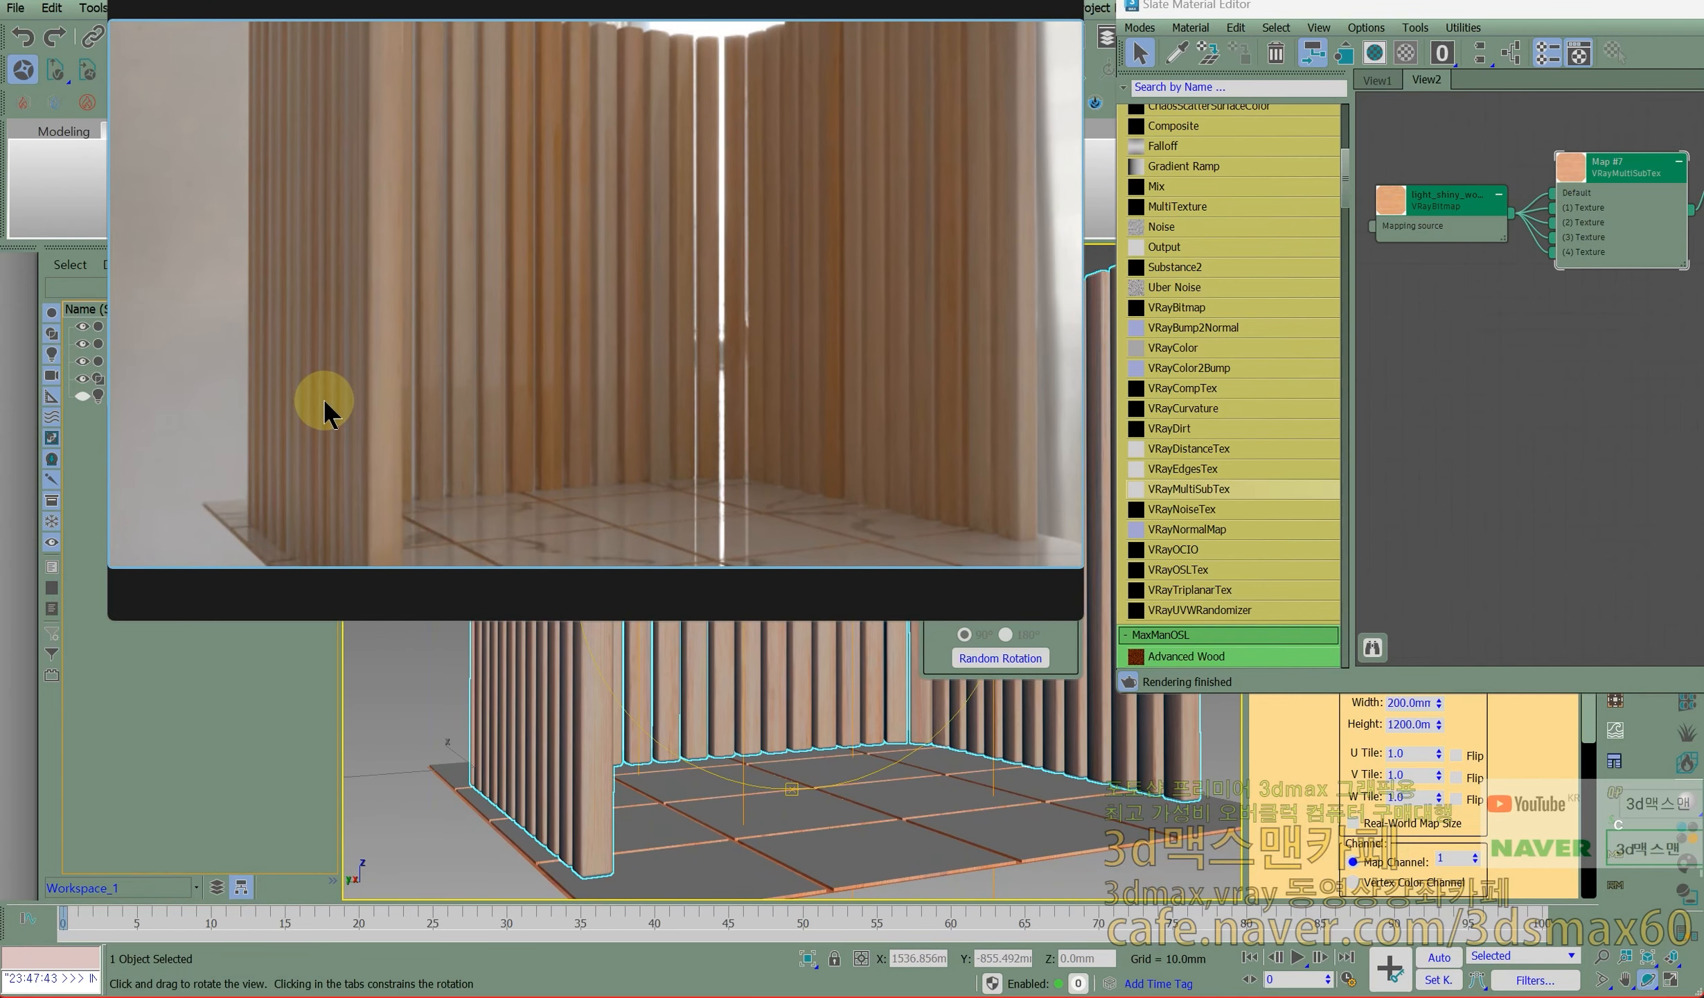
Examine the finished wood-slat walls and marble tile floor in the live render from several angles.
middle_click_drag(563, 656, 706, 697, "alt")
middle_click_drag(569, 680, 722, 761, "alt")
scroll(716, 729, "down", 4)
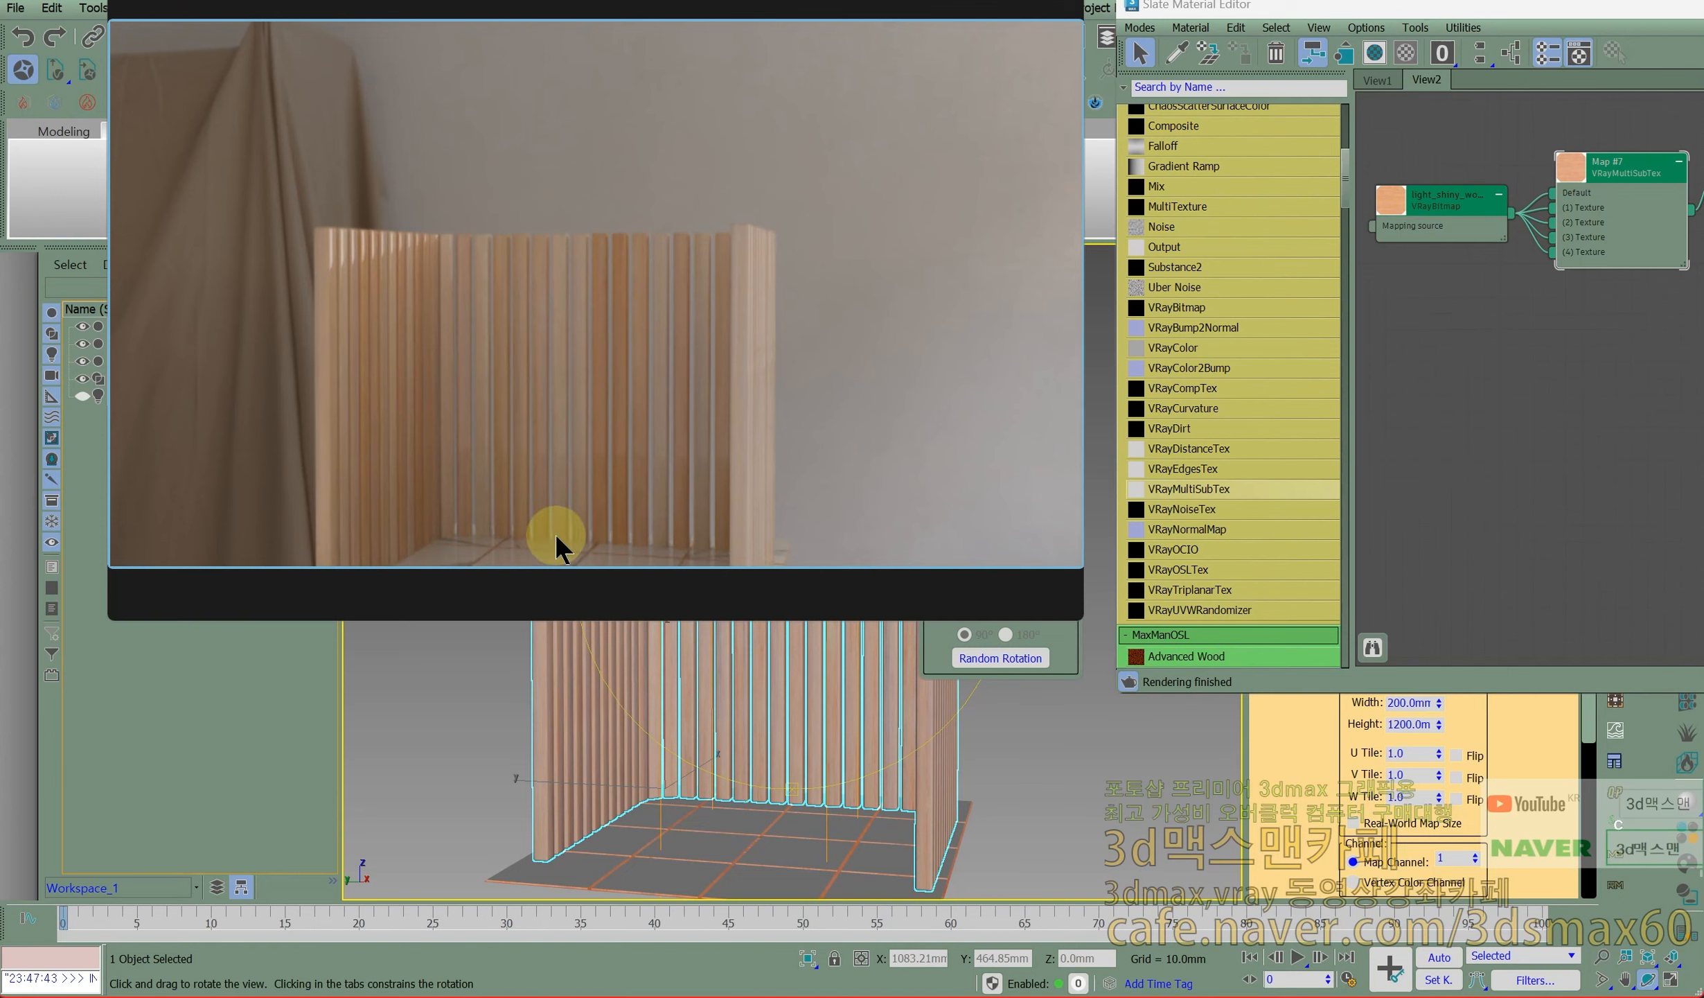
middle_click_drag(727, 717, 765, 681)
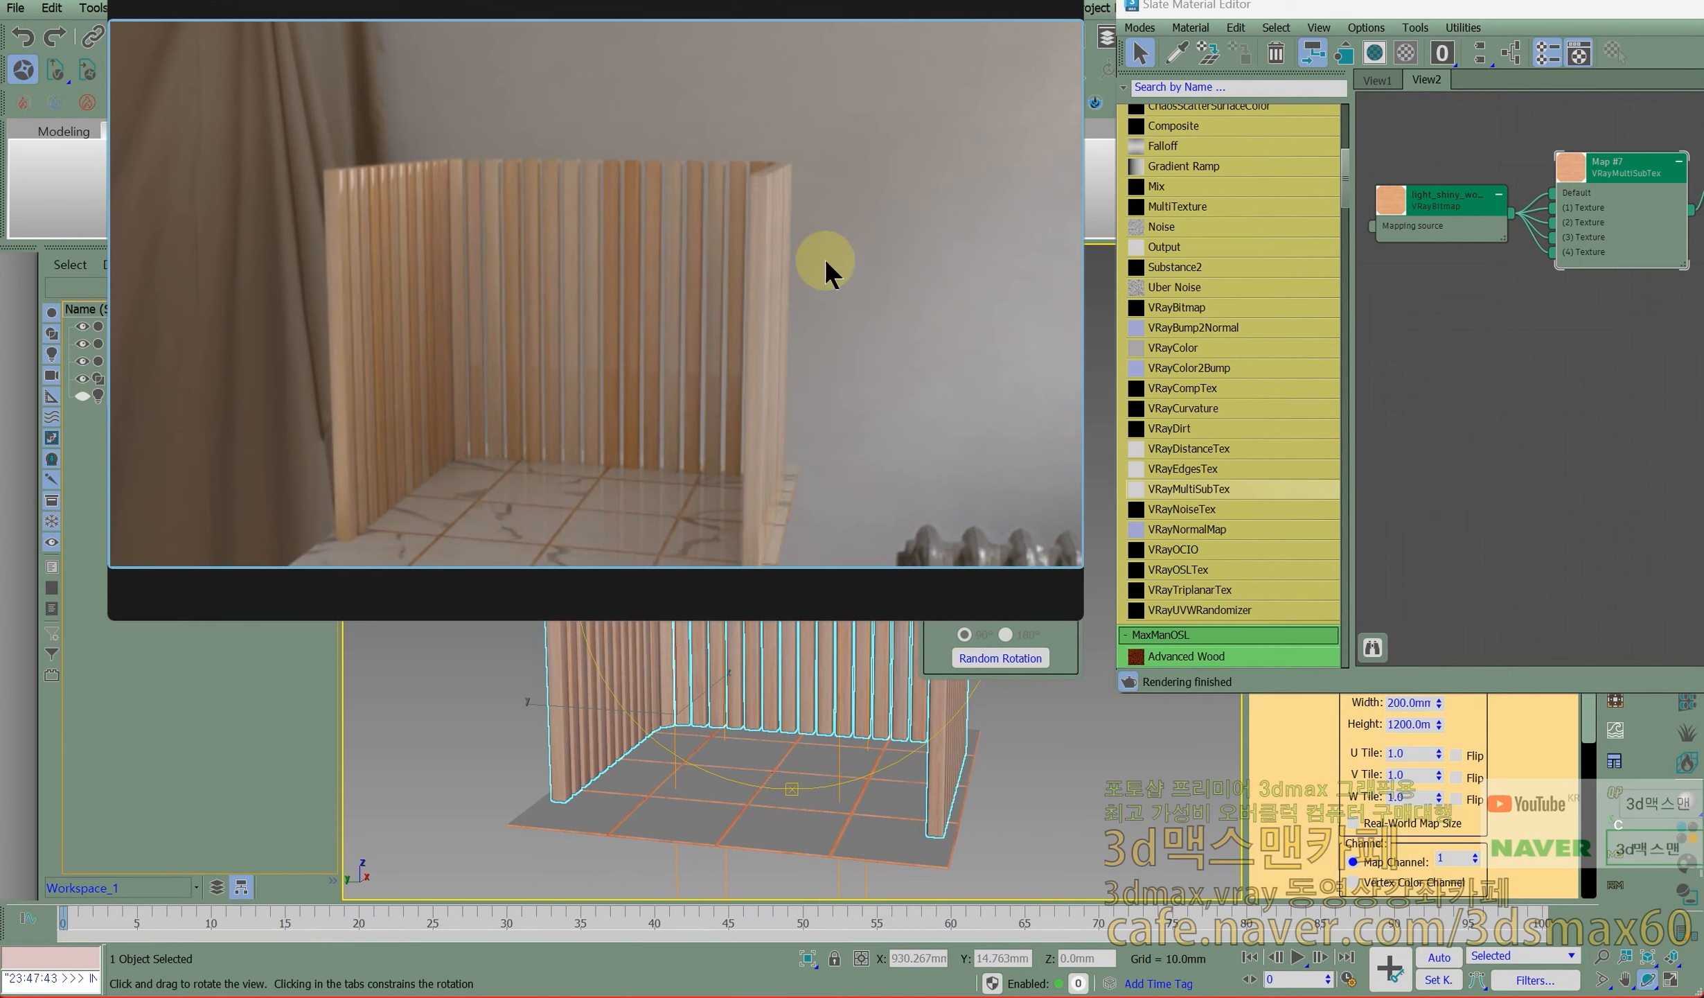
mouse_move(810, 751)
middle_mouse_down("alt")
mouse_move(878, 735)
mouse_move(806, 712)
mouse_move(795, 727)
mouse_move(810, 723)
middle_mouse_up("alt")
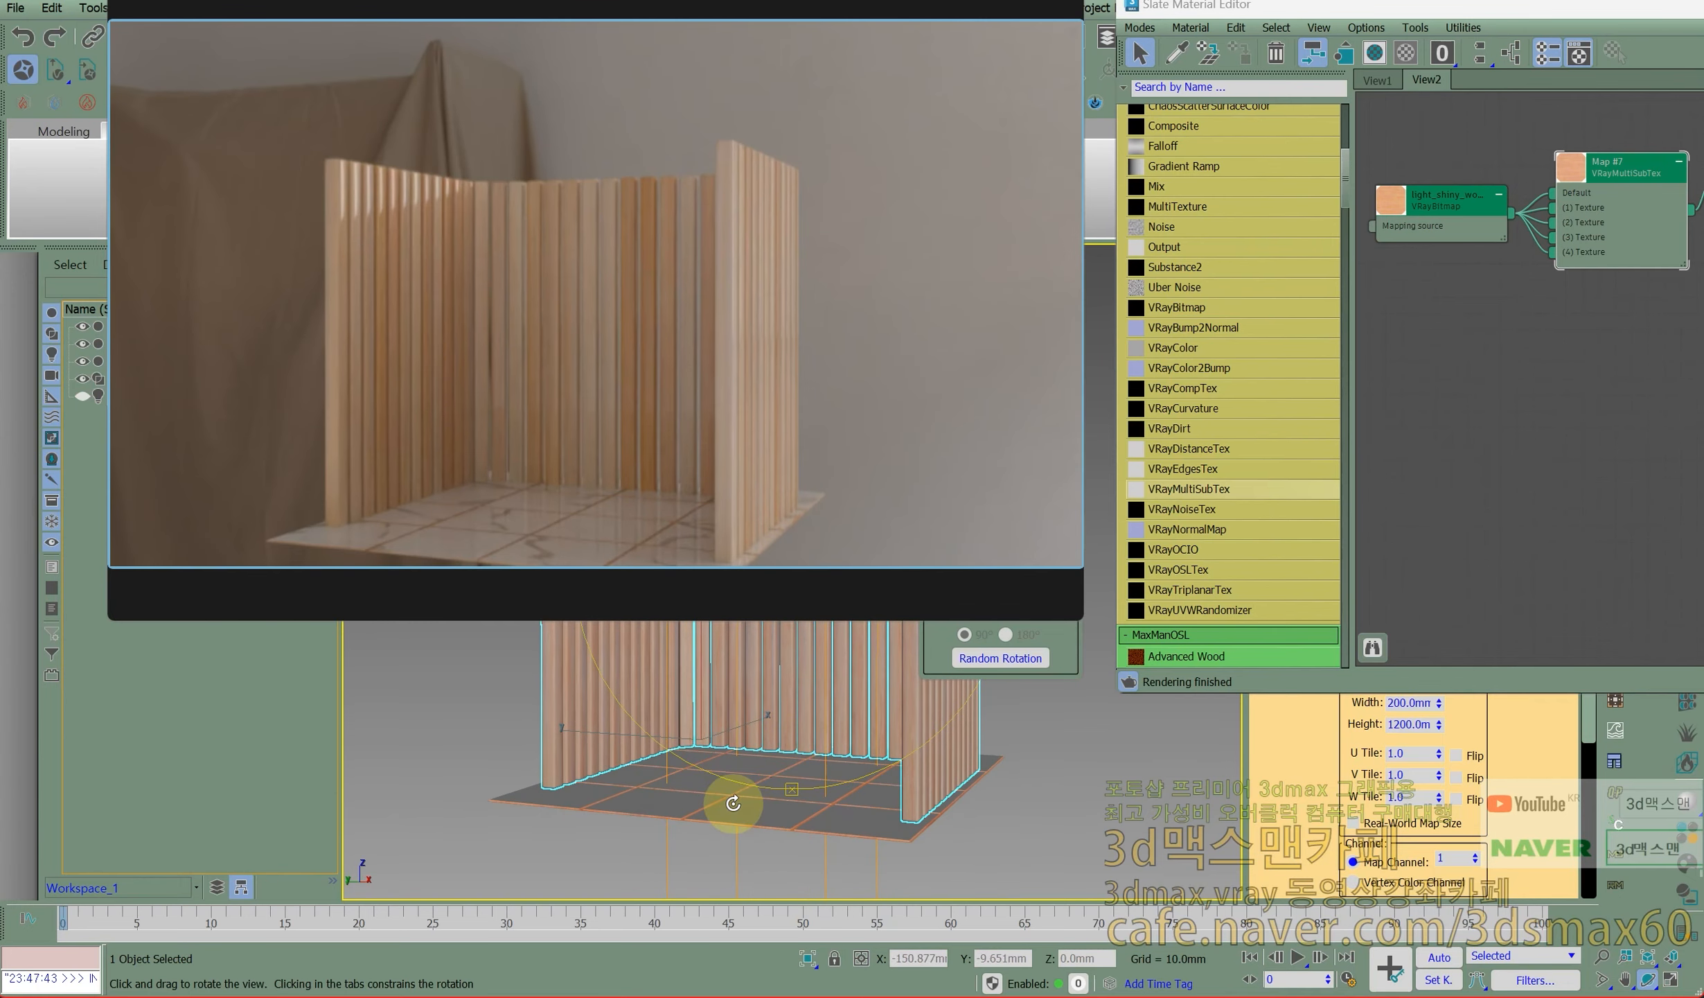
right_click(734, 803)
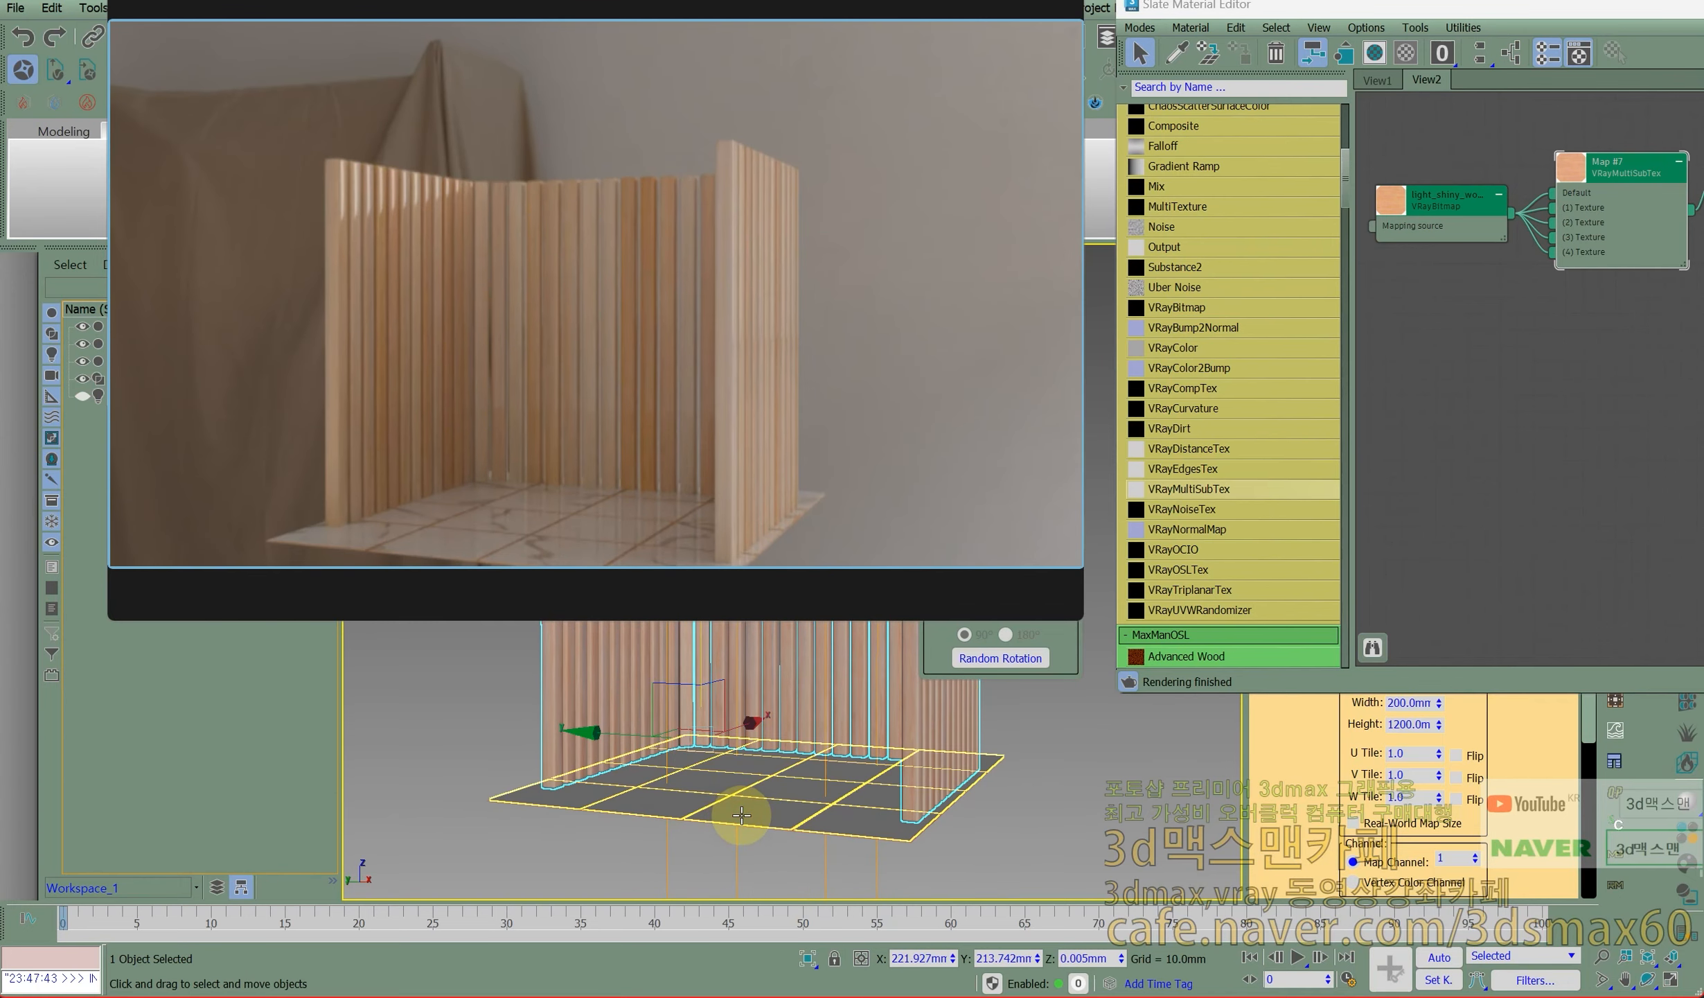
left_click(742, 815)
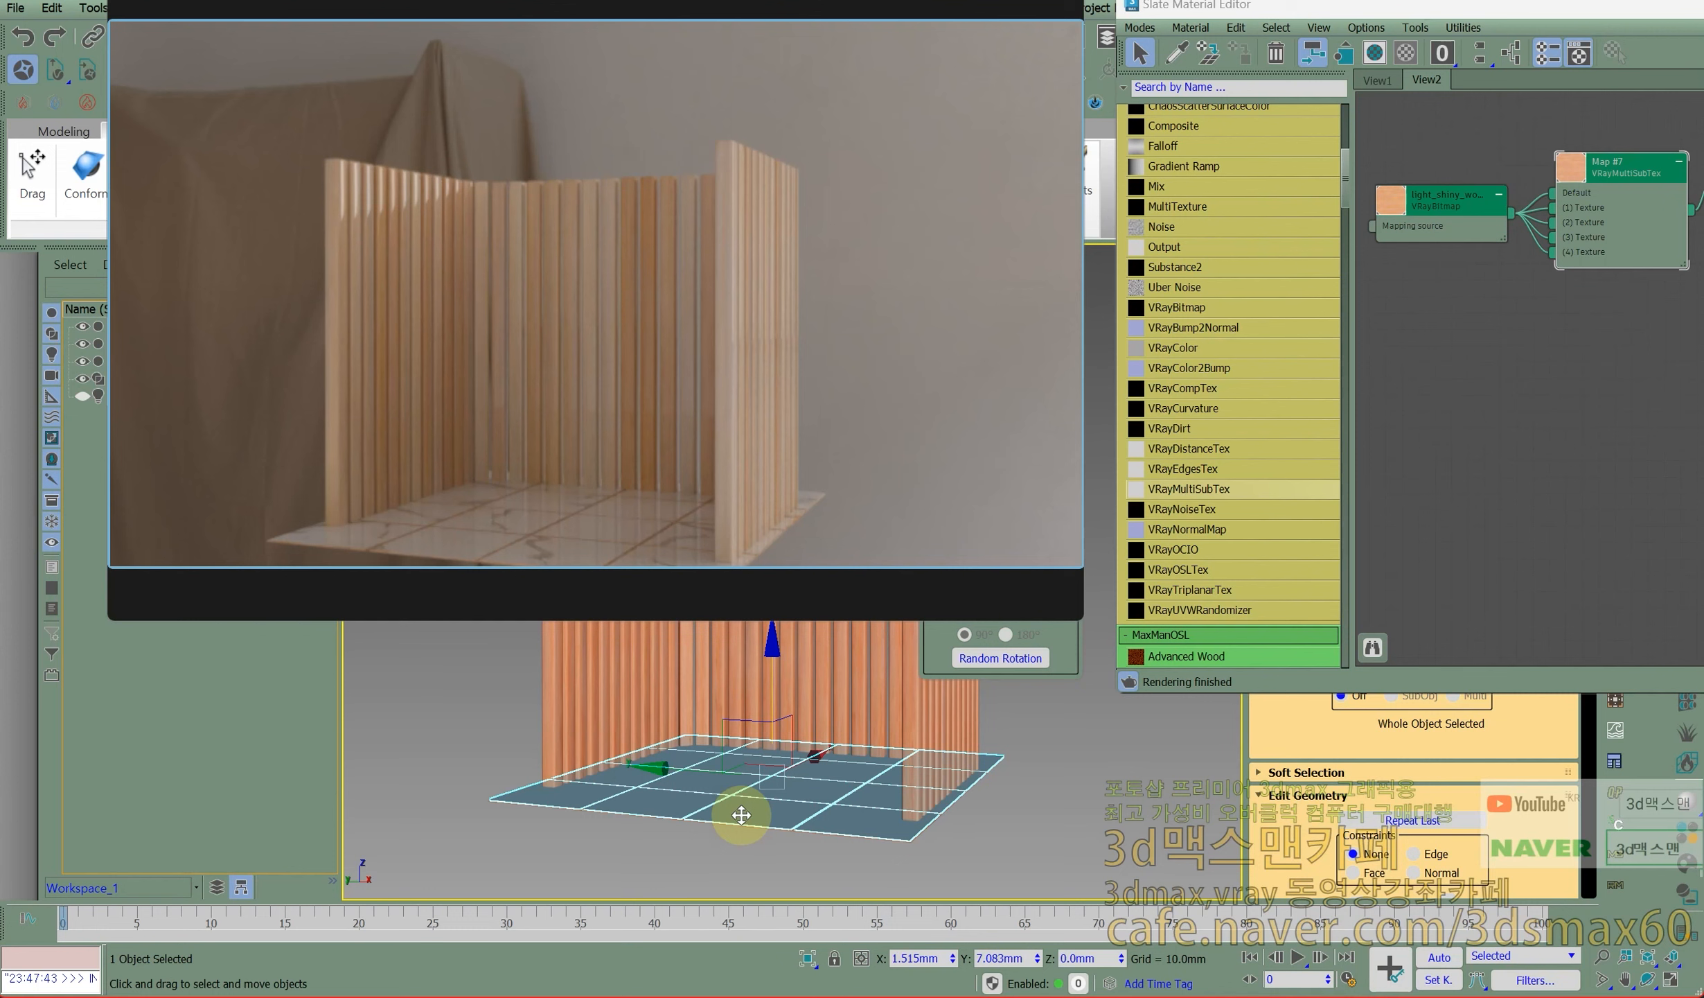
scroll(742, 815, "up", 2)
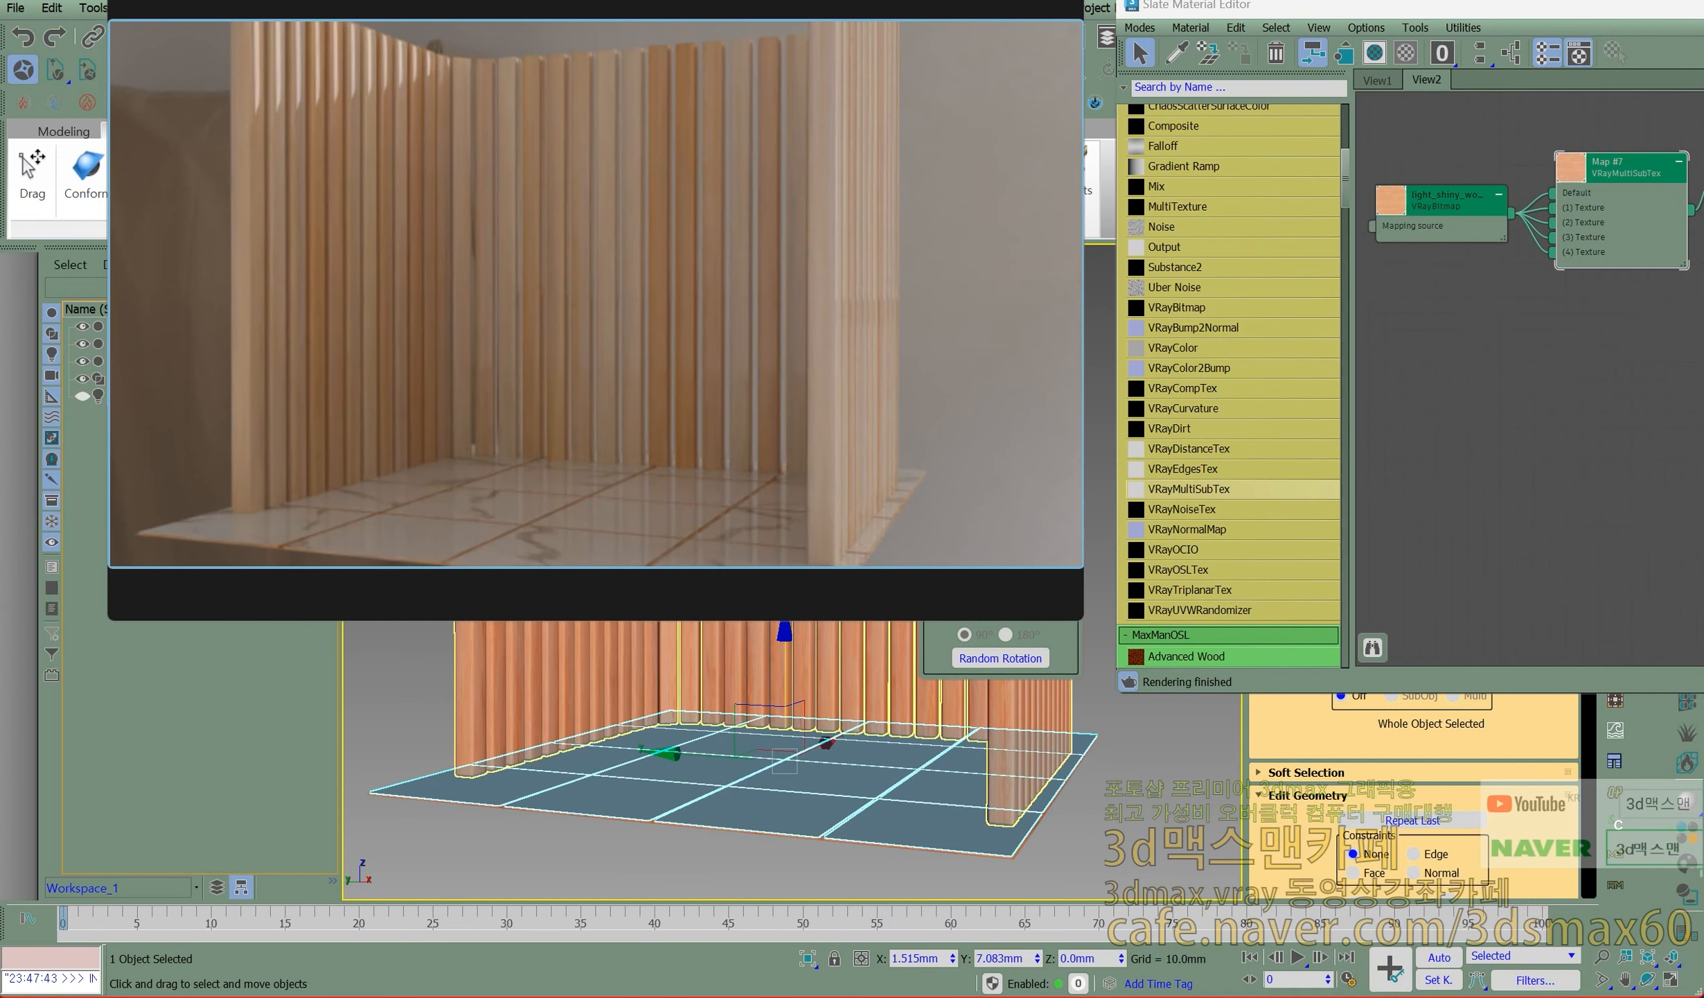
middle_click_drag(649, 724, 711, 733)
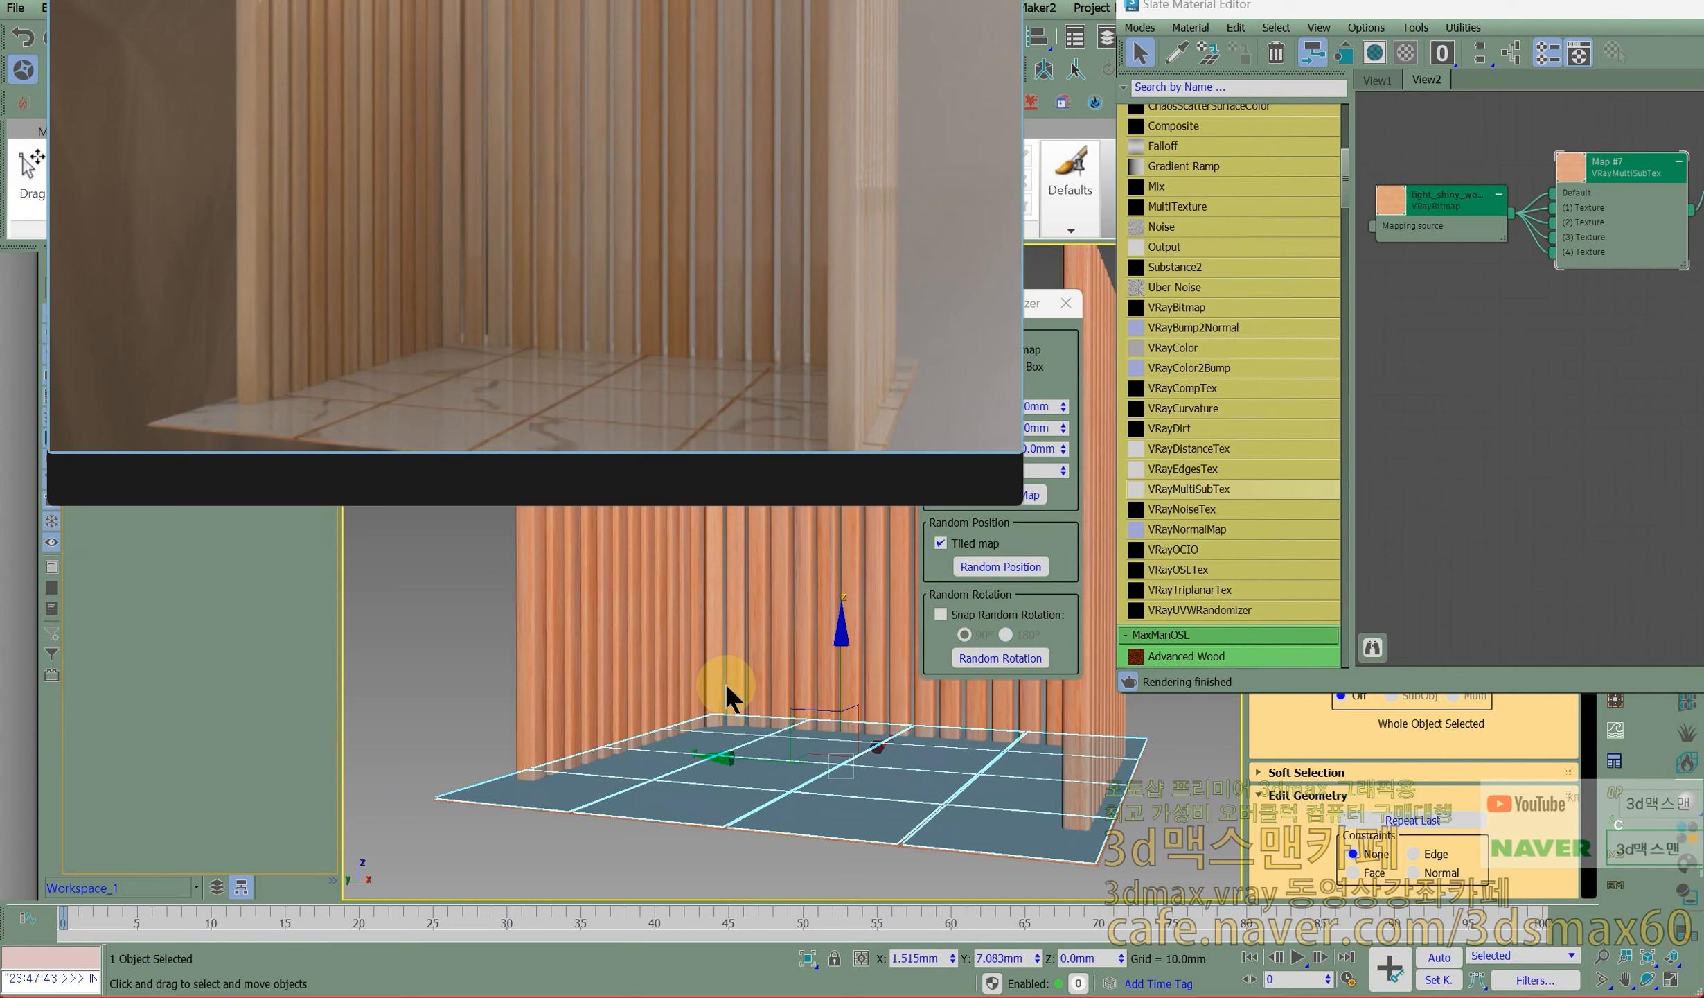
left_click(728, 700)
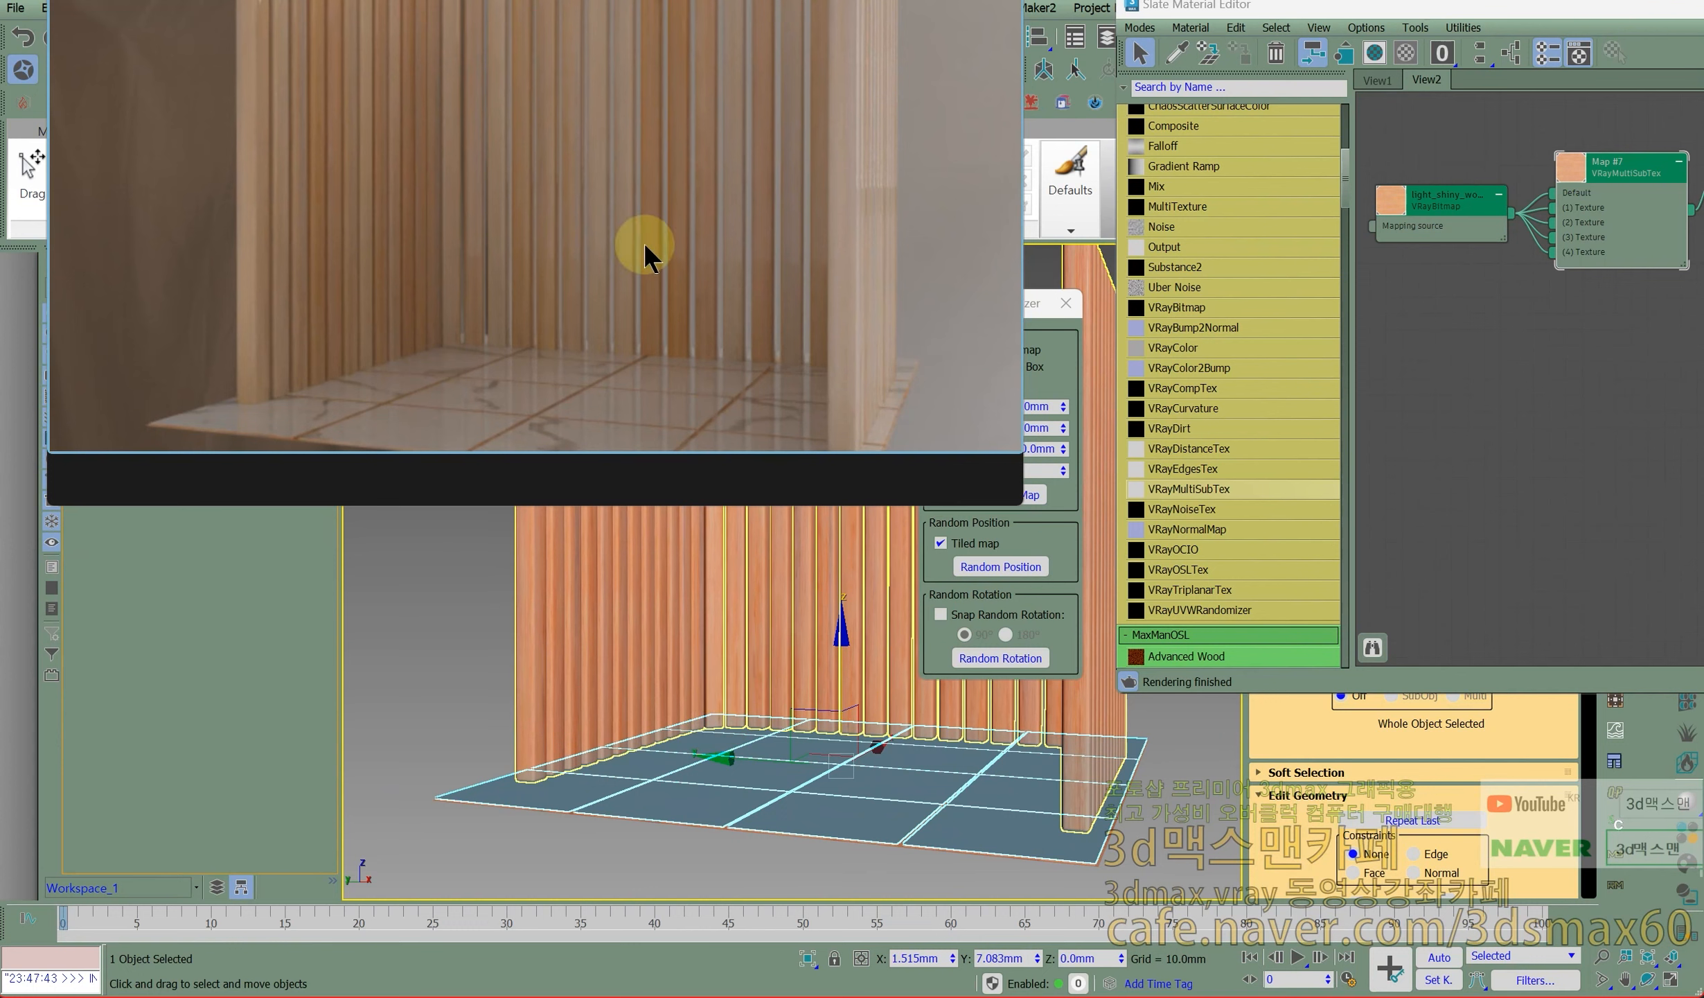
left_click_drag(2, 367, 773, 539)
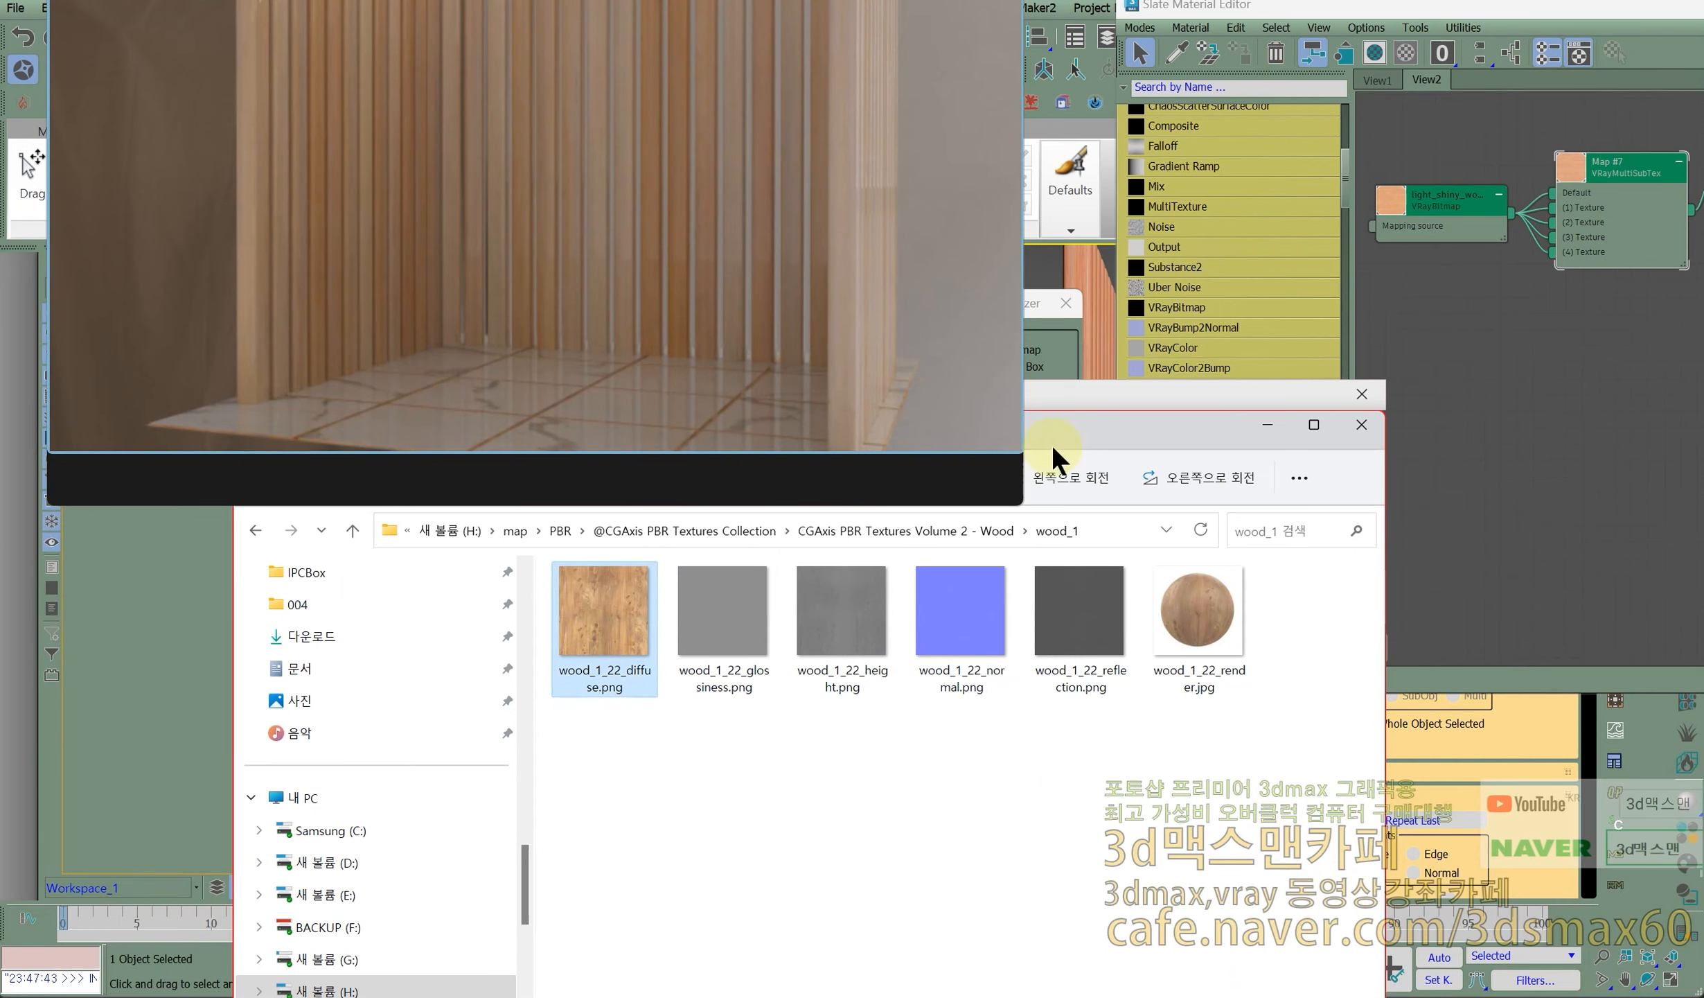
left_click(506, 381)
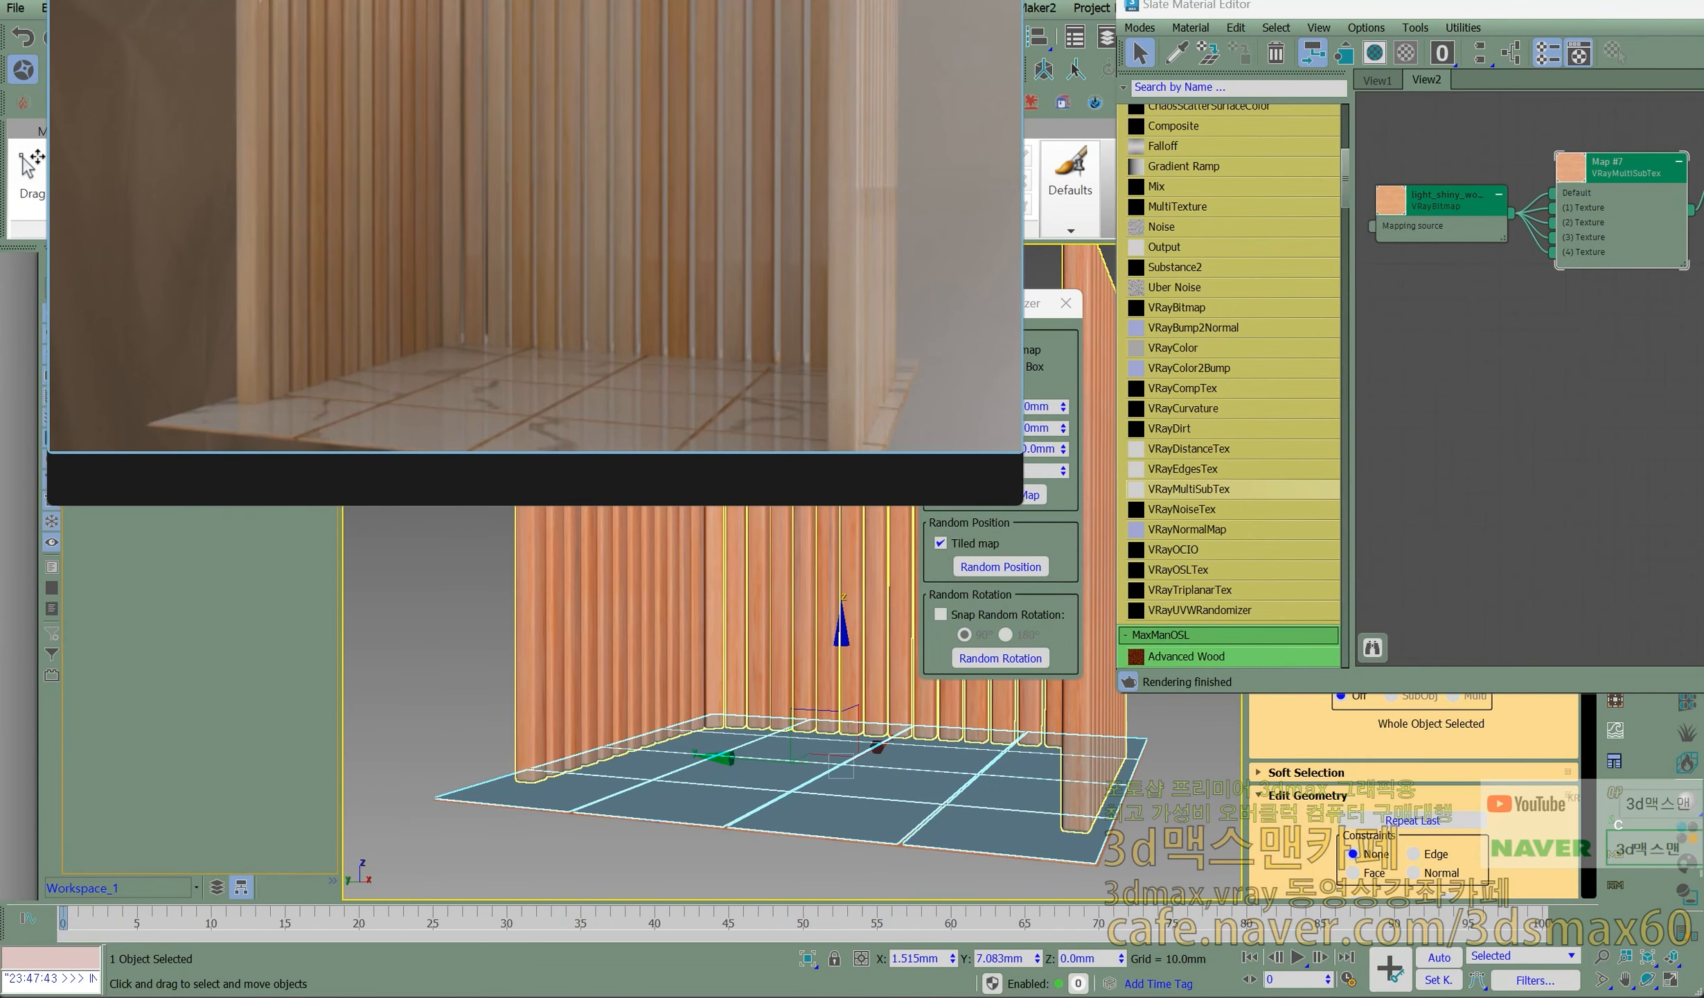
left_click_drag(535, 1, 2, 1)
Reset the scene to an empty one and close the UVW Randomizer dialog.
left_click(14, 9)
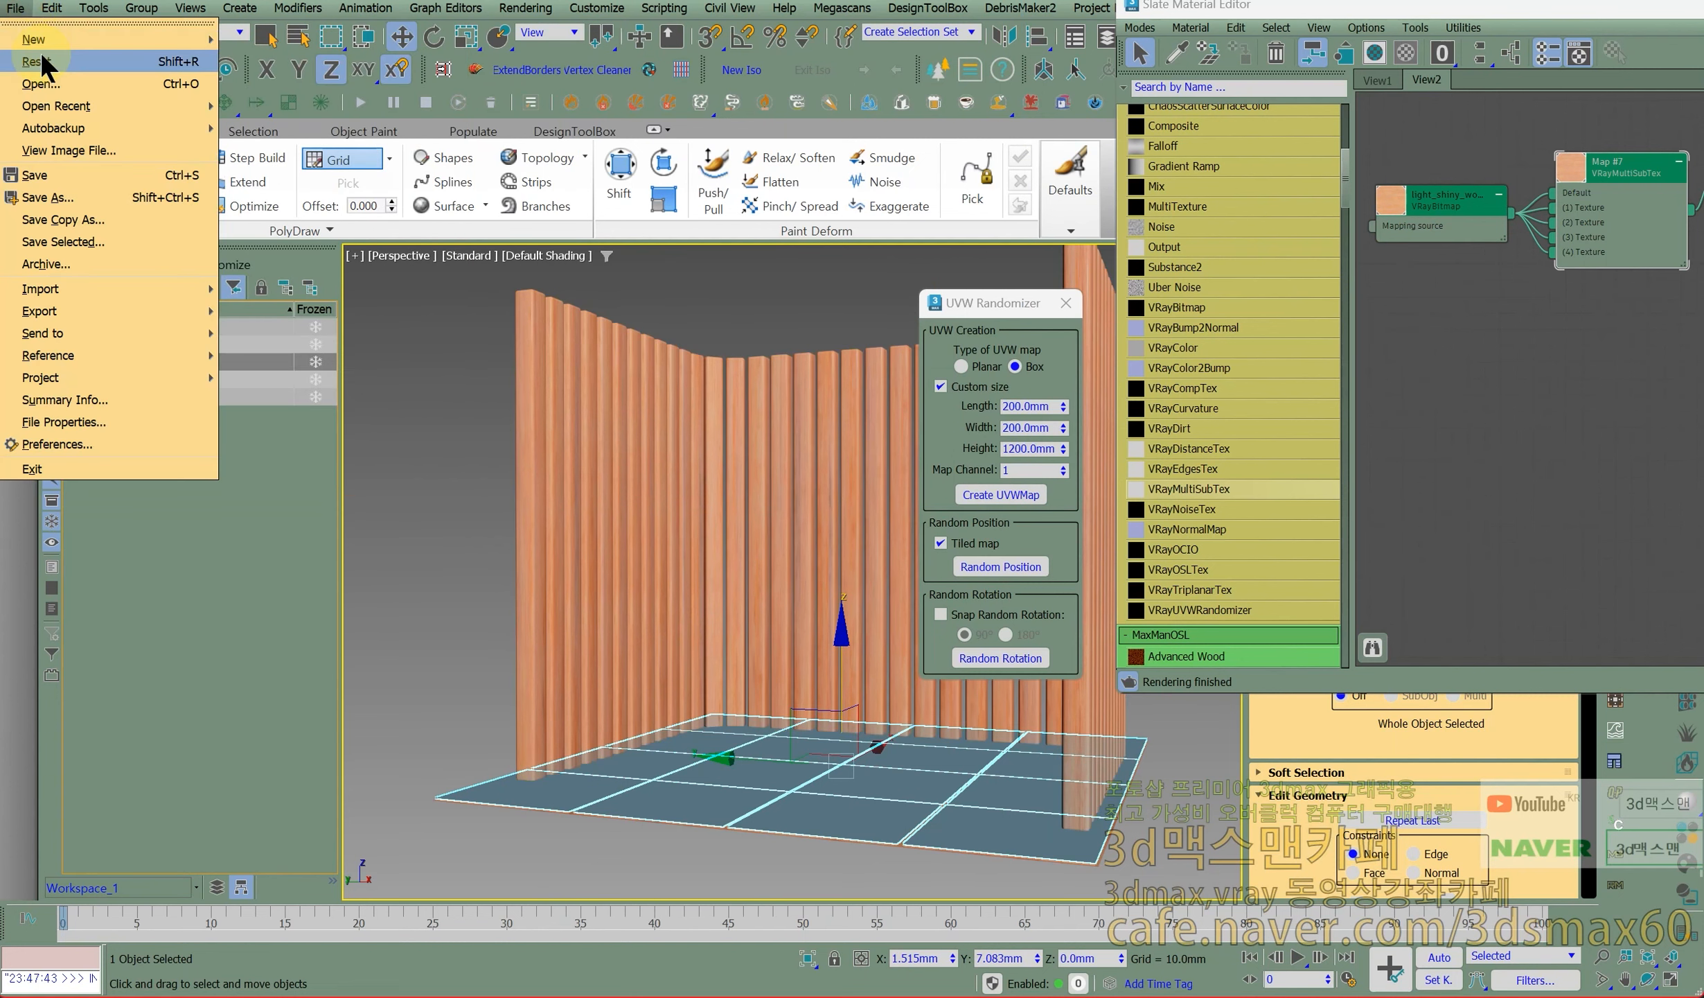
left_click(36, 59)
left_click(831, 530)
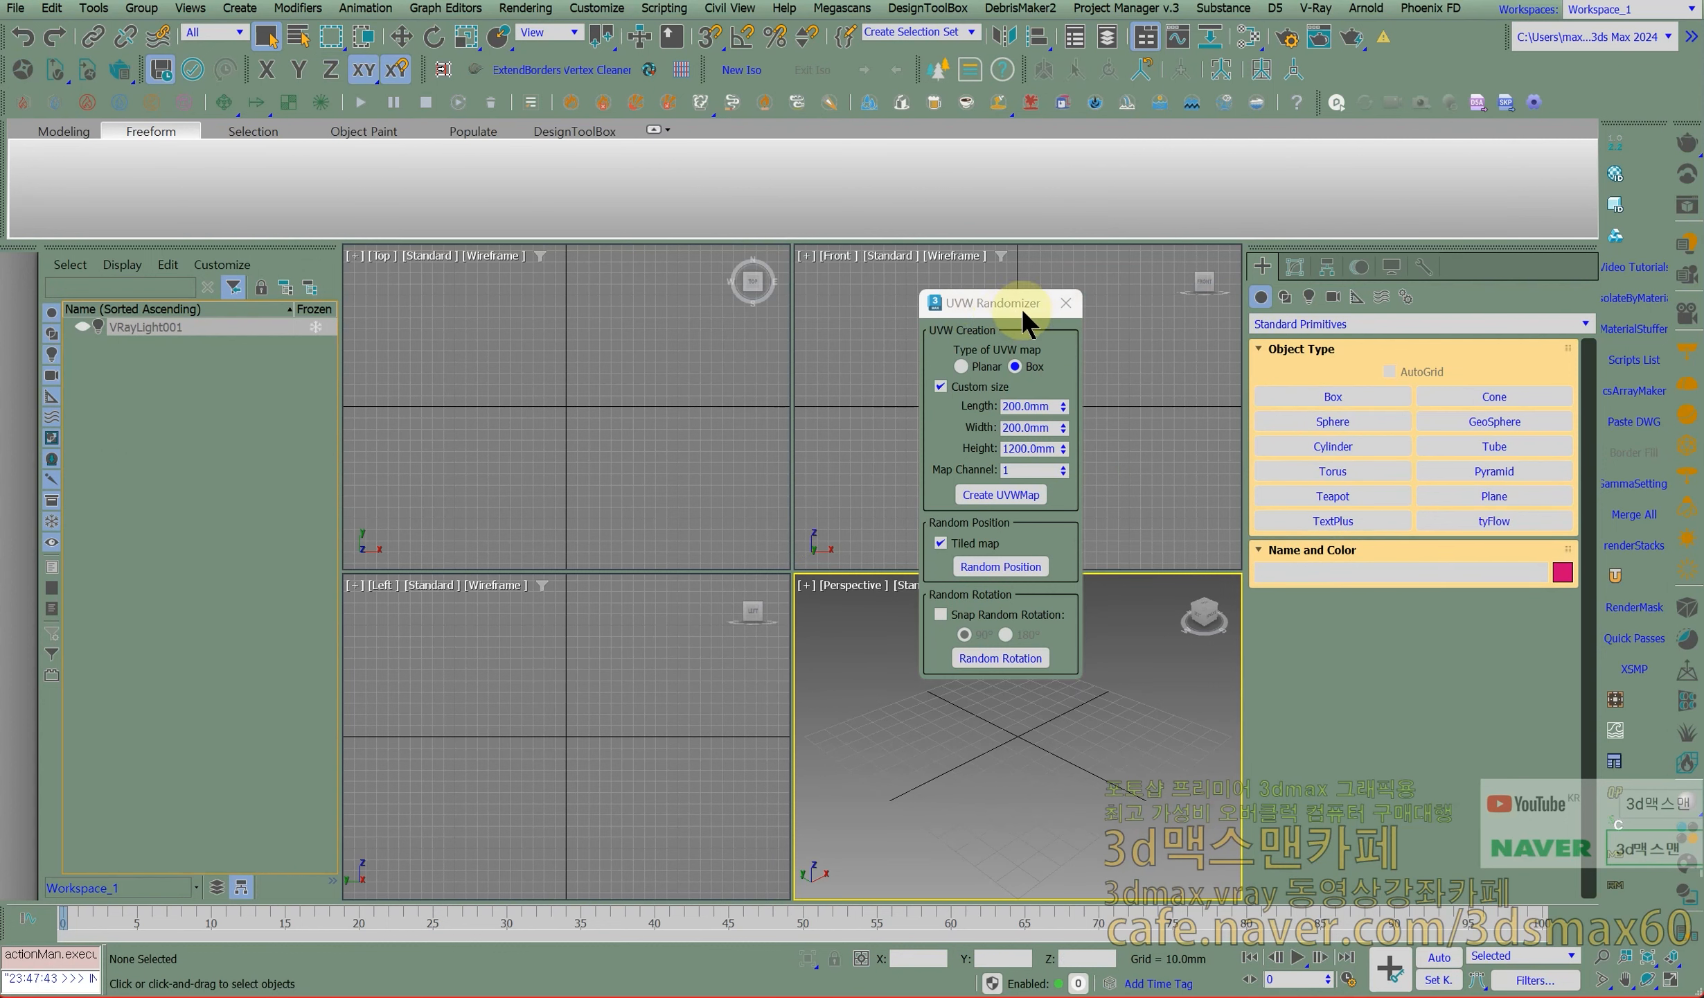
left_click(1066, 303)
Check the uvw_randomizer_2.0.ms download post in the web browser, then return to 3ds Max.
left_click_drag(0, 1, 1309, 2)
scroll(715, 261, "up", 3)
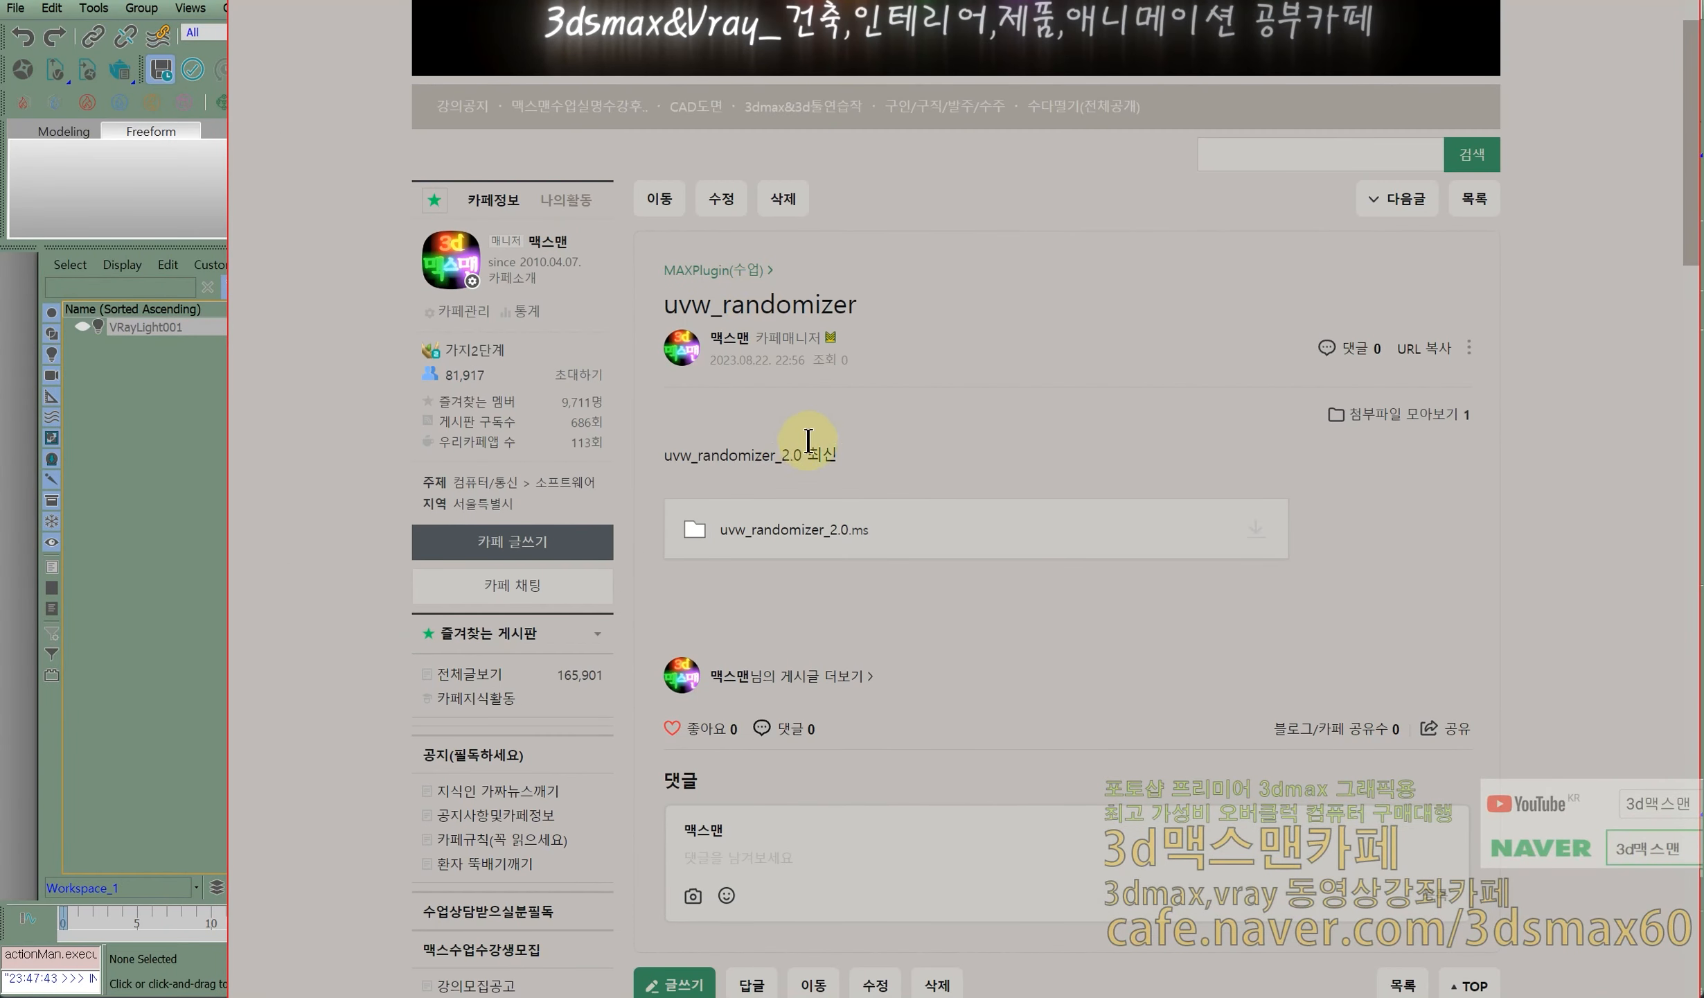
key("alt+Tab")
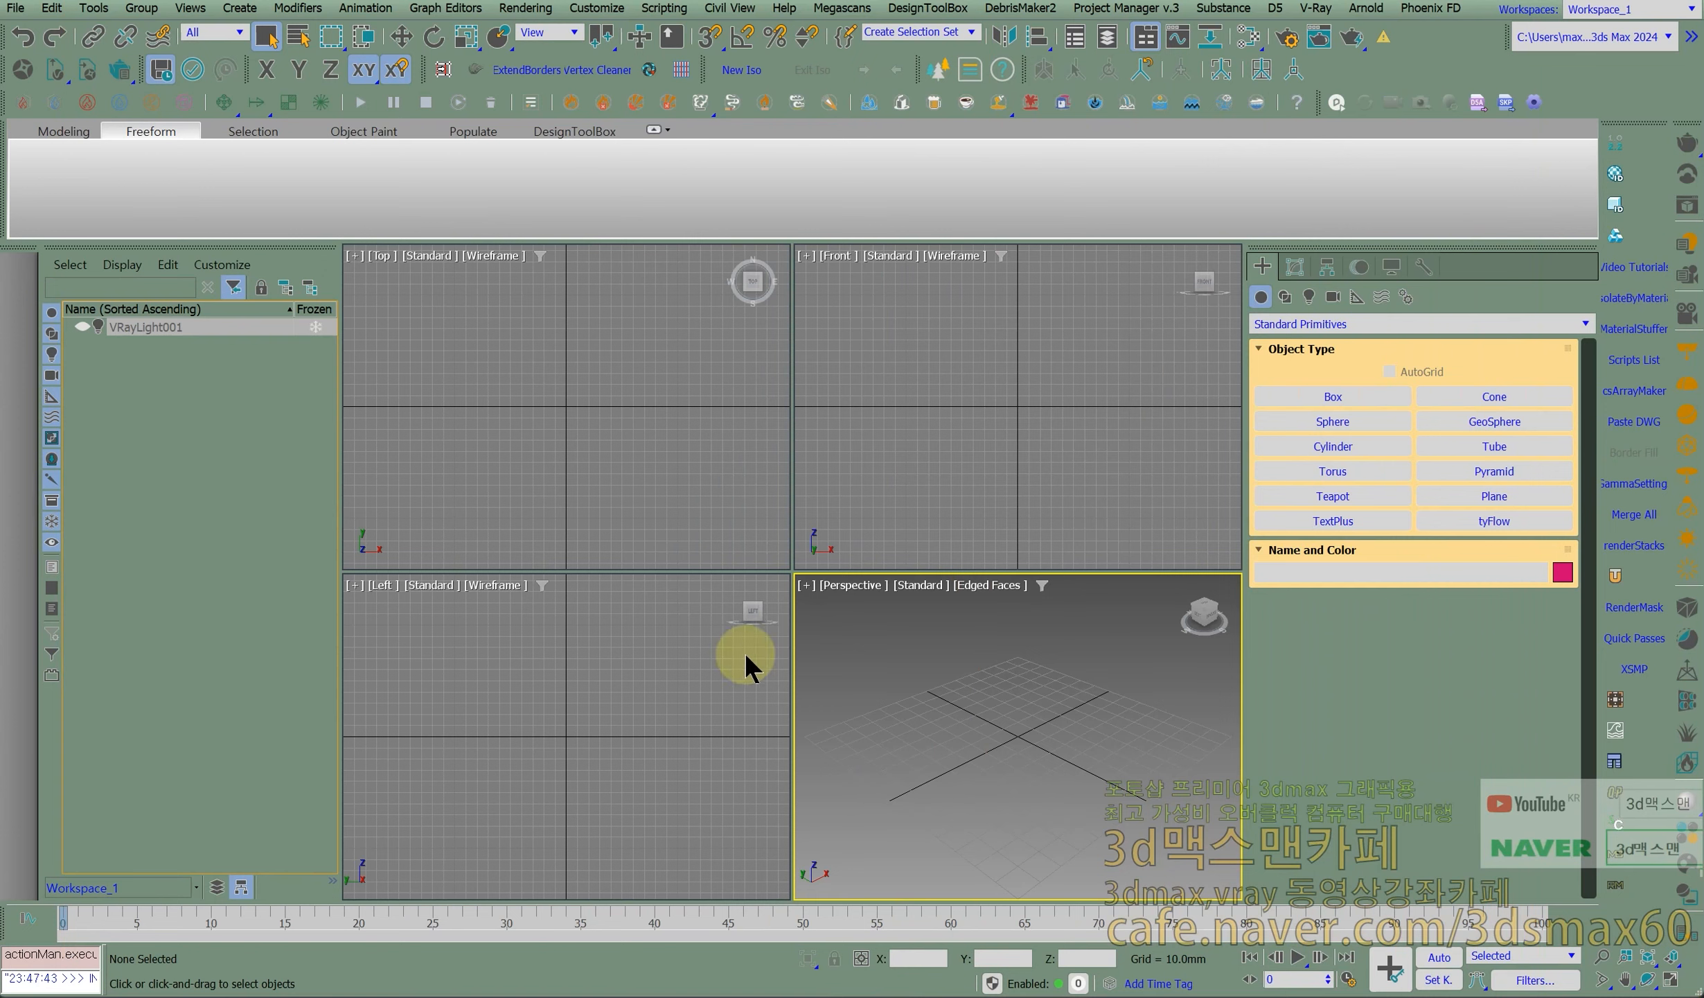
Create a plane in the Top view and set its length and width to 5000 mm.
left_click(1473, 496)
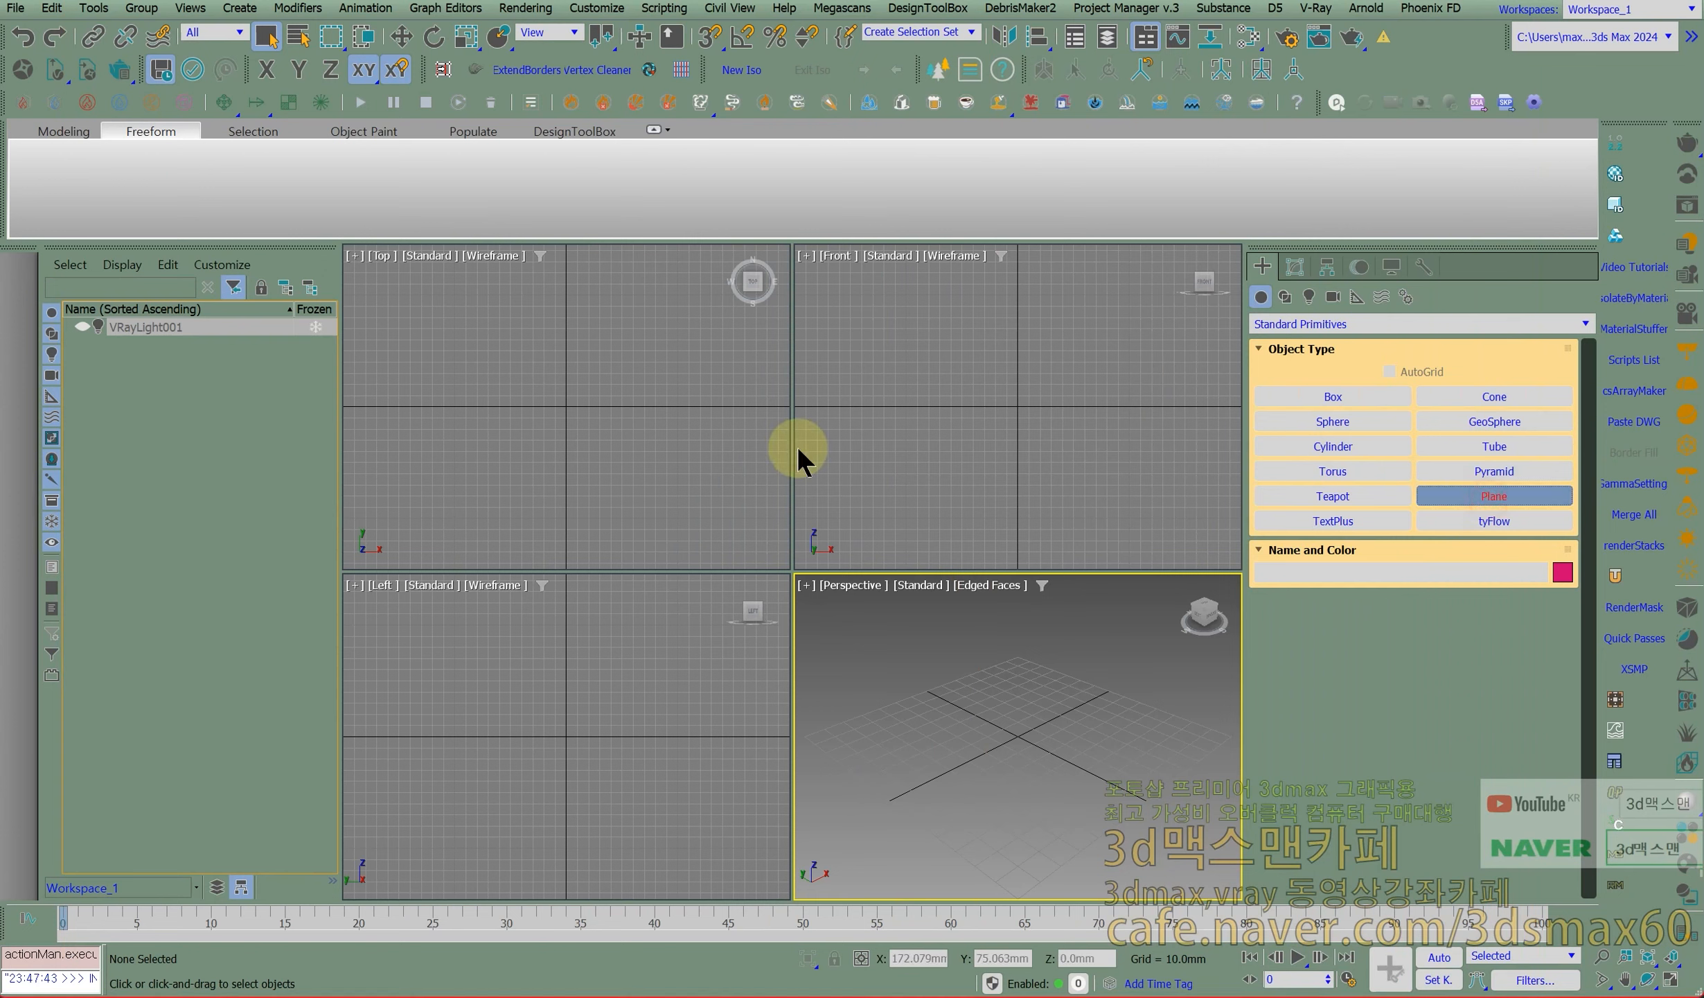
left_click_drag(426, 318, 831, 685)
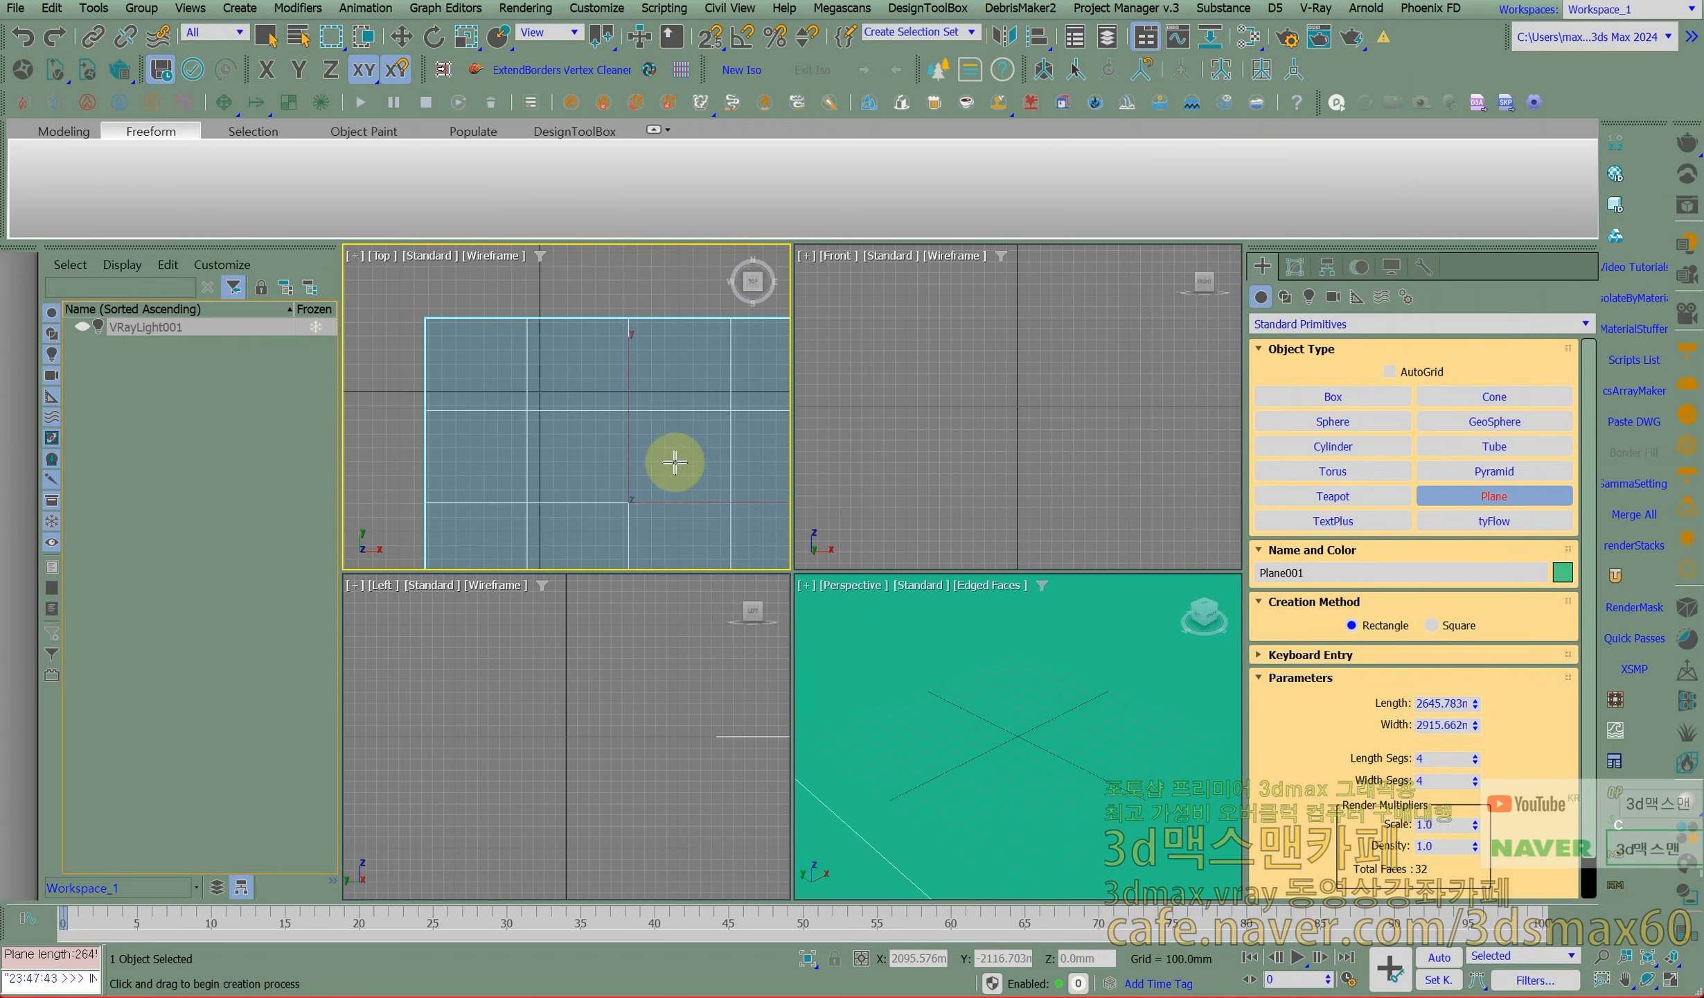
scroll(669, 457, "down", 5)
middle_click_drag(664, 456, 553, 400)
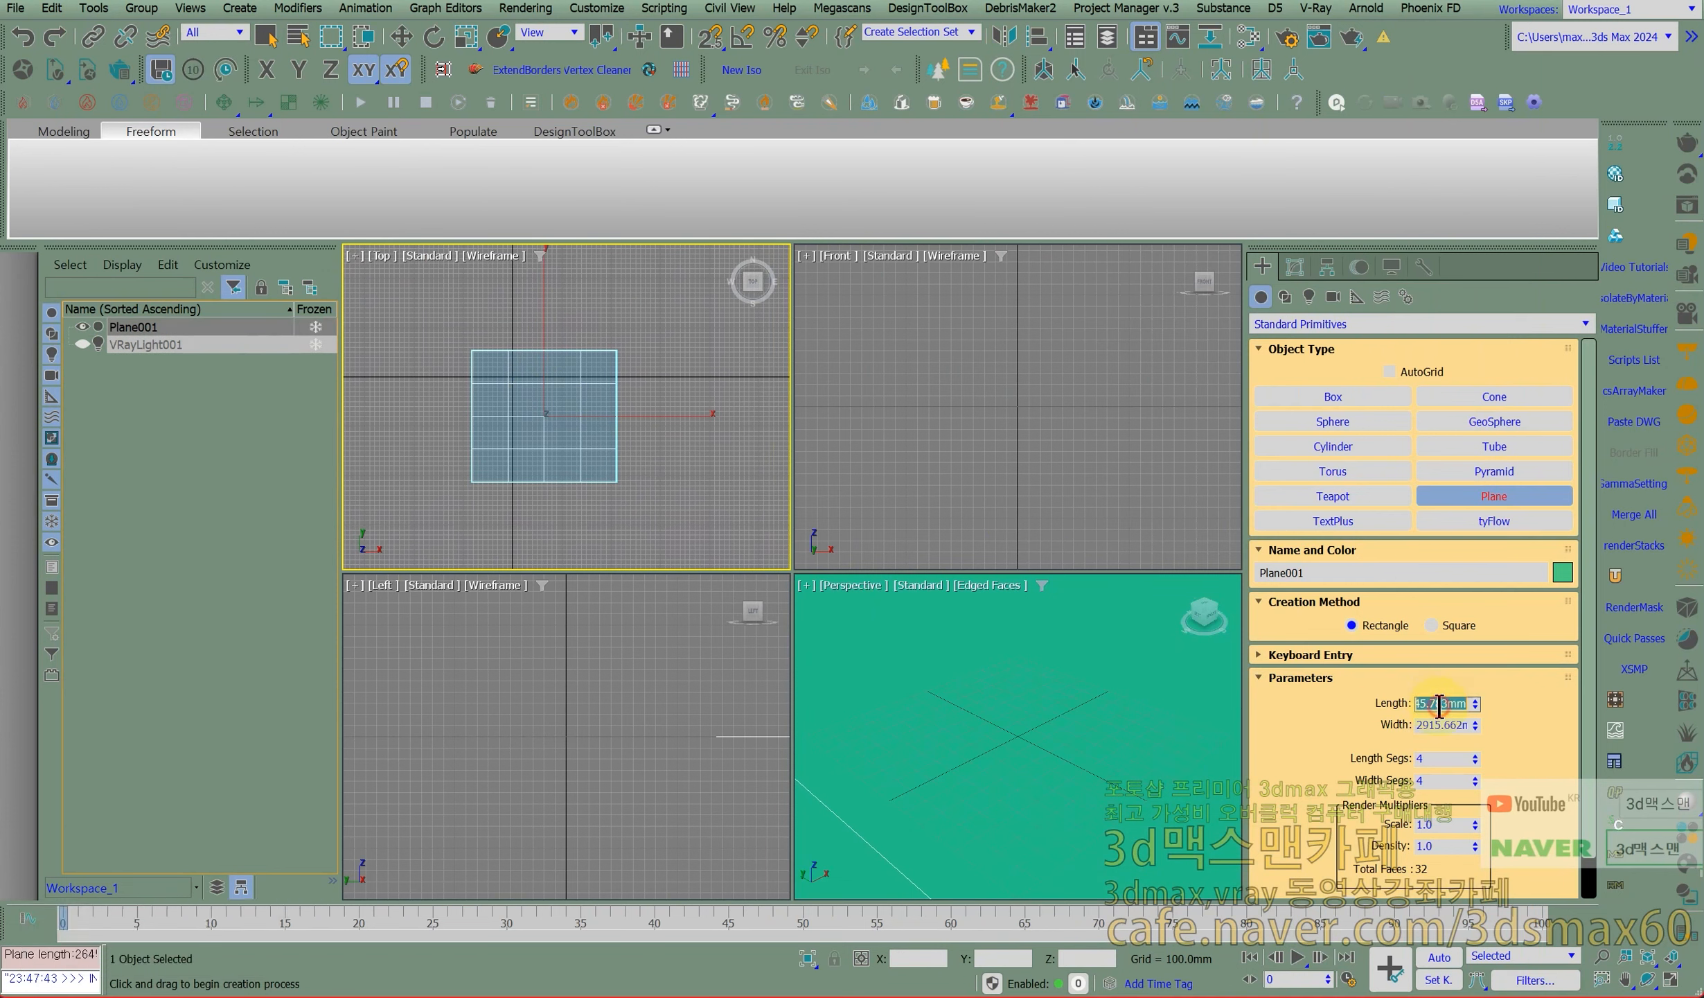
type("5")
key("Tab")
type("5000")
key("Tab")
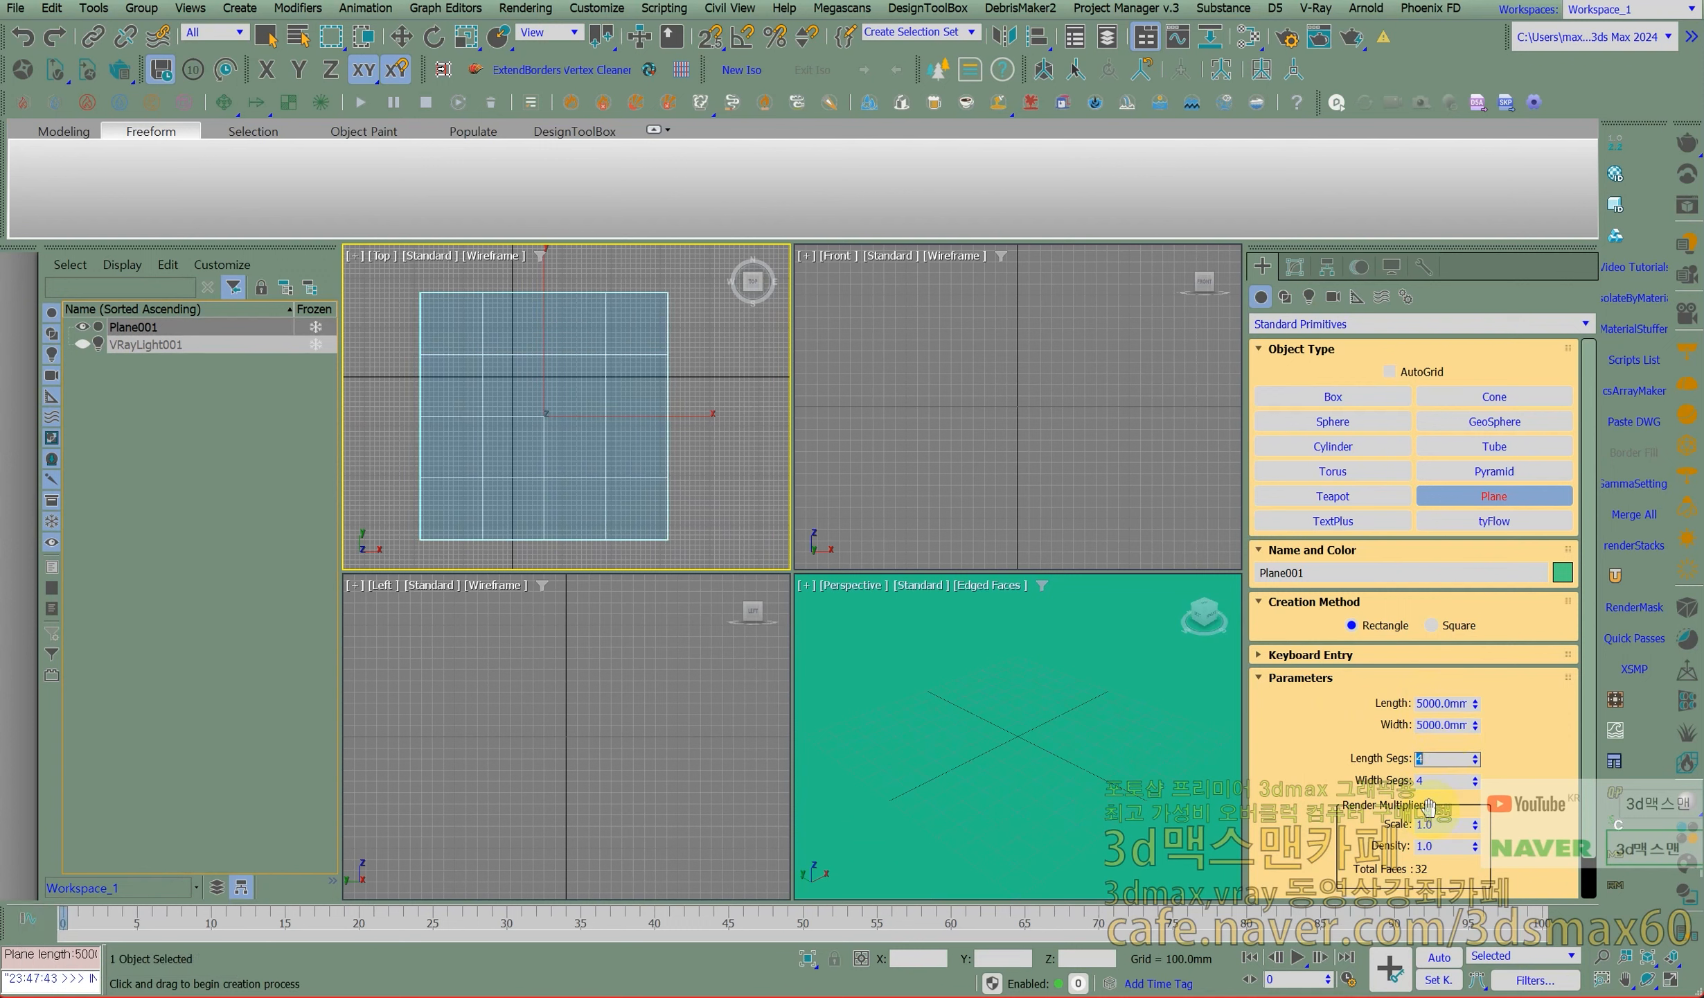
Set the plane's length and width segments to 5 each and finish creating it.
type("5")
key("Tab")
type("5")
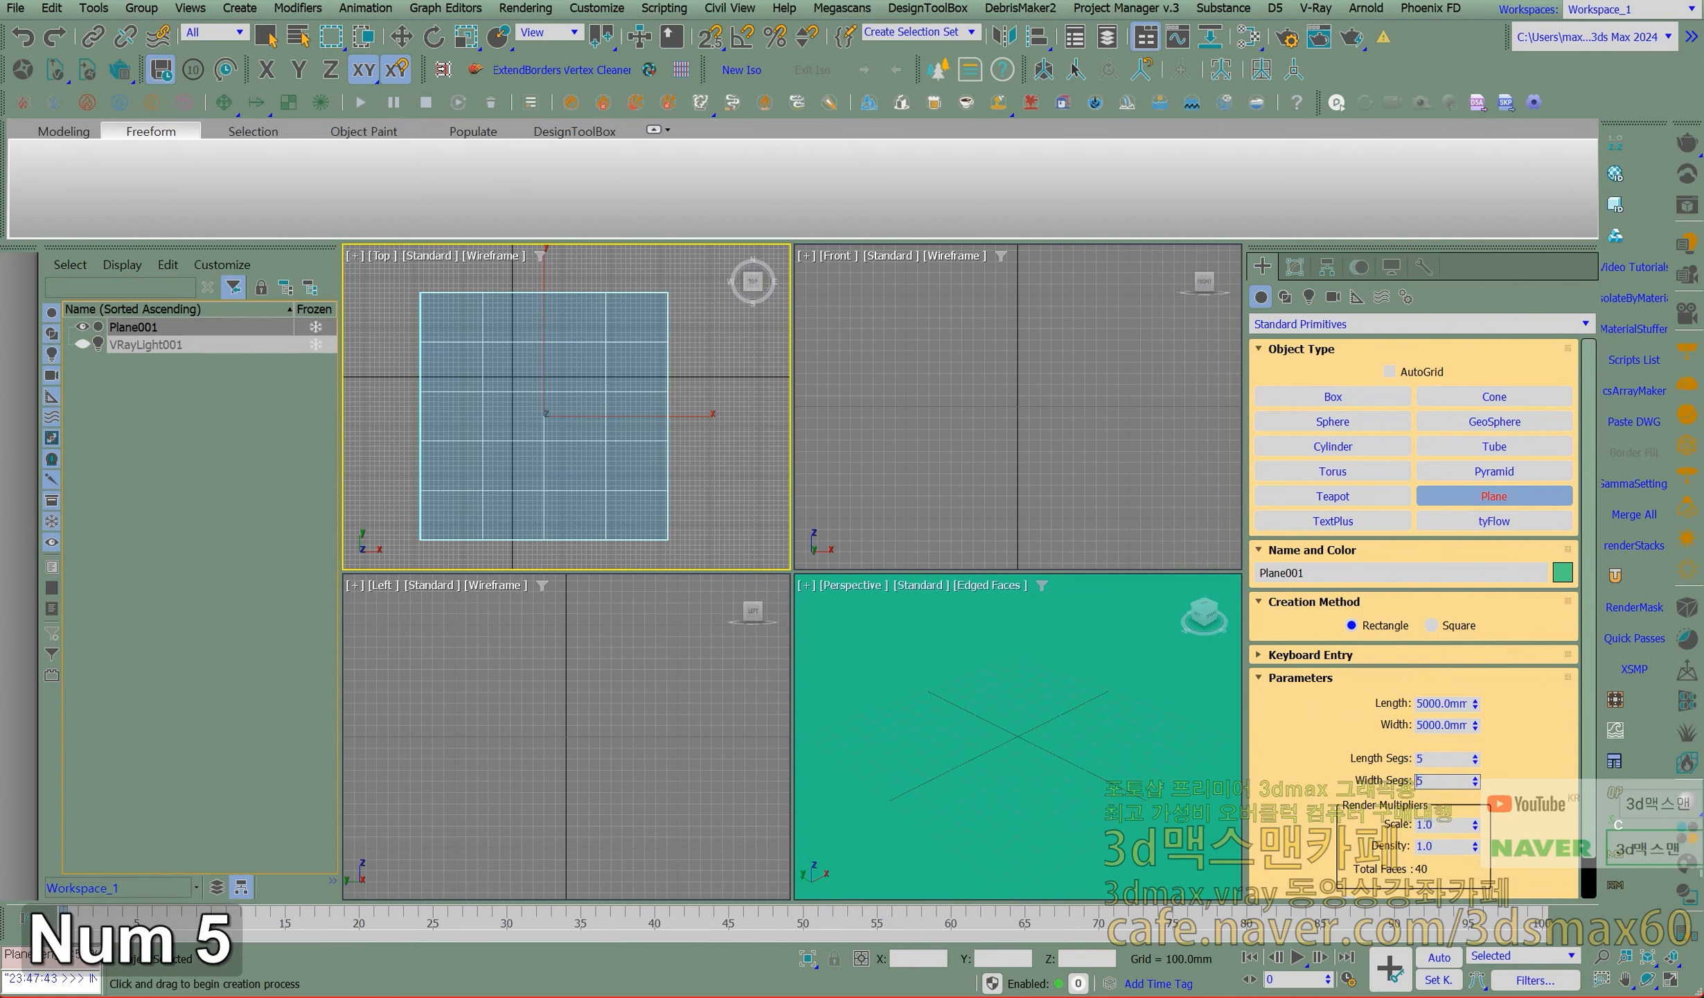
key("Tab")
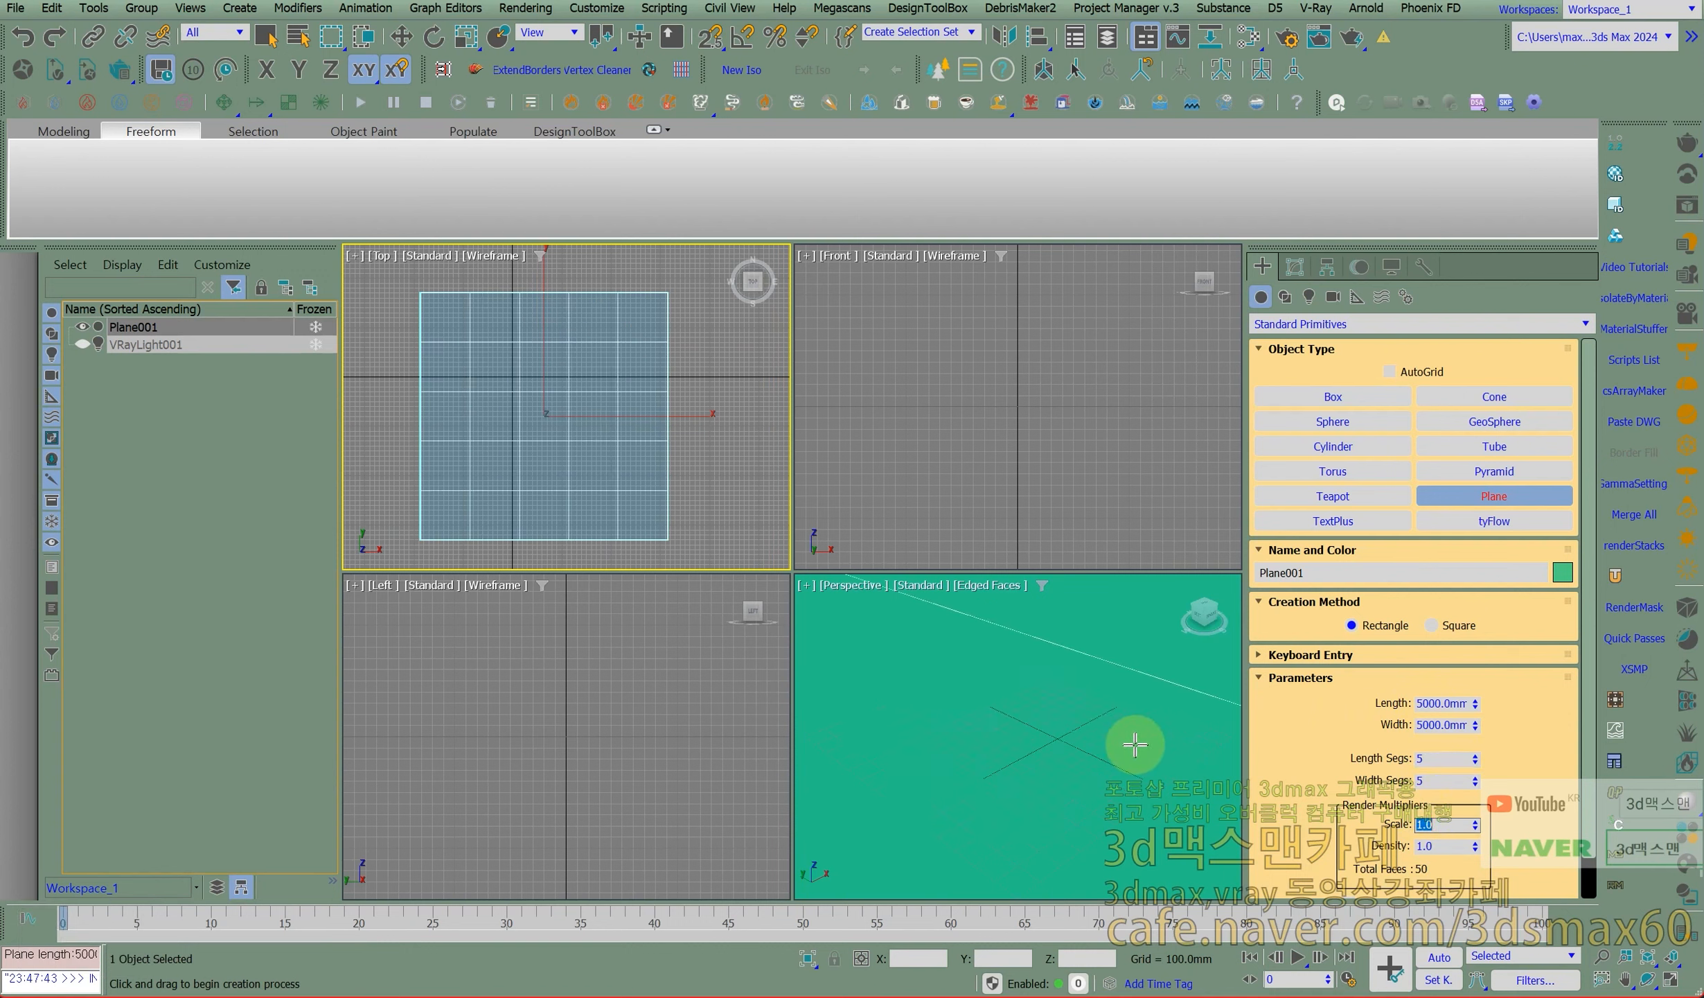
scroll(1095, 754, "down", 5)
scroll(1074, 767, "down", 3)
middle_click_drag(1071, 767, 972, 699)
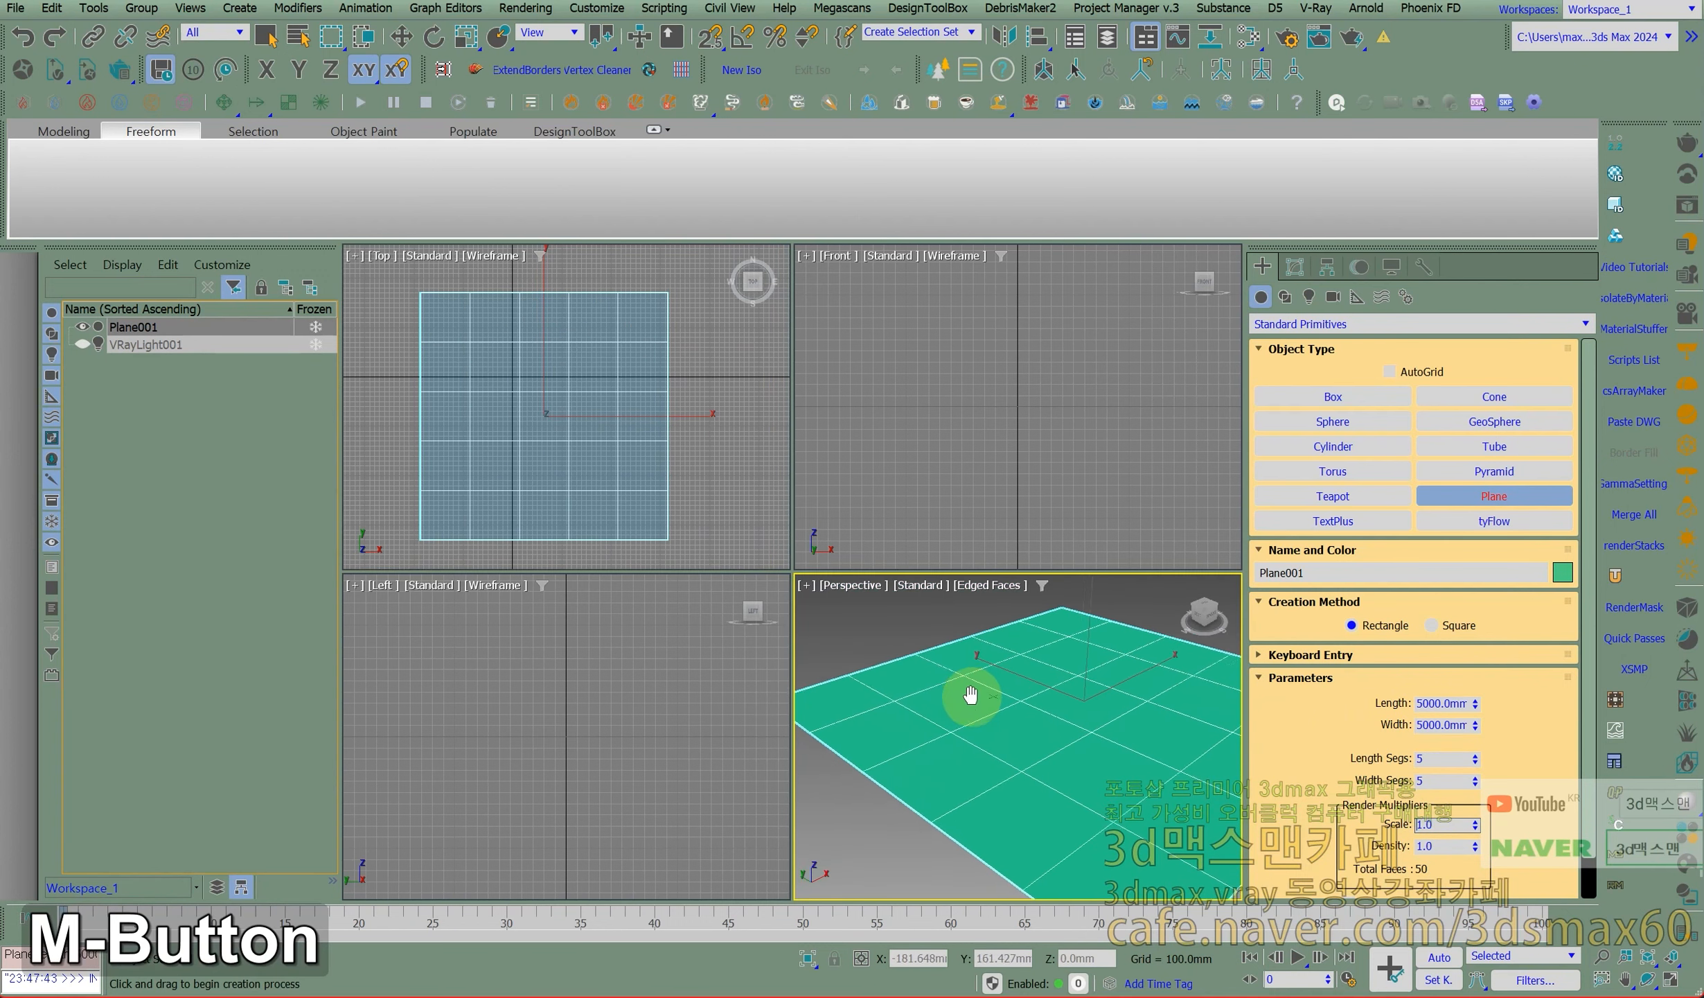
scroll(970, 699, "down", 2)
right_click(1032, 702)
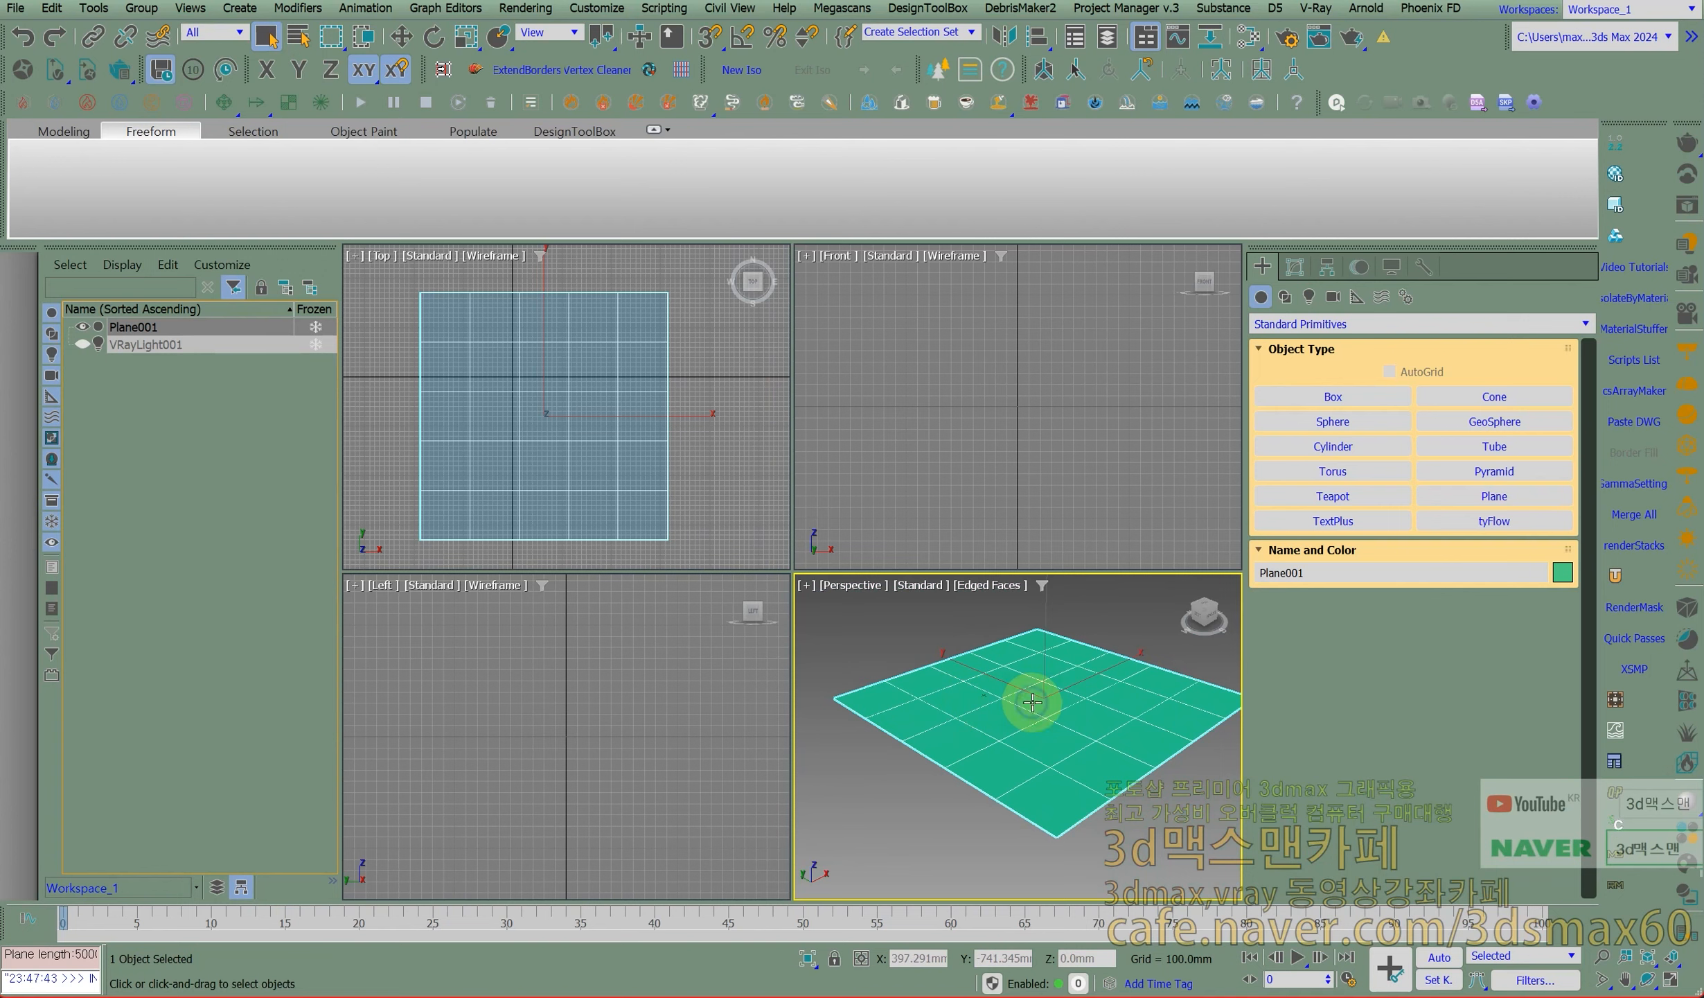
Maximize the Perspective viewport and convert the plane to an Editable Poly.
left_click(1671, 979)
middle_click_drag(877, 651, 821, 632)
right_click(846, 390)
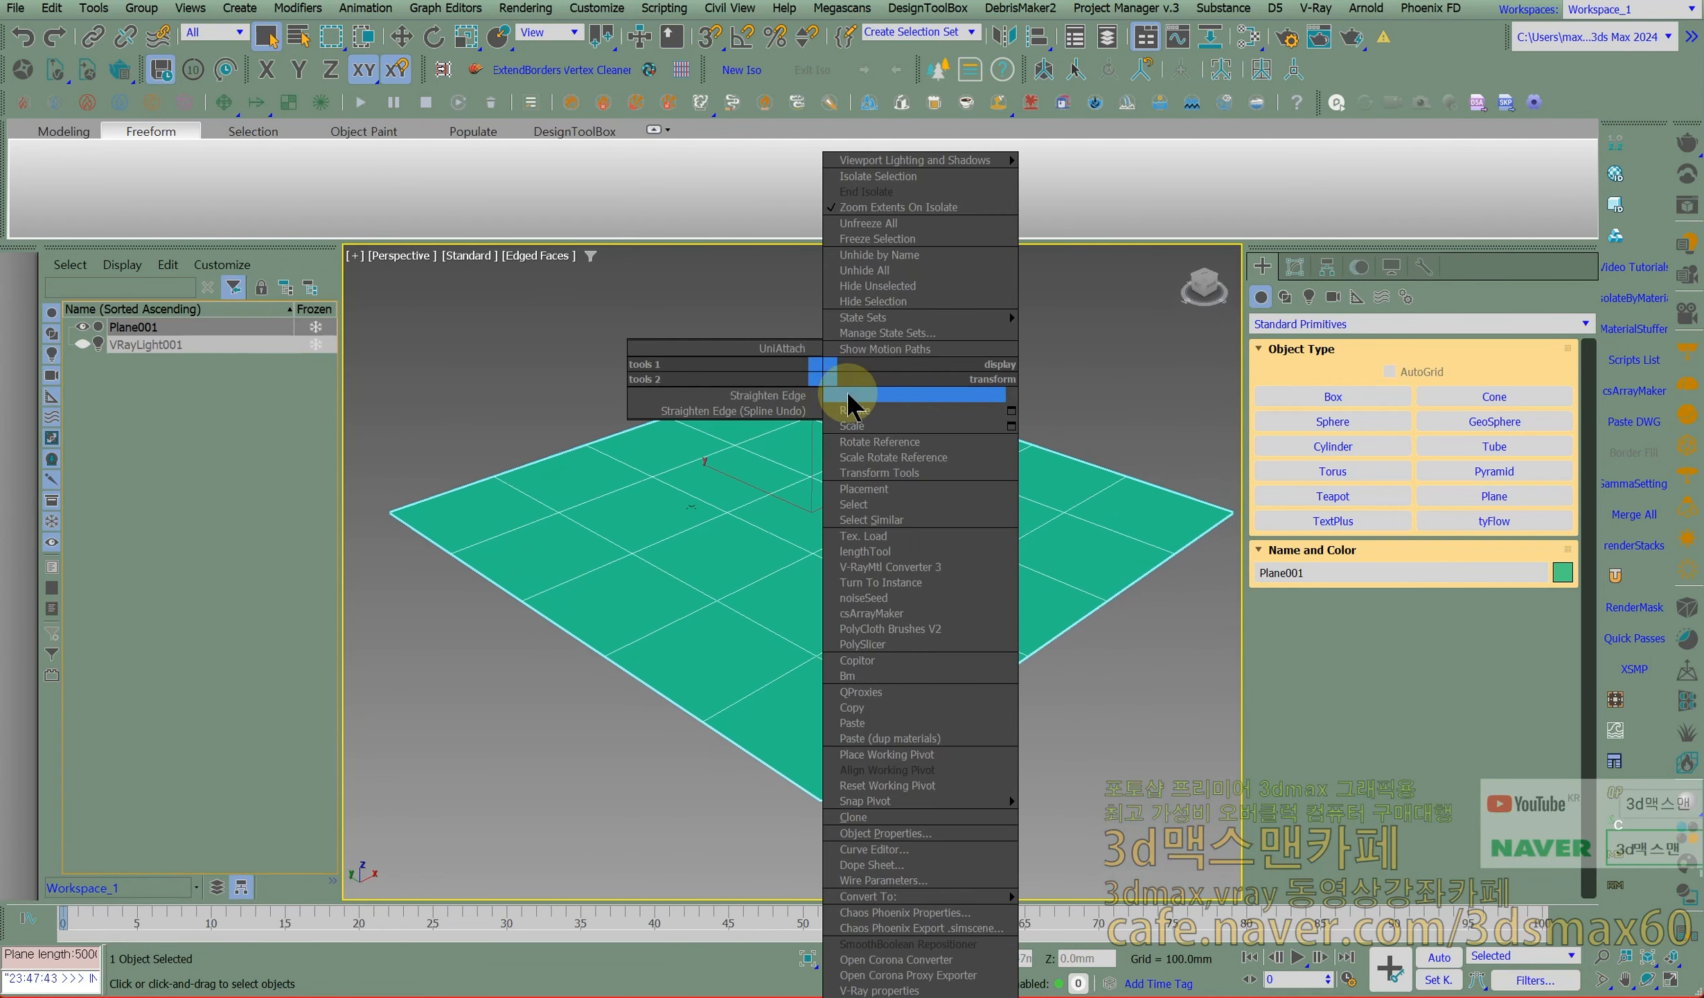
left_click(858, 650)
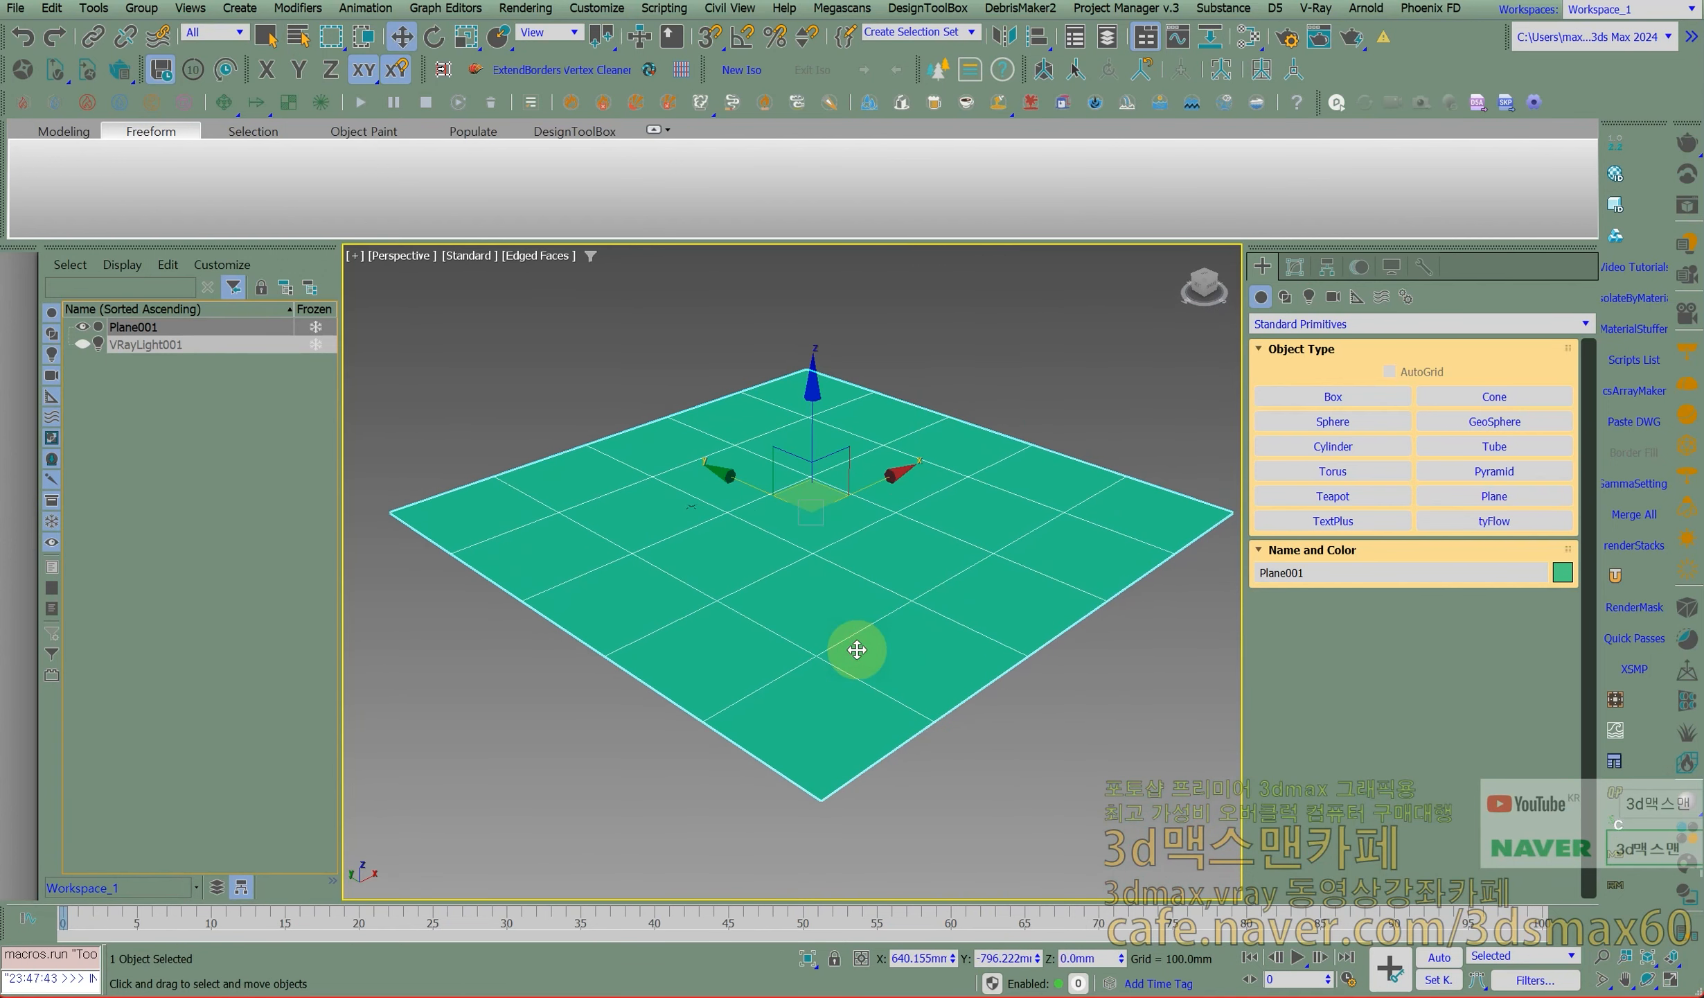
left_click(1296, 266)
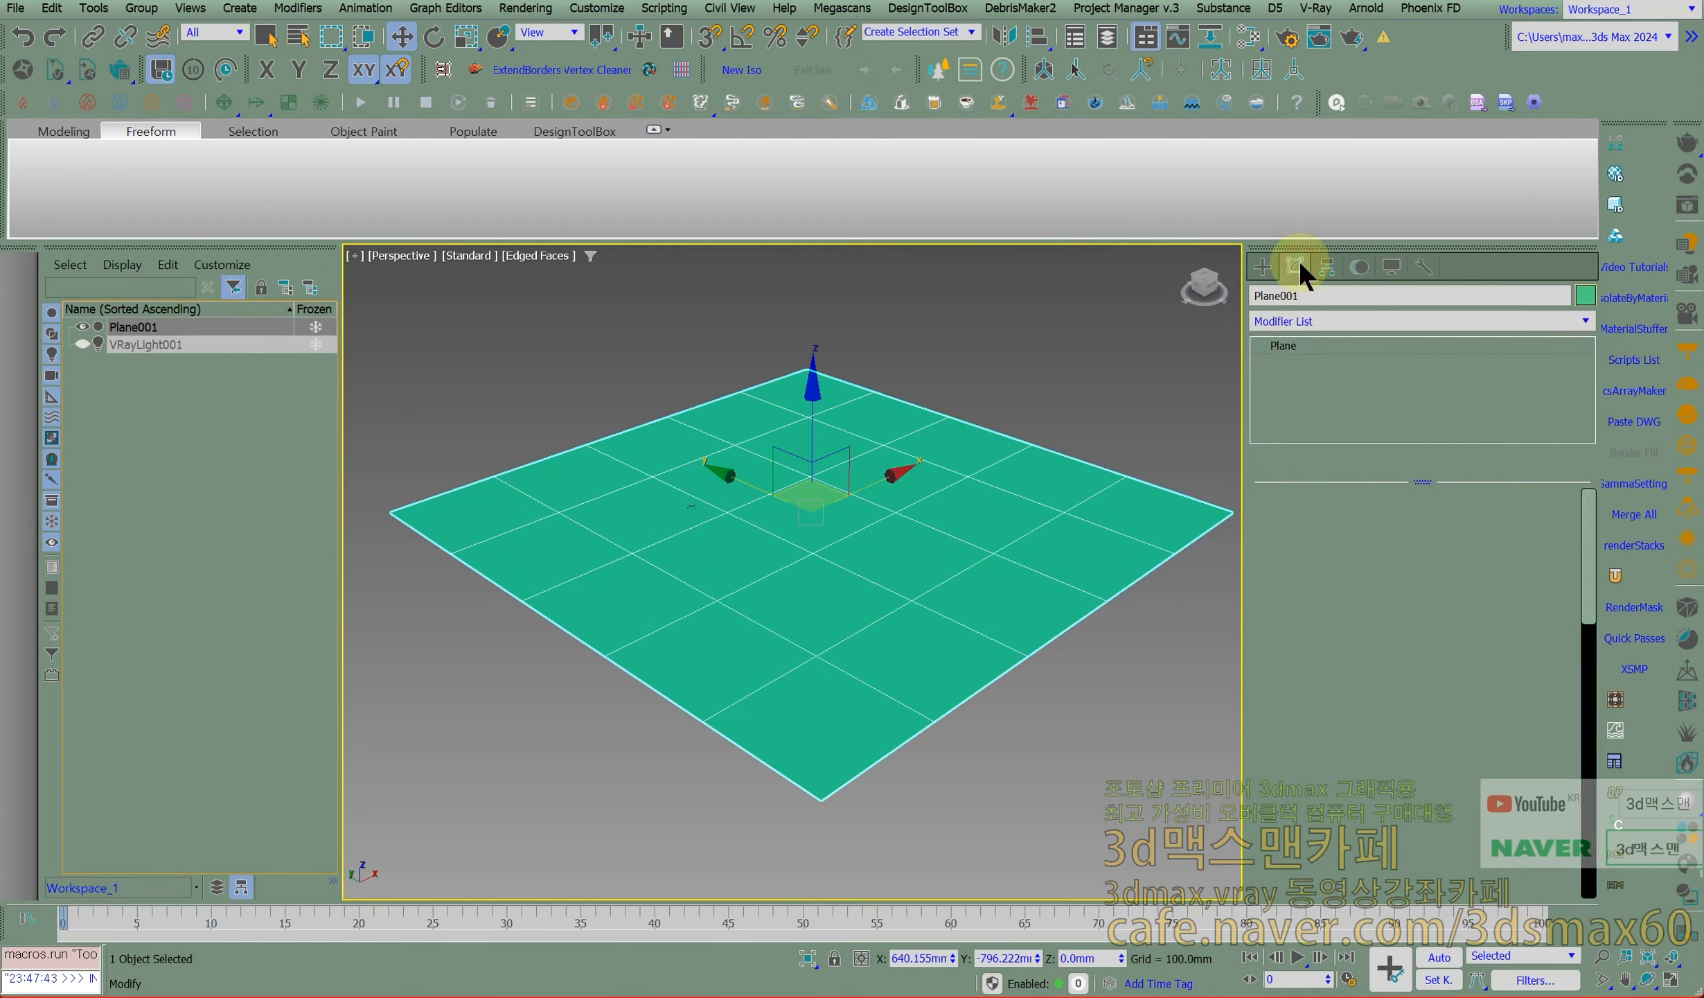
key("shift+1")
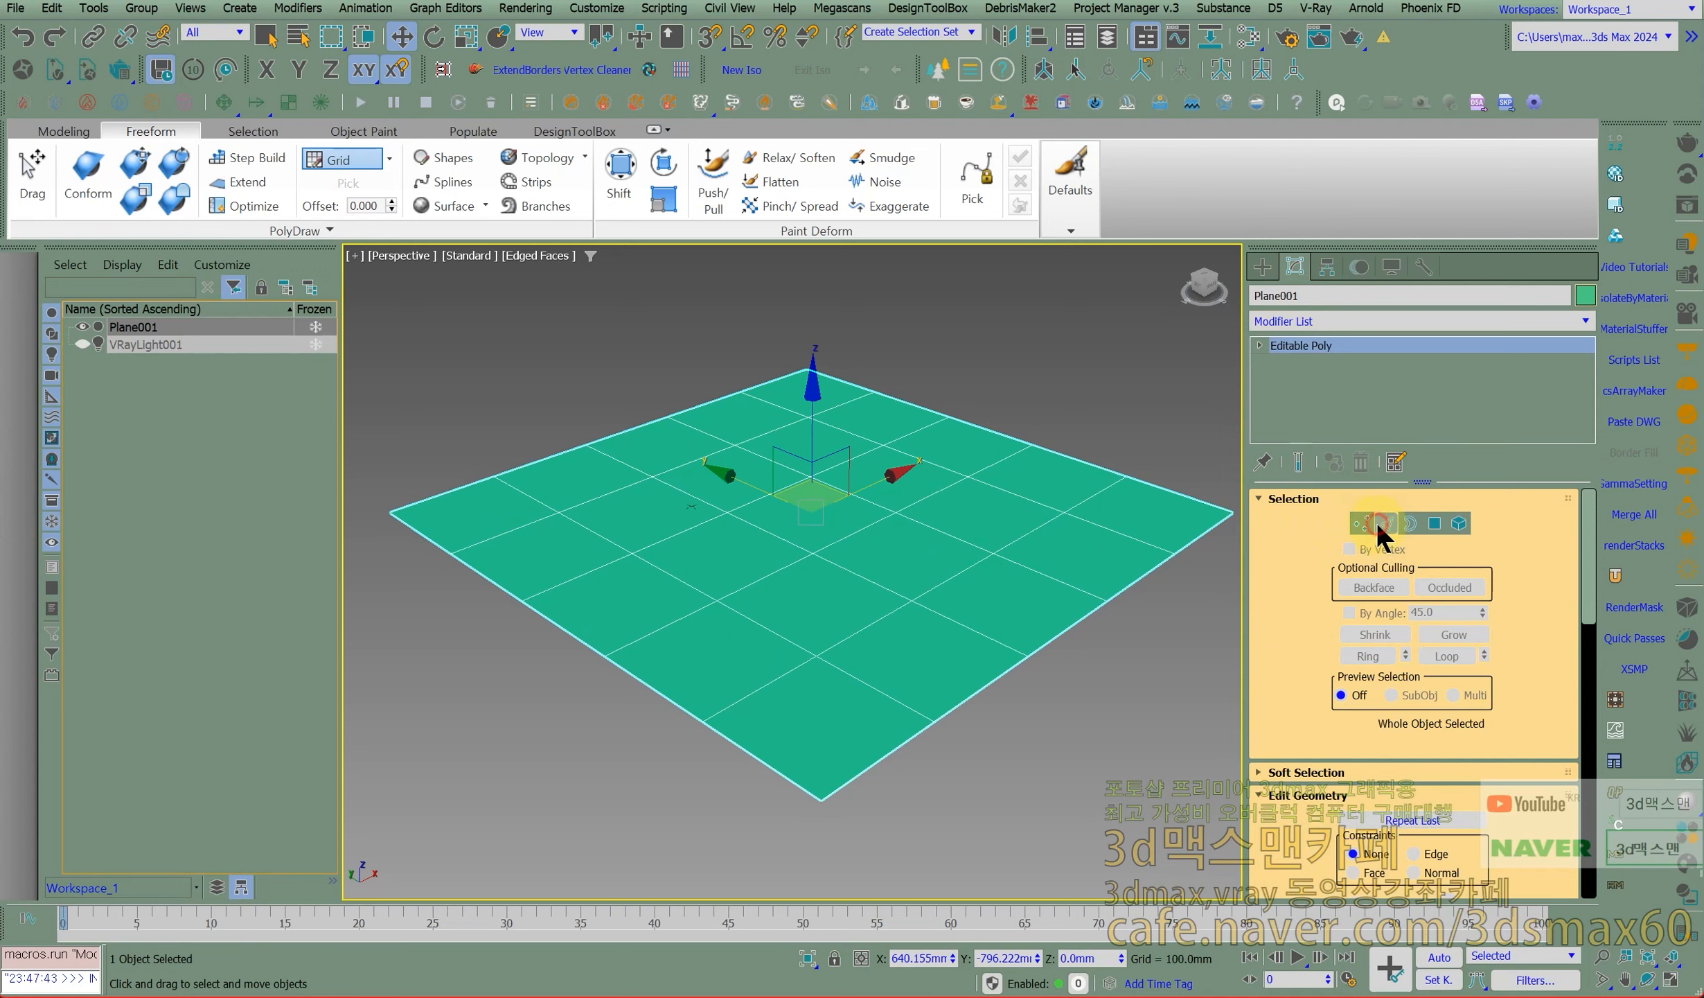
Select only the plane's interior edges by selecting its outer border, converting that to an edge selection and inverting it.
key("2")
left_click_drag(453, 428, 1134, 748)
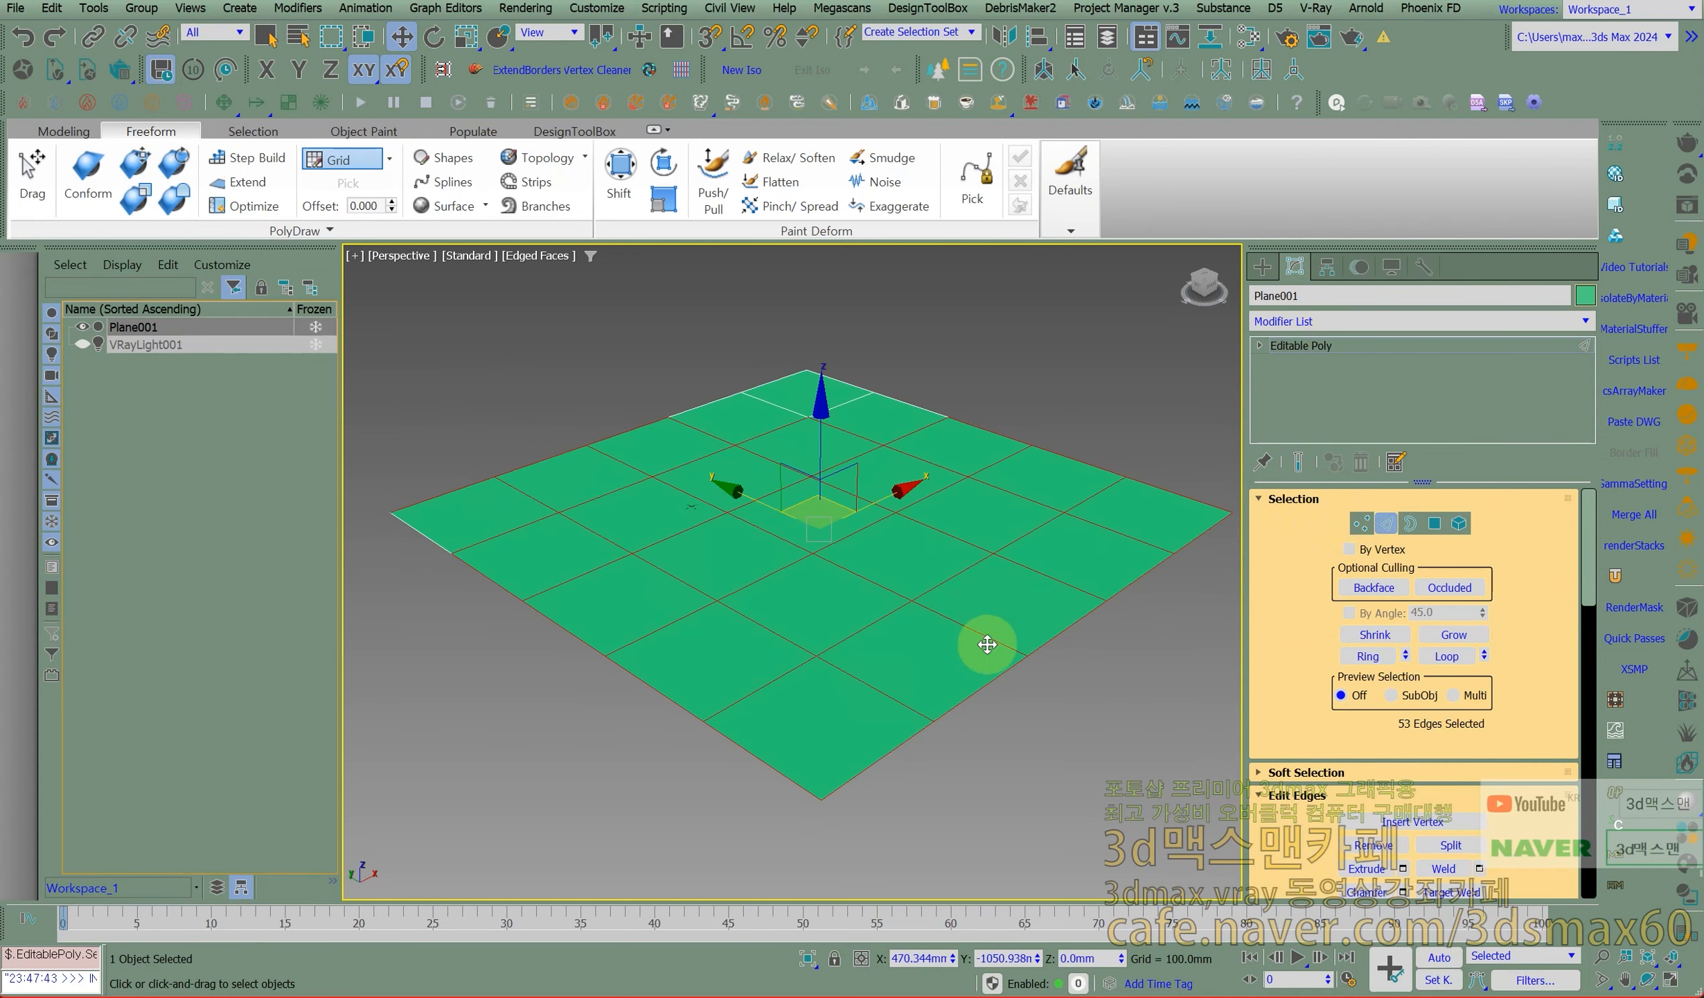
left_click(1410, 523)
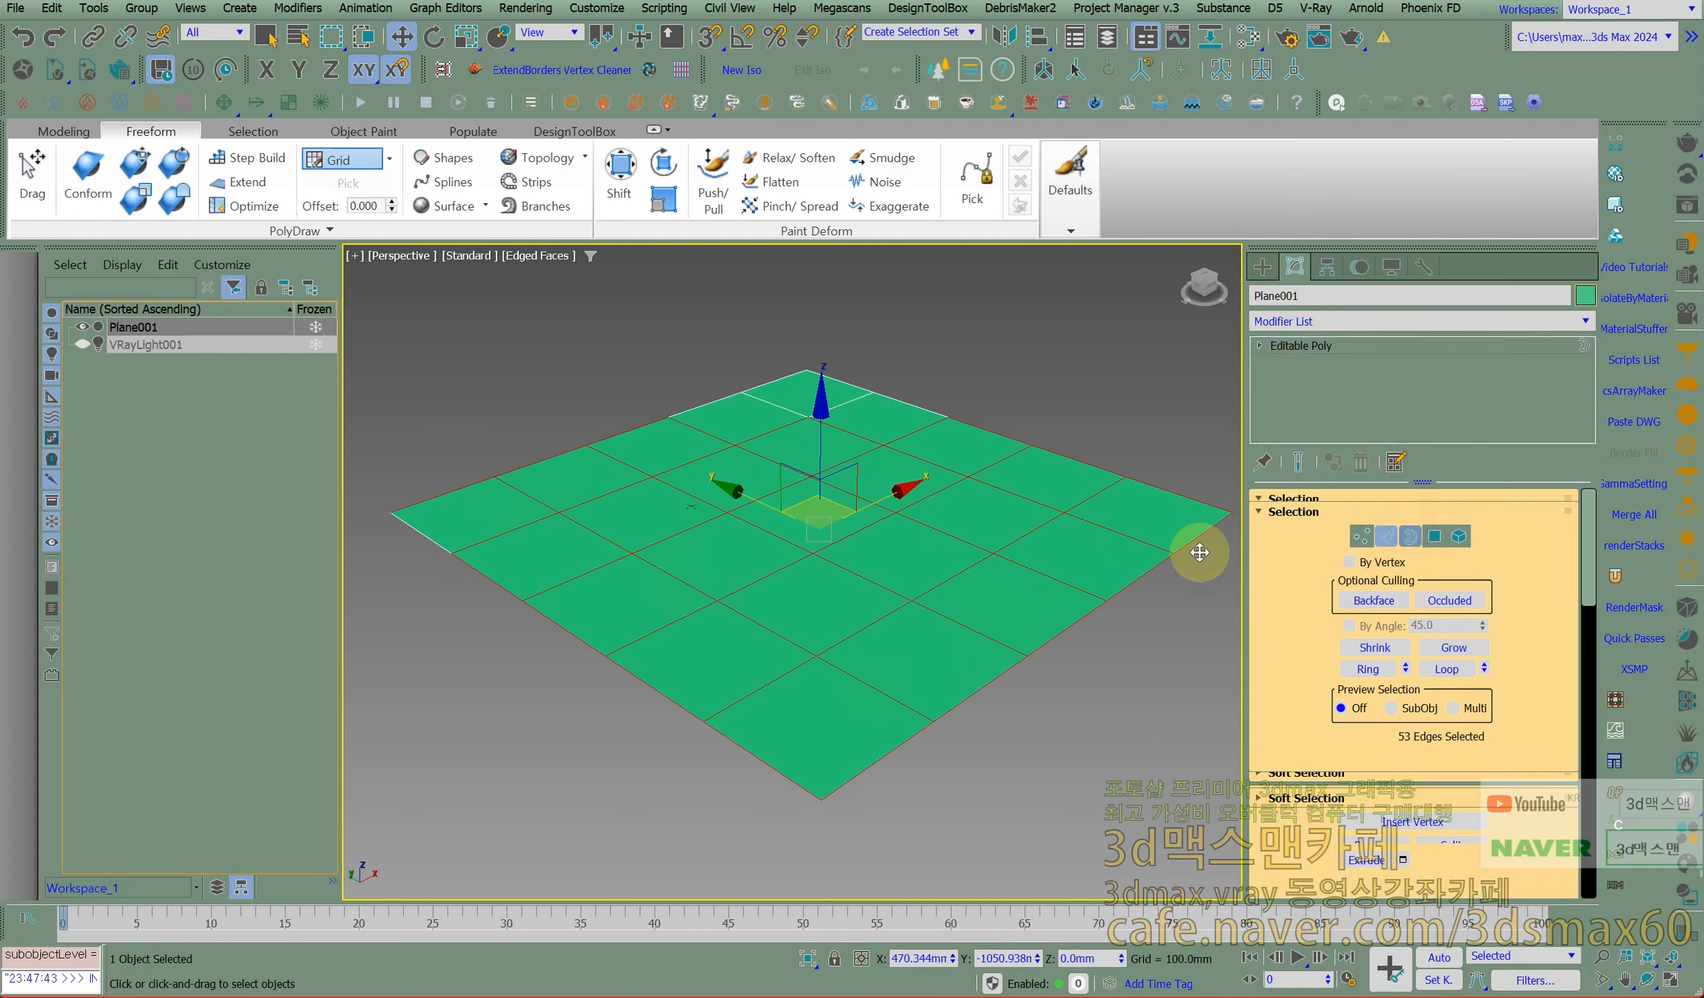
left_click(1193, 537)
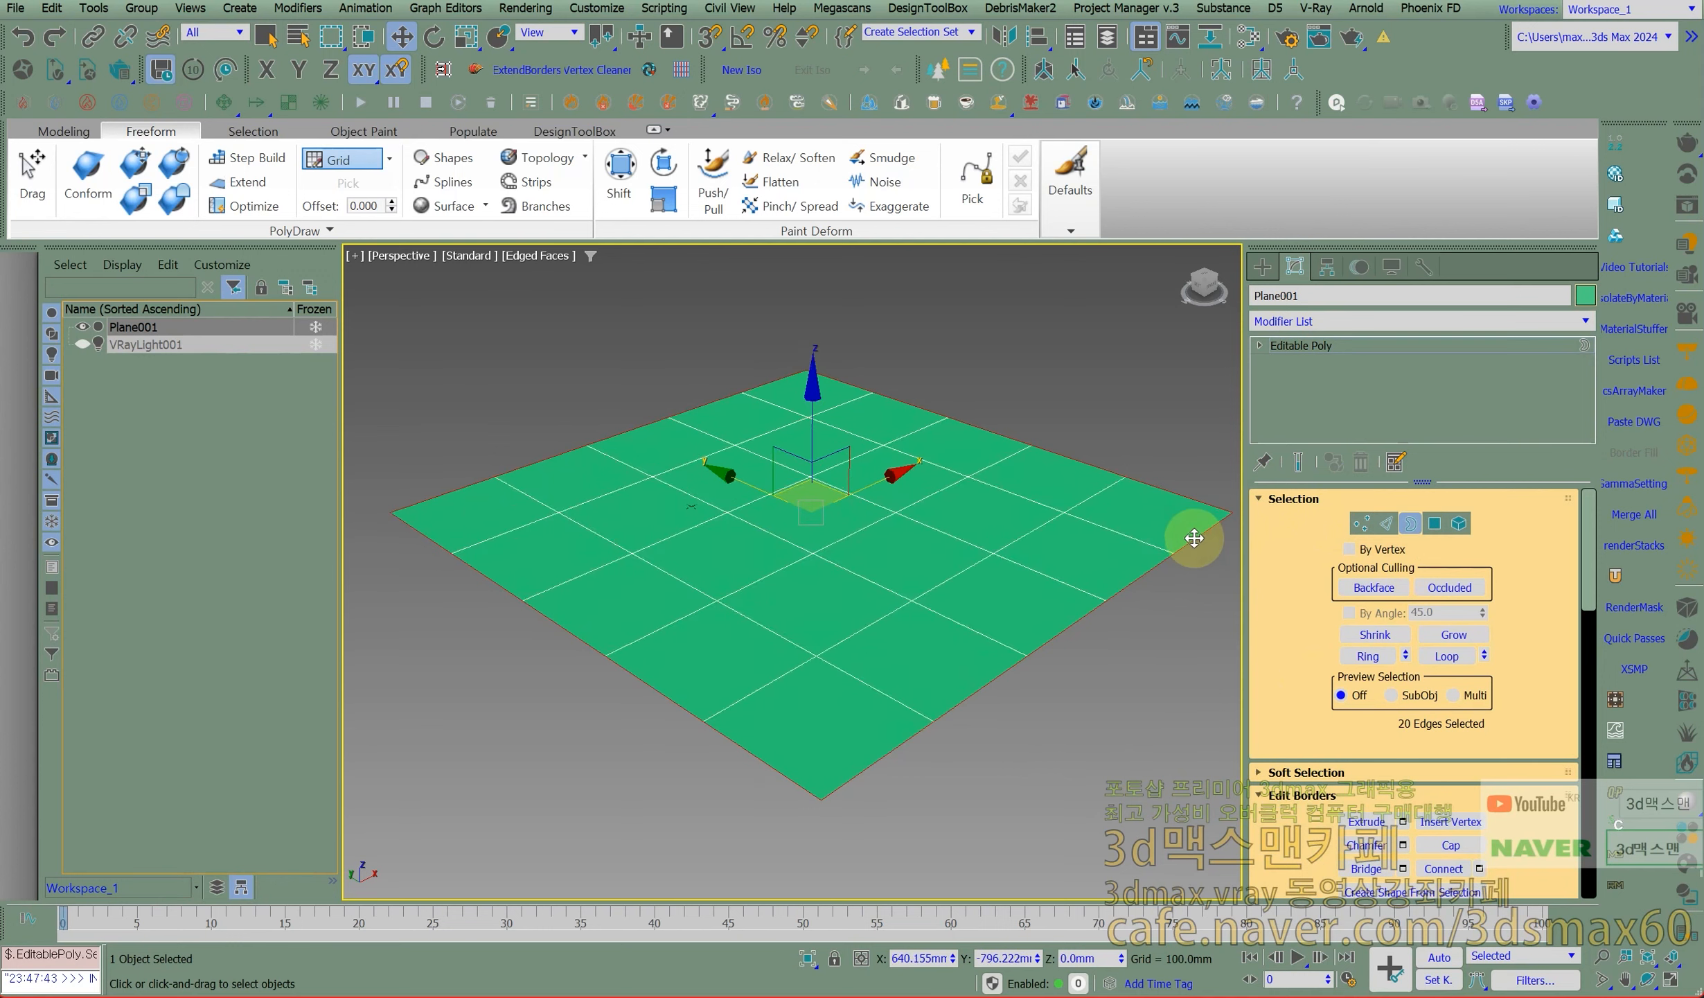
key("ctrl+i")
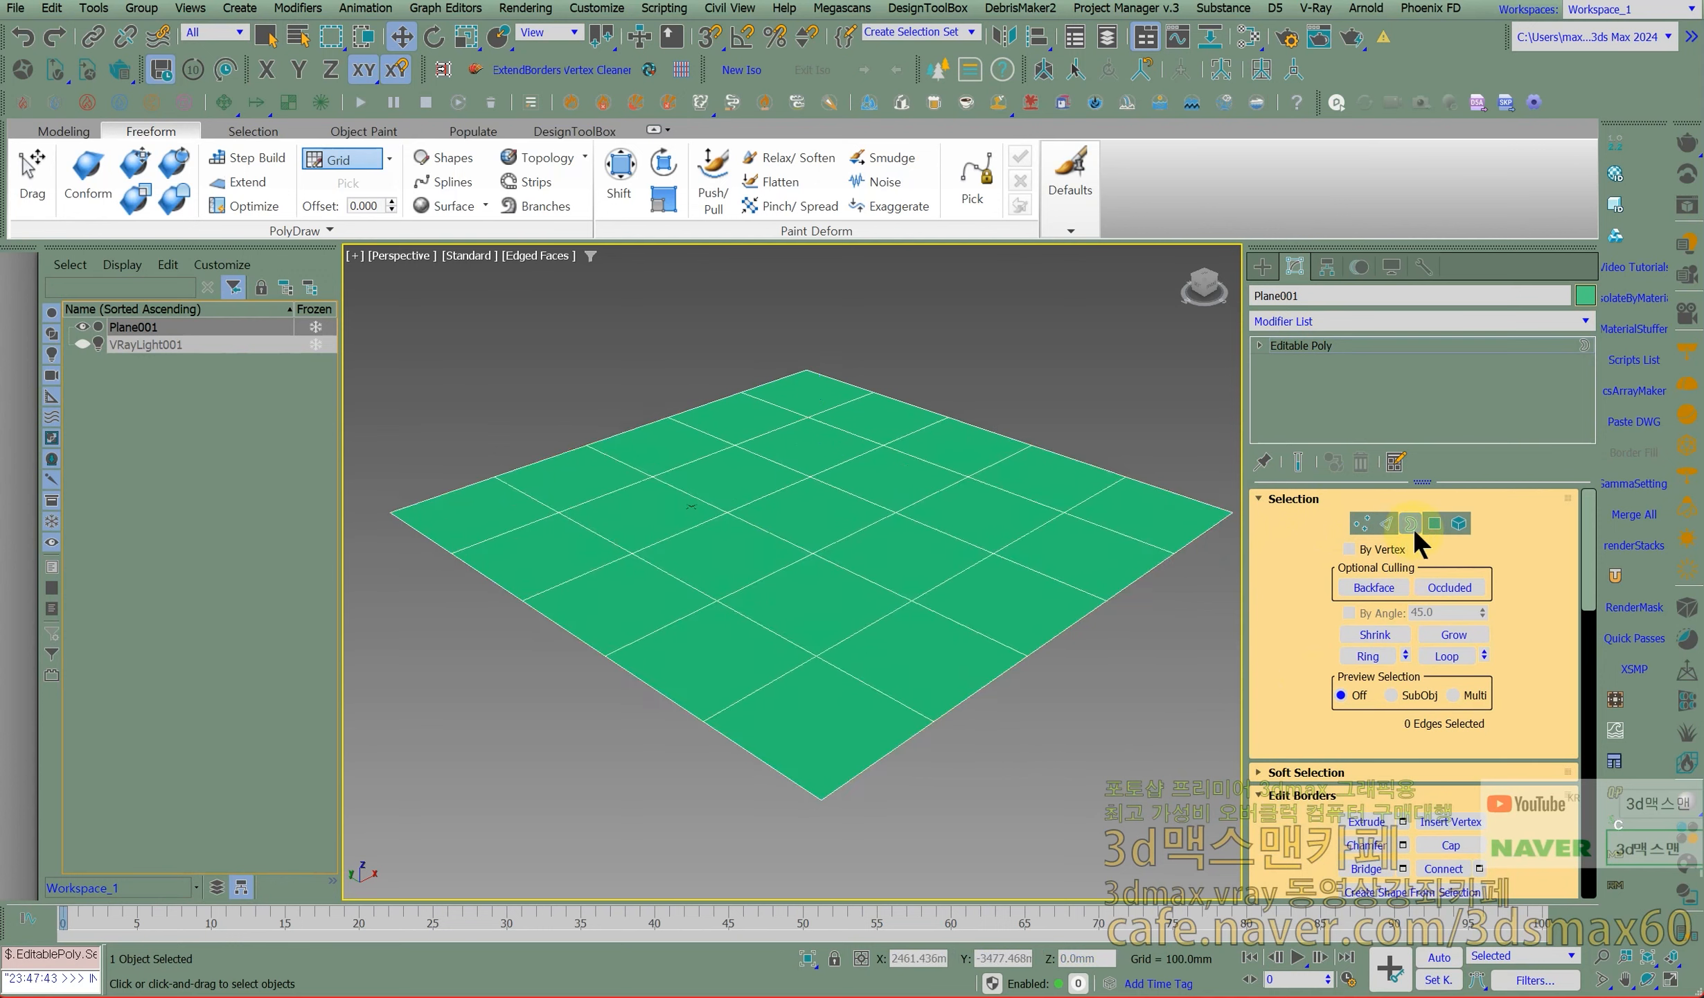
left_click(1193, 535)
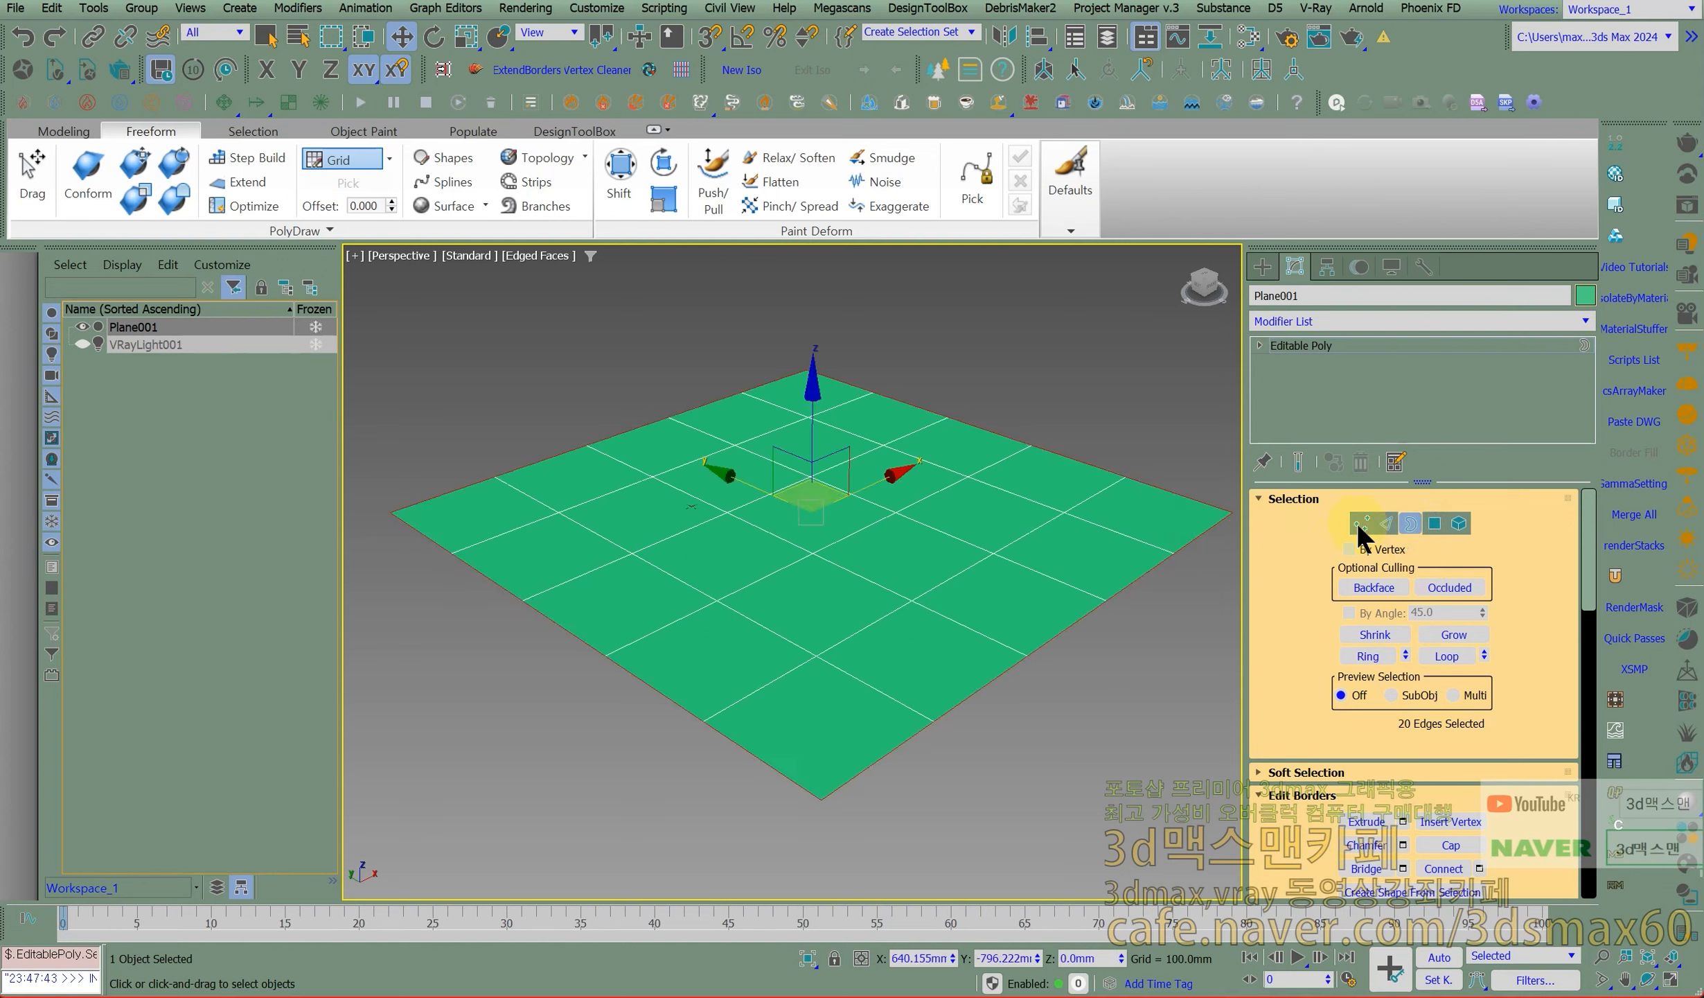
left_click(1386, 522, "ctrl")
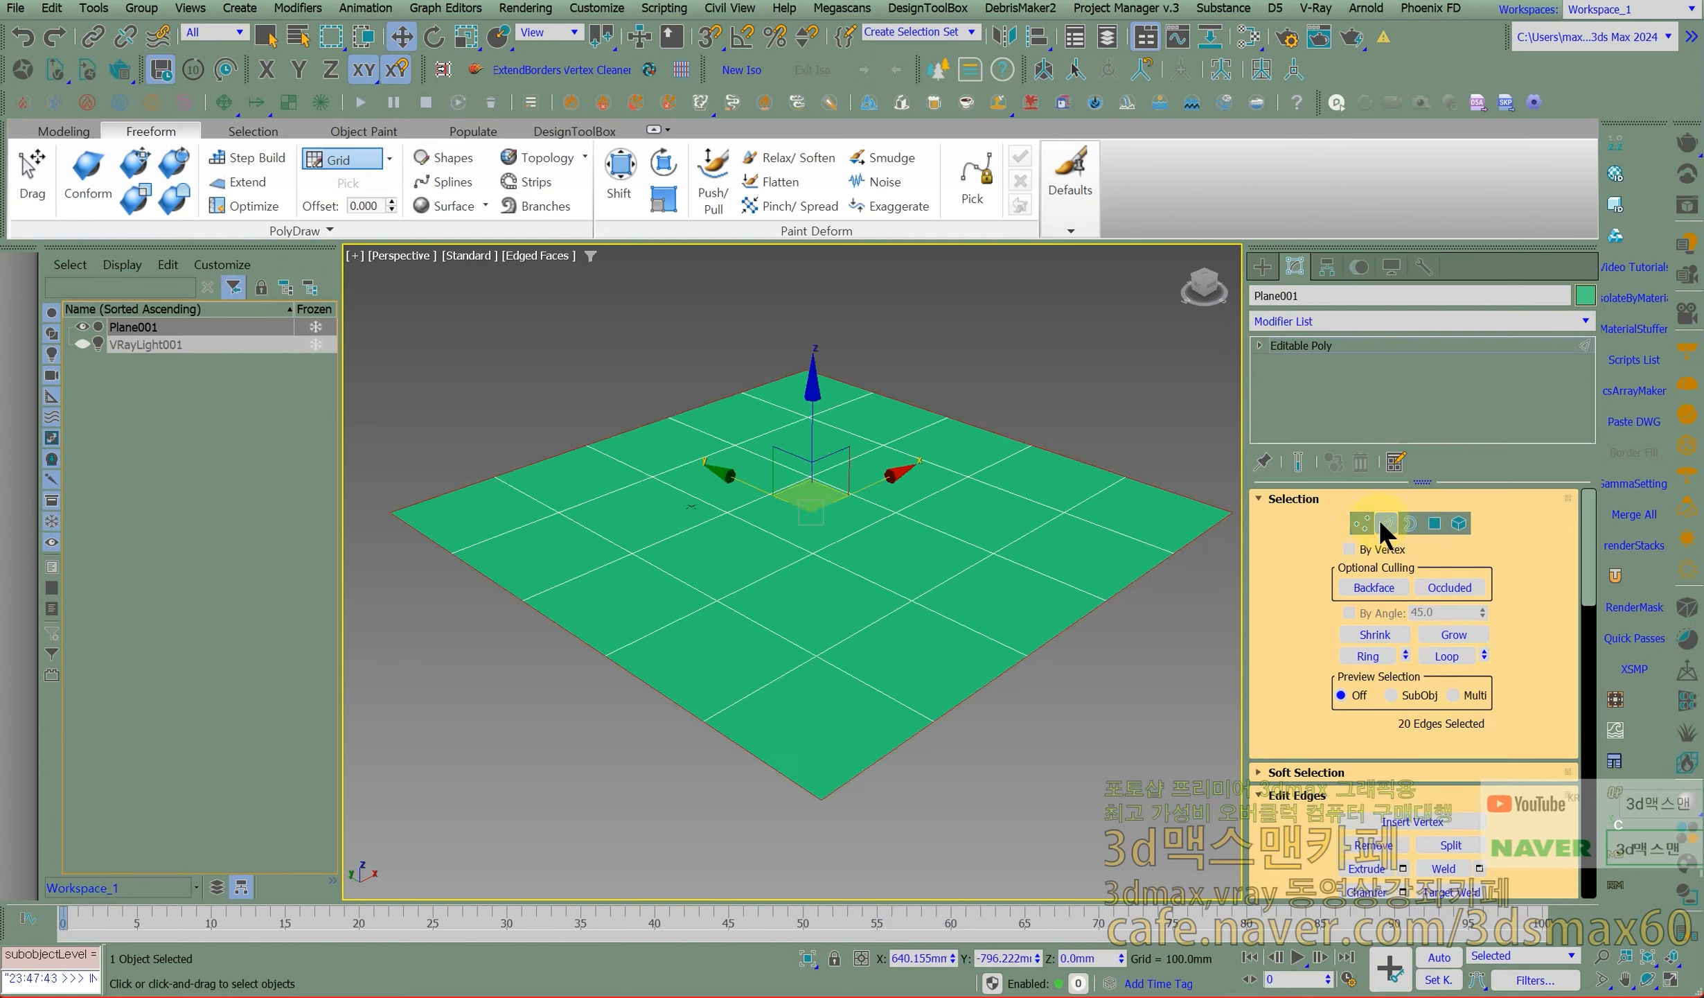
key("ctrl+i")
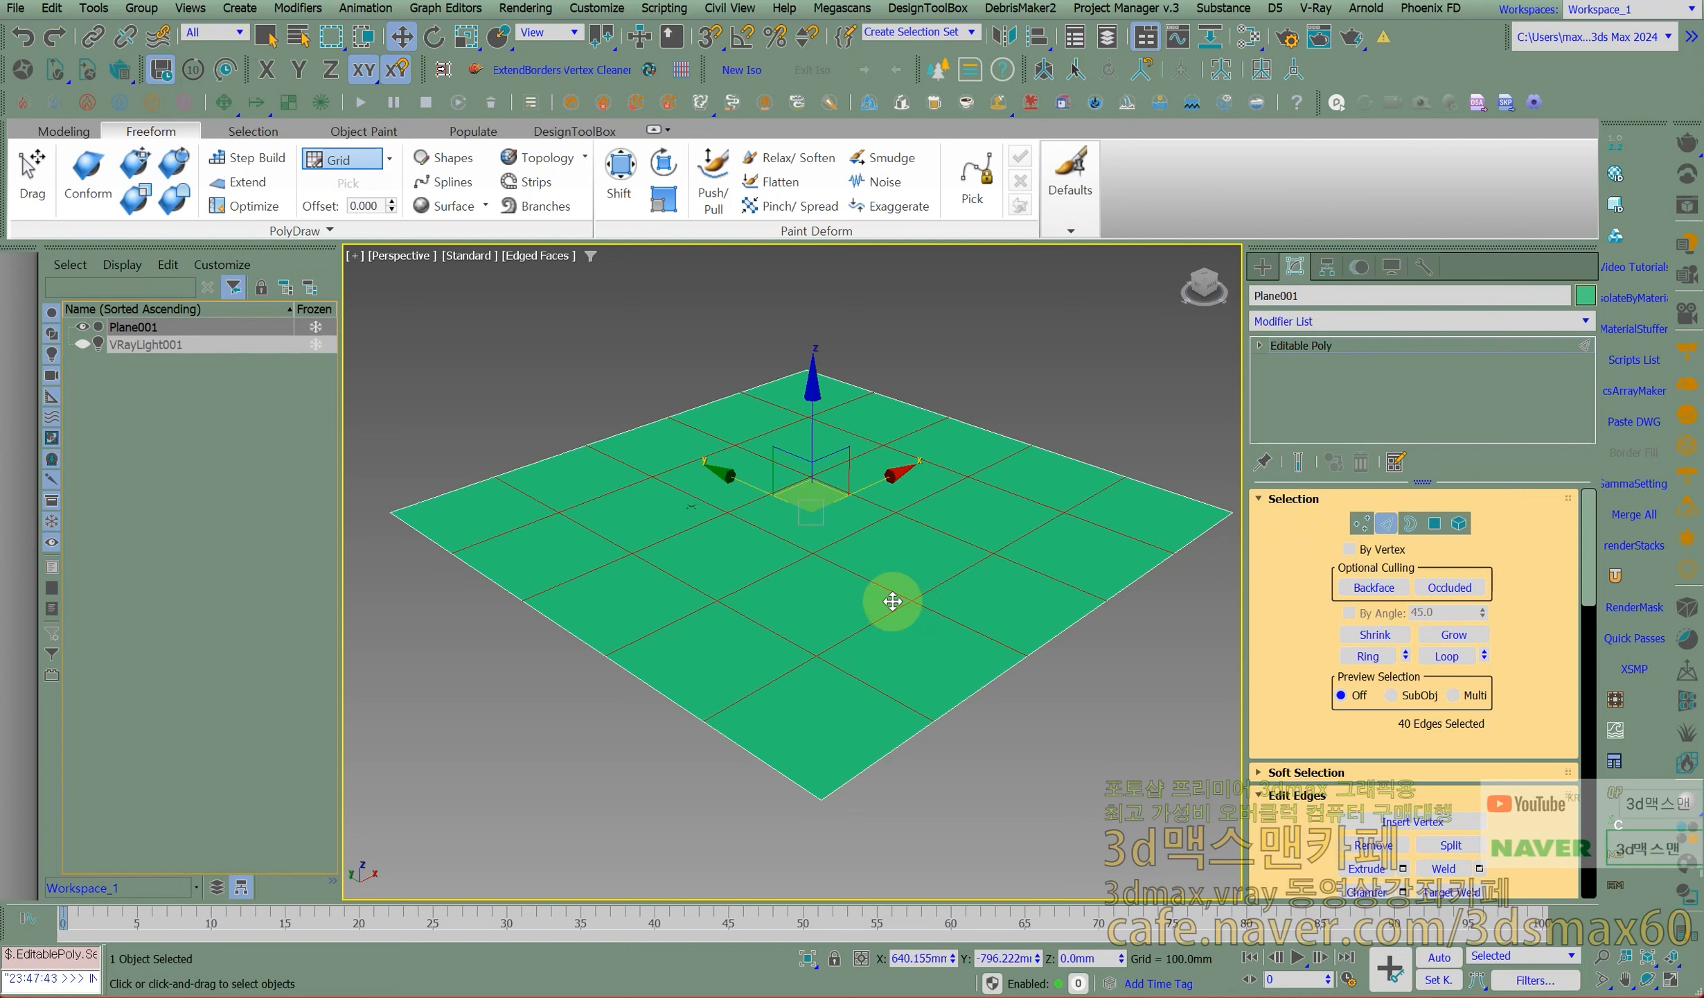
Create a spline shape from the selected interior edges and select the new shape.
right_click(898, 600)
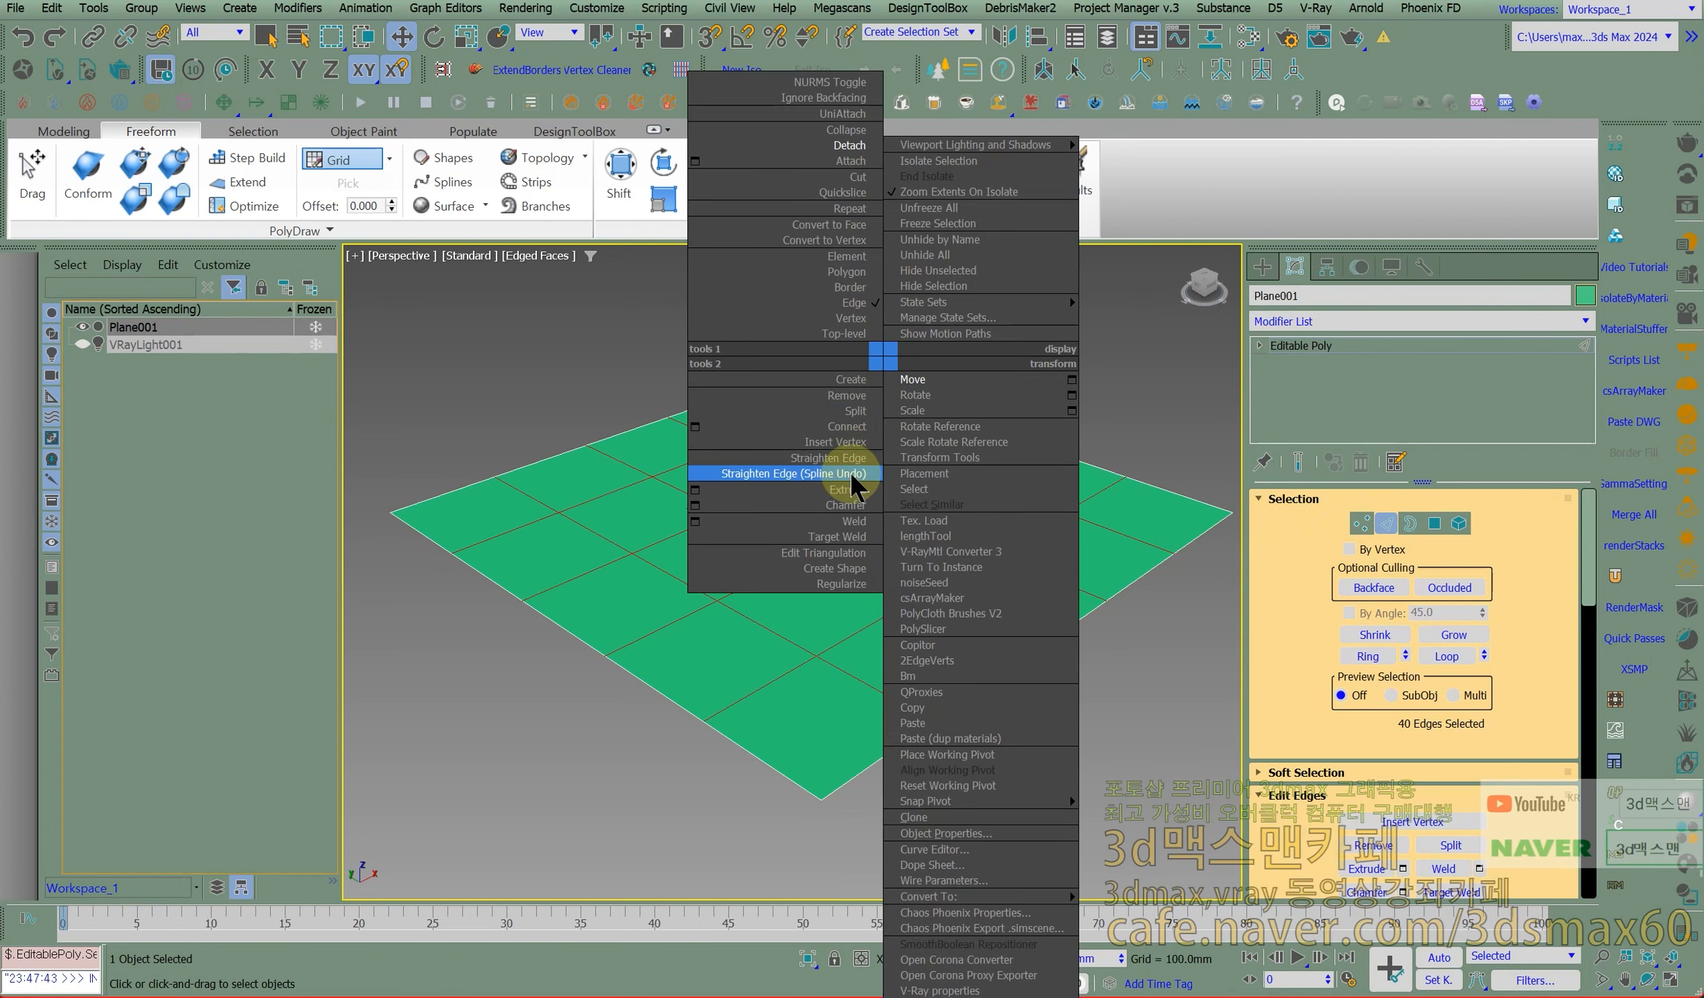
left_click(835, 568)
left_click(870, 489)
left_click(821, 516)
left_click(190, 344)
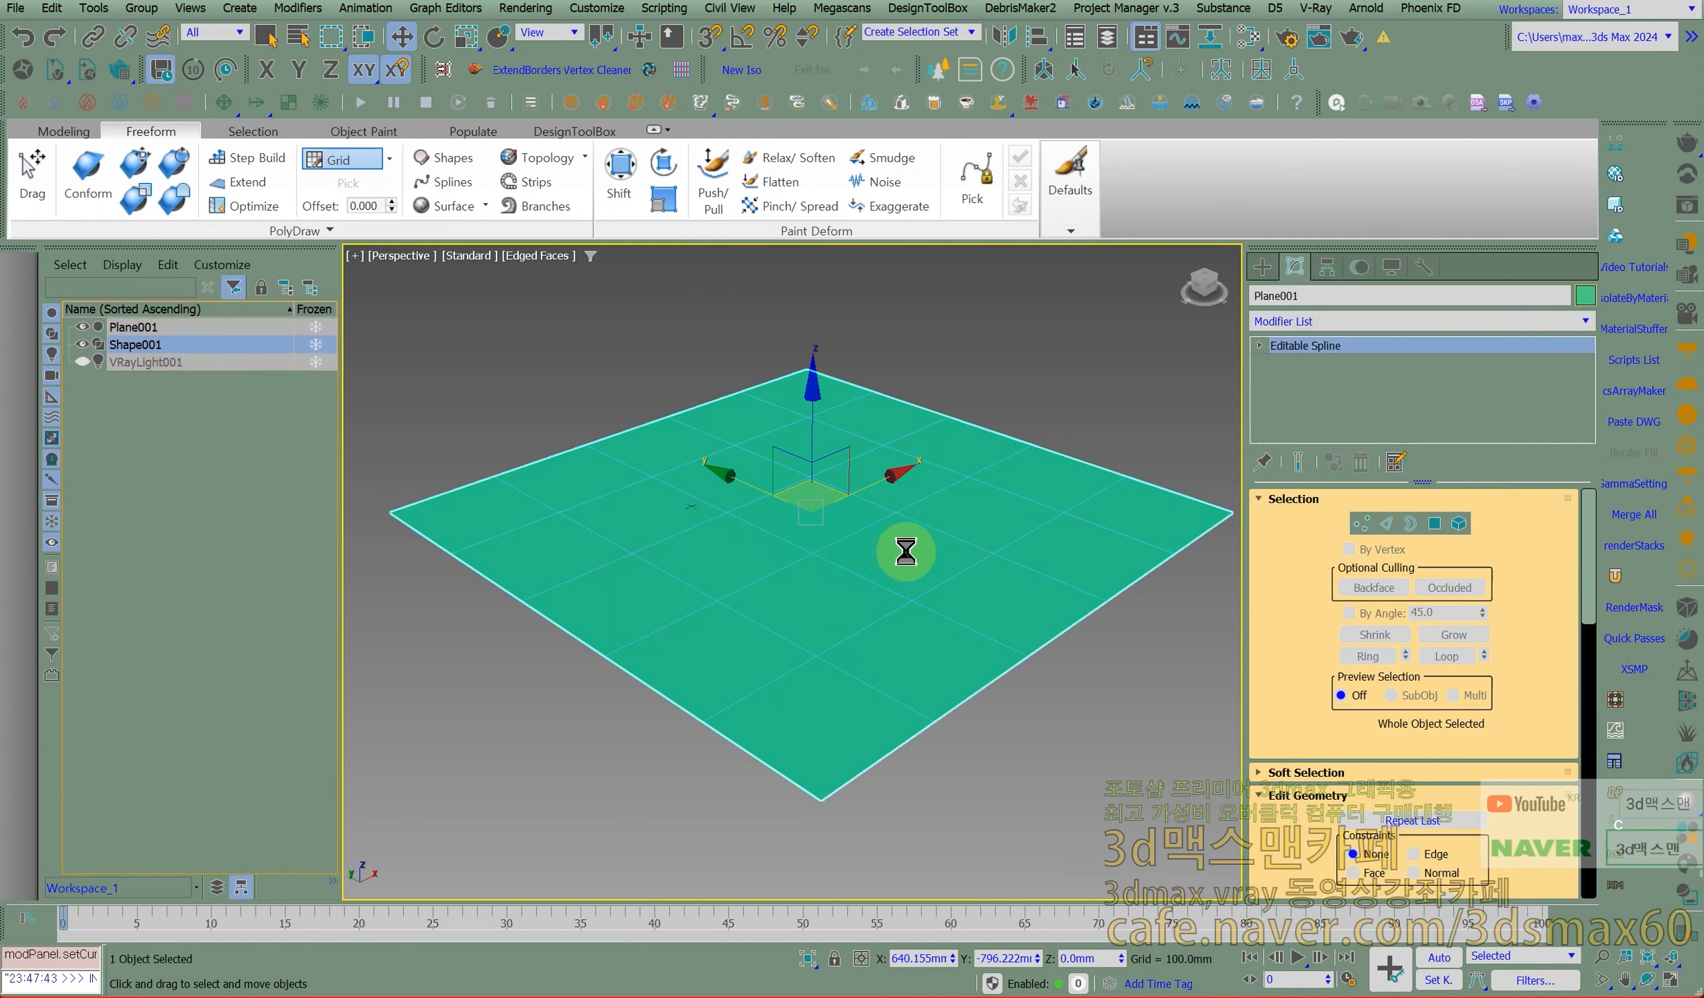
Add a Renderable Spline modifier to the grid shape and make its cross-section rectangular.
type("xre")
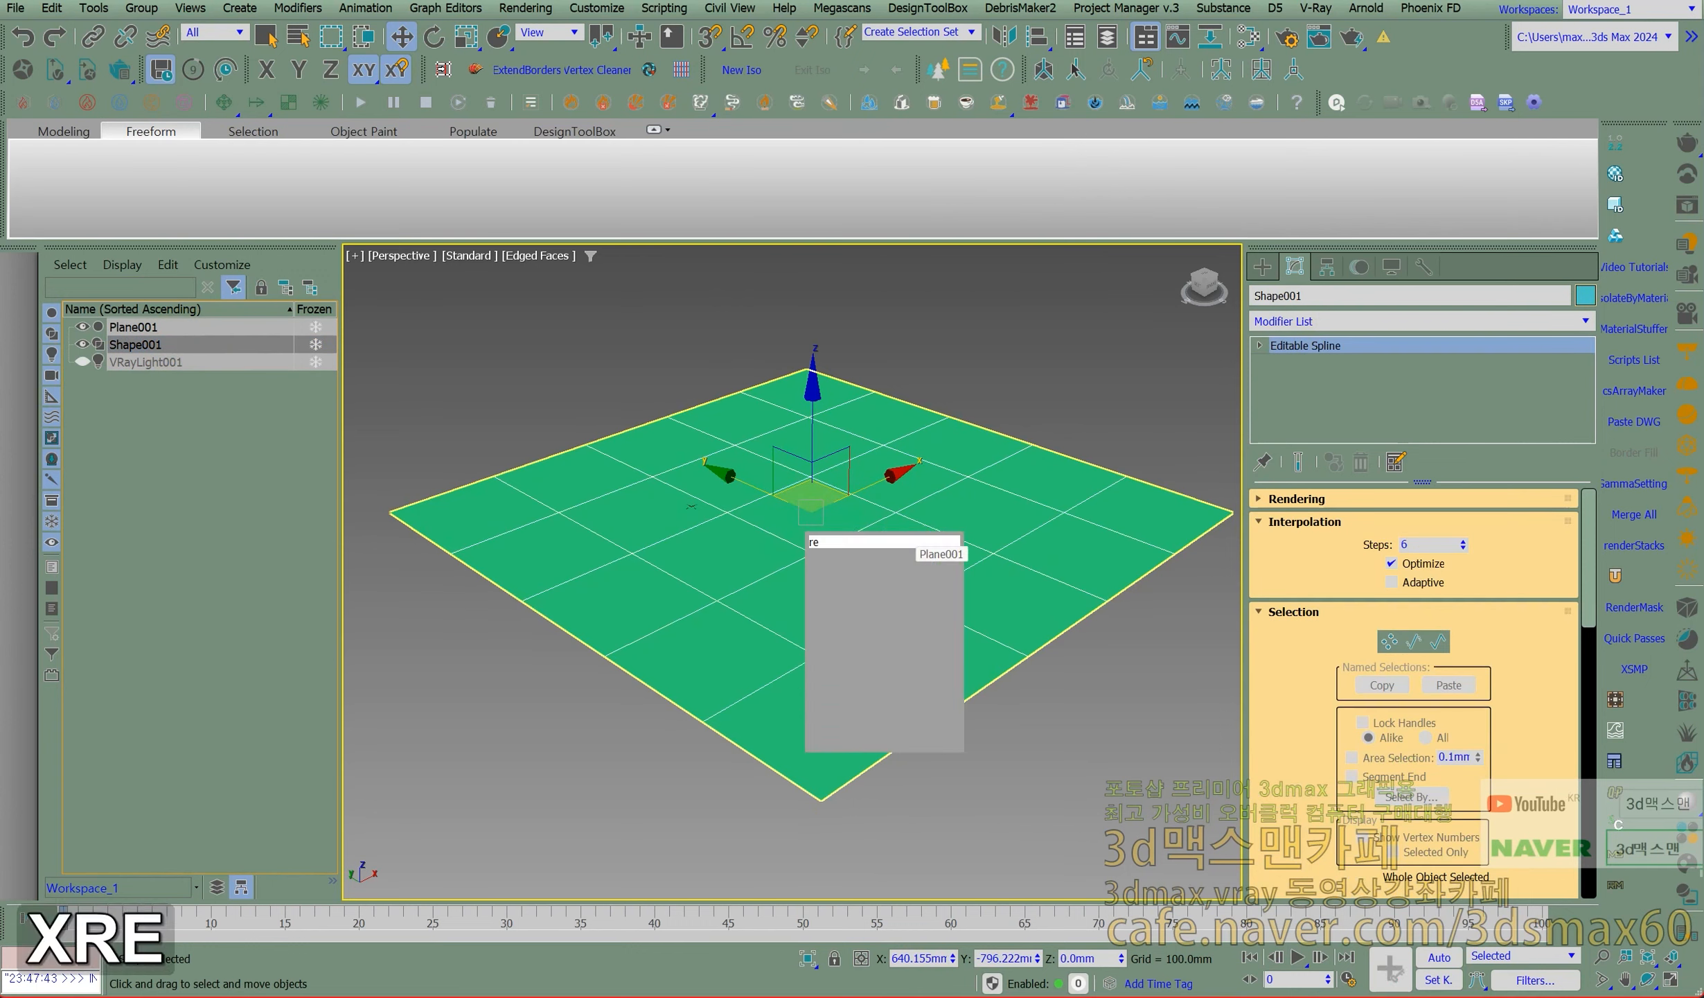
key("Return")
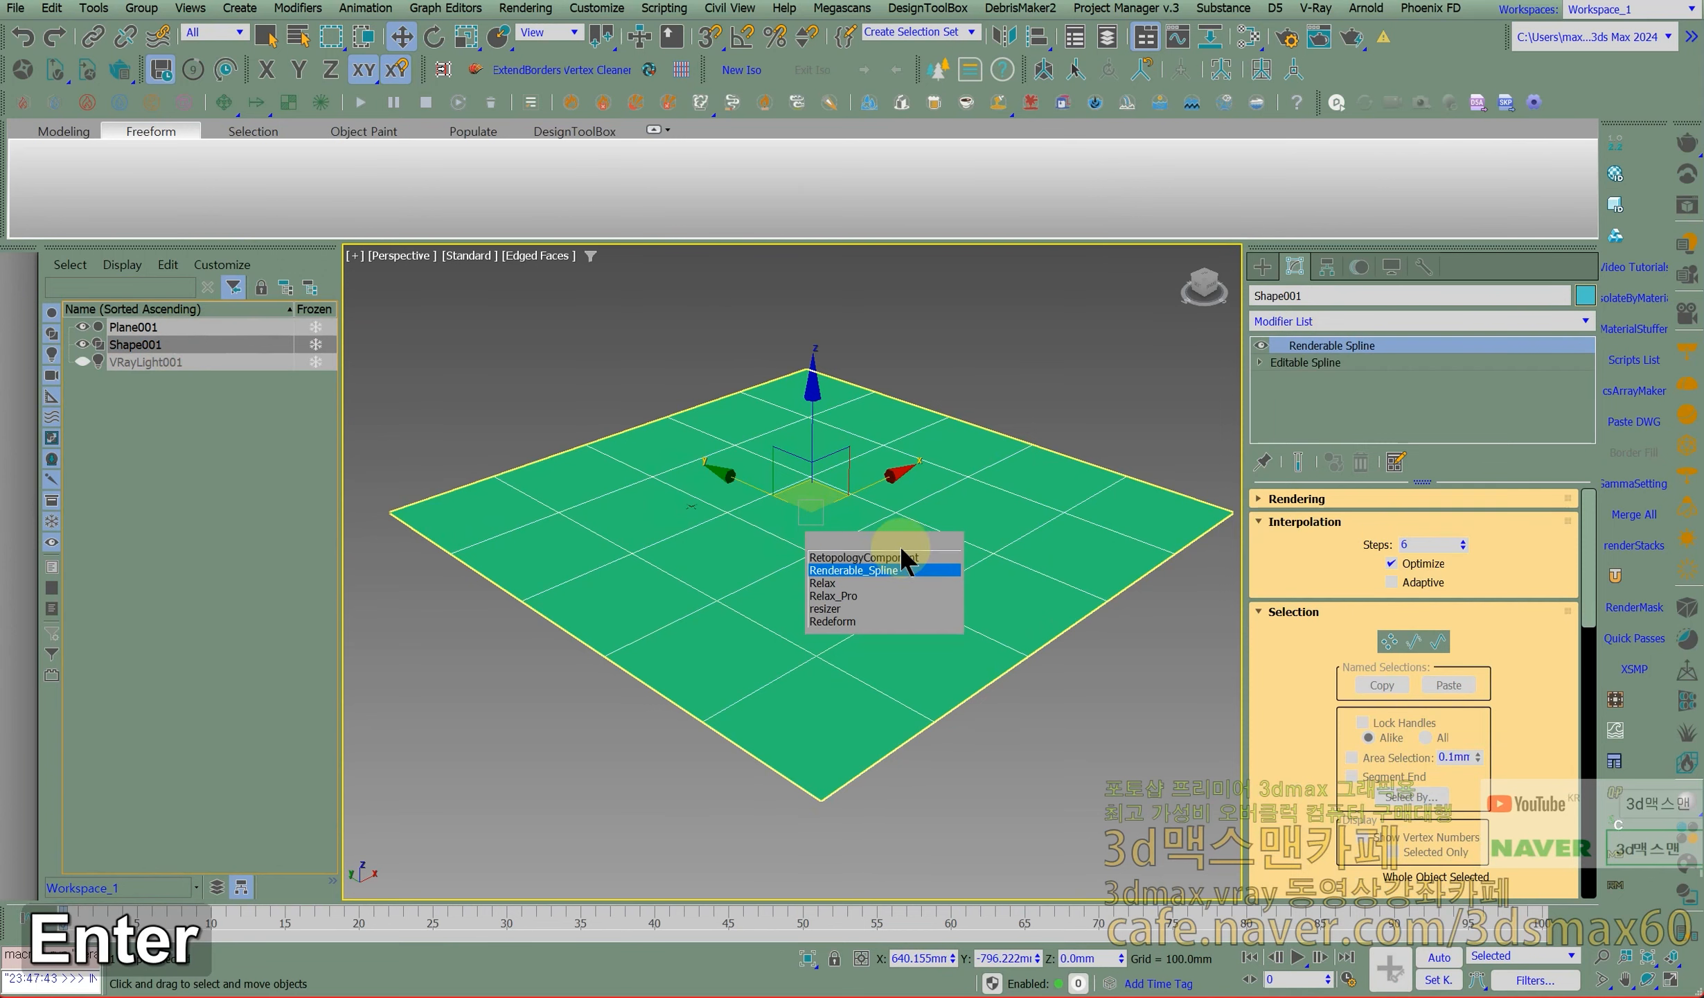
scroll(750, 620, "up", 3)
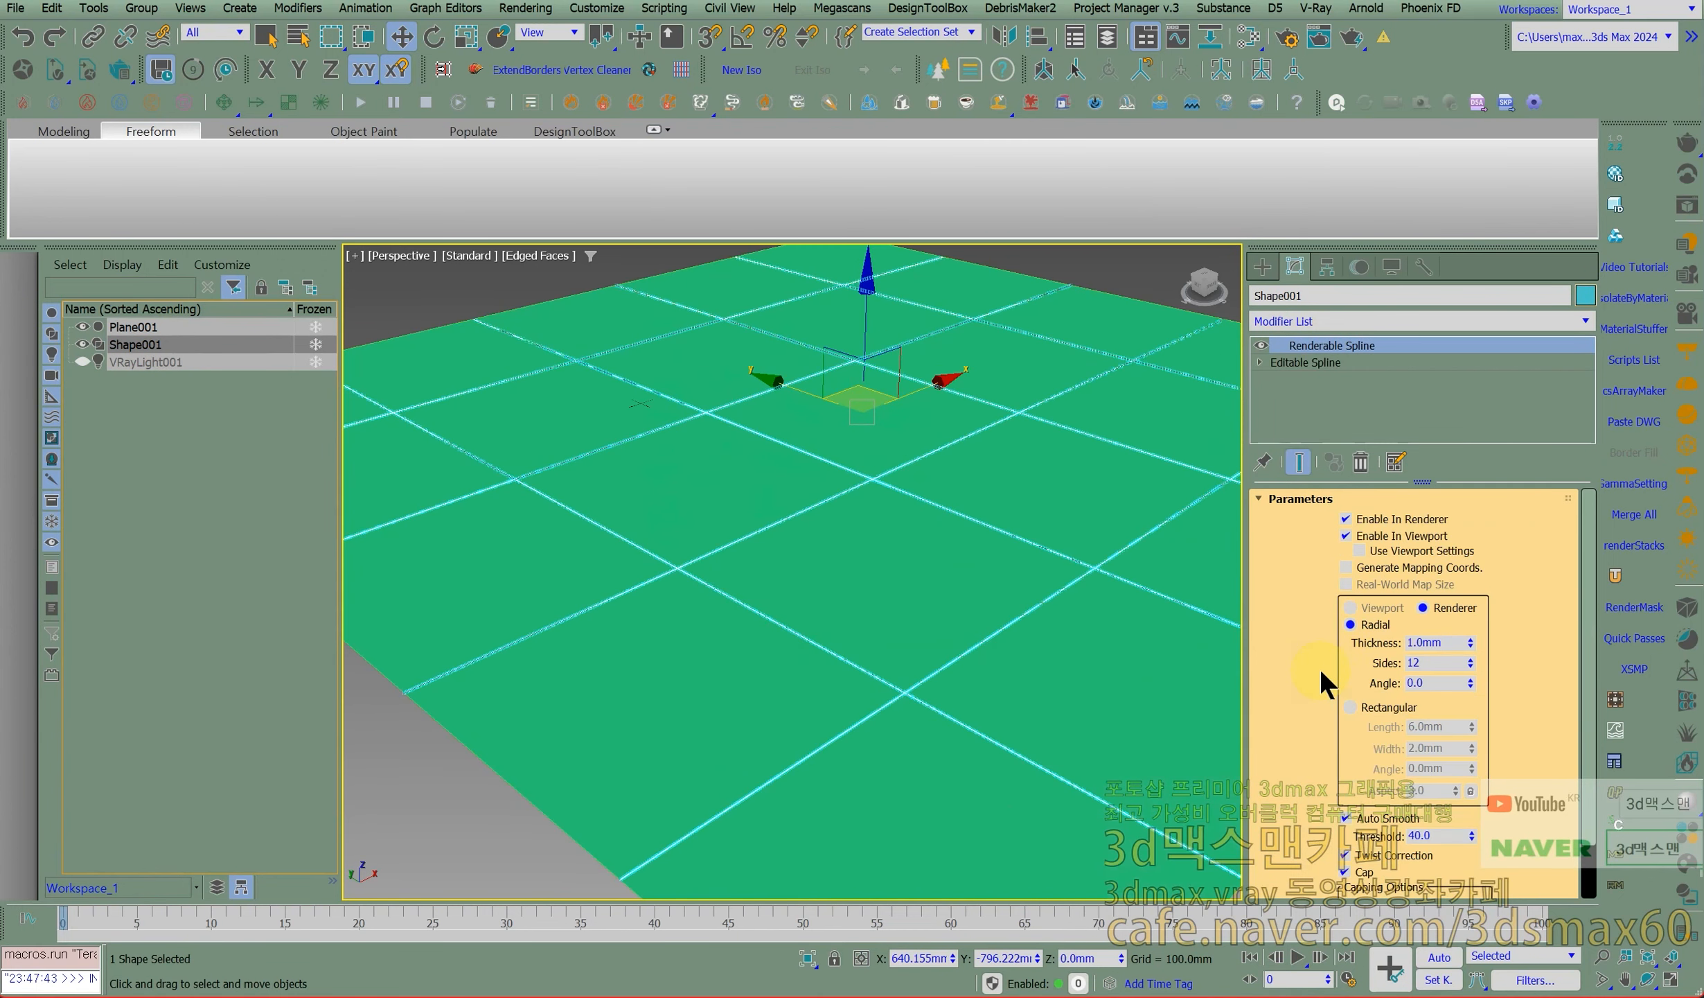
left_click(1384, 707)
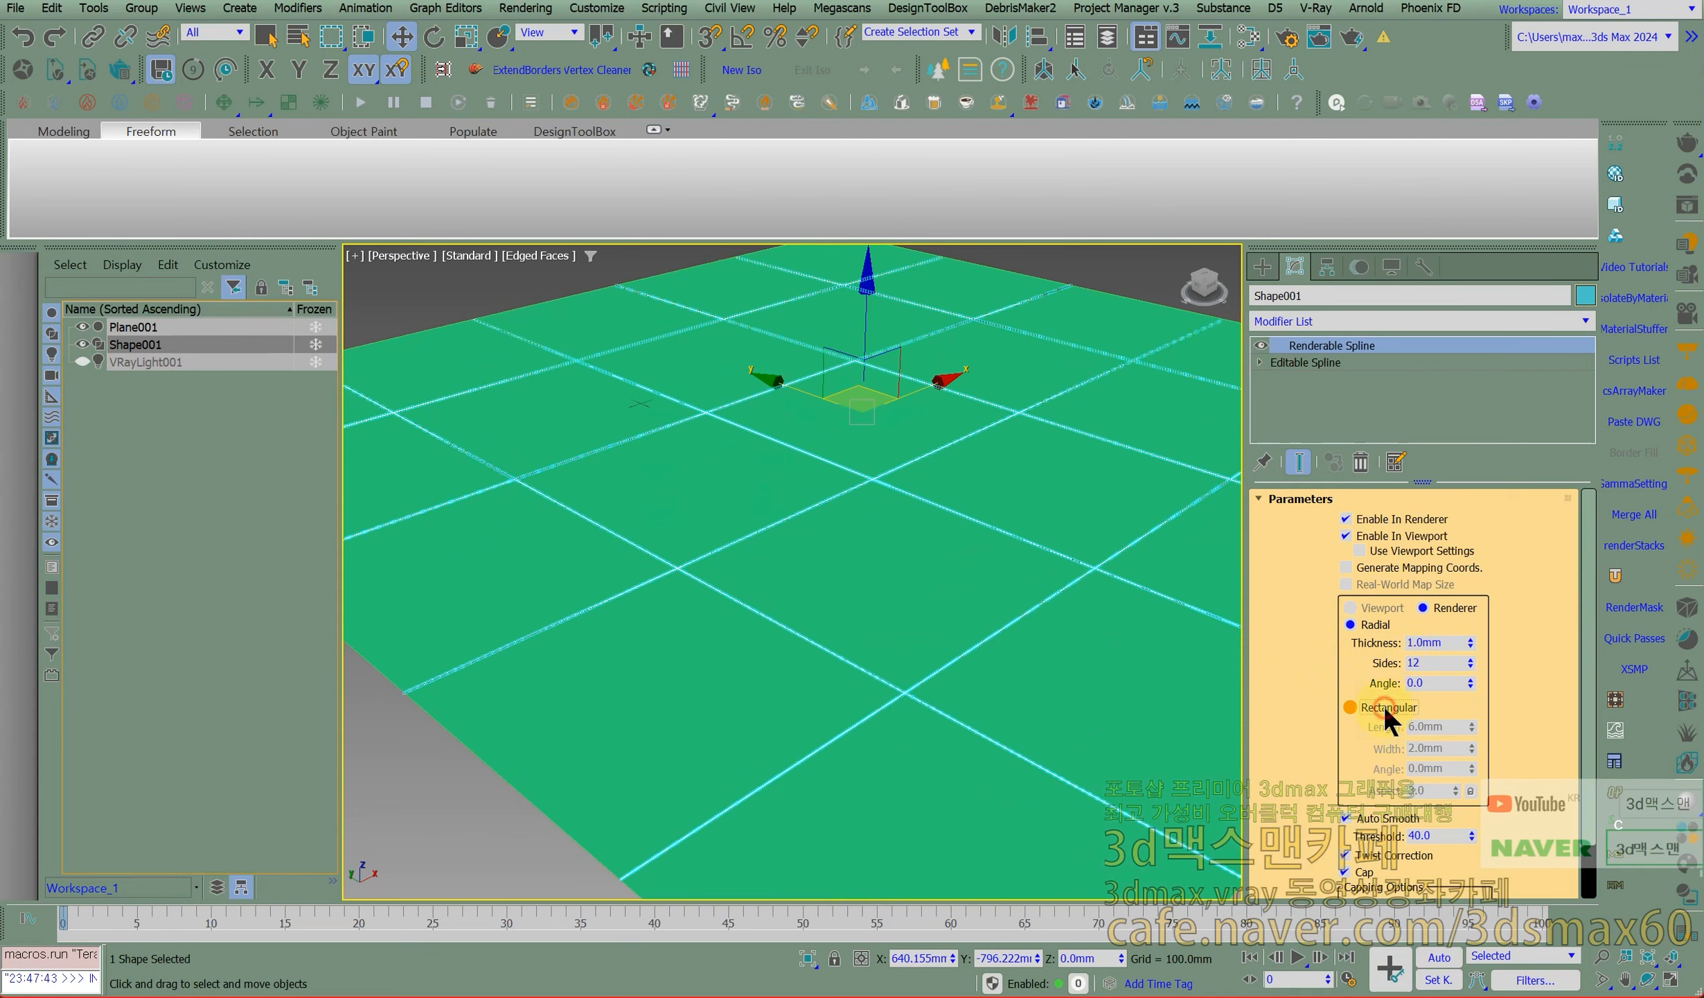
Set the length of the shape's rectangular cross-section to 1 mm.
scroll(951, 719, "up", 5)
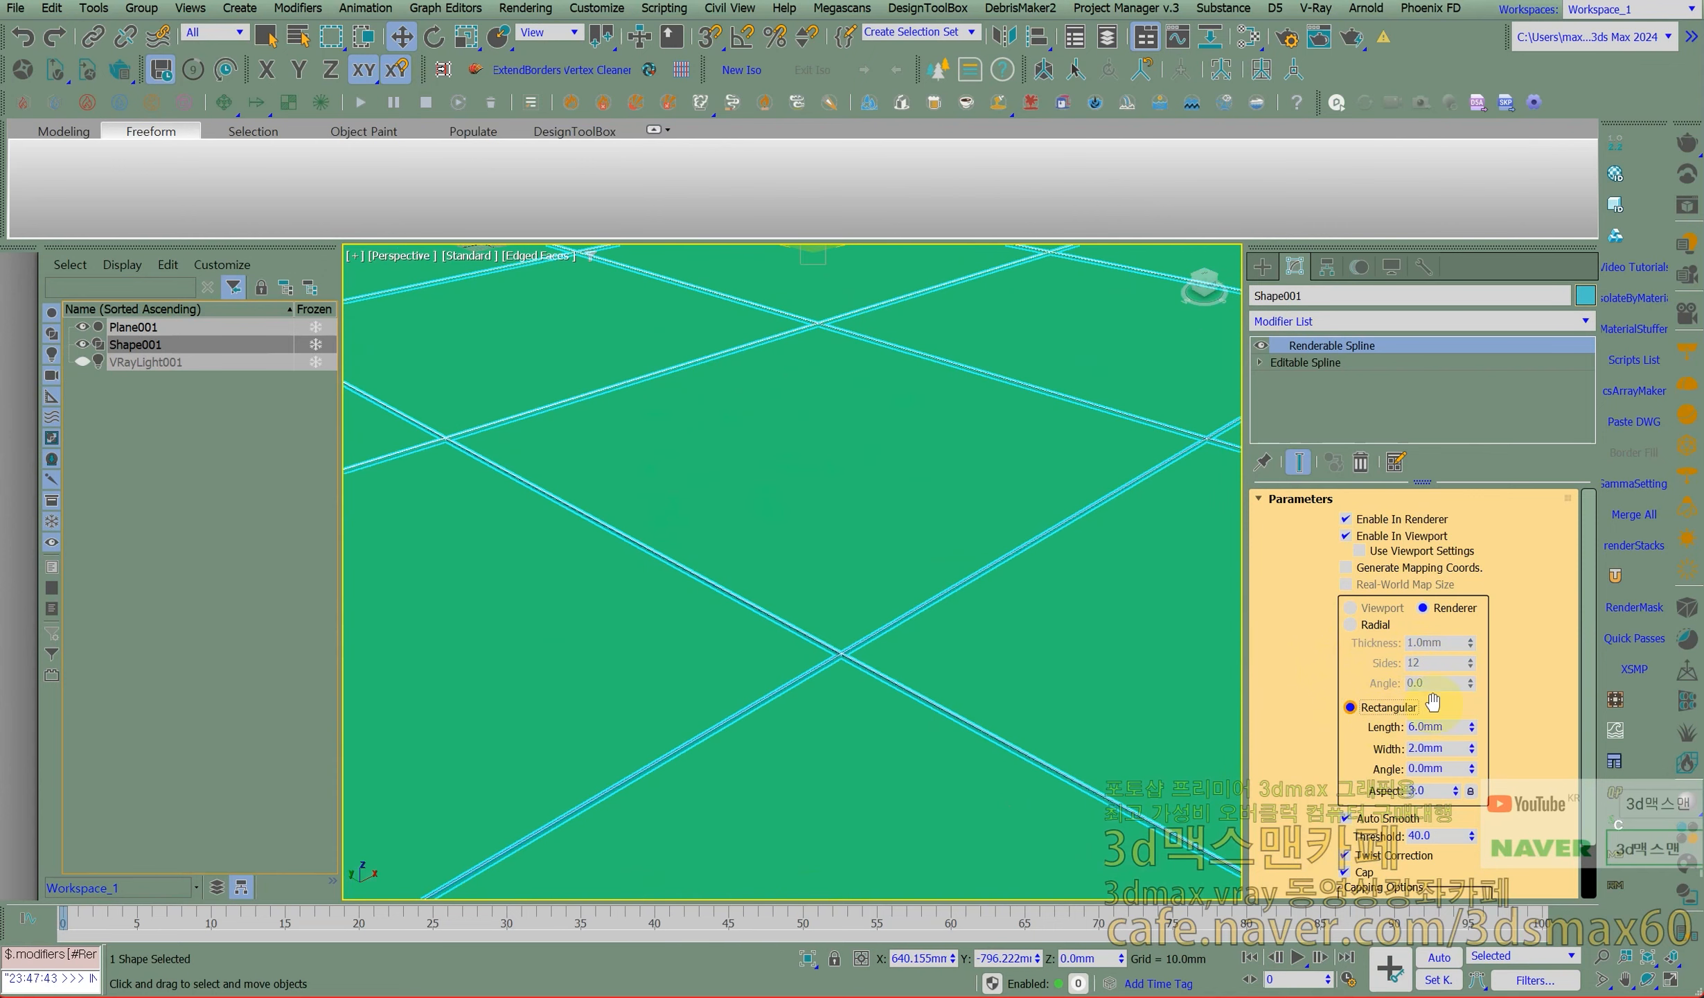
left_click_drag(1471, 726, 1512, 713)
right_click(1512, 713)
left_click(1450, 729)
type("1")
key("Return")
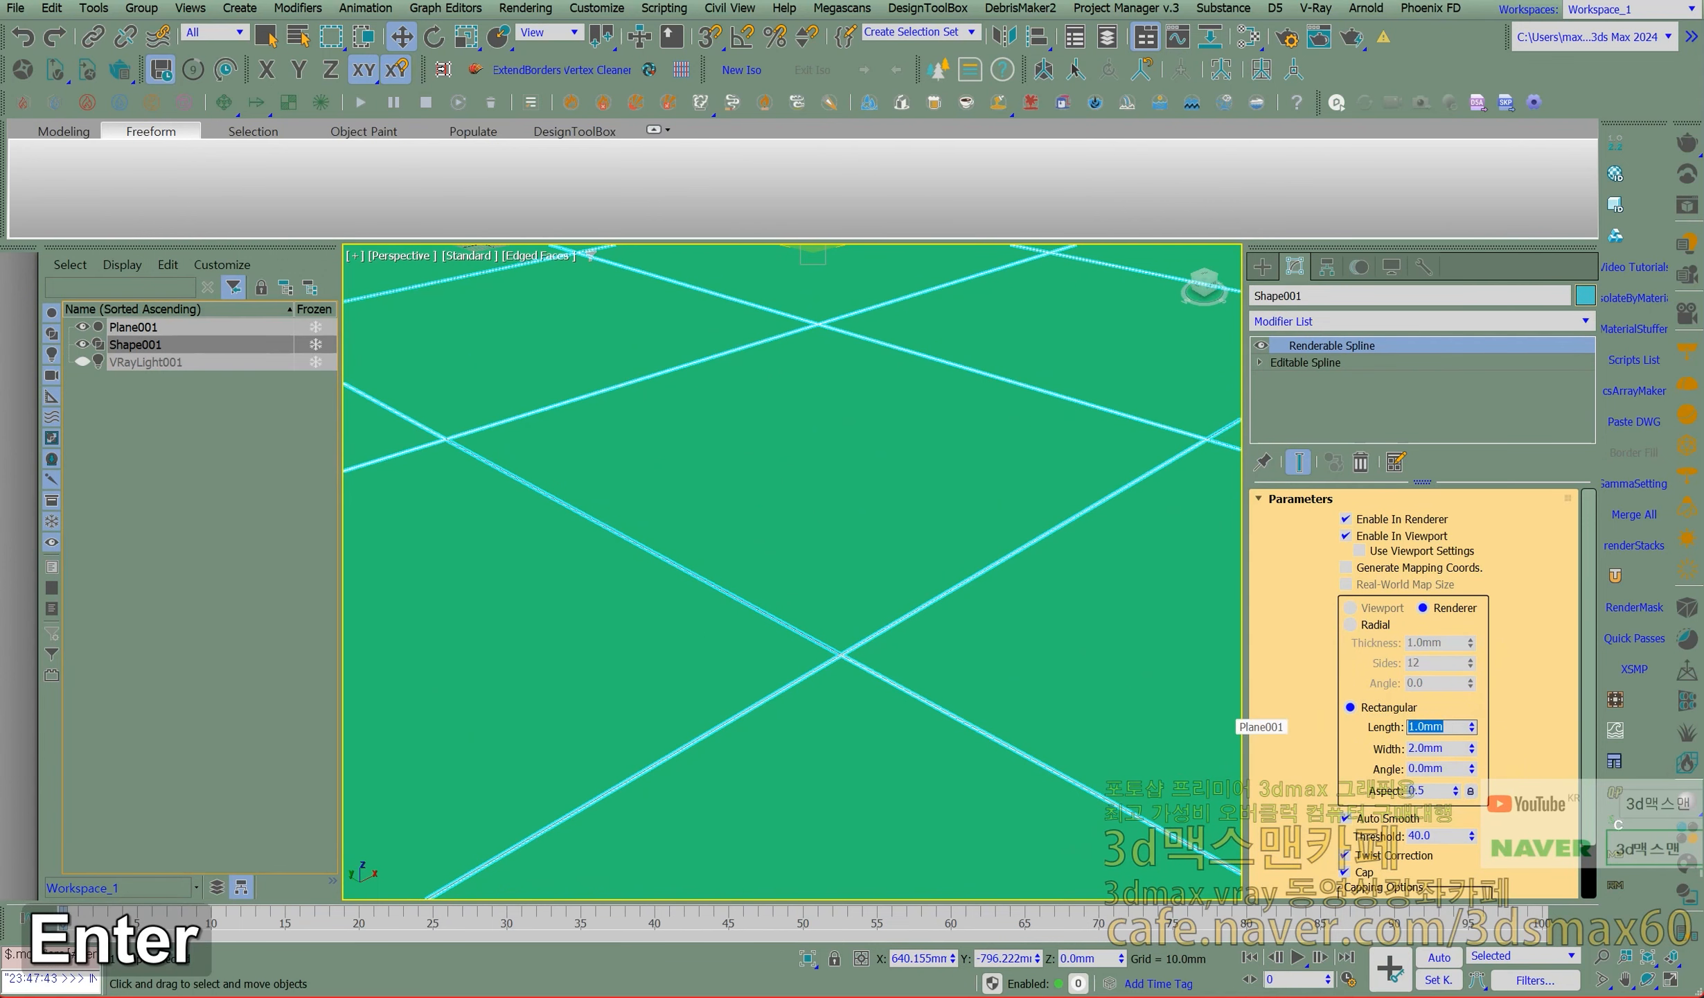
Create a VRayMtl, assign it to the grid-line shape, and set its diffuse colour to grey 87, 87, 87.
scroll(803, 608, "down", 5)
middle_click_drag(803, 609, 845, 658)
key("m")
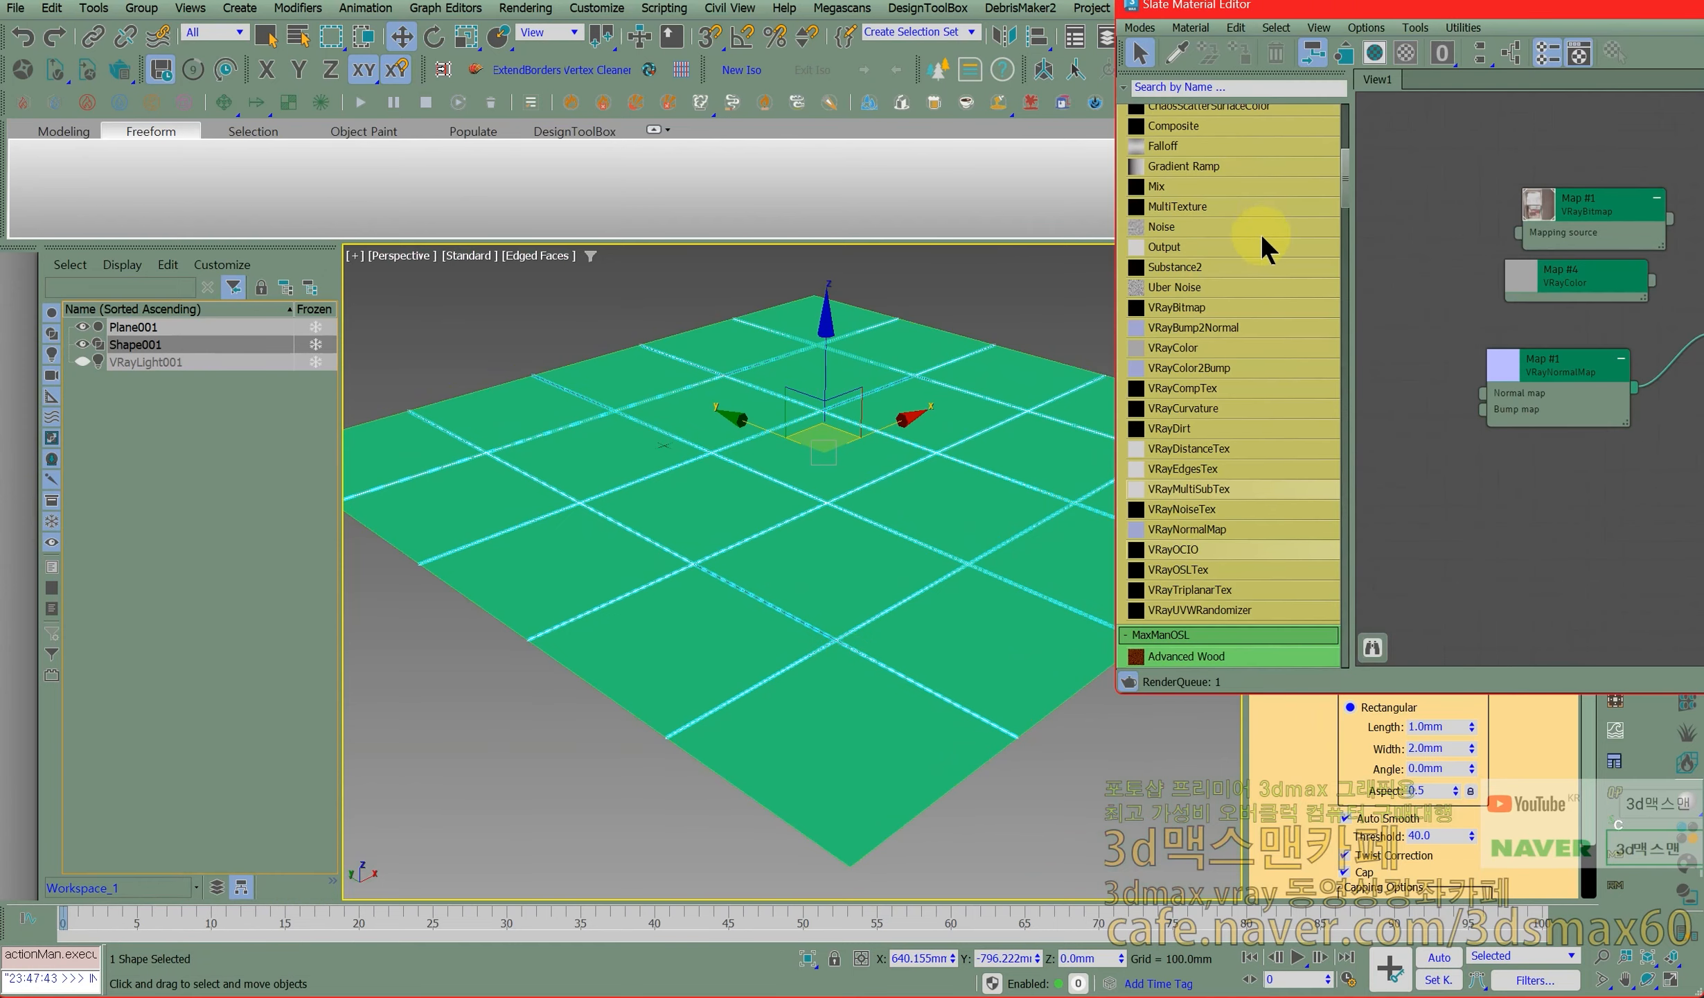
scroll(1252, 219, "up", 7)
left_click(1317, 118)
left_click_drag(1310, 136, 1423, 188)
right_click(1422, 188)
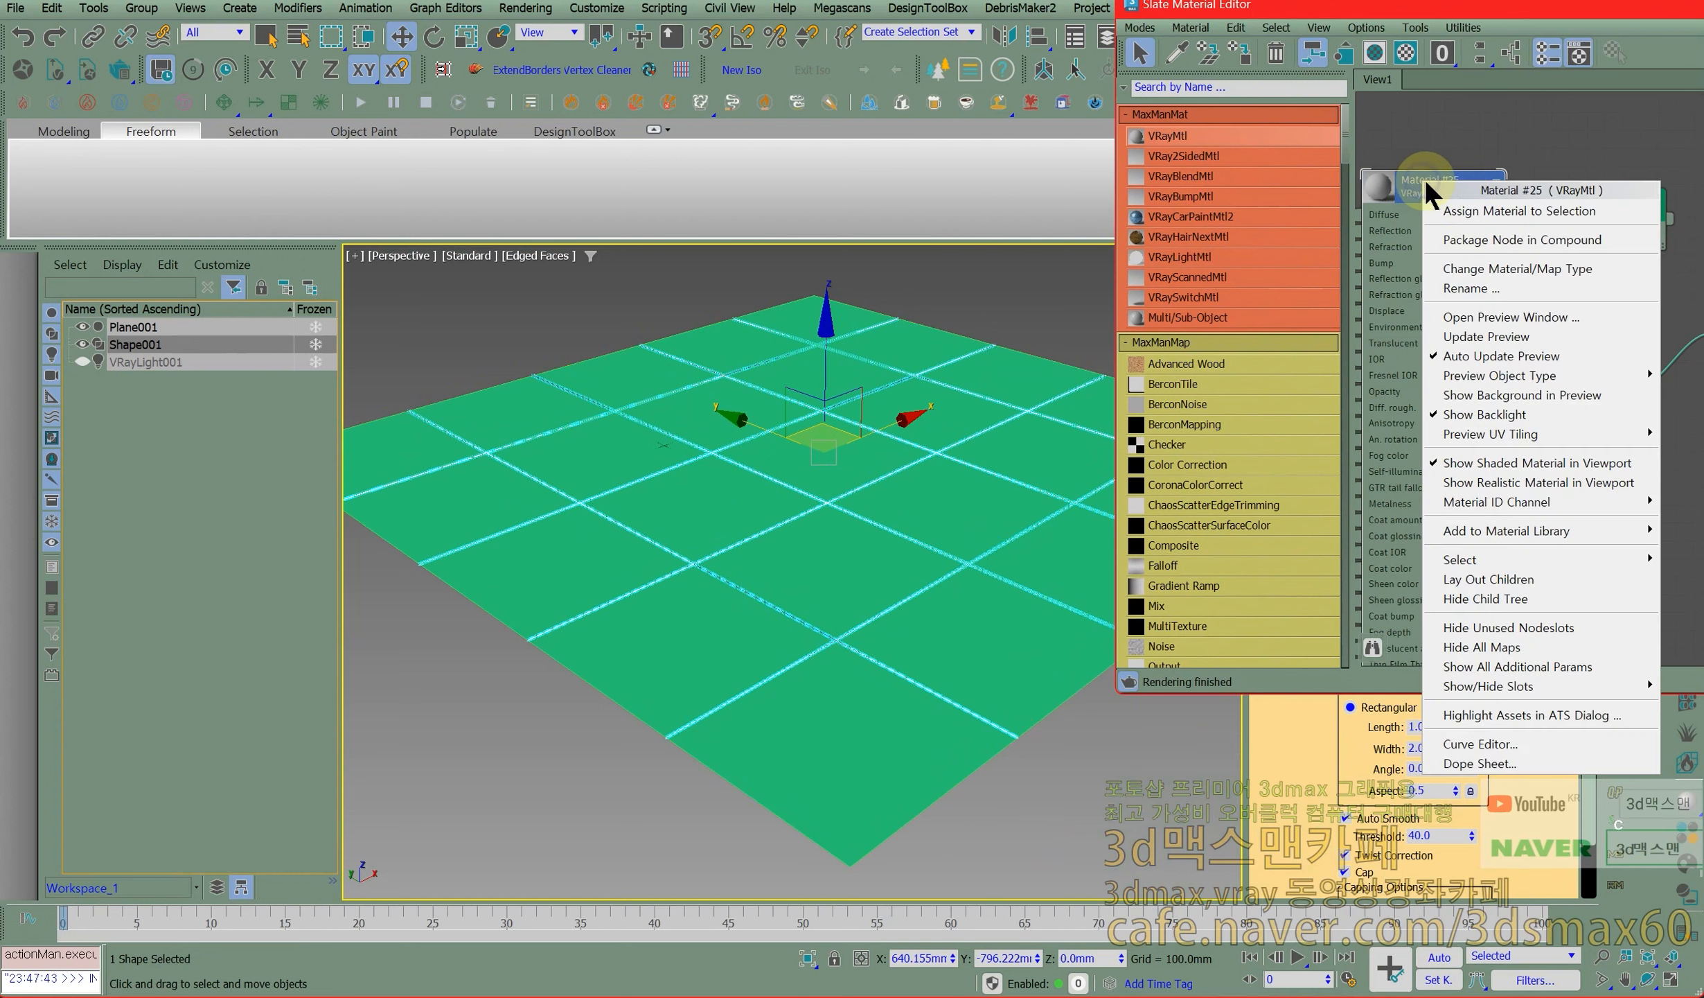
left_click(1484, 212)
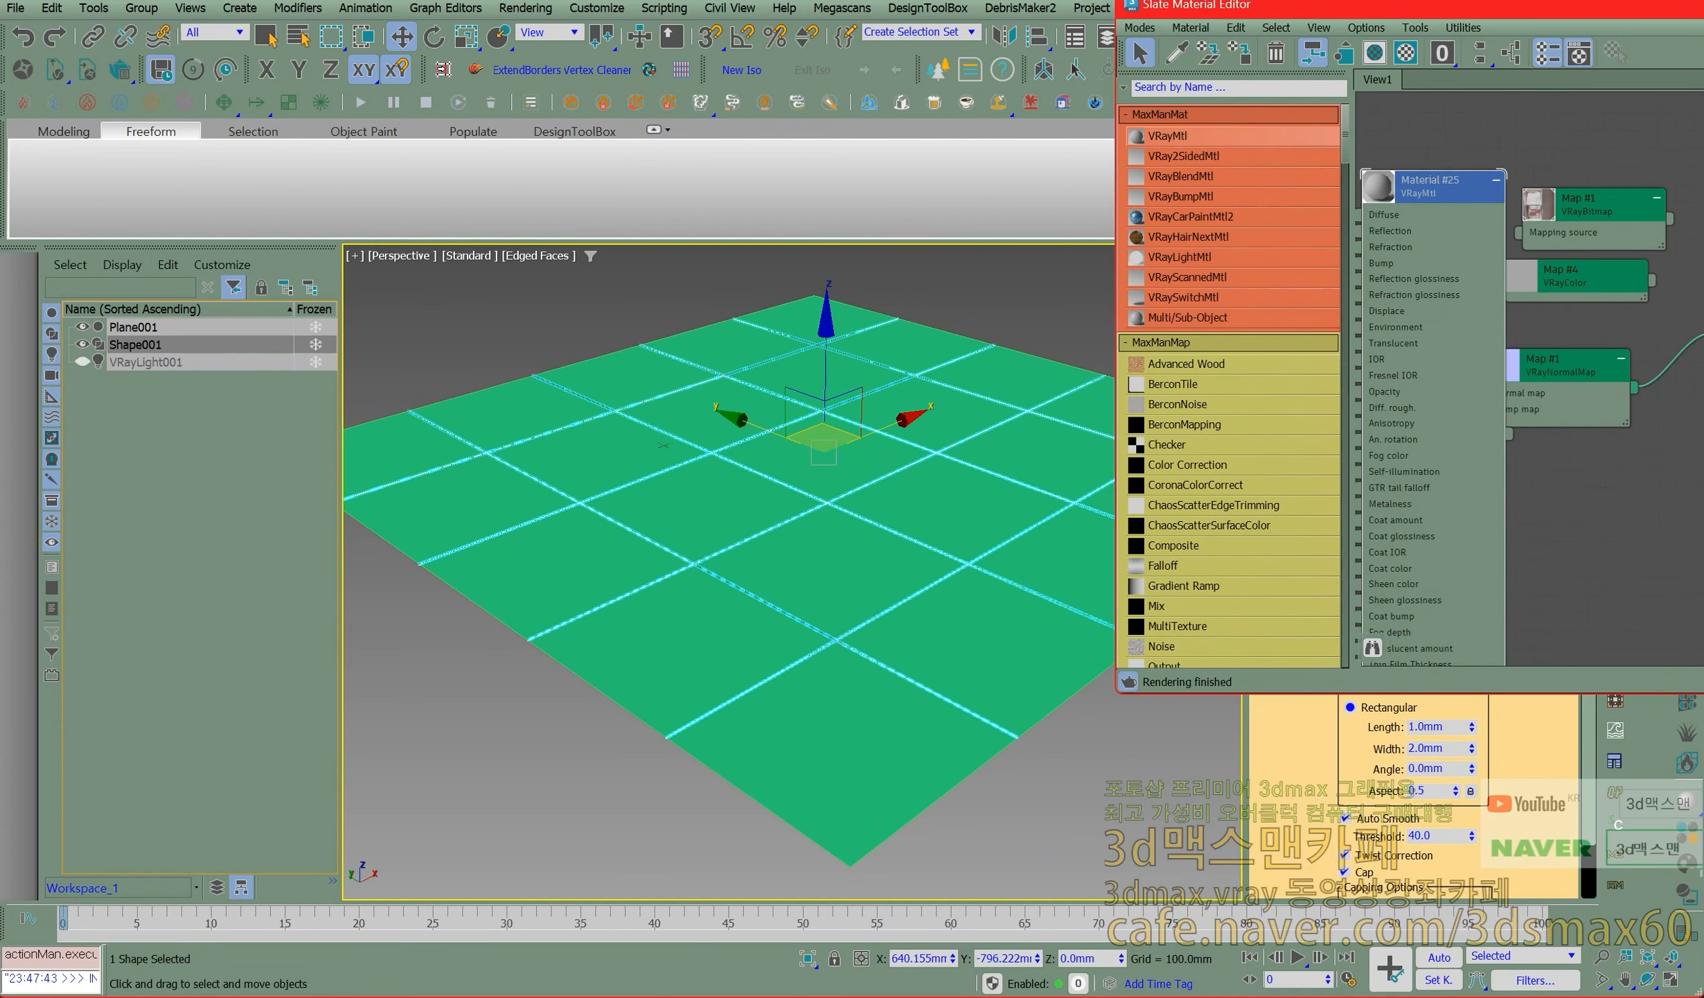
double_click(1403, 182)
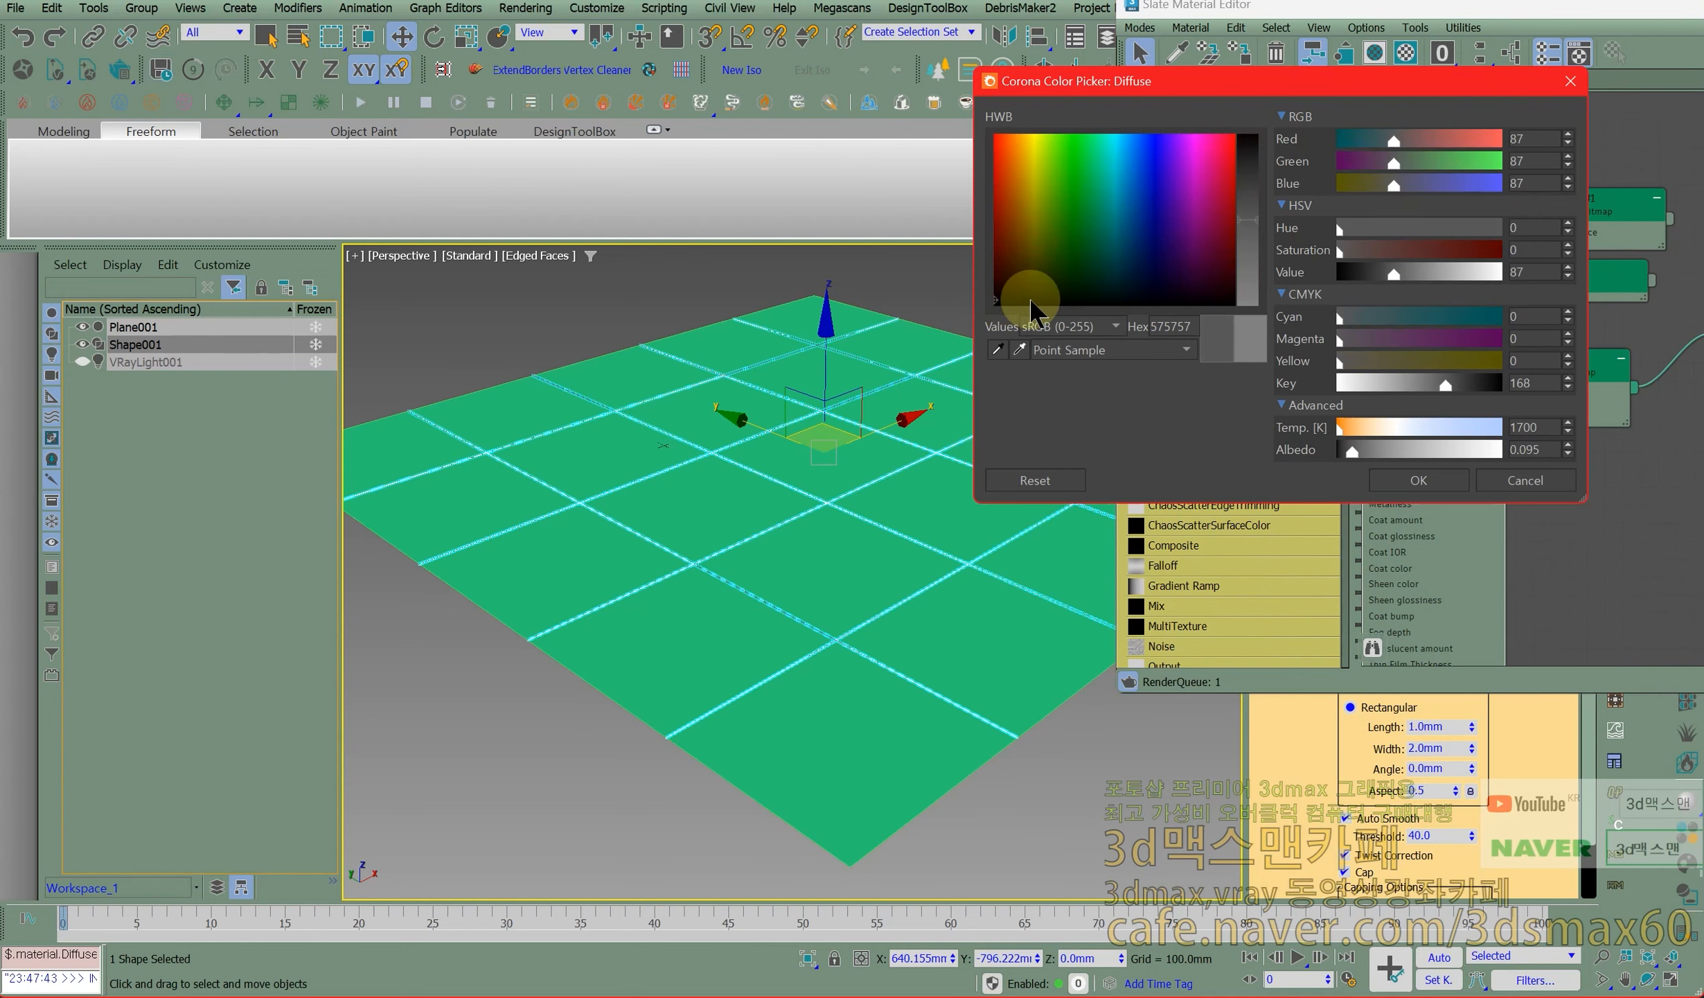
left_click(1418, 480)
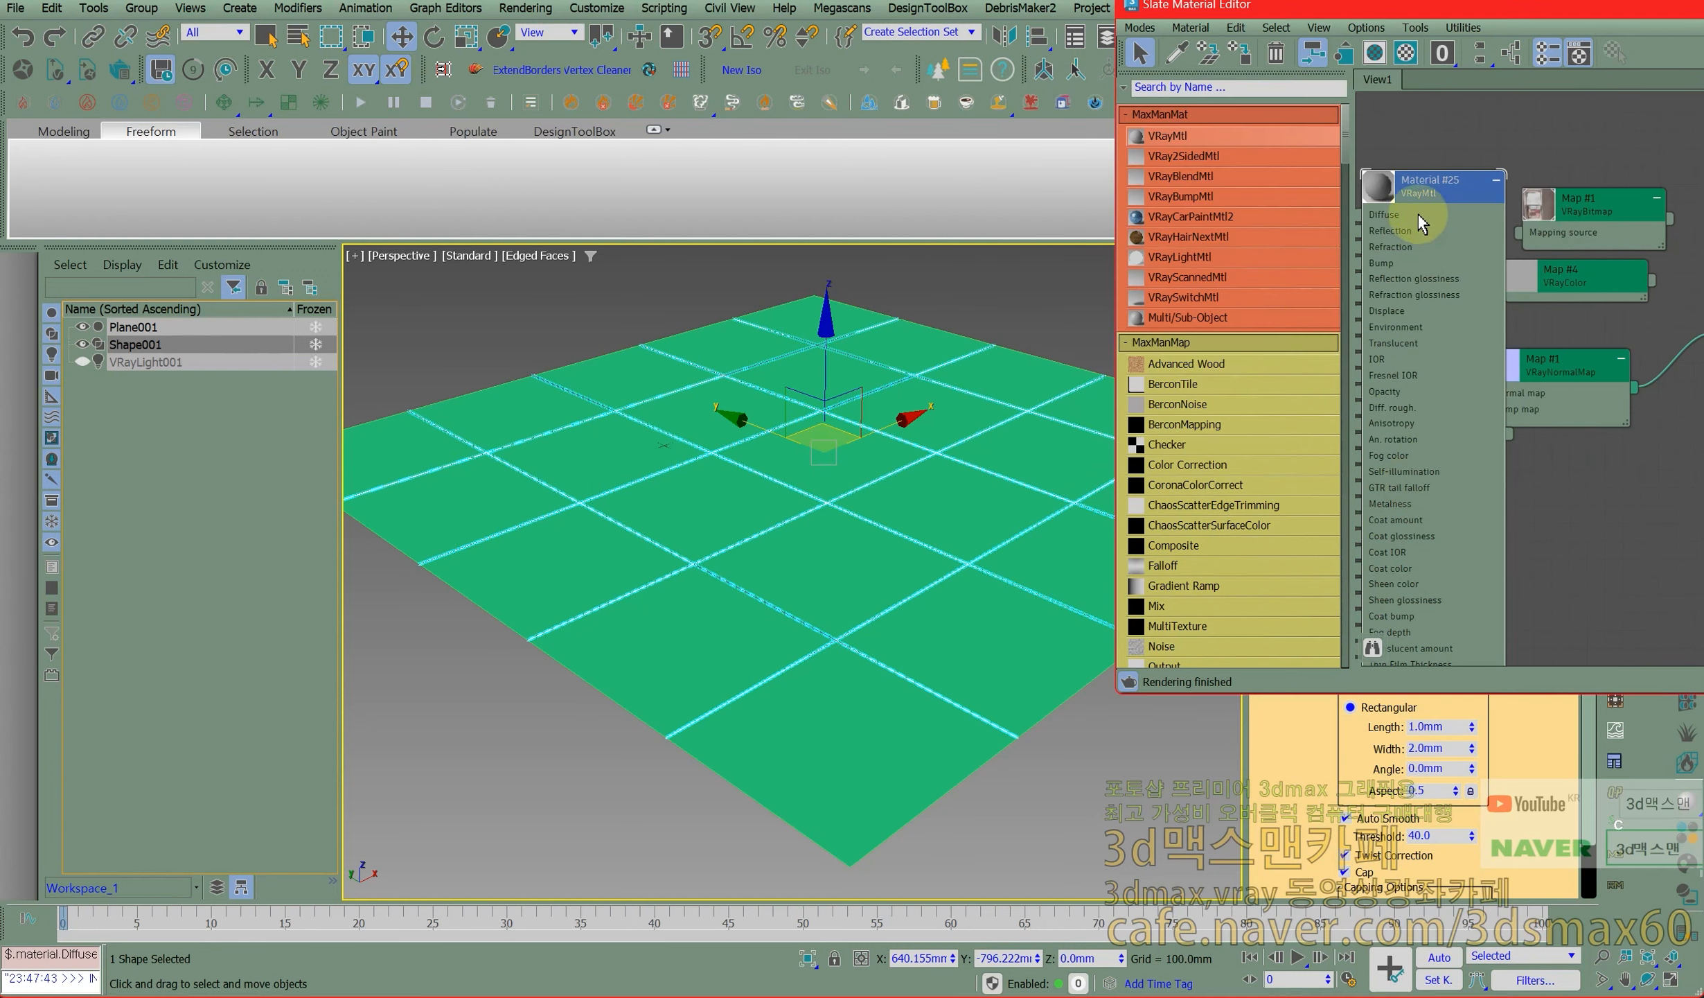
Start an interactive render of the Perspective view and shrink the render window so the model stays visible.
left_click(23, 69)
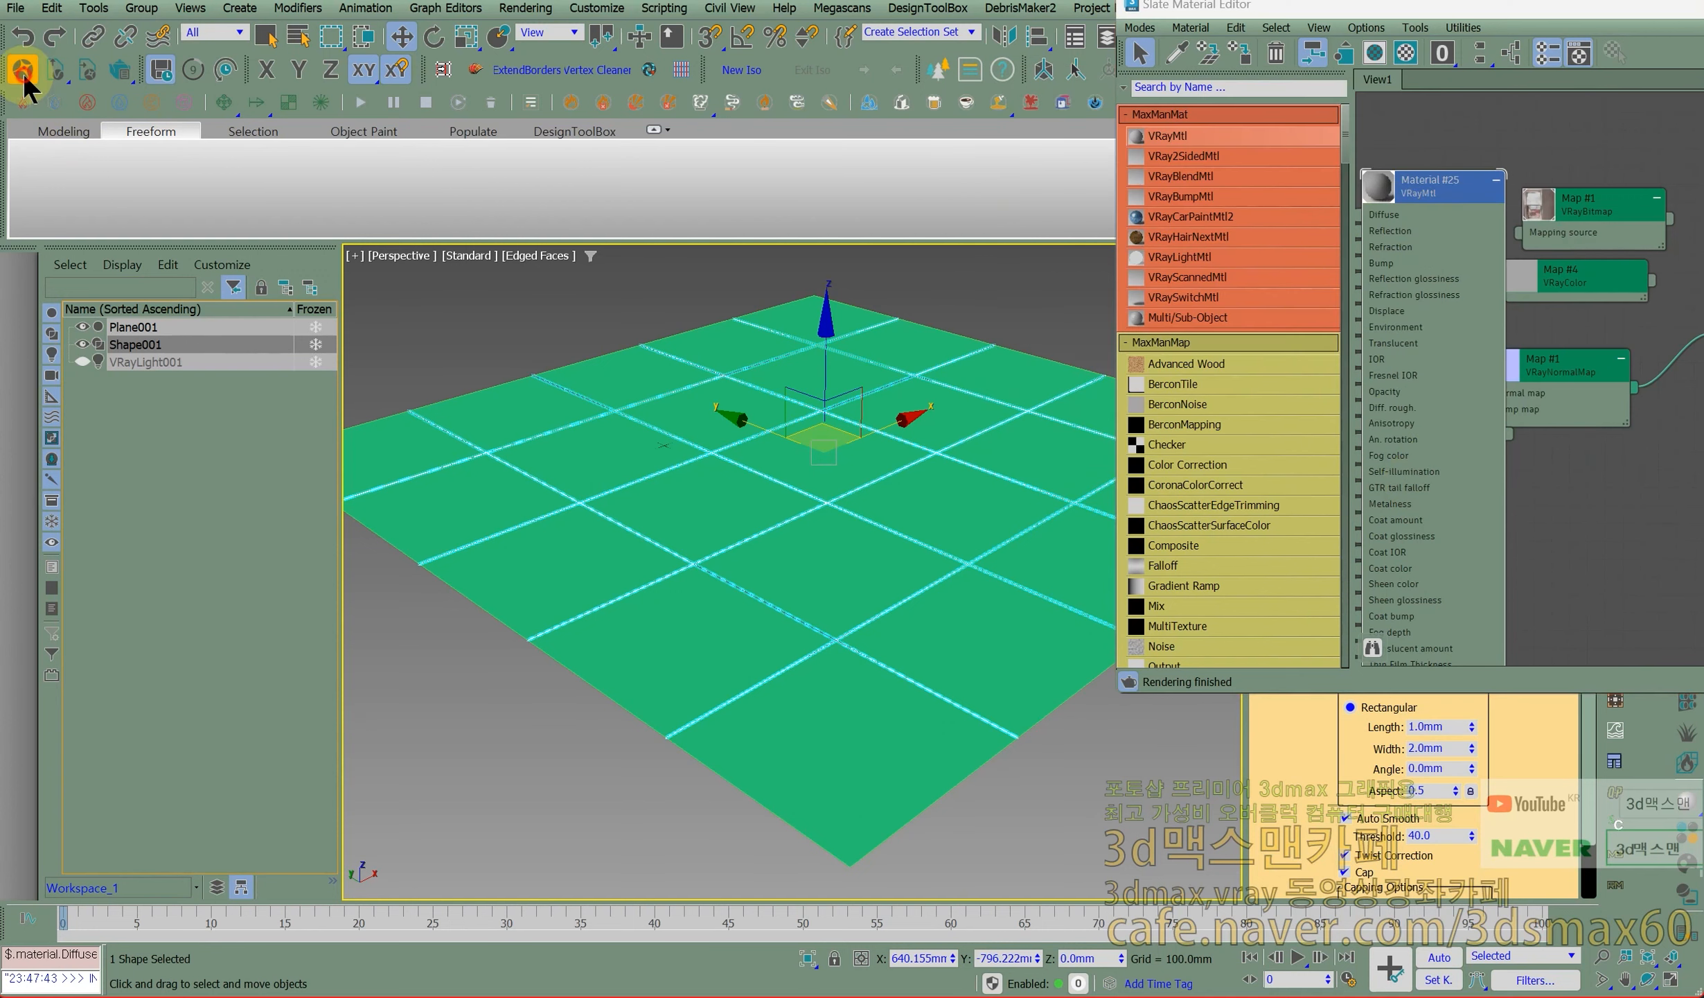
left_click(874, 526)
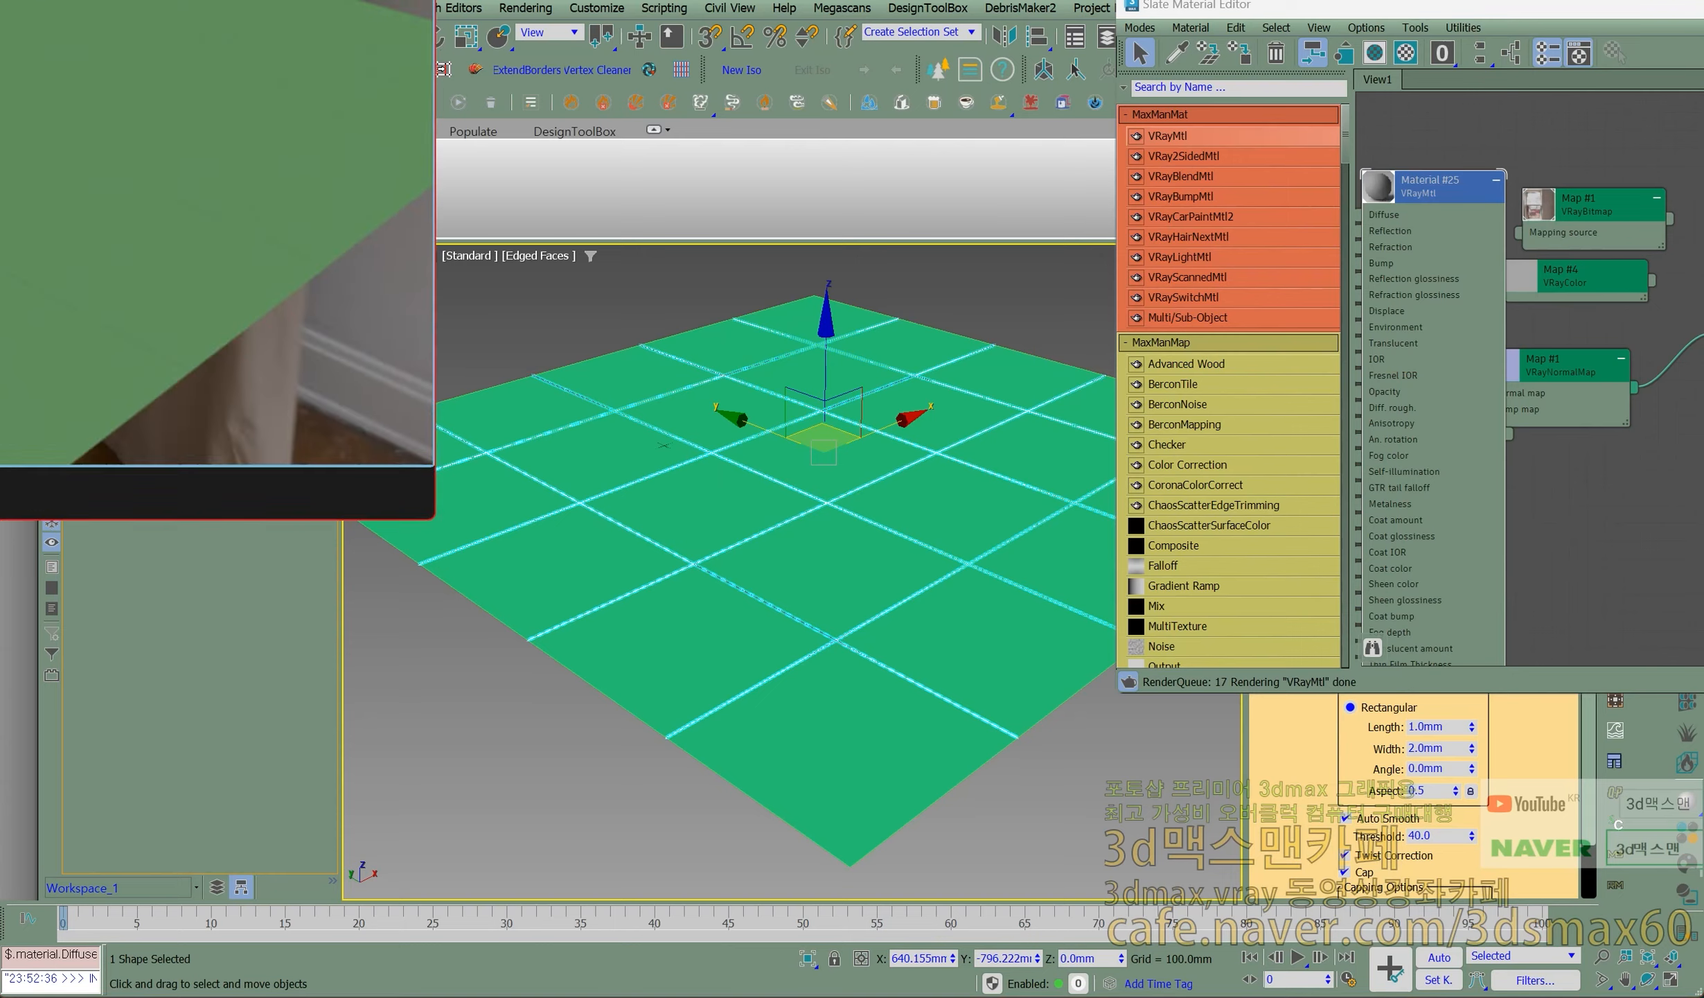
middle_click_drag(814, 626, 788, 655)
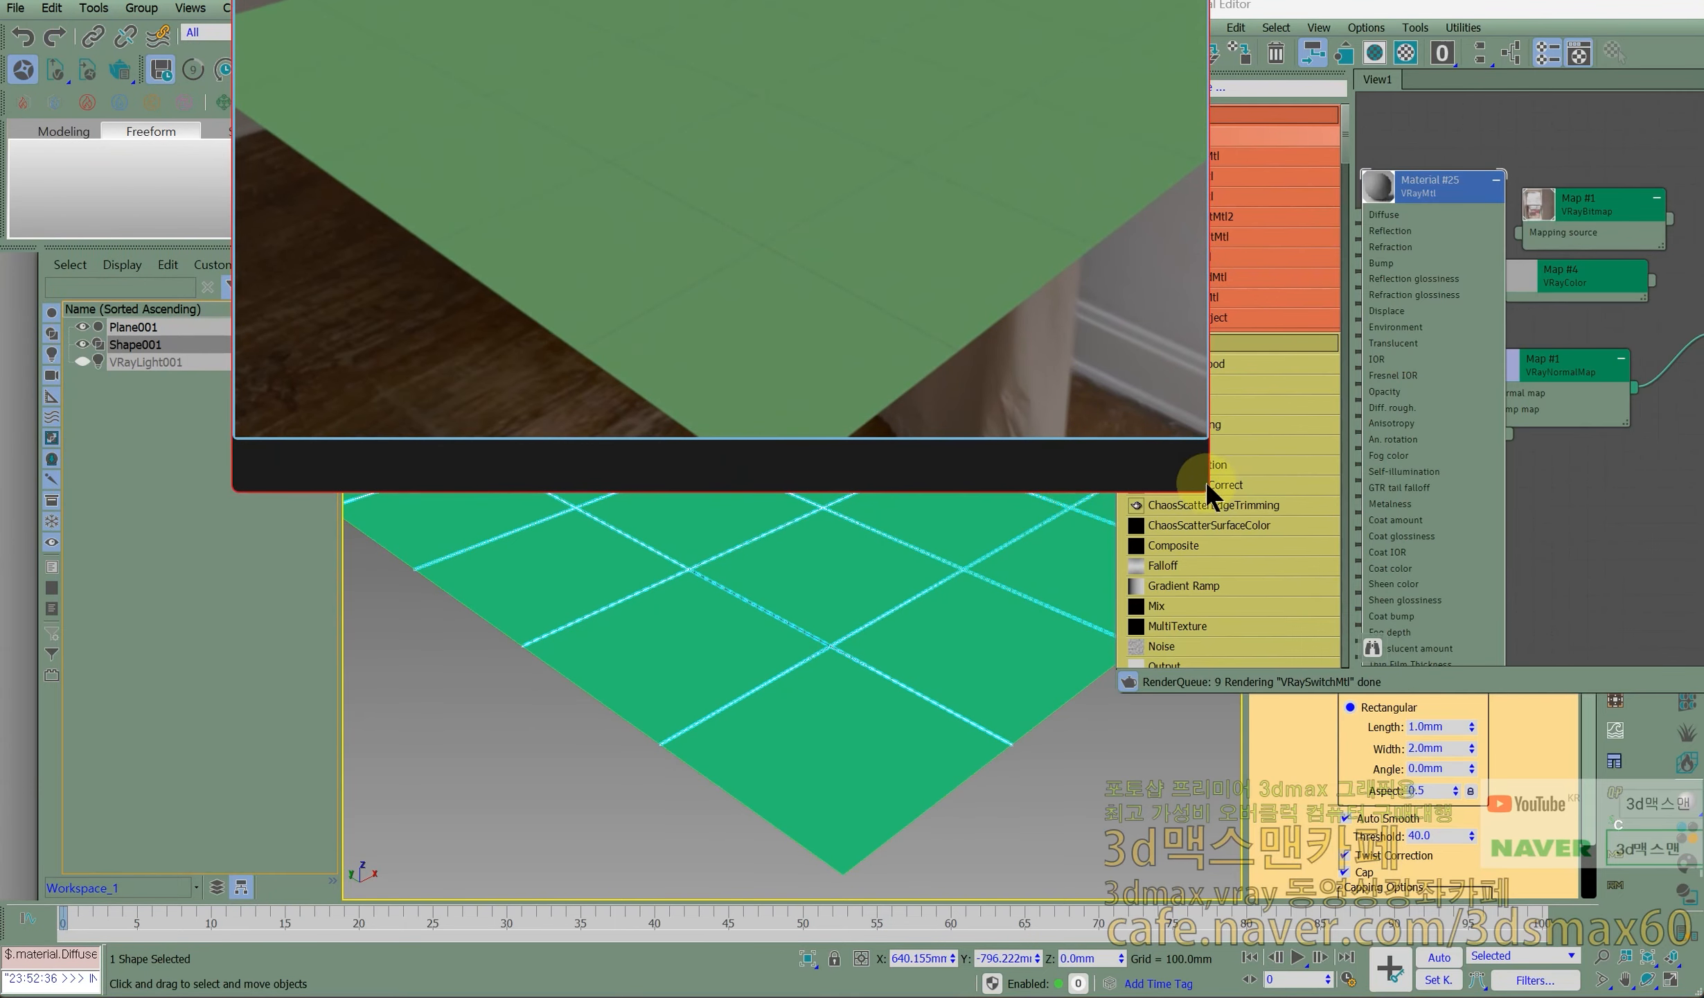
left_click_drag(1205, 488, 920, 296)
middle_click_drag(852, 440, 860, 457)
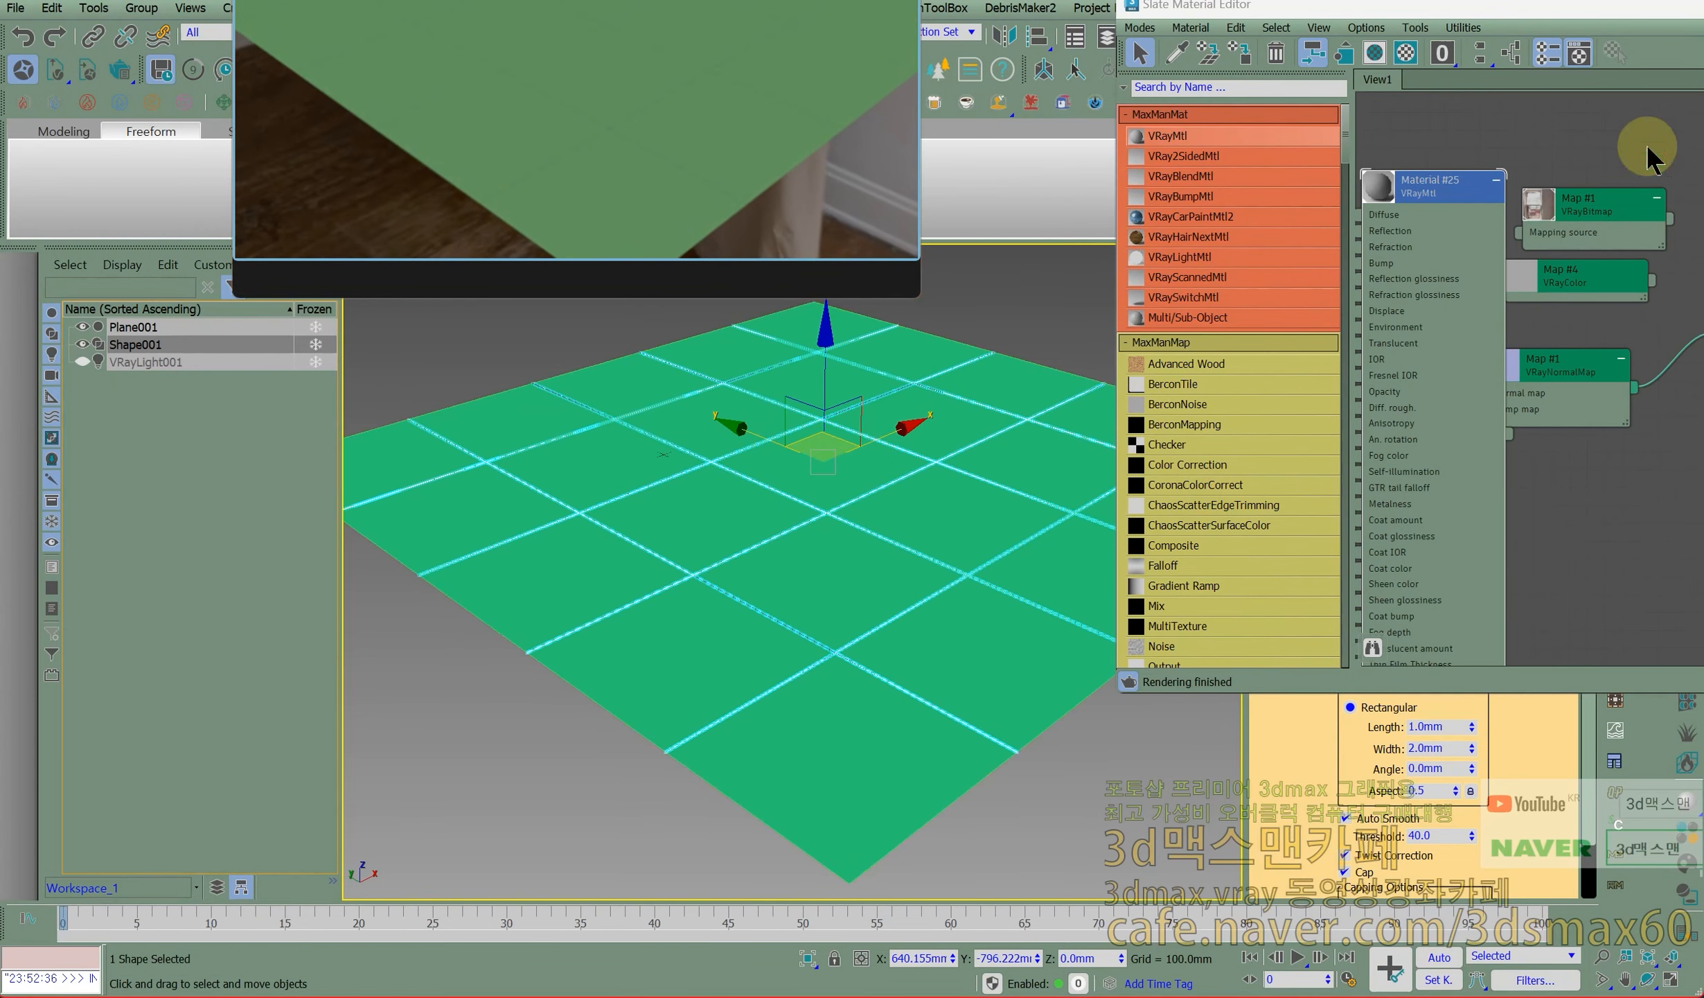
Bring the whole material graph into view and move the VRayNormalMap node down to make room for another map.
left_click_drag(1457, 7, 942, 204)
left_click_drag(1224, 455, 1331, 473)
double_click(1117, 576)
left_click_drag(1120, 584, 1119, 745)
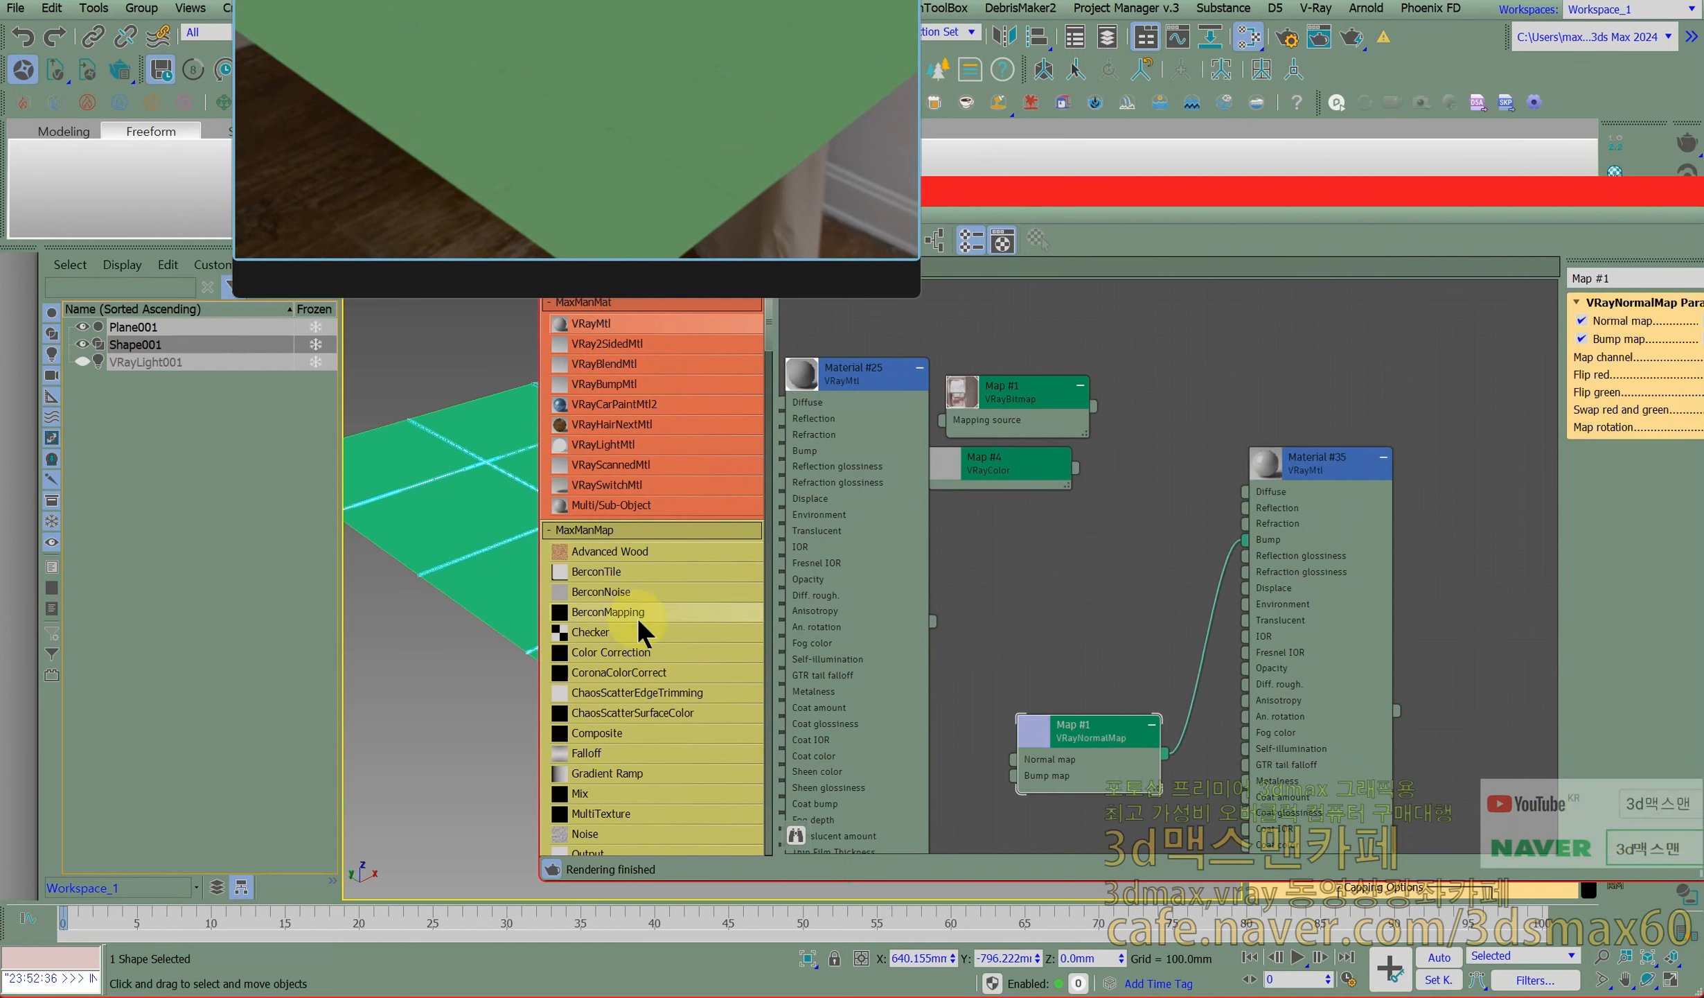
Add a VRayMultiSubTex map to the material graph, beside the Material #35 node.
scroll(645, 615, "down", 3)
scroll(661, 605, "down", 2)
left_click(601, 667)
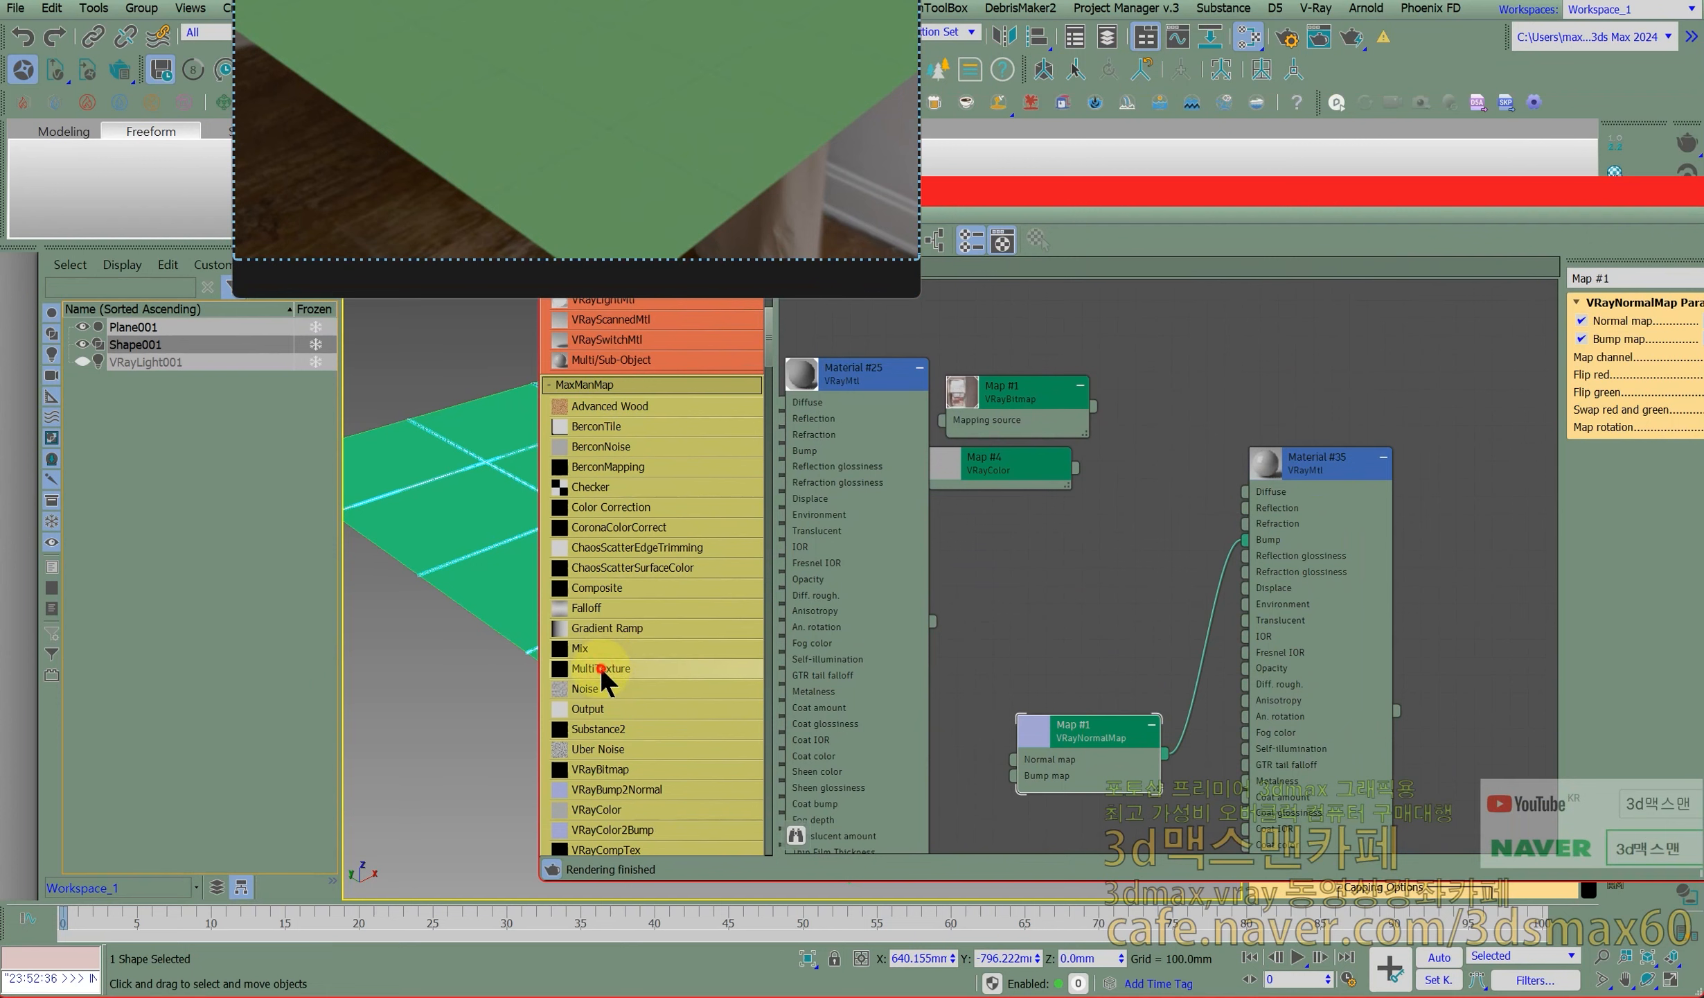
scroll(652, 695, "down", 1)
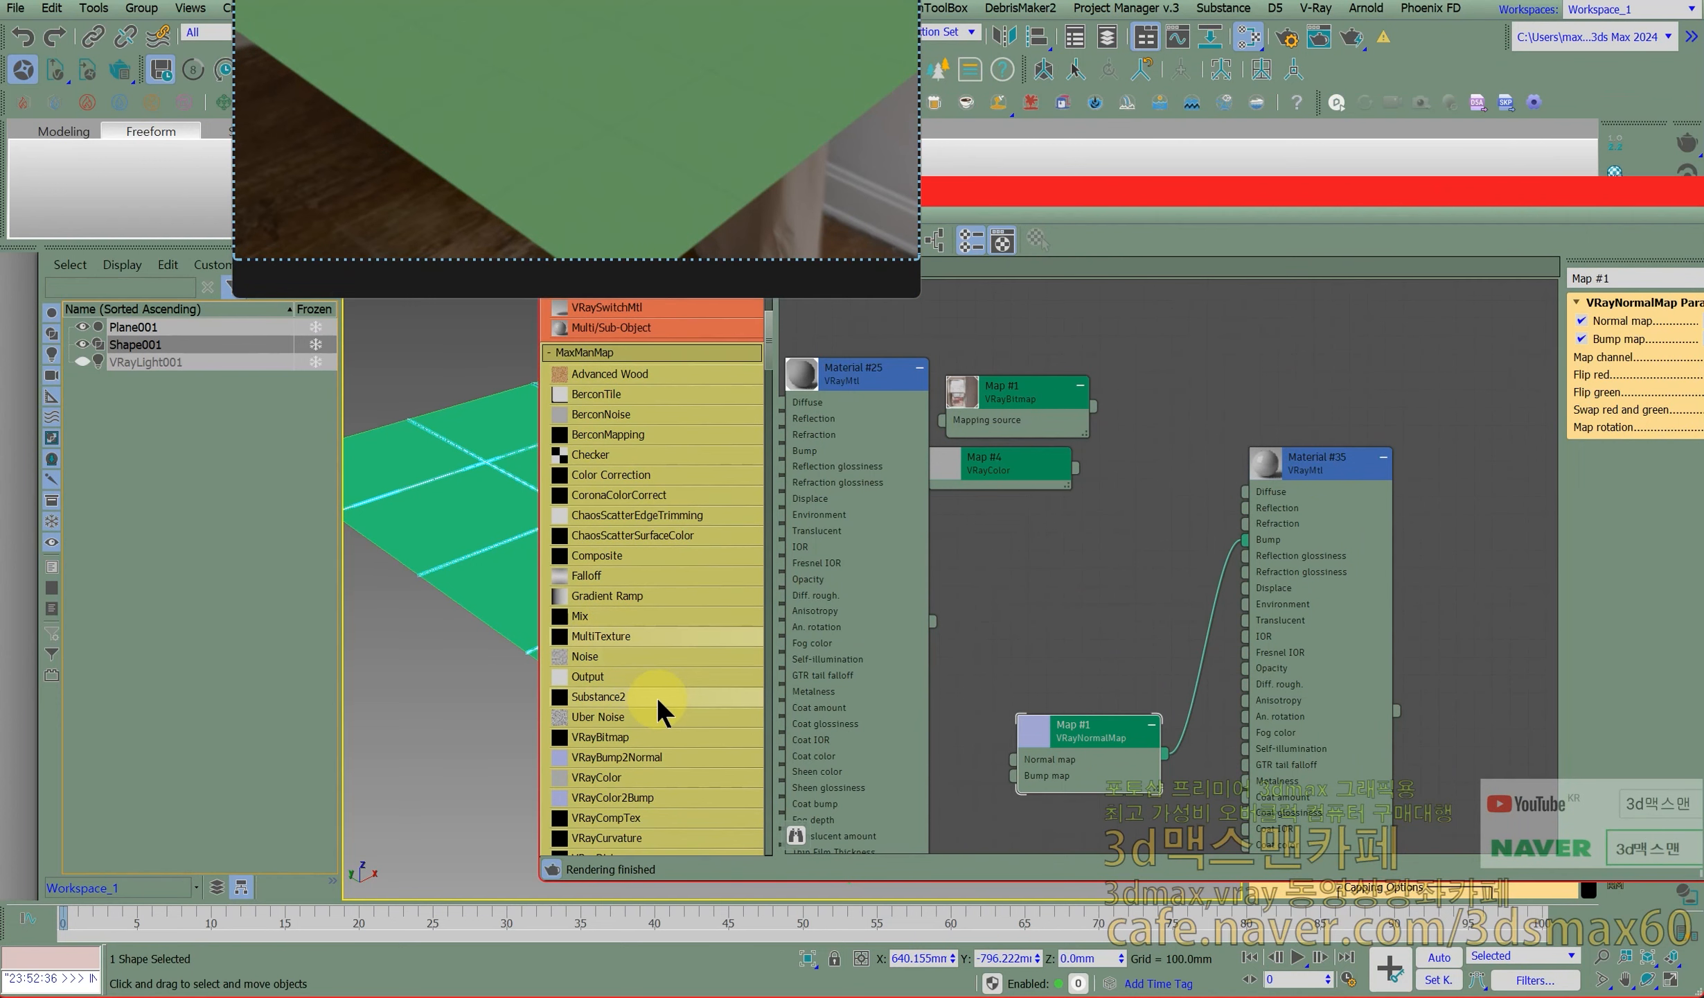
scroll(631, 703, "down", 3)
scroll(638, 738, "down", 2)
left_click_drag(635, 752, 1100, 555)
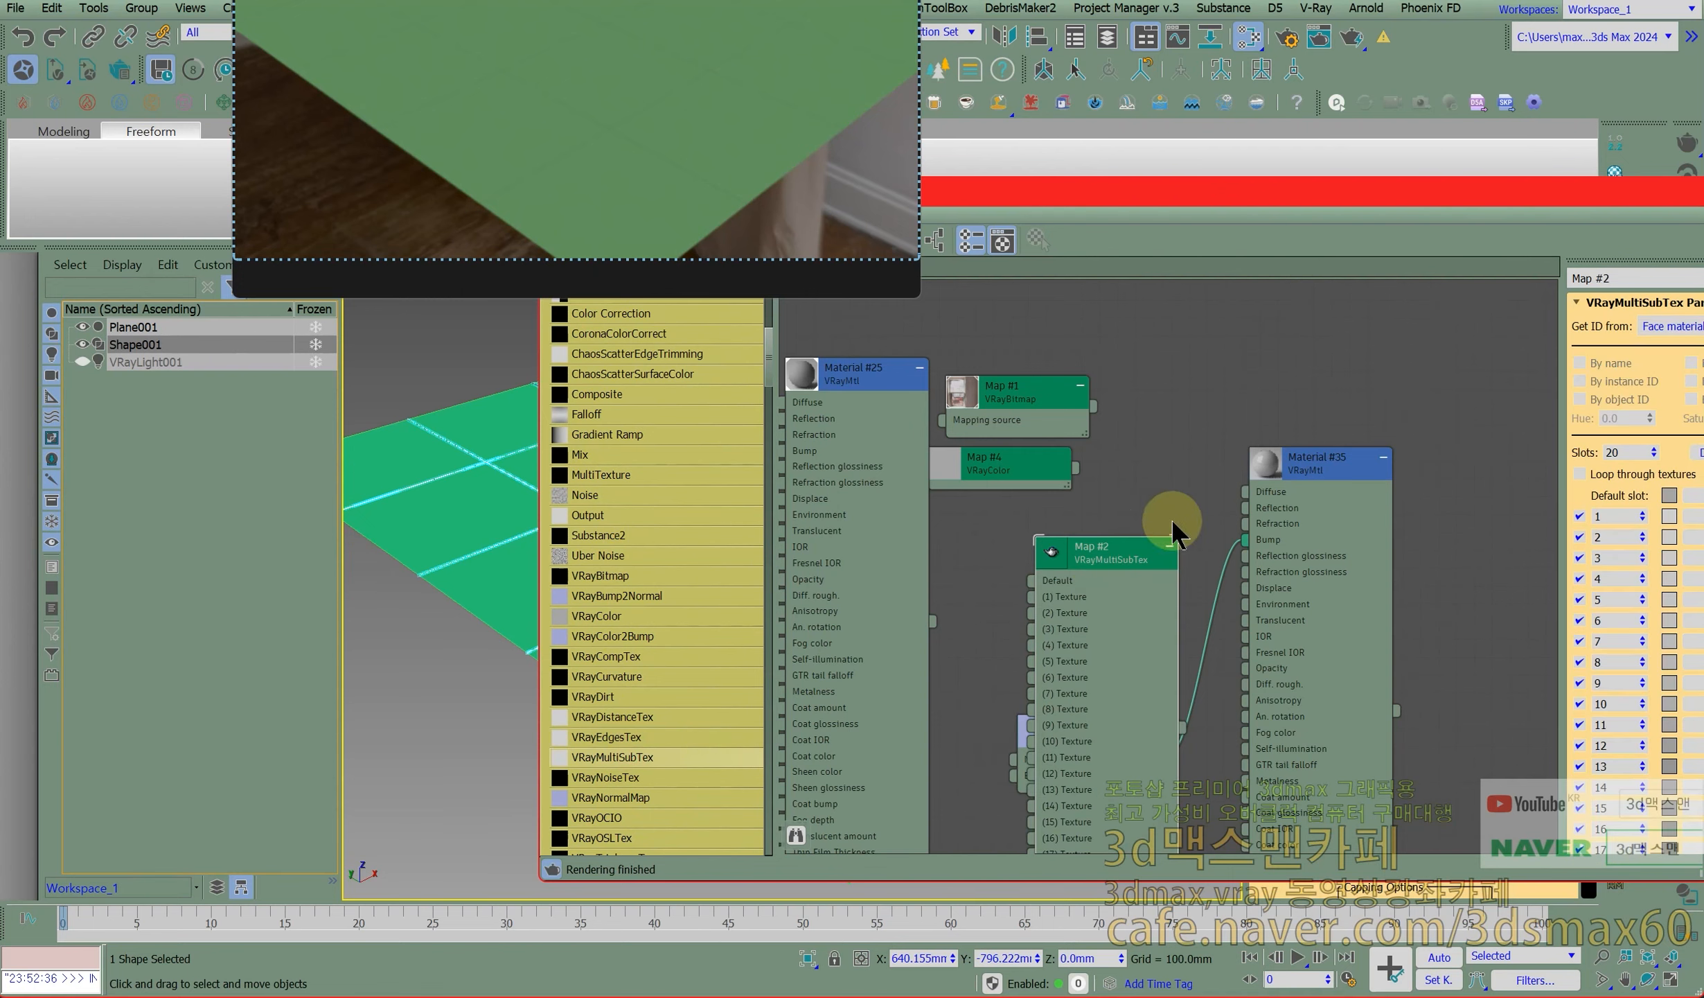
Move the material editor aside, select all vertices of the plane and break them so the tiles separate.
left_click_drag(1634, 219, 1703, 220)
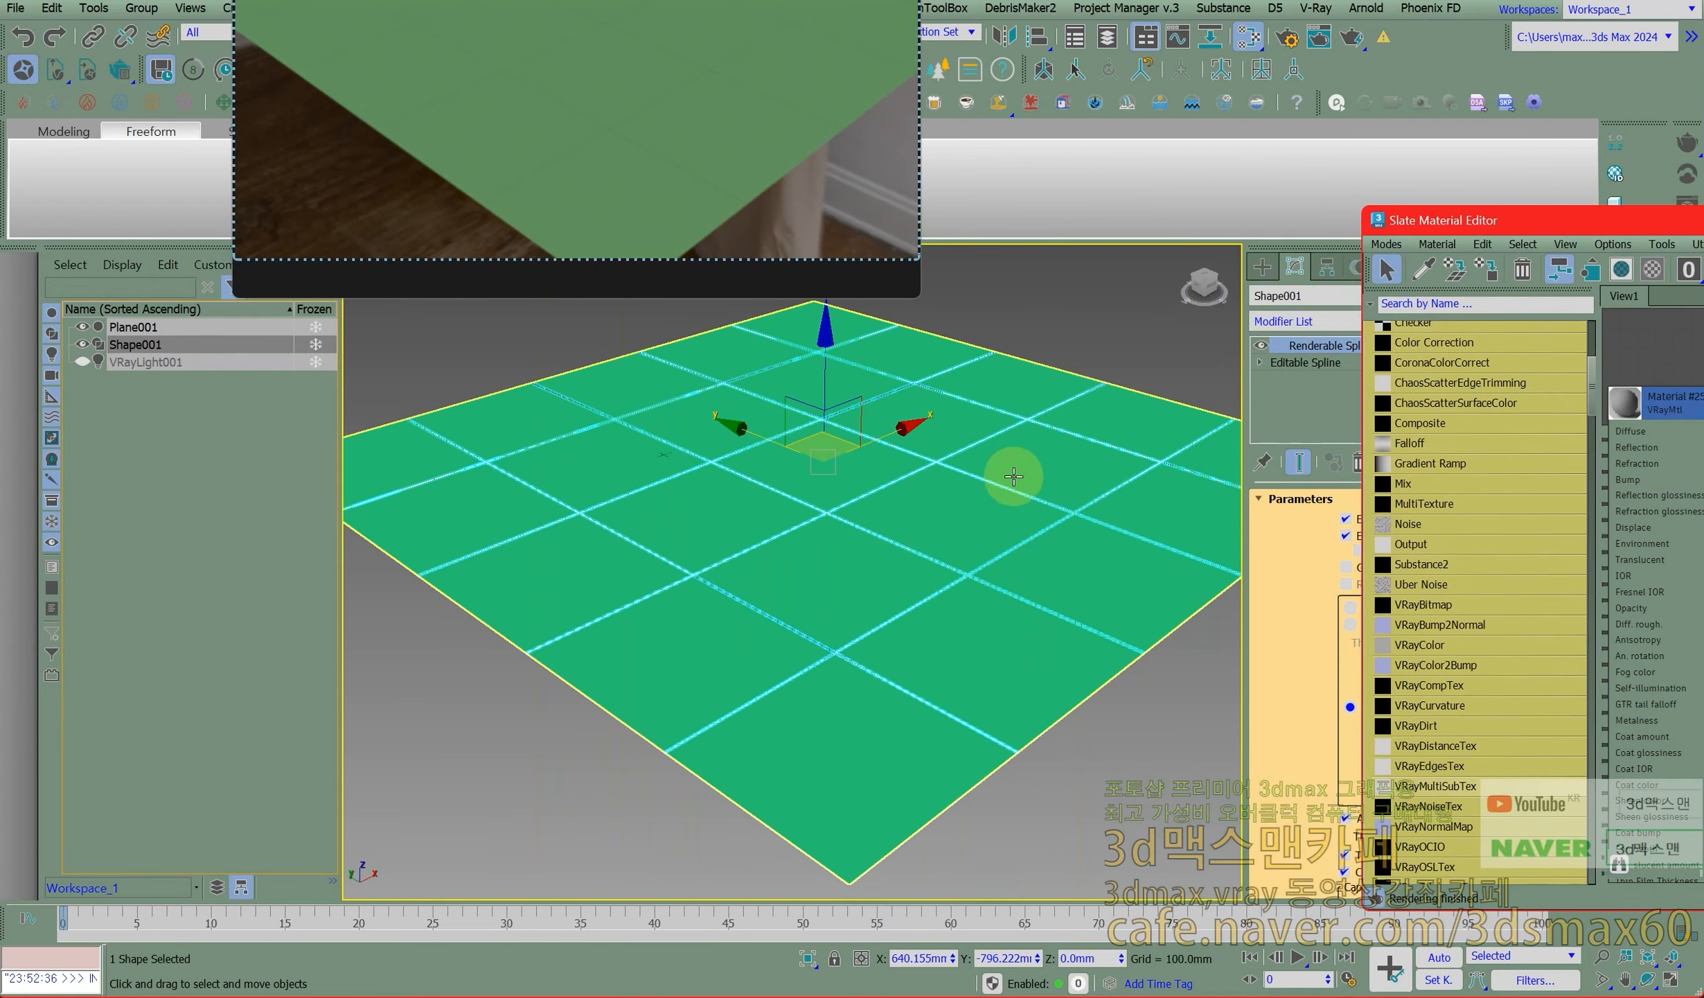
left_click(976, 519)
key("alt+p")
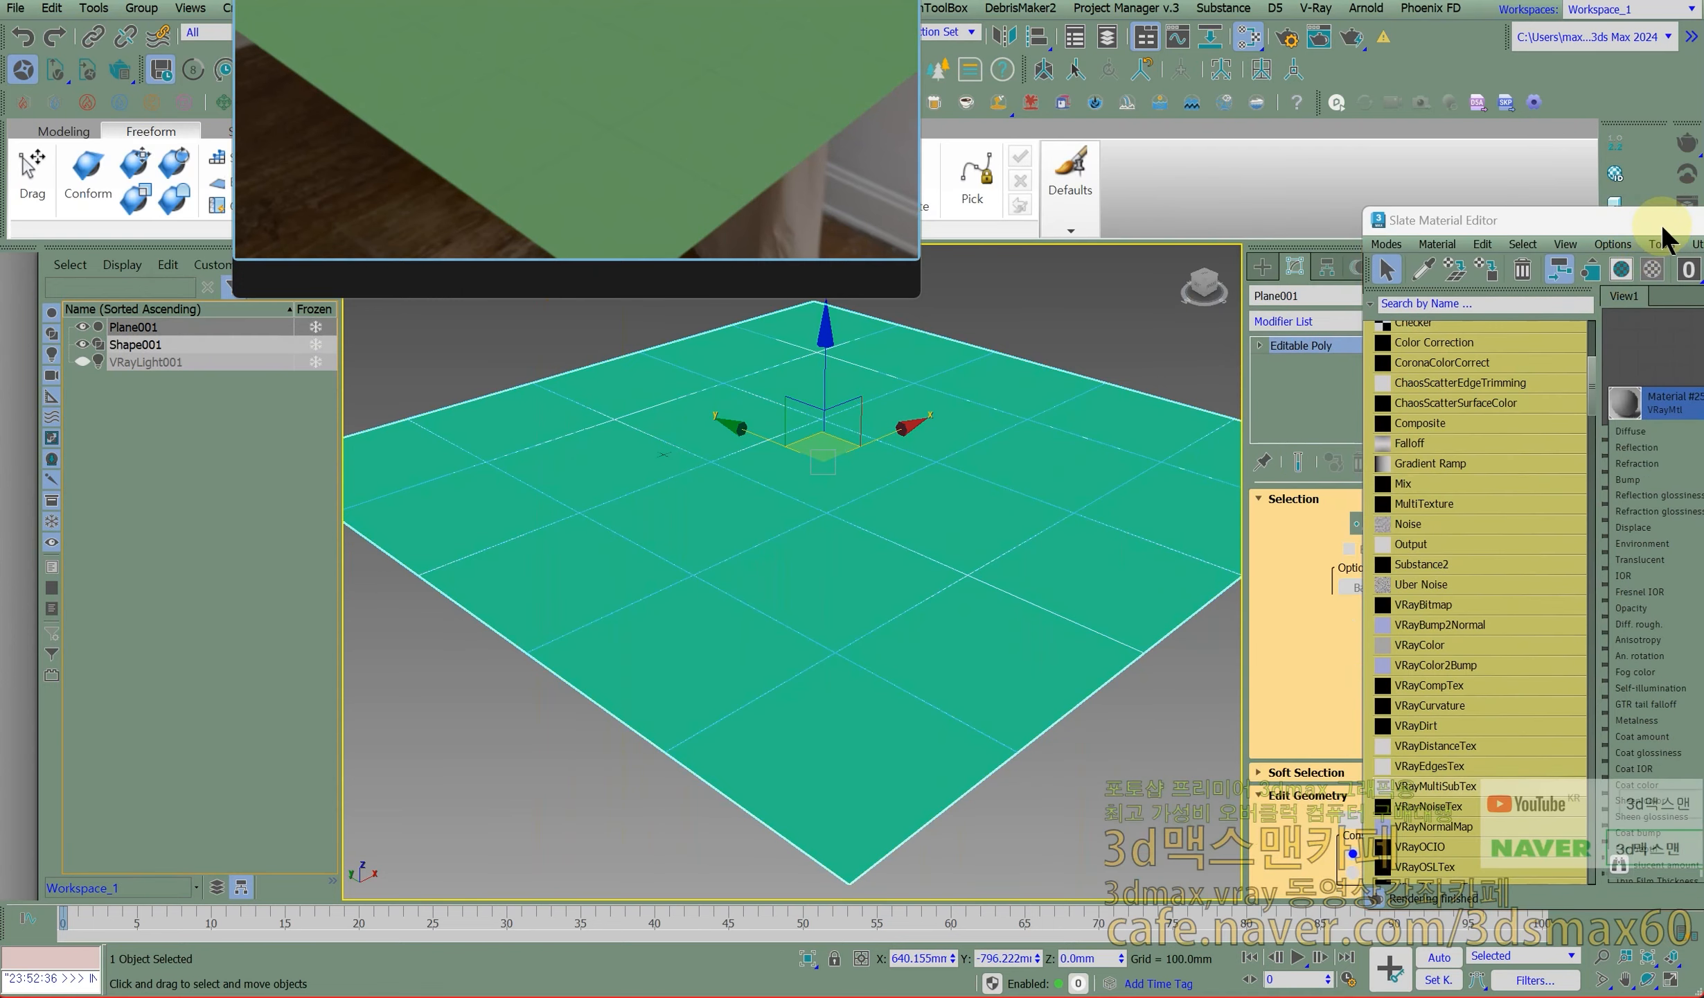
left_click_drag(1663, 224, 1703, 225)
left_click(1363, 523)
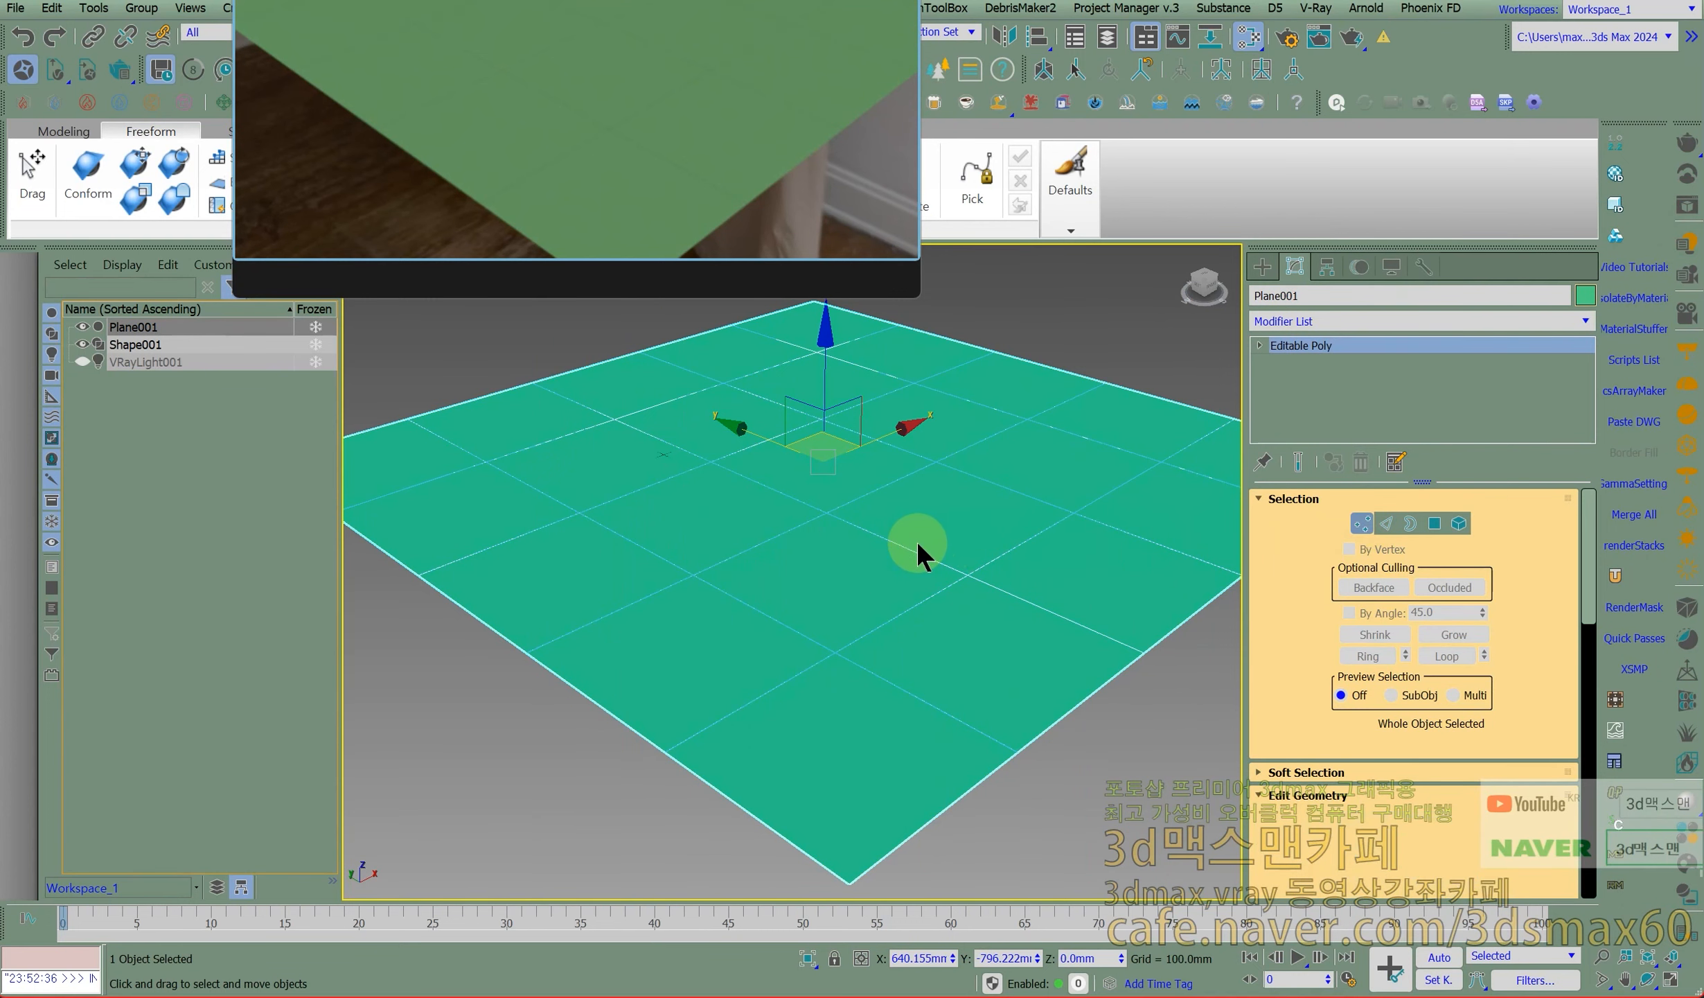
scroll(915, 541, "down", 3)
middle_click_drag(916, 542, 867, 560)
key("ctrl+a")
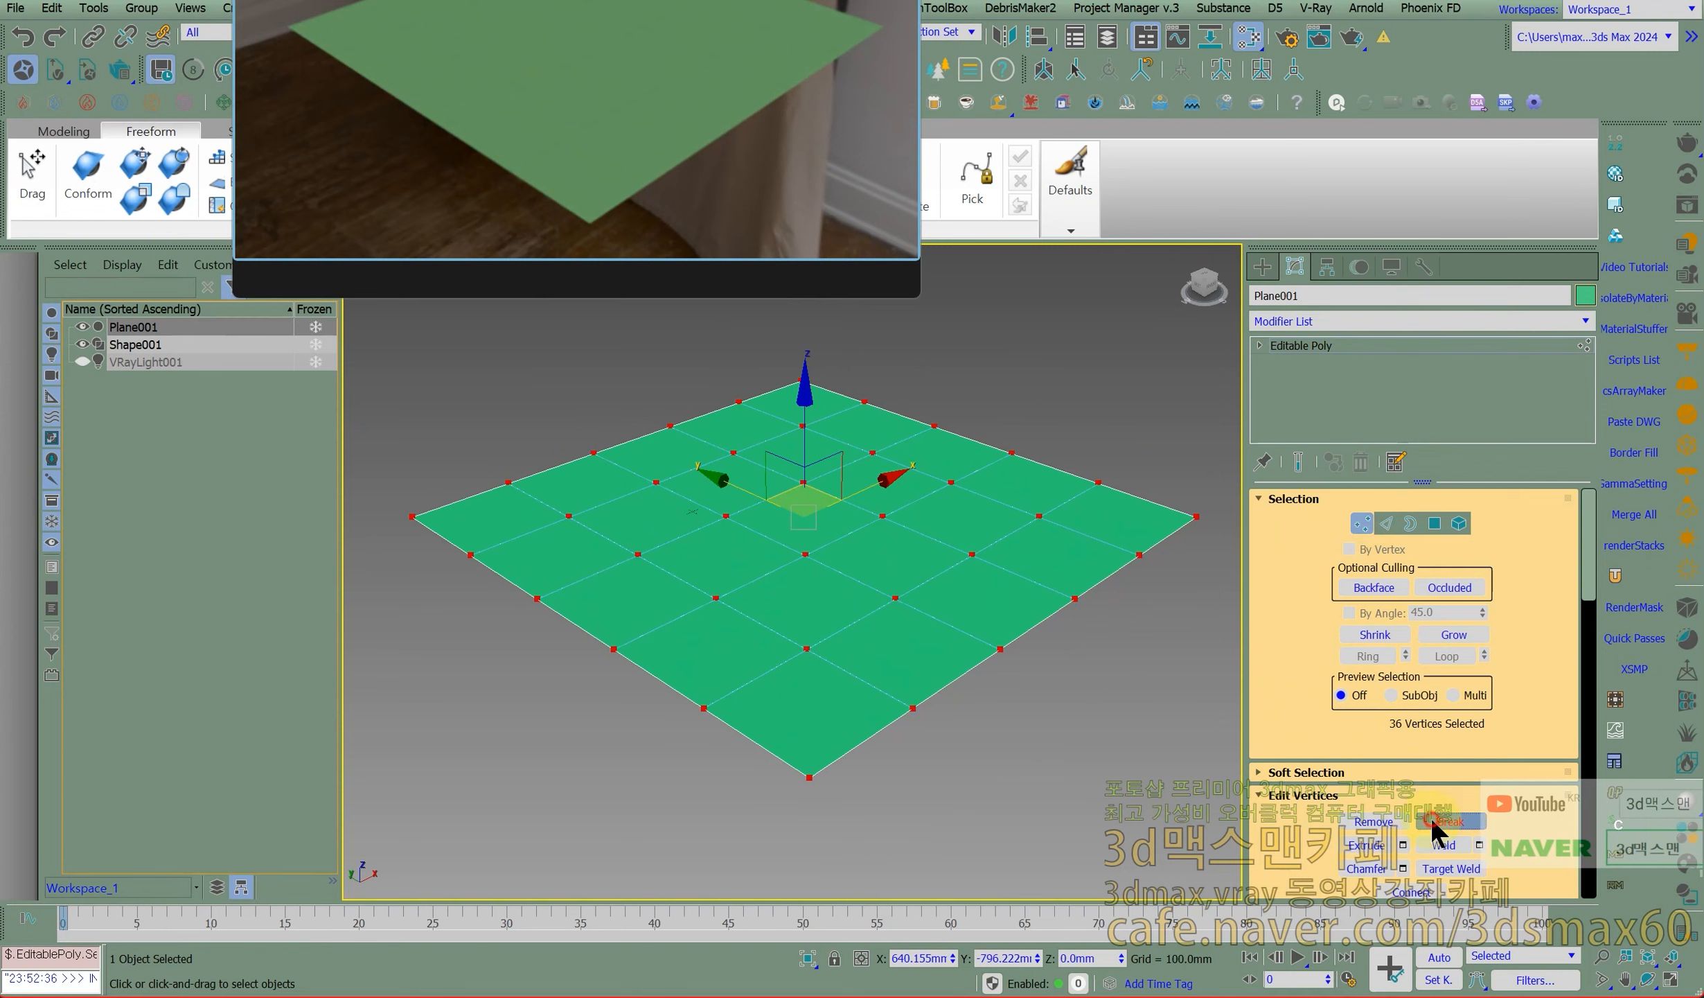
Try moving the plane's corner tile polygon on its own to test that it is separate.
left_click(1329, 338)
key("4")
left_click(1144, 532)
right_click(1136, 357)
left_click(1171, 380)
left_click_drag(1141, 502, 1297, 458)
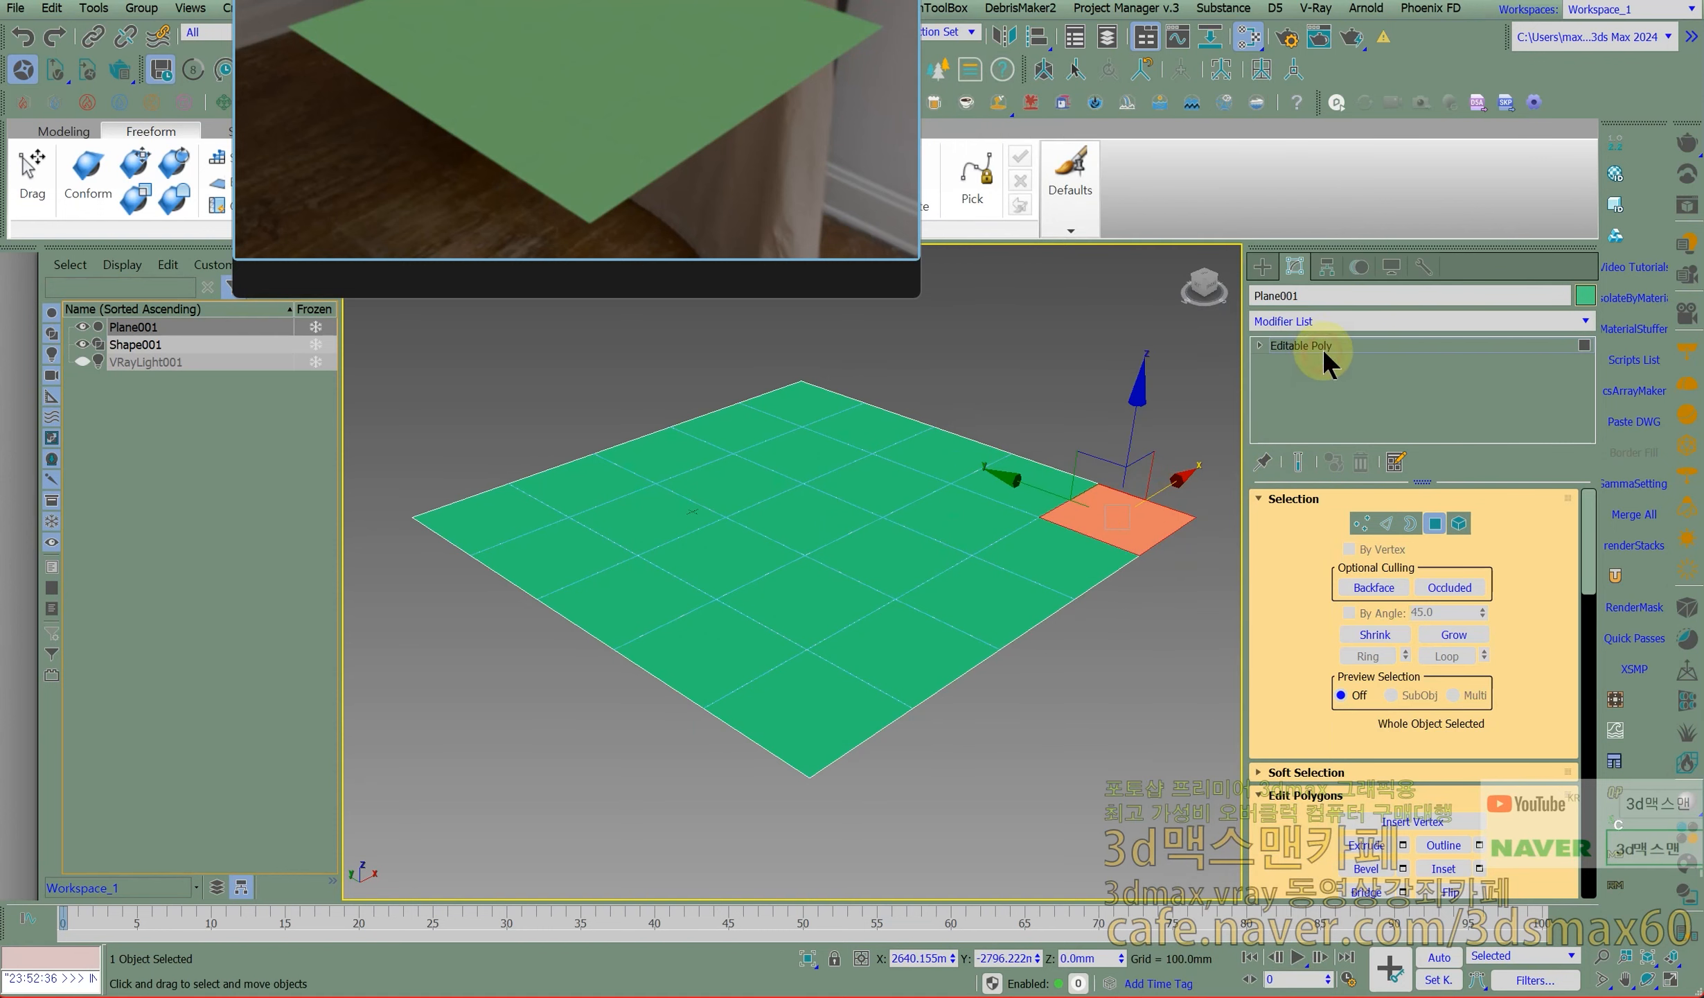
Select all polygons of the plane and run the randommatids_0.mse script.
left_click(1327, 345)
left_click(1433, 523)
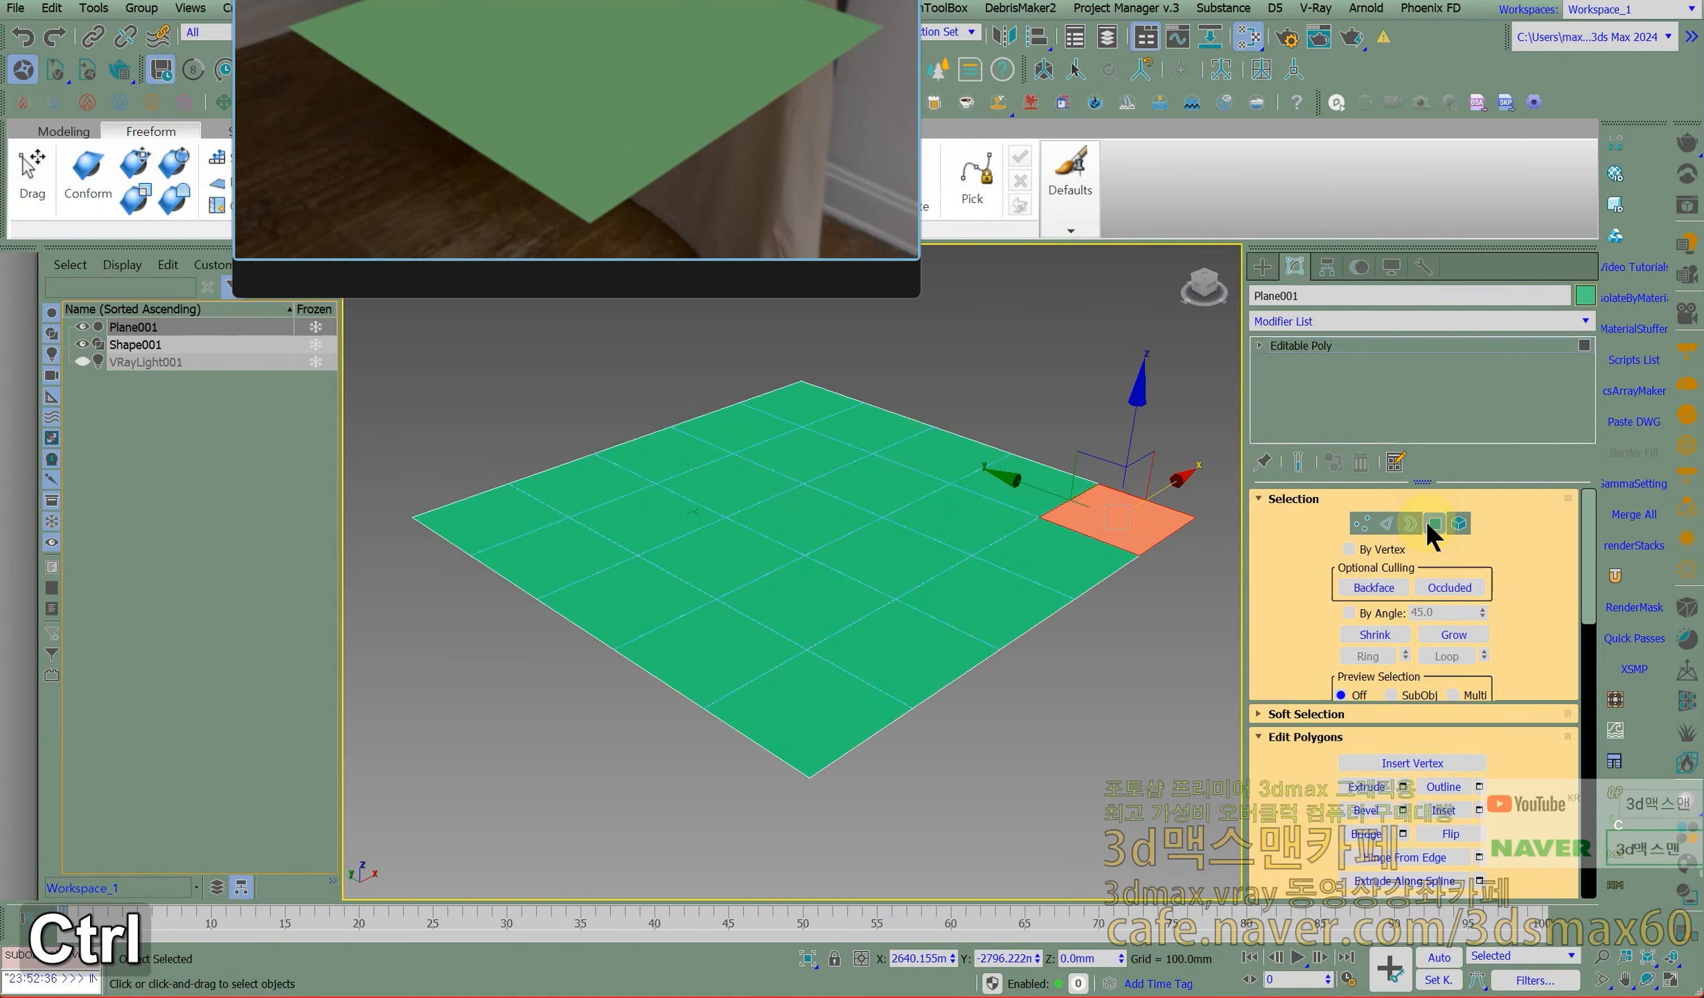
key("ctrl+a")
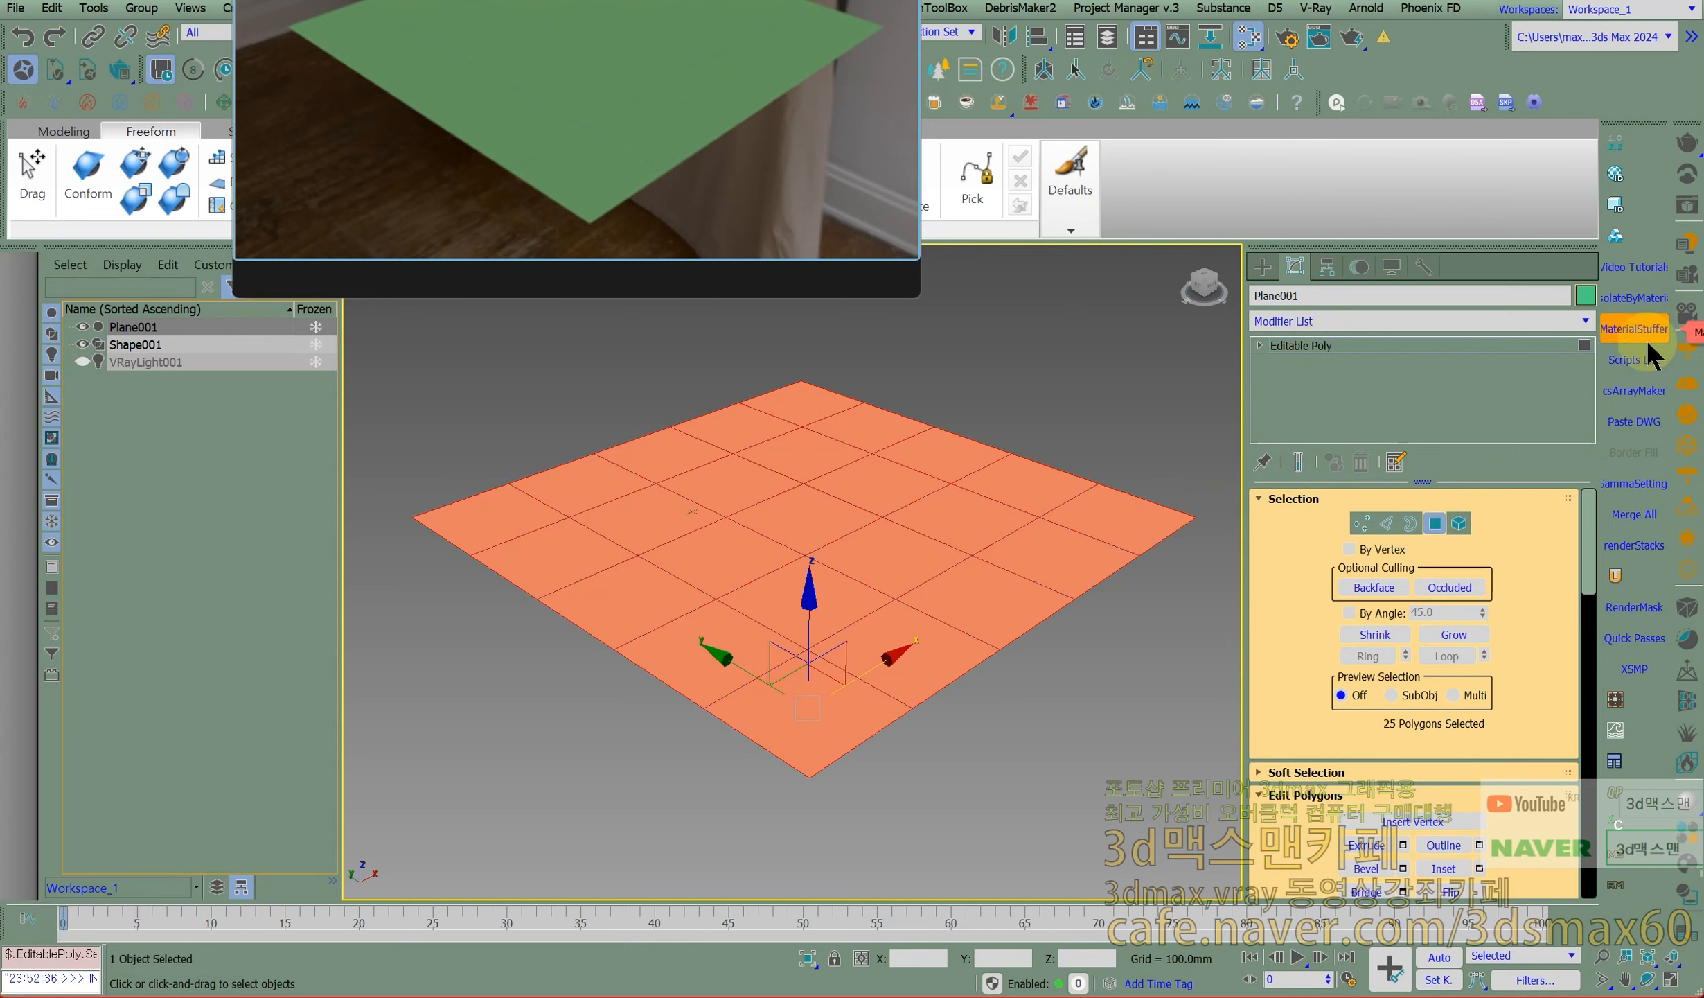
left_click(1646, 358)
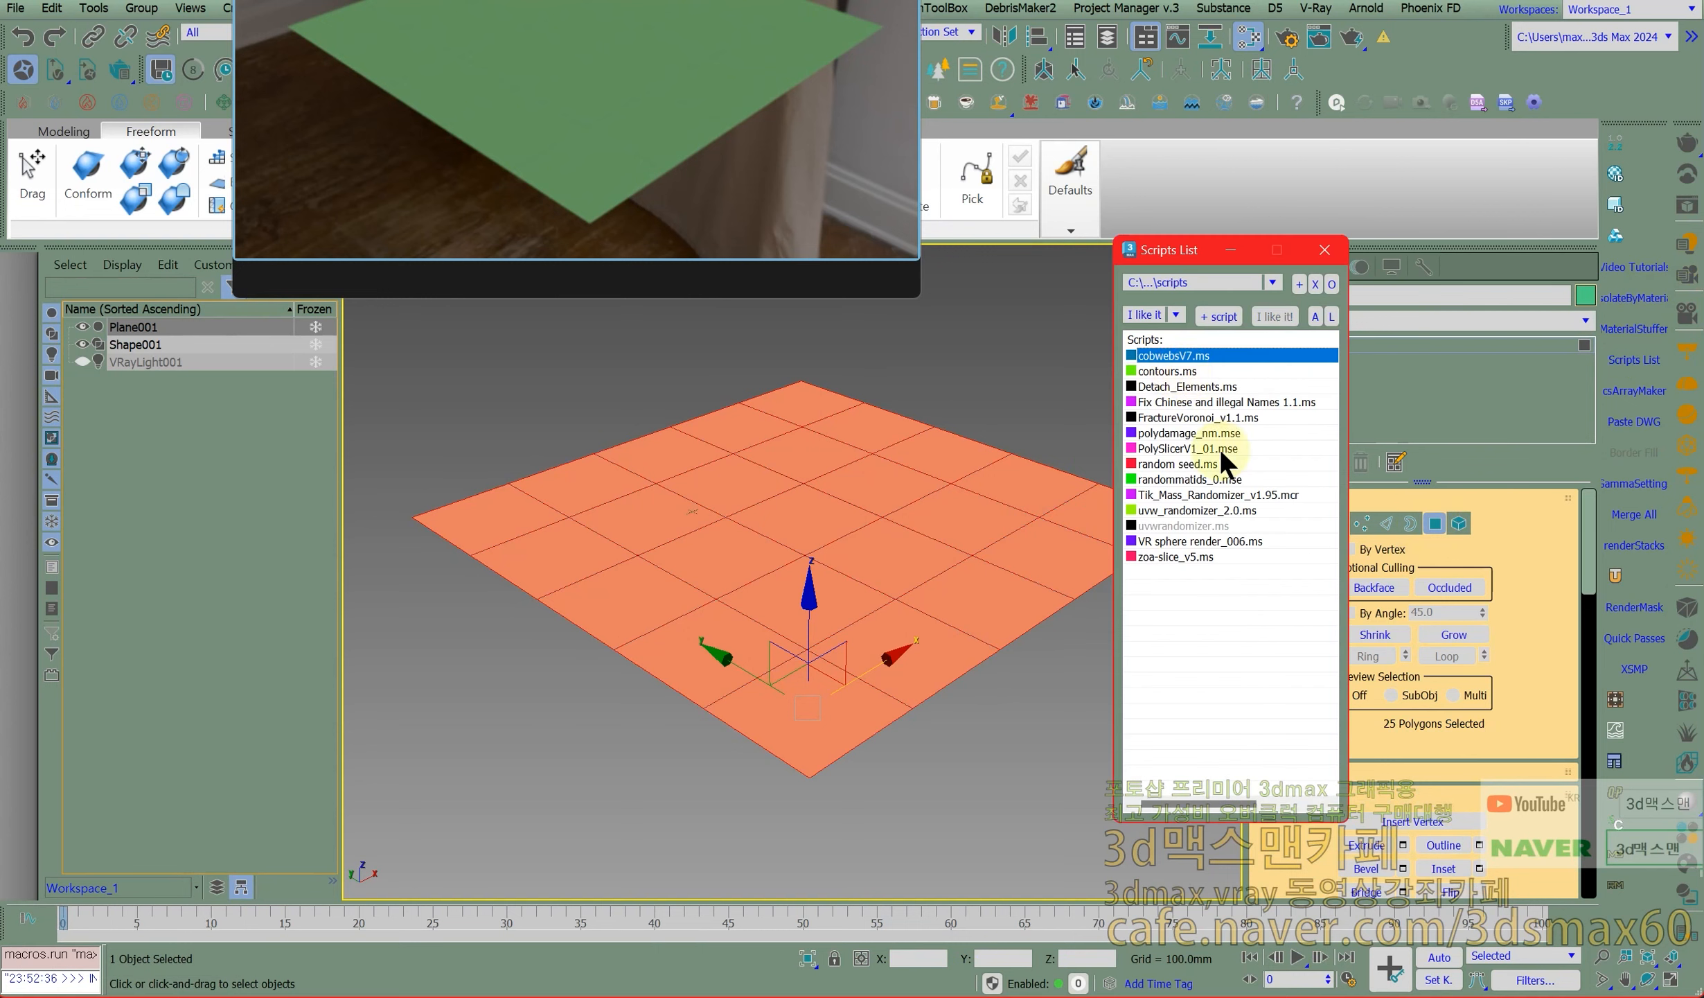
double_click(1186, 479)
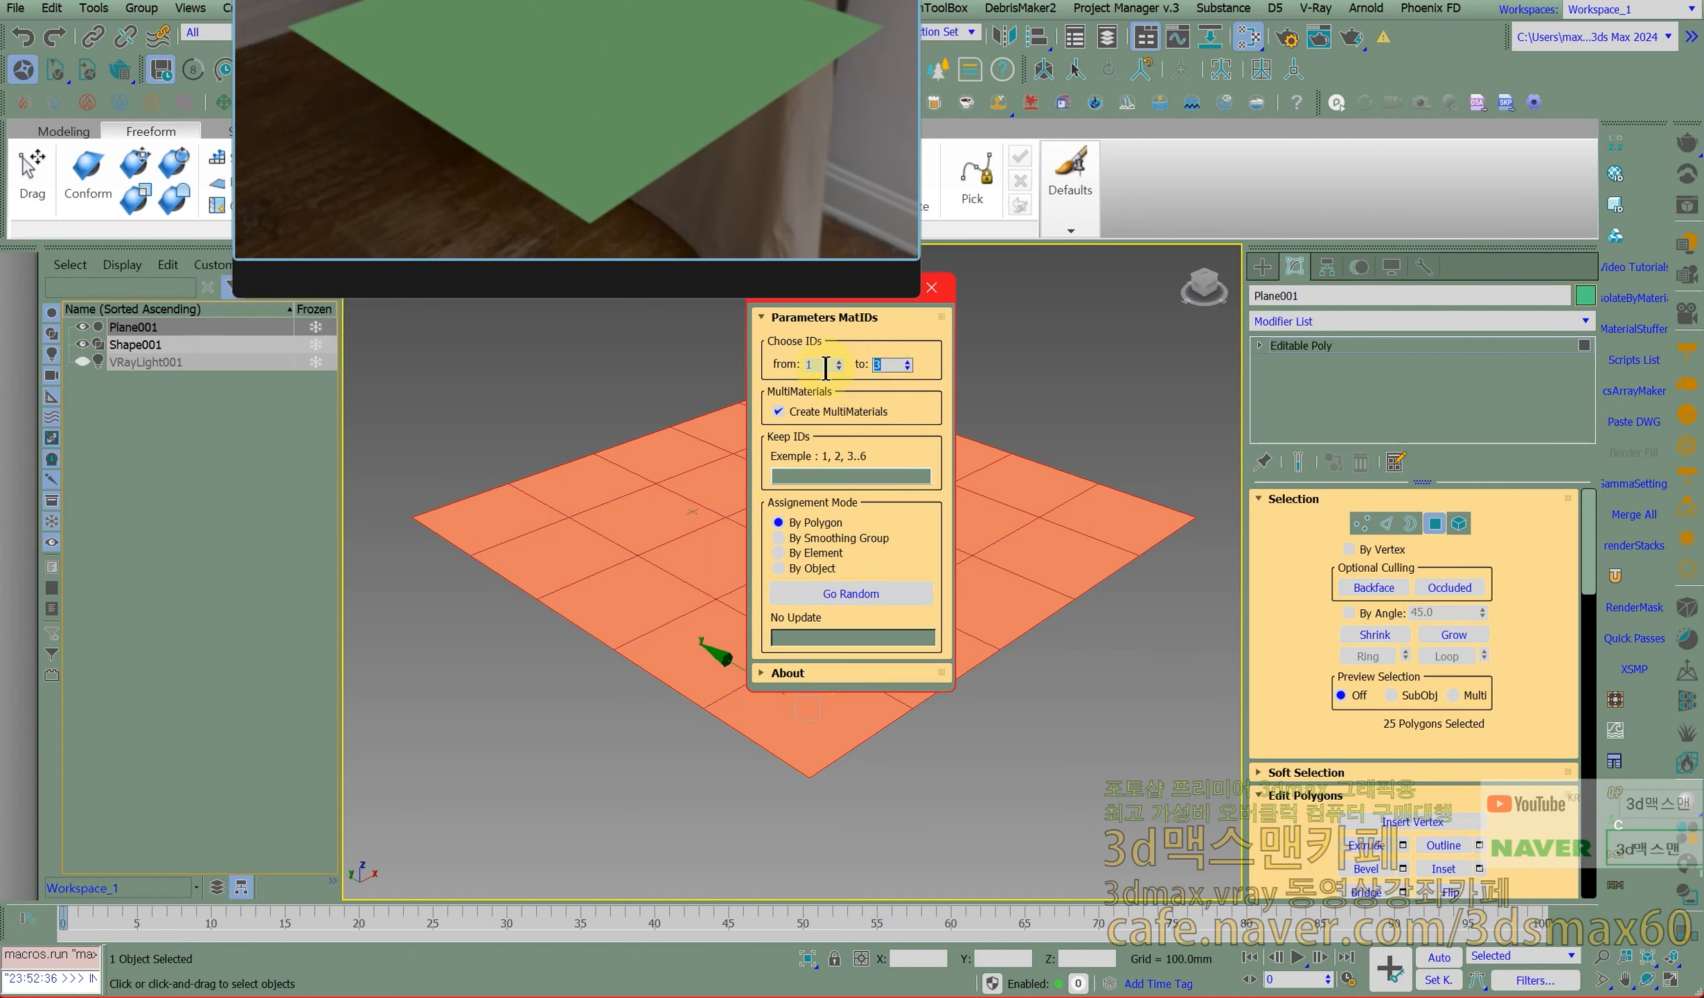
Assign random material IDs from 1 to 6 by polygon without creating multi-materials, and close the script.
type("5")
key("Return")
type("6")
key("Return")
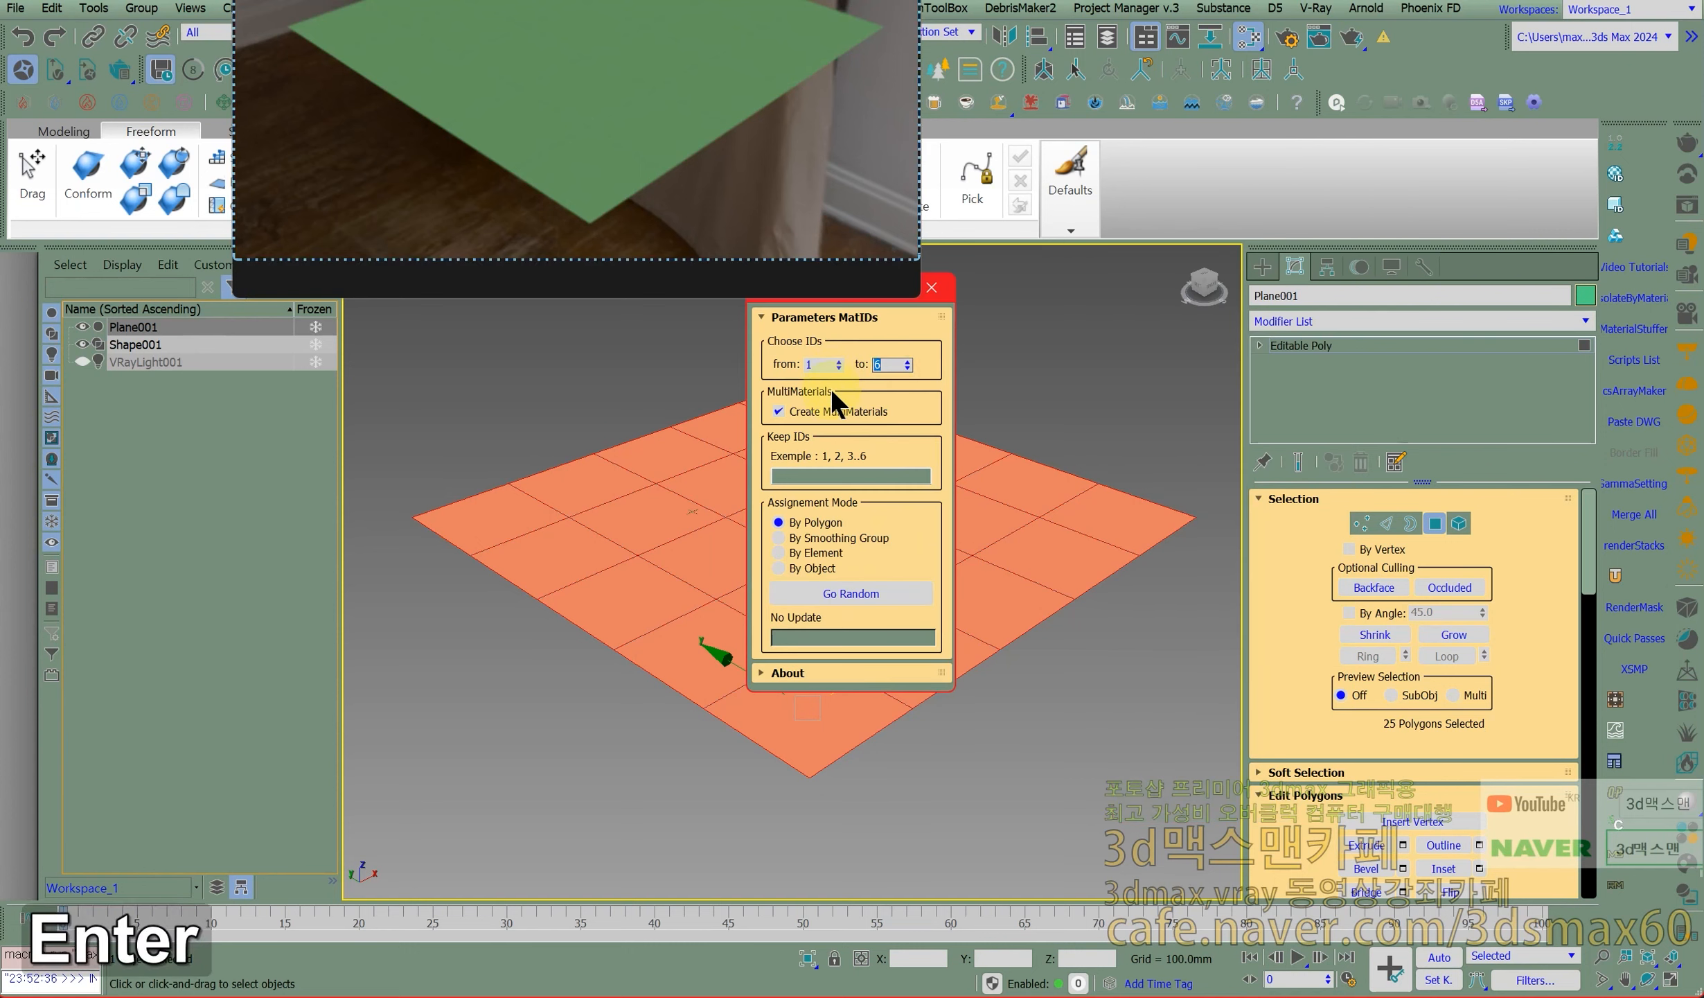
left_click(822, 411)
left_click(836, 590)
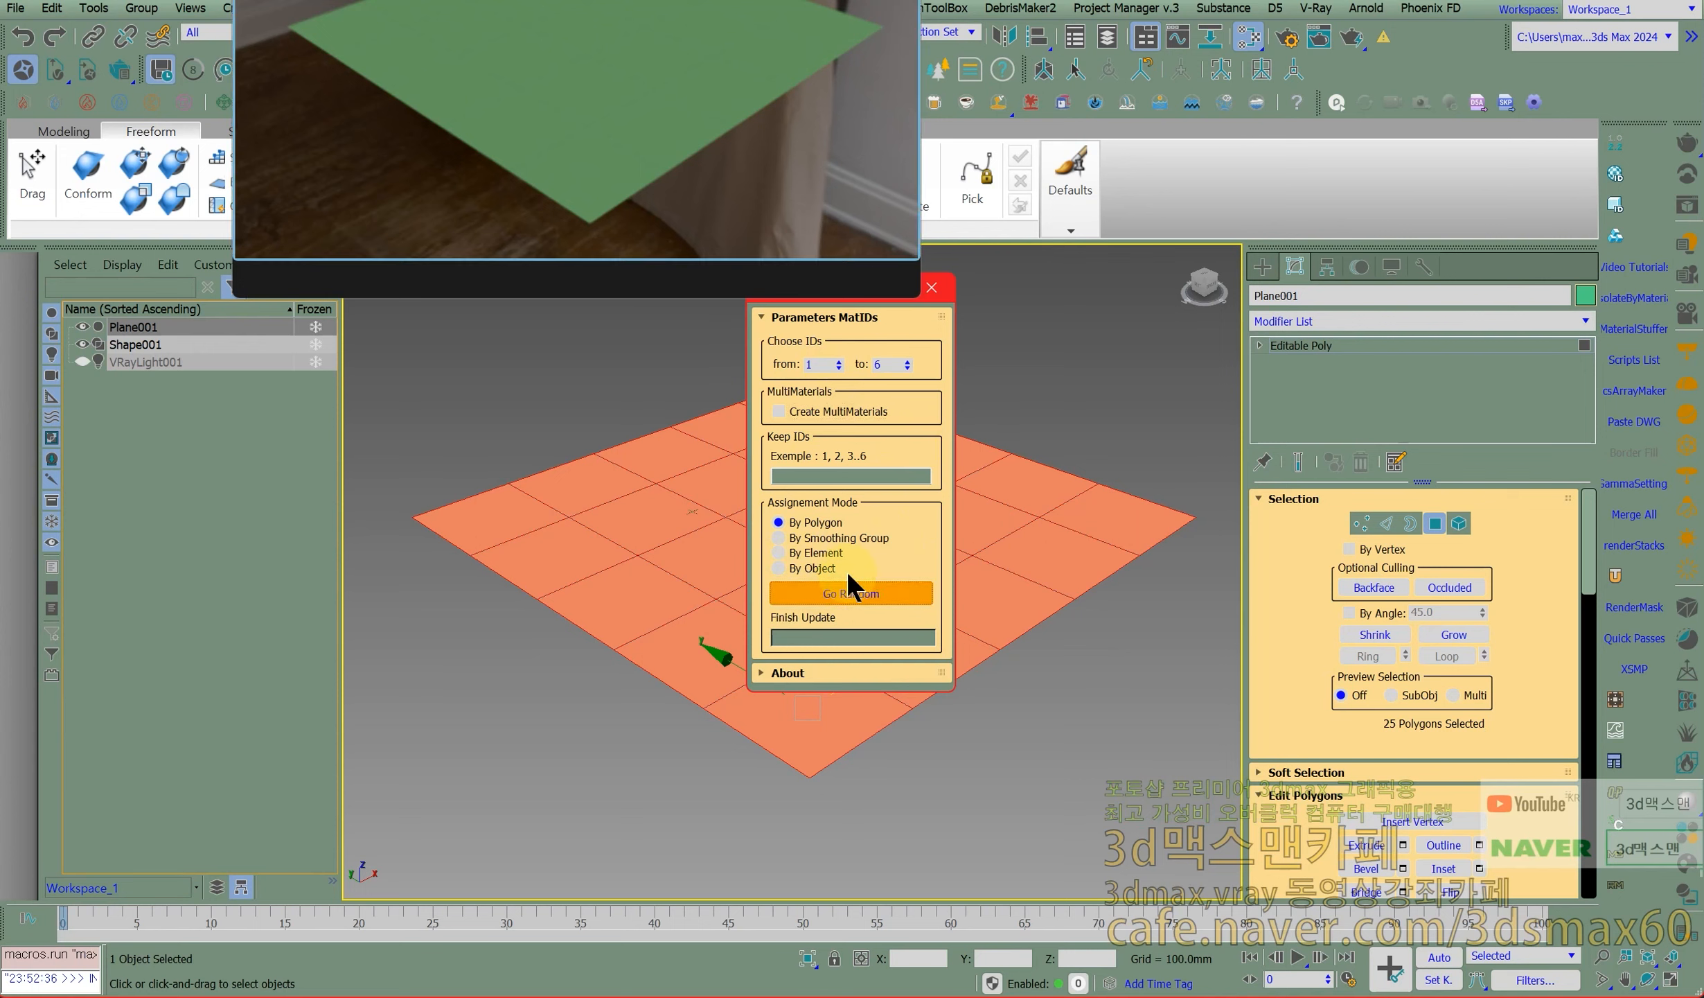
left_click(931, 287)
Examine the material IDs of several individual tile polygons across the plane.
left_click(1034, 597)
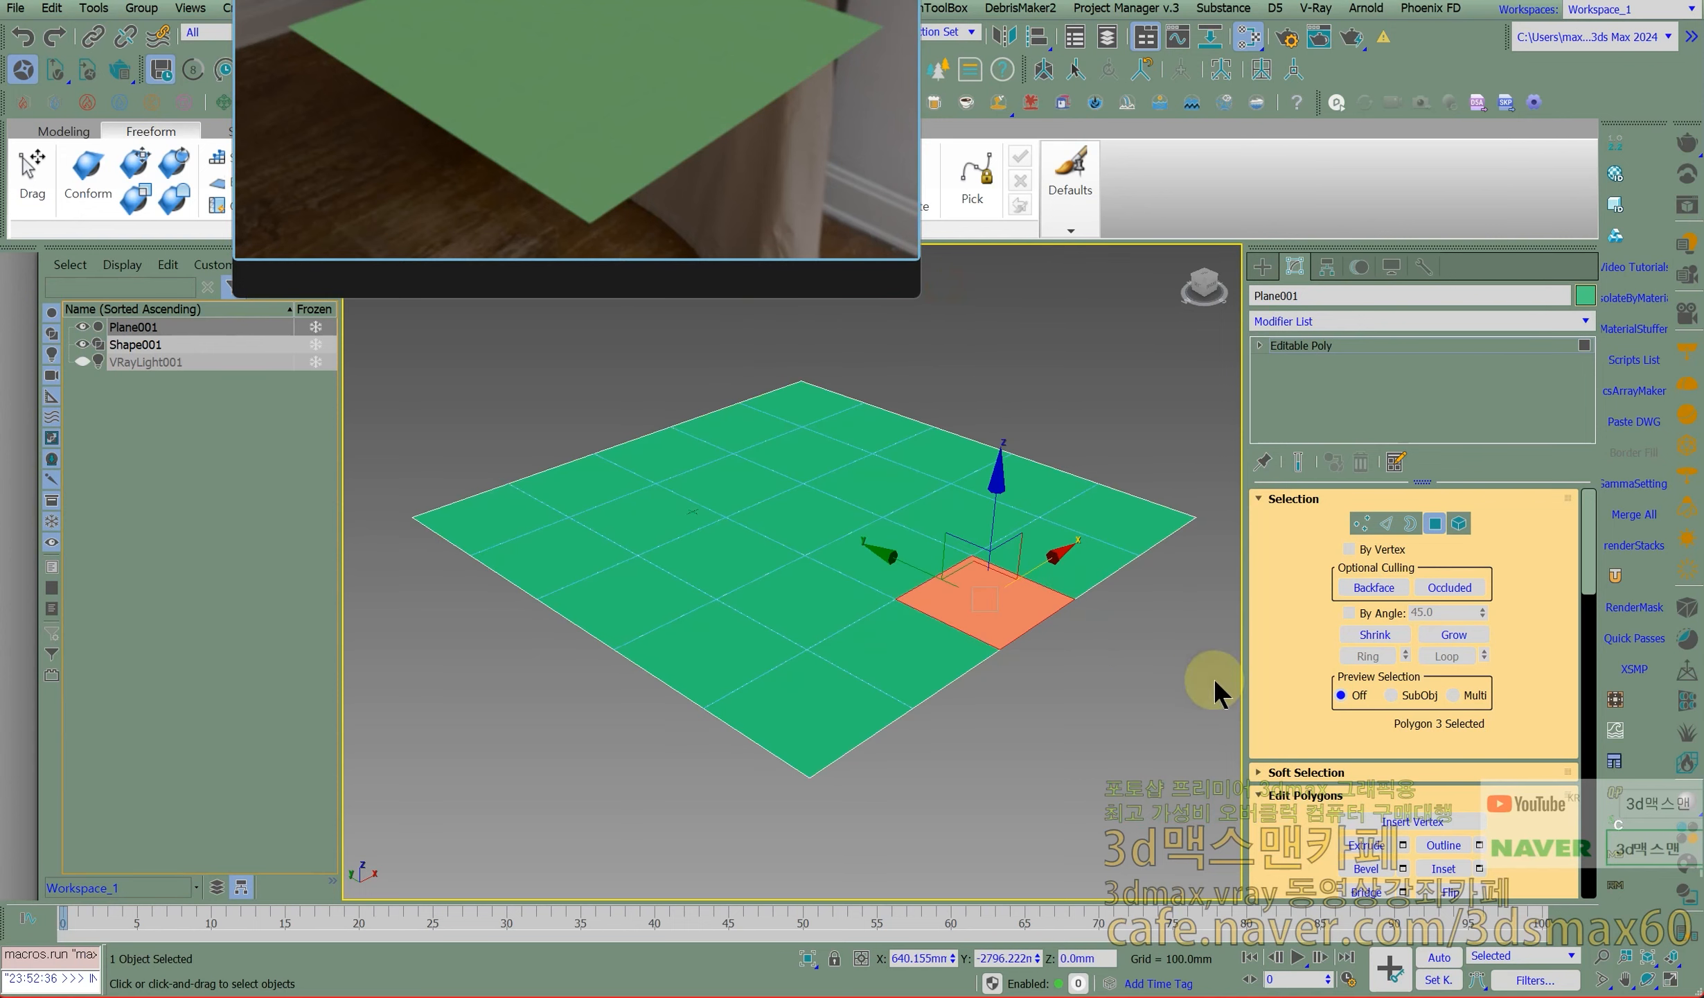
scroll(1312, 715, "down", 10)
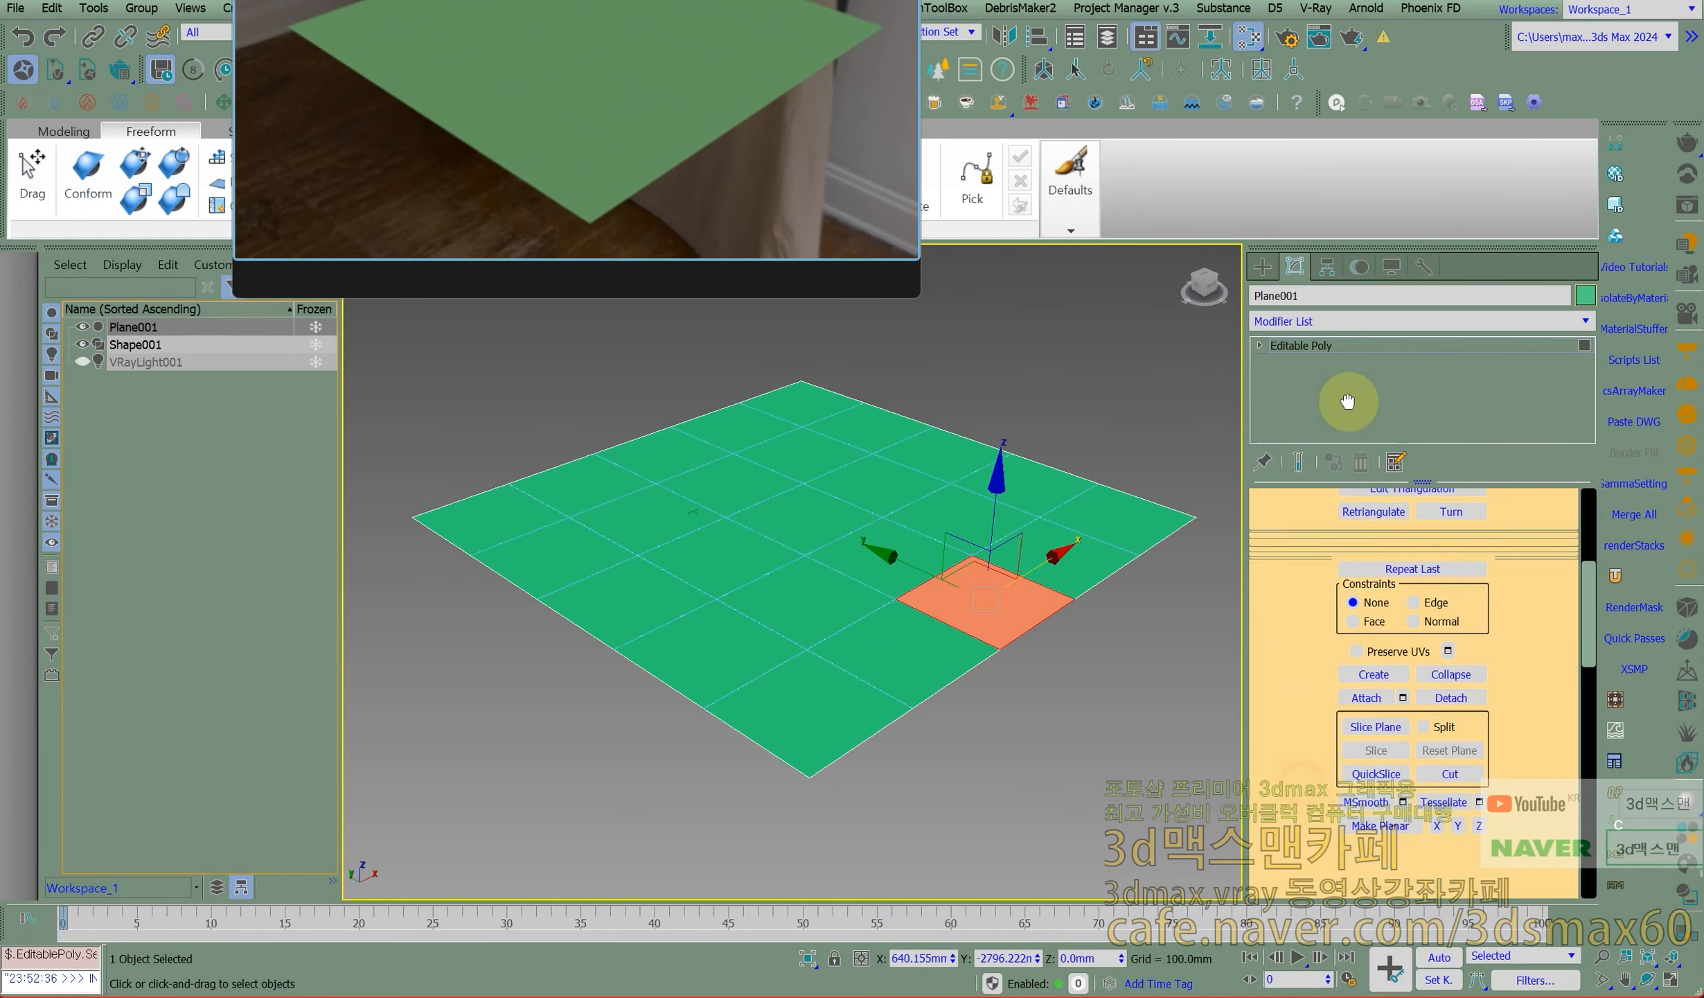
scroll(1323, 654, "down", 5)
left_click(980, 649)
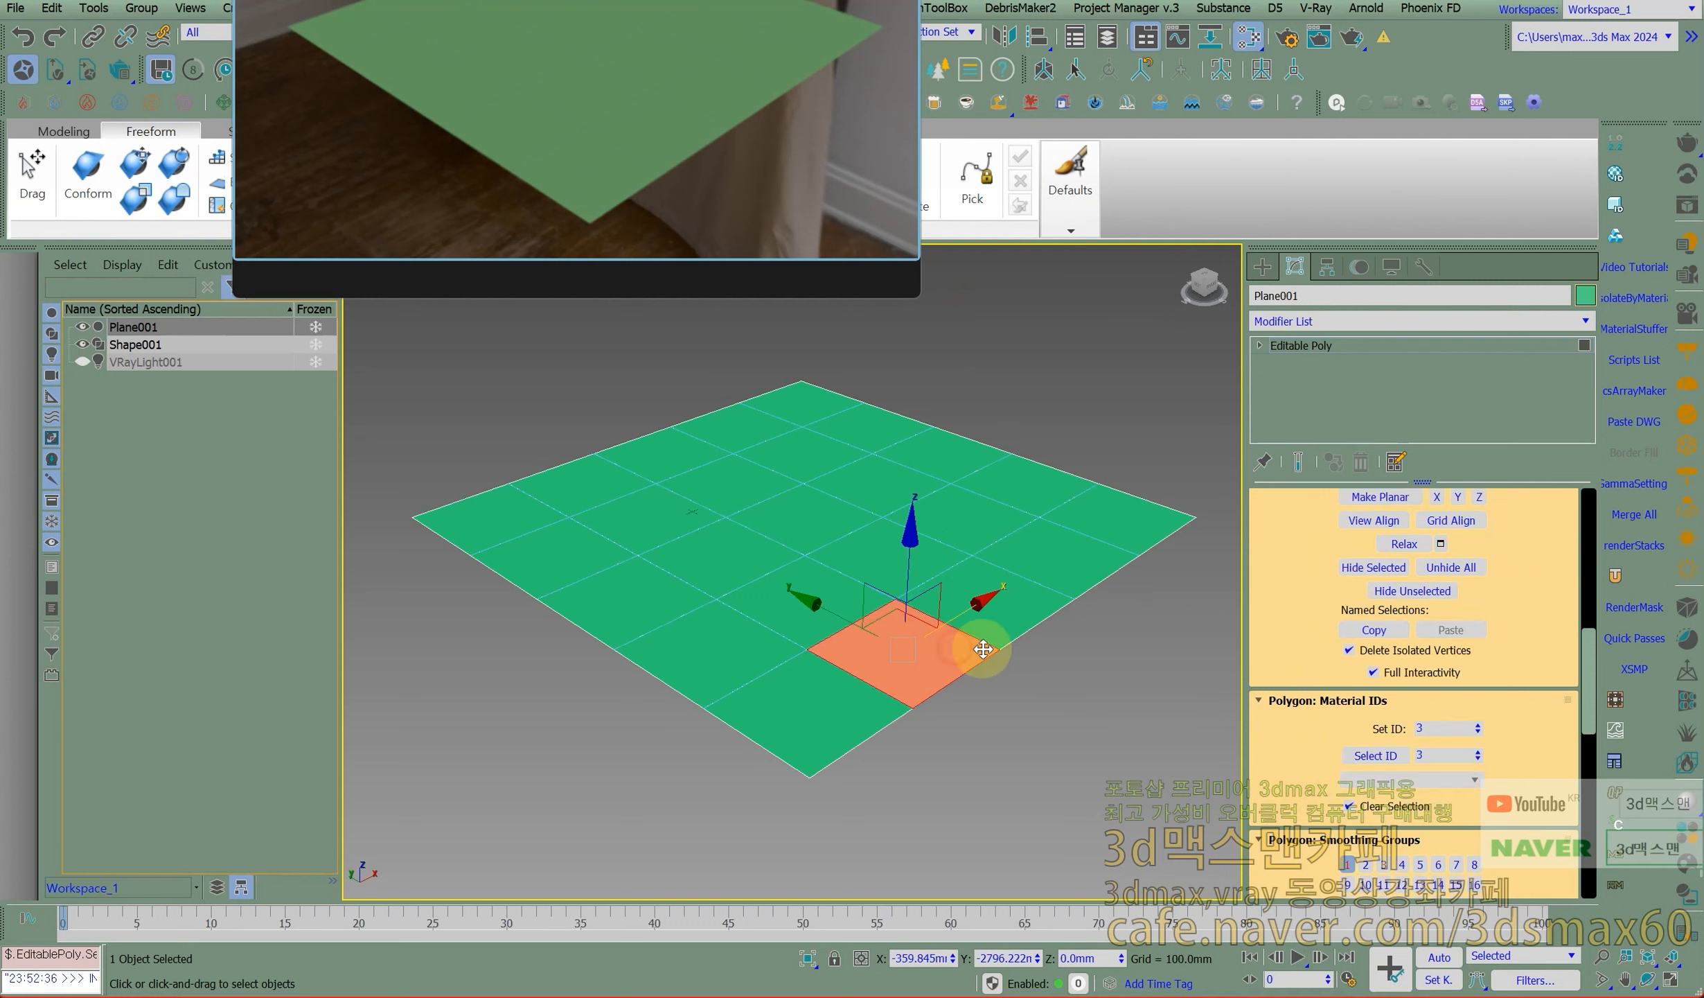
left_click(1115, 521)
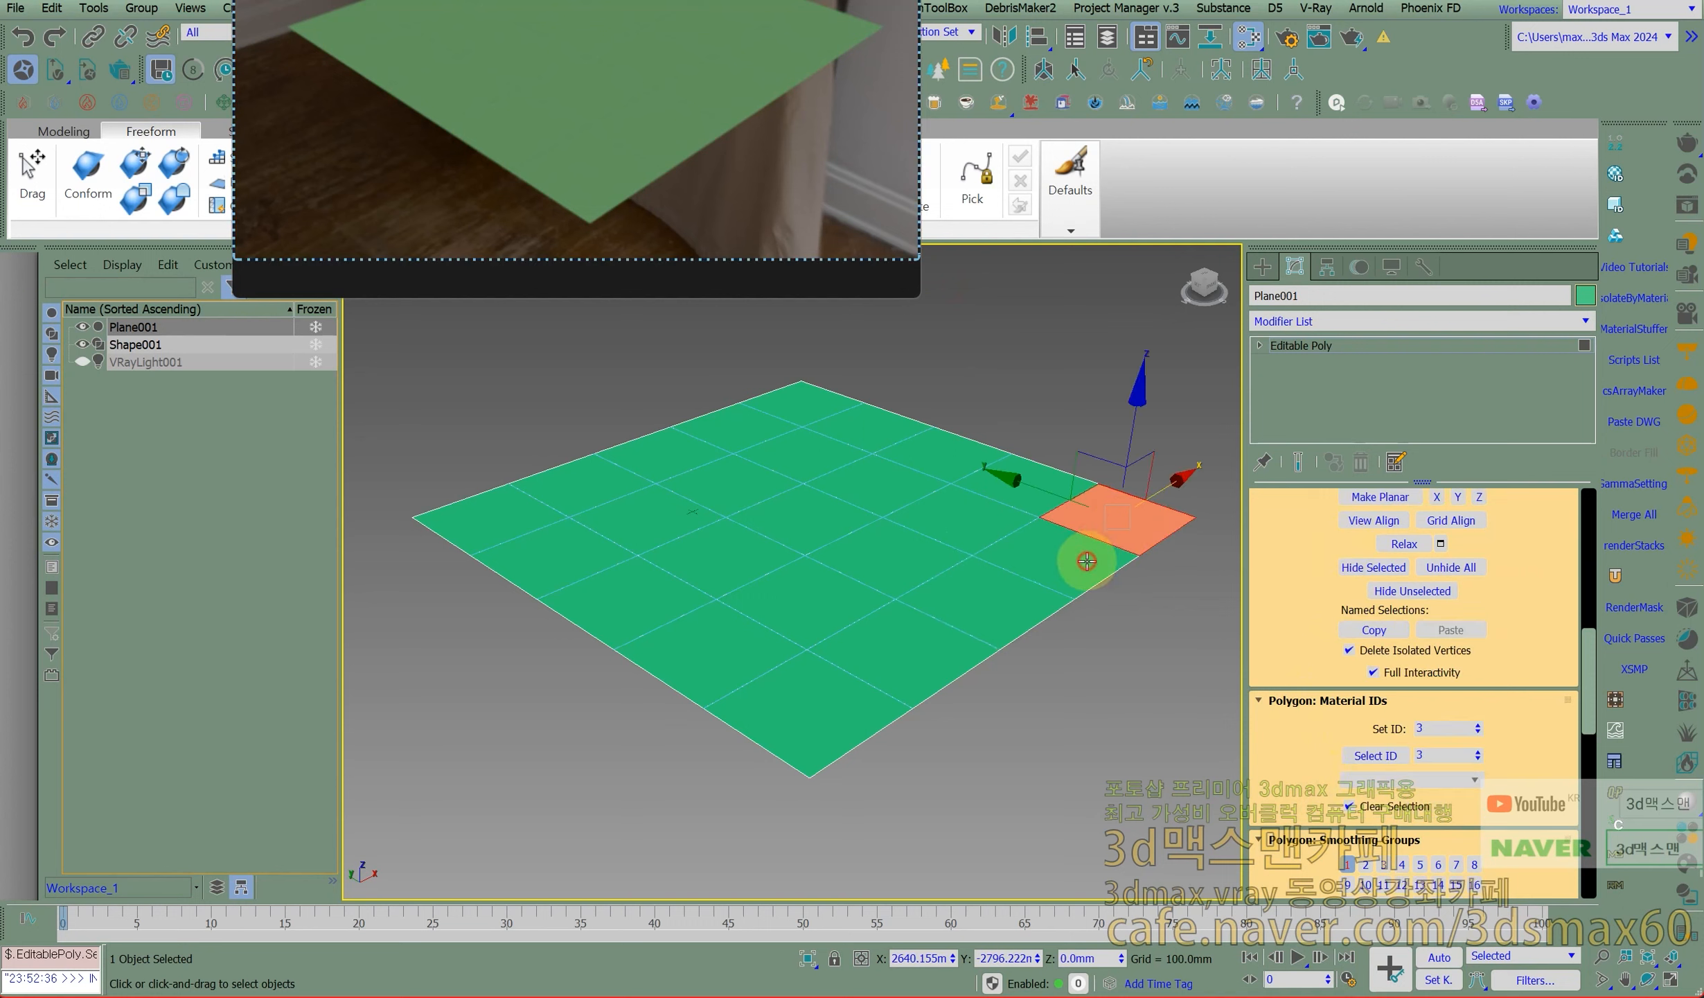
left_click(1087, 561)
left_click(901, 537)
left_click(767, 521)
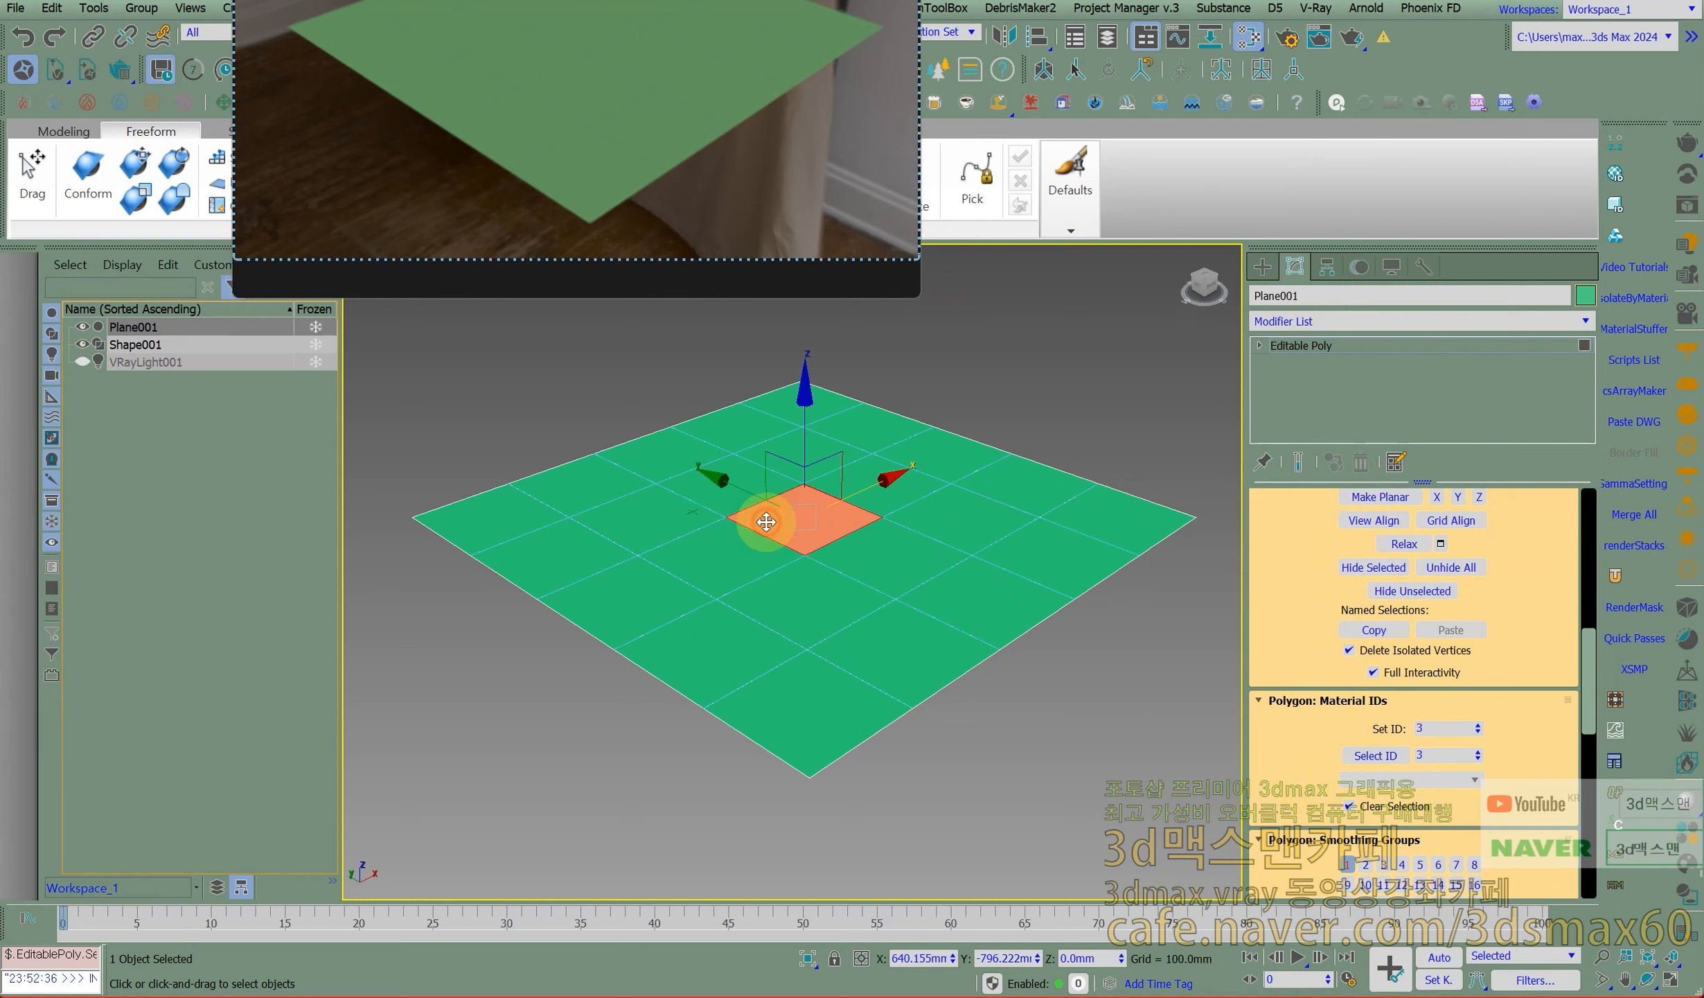
Check the material IDs of a few more single tile polygons around the plane's middle and side.
left_click(735, 551)
left_click(582, 535)
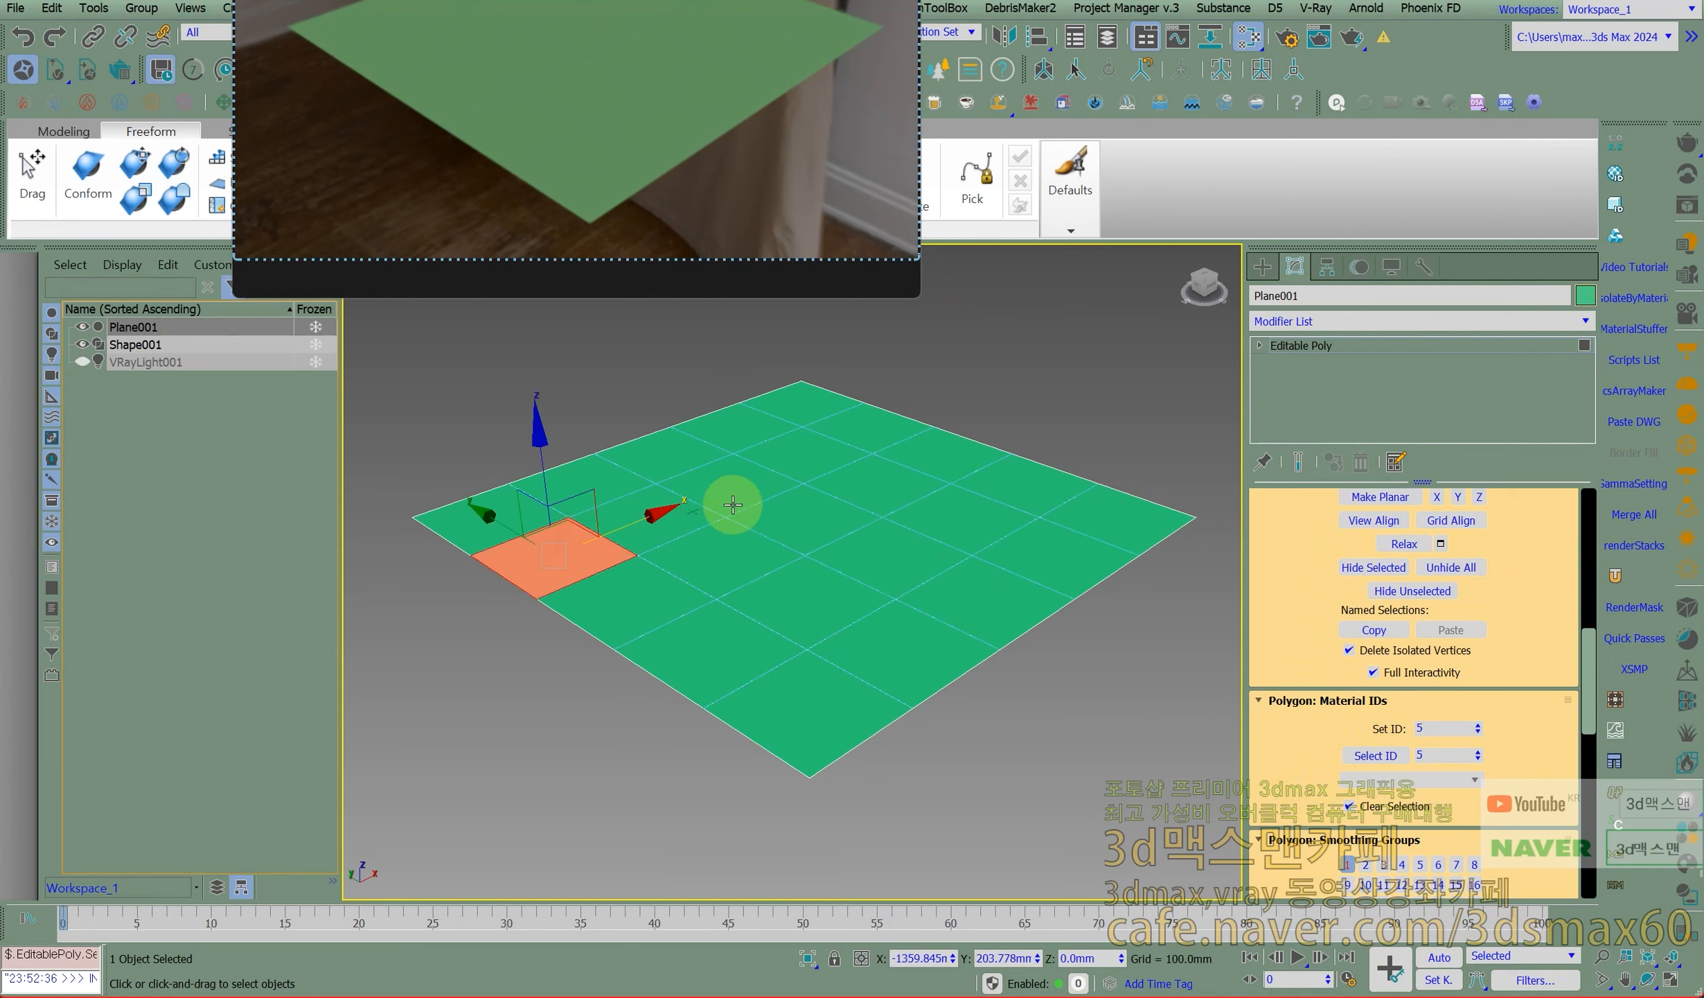
left_click(733, 505)
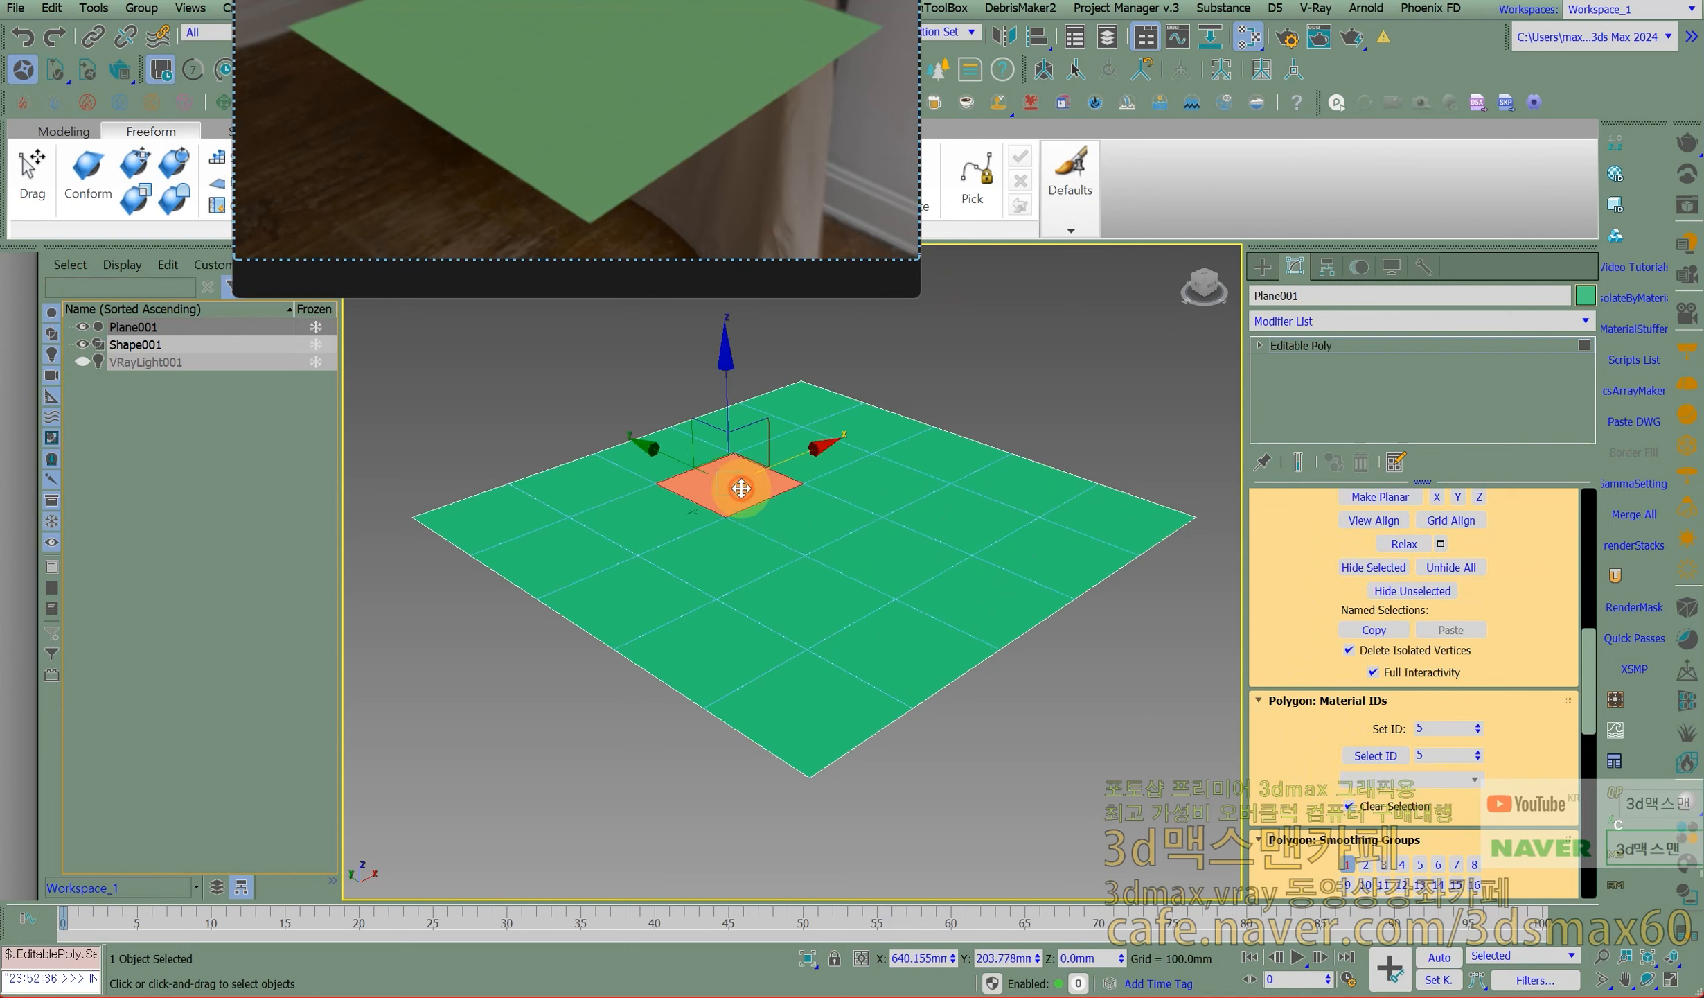
left_click(1339, 346)
key("m")
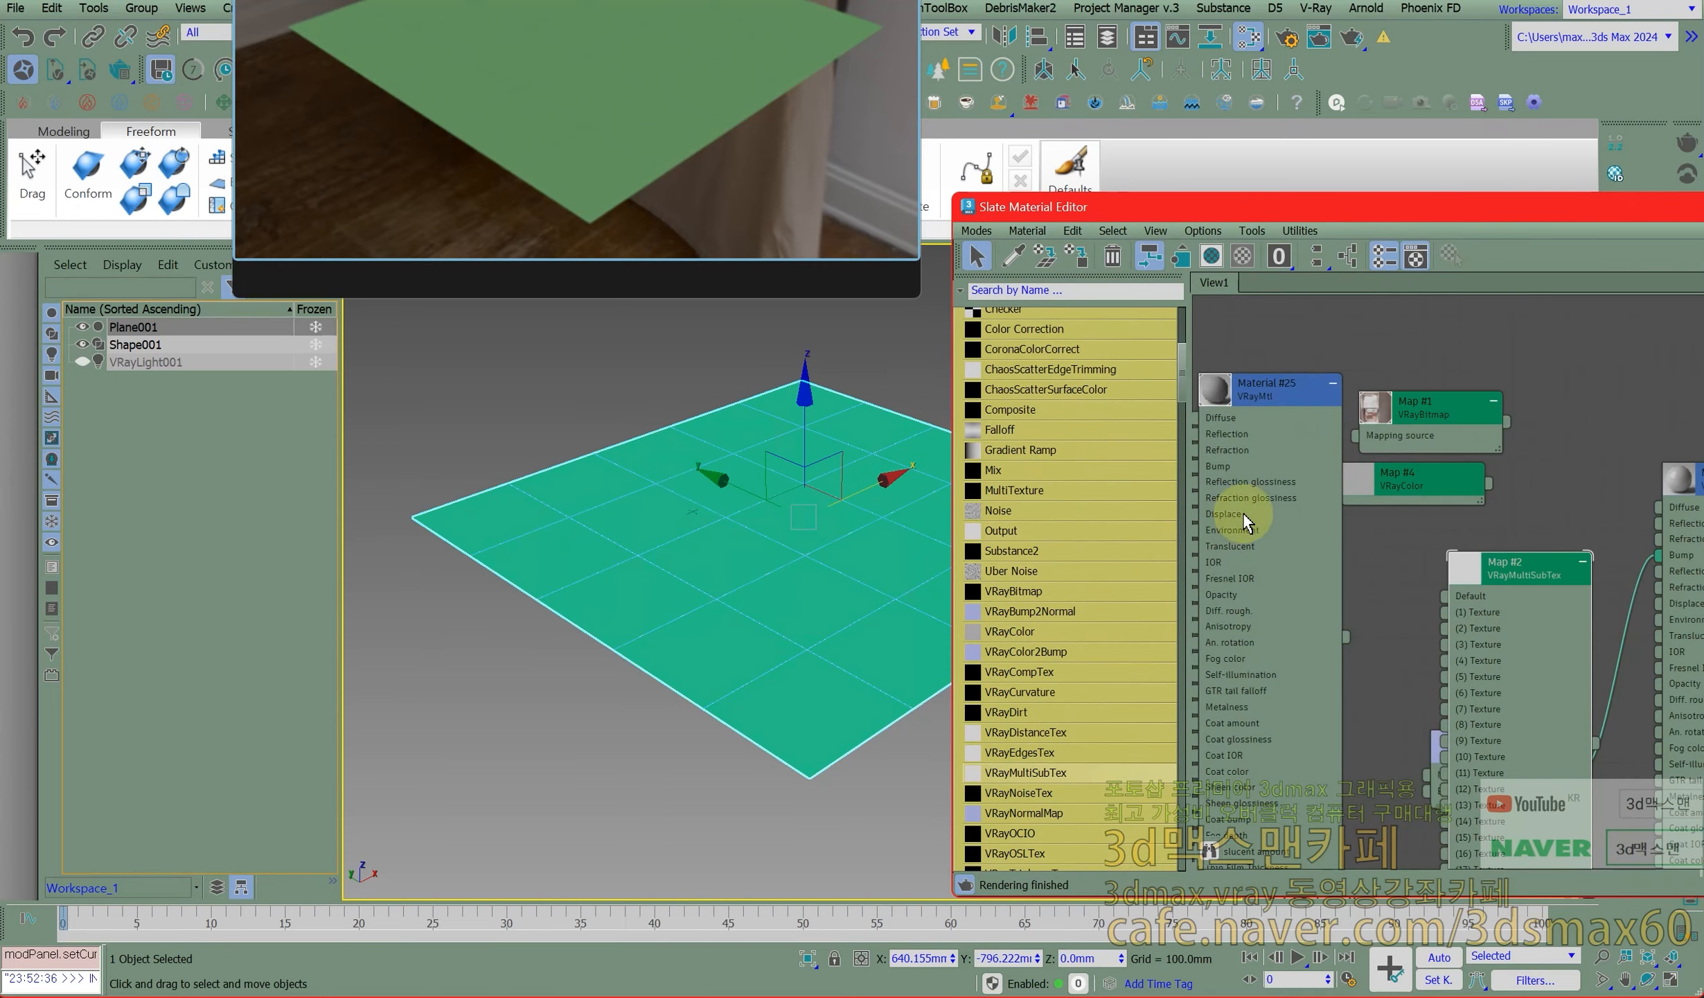
left_click_drag(1322, 222, 1703, 228)
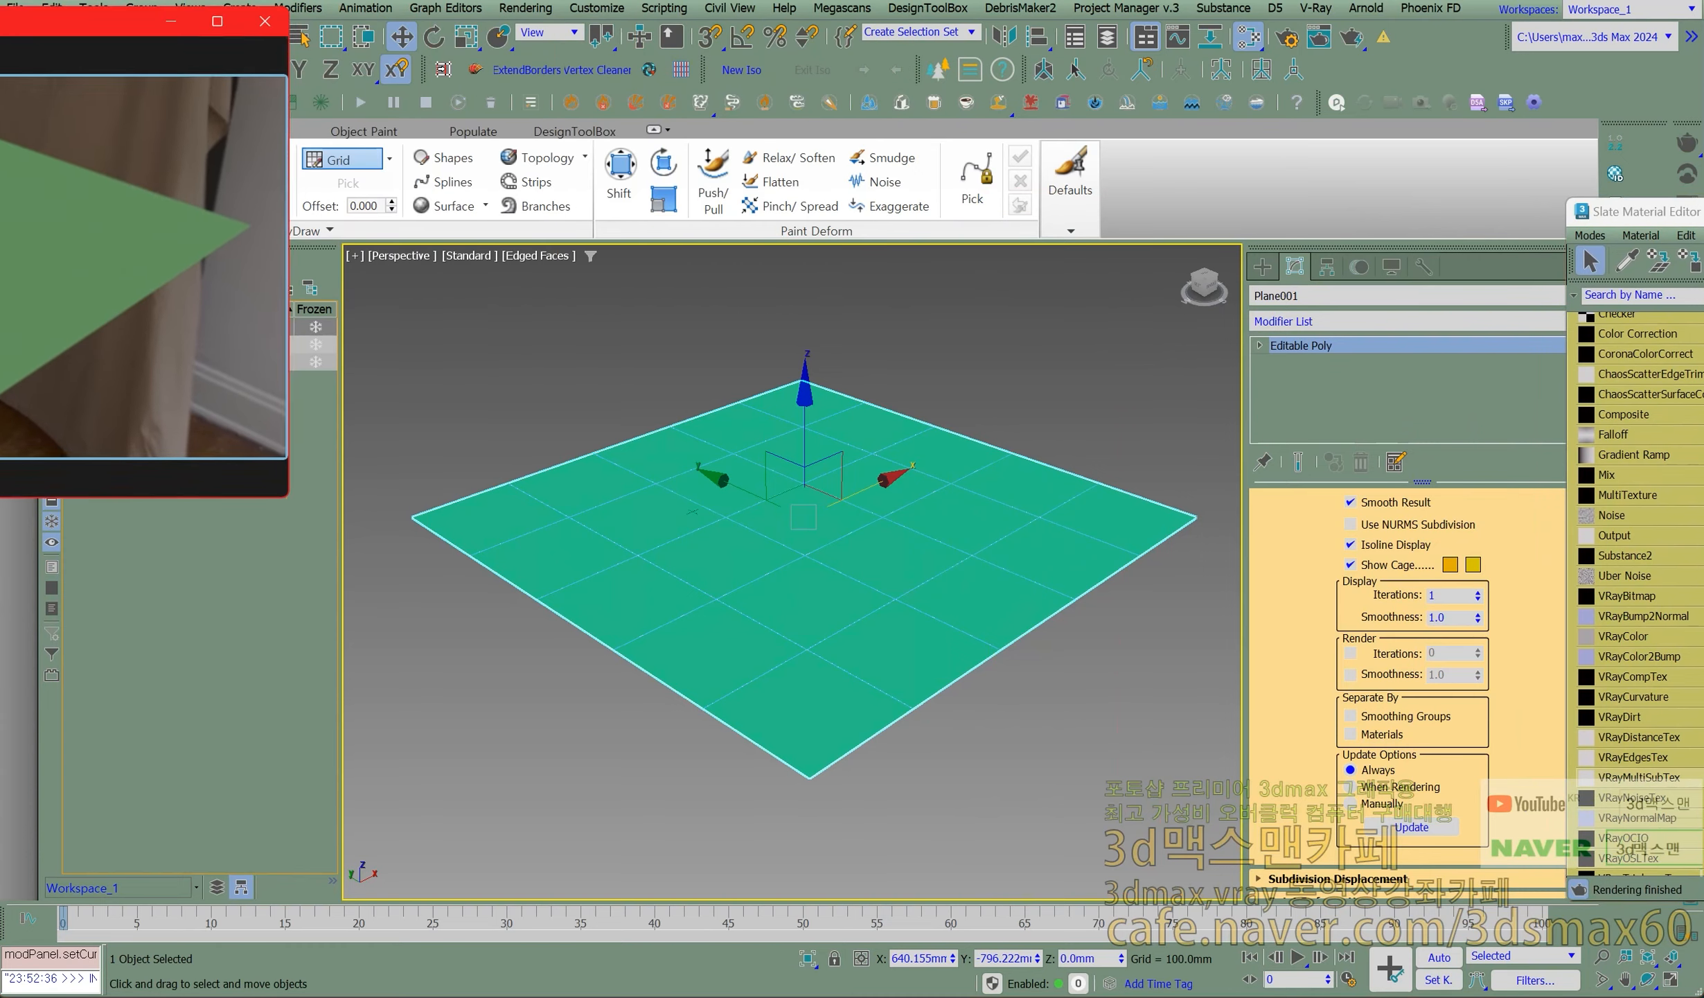
left_click_drag(1179, 735, 457, 381)
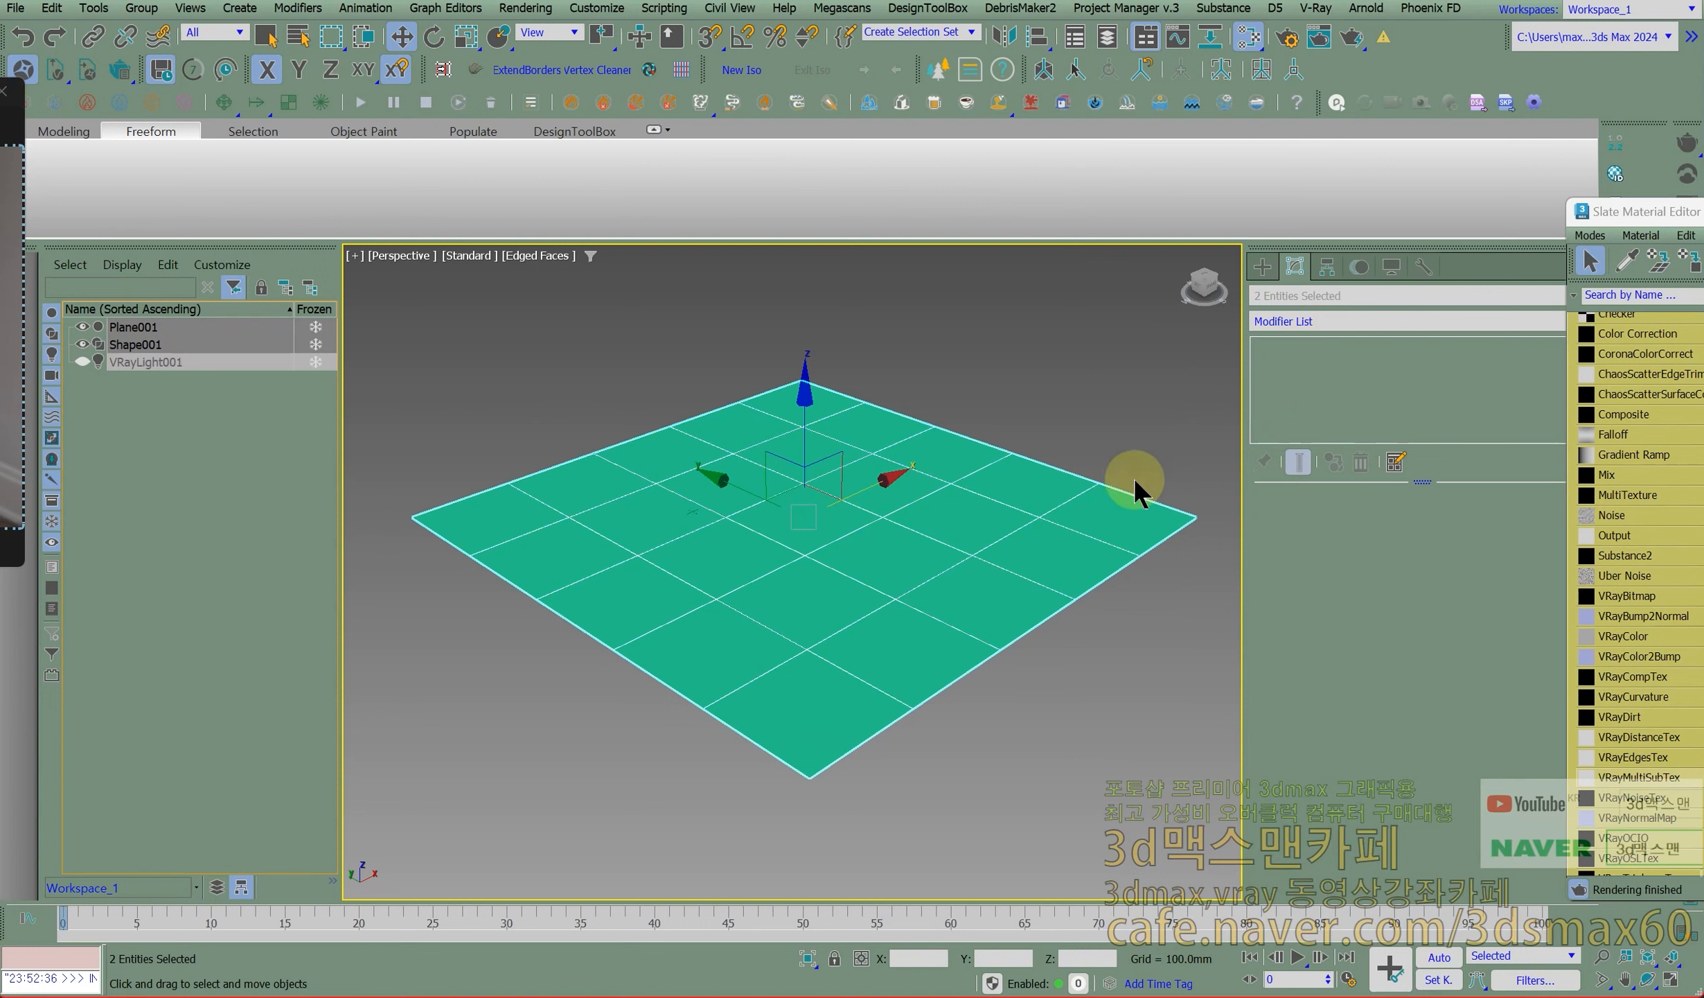
key("alt+e")
left_click(1271, 350)
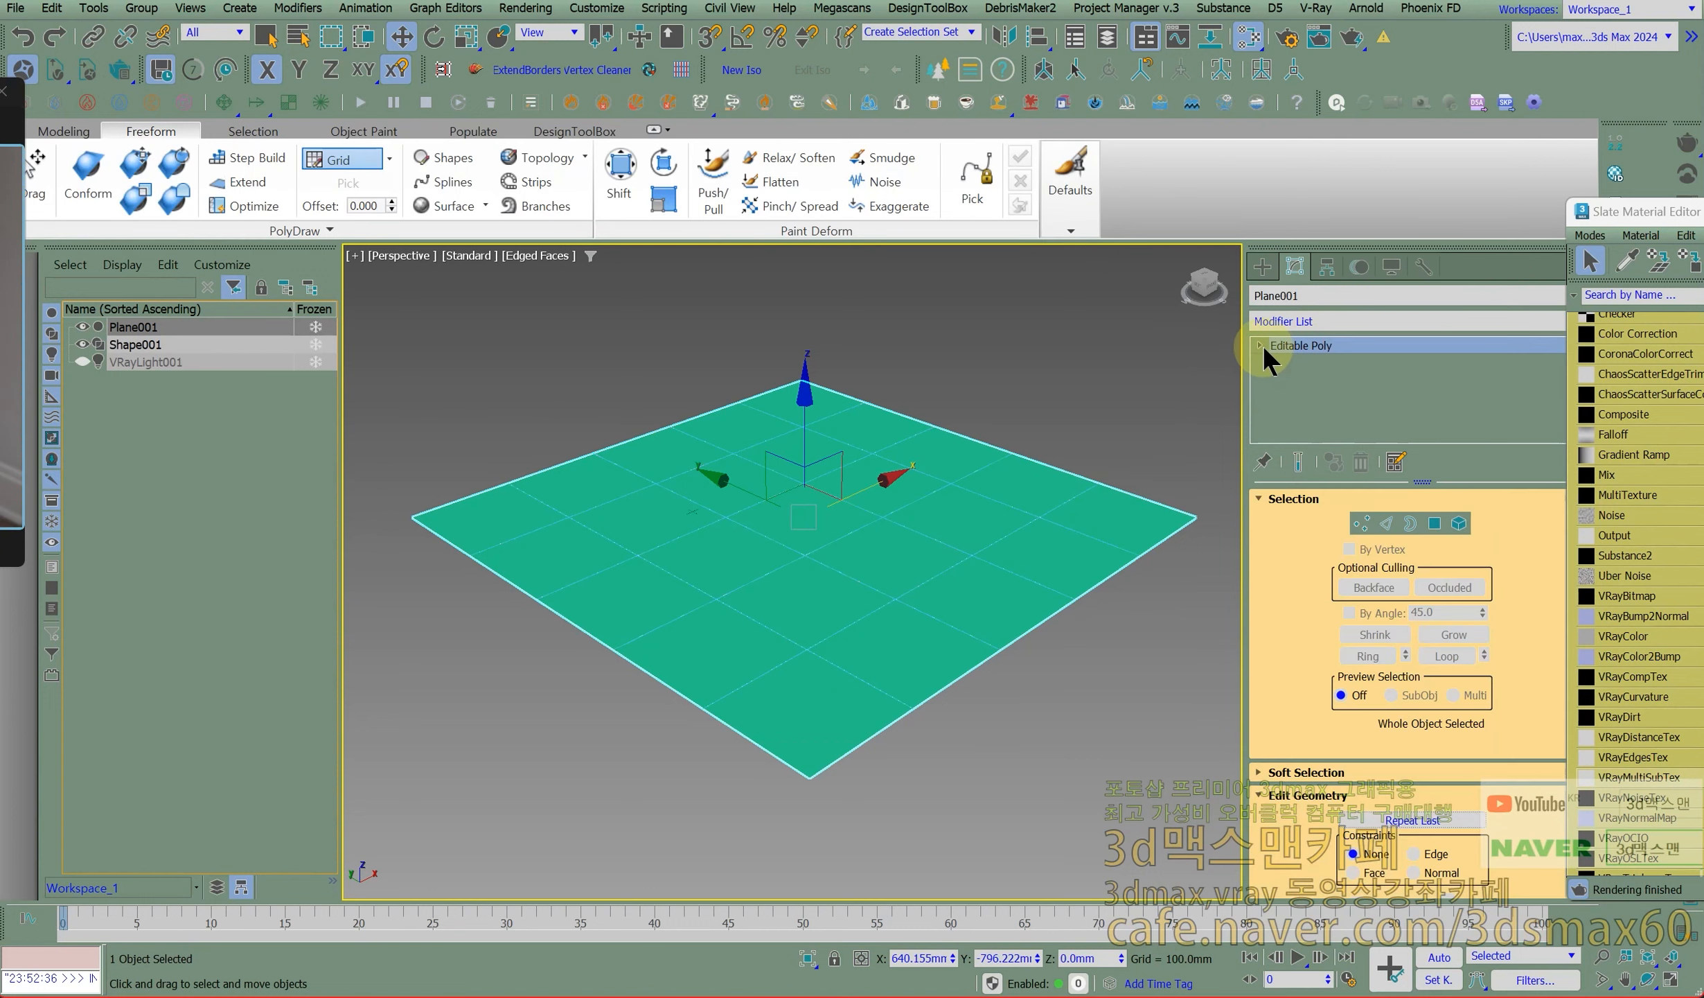
left_click(811, 603)
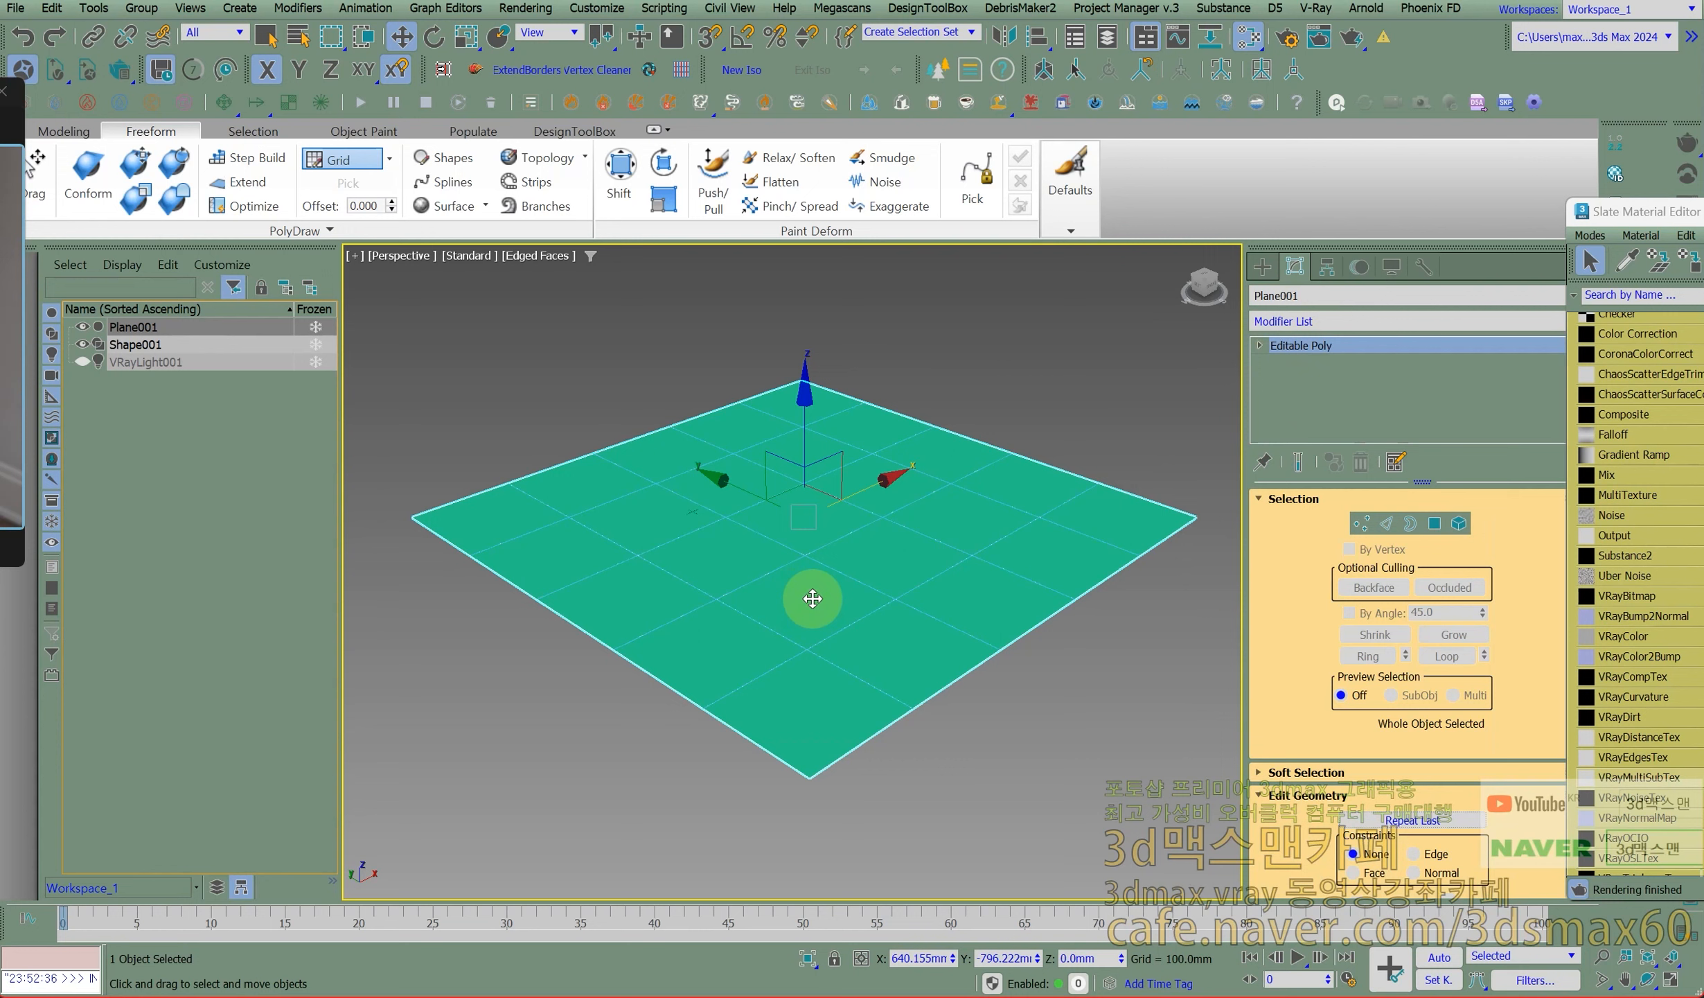
Select all polygons of the plane and reduce them to a random 50 percent selection, with the random number also set to 50.
left_click(1435, 523)
key("ctrl+a")
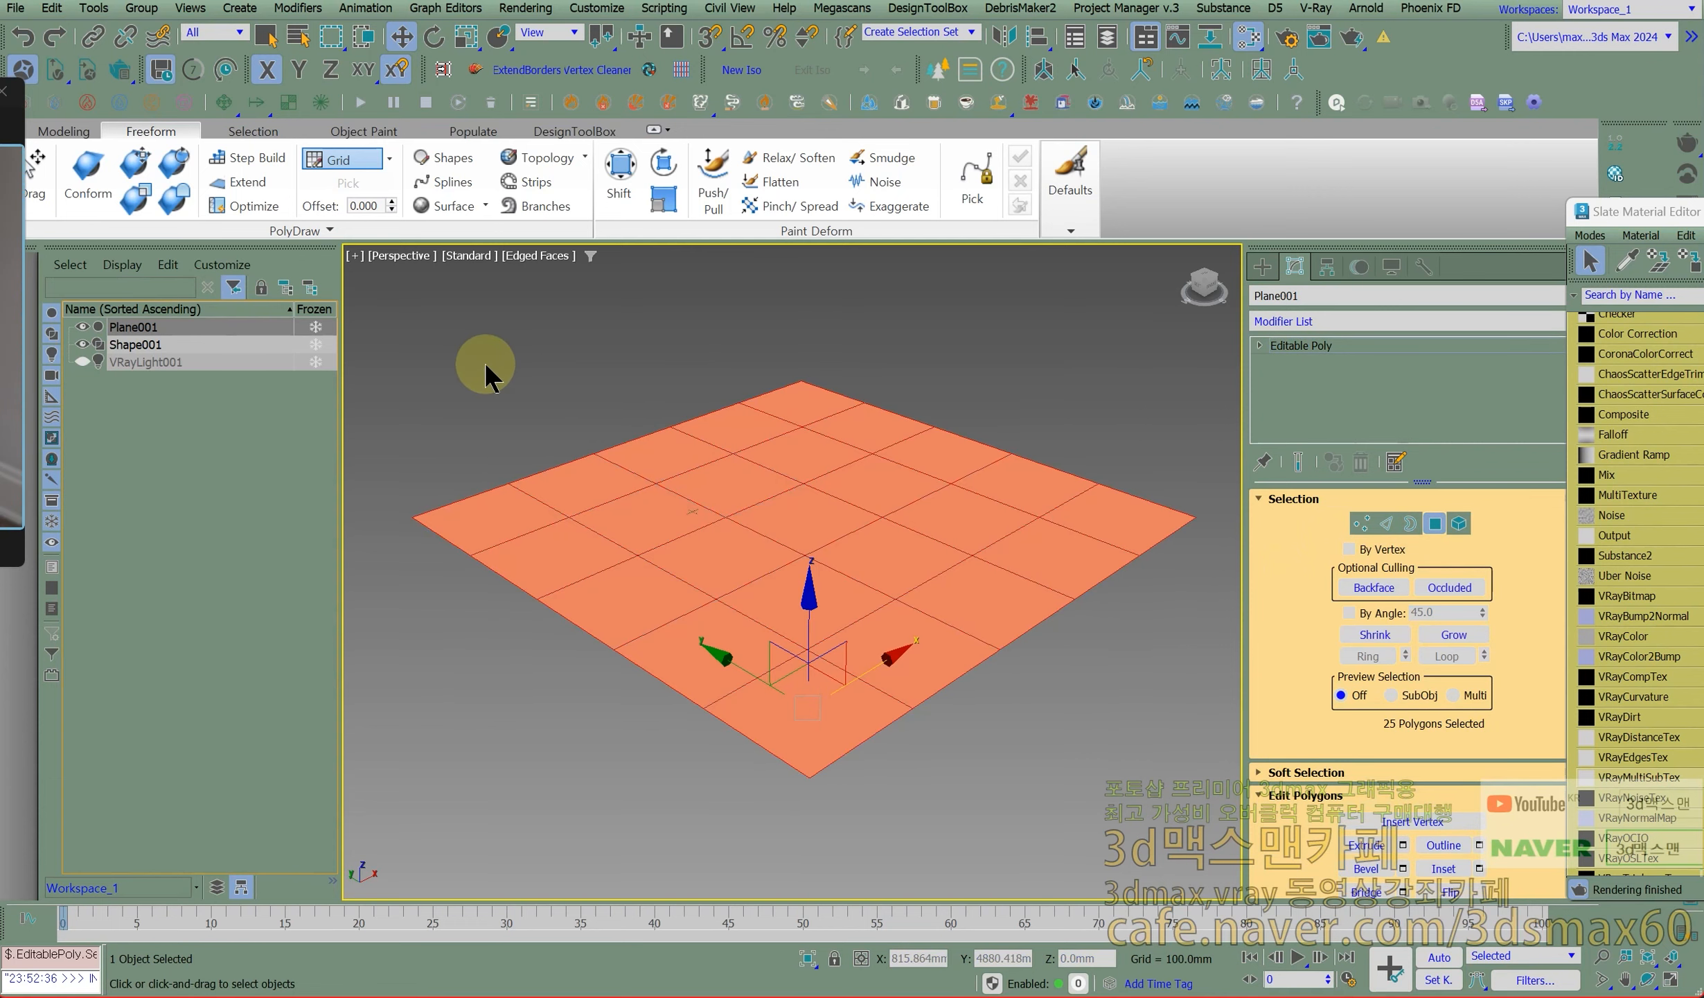
left_click(264, 124)
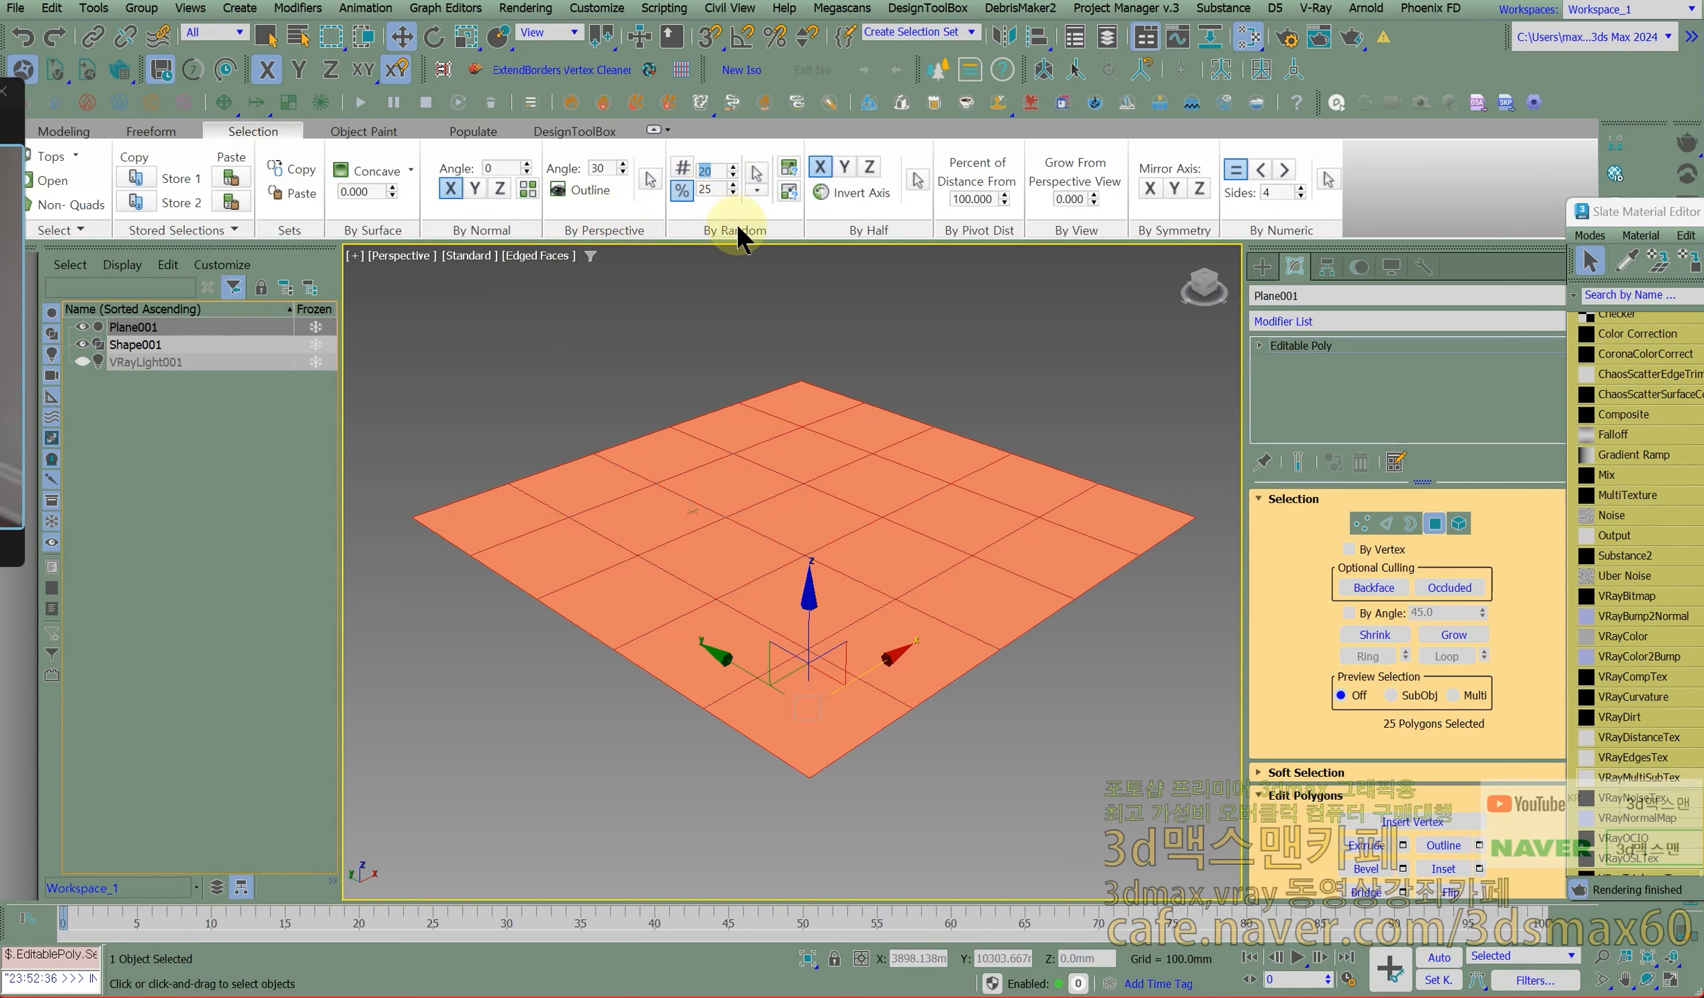
type("50")
key("Return")
left_click(715, 195)
type("50")
key("Return")
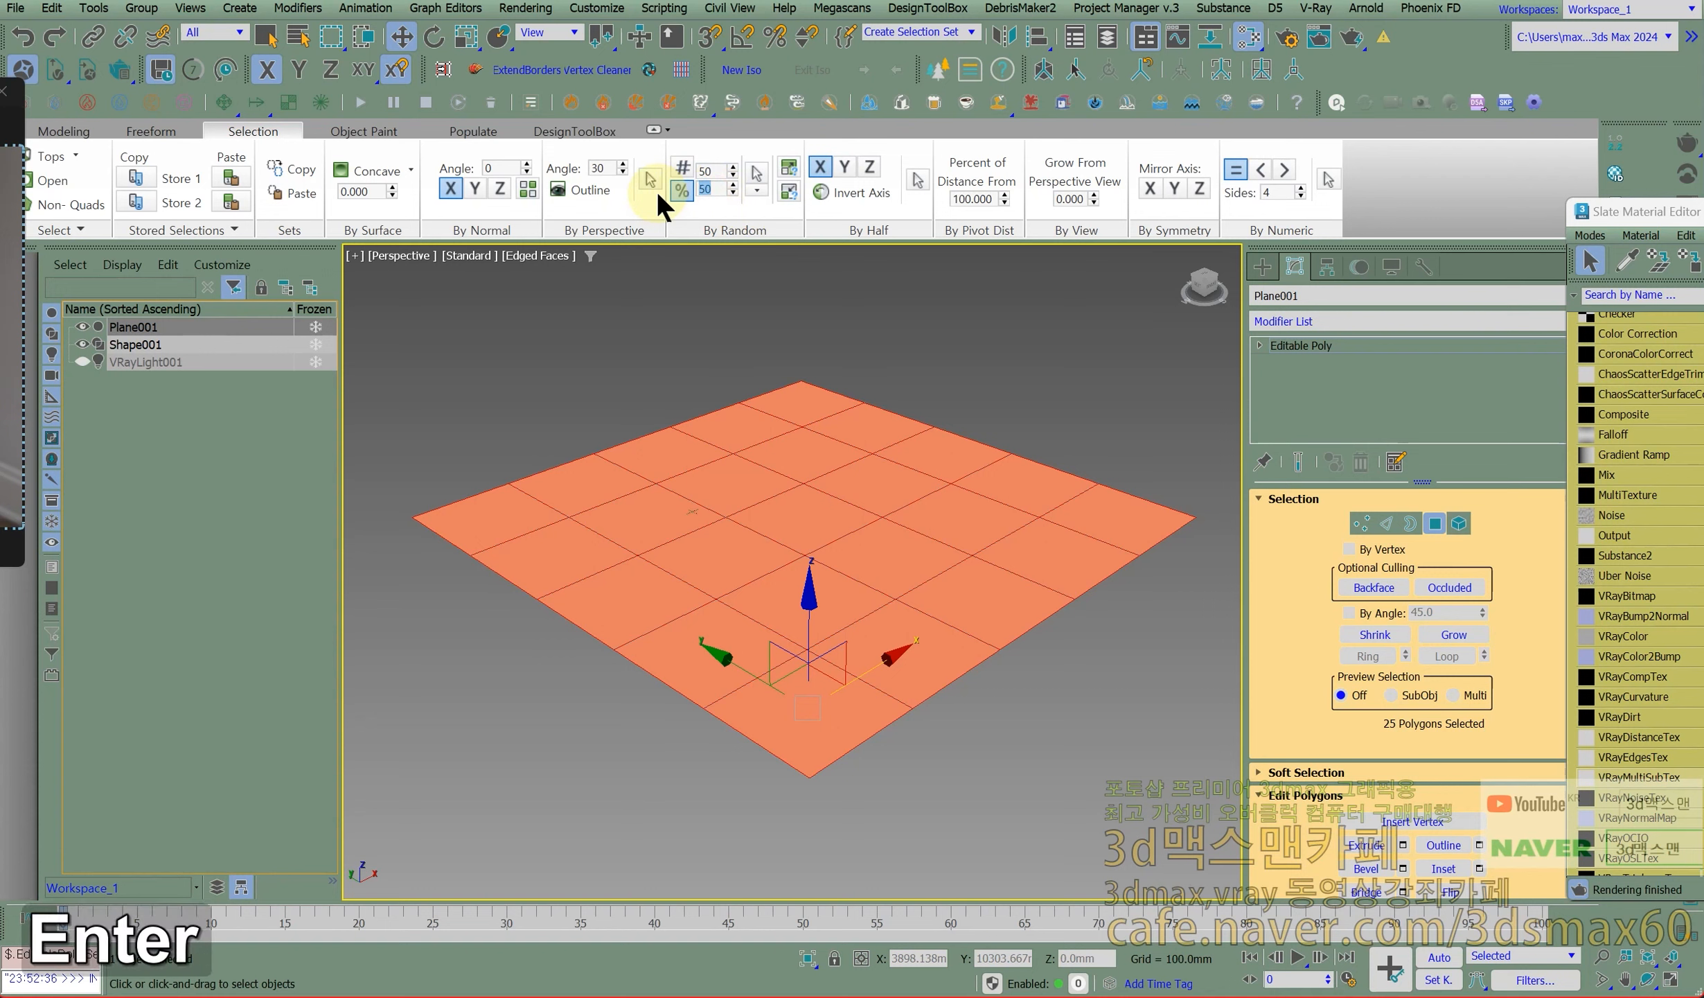
left_click(755, 172)
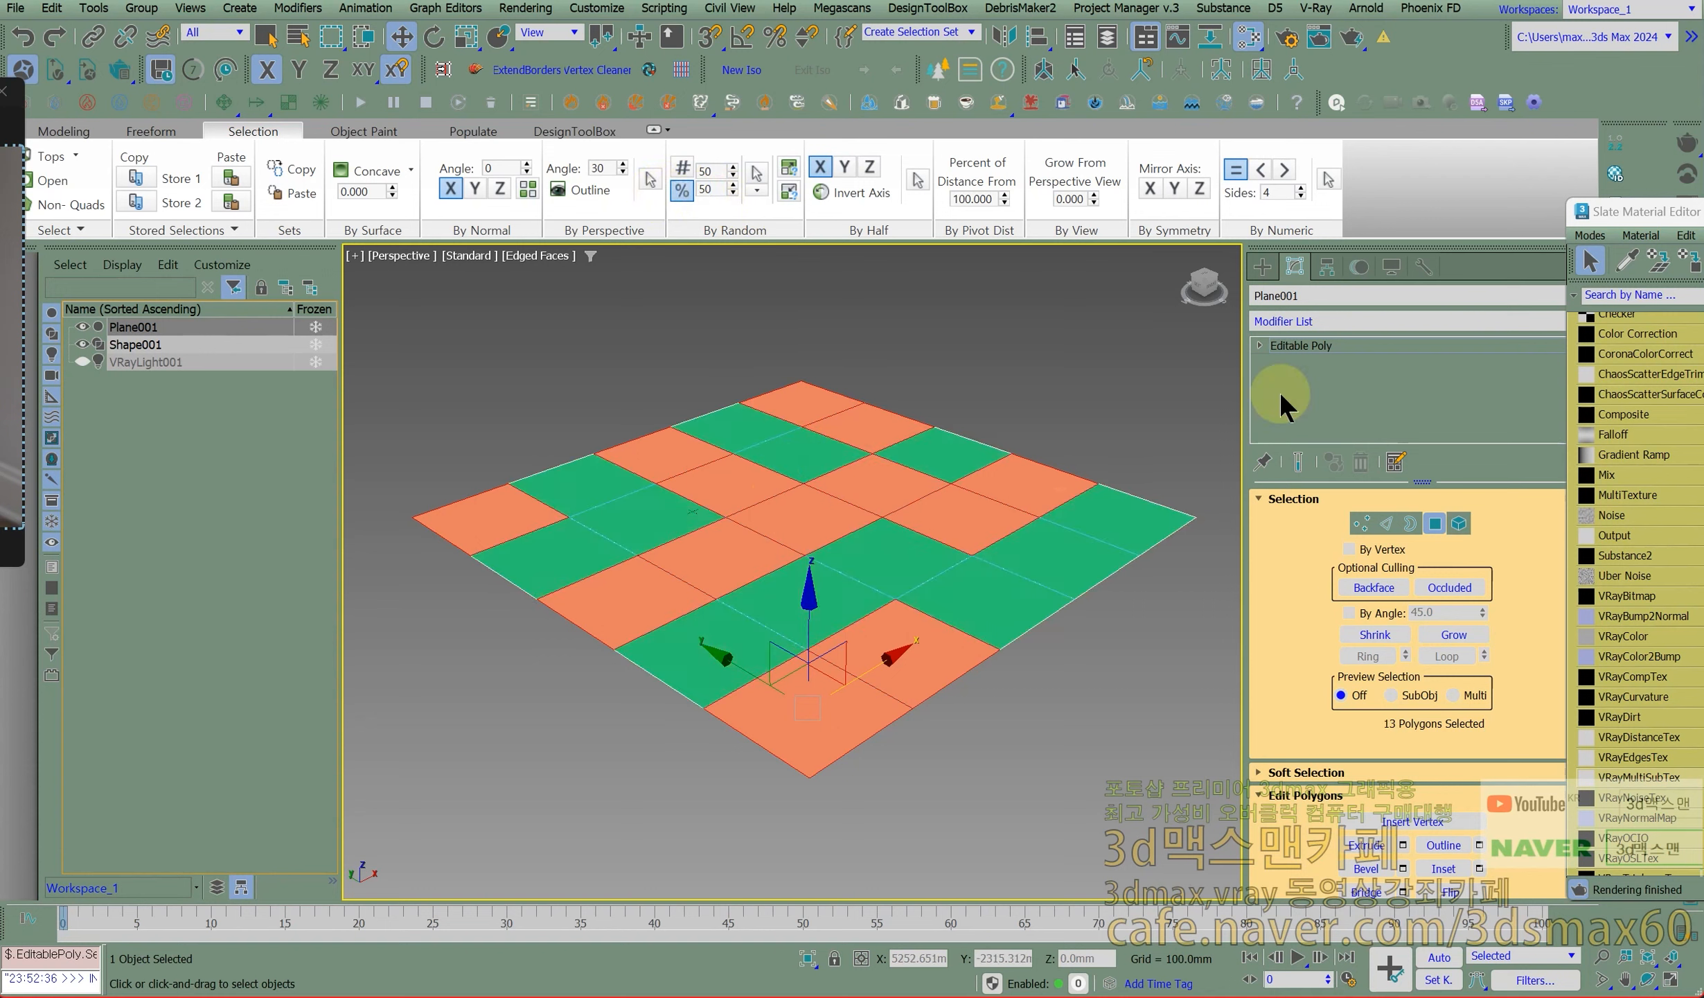
Run randommatids_0.mse on the selected polygons, assigning random IDs from 1 to 3 by polygon without creating multi-materials, and close the script.
left_click(1703, 211)
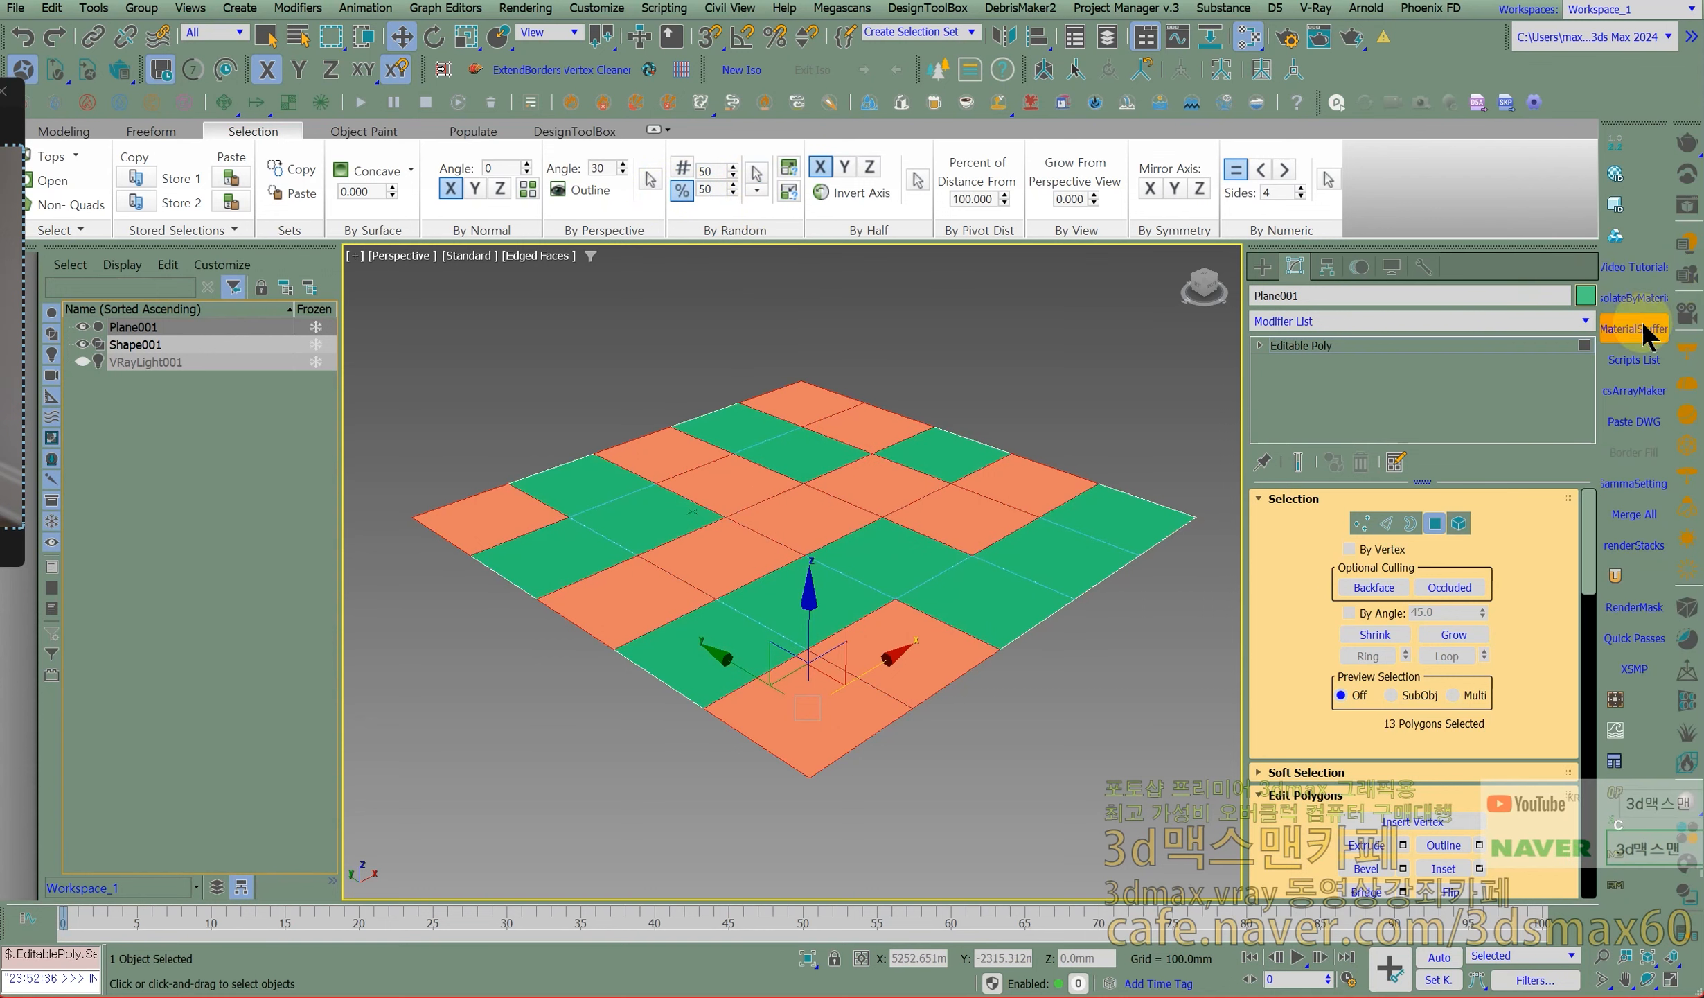
left_click(1634, 358)
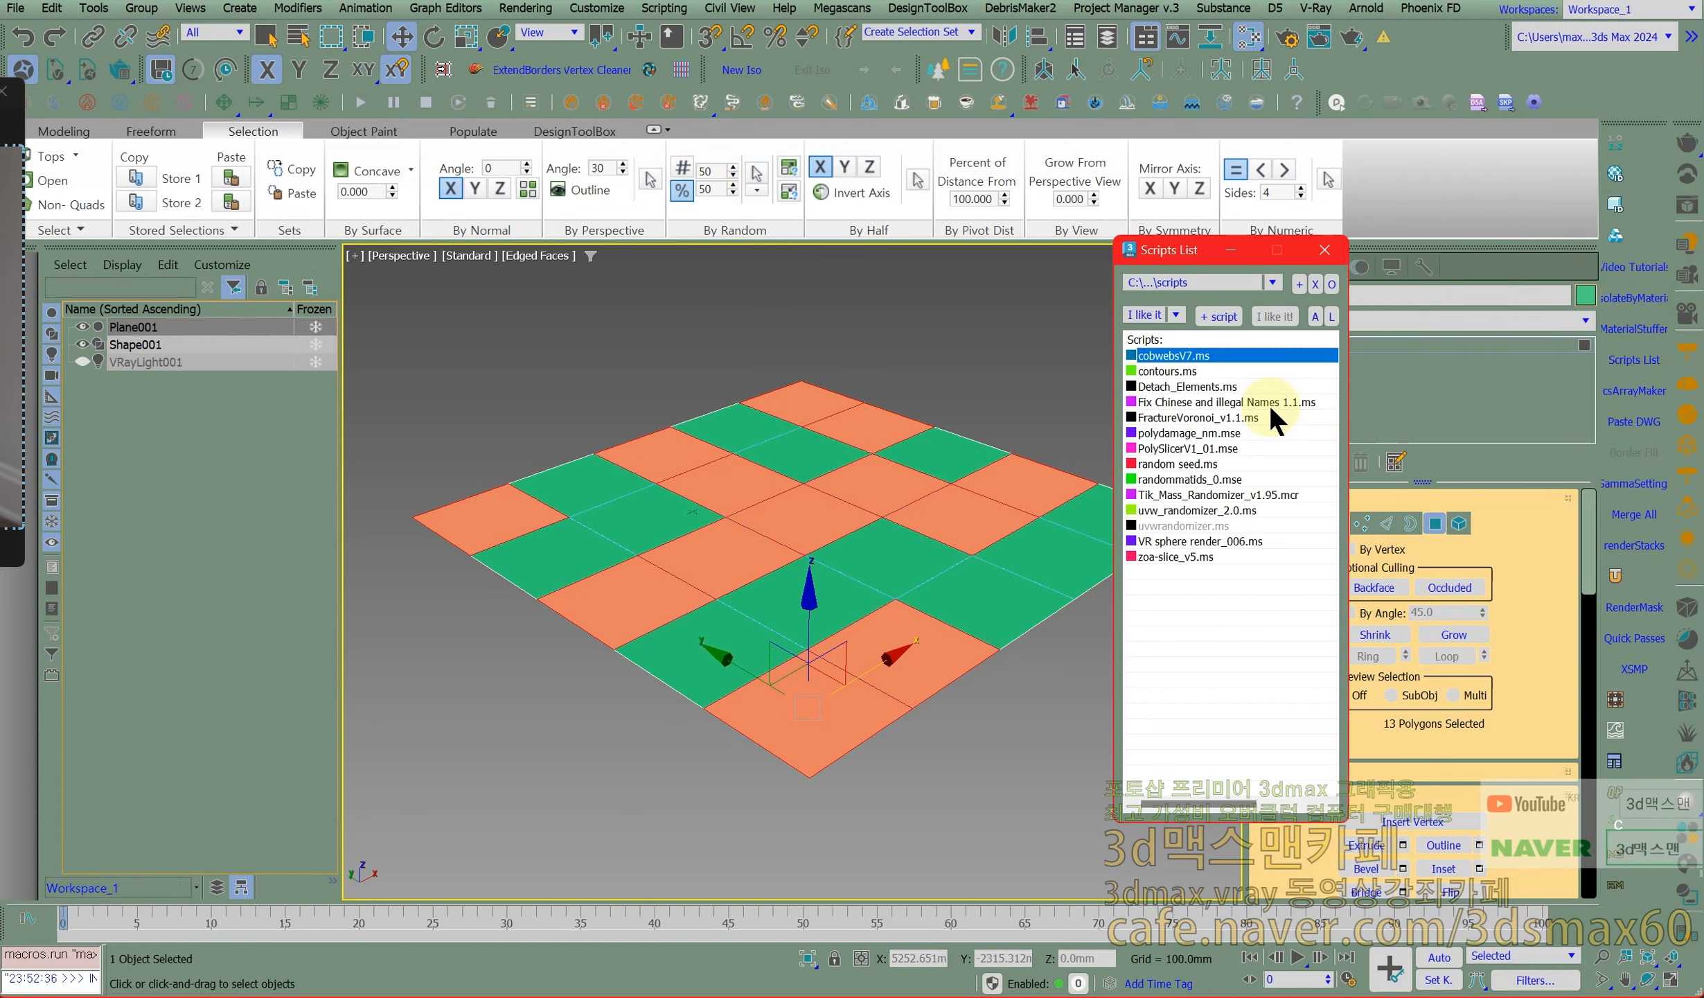
double_click(1206, 479)
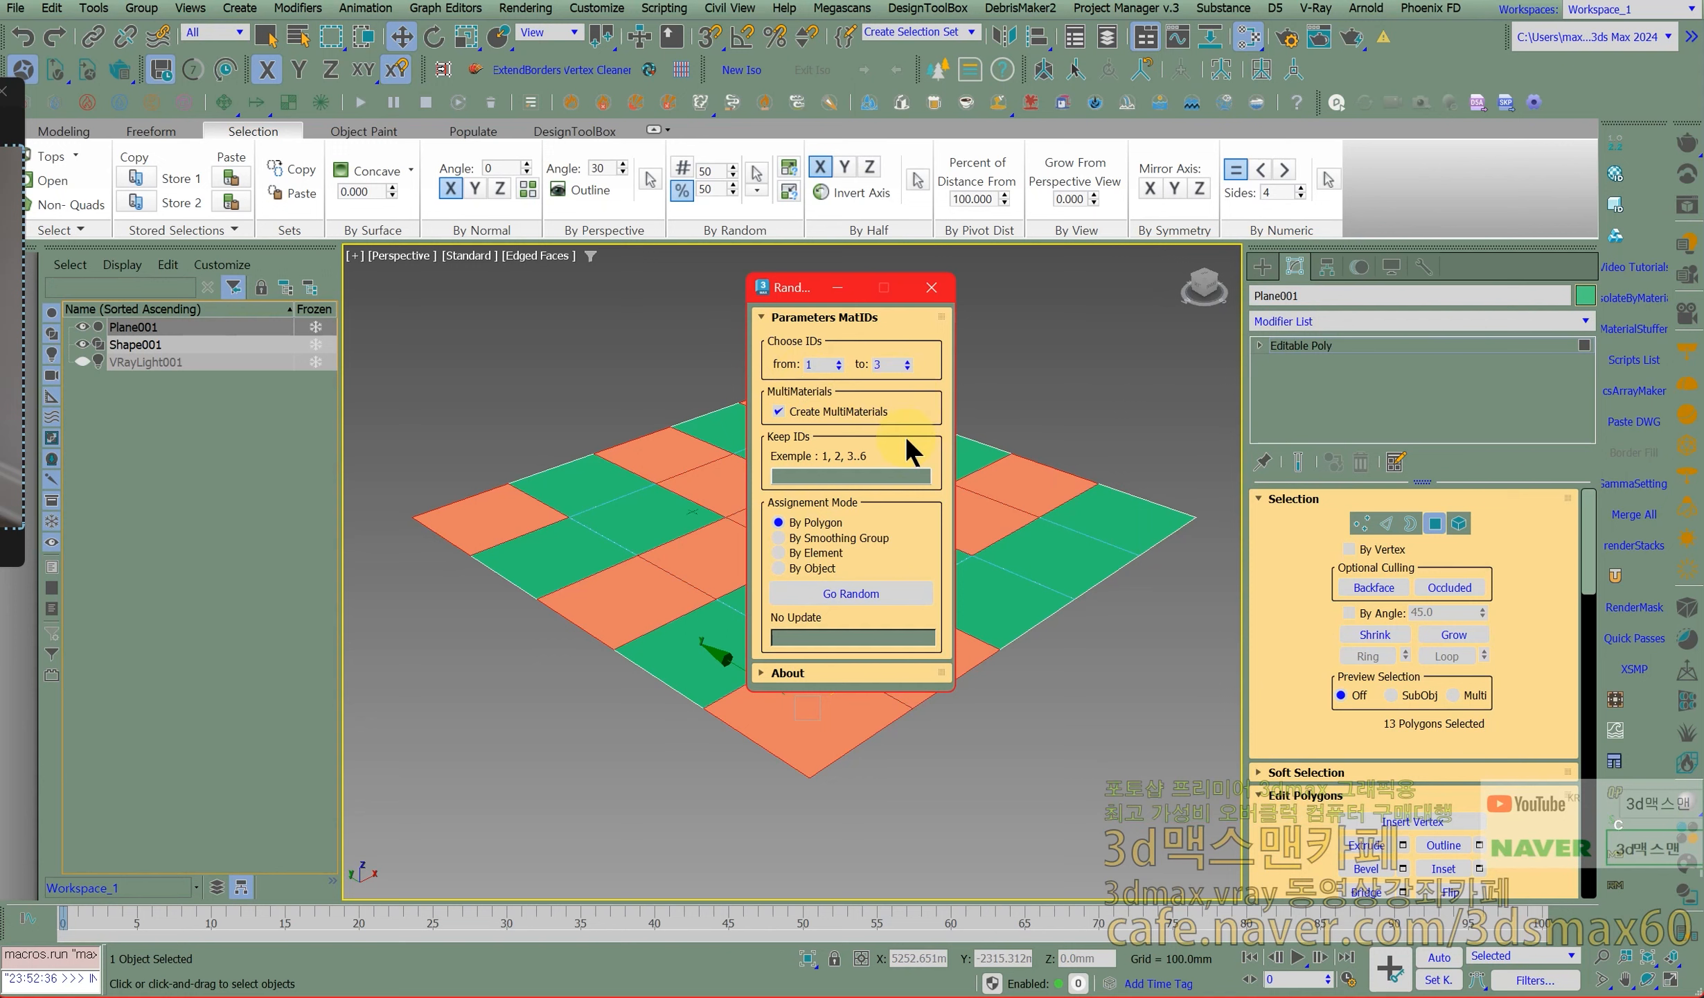
left_click(871, 590)
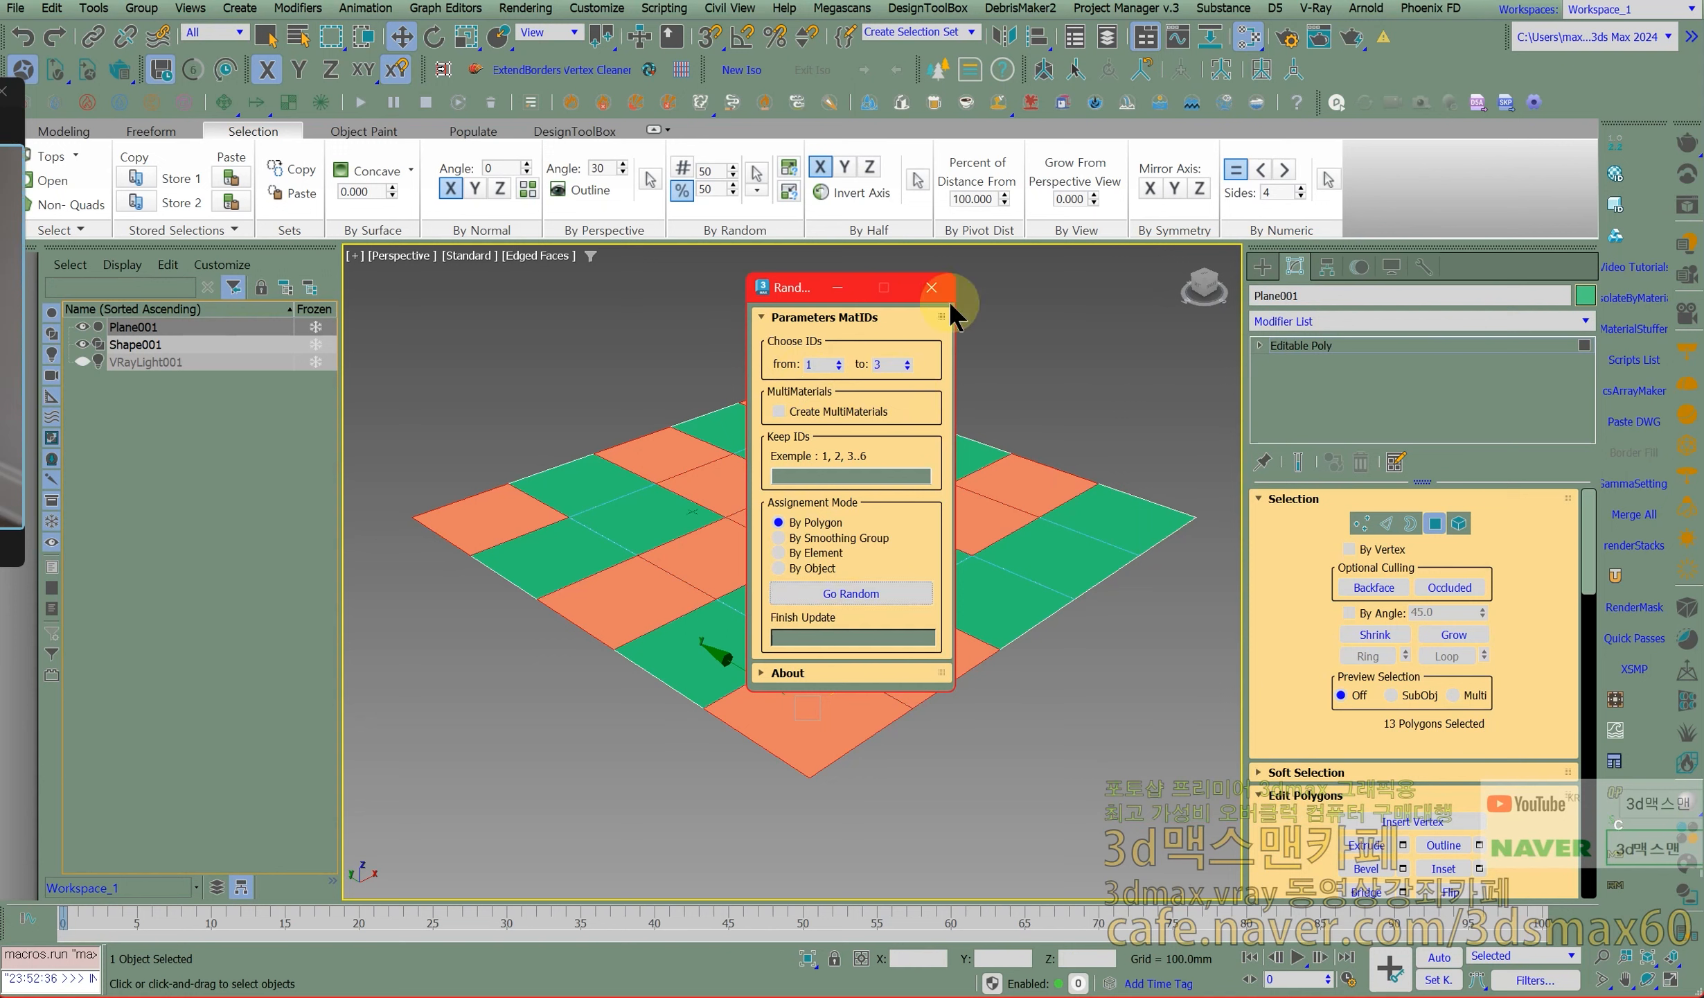
left_click(936, 287)
Invert the polygon selection and run the randommatids_0.mse script again.
key("ctrl+i")
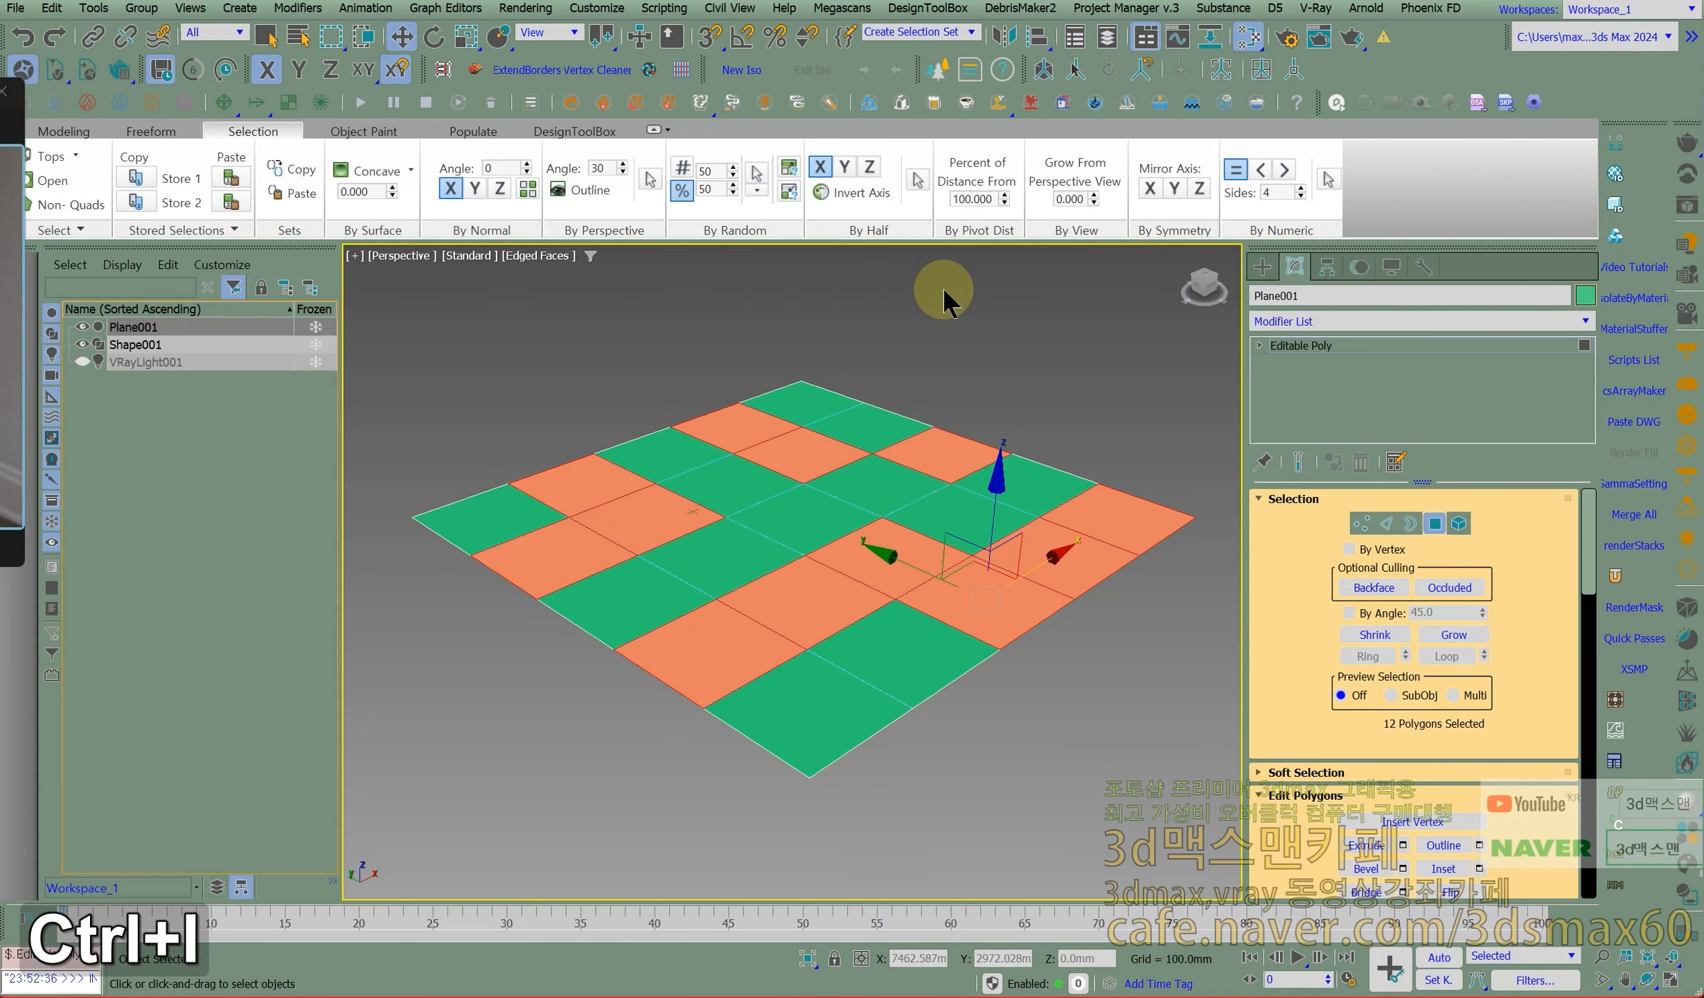
left_click(1621, 358)
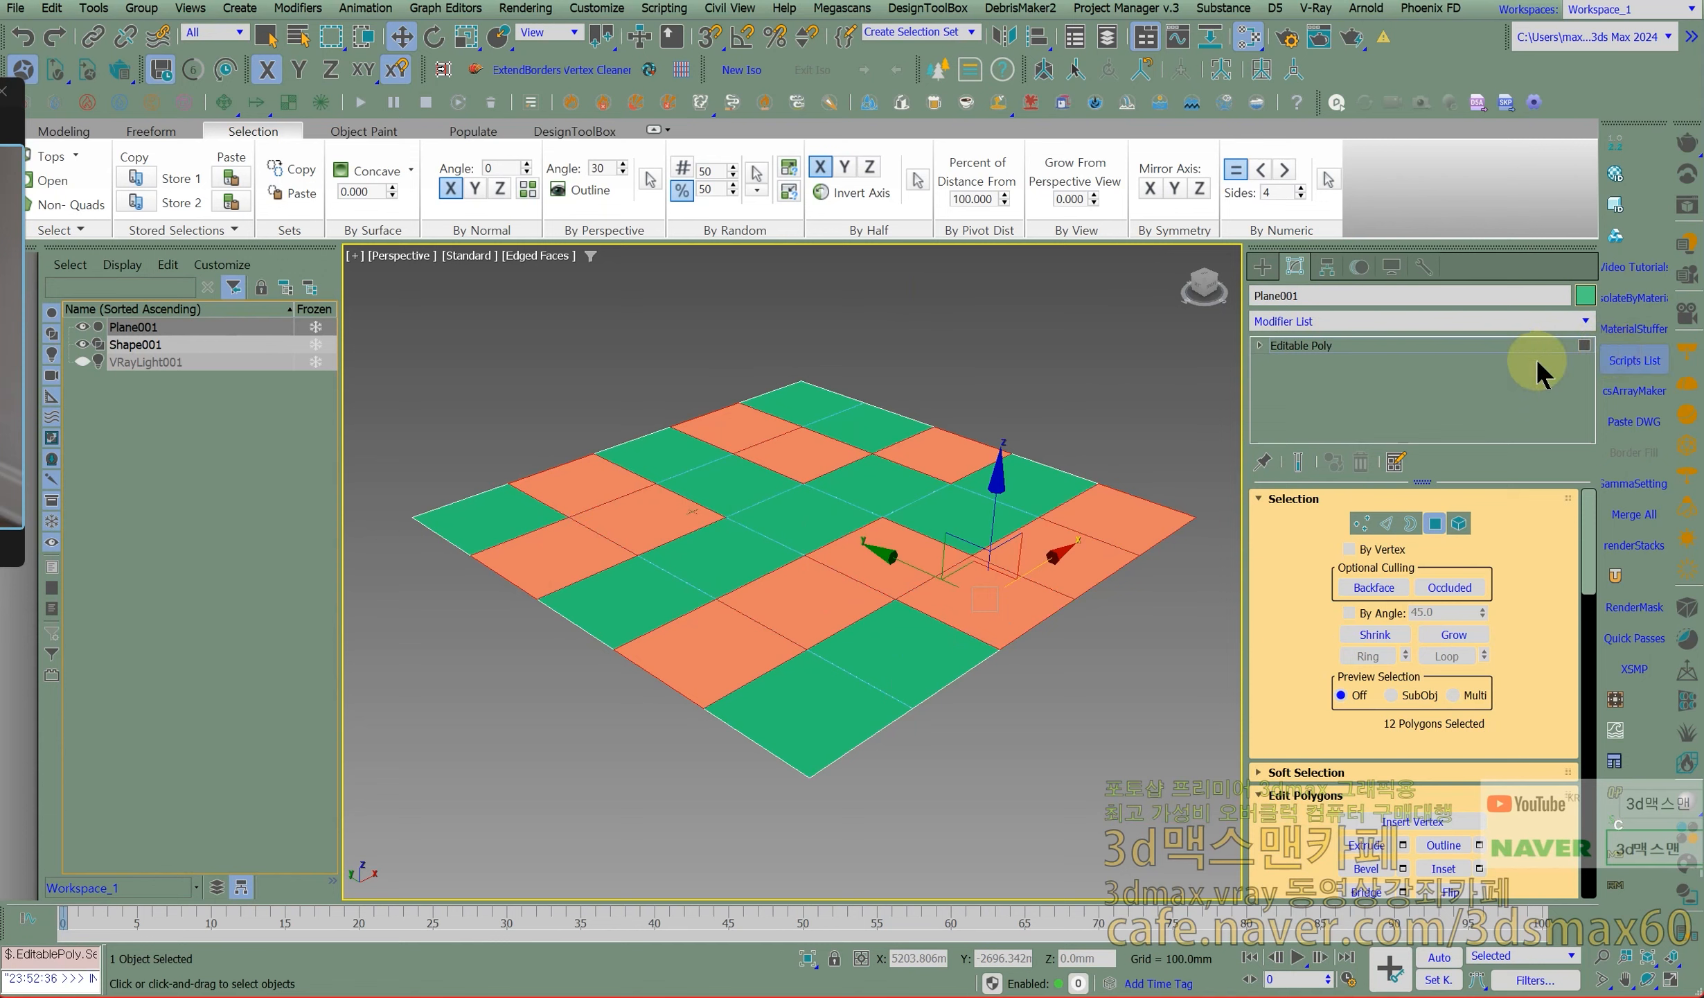
double_click(1207, 478)
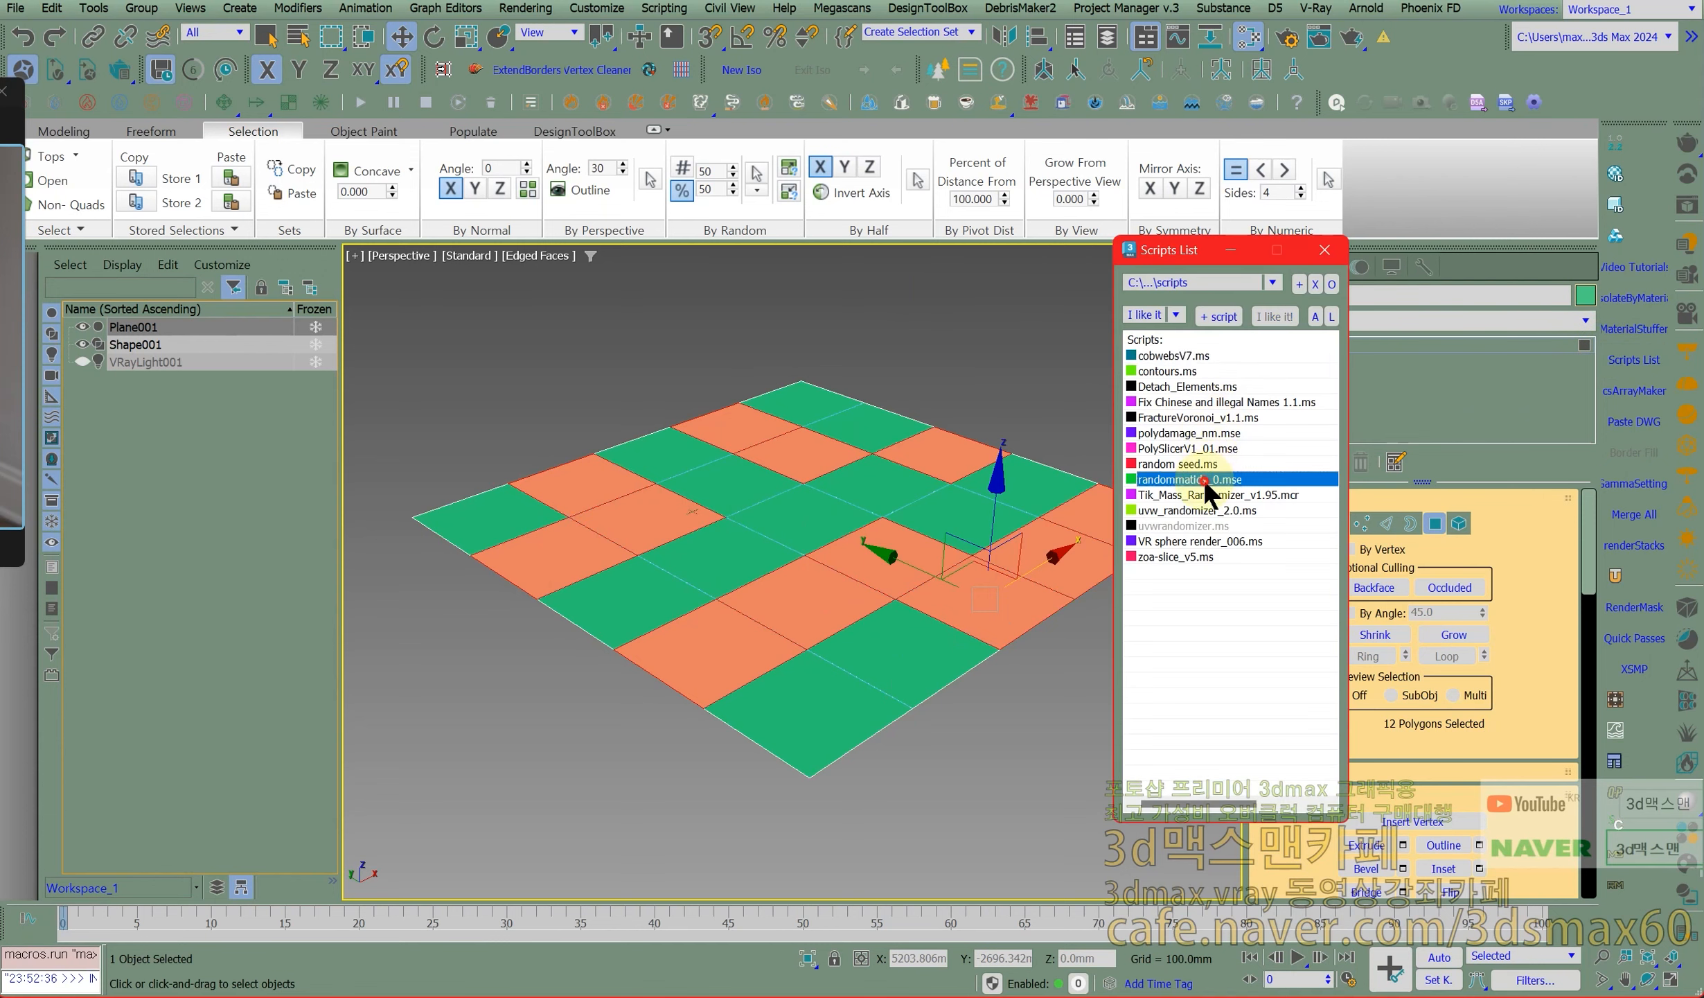
Assign random material IDs from 4 to 6 by polygon without creating multi-materials, close the script and leave polygon editing.
double_click(818, 364)
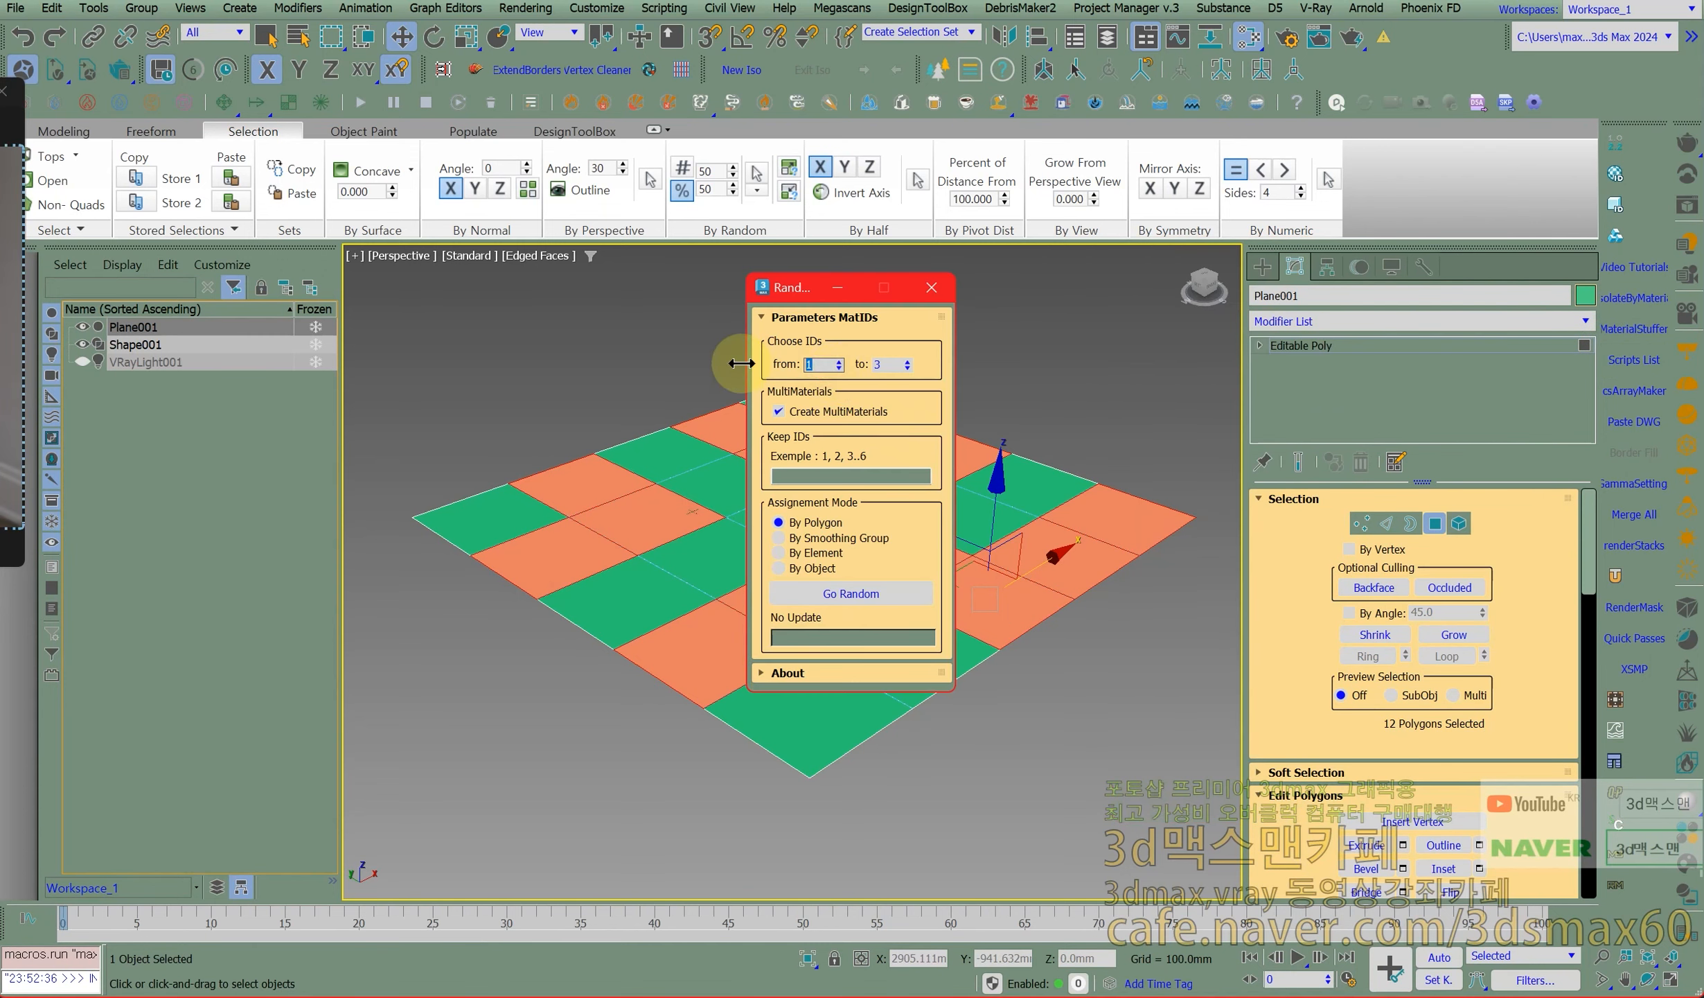
type("4")
double_click(885, 365)
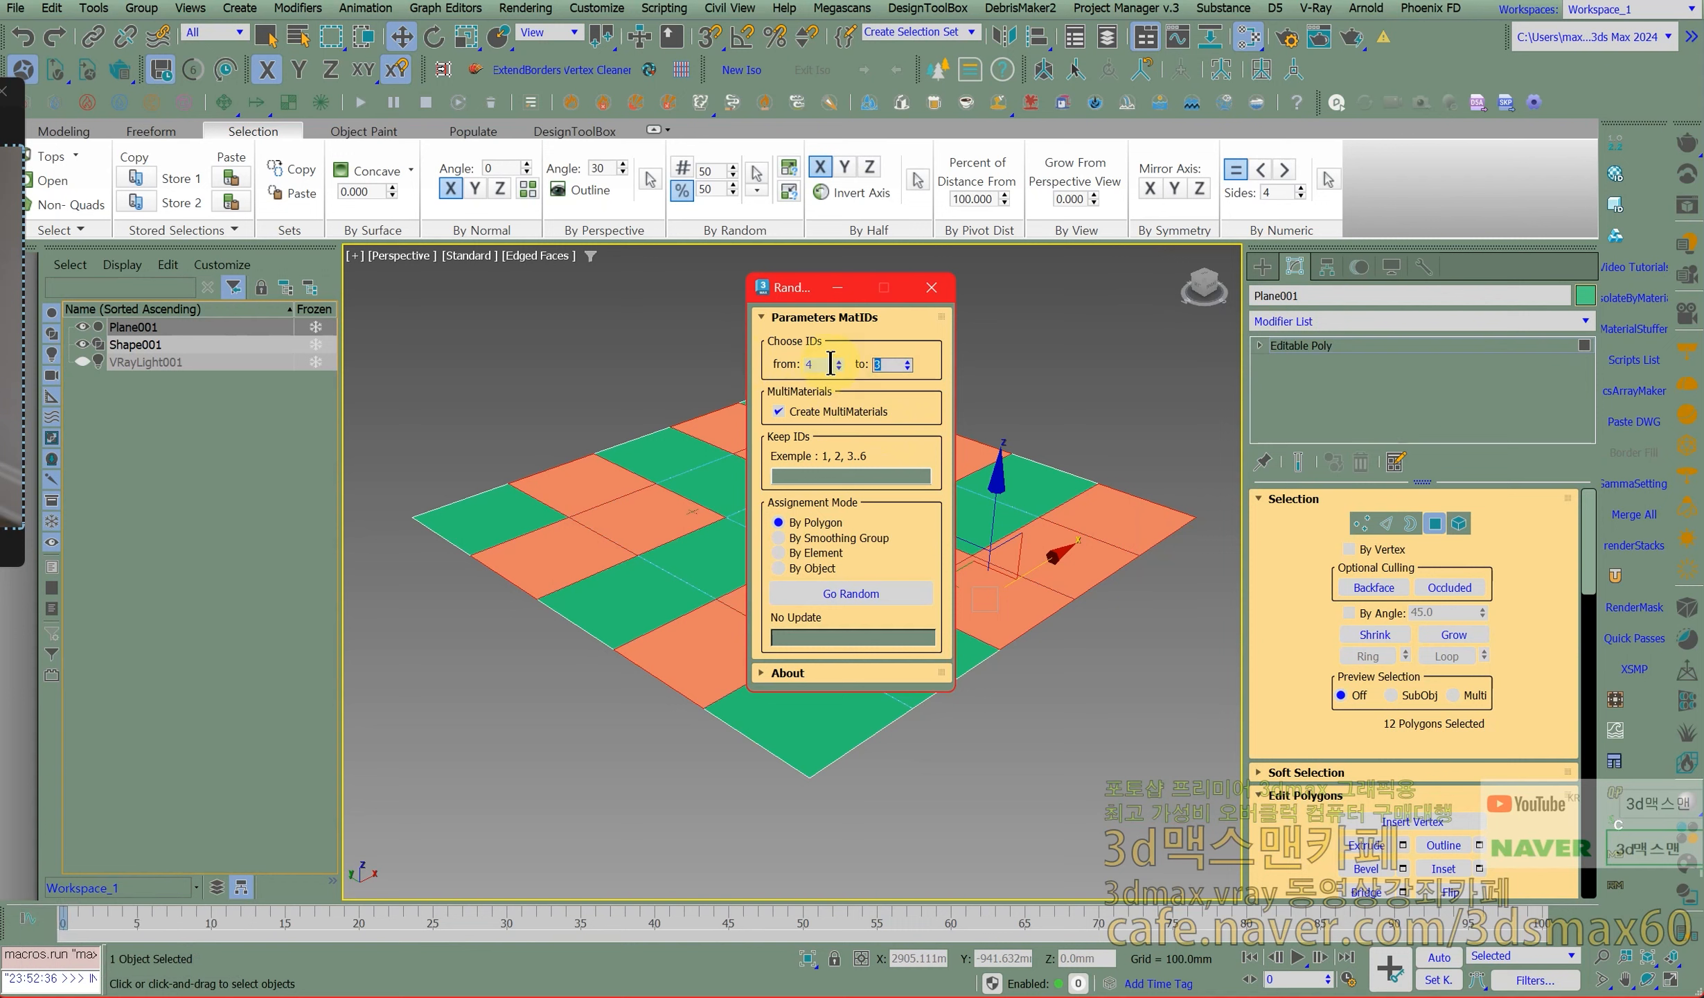
type("6")
left_click(809, 410)
left_click(839, 584)
left_click(933, 286)
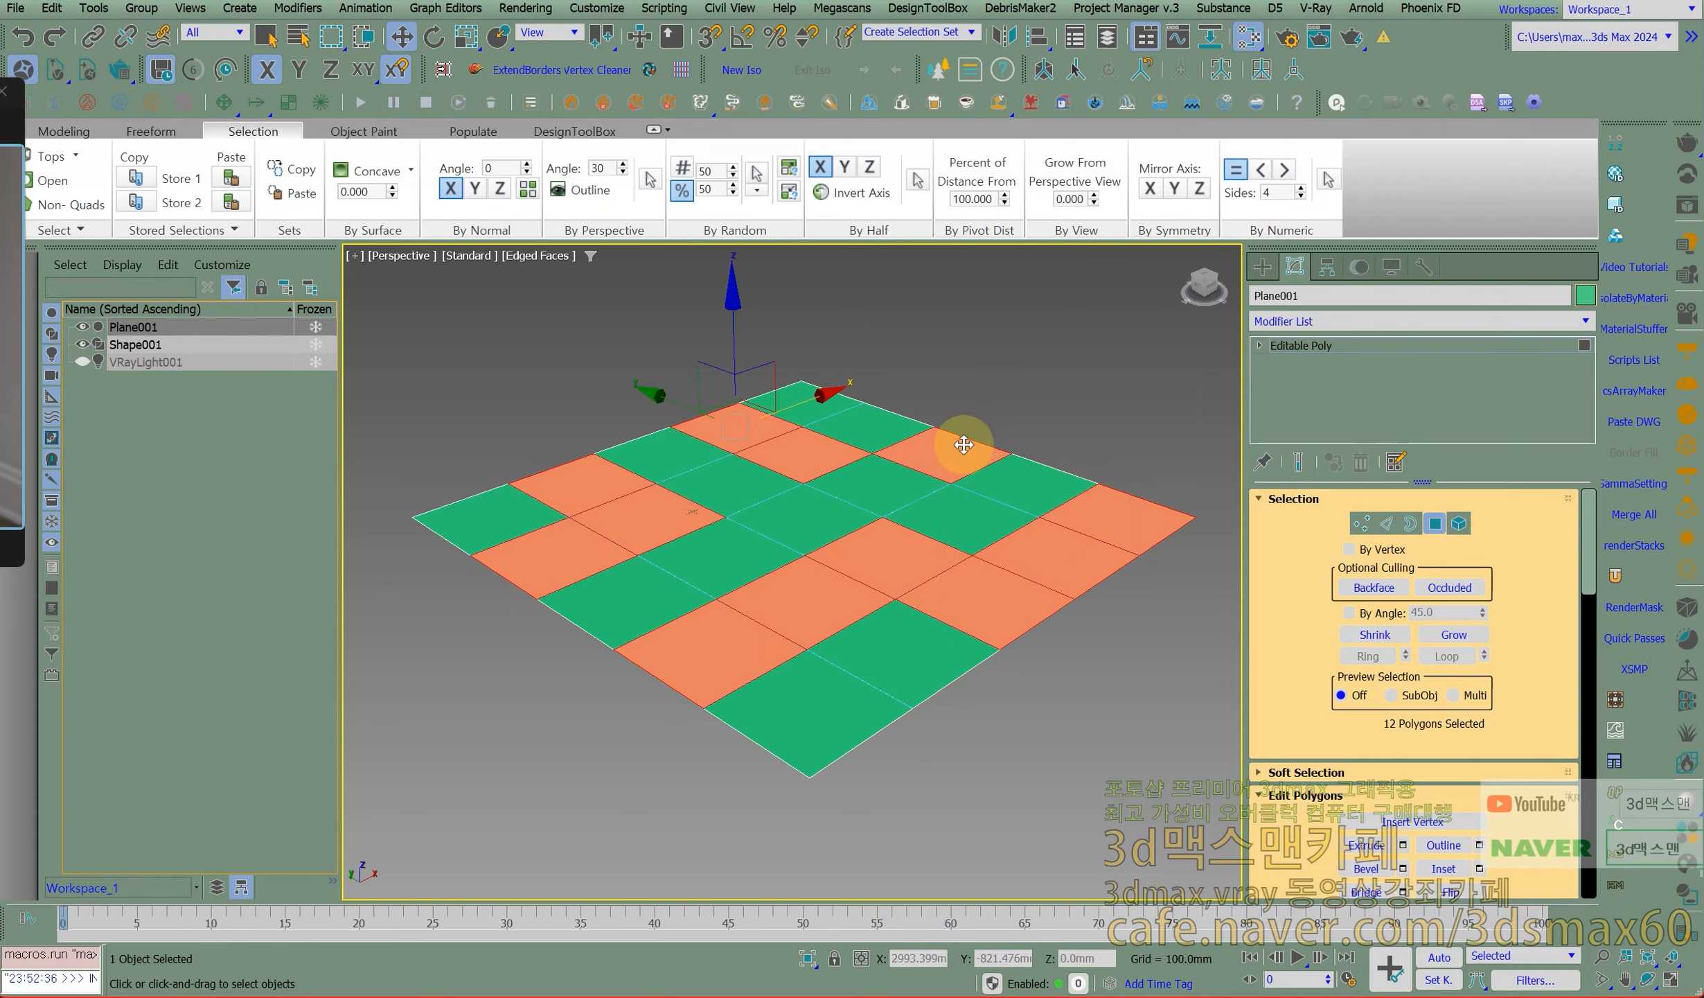
left_click(991, 424)
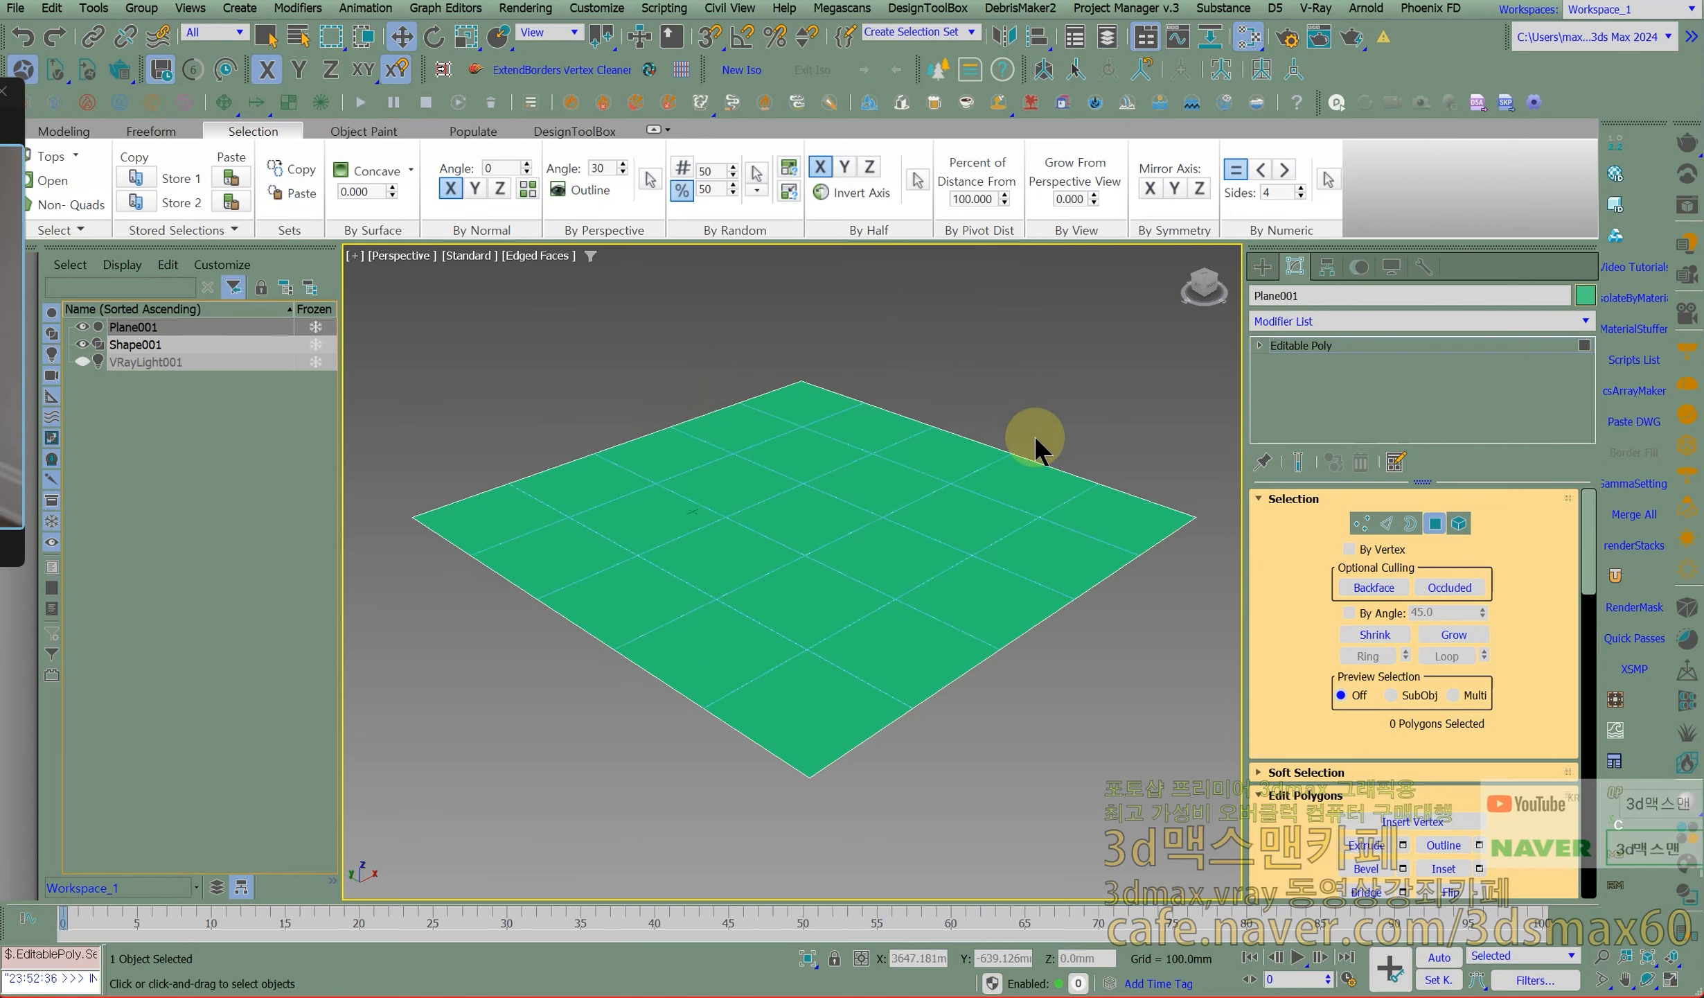
left_click(1438, 520)
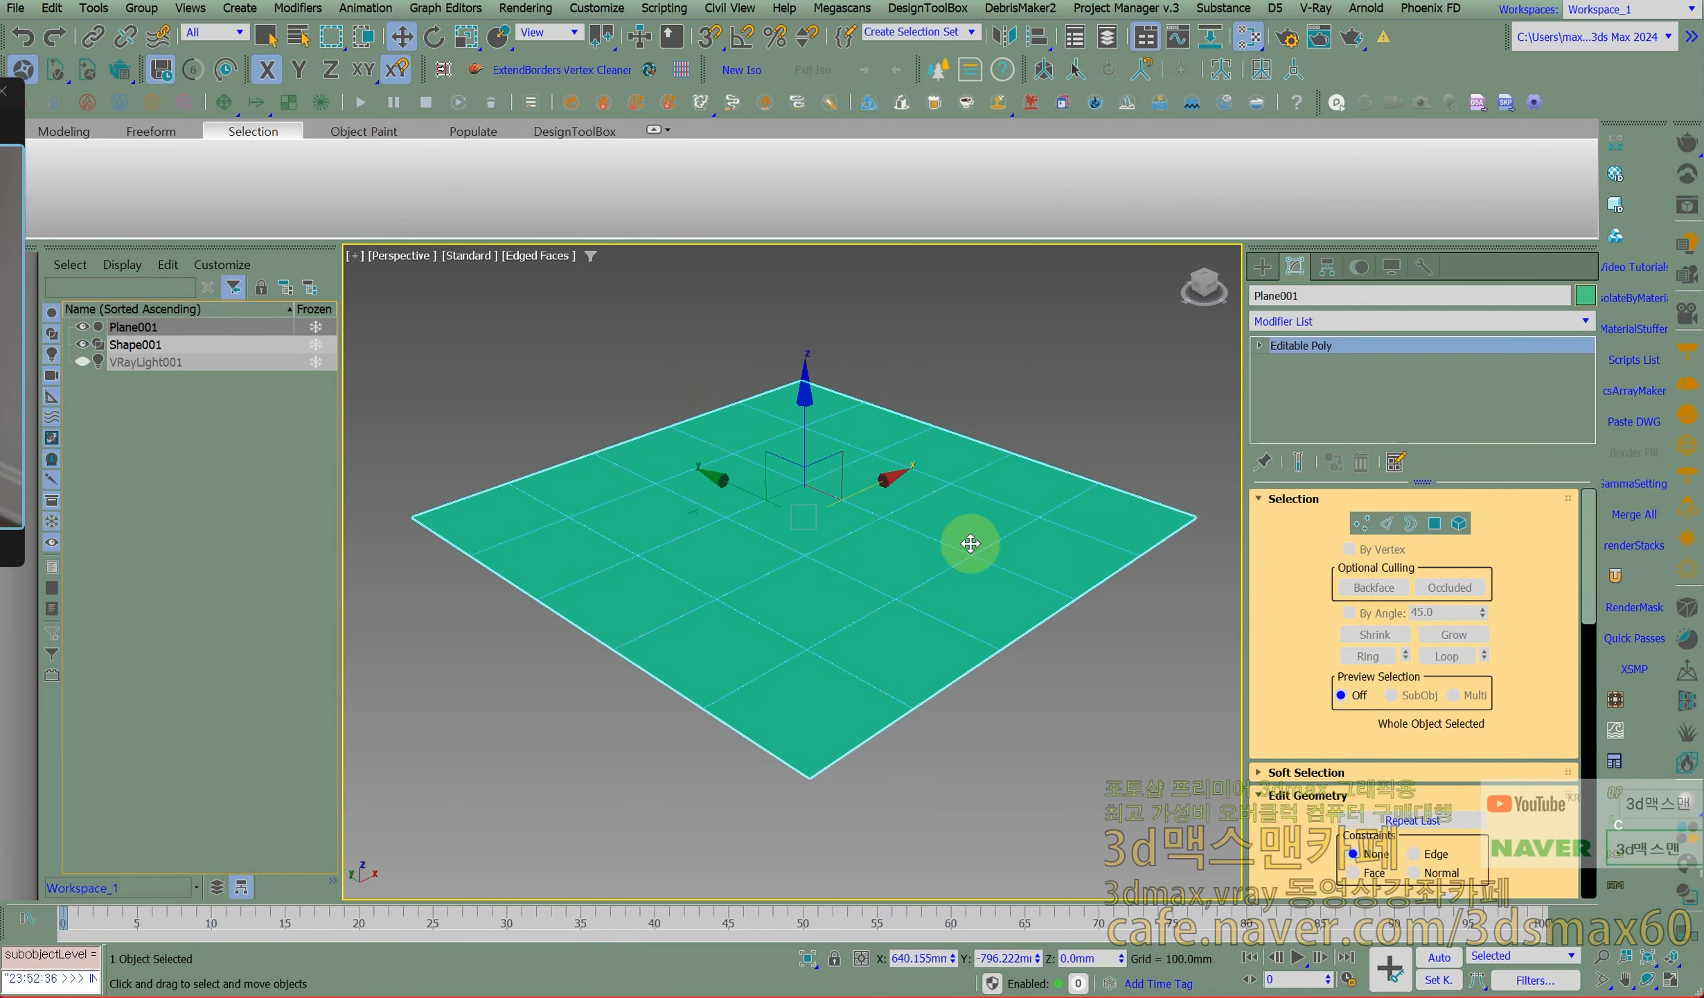
Set the VRayMultiSubTex map to 6 slots in the Slate Material Editor and move the VRayNormalMap node further below it.
key("m")
middle_click_drag(976, 384, 1062, 439)
left_click_drag(1063, 440, 1071, 419)
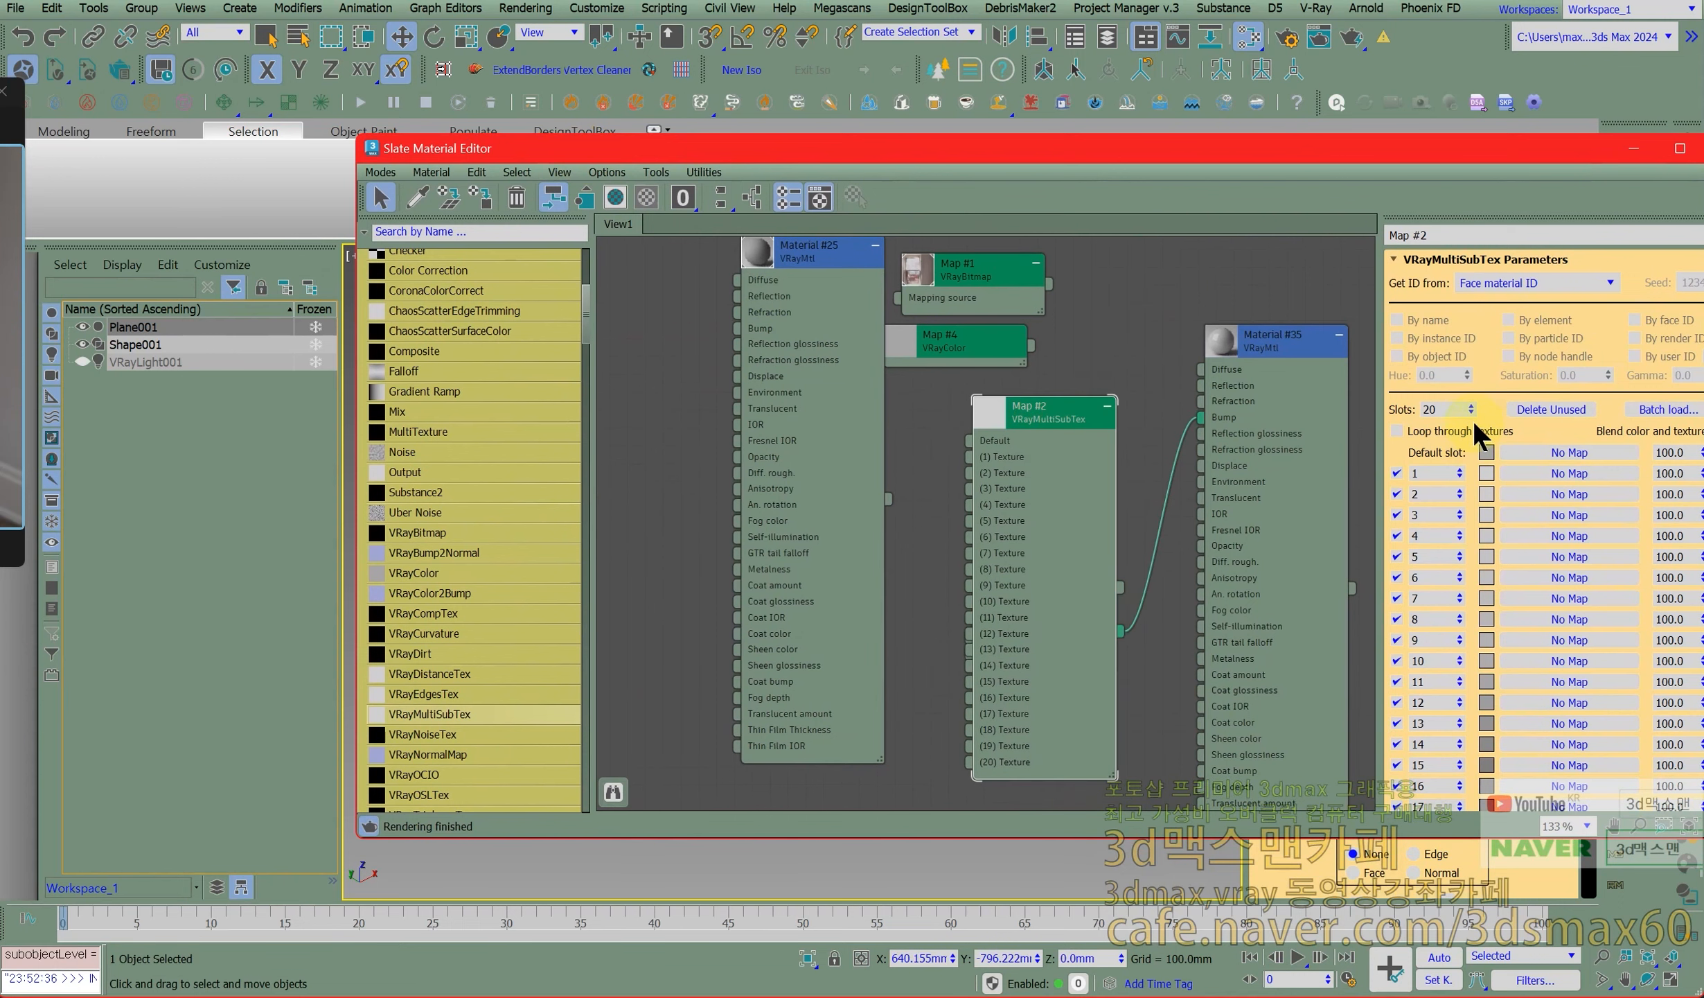
type("6")
key("Return")
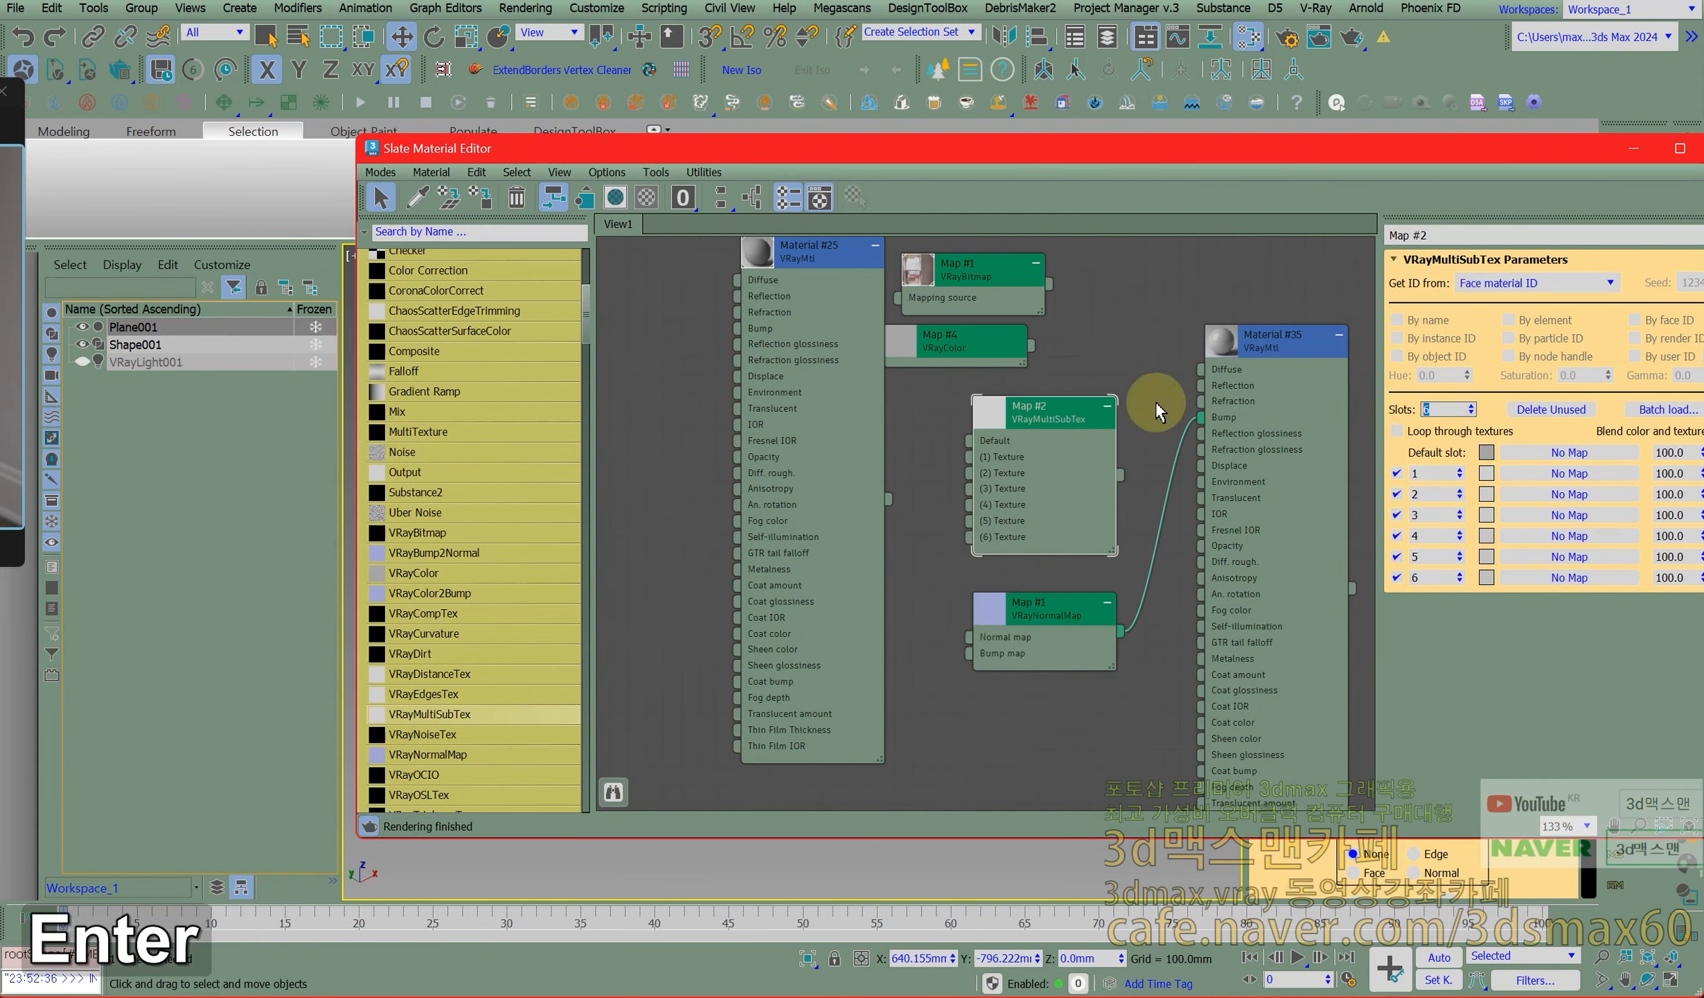
left_click_drag(1040, 618, 1087, 703)
Open the batch loading of the VRayMultiSubTex map and start adding images to its slots.
left_click(1043, 415)
left_click(1645, 404)
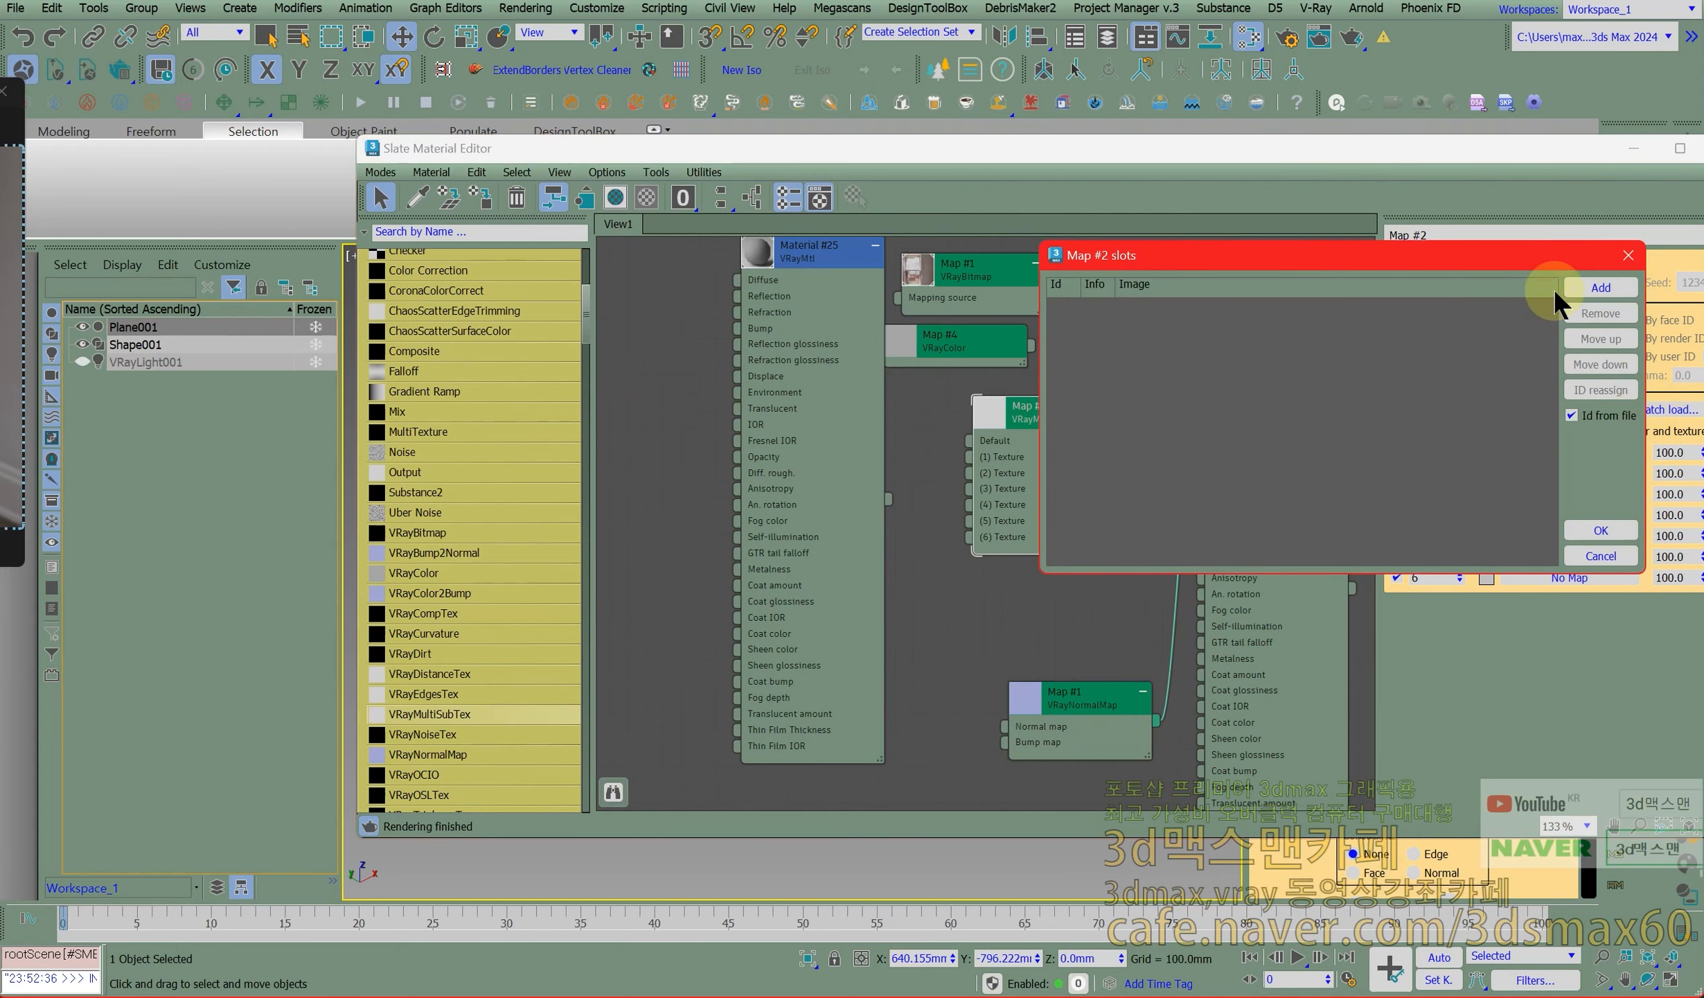
left_click(1603, 284)
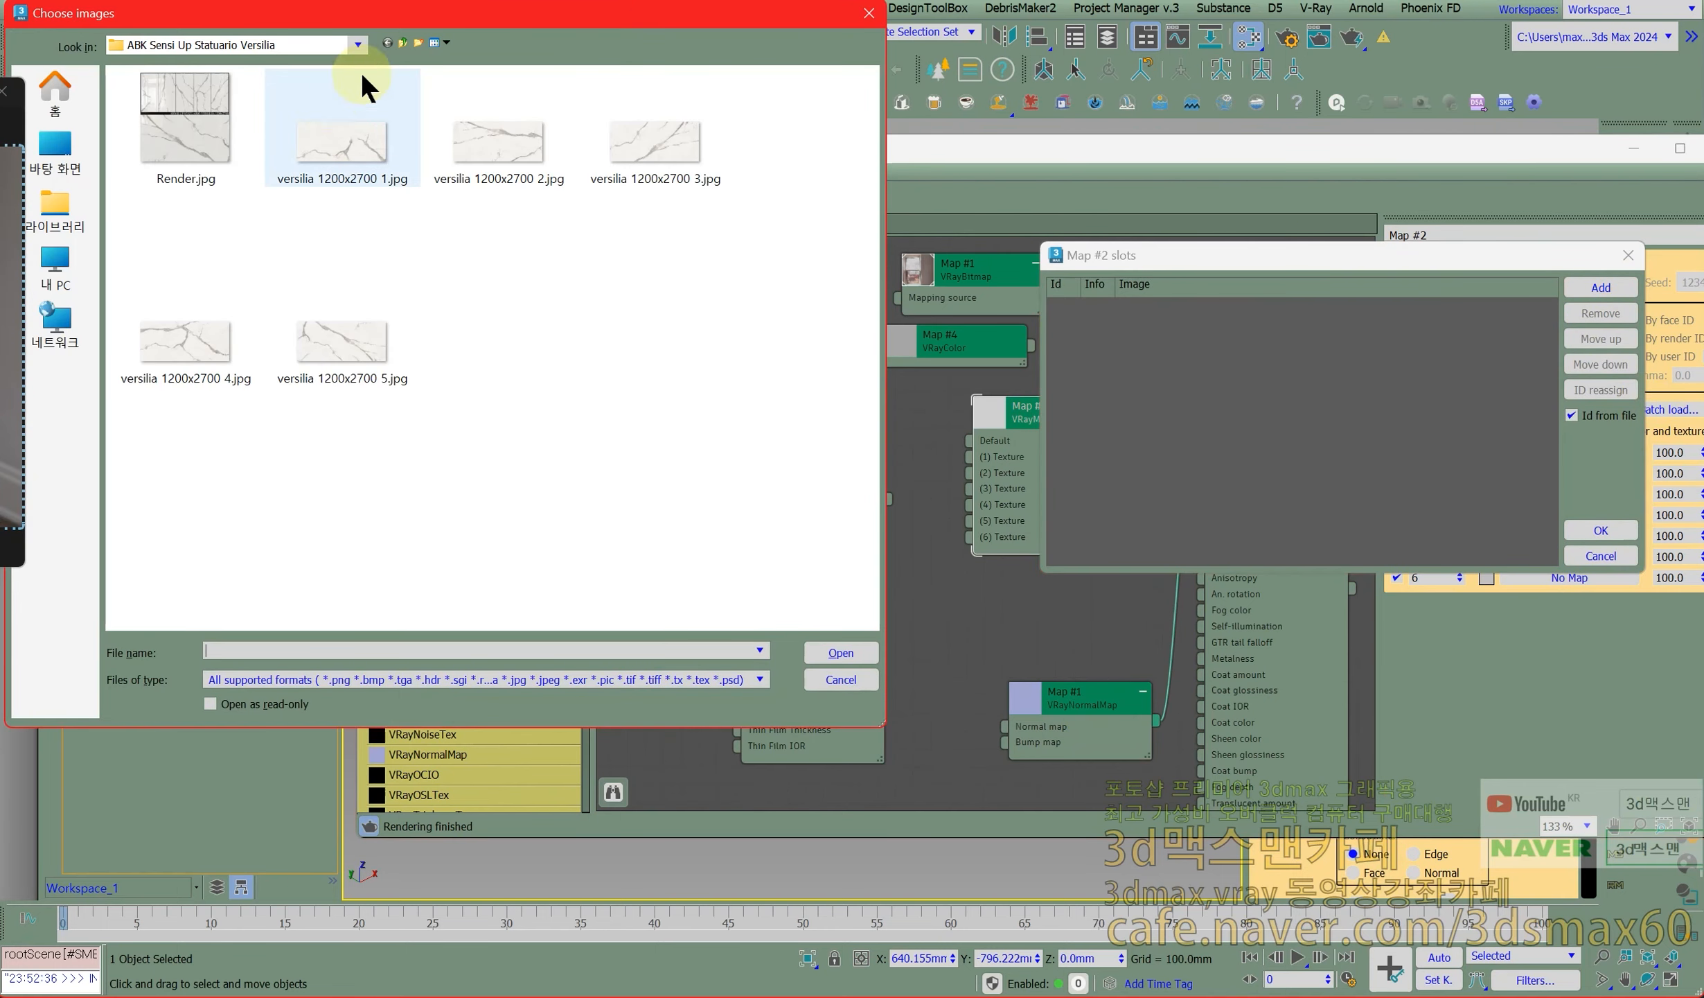
Browse the Marble texture subfolders, including ARIANA LEGEND HAVANA WHITE Set 04 and Calacatta_Pearl, for a suitable set of tile images.
left_click(402, 43)
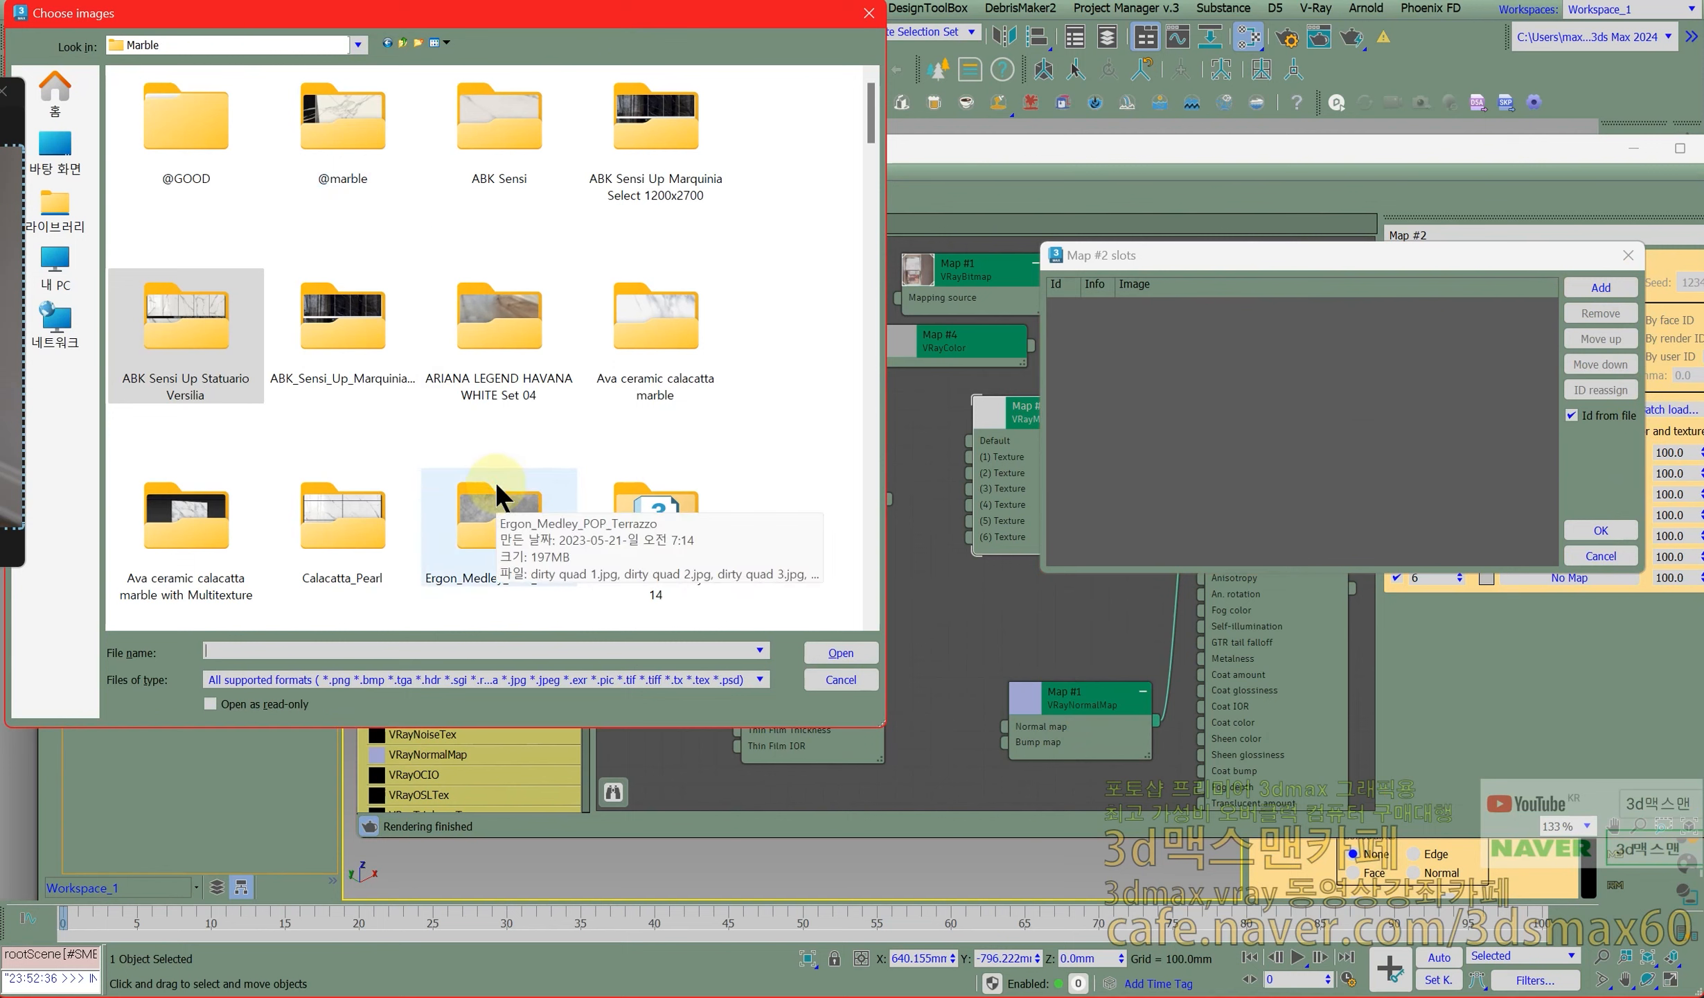
double_click(513, 315)
left_click(190, 142)
double_click(191, 142)
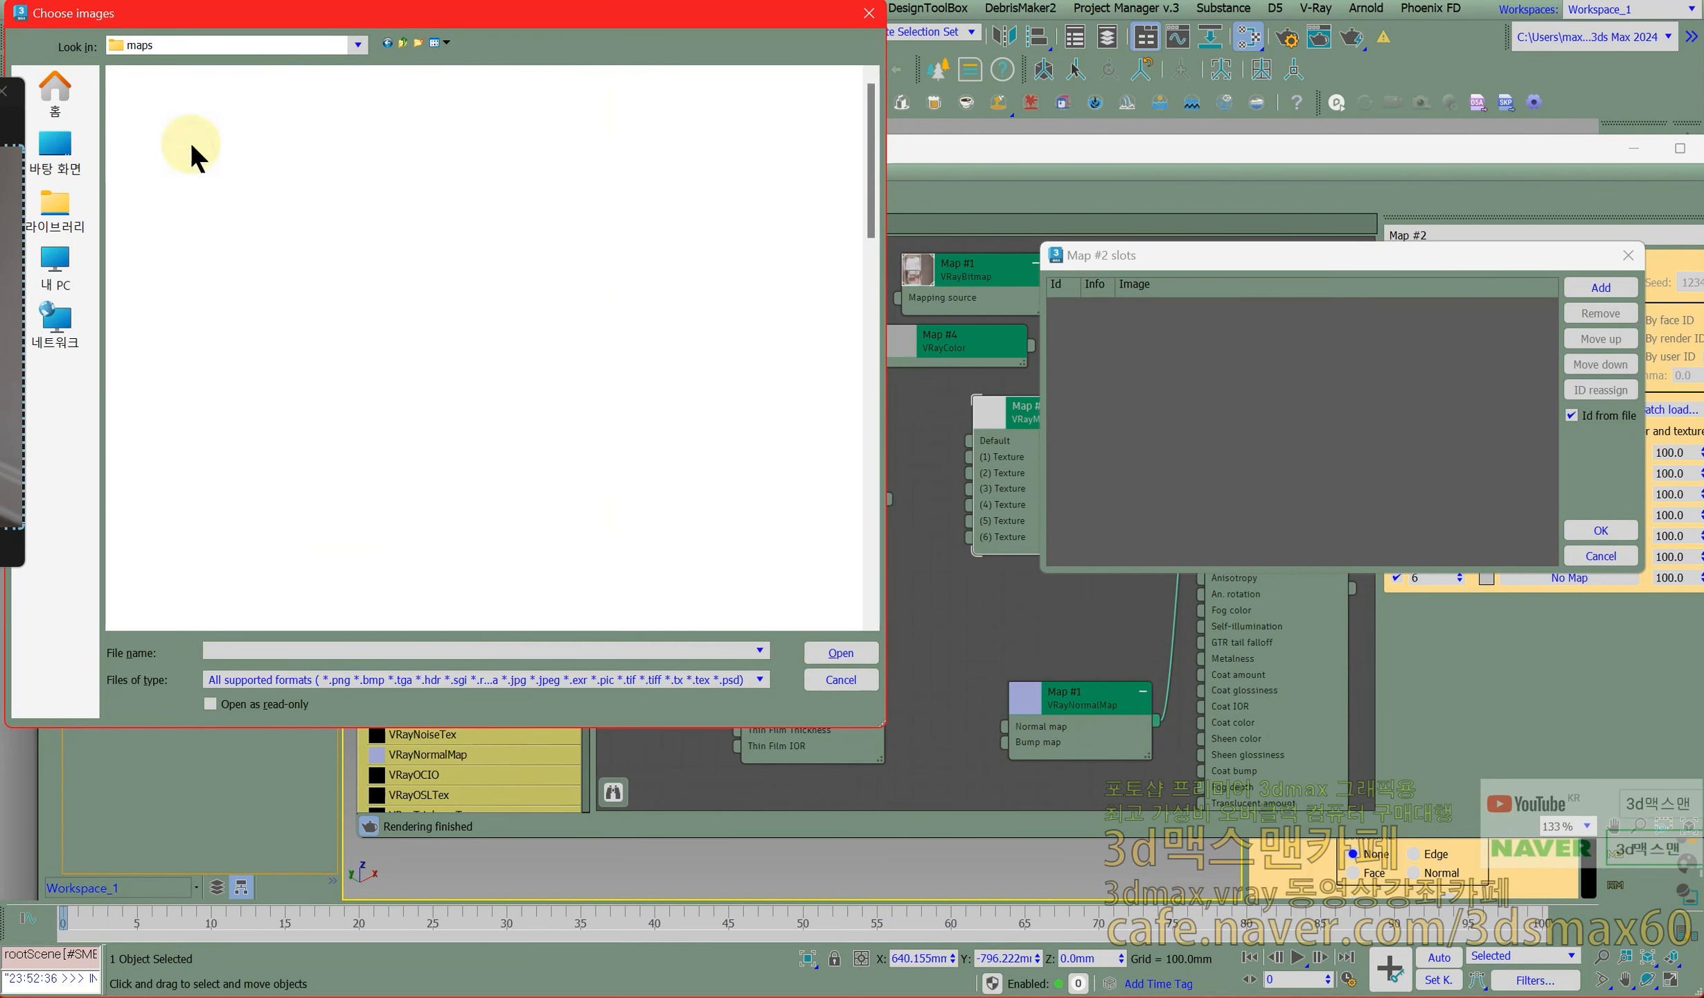
scroll(490, 309, "down", 1)
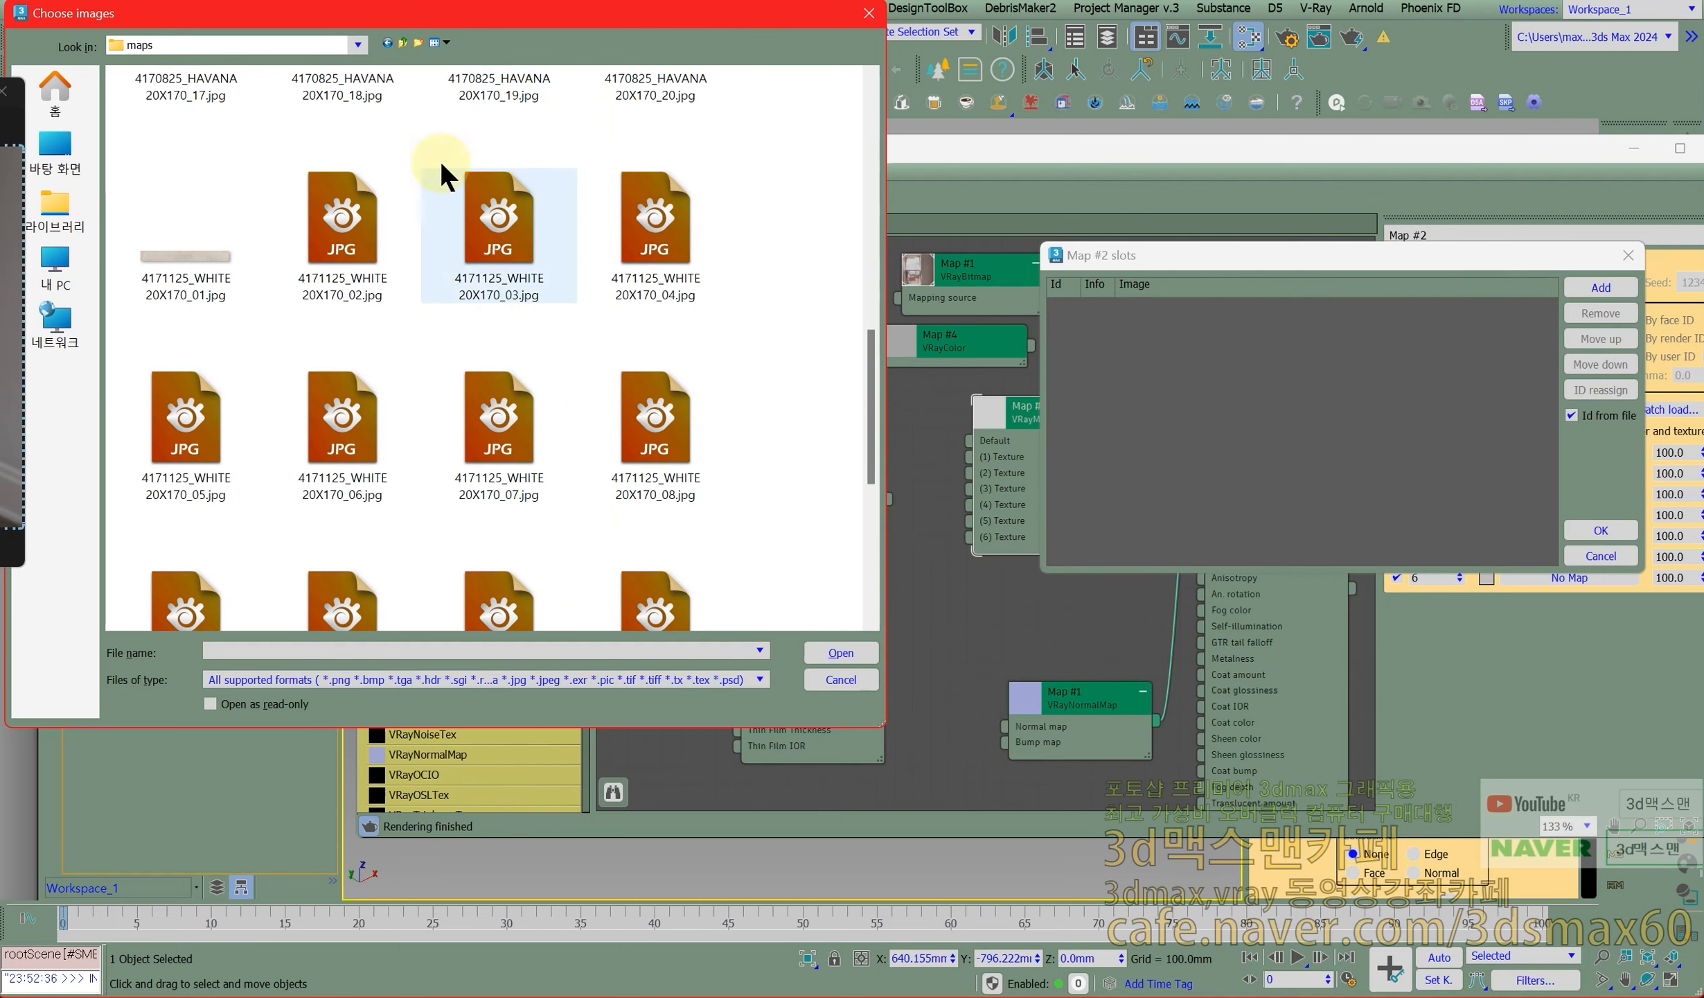
left_click(401, 43)
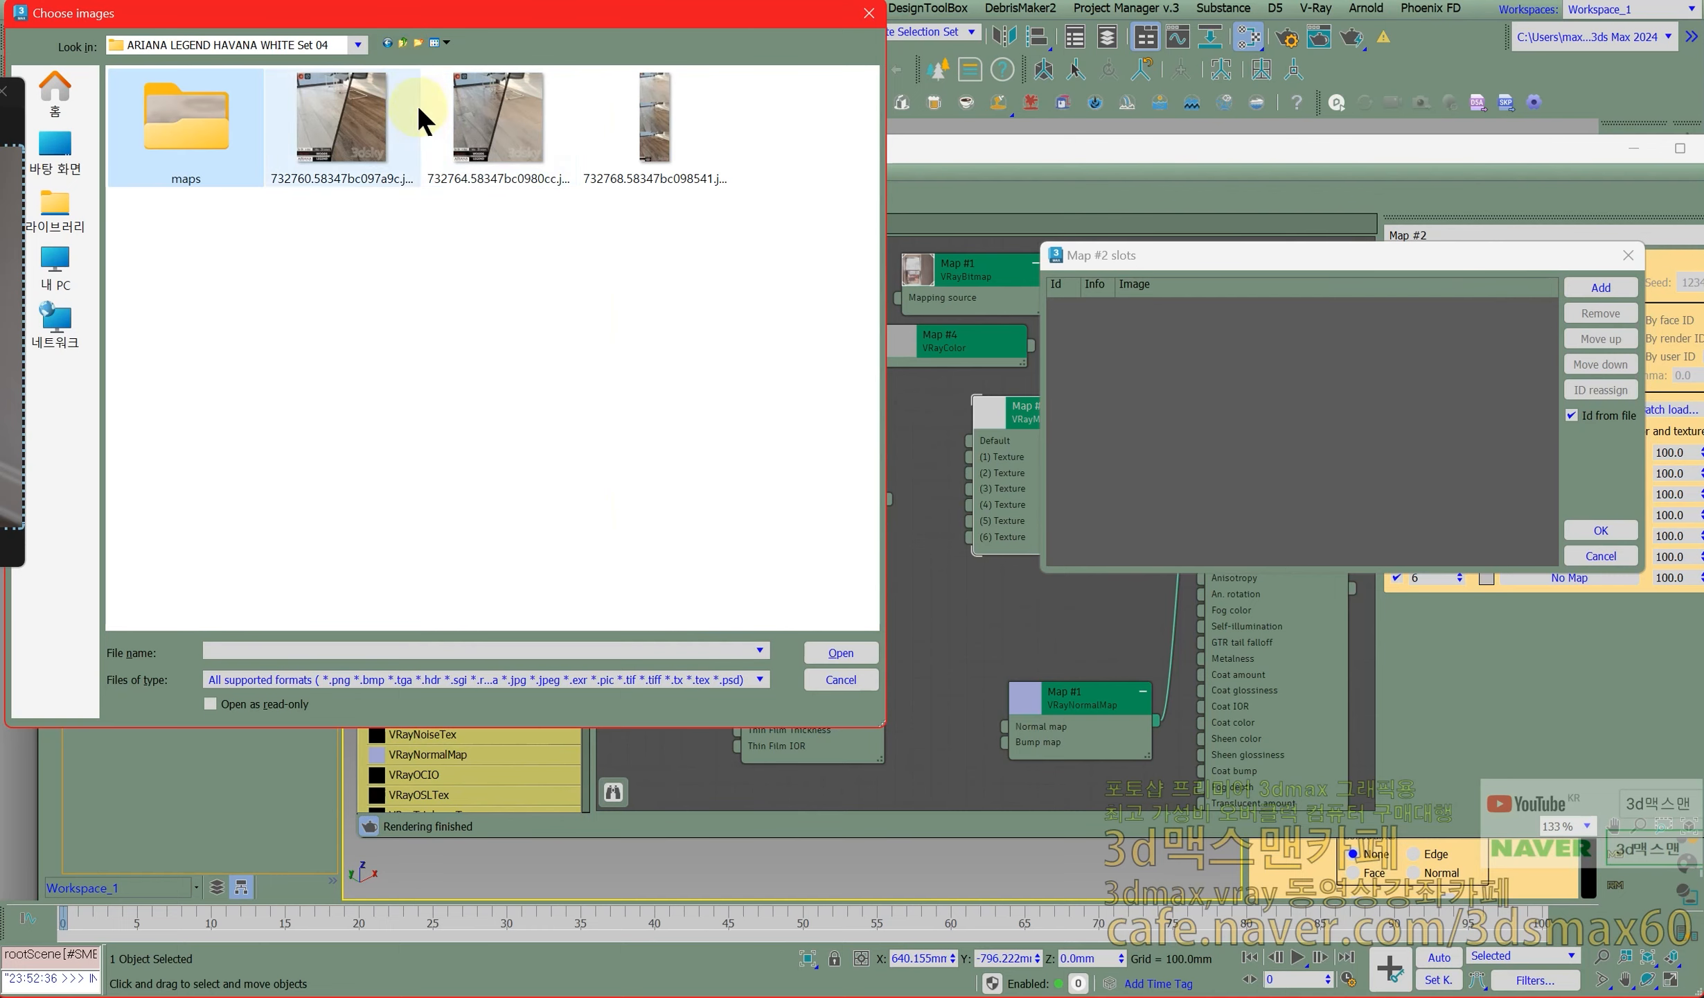
left_click(403, 43)
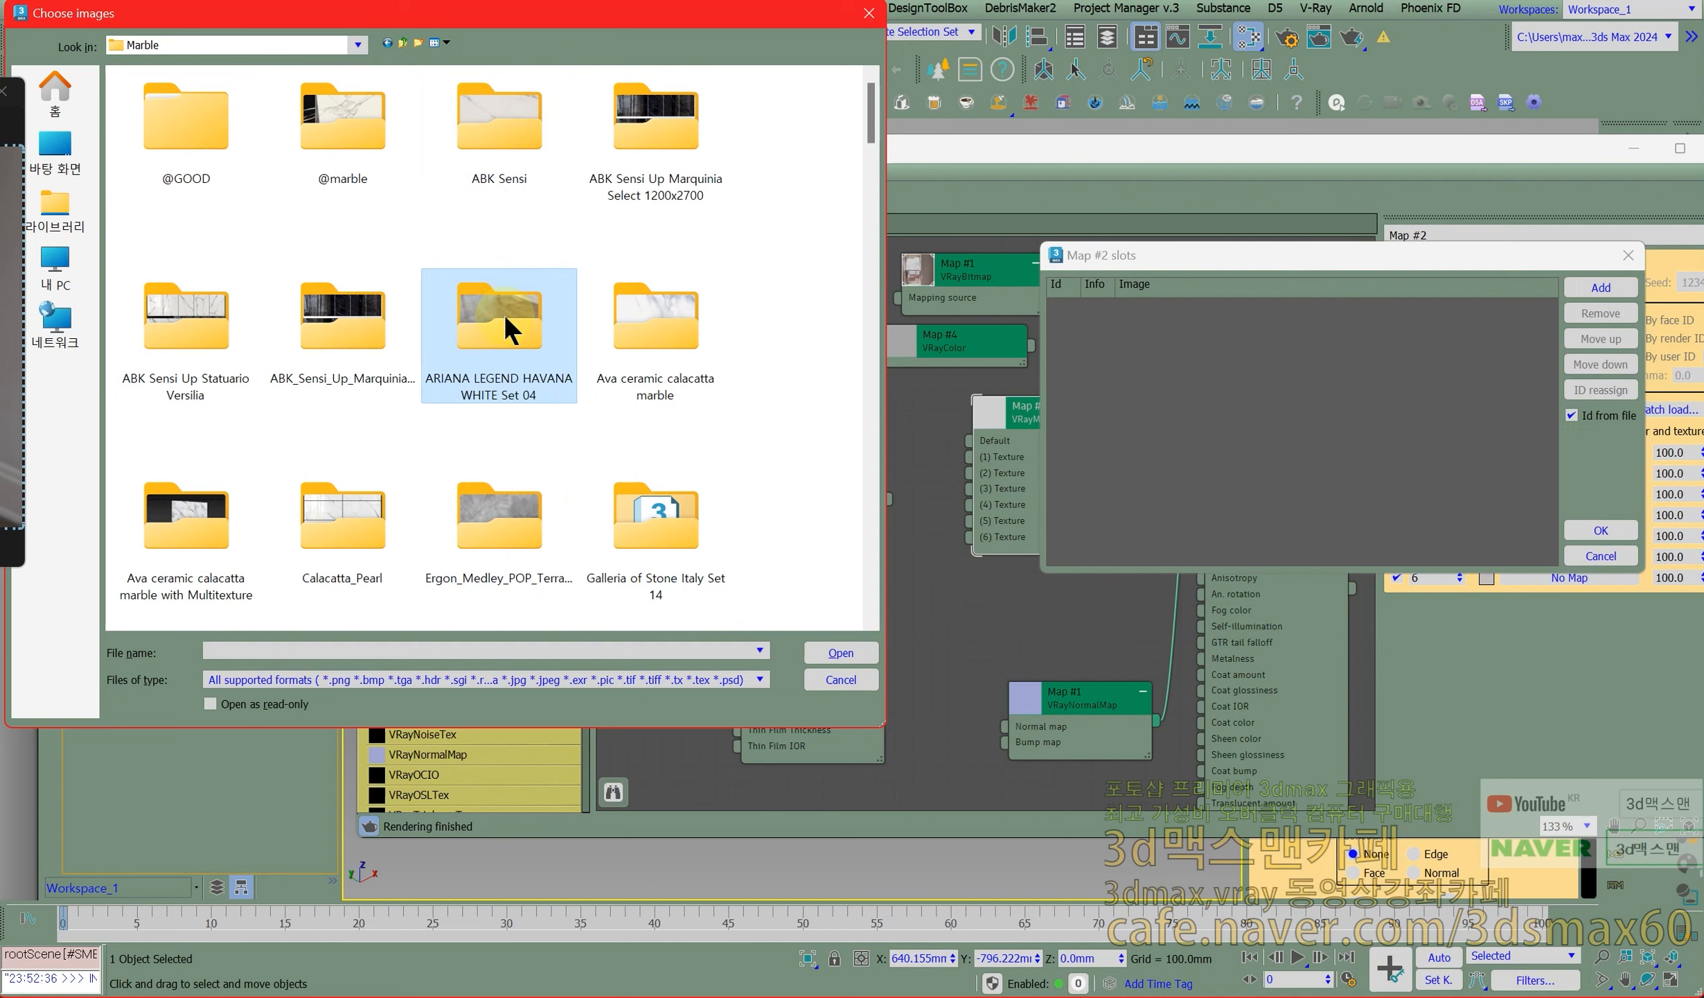
scroll(482, 460, "down", 3)
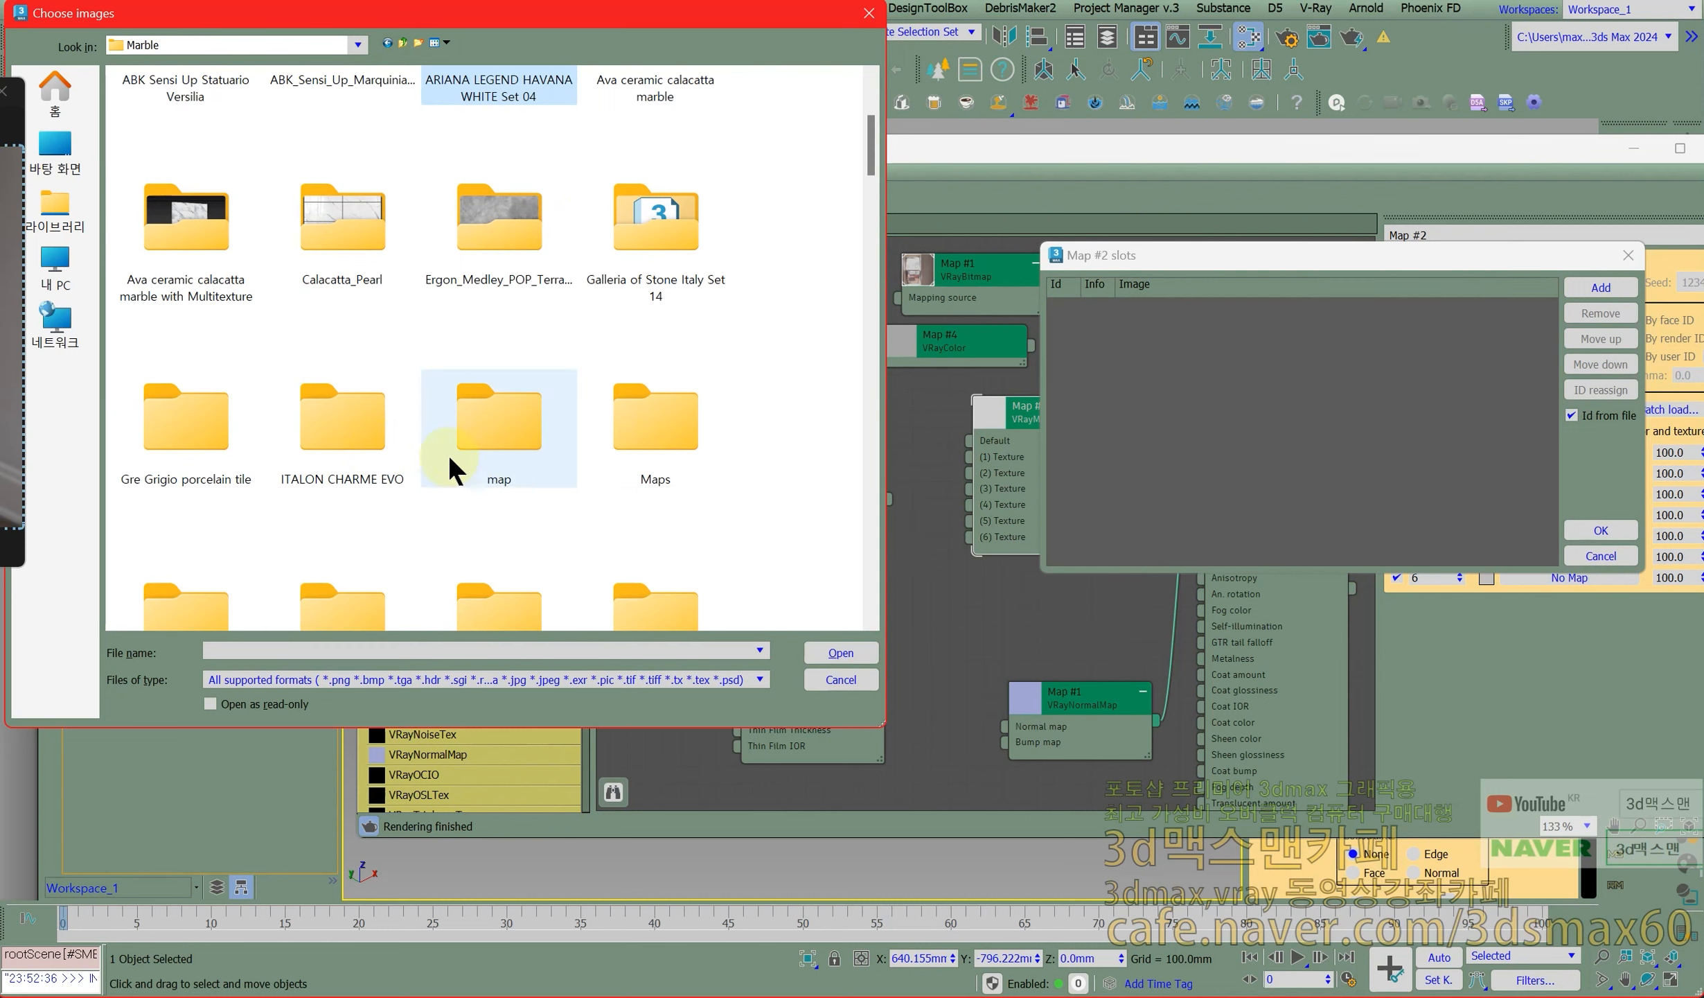
double_click(335, 237)
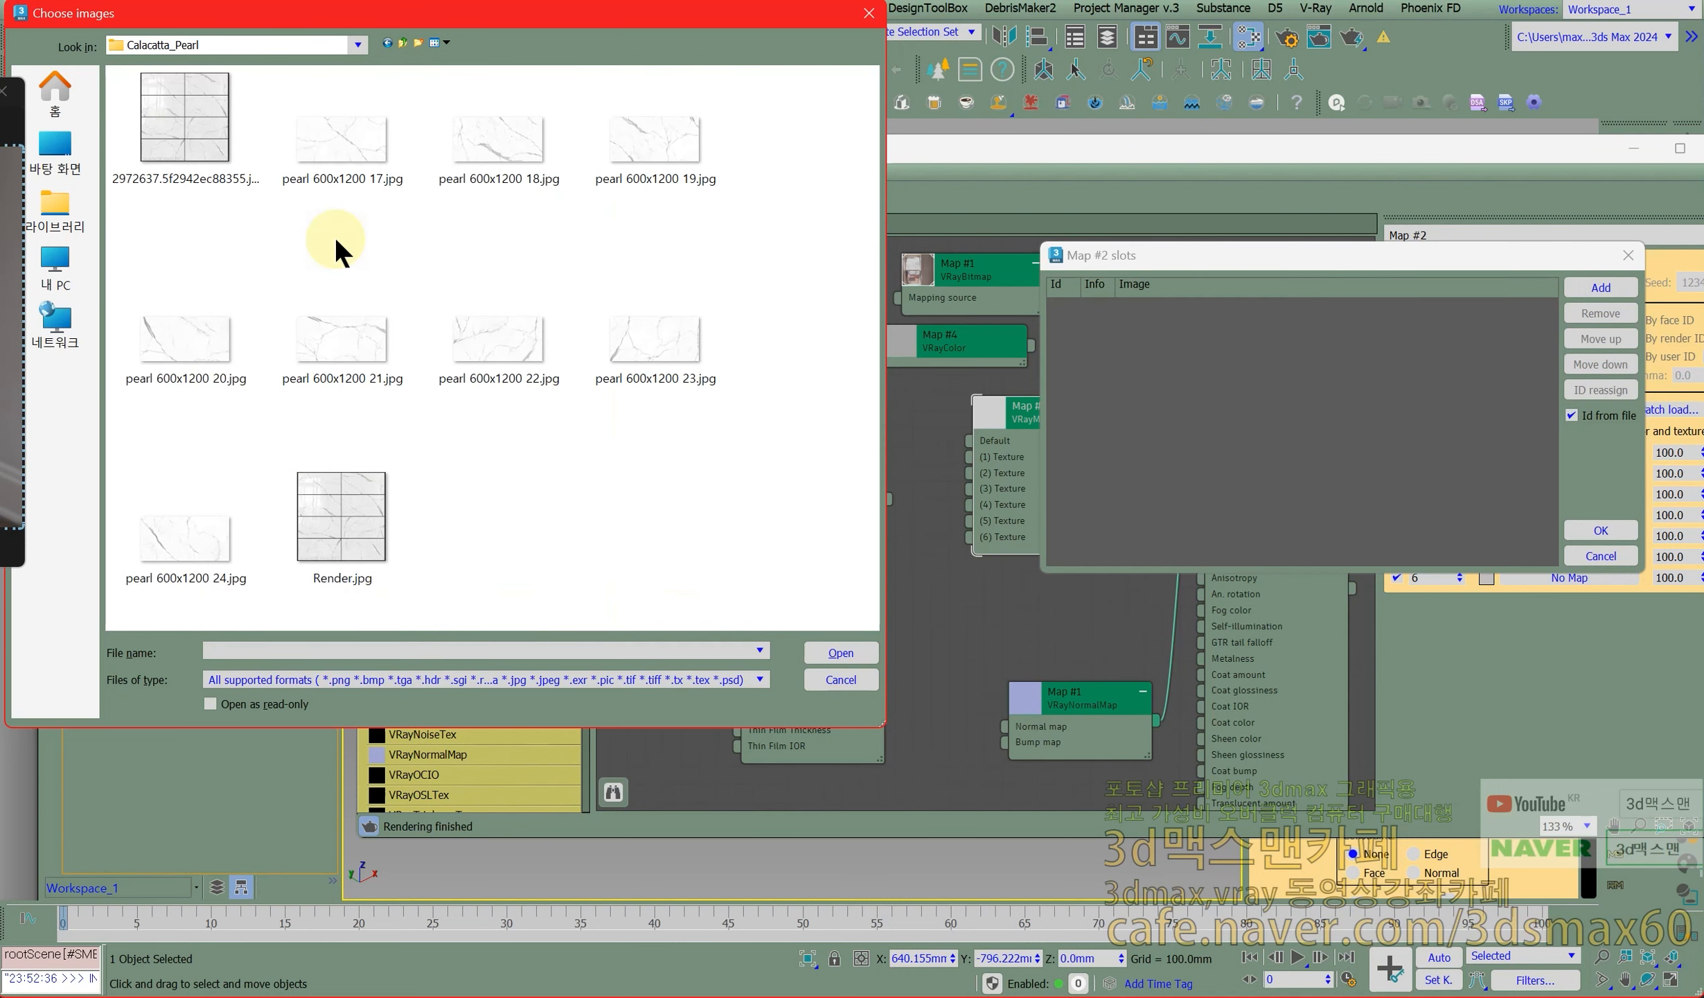
left_click(399, 42)
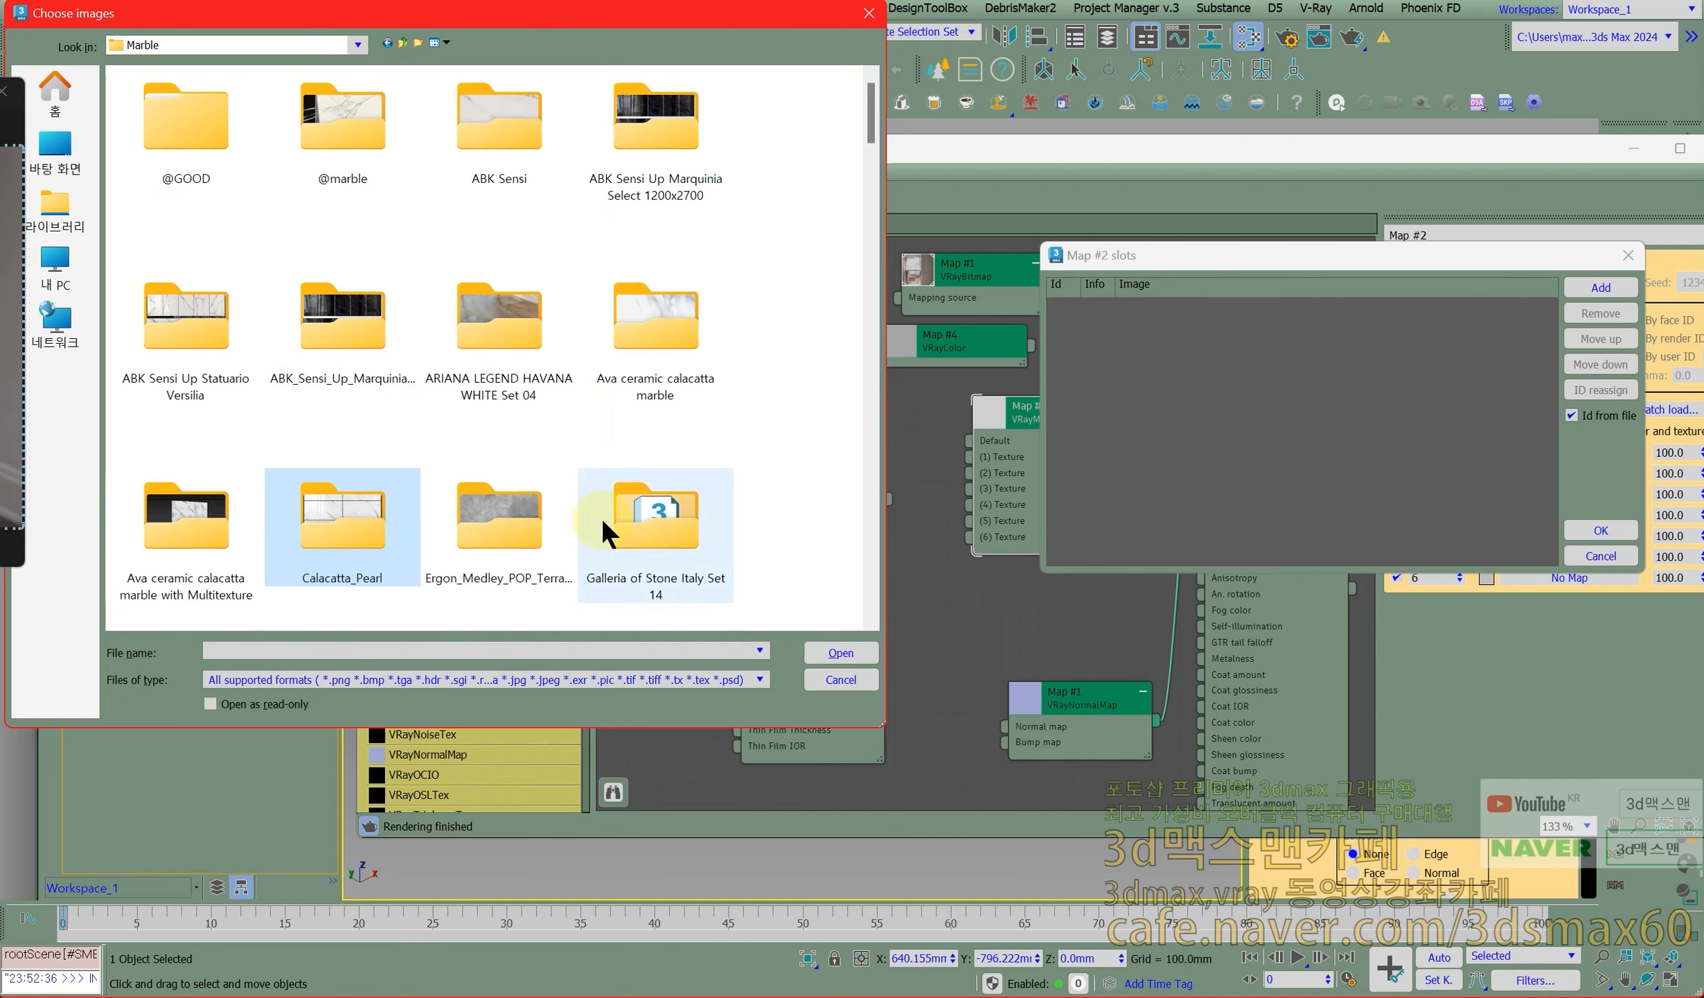
Load the six images 011_Fantasy Brown_60X60__1.jpg to __6.jpg from the Marble Maps folder into the VRayMultiSubTex slots.
scroll(609, 518, "down", 3)
left_click(663, 415)
double_click(663, 413)
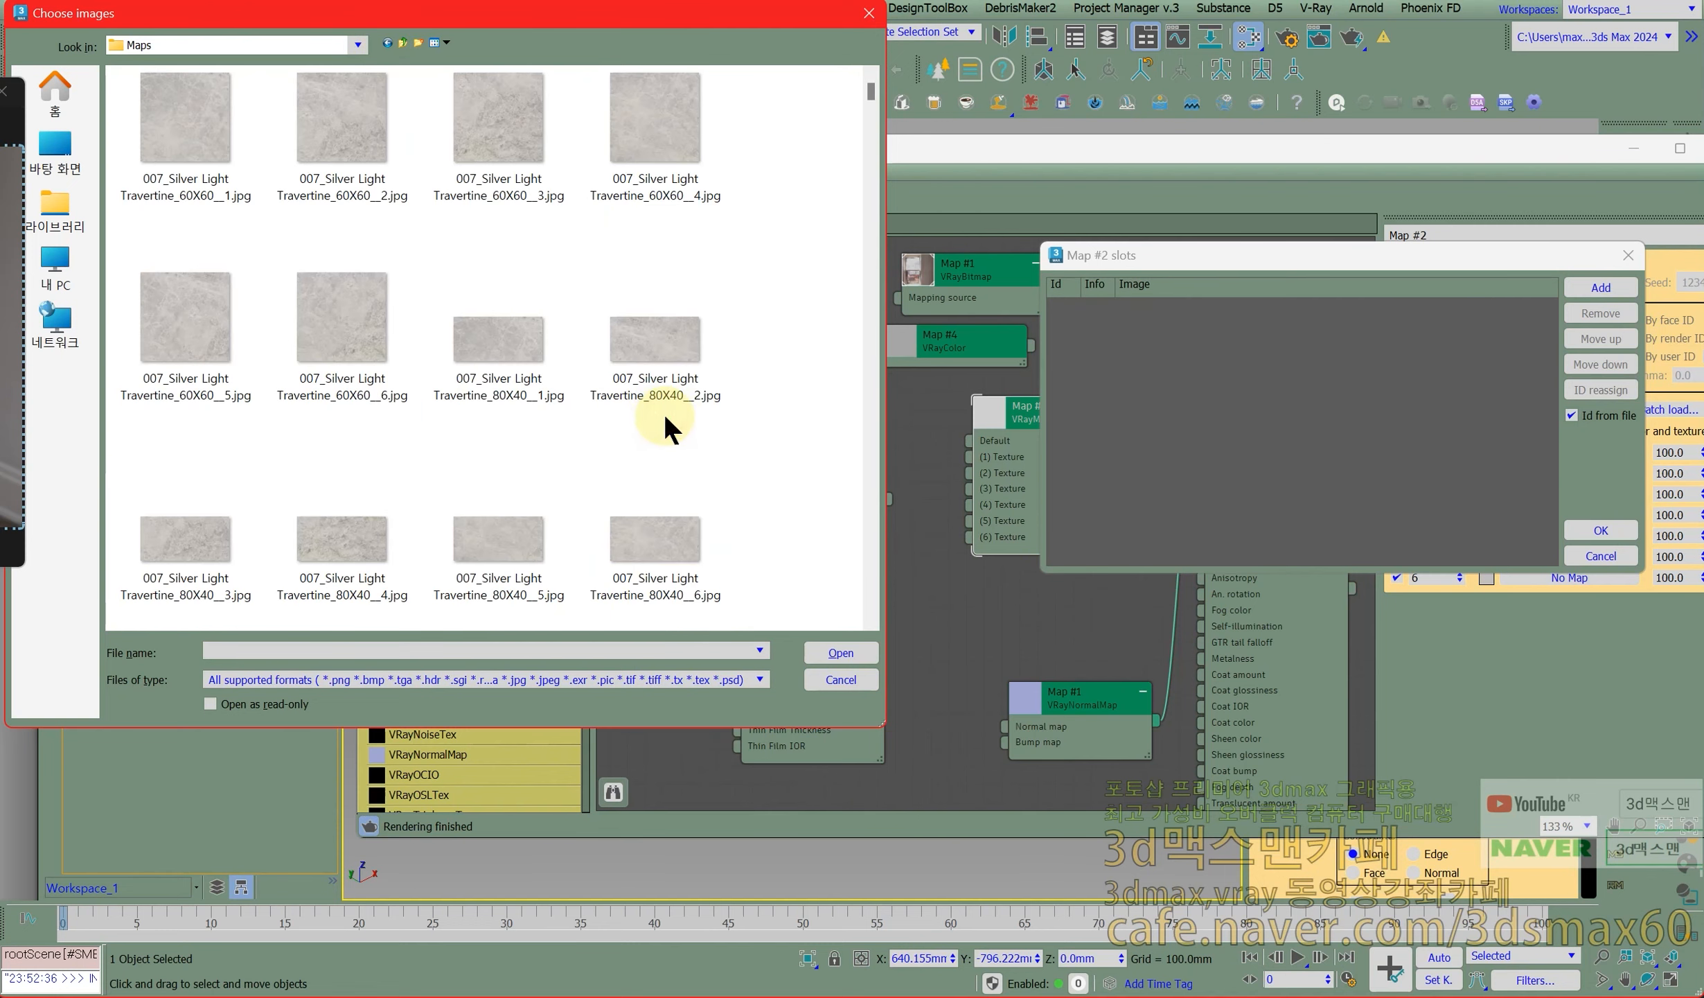
scroll(651, 424, "down", 15)
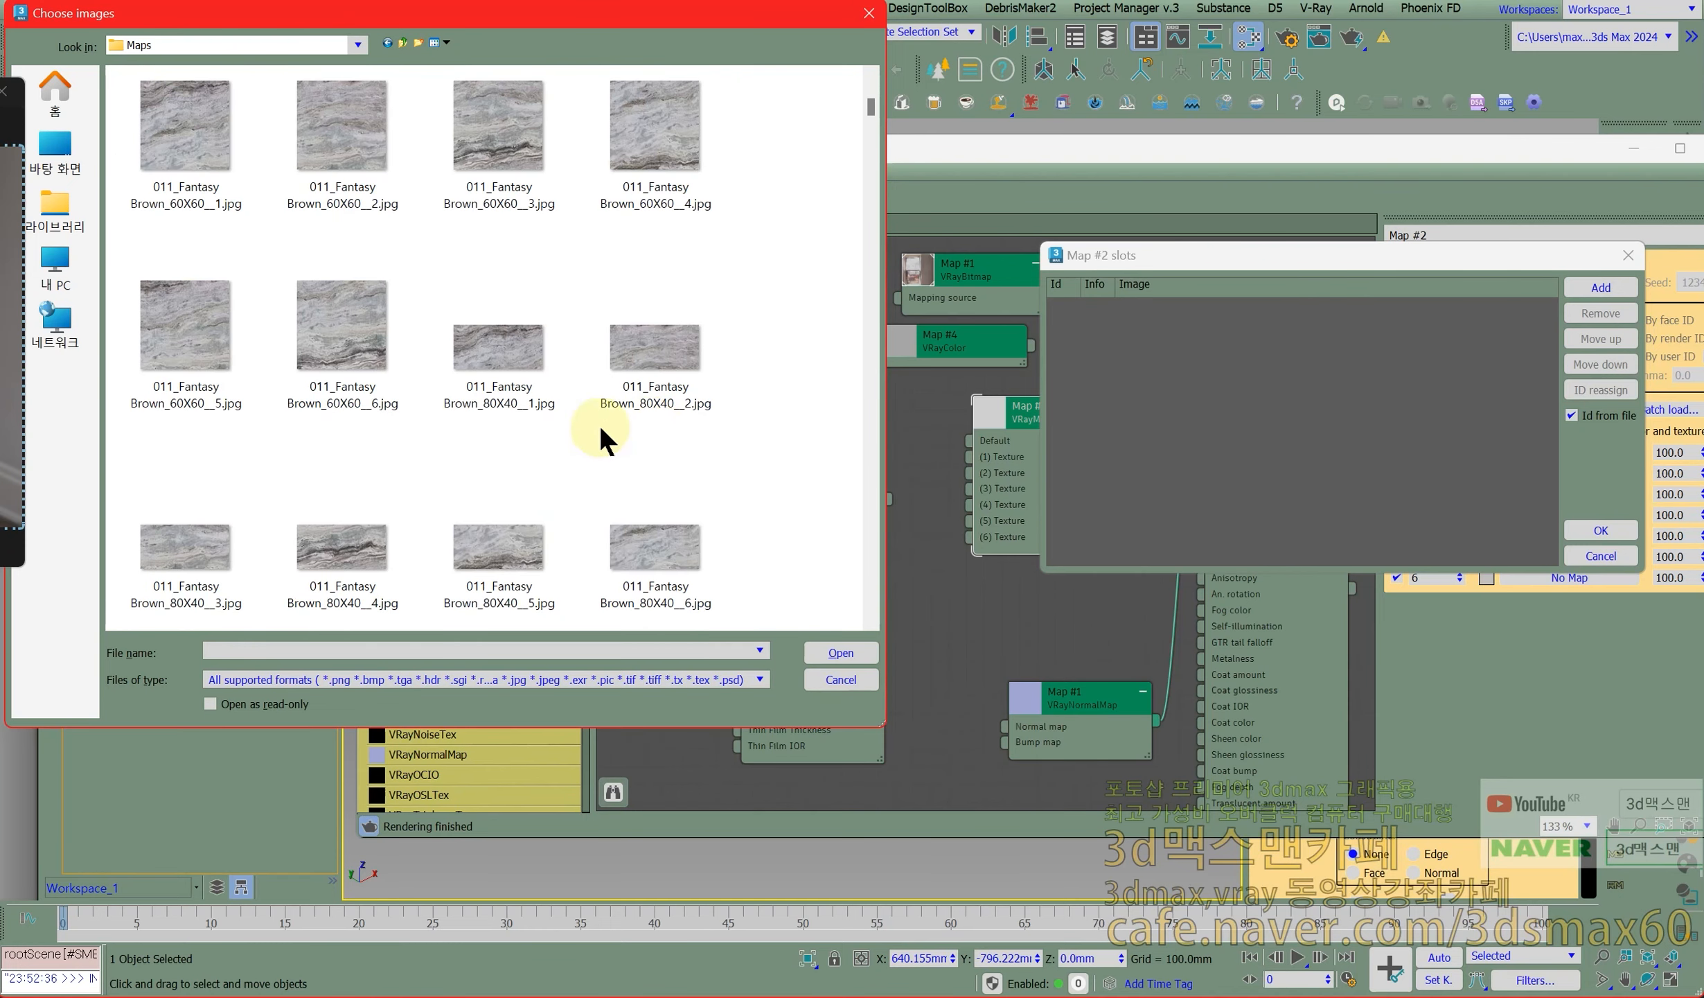
left_click(341, 334)
left_click(201, 307, "ctrl")
left_click(190, 139, "ctrl")
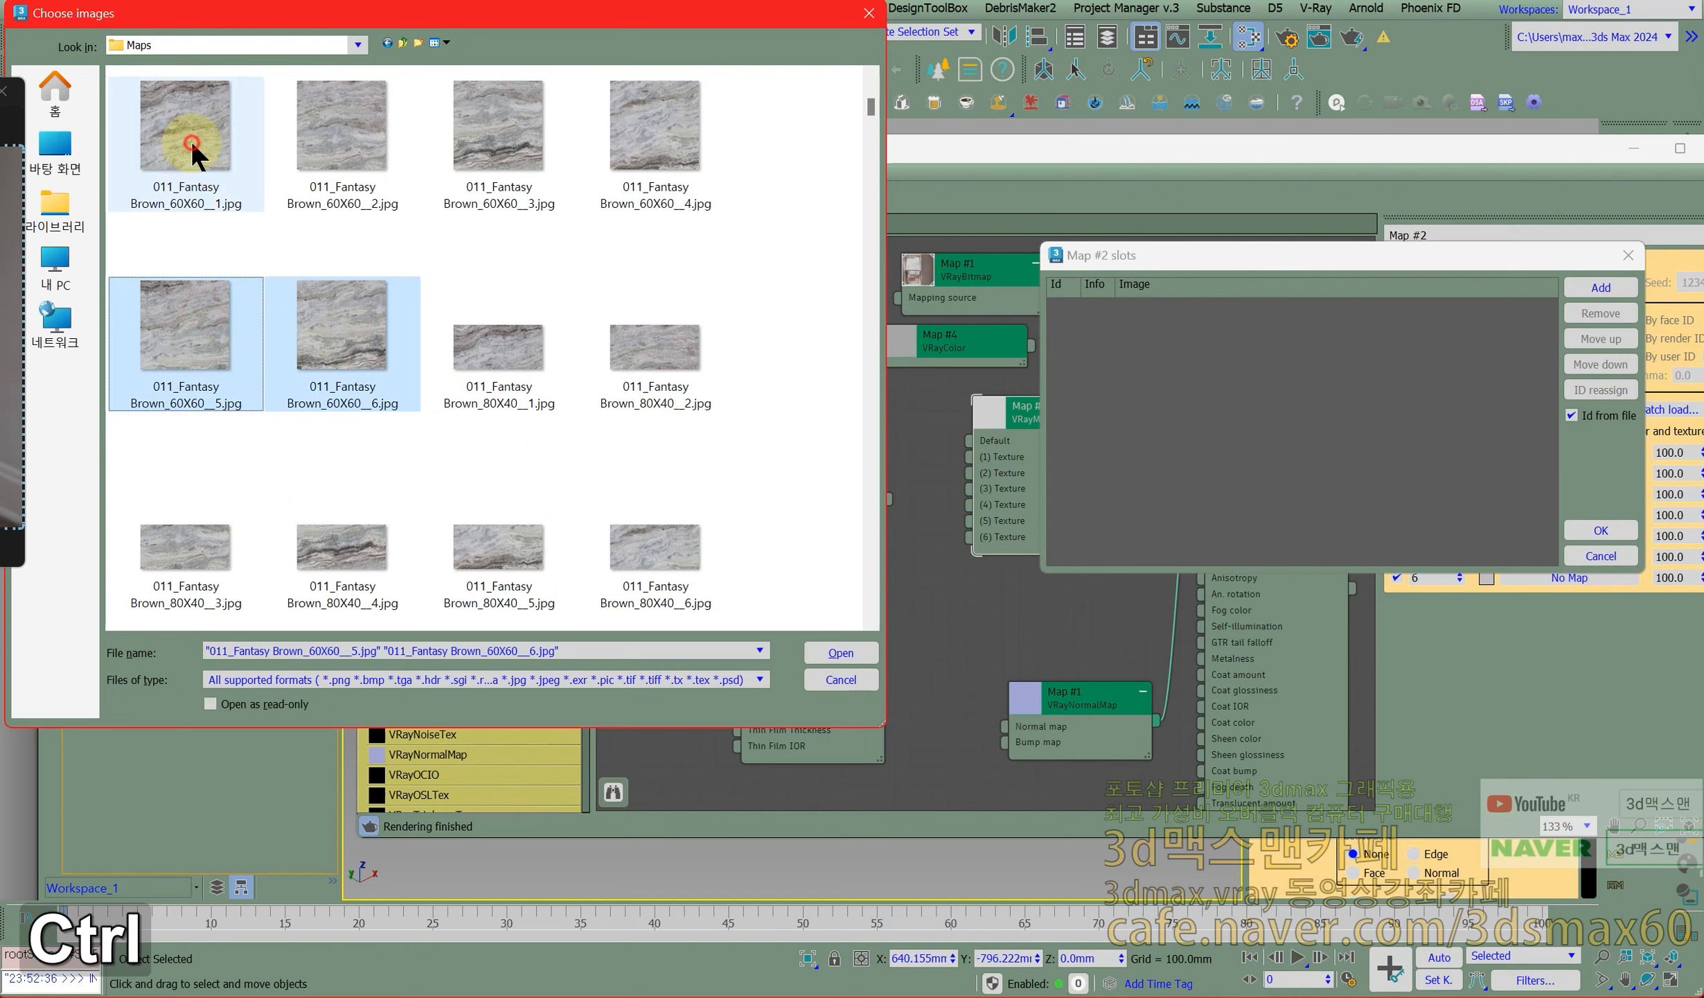
left_click(335, 133, "ctrl")
left_click(502, 132, "ctrl")
left_click(627, 133, "ctrl")
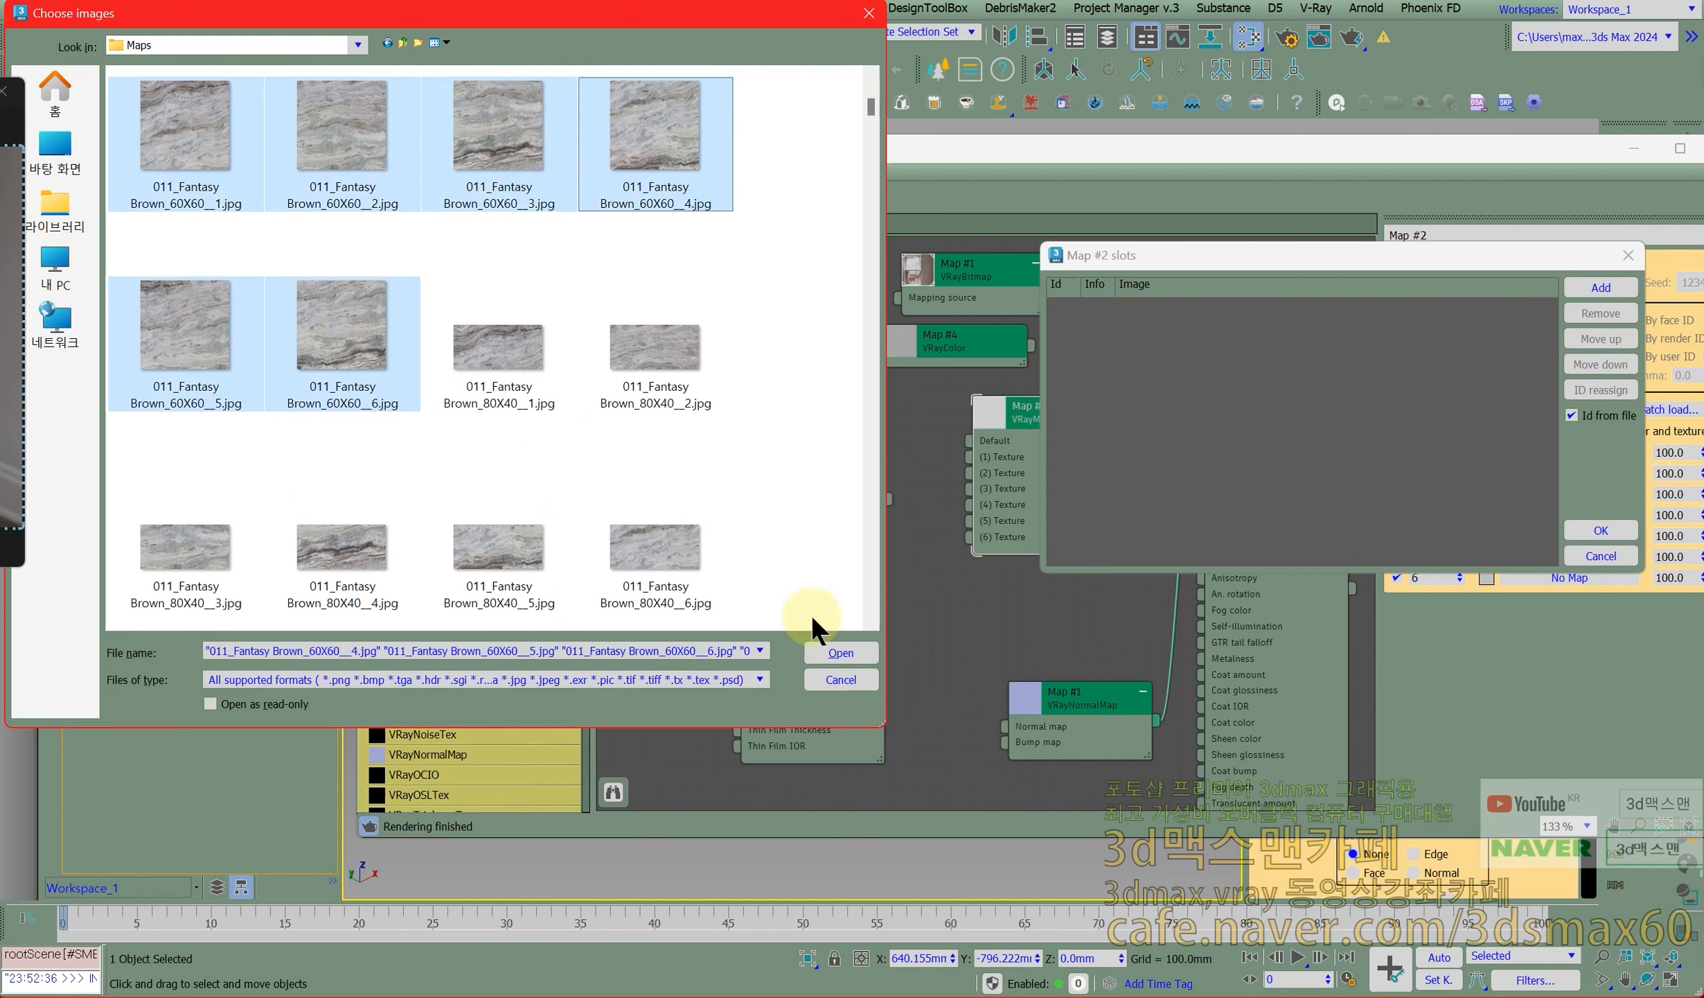
left_click(828, 646)
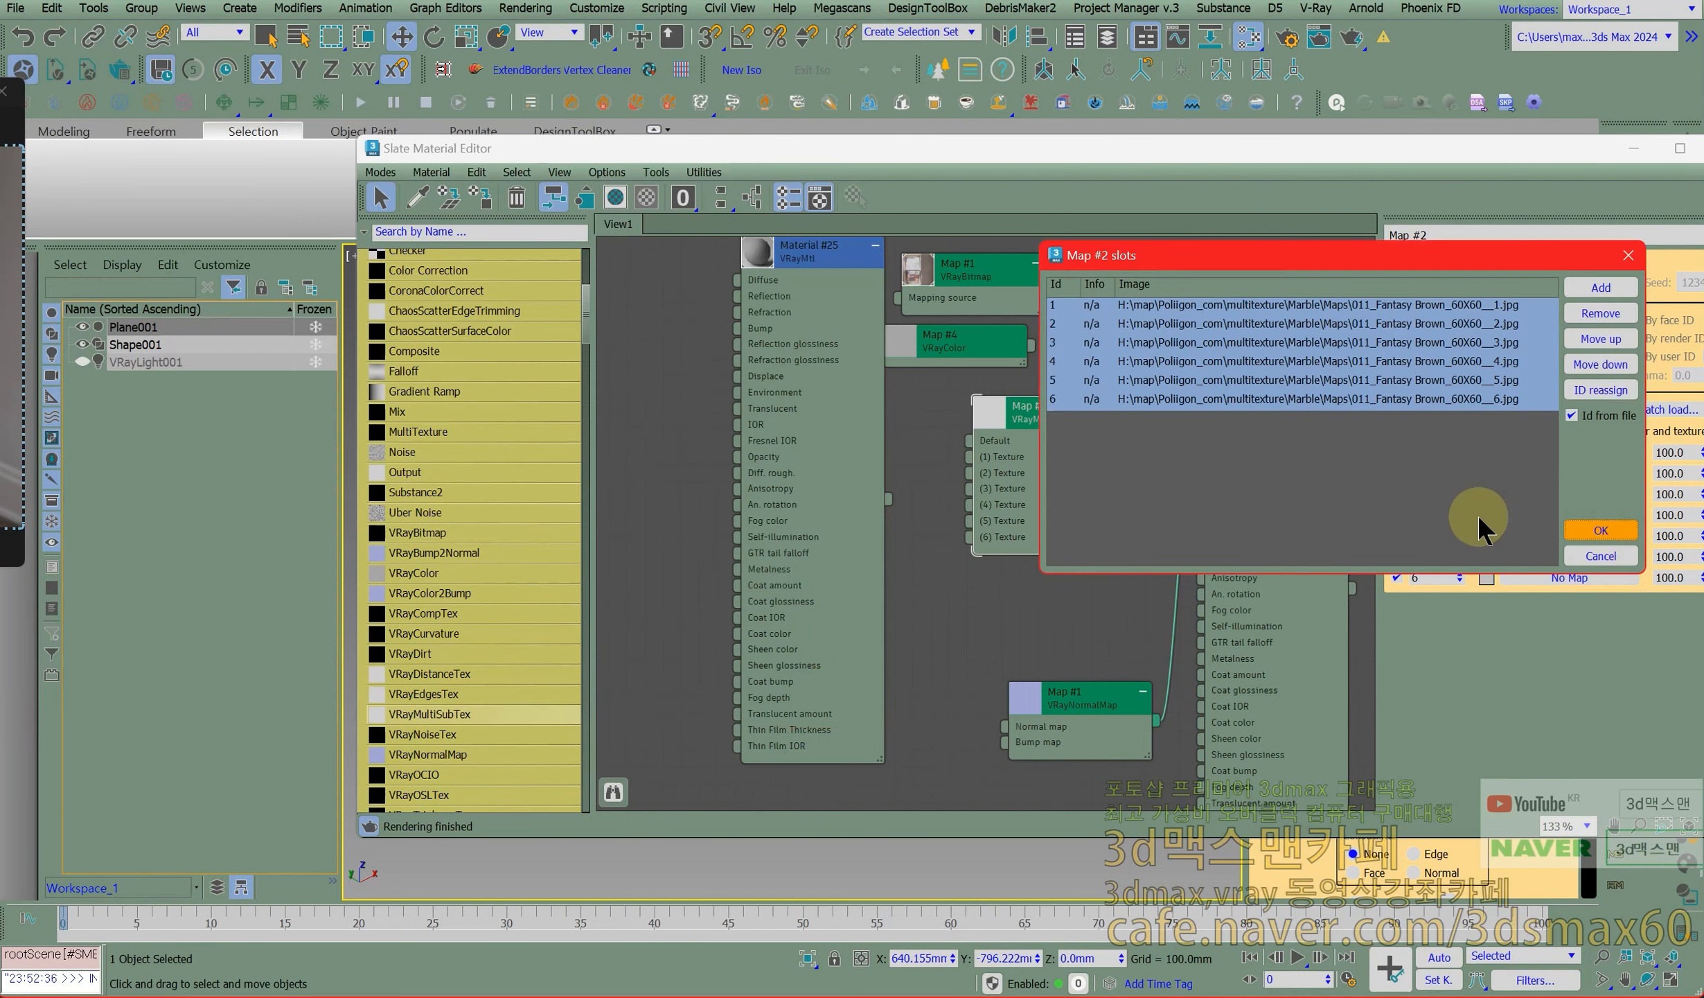
key("Return")
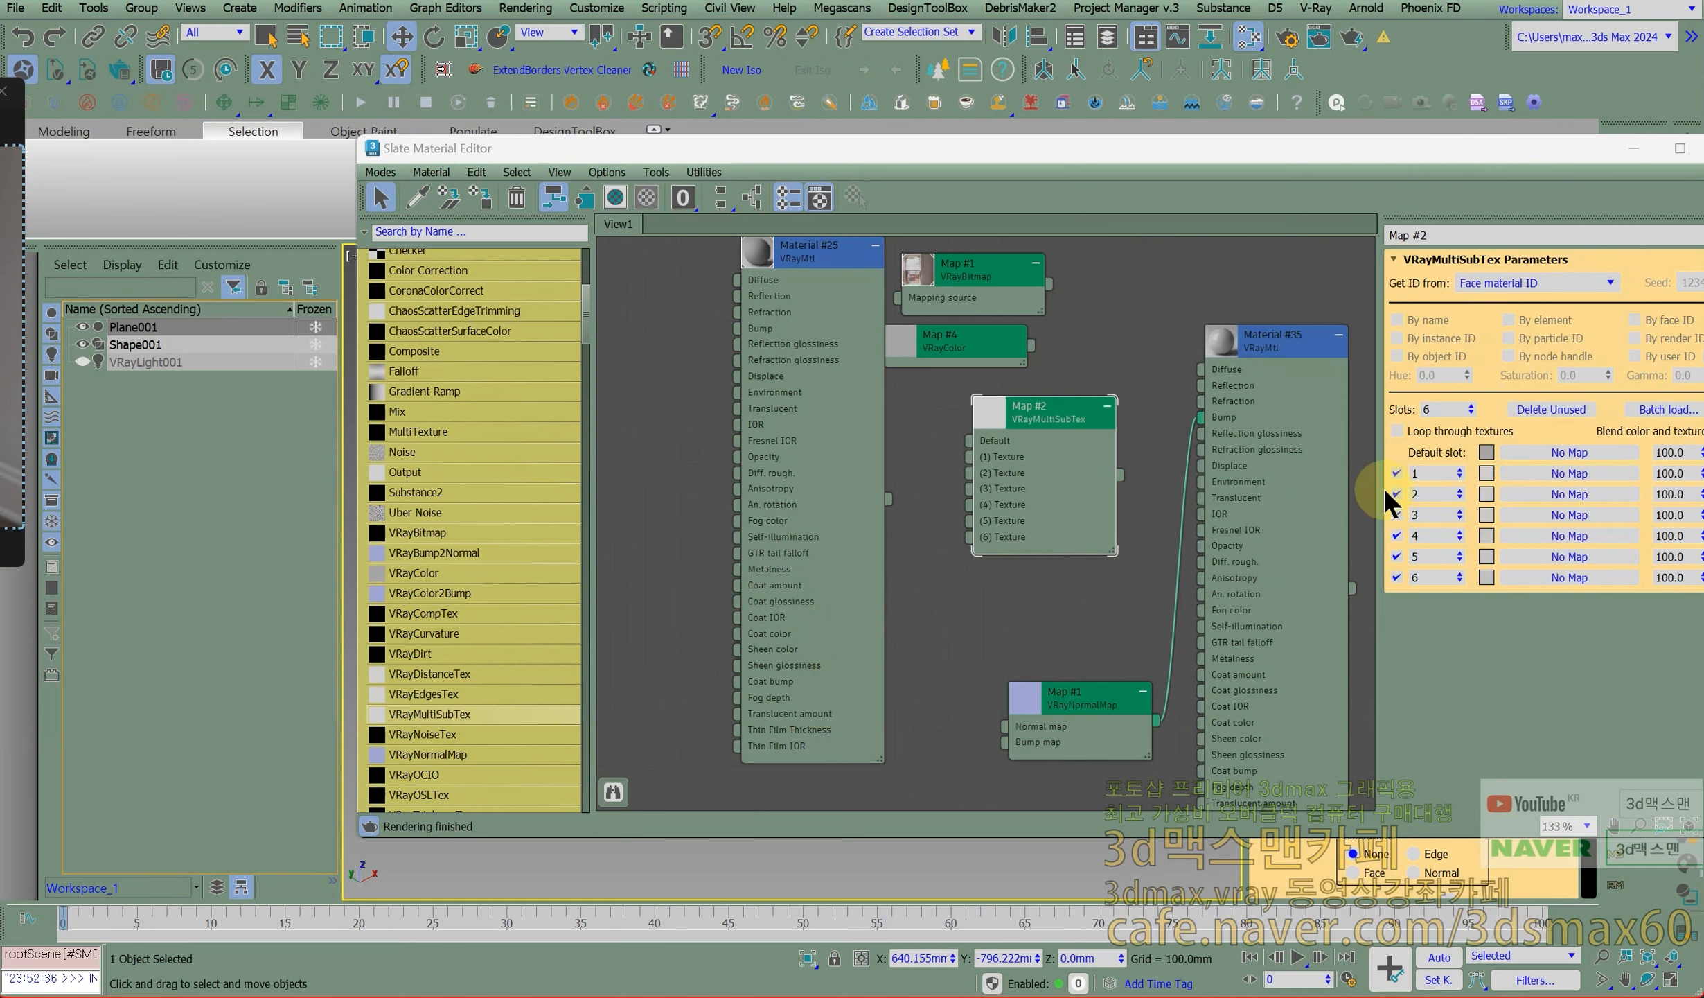
Connect the VRayMultiSubTex map to the Diffuse input of Material #35 and set its ID source to Random.
left_click_drag(1122, 468, 1202, 368)
left_click(1486, 288)
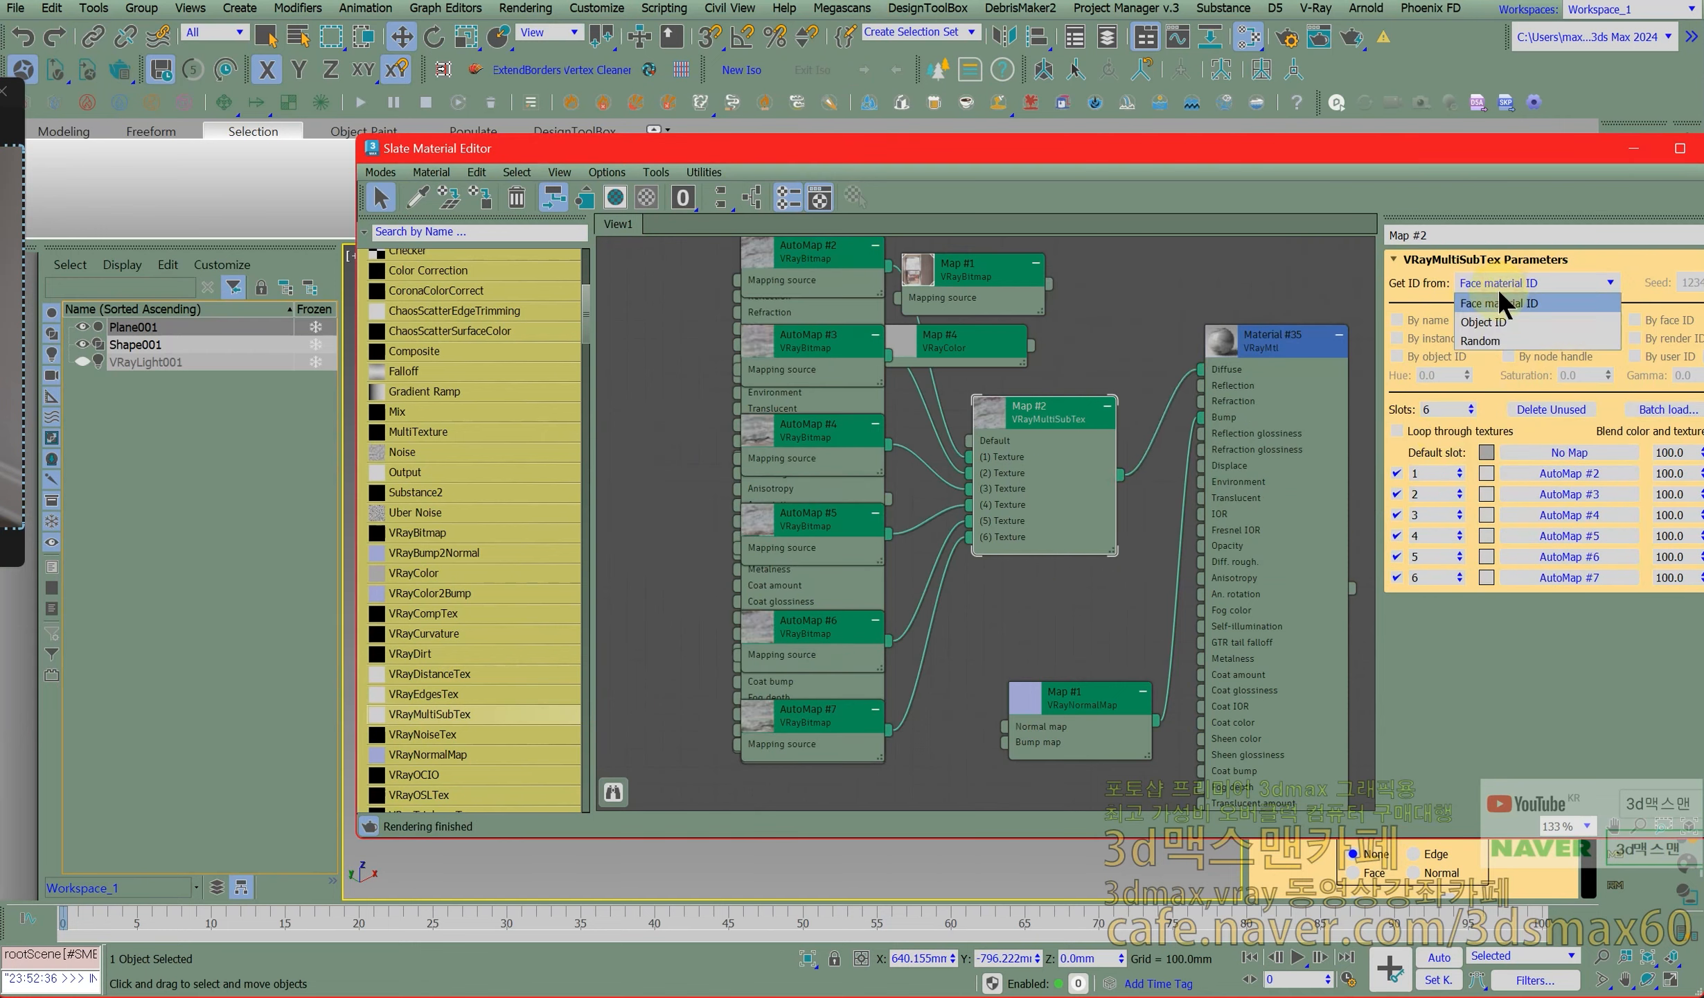
left_click(1476, 333)
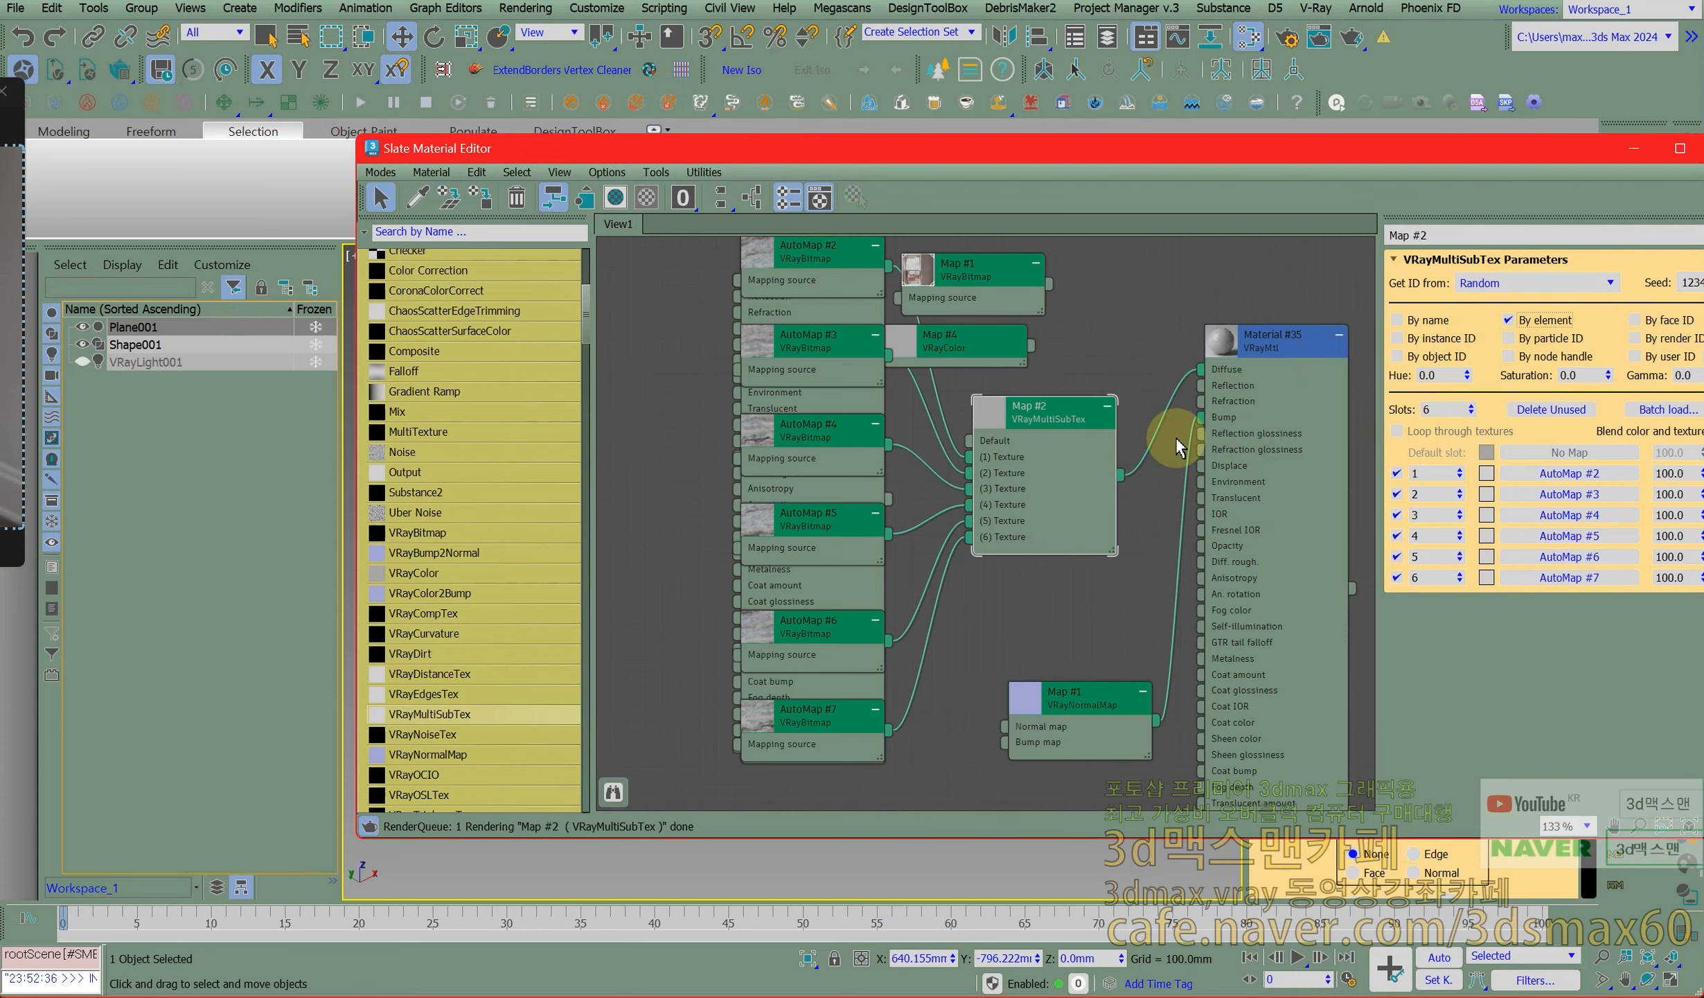
Set the random Gamma variation of the VRayMultiSubTex map to 1.0.
left_click_drag(1114, 154, 723, 175)
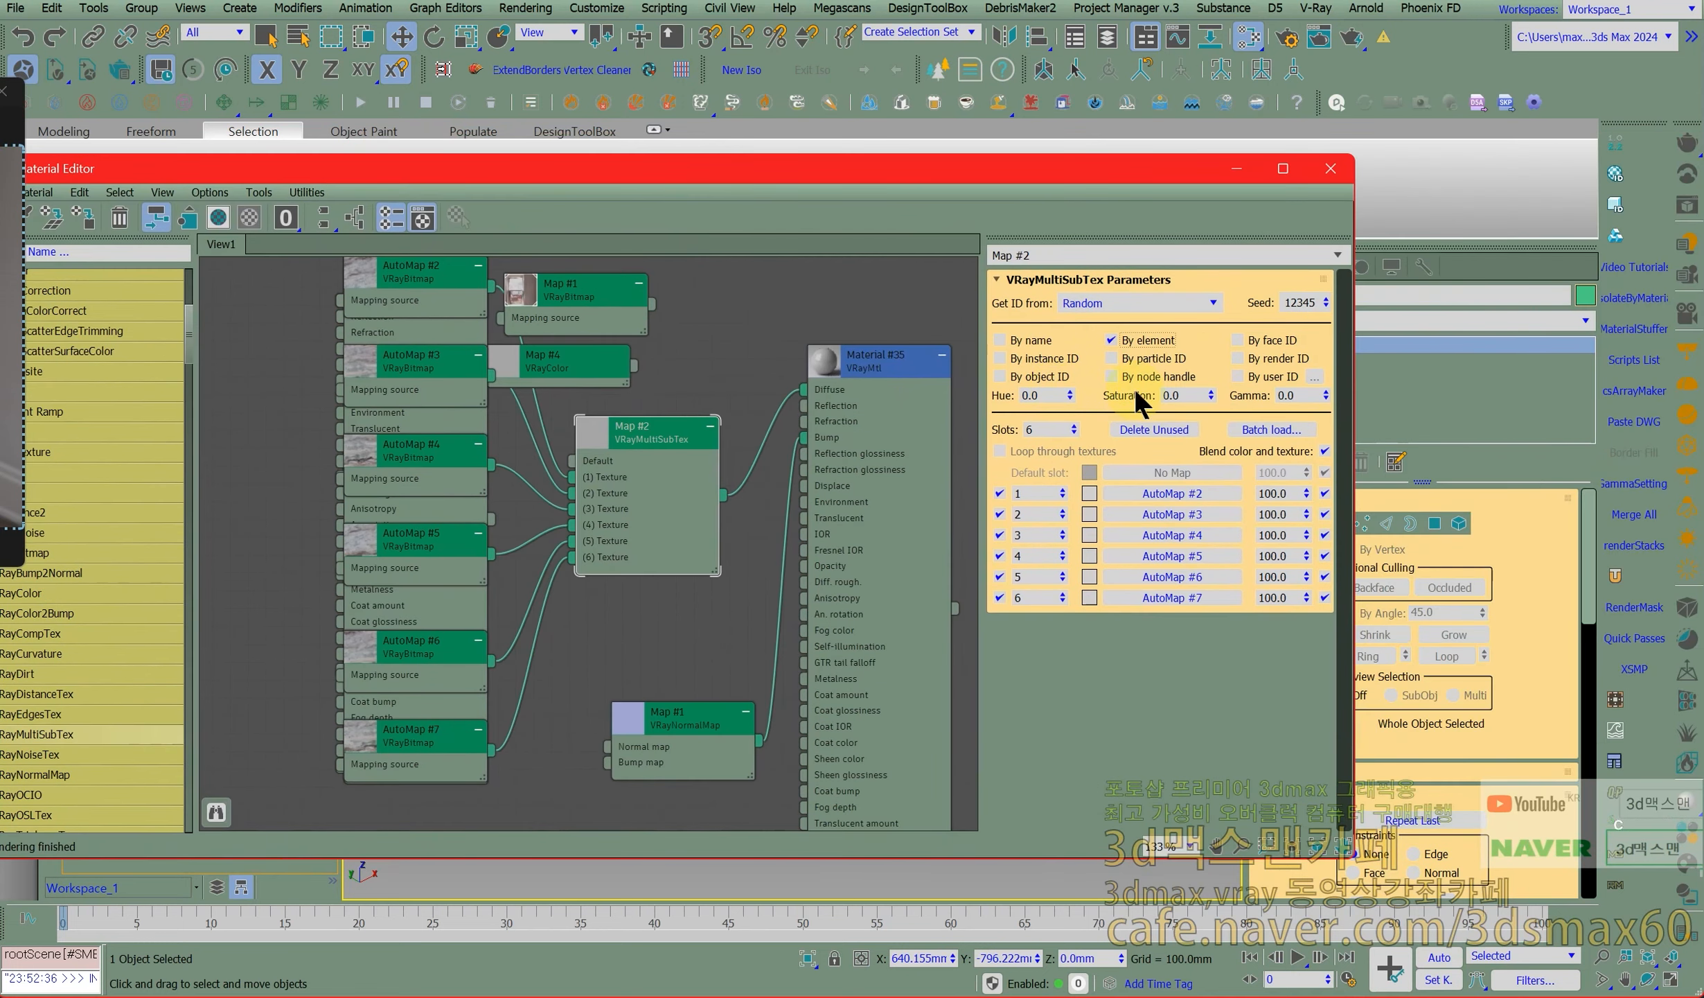
type("1")
key("Return")
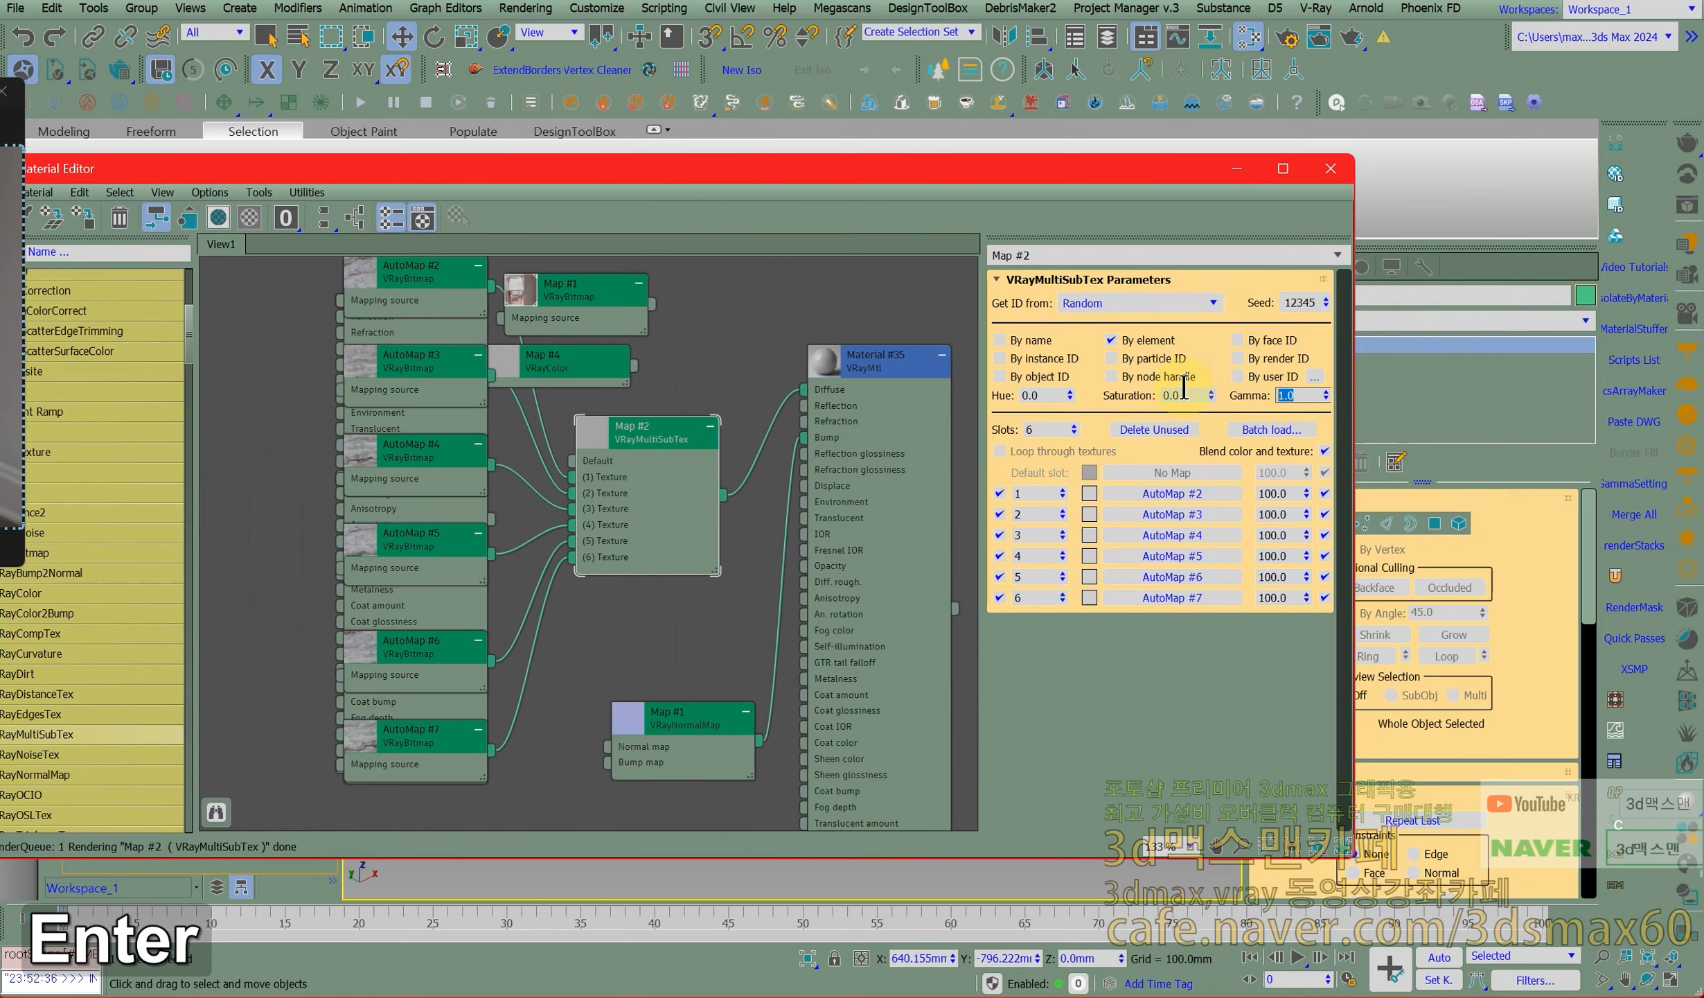
Assign Material #35 to the selected plane.
left_click_drag(1054, 175, 617, 268)
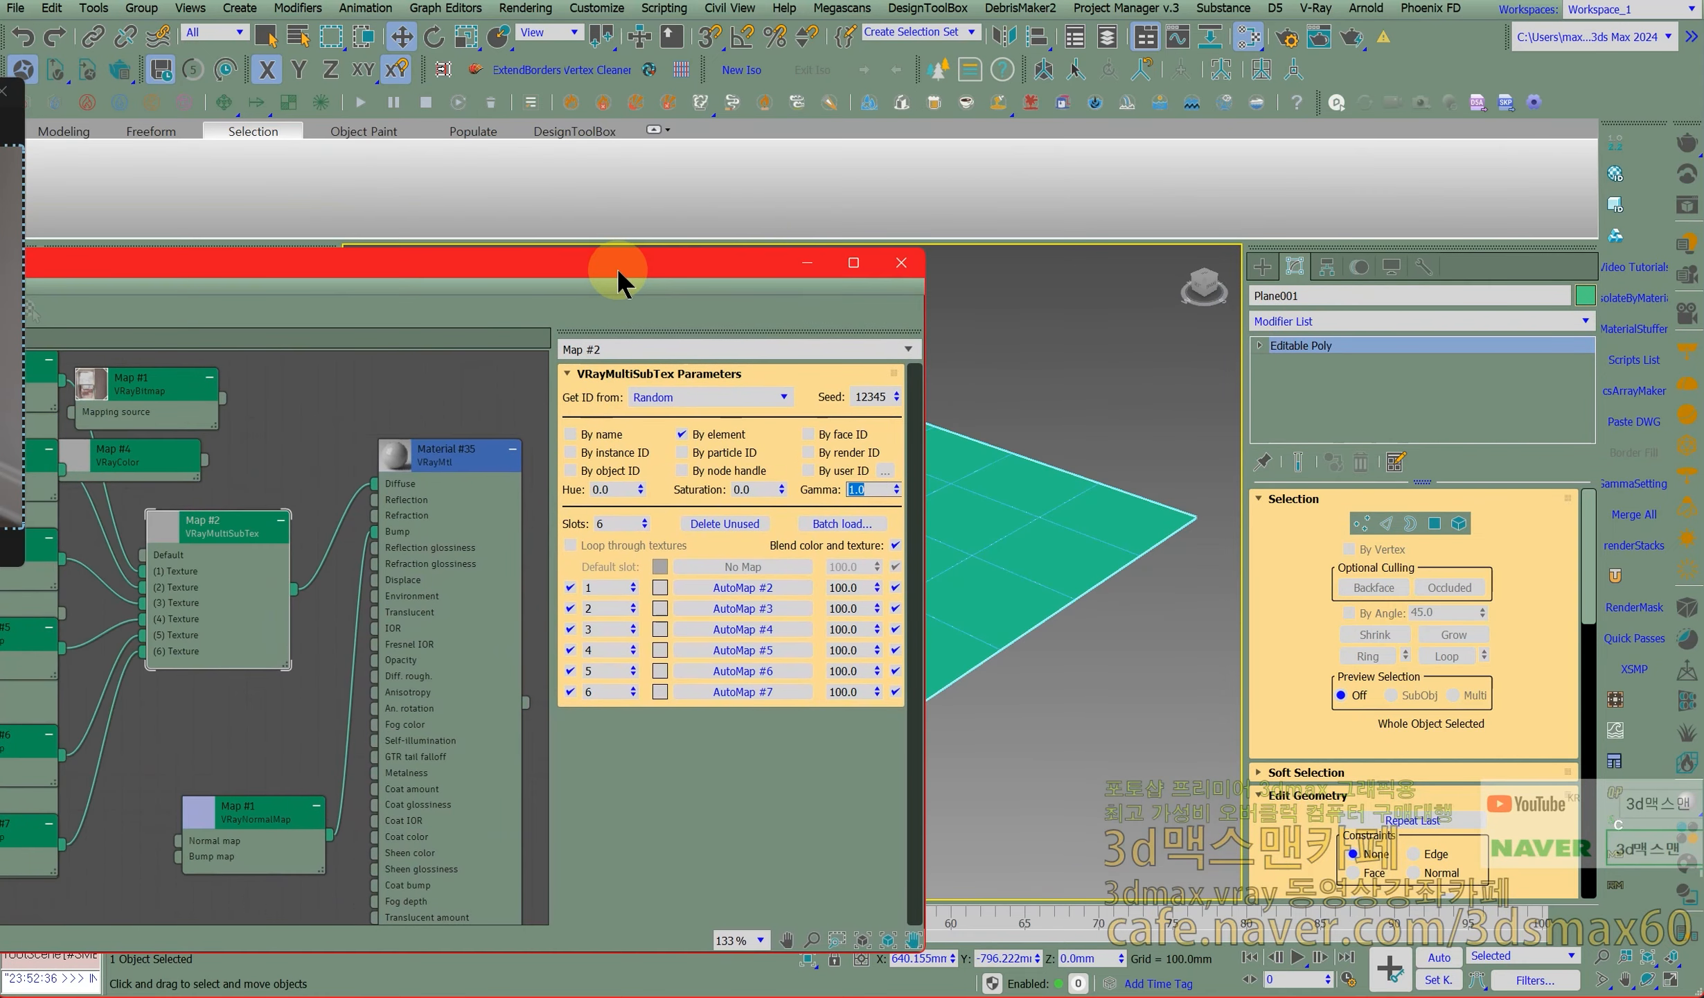
right_click(451, 447)
left_click(485, 1)
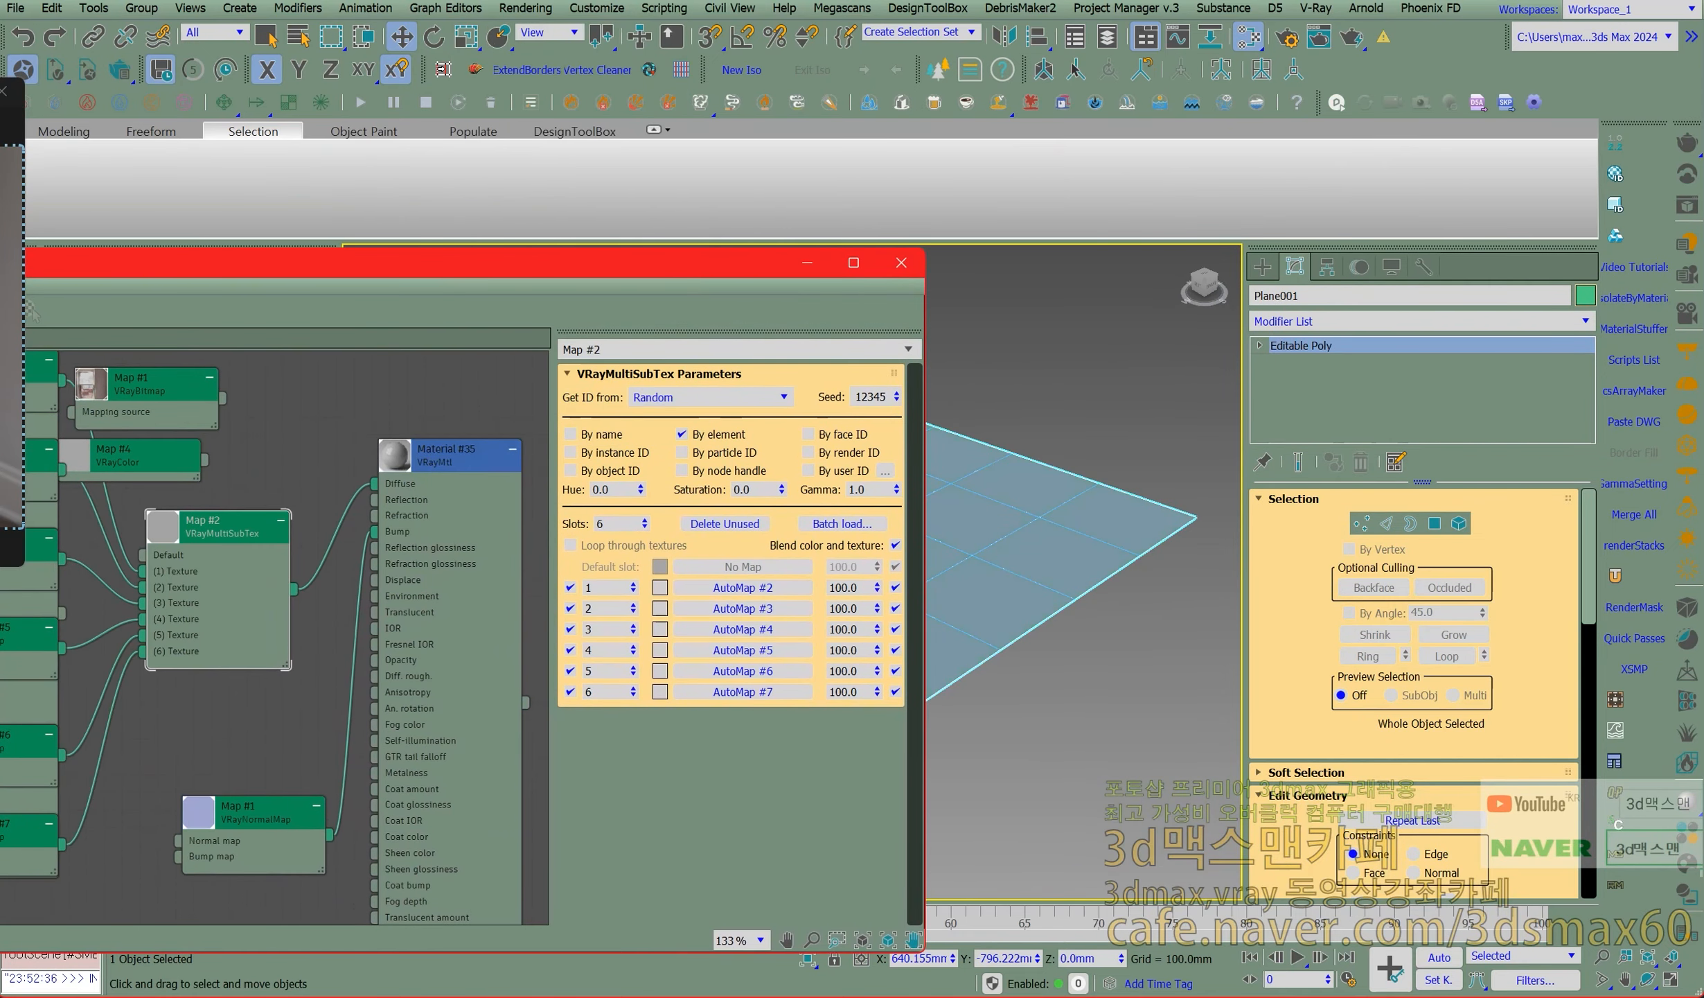
Switch to Chaos Vantage, set the camera resolution preset to UHD 4K, and resize and reposition its preview window above the material editor.
left_click_drag(0, 92, 963, 17)
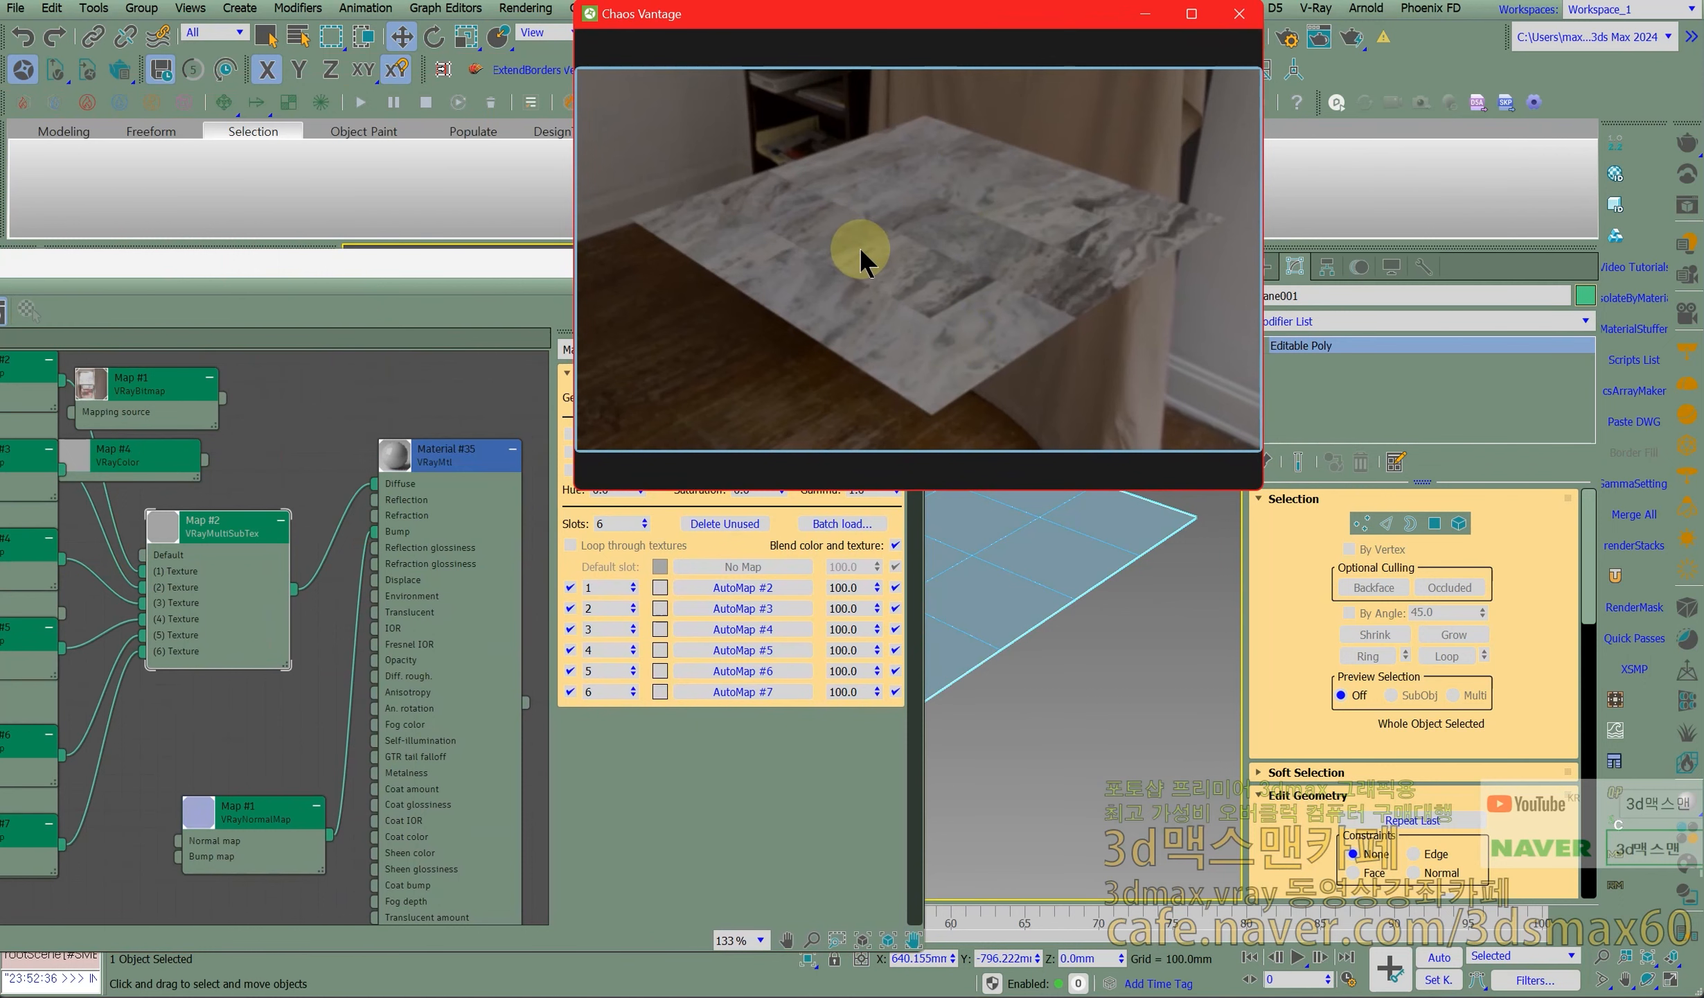
key("ctrl+apostrophe")
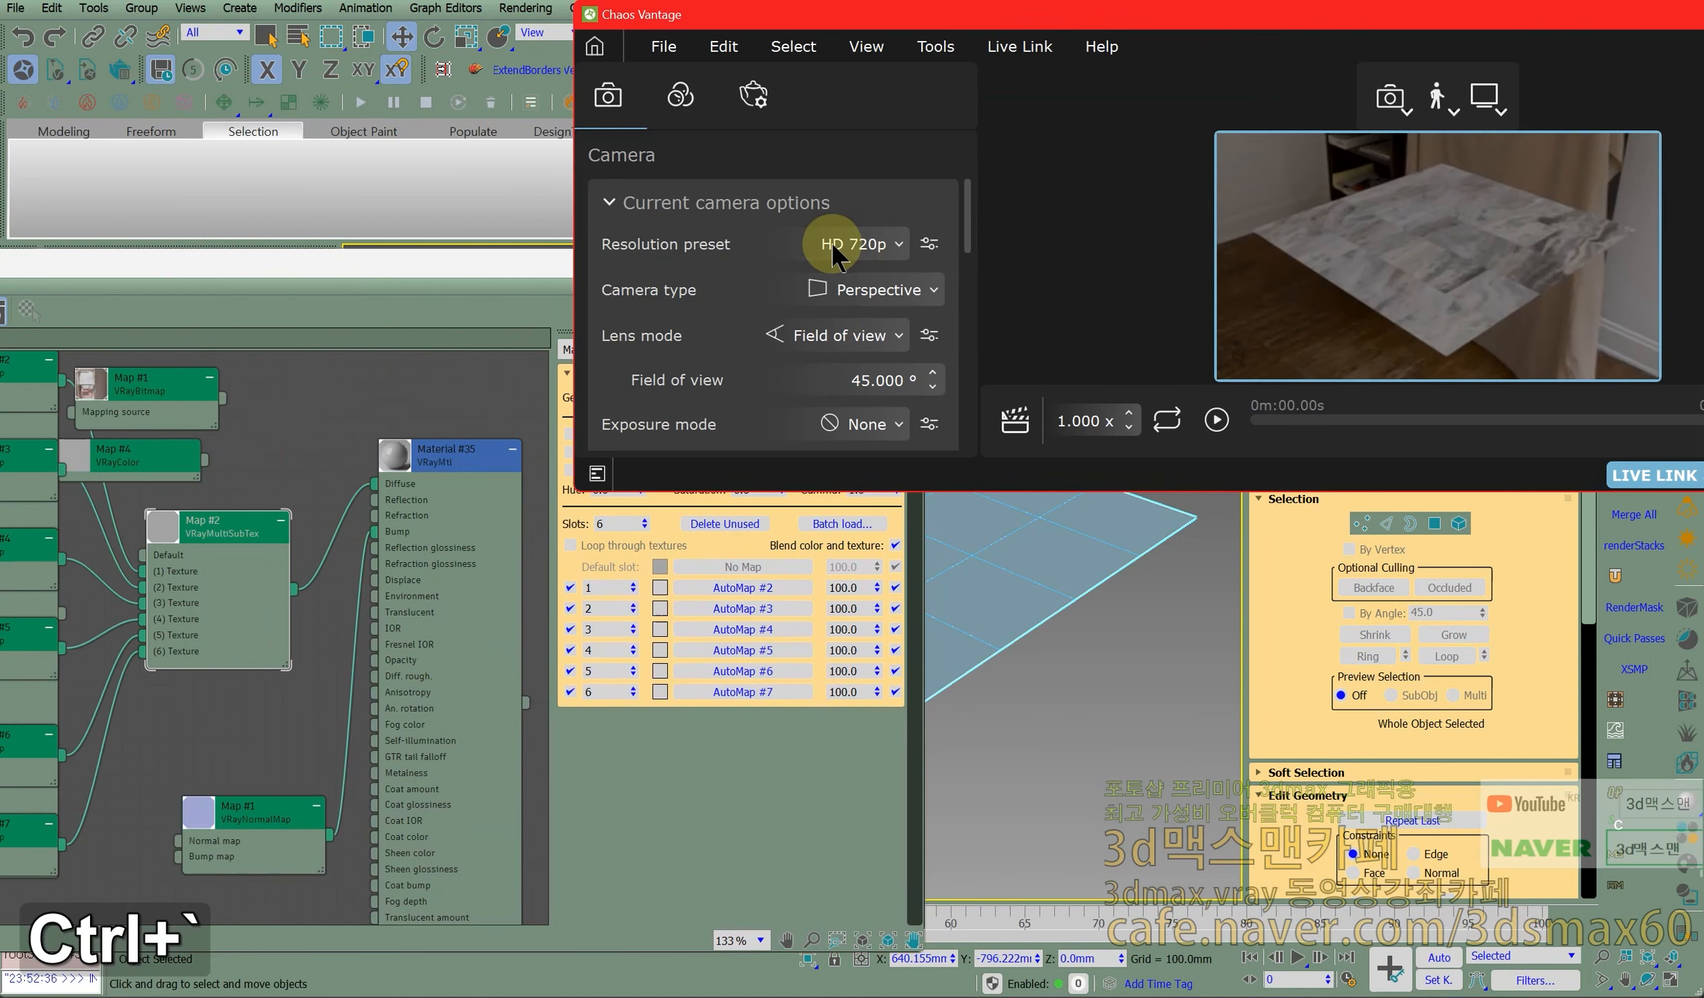
left_click(831, 241)
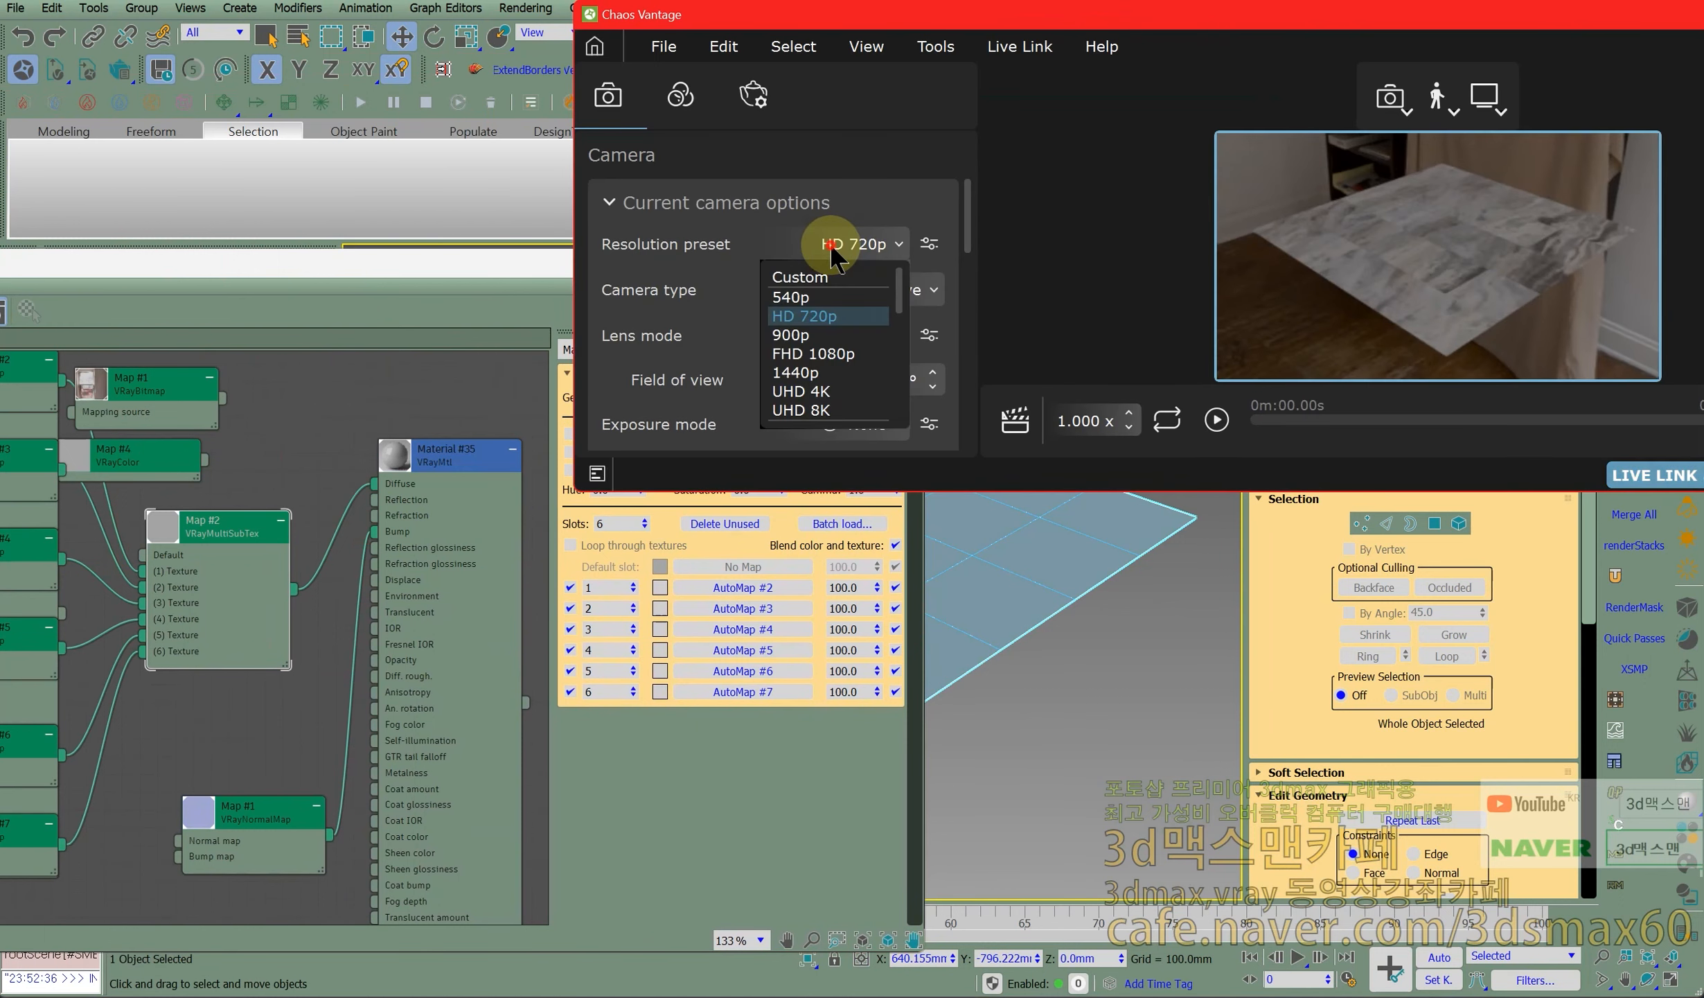
left_click(804, 391)
key("ctrl+grave")
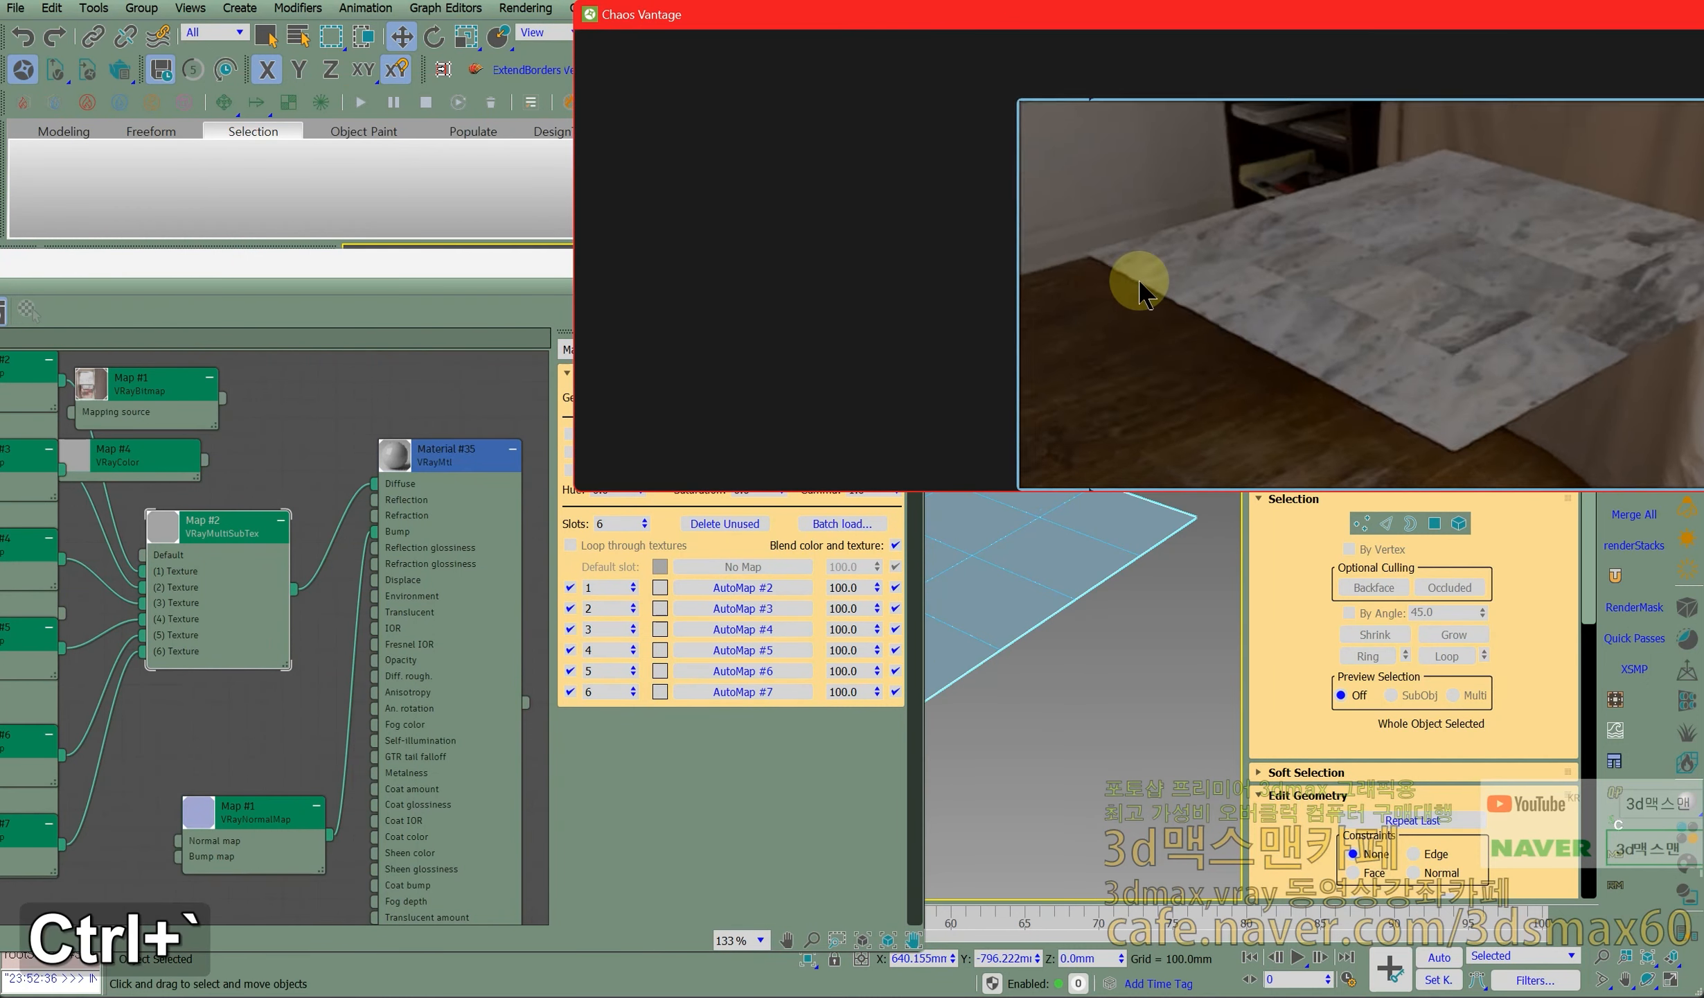
left_click_drag(1703, 491, 1440, 459)
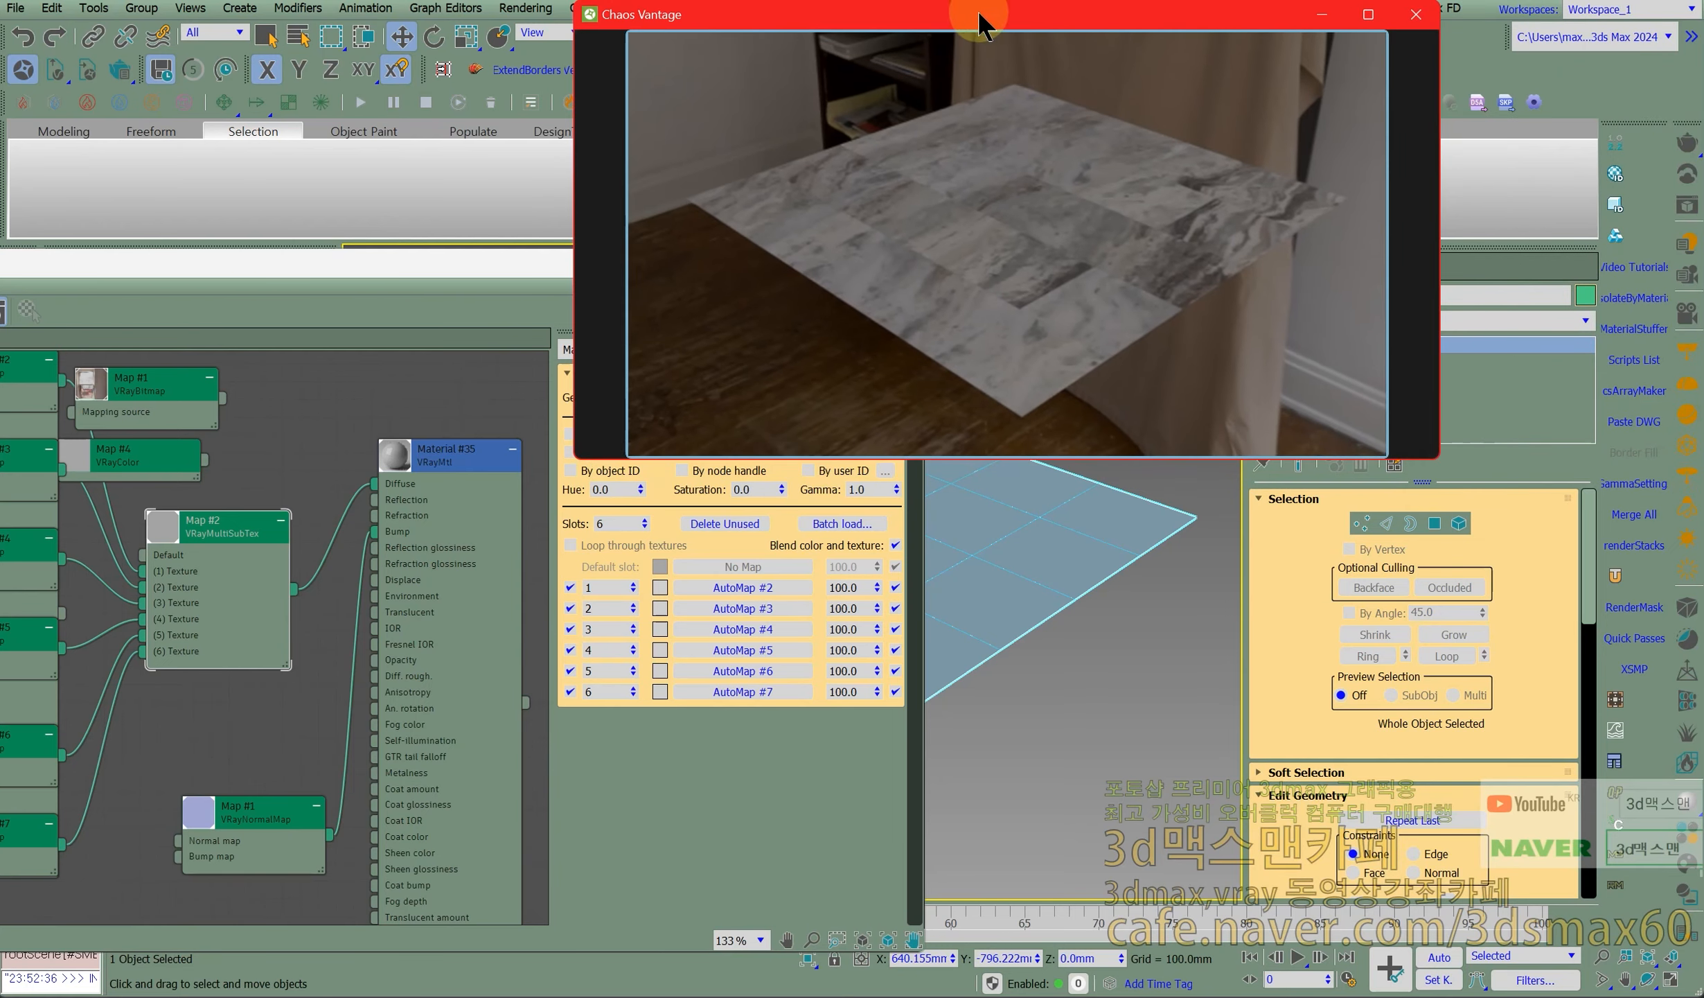
left_click_drag(984, 10, 769, 0)
Select the renderable grid spline, try rectangular widths of 8, 20 and 30 mm, and set the width to 10 mm.
left_click(1035, 579)
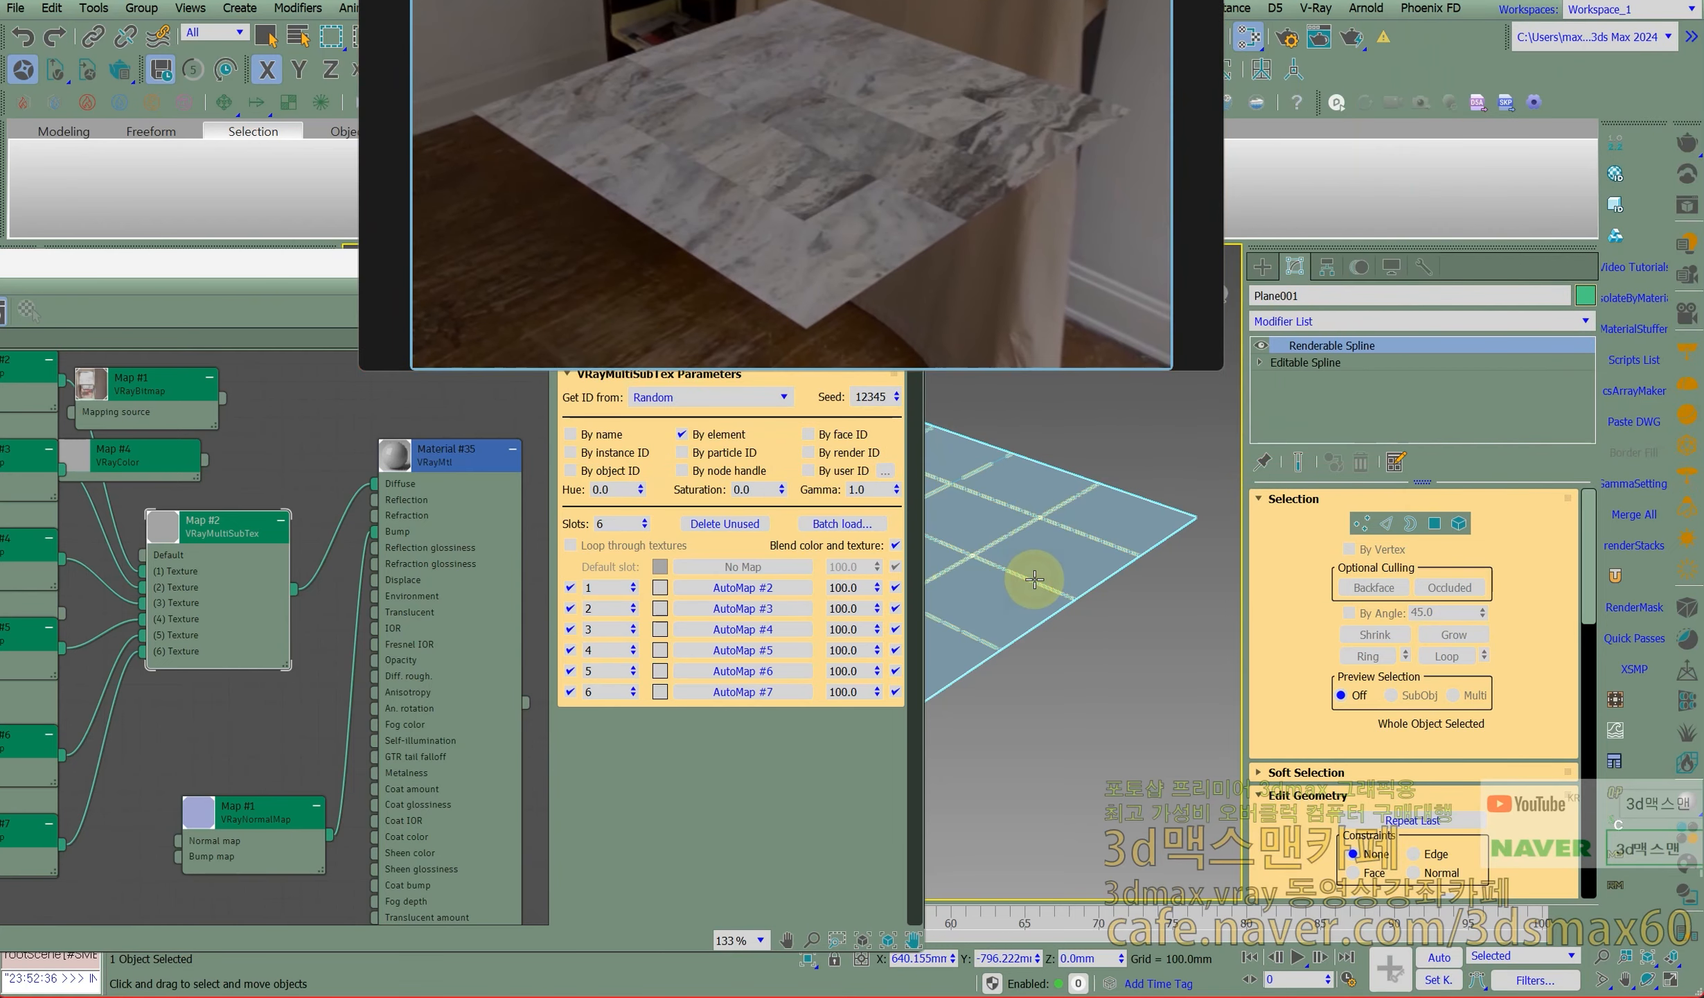
left_click_drag(1306, 582, 1296, 545)
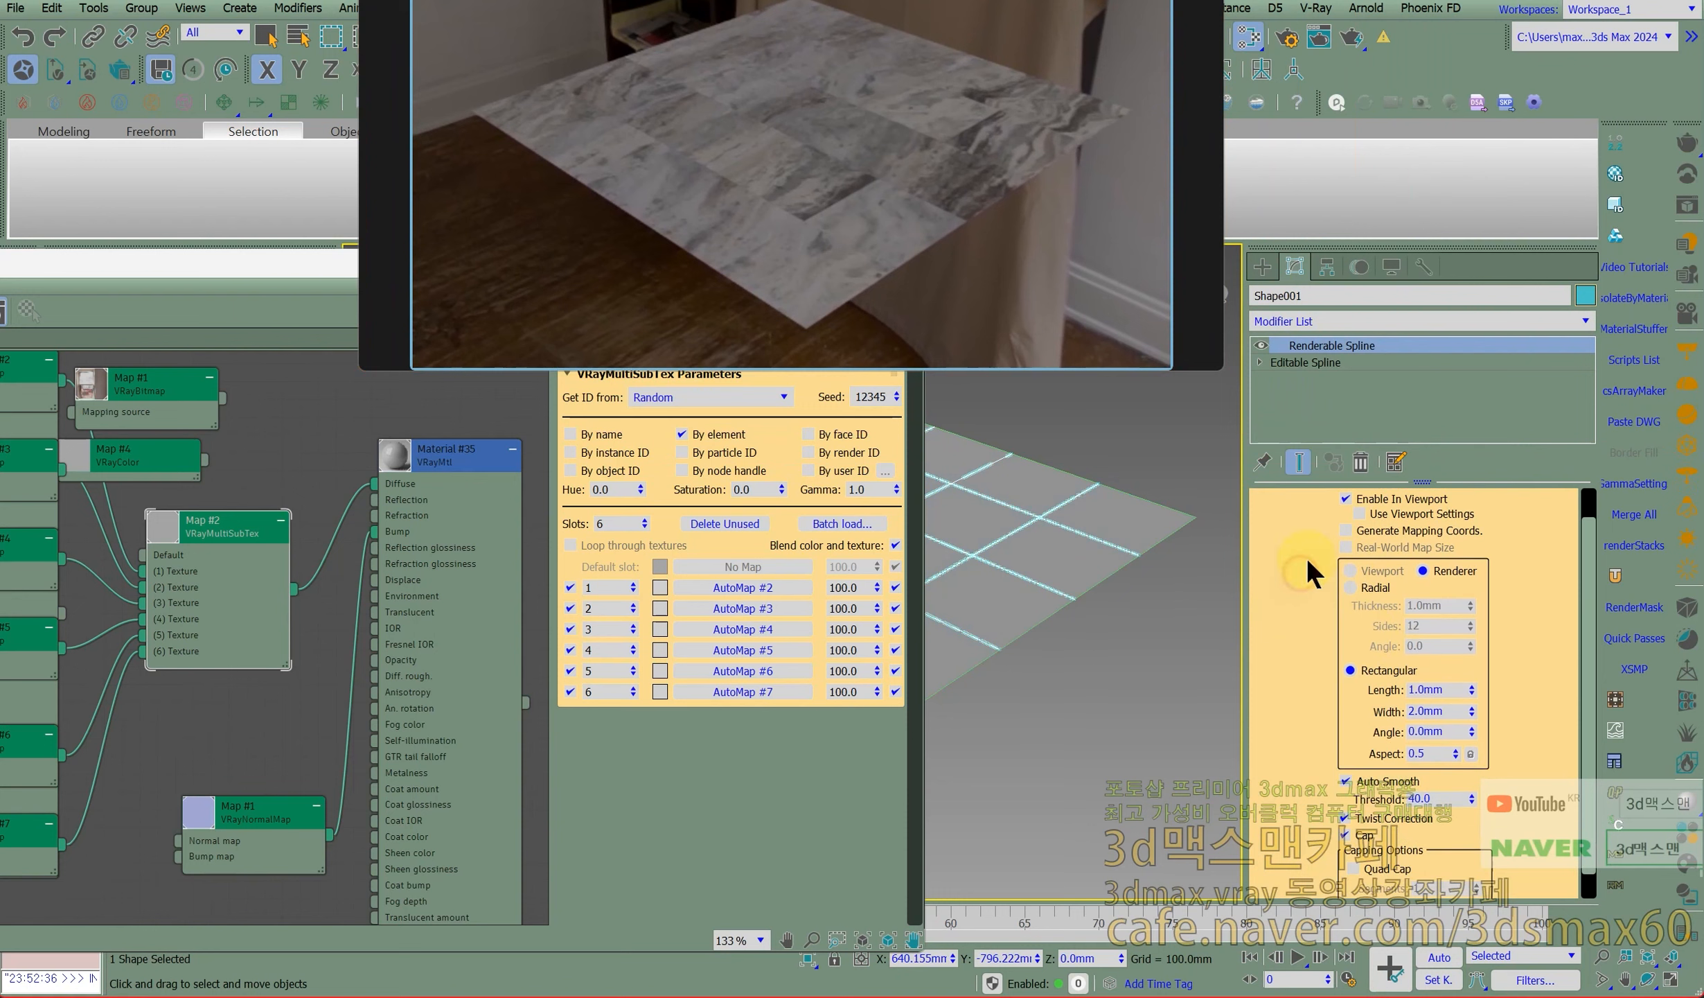
type("8")
key("Return")
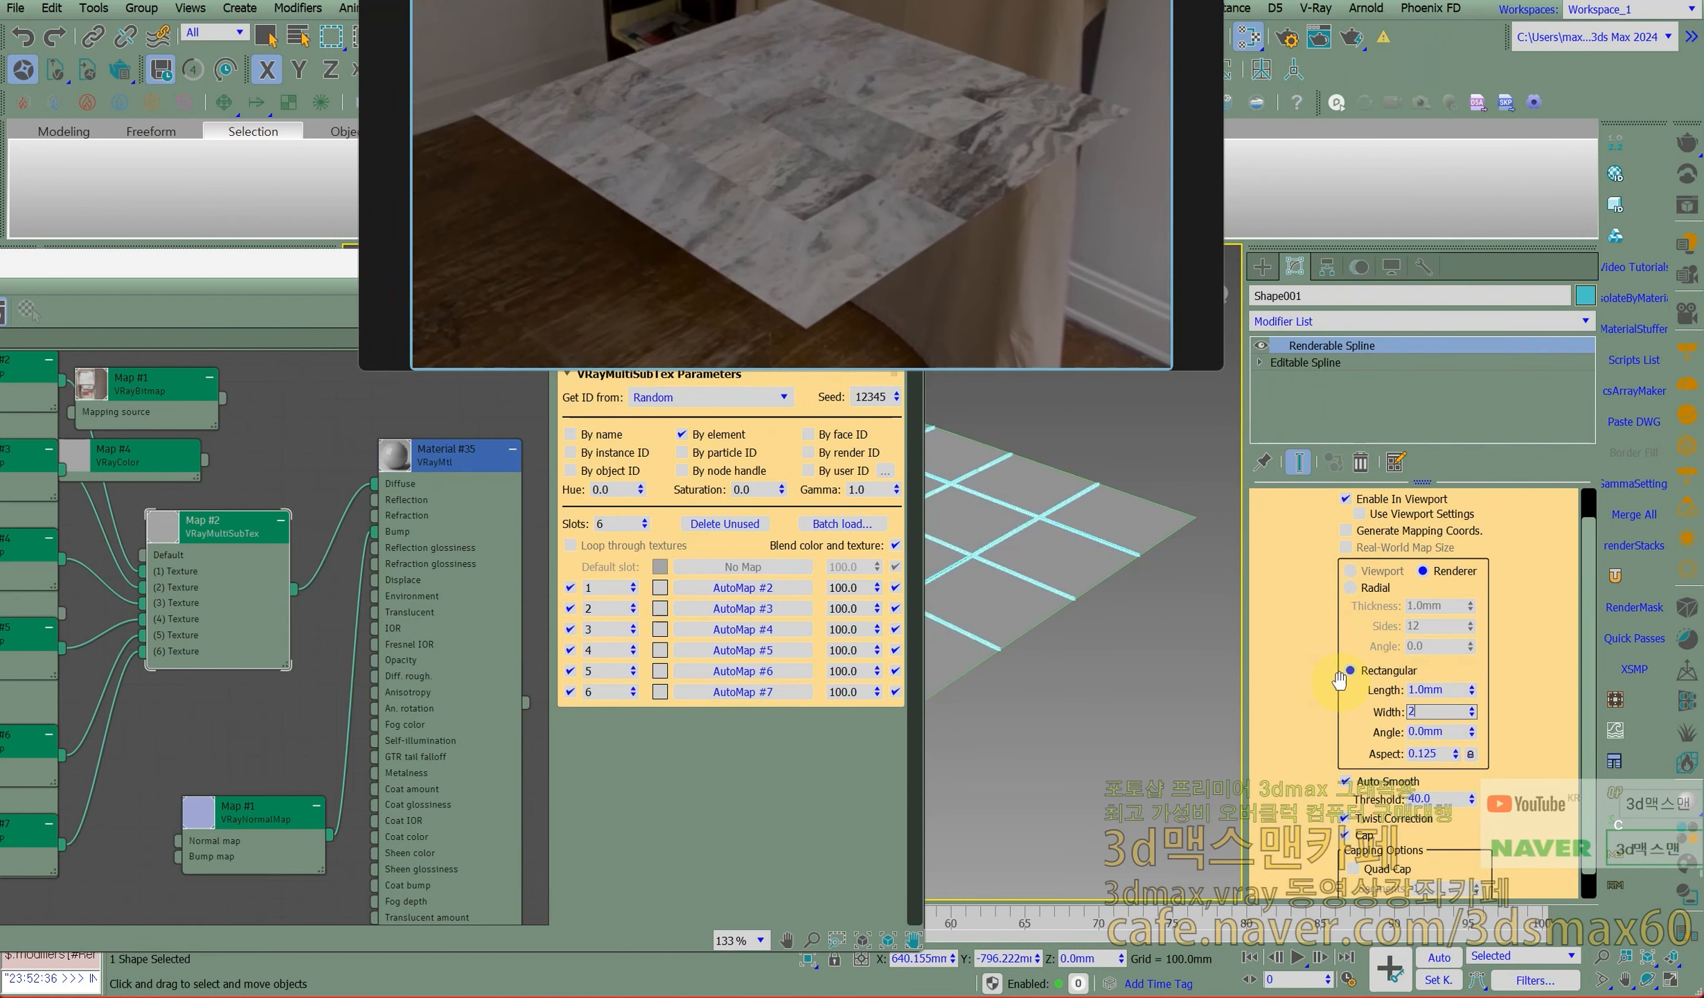
type("20")
key("Return")
type("30")
key("Return")
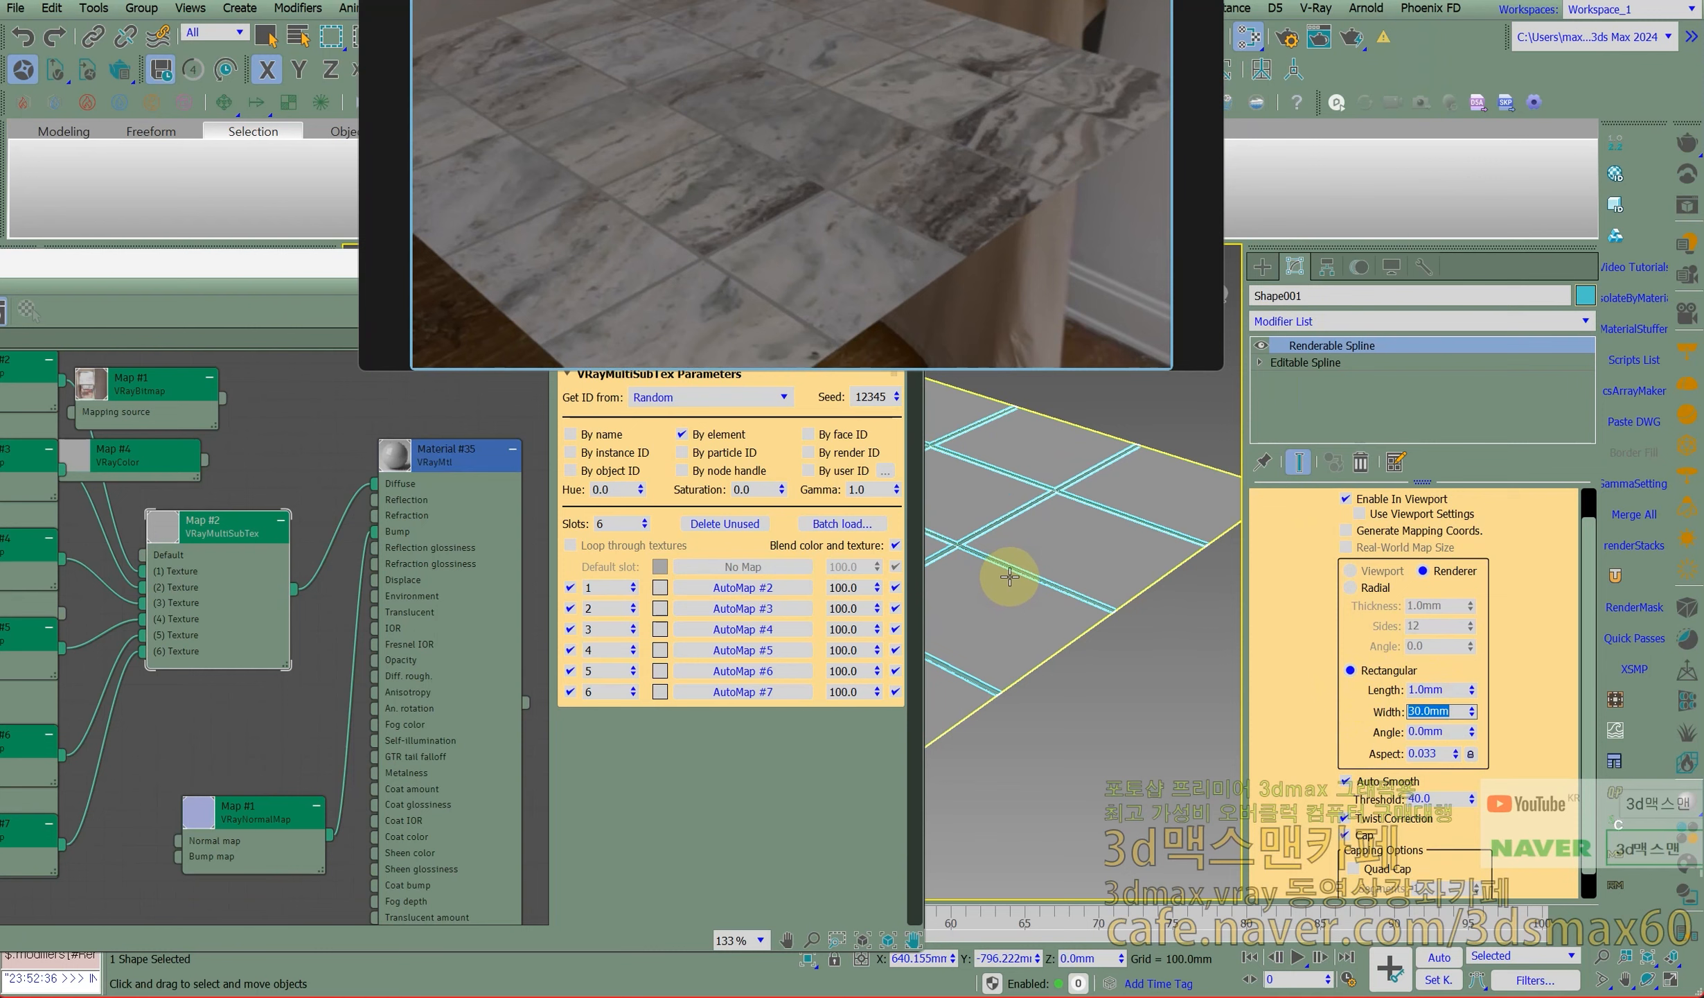
scroll(1010, 576, "up", 2)
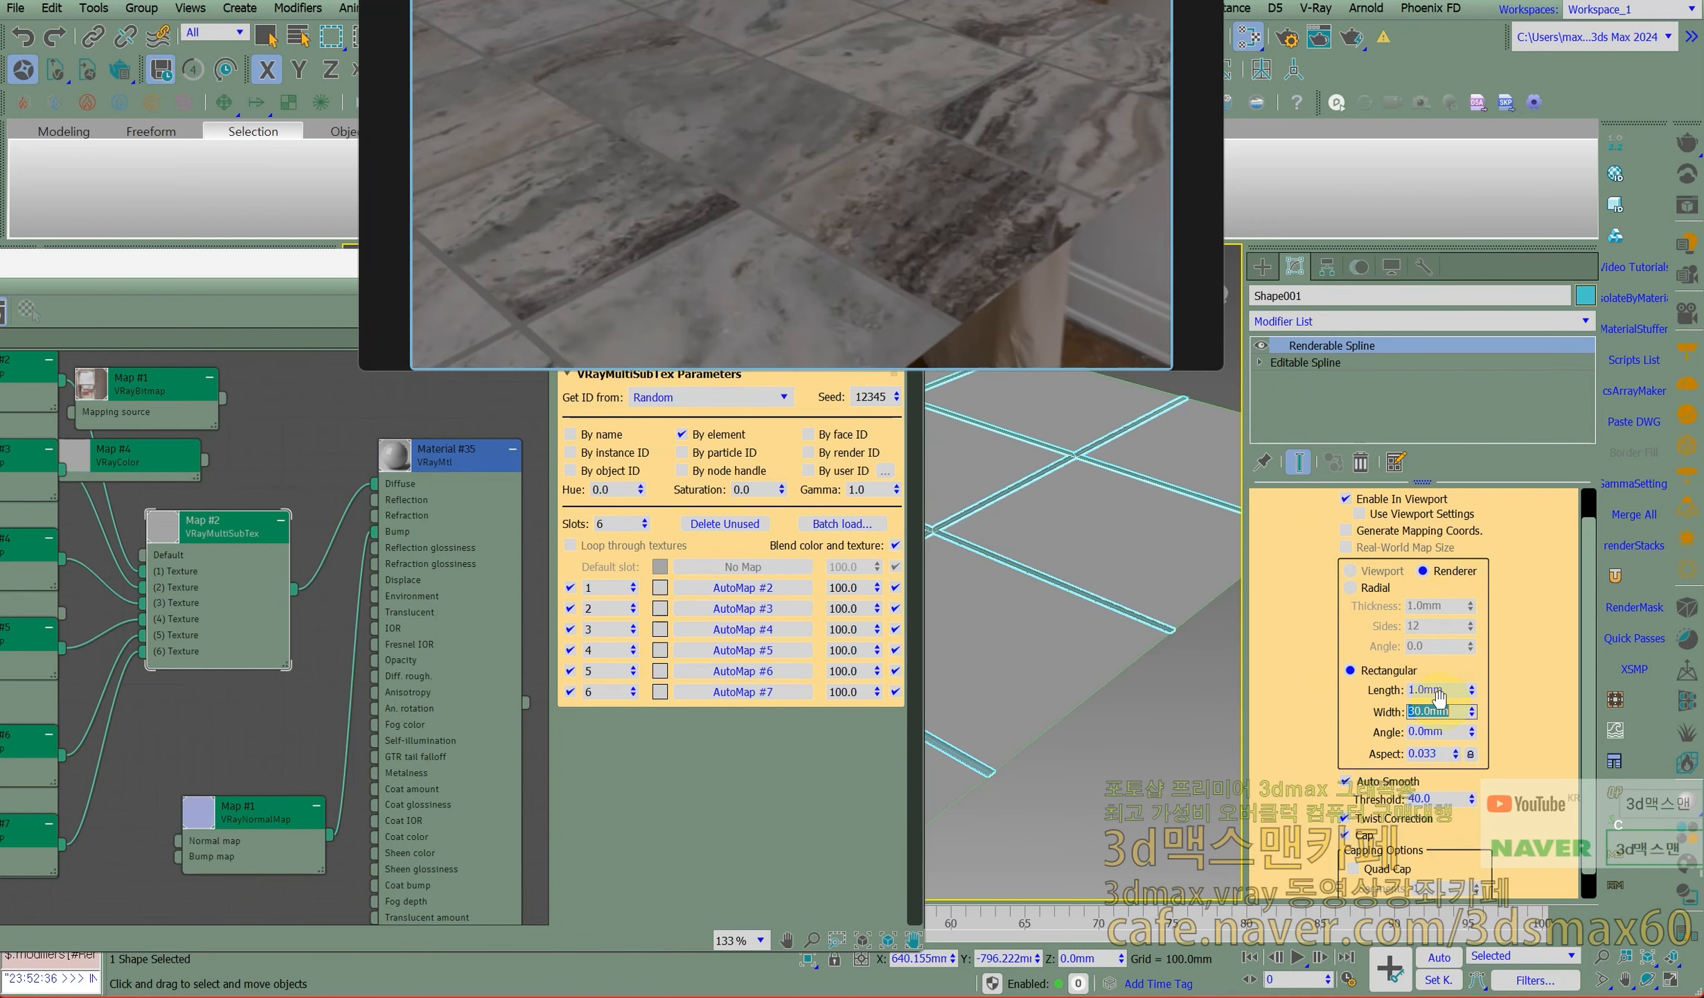
type("10")
key("Return")
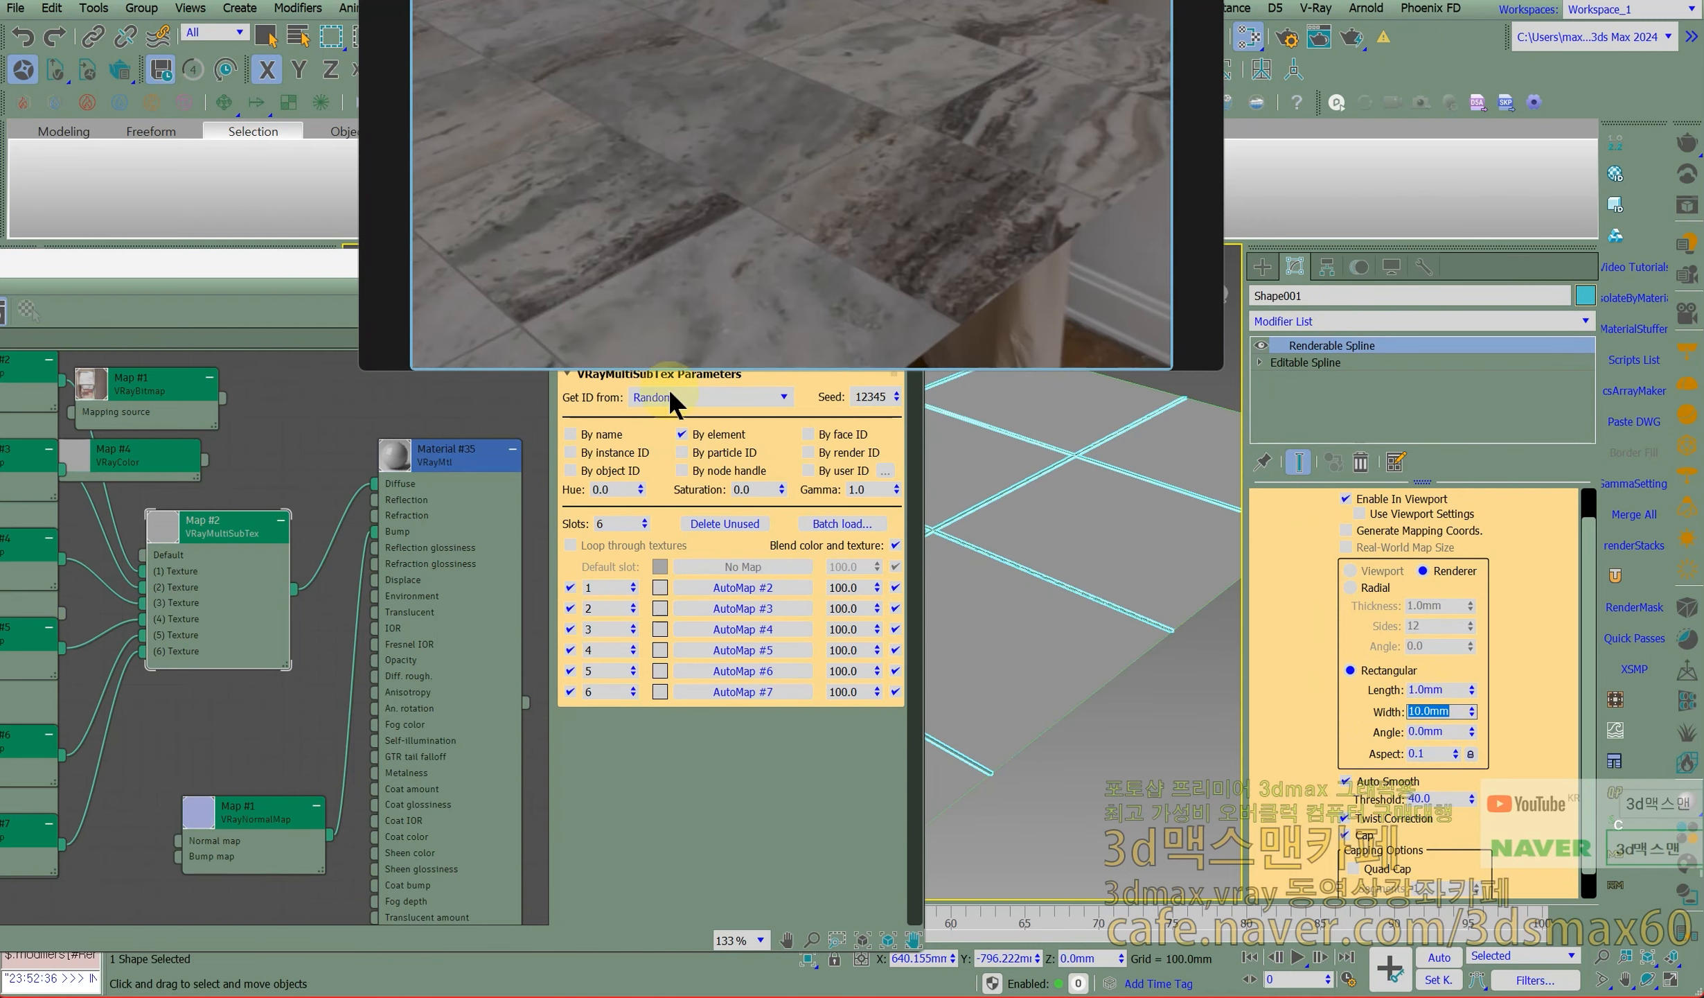
Bring the Slate Material Editor back into view and add a new VRayMtl node in the empty area beside the marble nodes.
left_click_drag(289, 267, 708, 464)
scroll(741, 598, "down", 6)
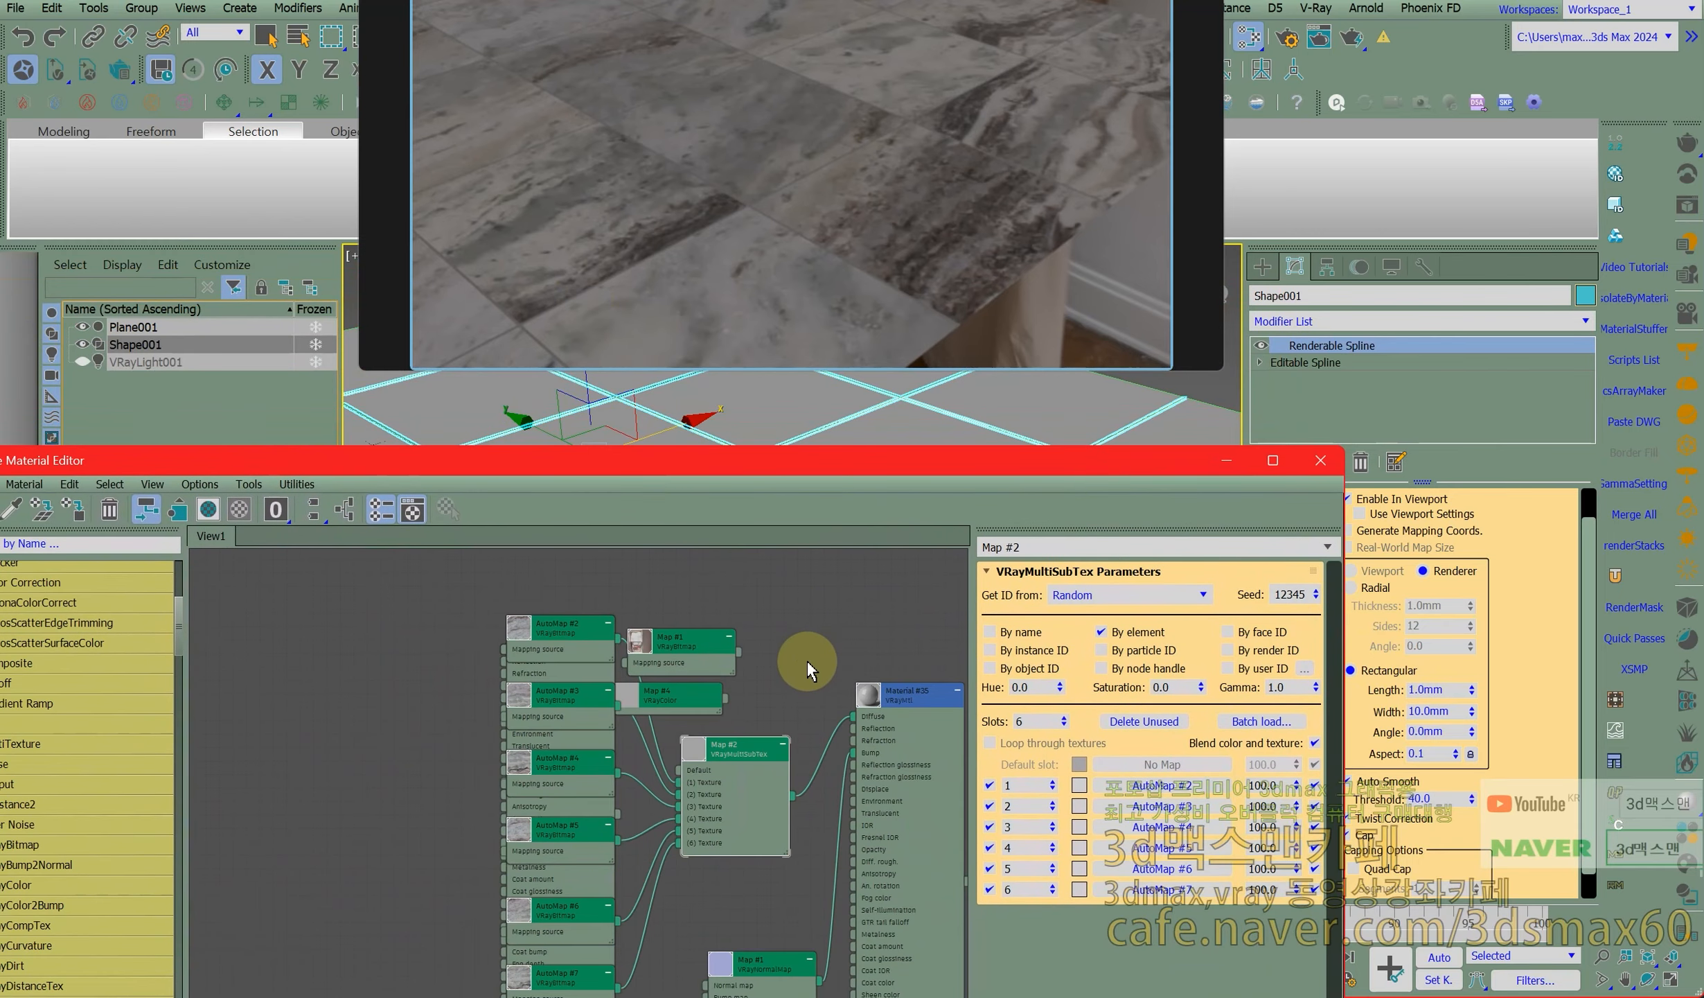
scroll(417, 645, "up", 2)
left_click_drag(404, 457, 816, 479)
scroll(510, 656, "up", 6)
left_click_drag(456, 608, 777, 645)
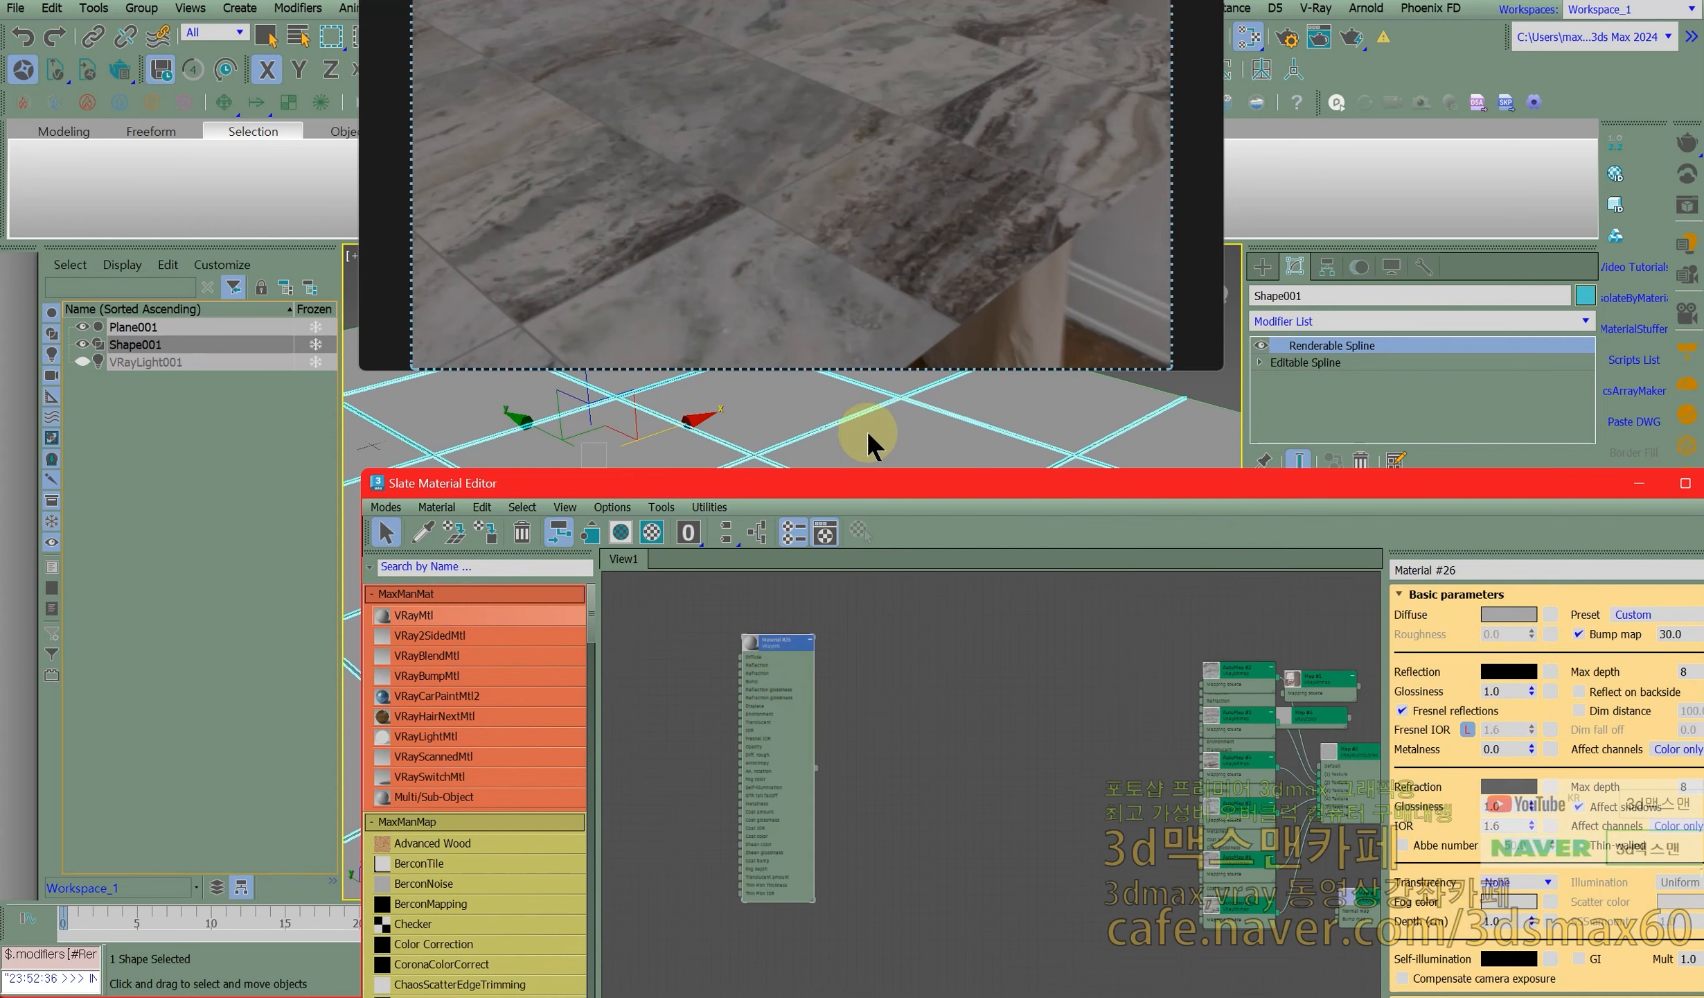
Darken the new VRayMtl's diffuse colour to a deeper grey and assign the material to the selected grid spline.
left_click(1508, 614)
left_click_drag(1351, 448, 1345, 448)
left_click(1396, 478)
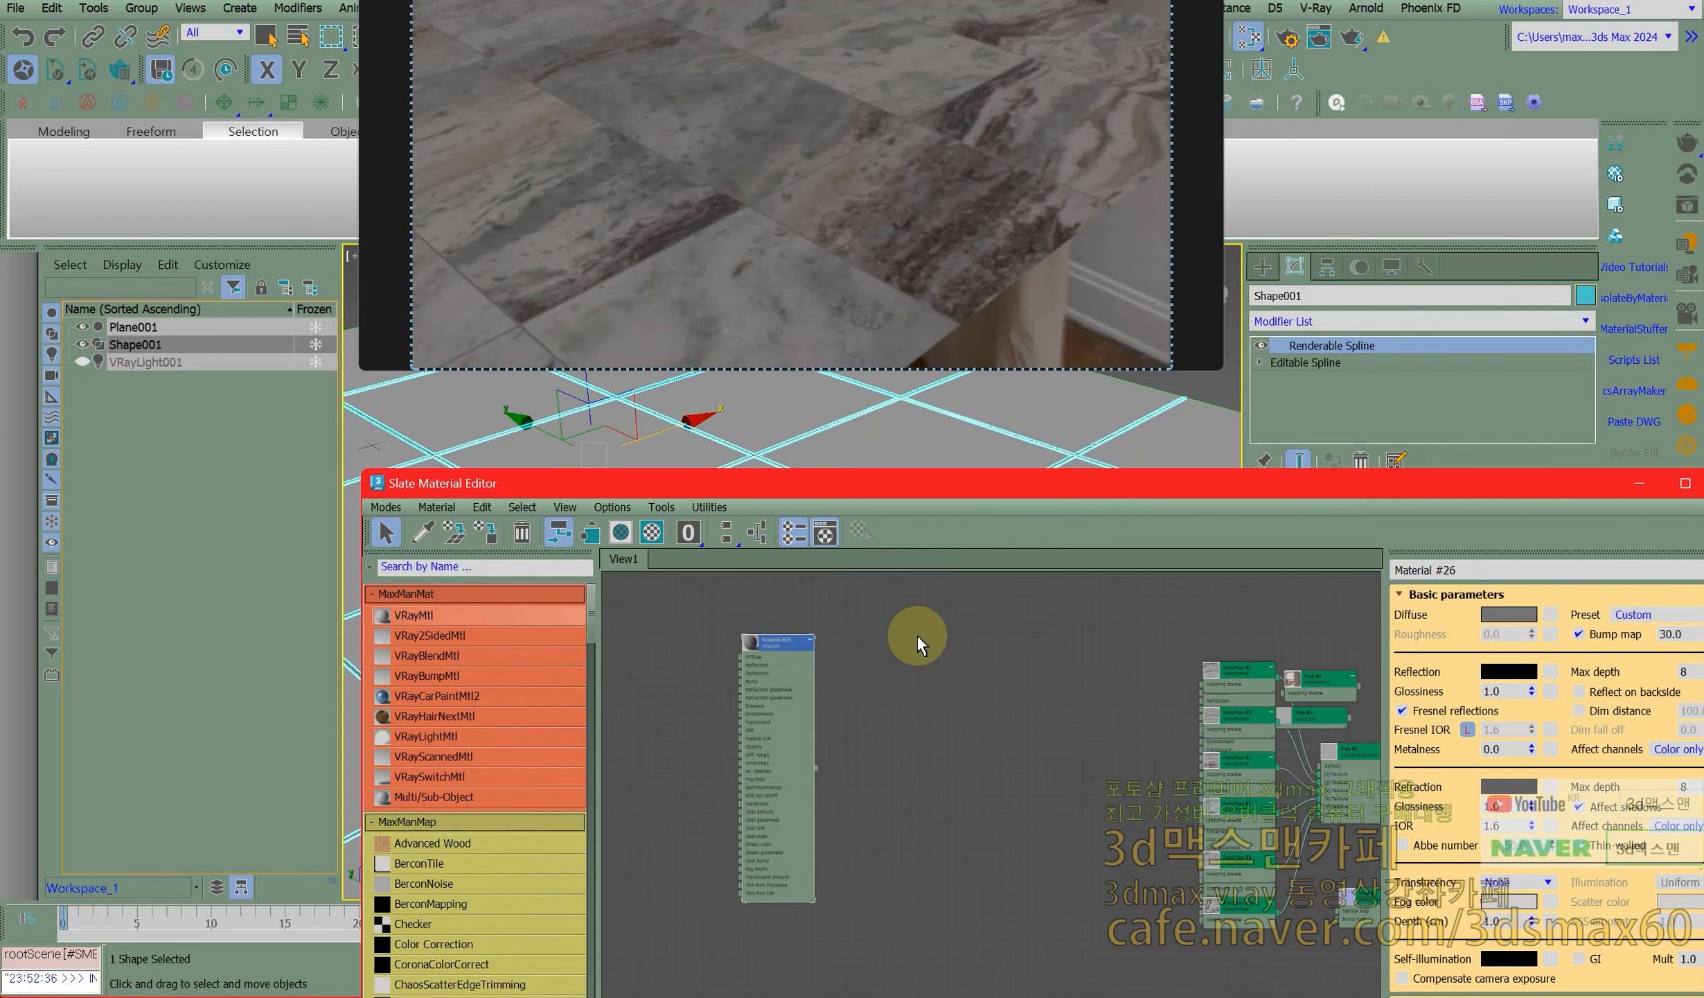
right_click(779, 644)
left_click(864, 79)
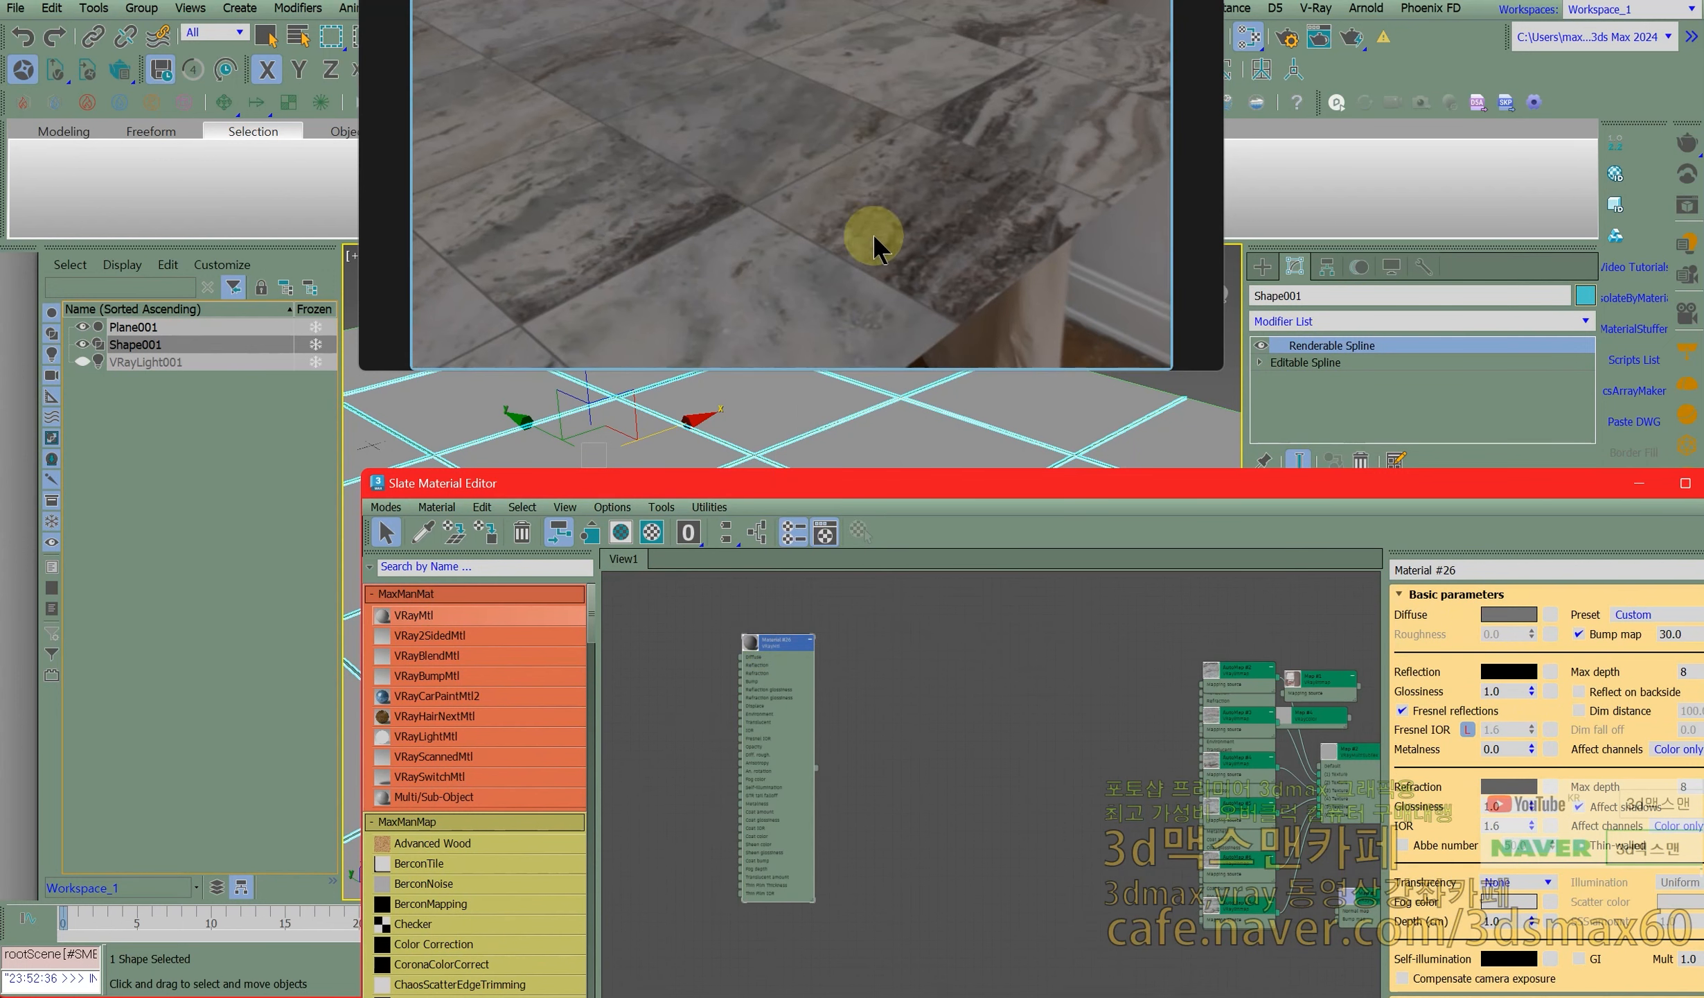
Darken the grout material's diffuse colour to black and put the Slate Material Editor away.
left_click(1525, 614)
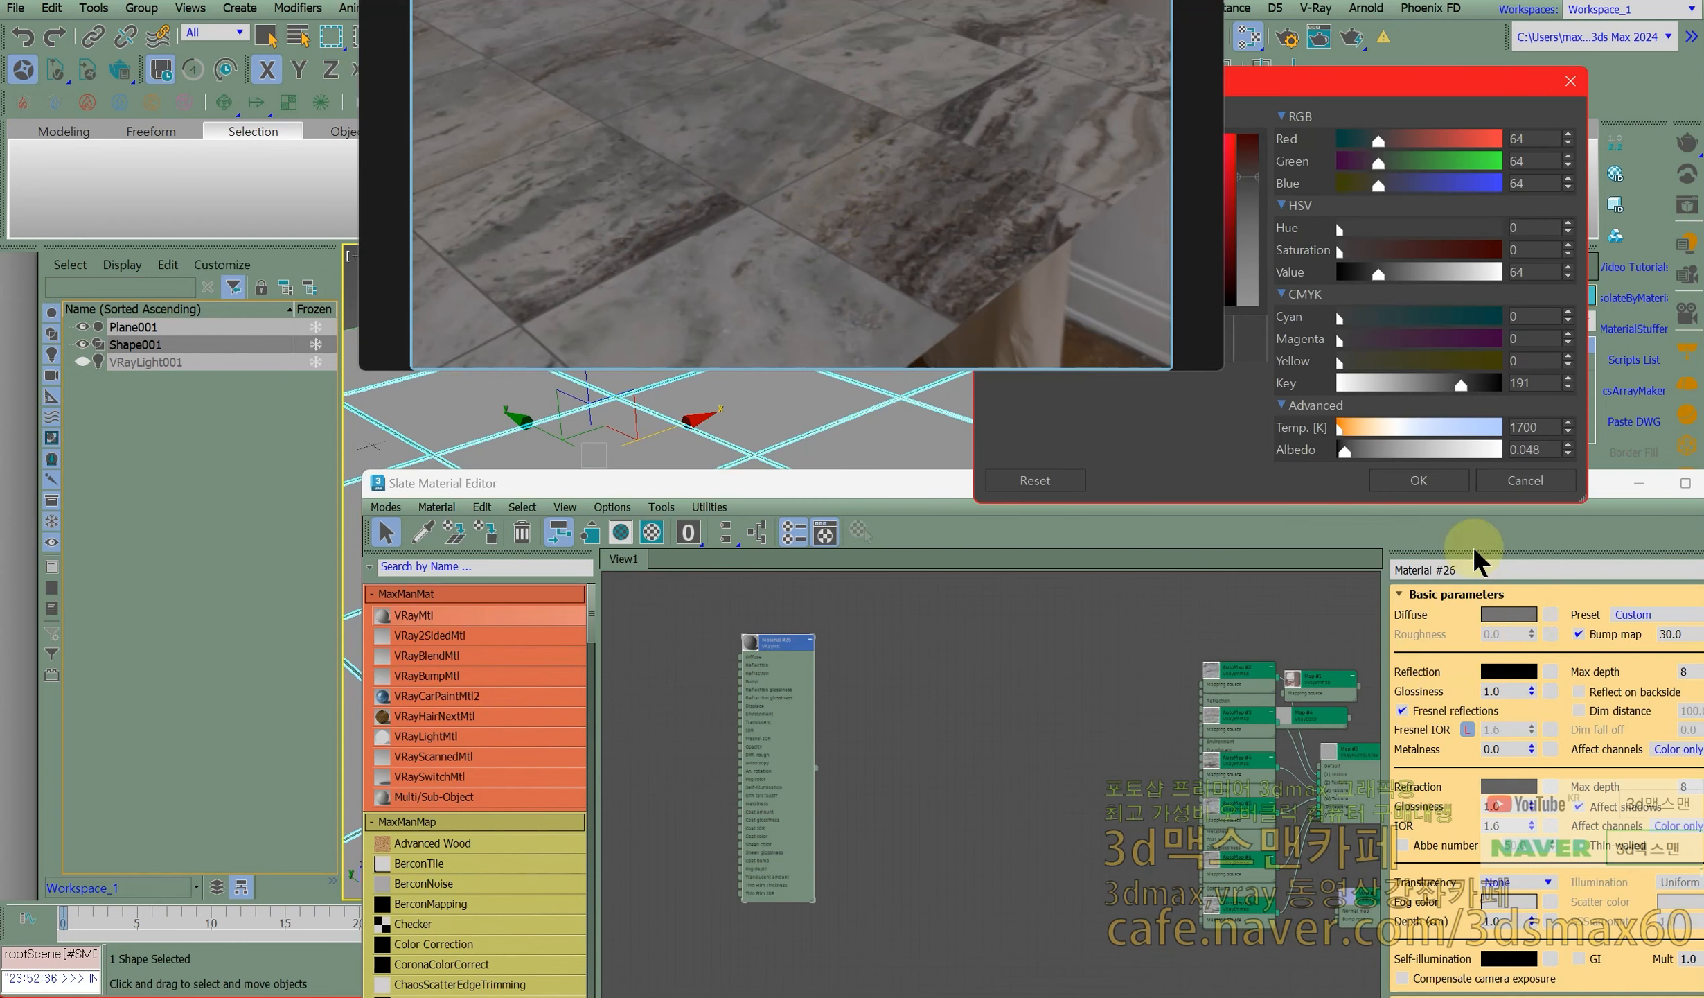
left_click_drag(1347, 448, 1320, 449)
left_click(1416, 480)
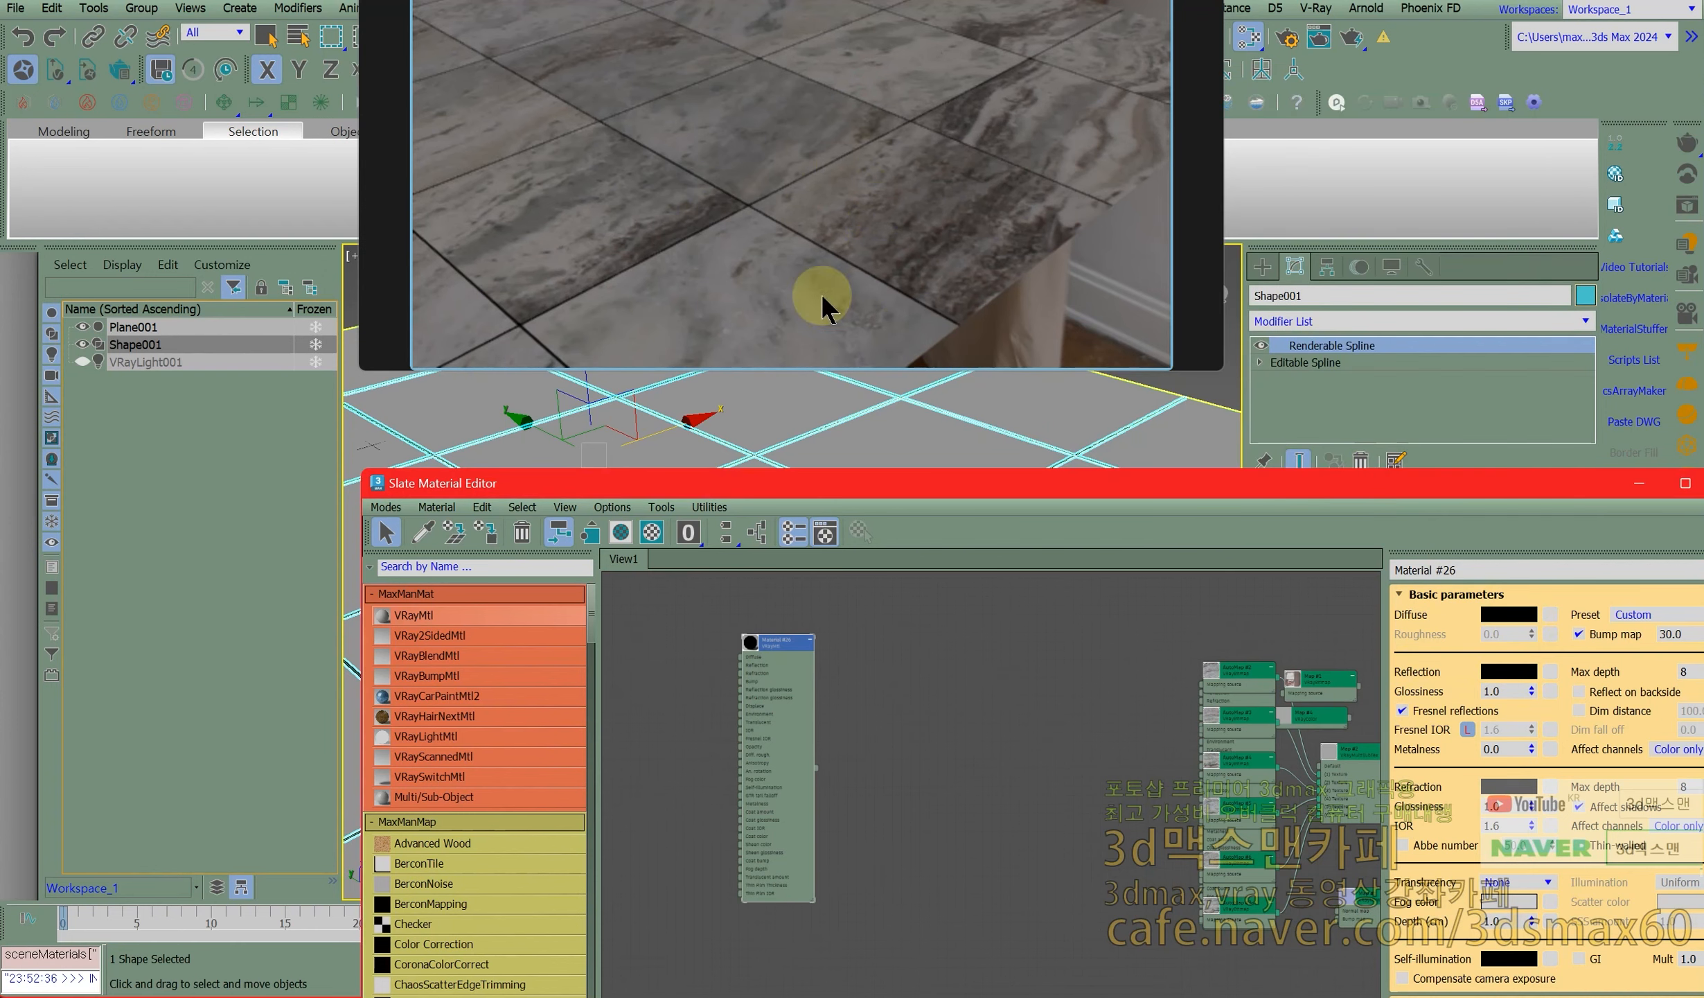
left_click(1703, 483)
Examine the marble tiles and dark grout lines from several angles in the live preview.
middle_click_drag(1002, 579, 1064, 633)
middle_click_drag(867, 635, 742, 721, "alt")
scroll(881, 639, "down", 5)
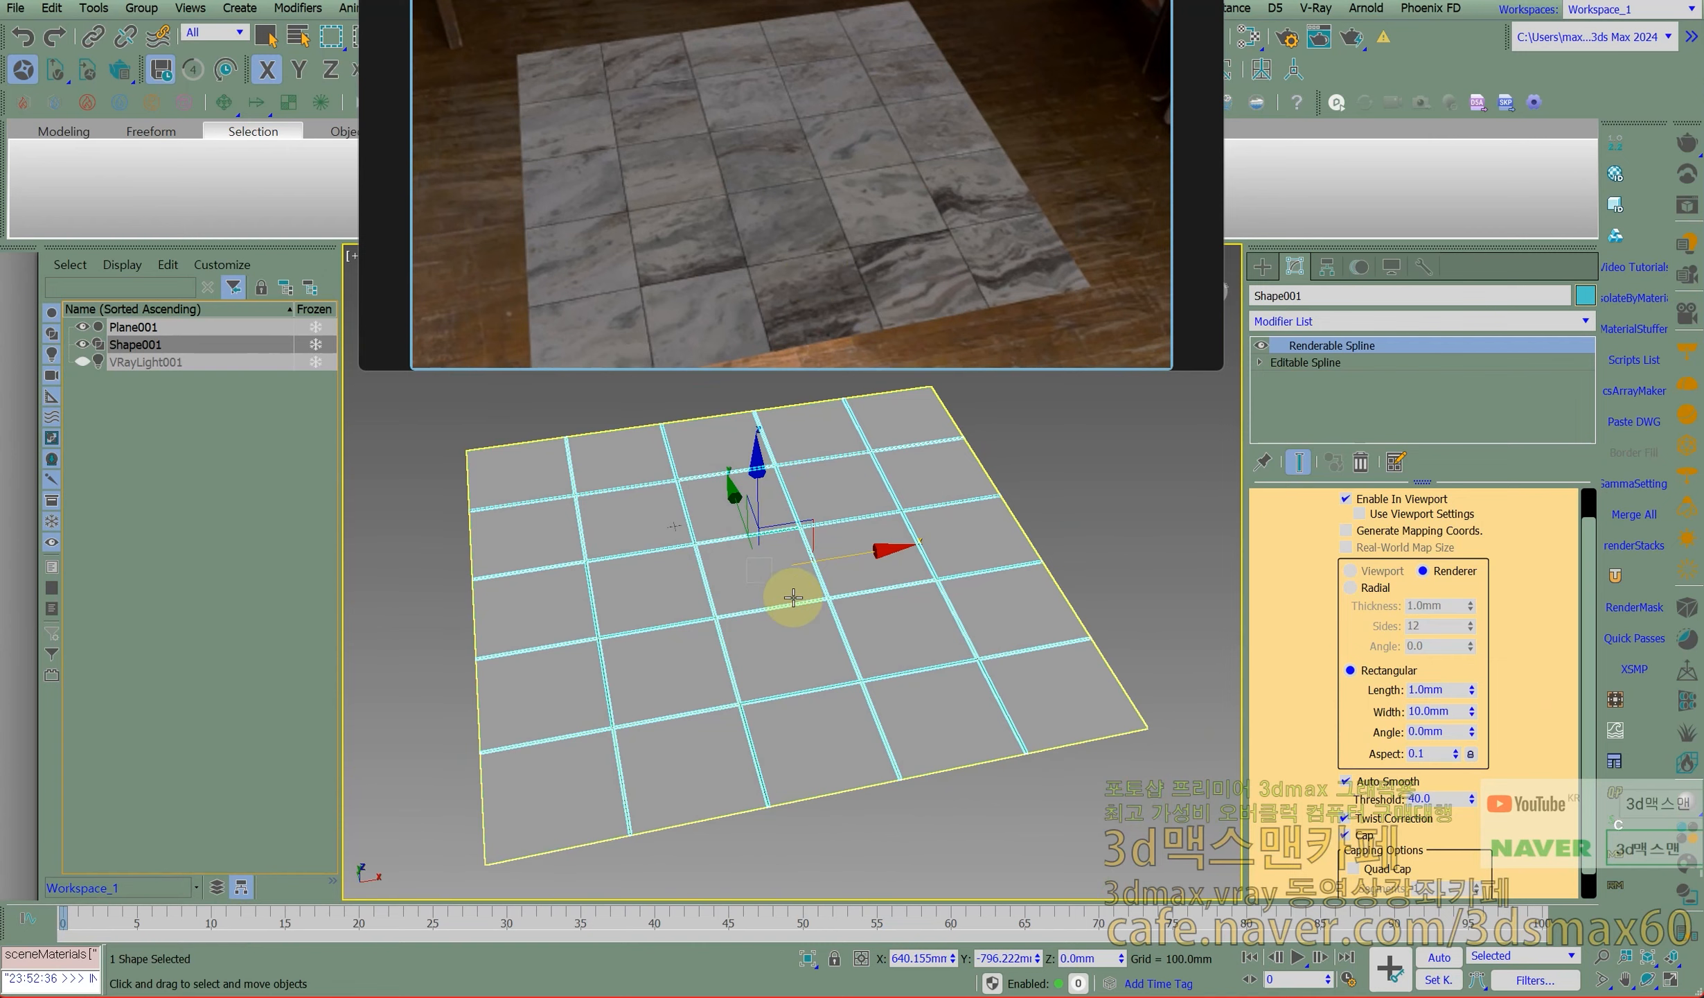
middle_click_drag(750, 654, 939, 612, "alt")
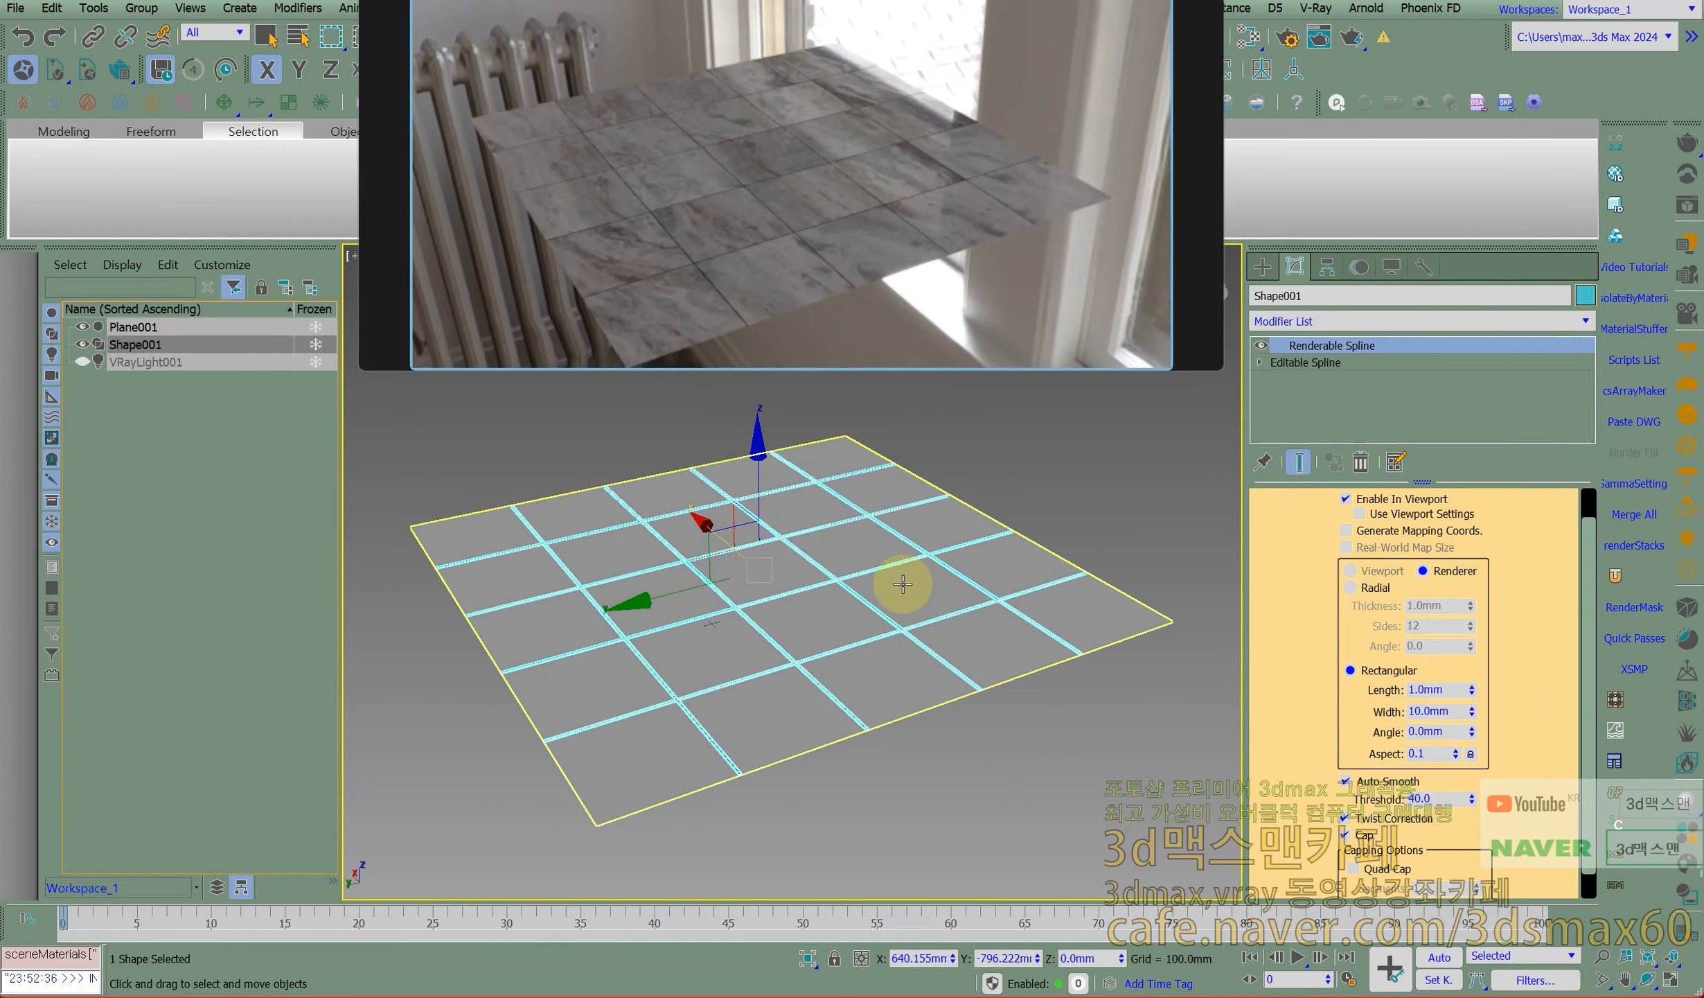
scroll(890, 579, "up", 3)
middle_click_drag(875, 563, 968, 591)
scroll(967, 591, "down", 2)
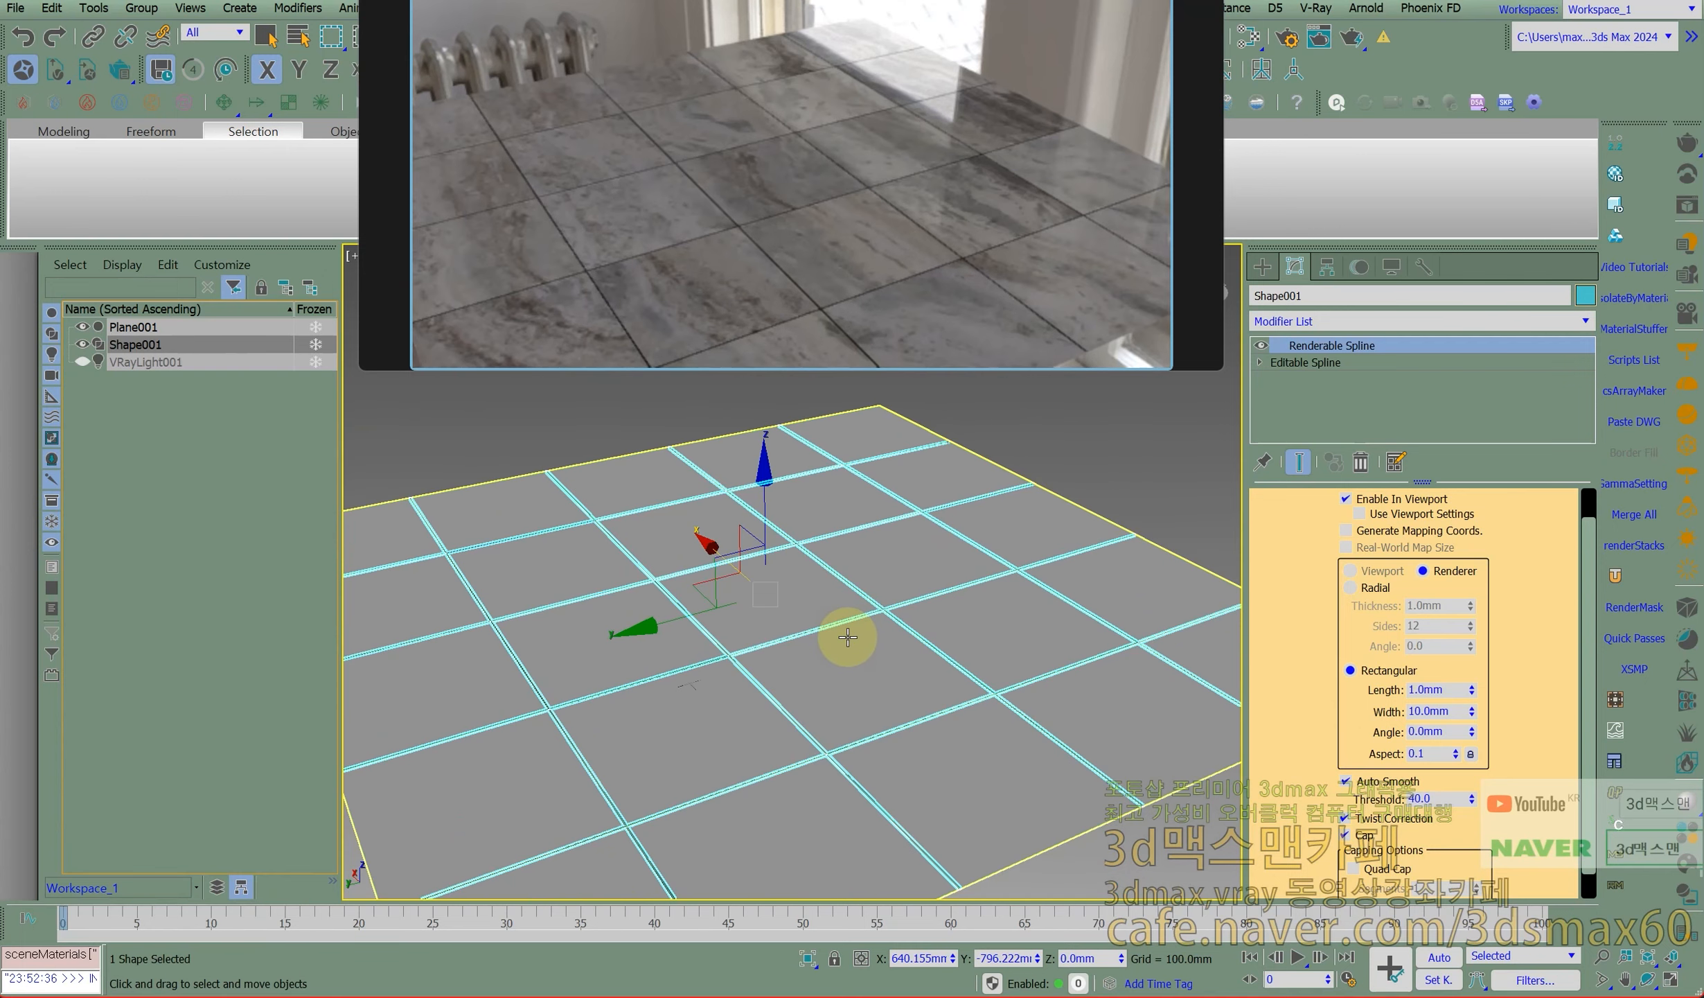
middle_click_drag(848, 628, 897, 602)
Move the preview window clear of the viewport and draw a rectangle spline about 4702 × 2638 mm over the rear part of the floor.
right_click_drag(710, 275, 356, 92)
left_click(1258, 262)
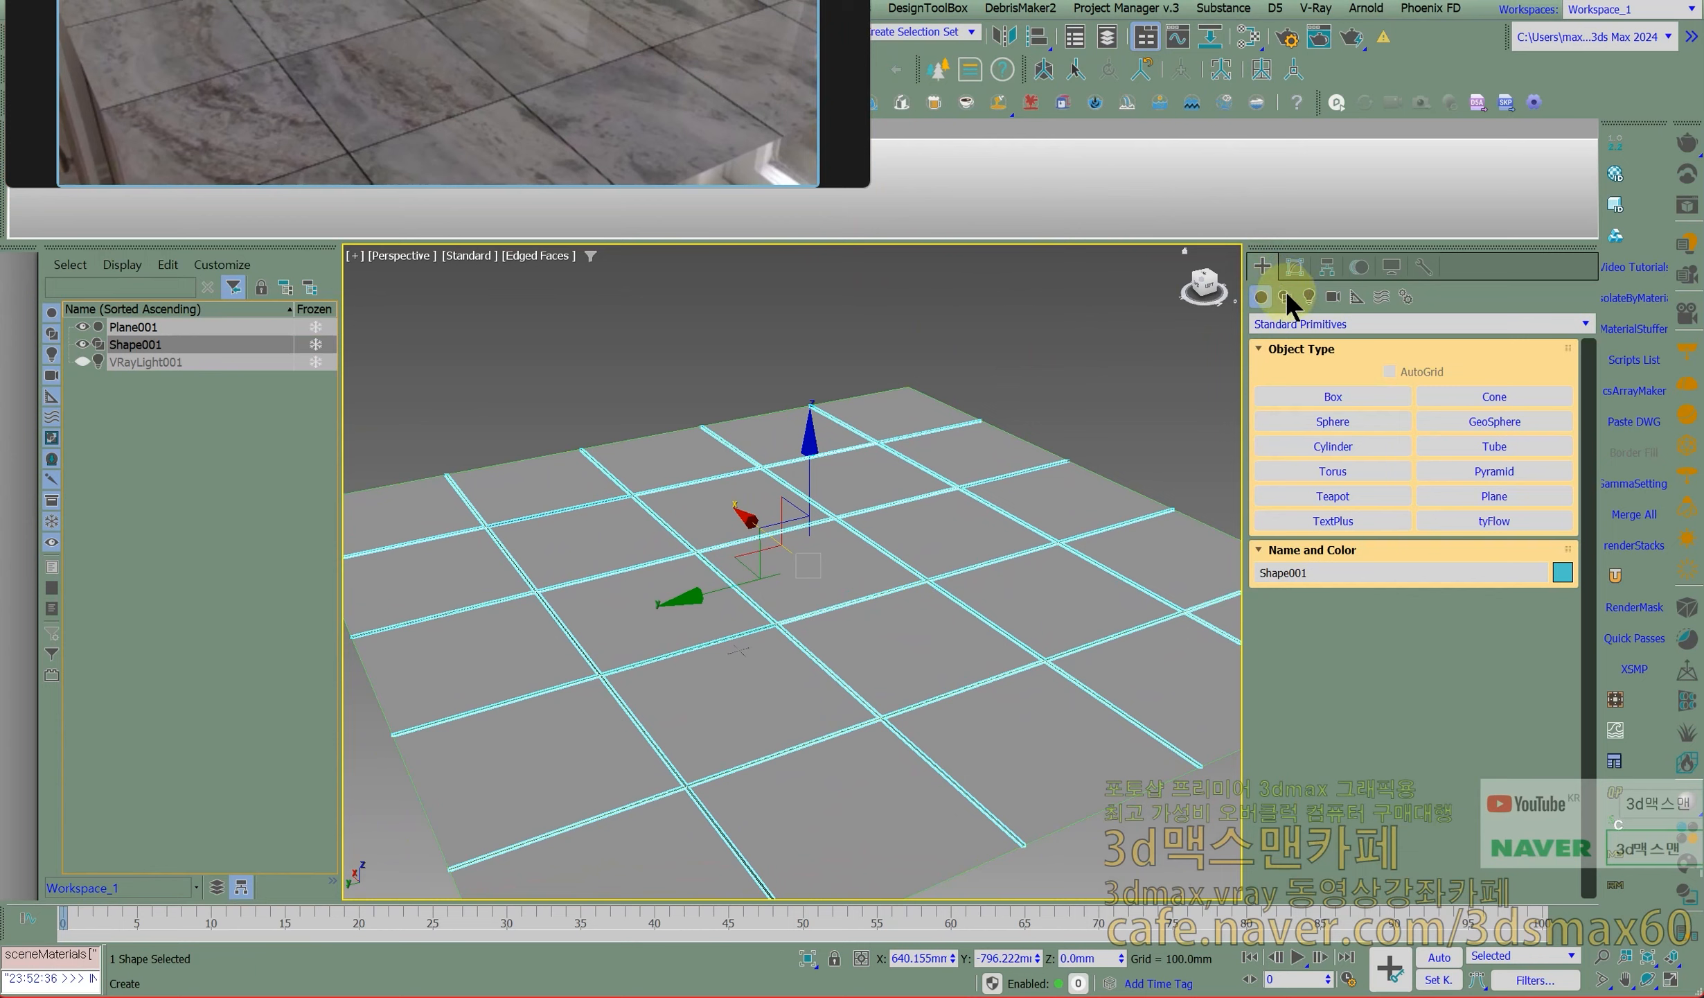
scroll(963, 523, "down", 2)
left_click(1340, 395)
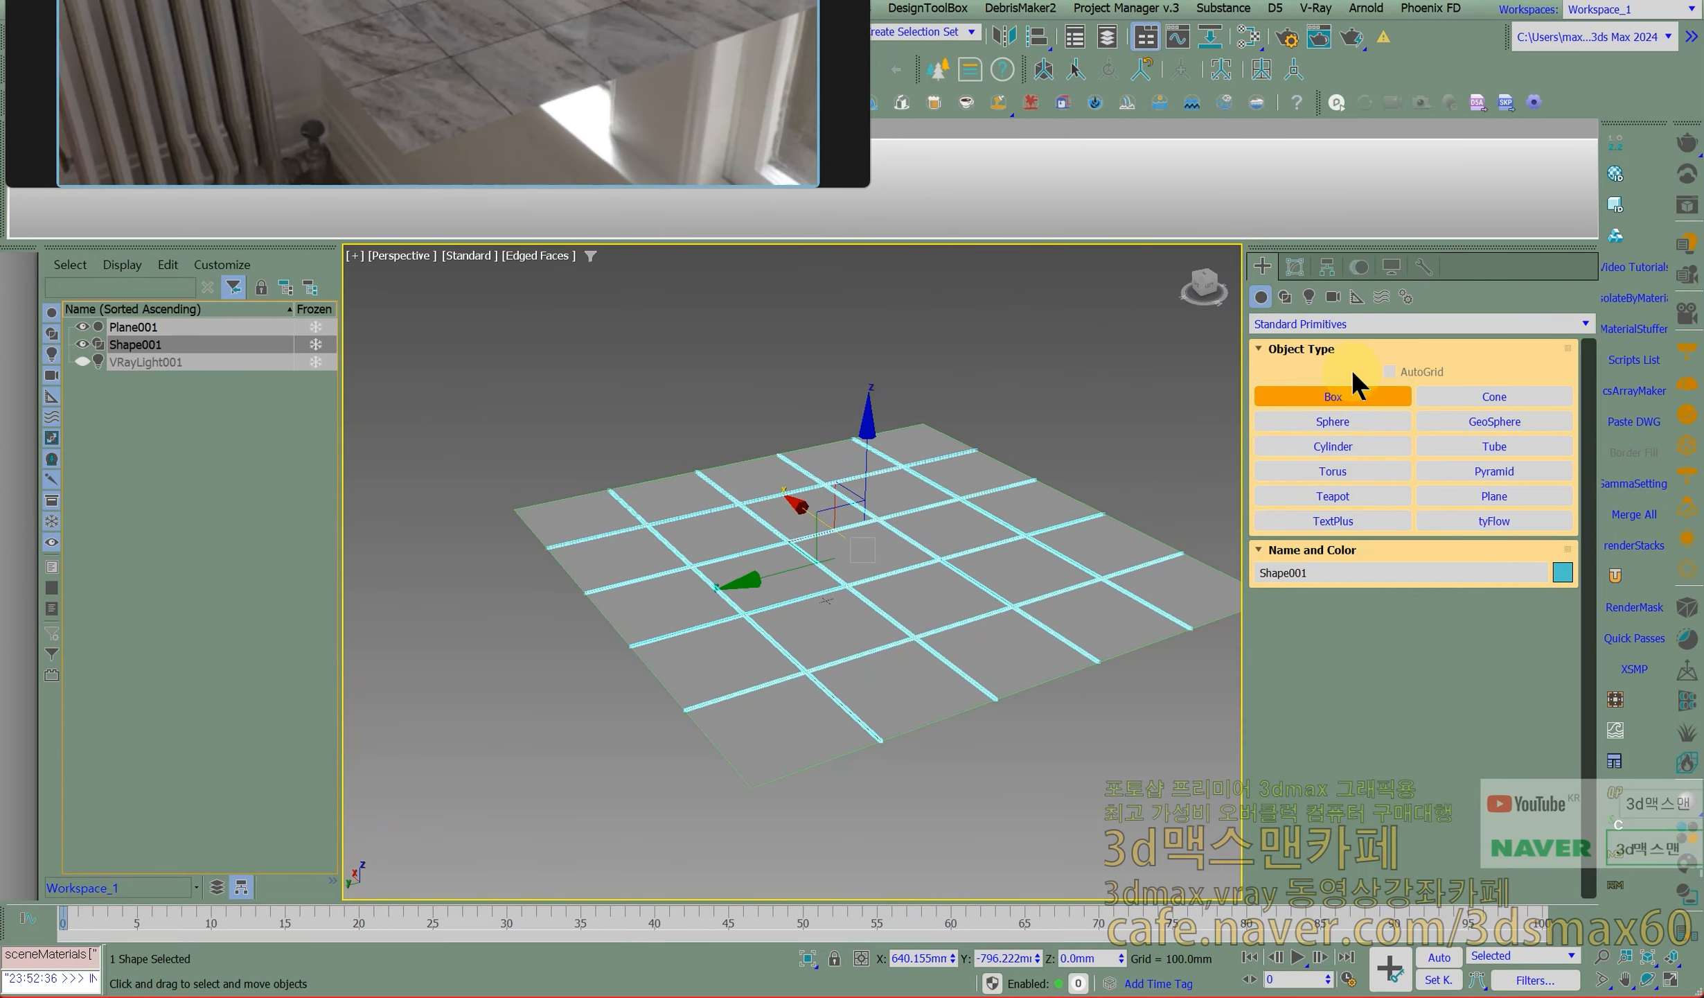
left_click(1285, 298)
left_click(1505, 447)
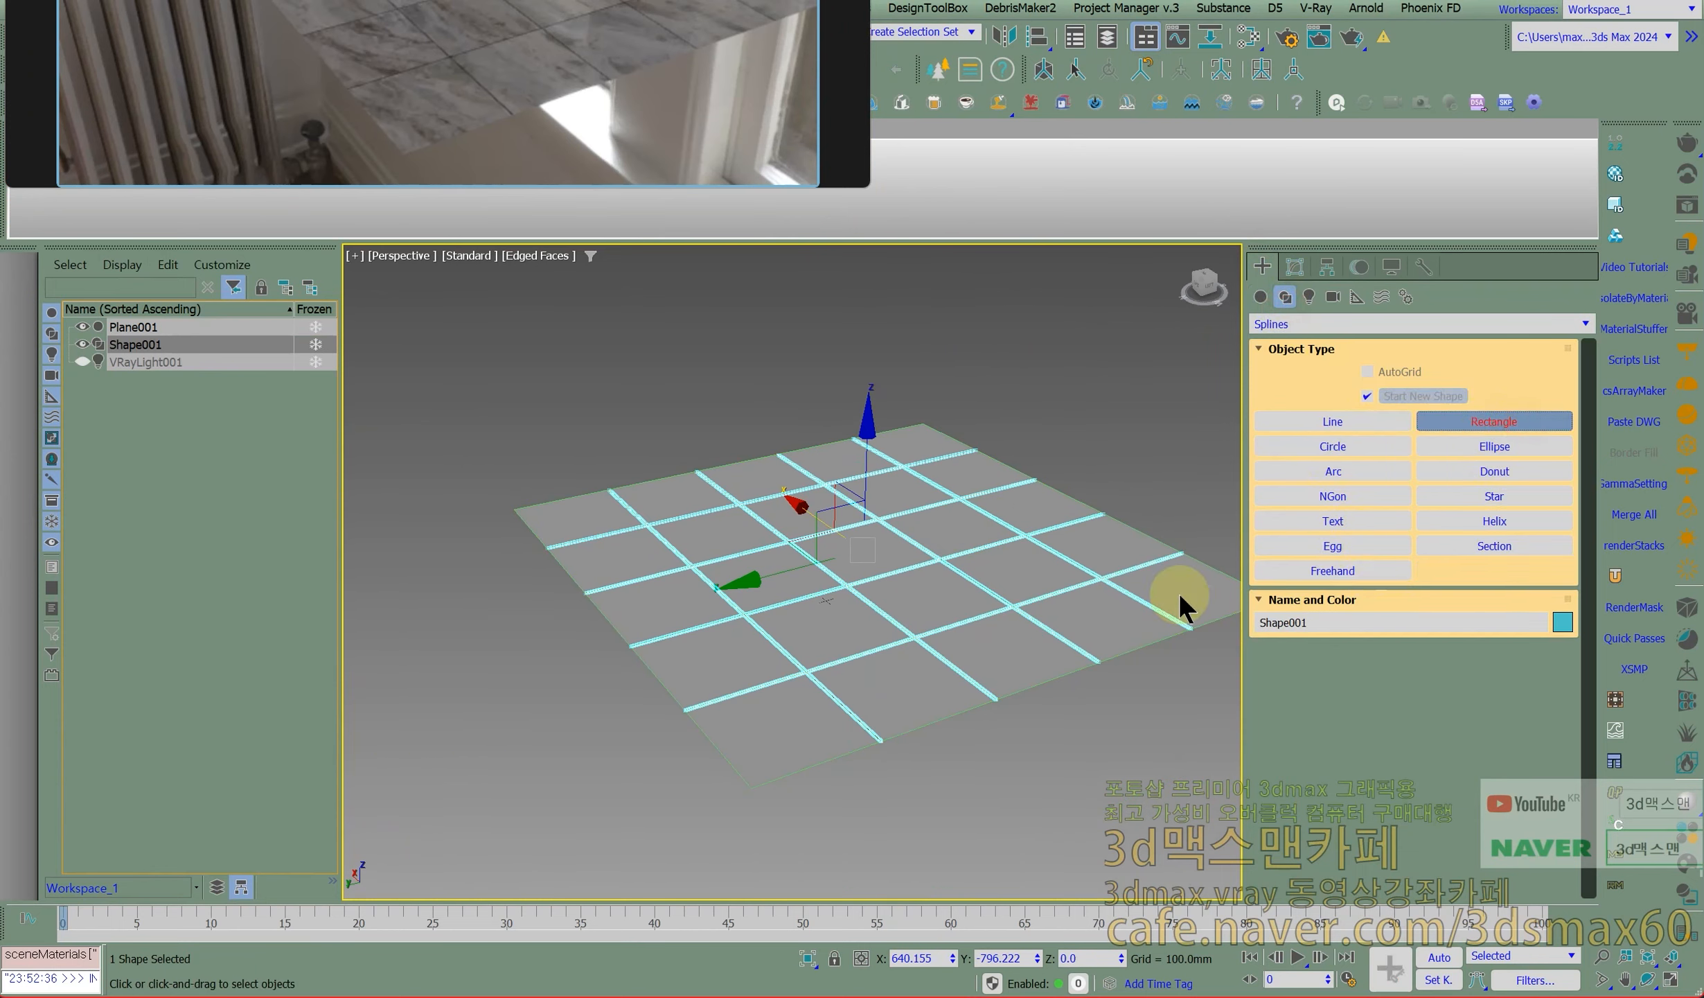
left_click_drag(964, 603, 1068, 502)
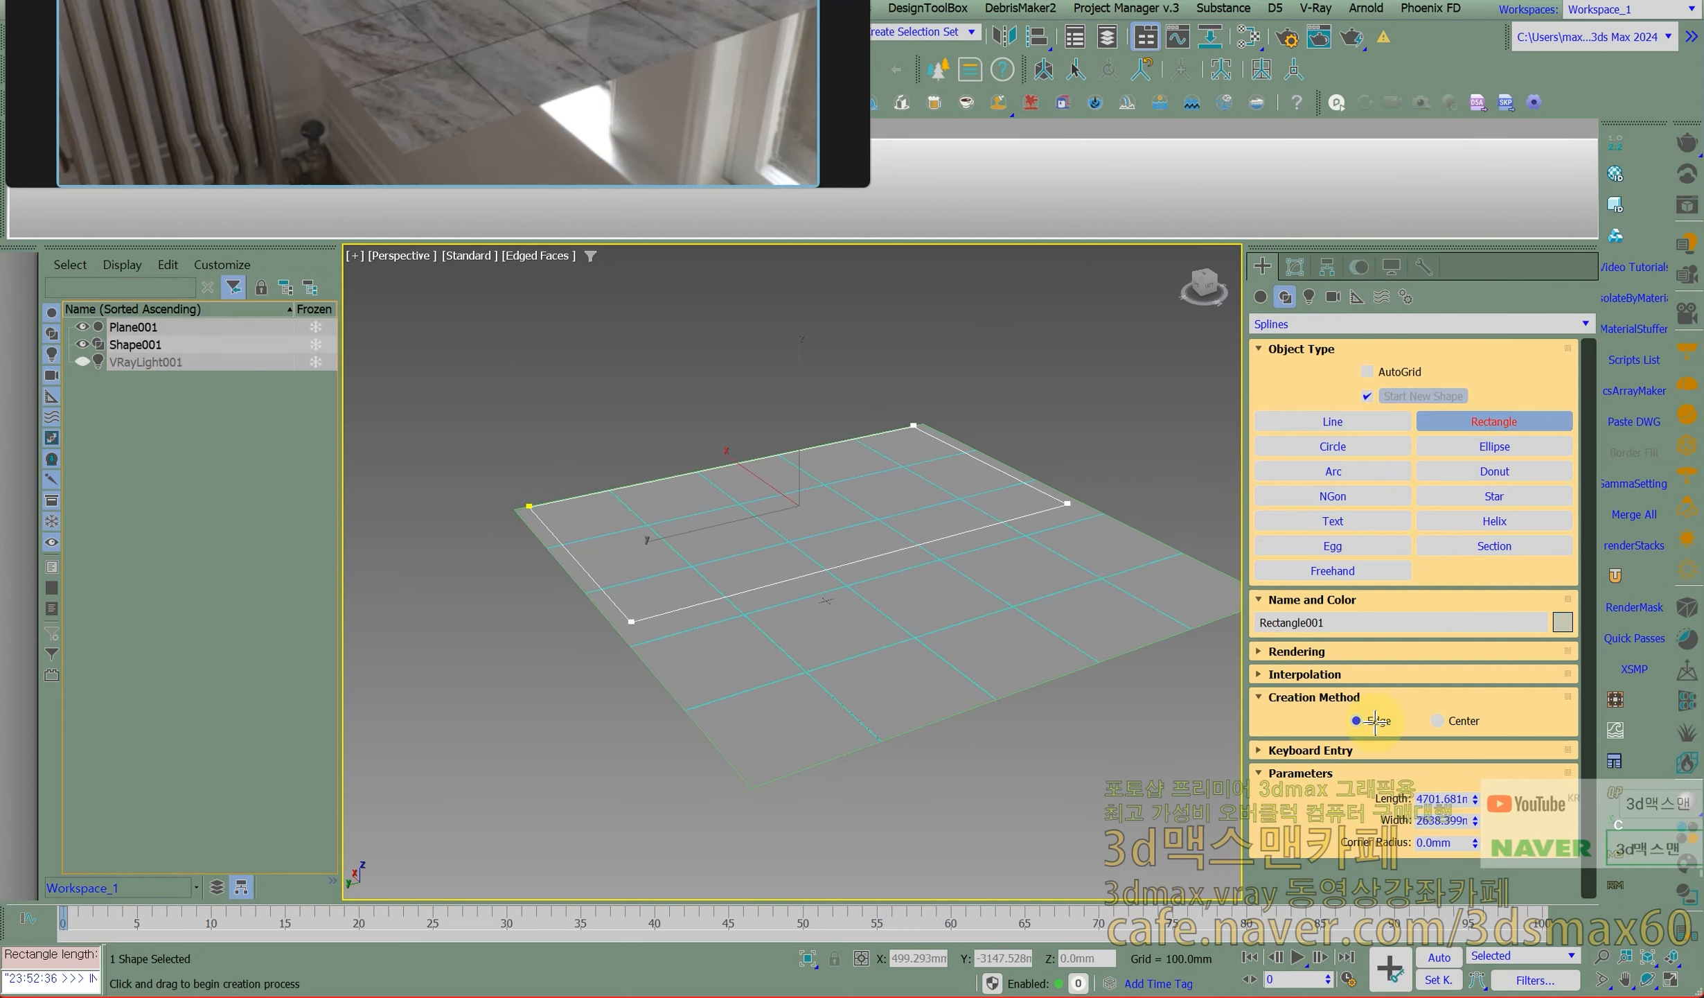
Try a 200 mm corner radius on the rectangle and set it to 1000 mm.
left_click_drag(1554, 893, 1554, 894)
type("200")
key("Return")
type("1000")
key("Return")
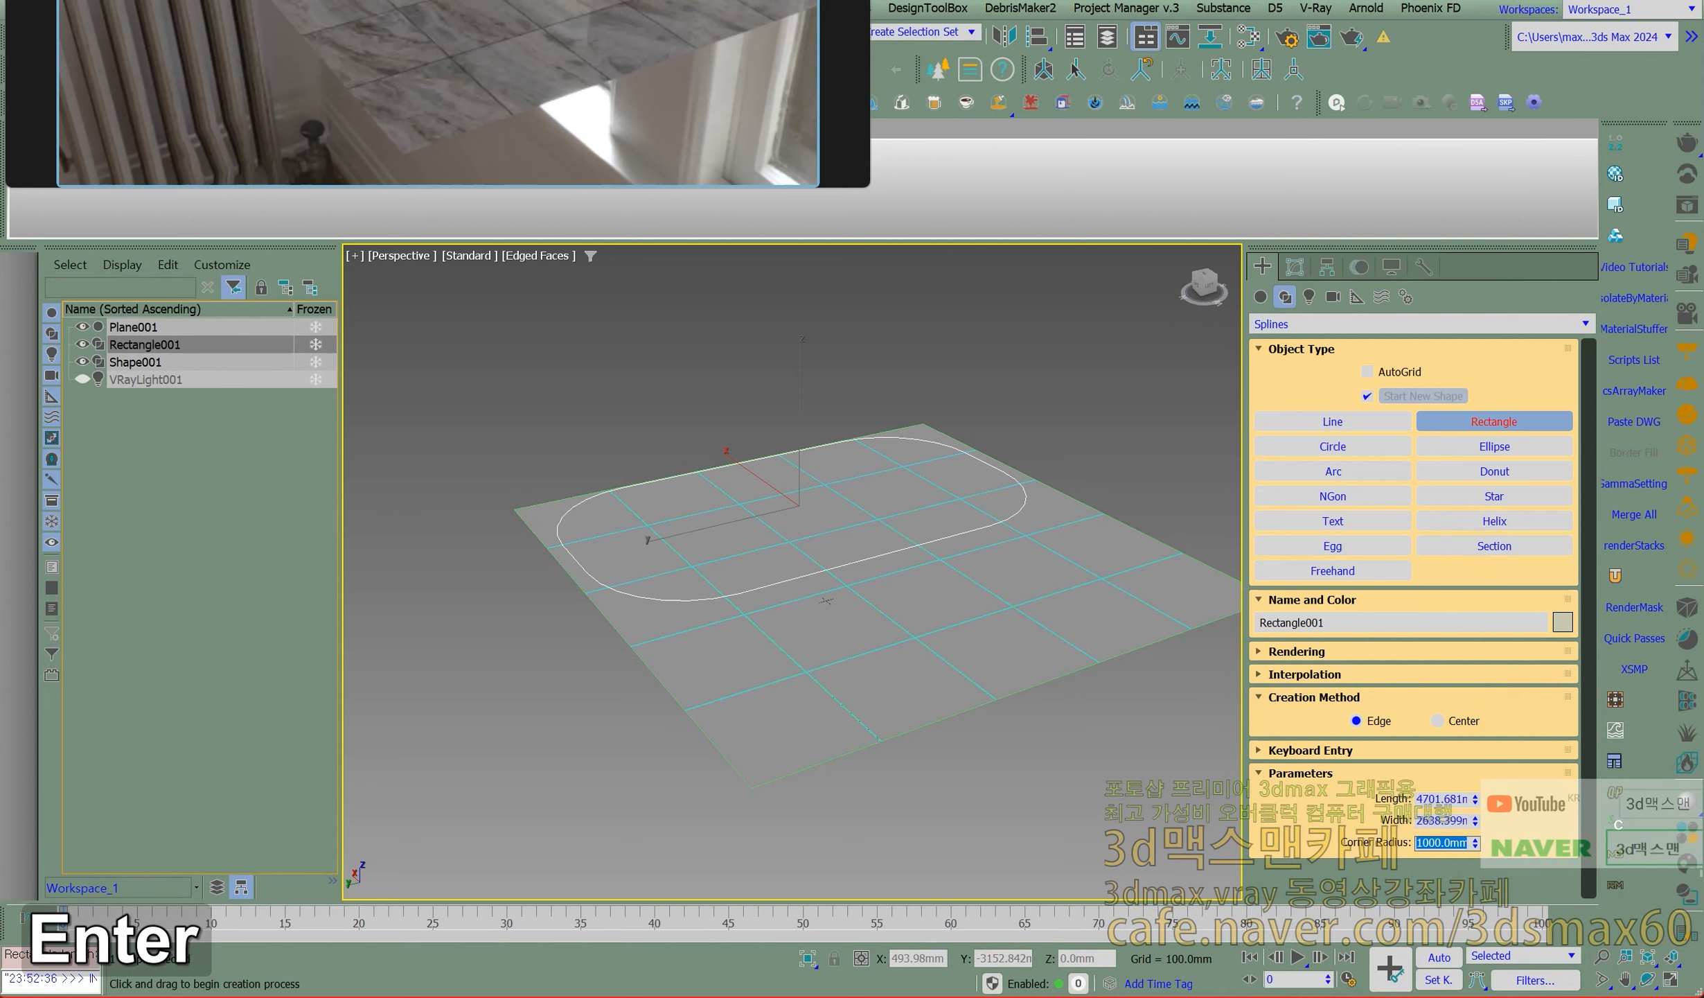
Convert the rounded rectangle to an editable spline and delete its long front segment with the two adjoining corner arcs.
left_click(1293, 268)
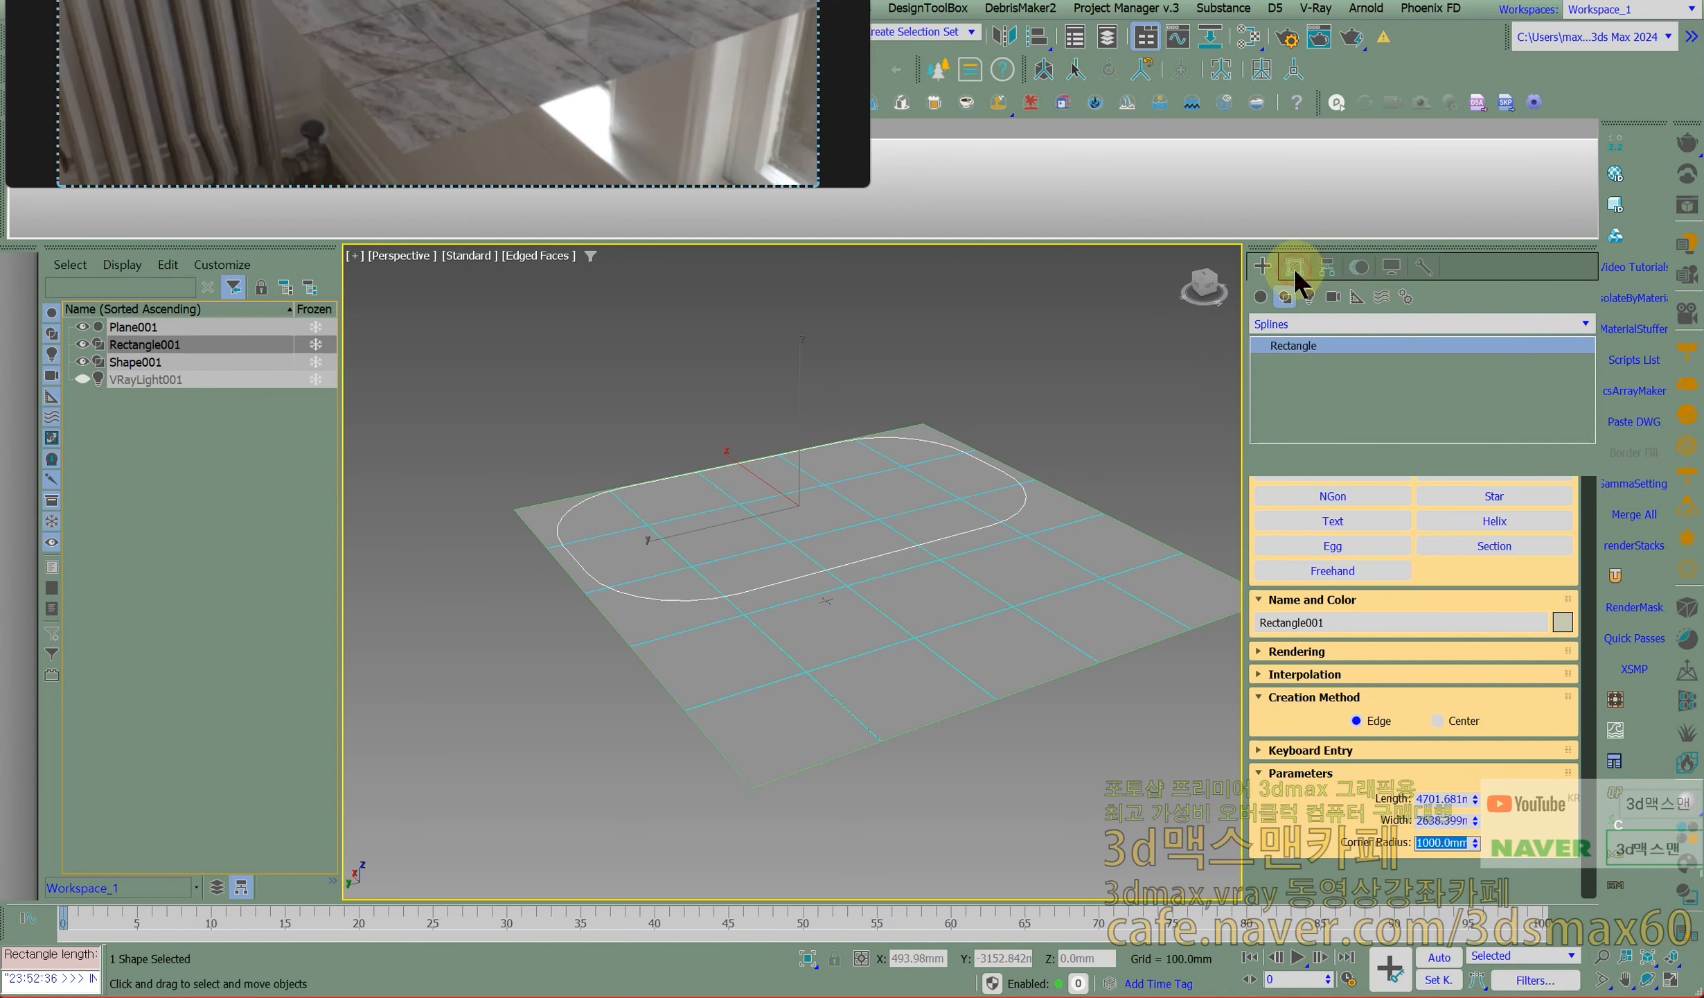
key("shift+2")
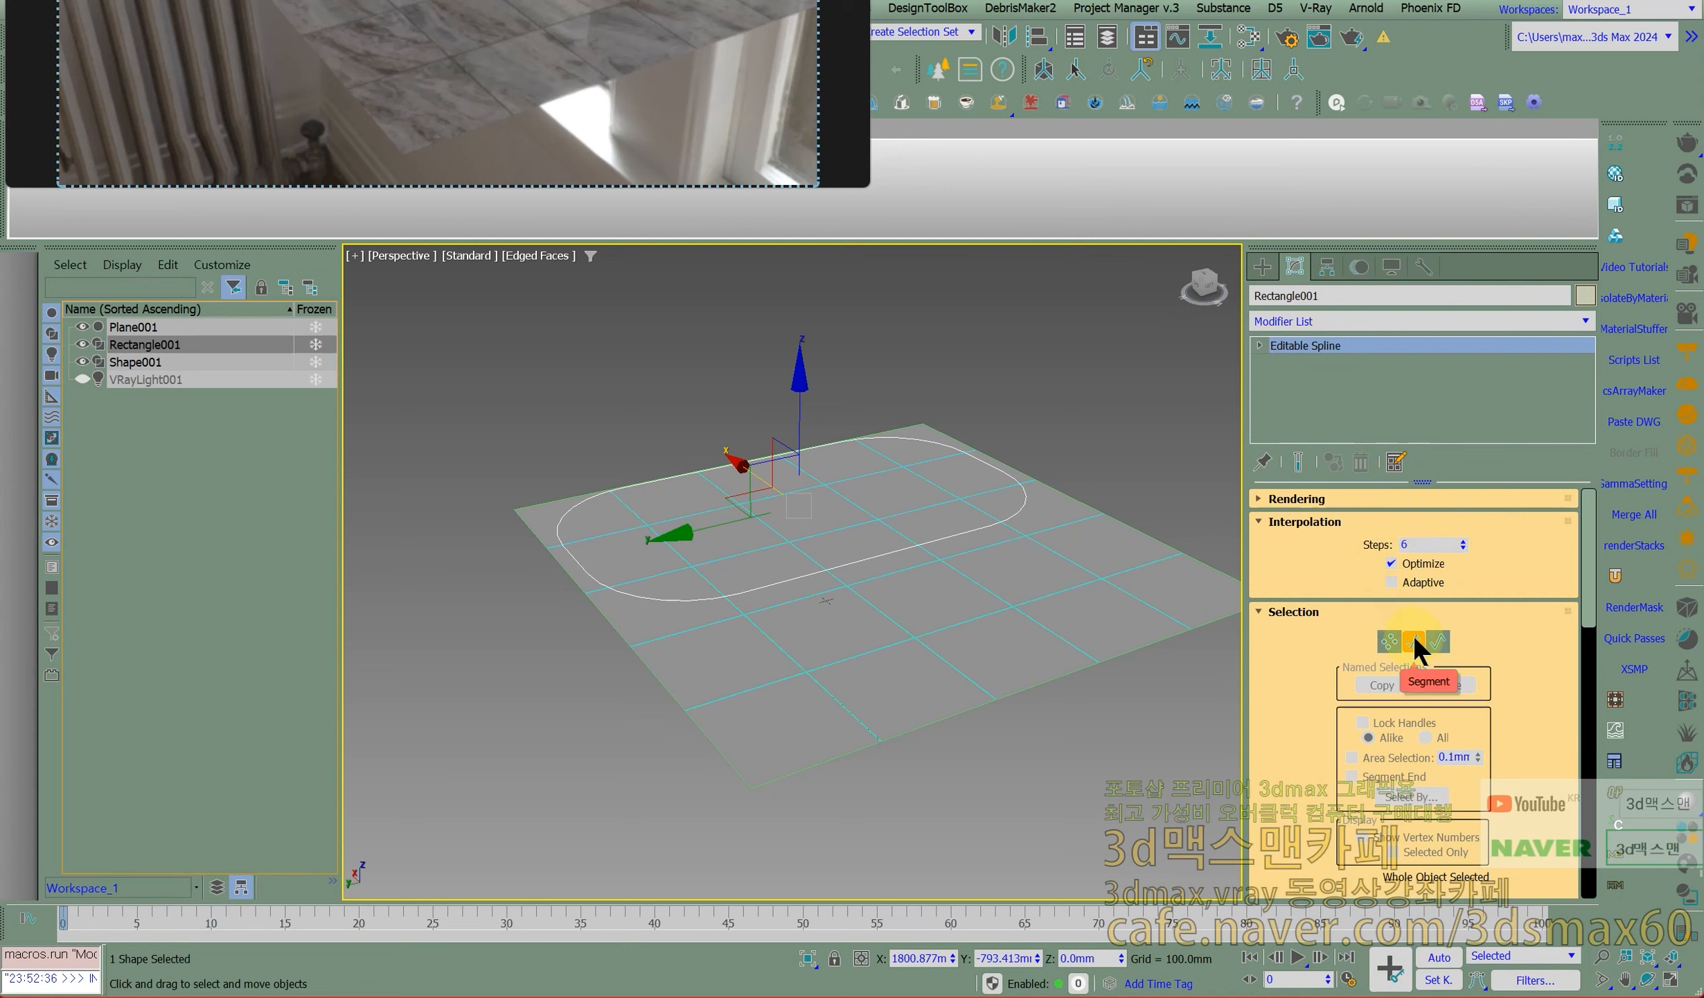
left_click(1394, 639)
left_click_drag(1029, 602, 689, 511)
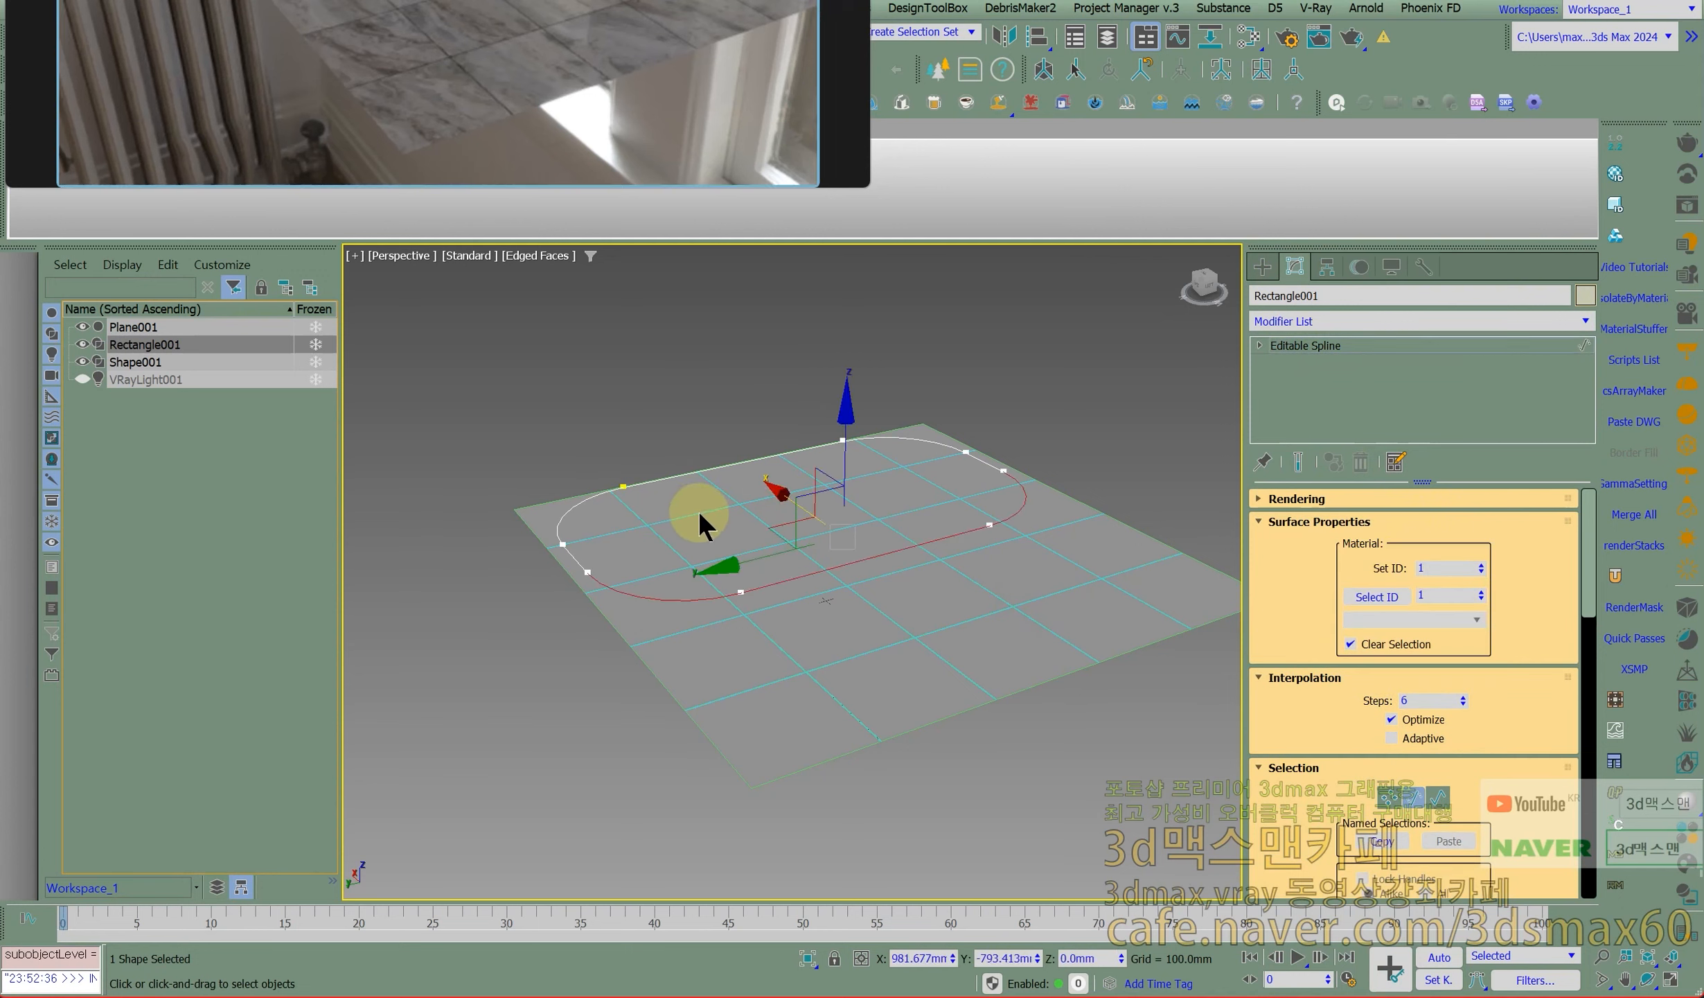
key("Delete")
left_click(1301, 346)
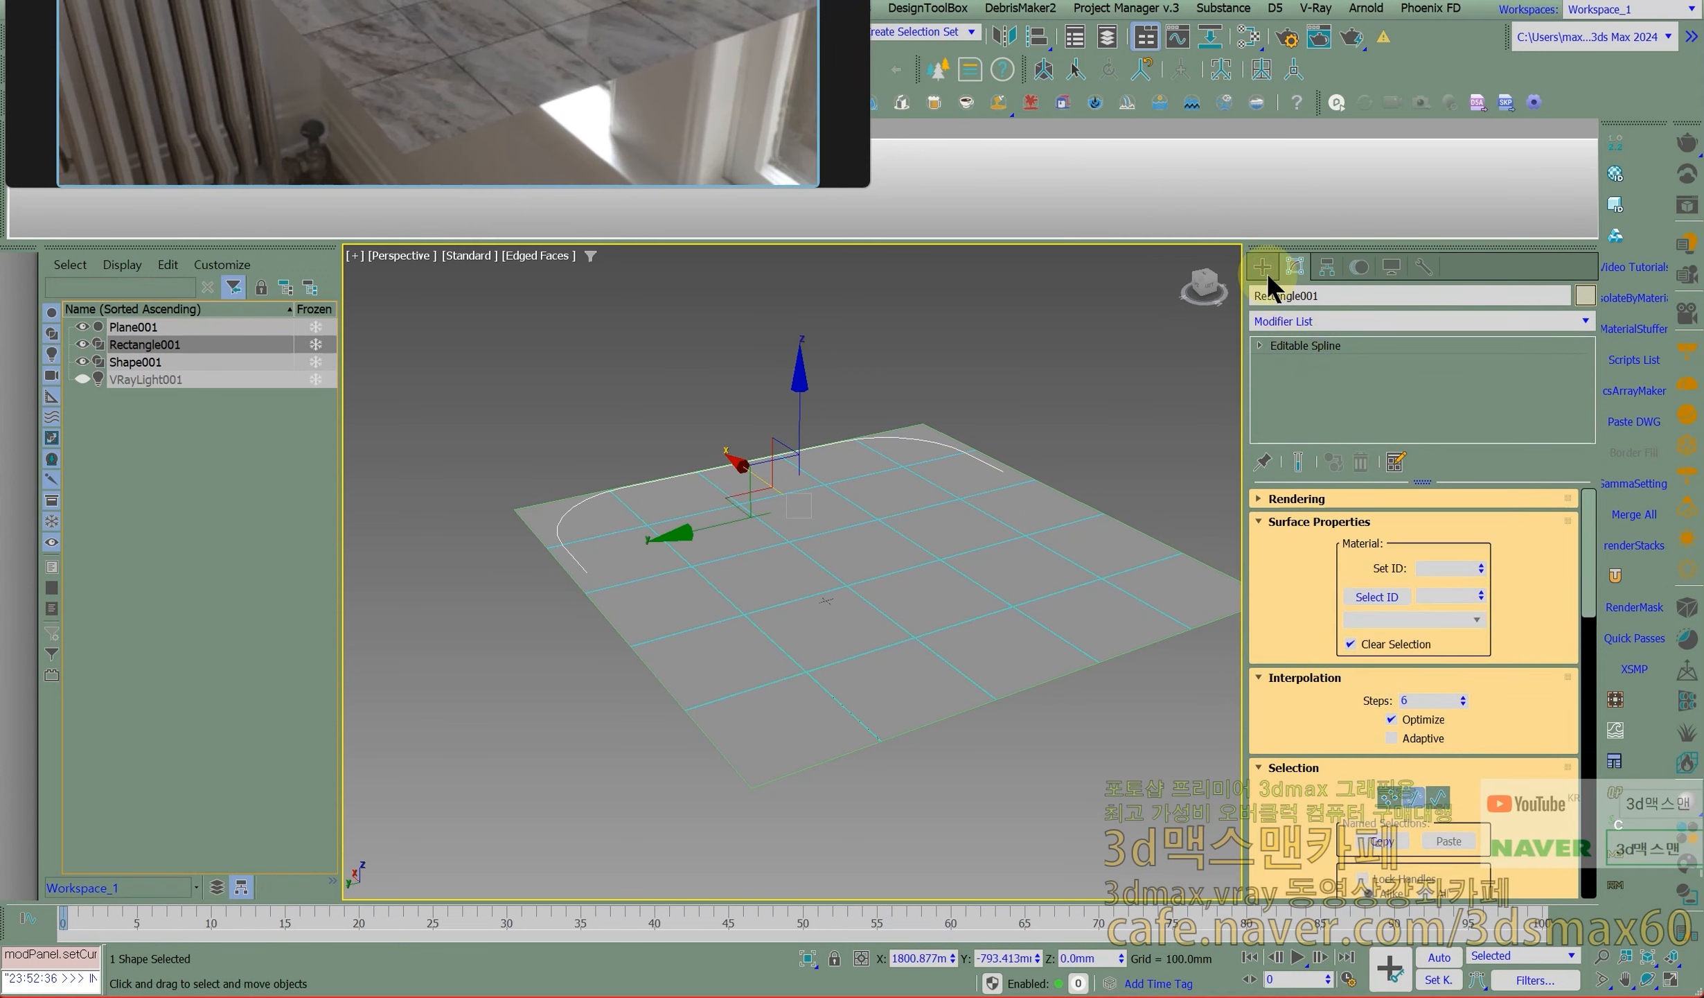
Create a ChamferBox slat about 139 × 90 mm and 2467 mm tall near the floor's back corner.
left_click(1264, 271)
left_click(1260, 297)
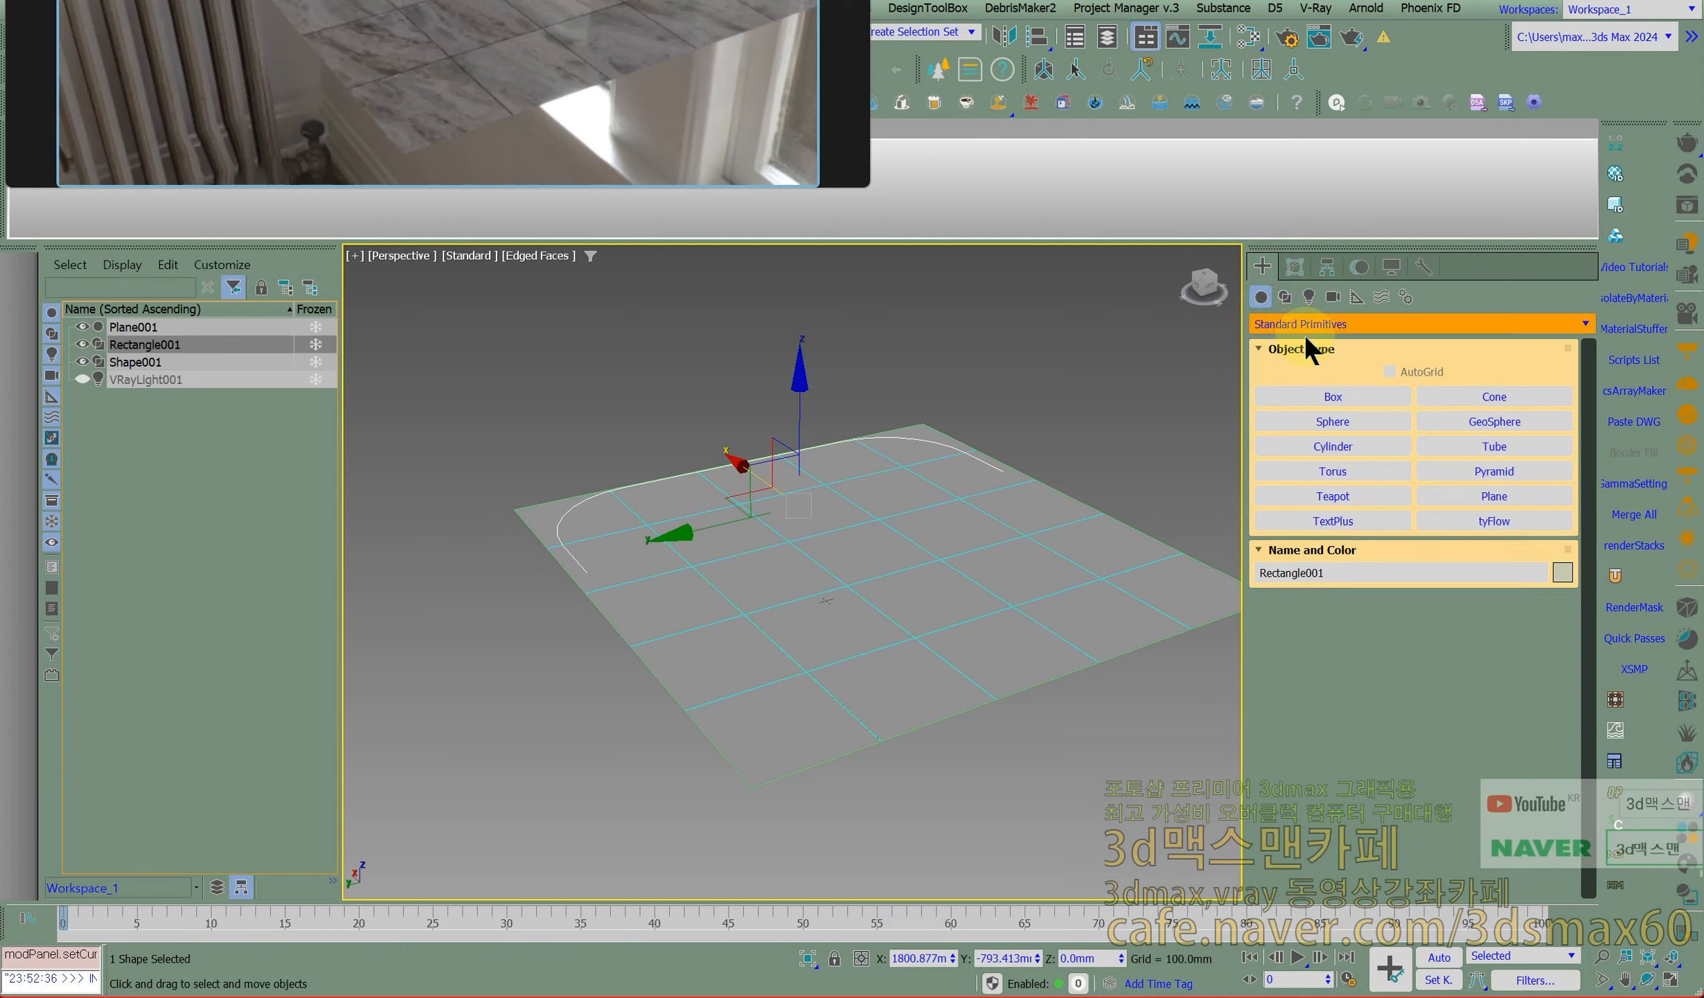
left_click(1314, 324)
left_click(1320, 365)
left_click(1328, 396)
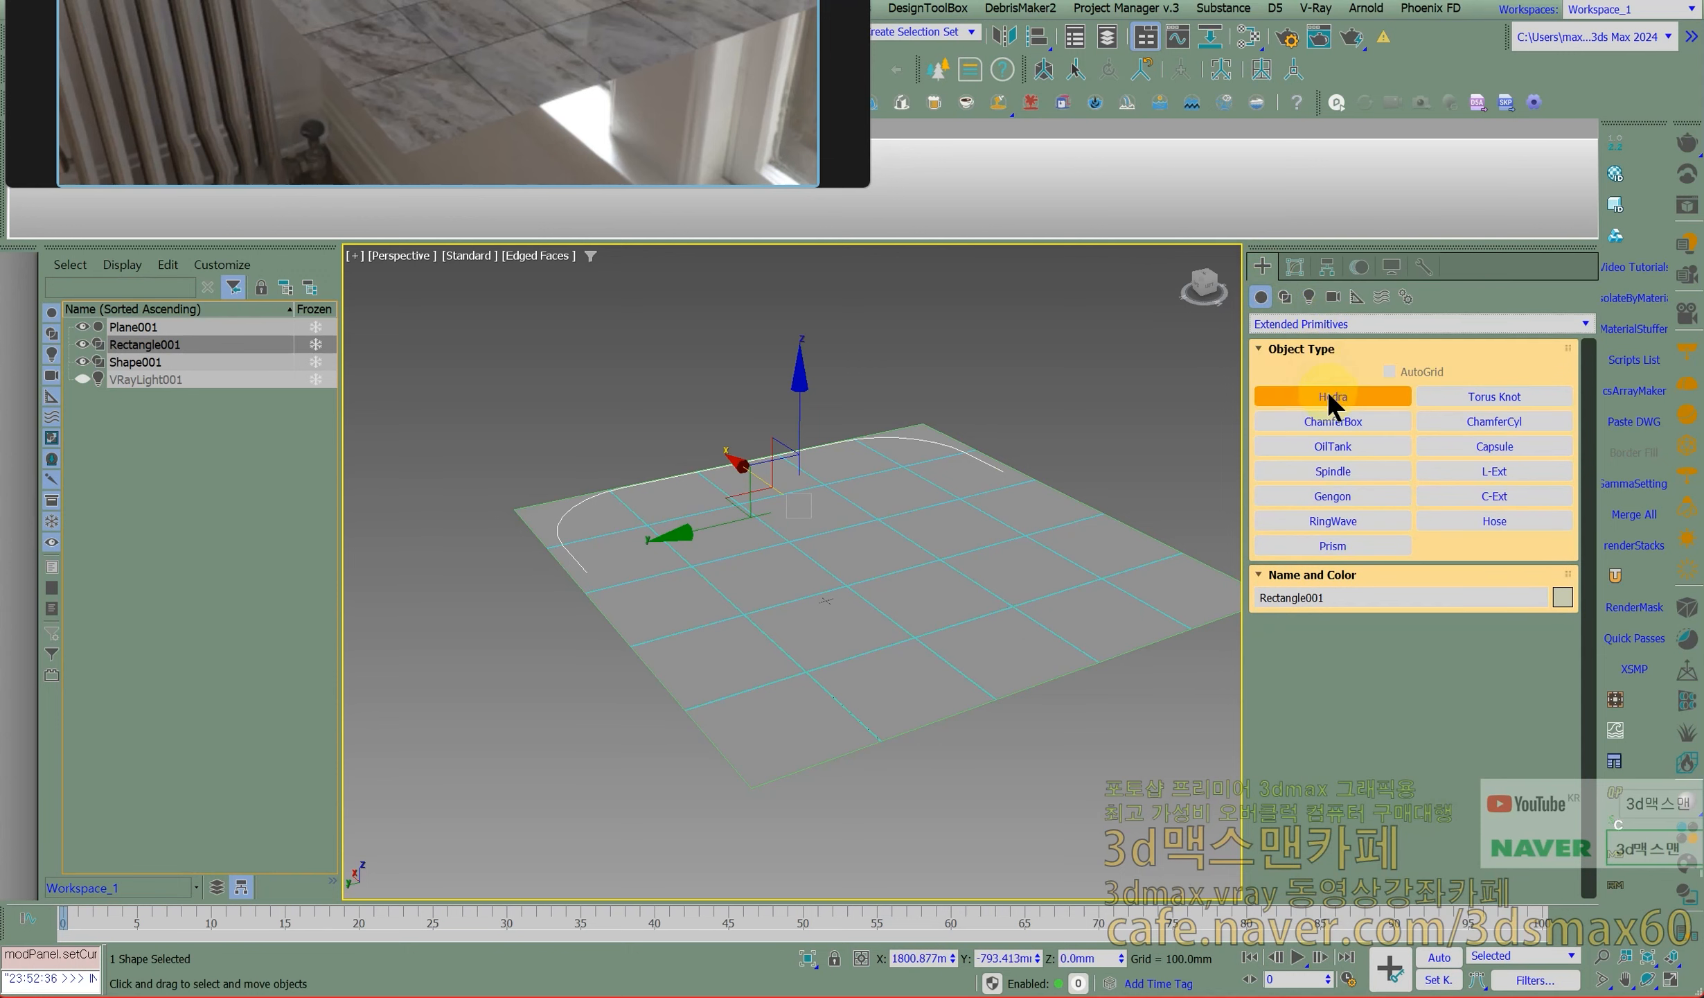
left_click(1327, 416)
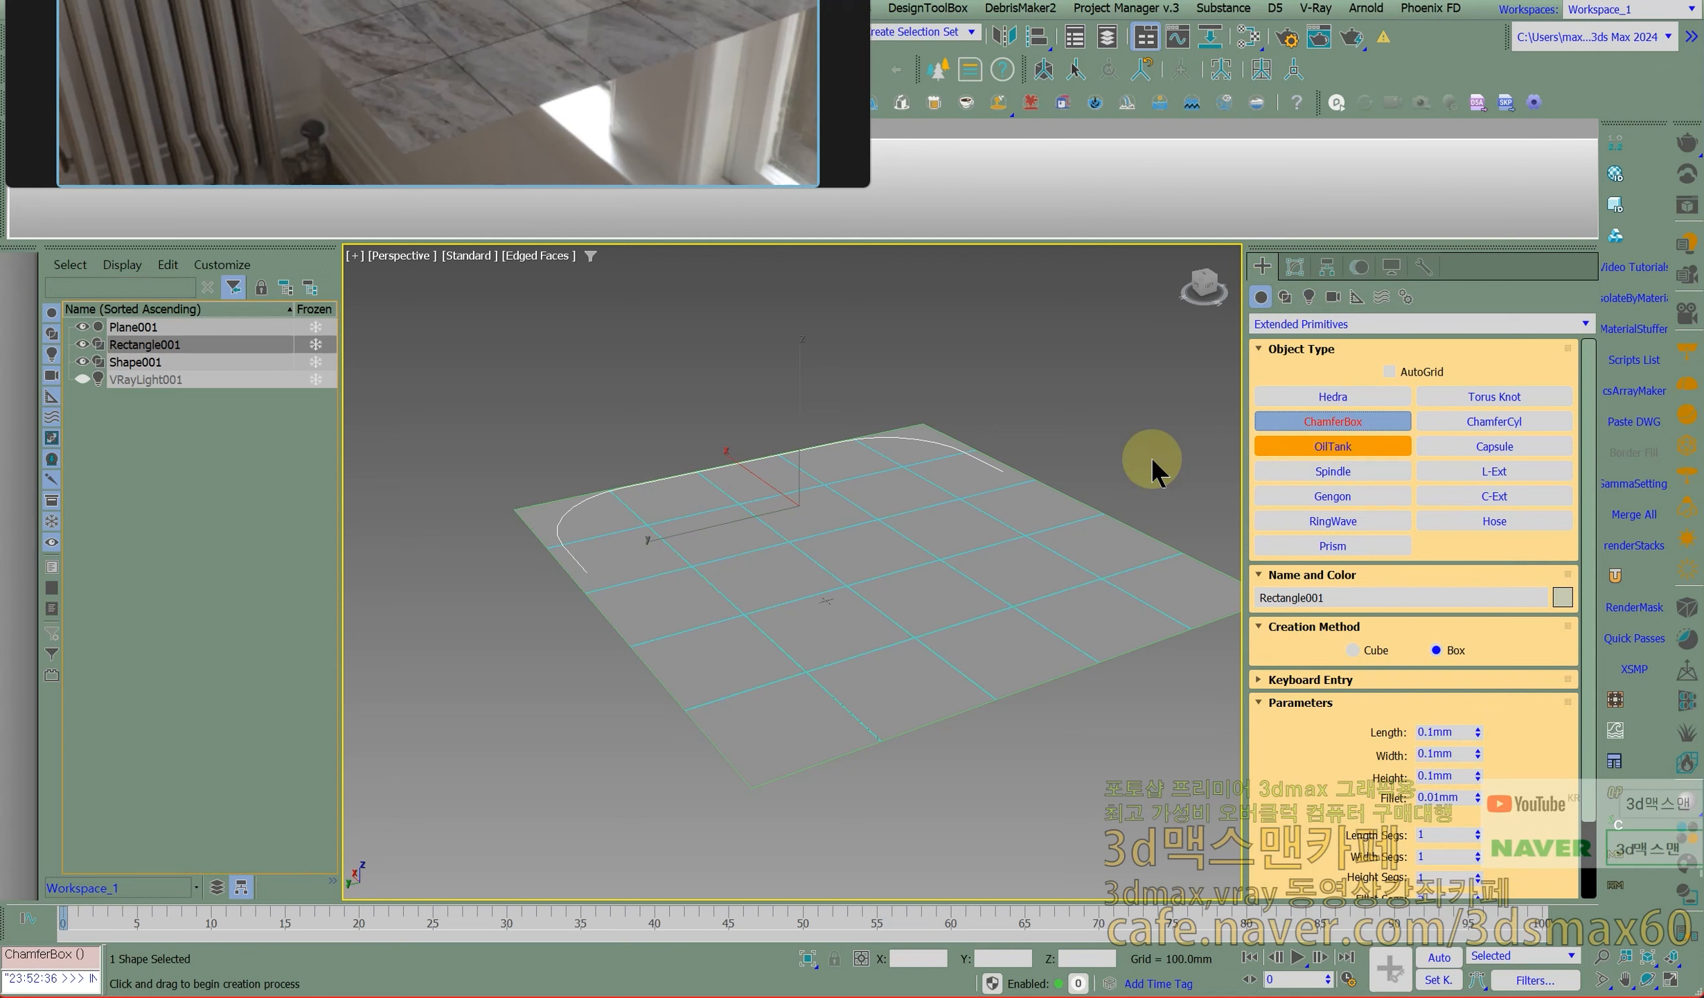
left_click(589, 506)
left_click_drag(586, 511, 586, 511)
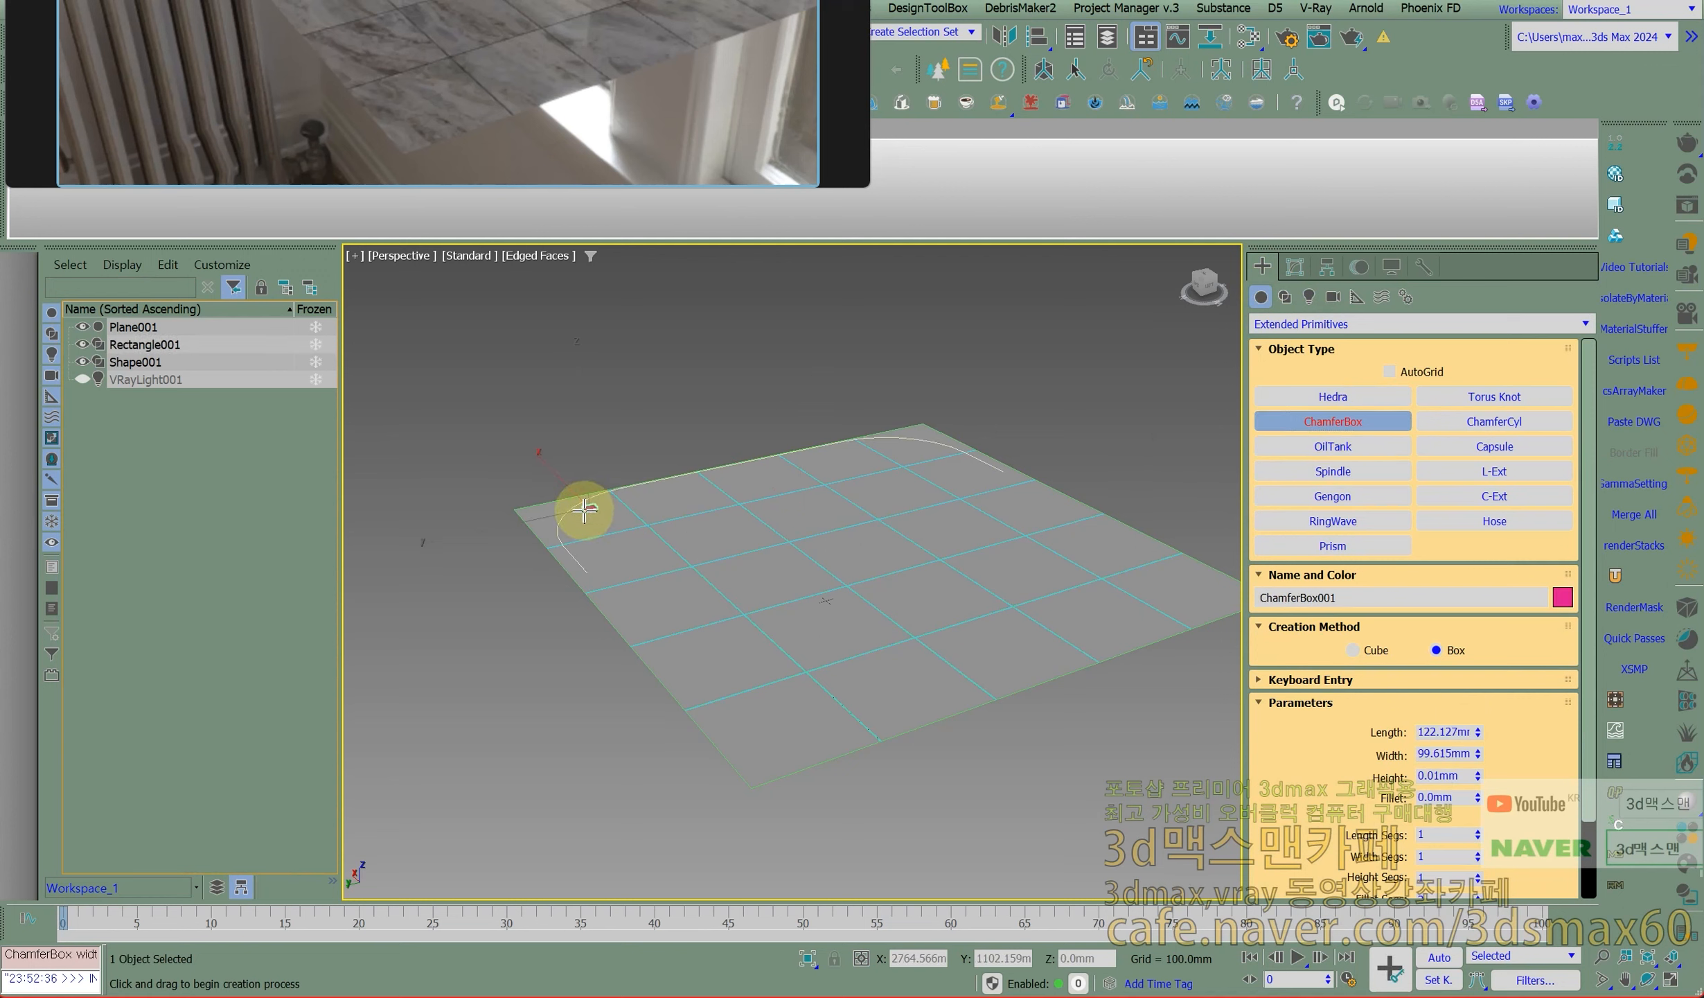
left_click_drag(584, 510, 583, 510)
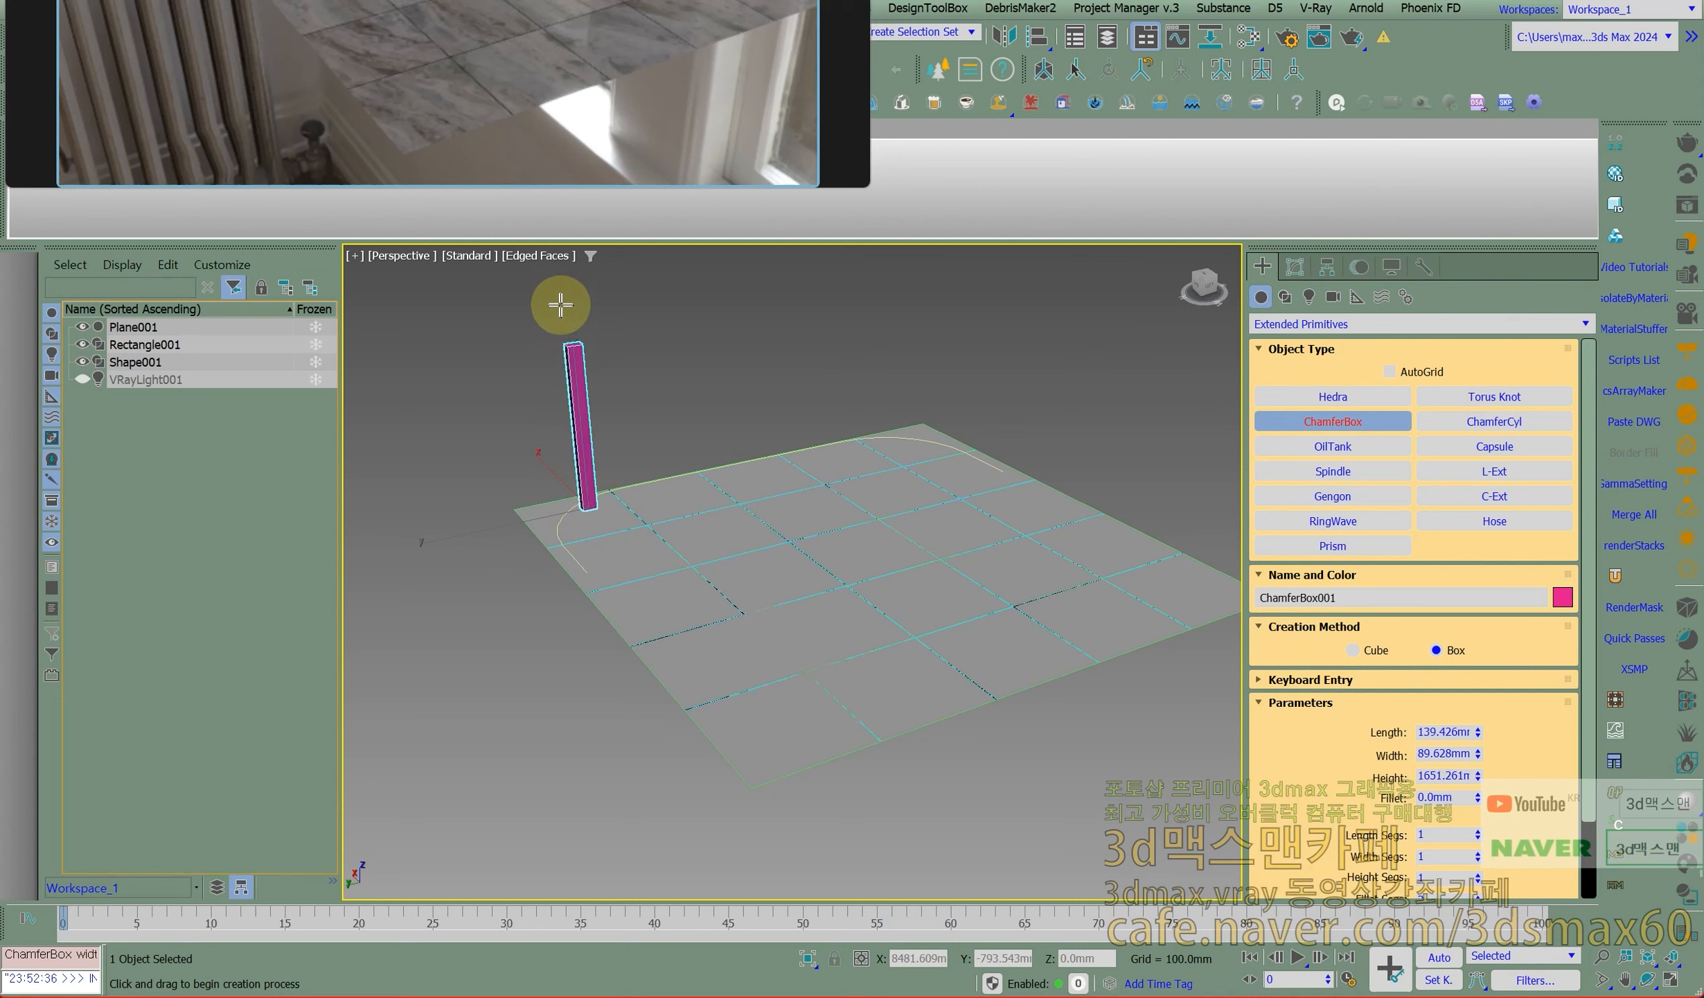
left_click(547, 265)
middle_click_drag(631, 433, 641, 540)
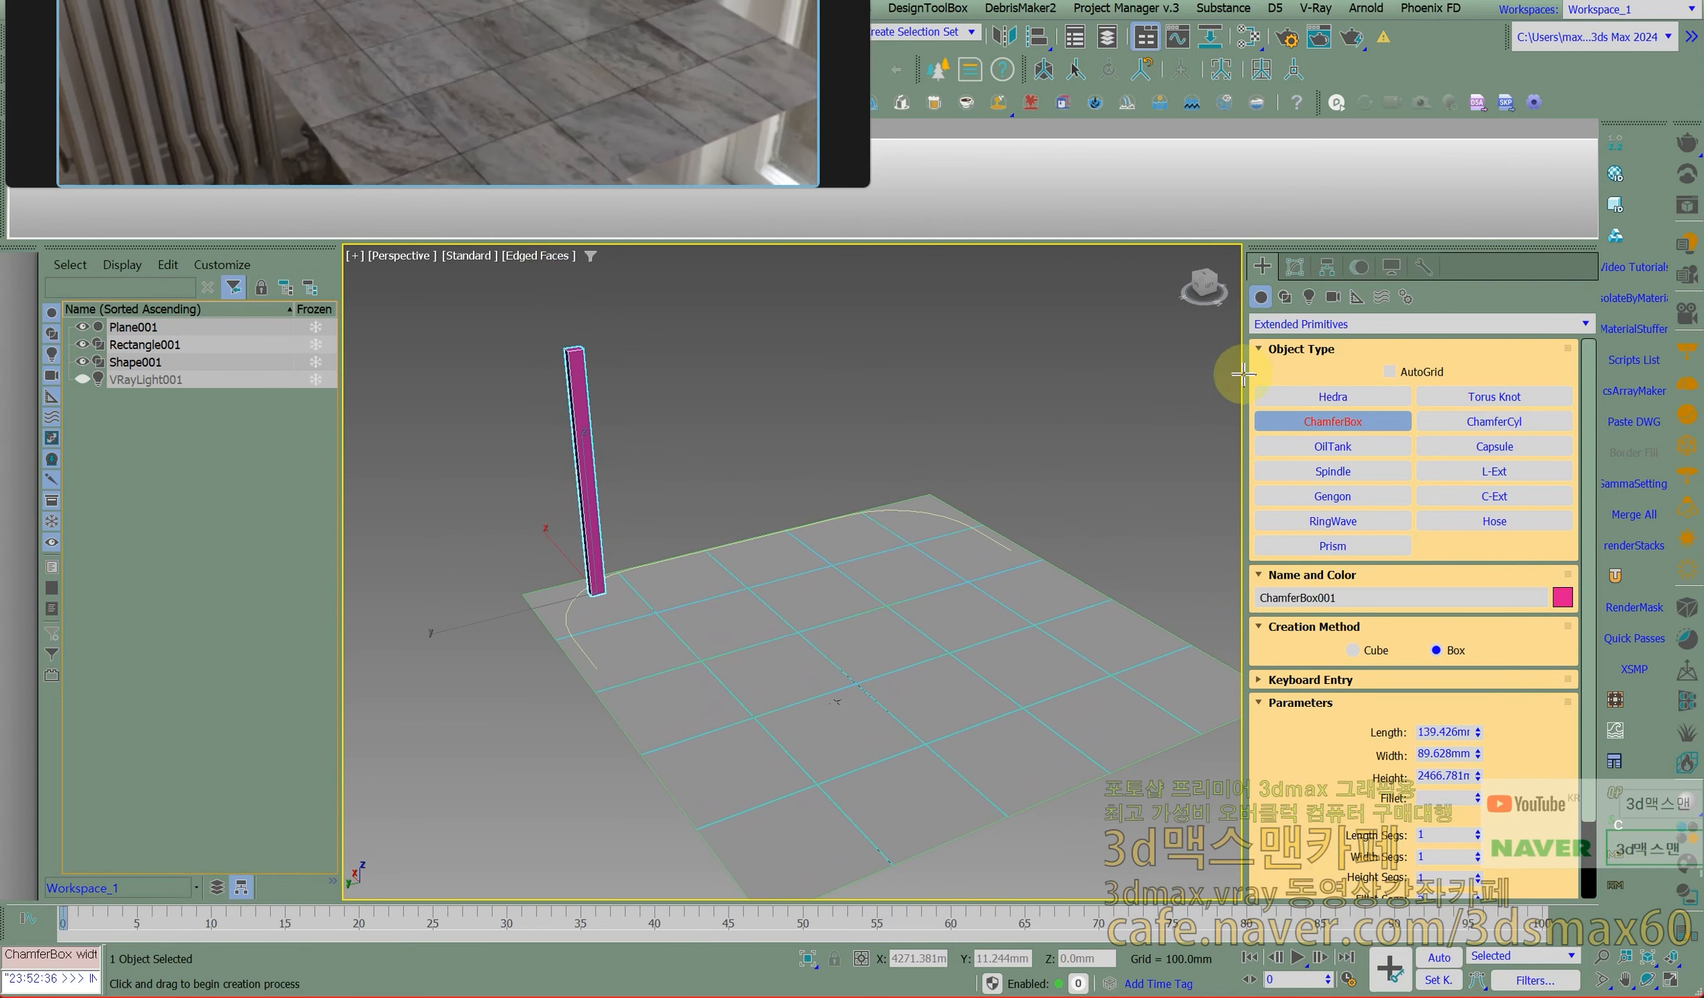
Set the chamfer box's fillet to 10 mm.
left_click(1298, 268)
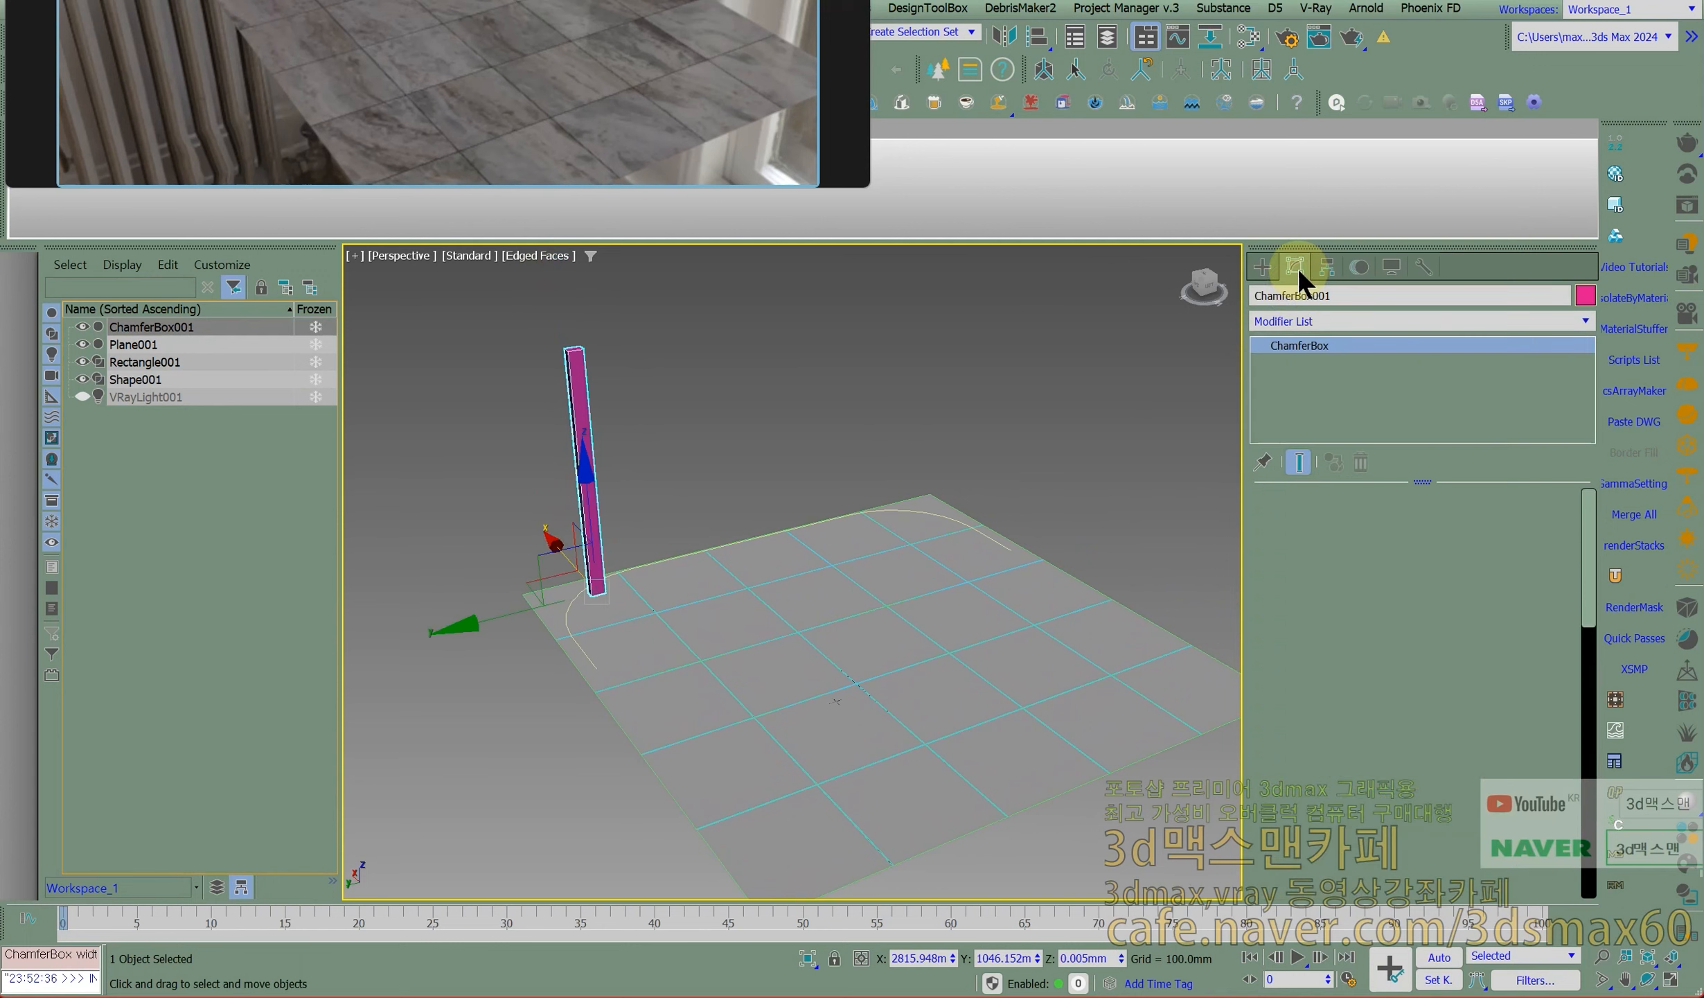
type("50")
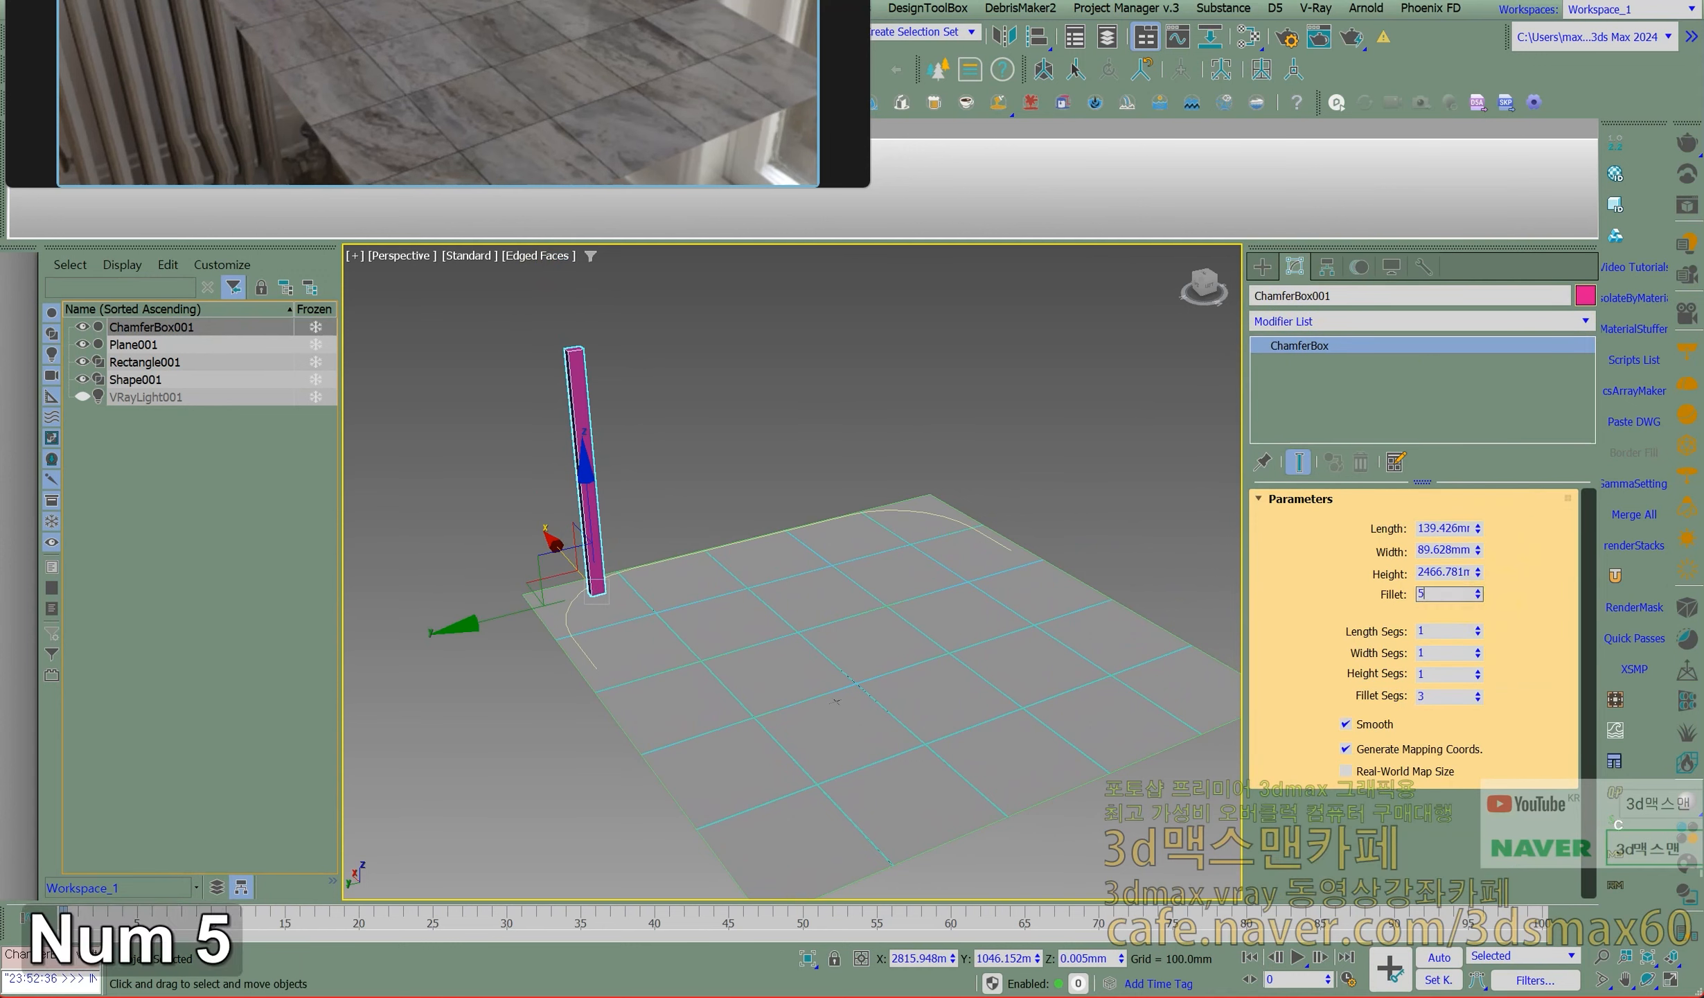
key("Return")
type("10")
key("Return")
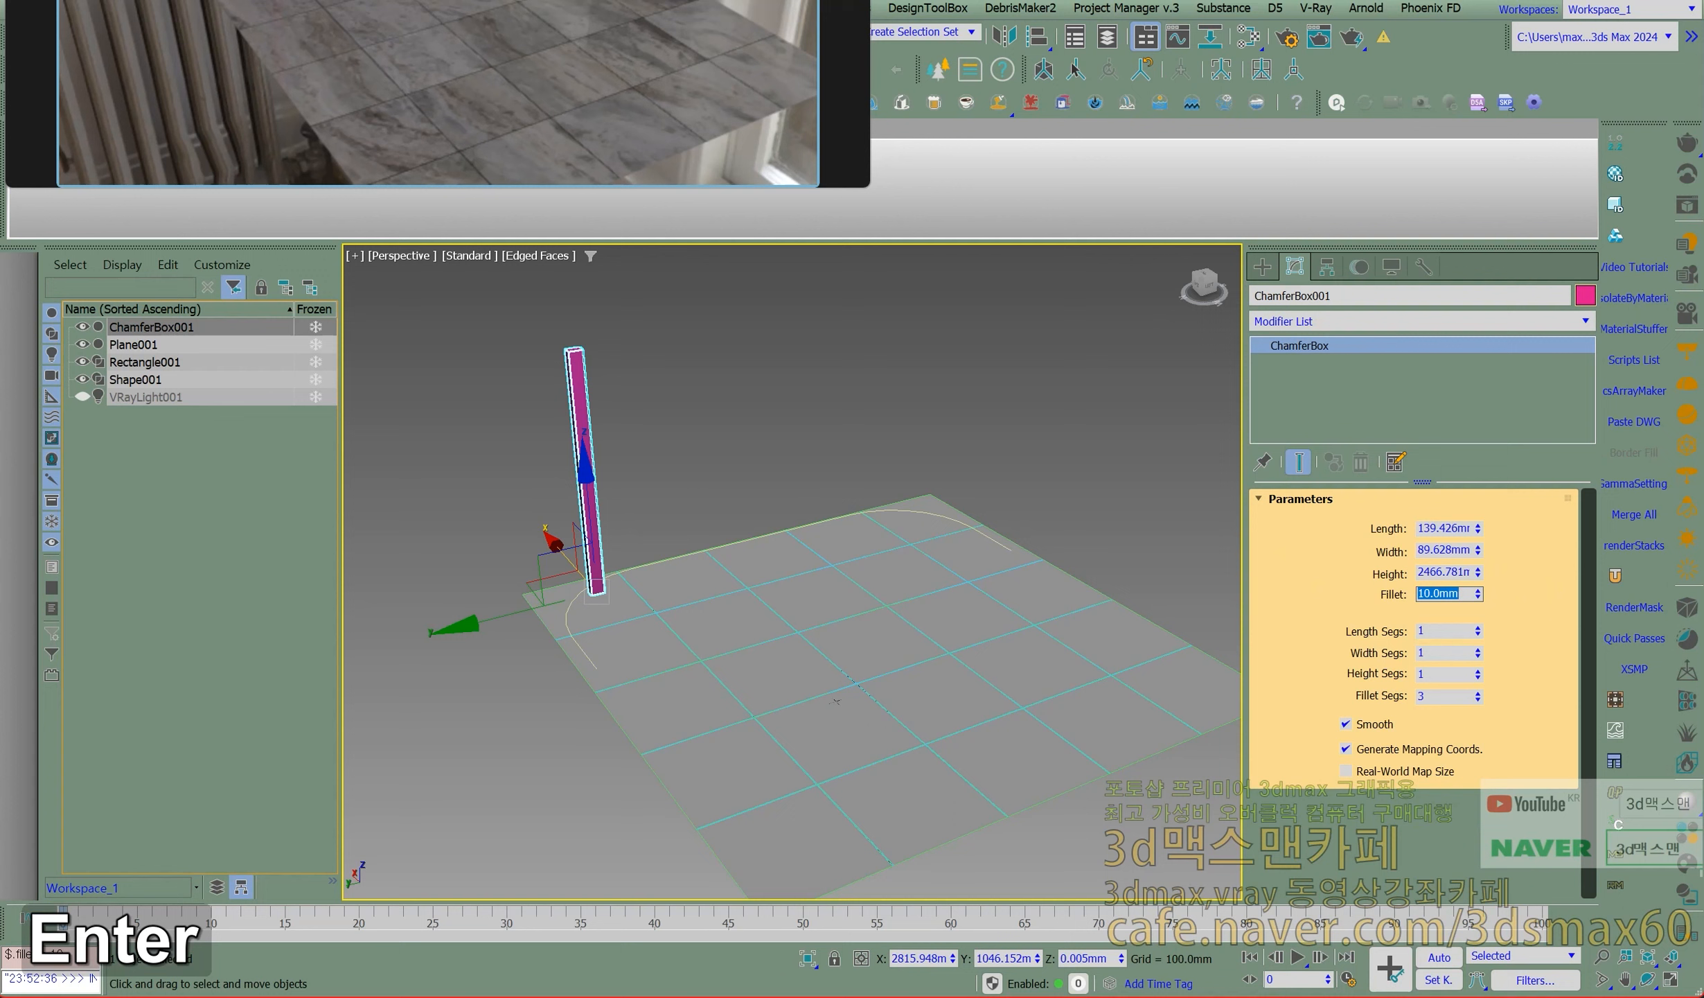
Set the chamfer box's length to 140 mm, try a width of 90 mm, and set the width to 50 mm.
left_click(1433, 528)
type("140")
key("Tab")
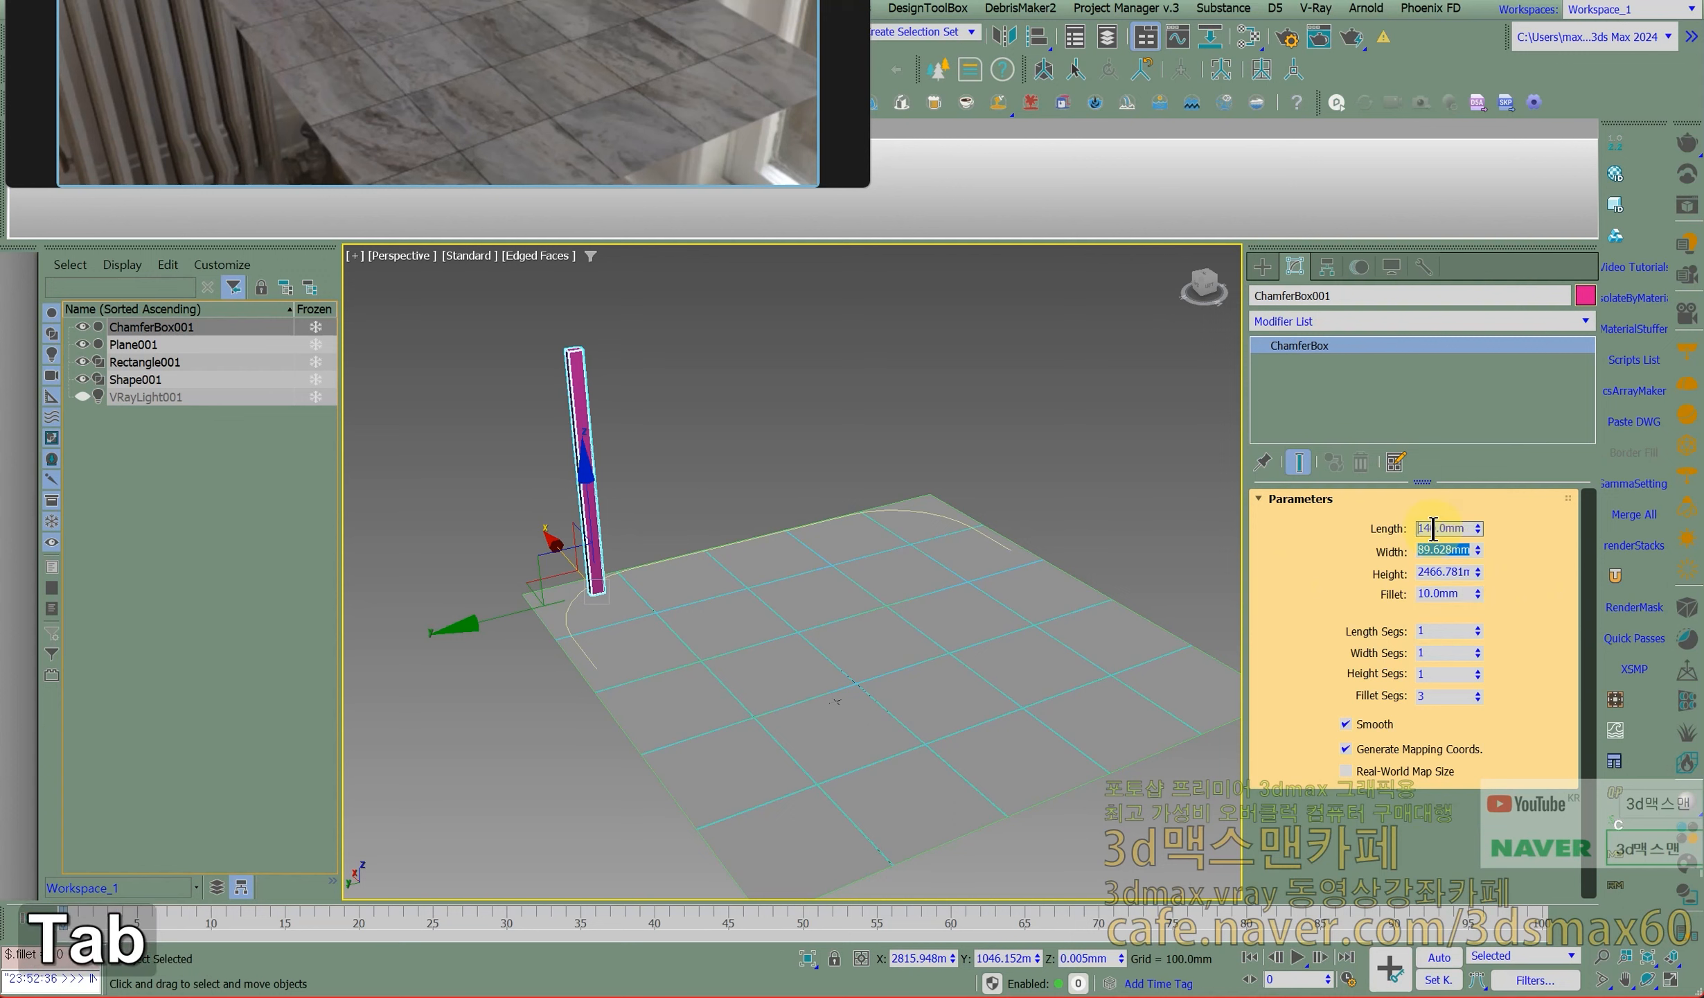
type("90")
key("Return")
scroll(590, 425, "up", 2)
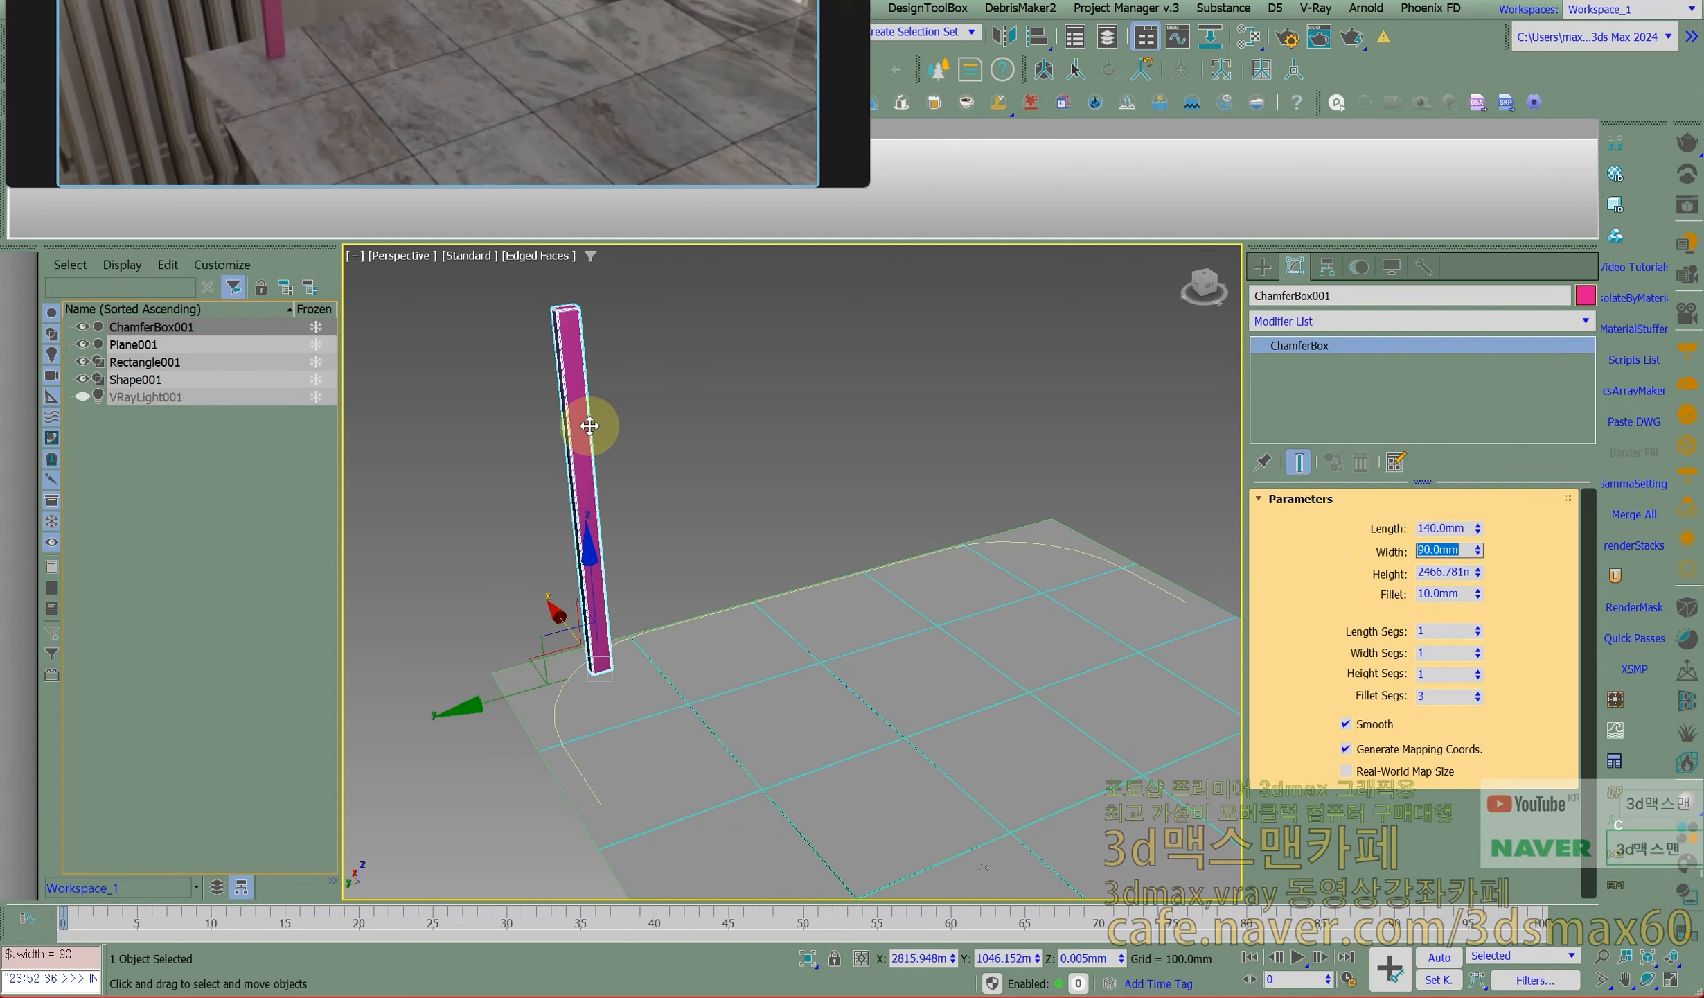
type("50")
key("Return")
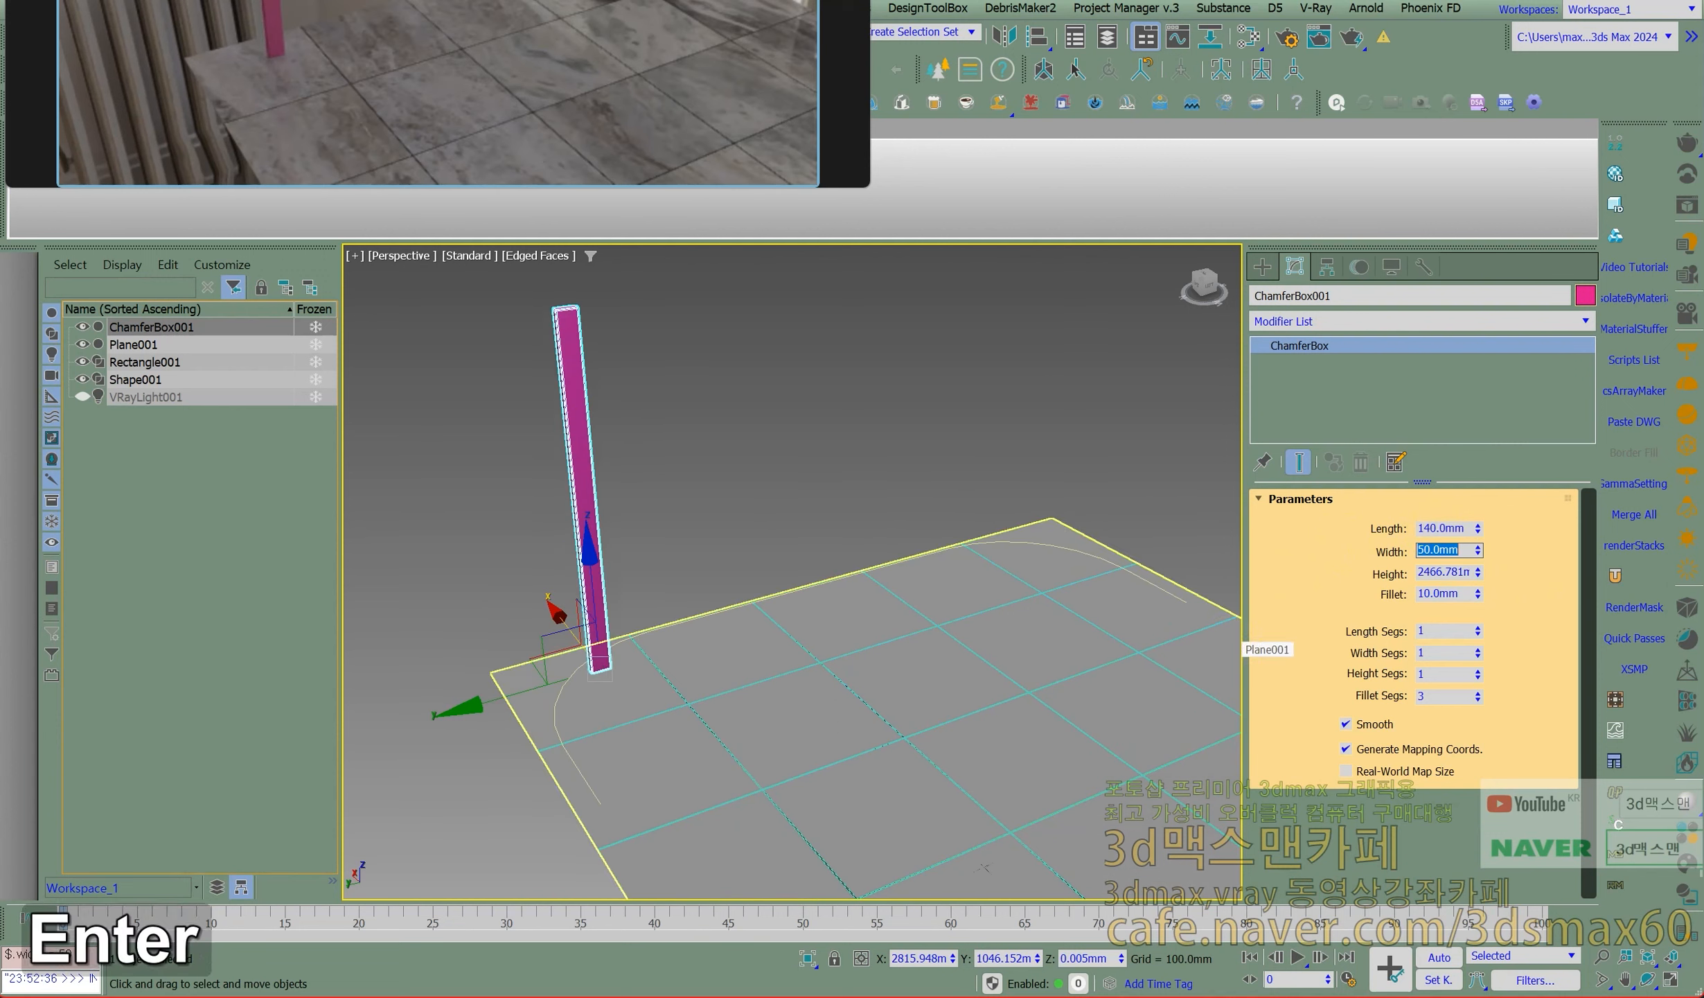
Move the slat to the outside of the floor's back corner and add an Array modifier to it.
left_click_drag(564, 654, 459, 668)
type("xar")
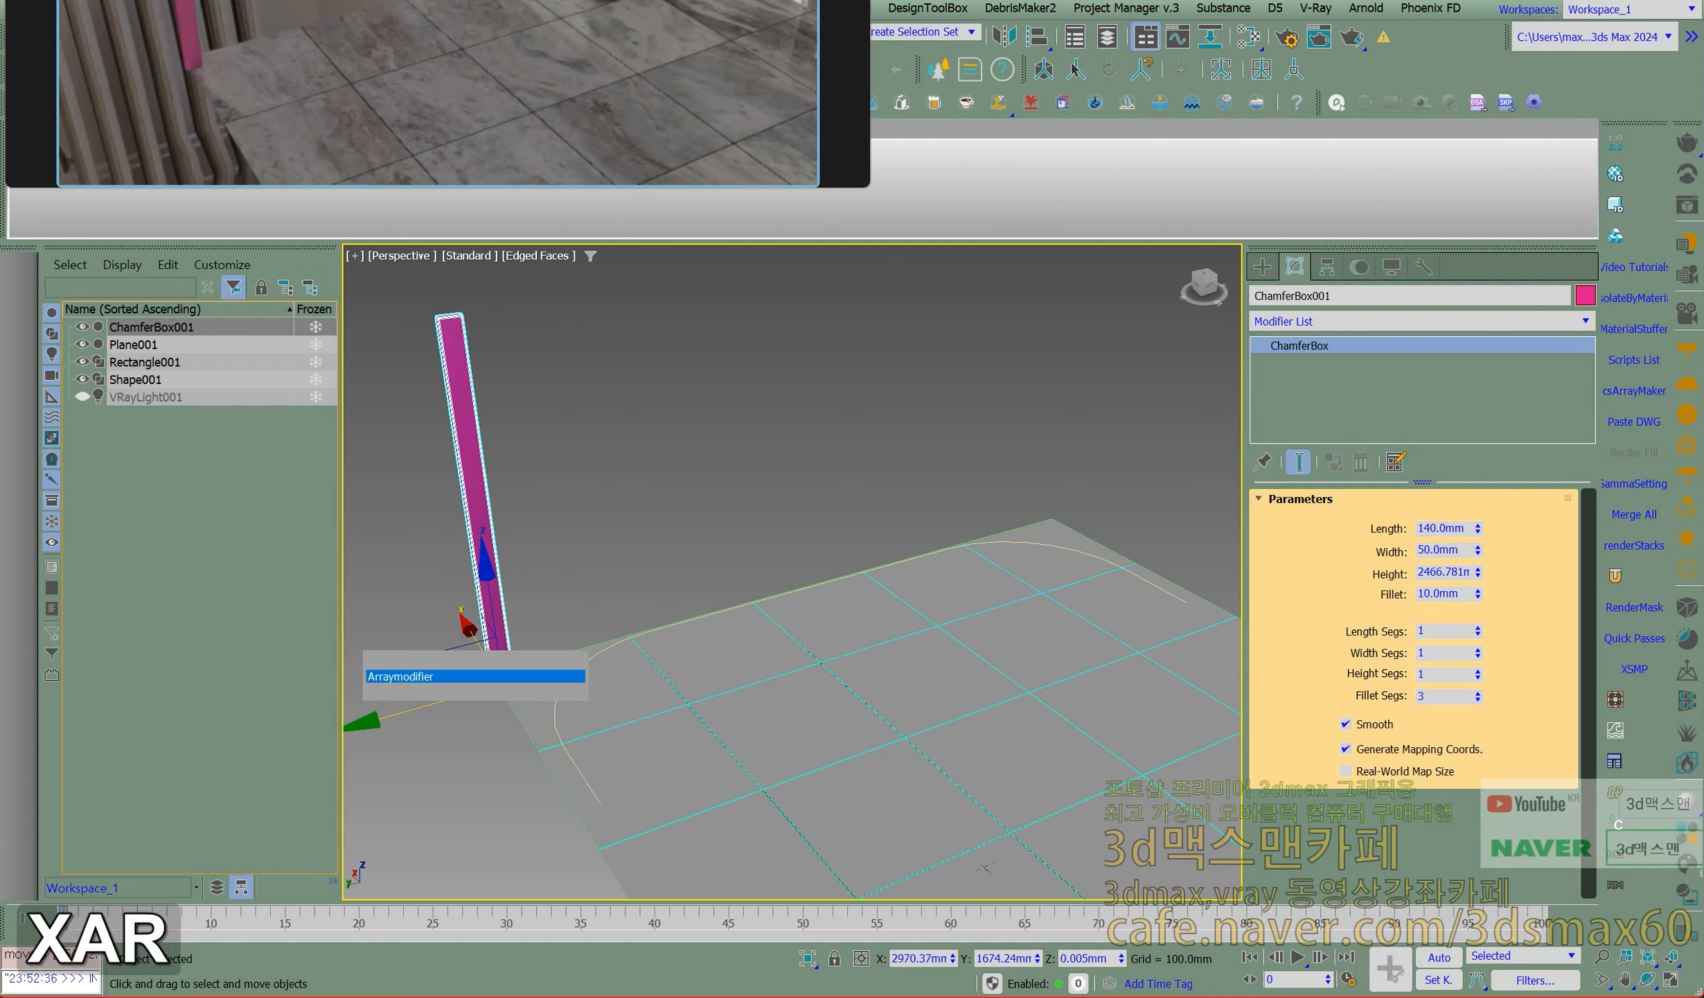
left_click(481, 677)
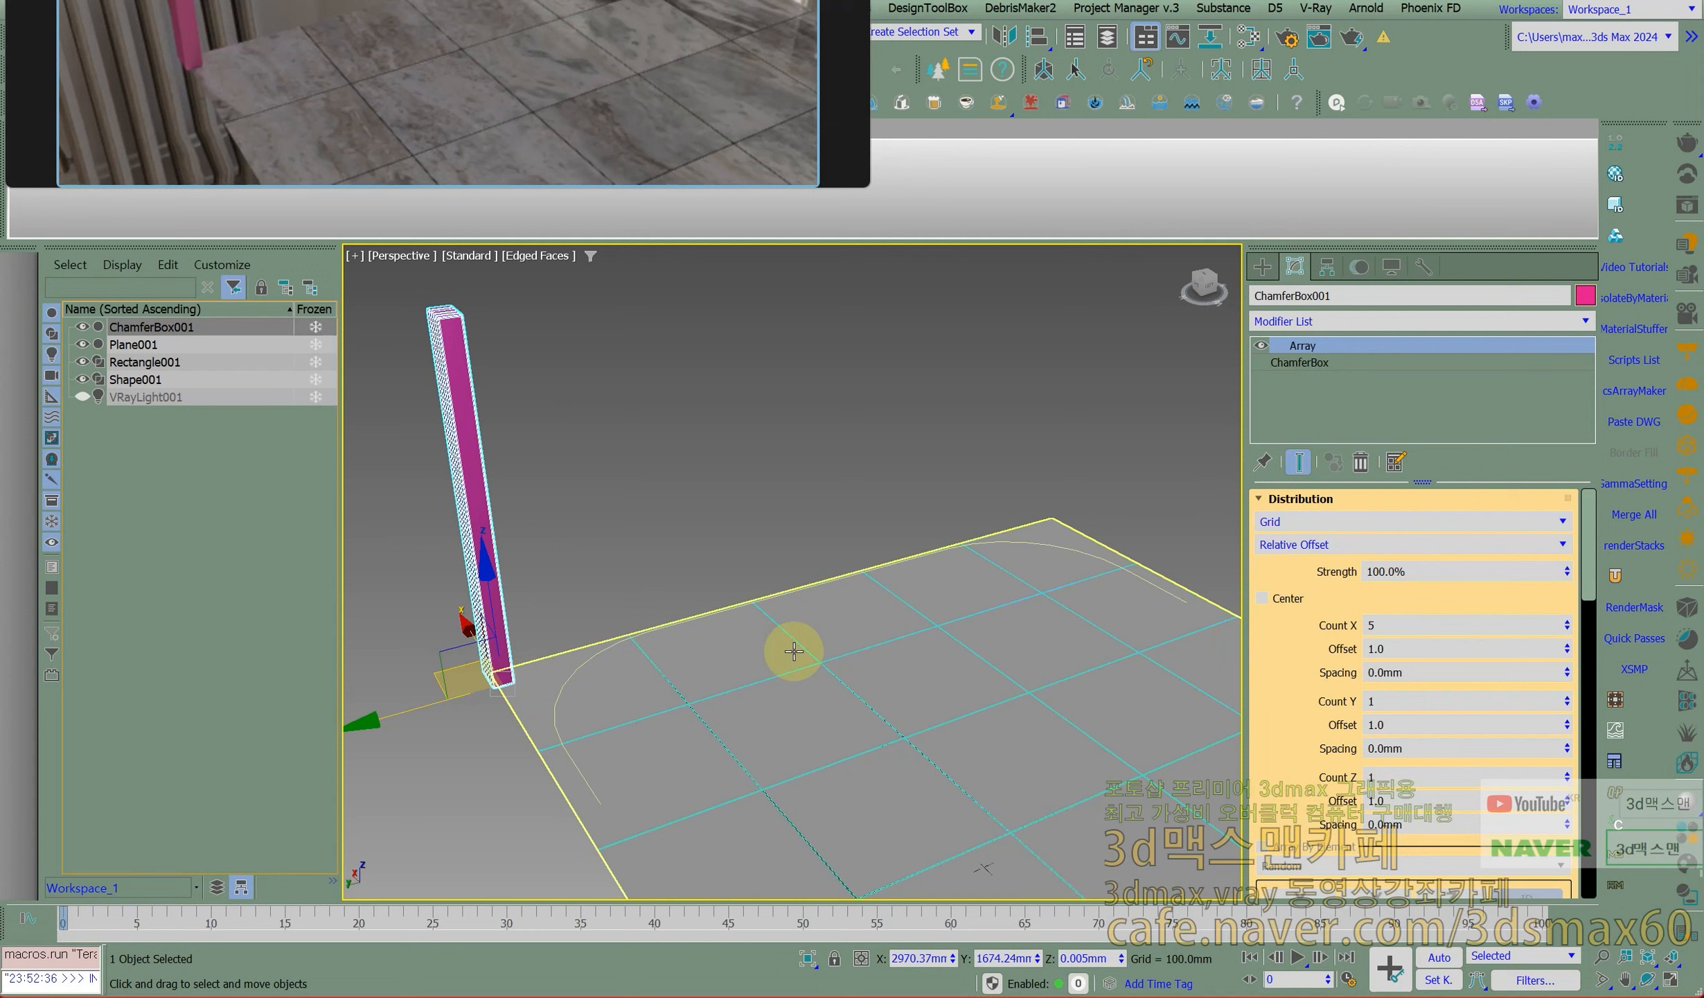
Distribute the array along the open rounded rectangle spline using the Spline distribution in Fill mode.
left_click(1302, 523)
left_click(1300, 583)
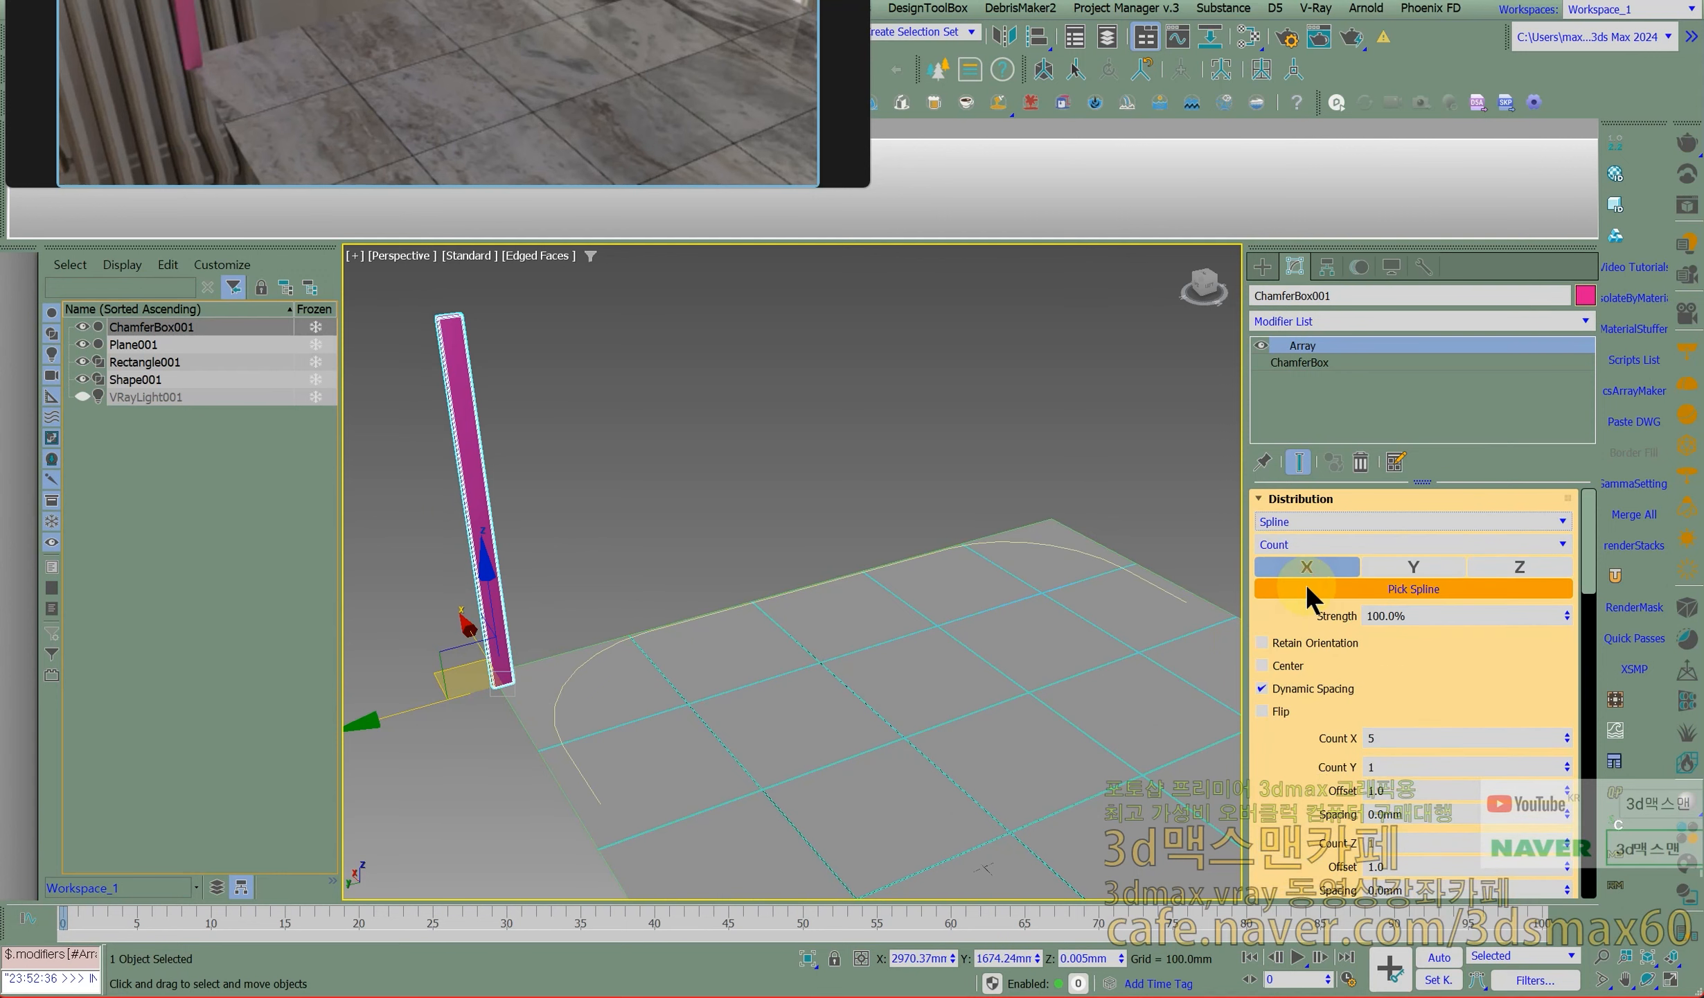
left_click(692, 613)
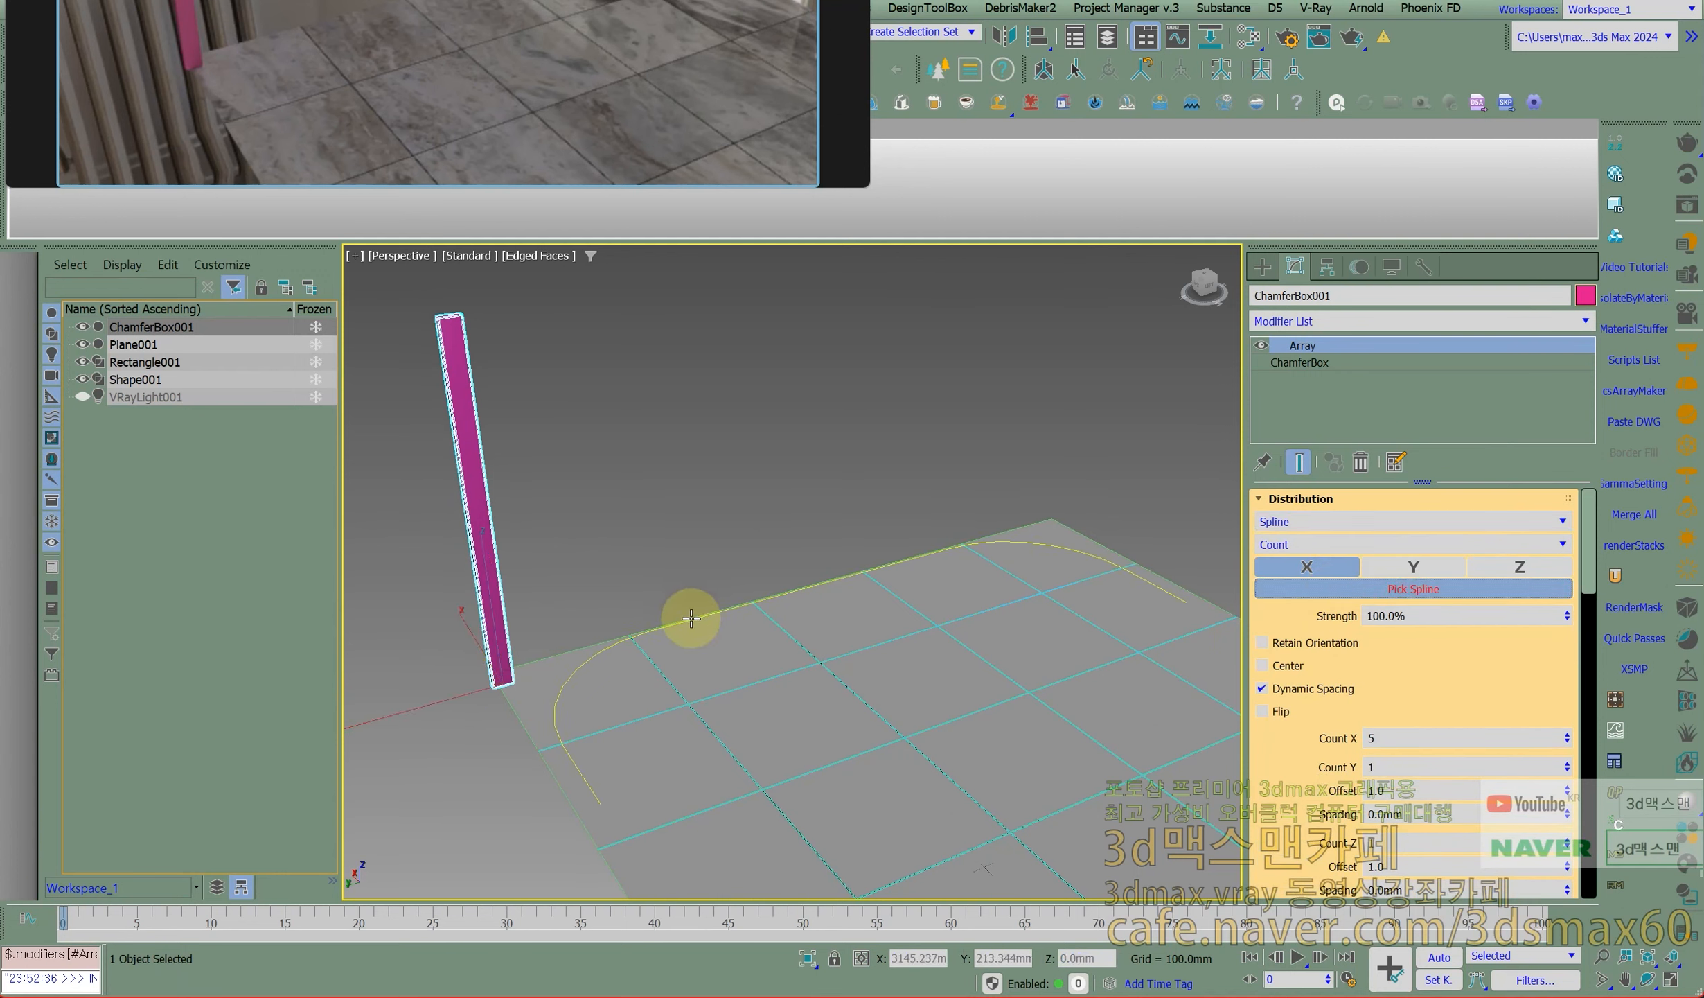
left_click(1331, 544)
left_click(1289, 598)
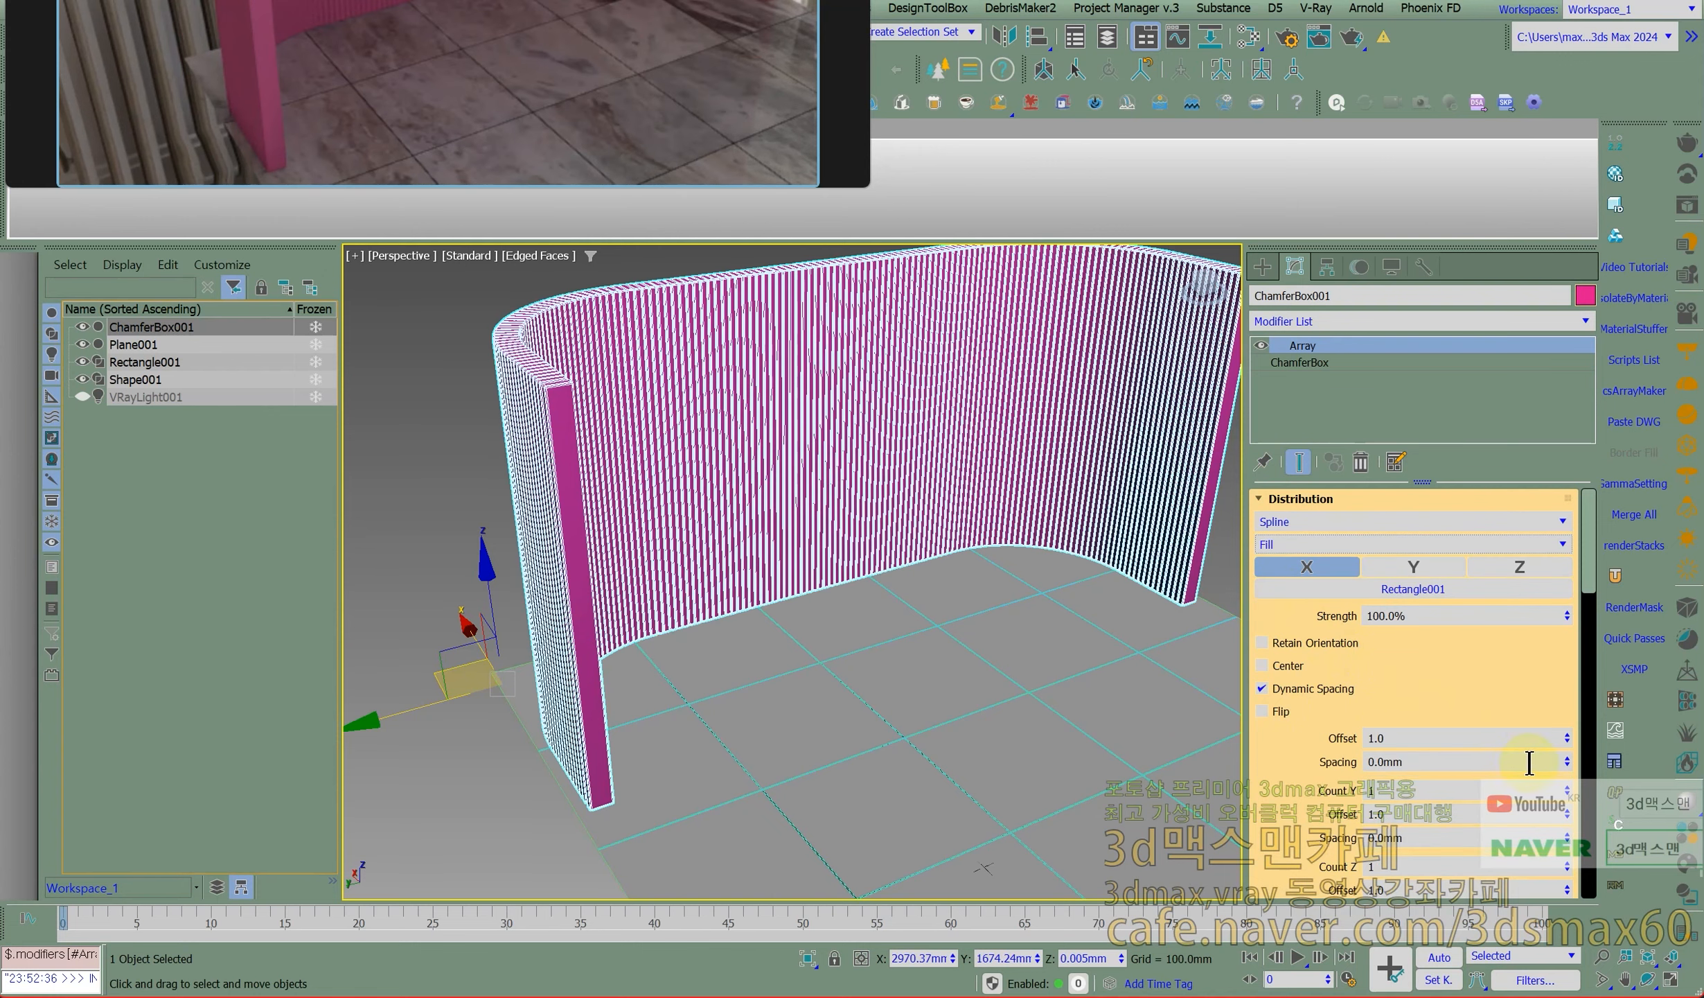
Increase the spacing between the arrayed slats along the spline to 6.4 mm.
left_click_drag(1567, 762, 1572, 808)
scroll(611, 585, "up", 4)
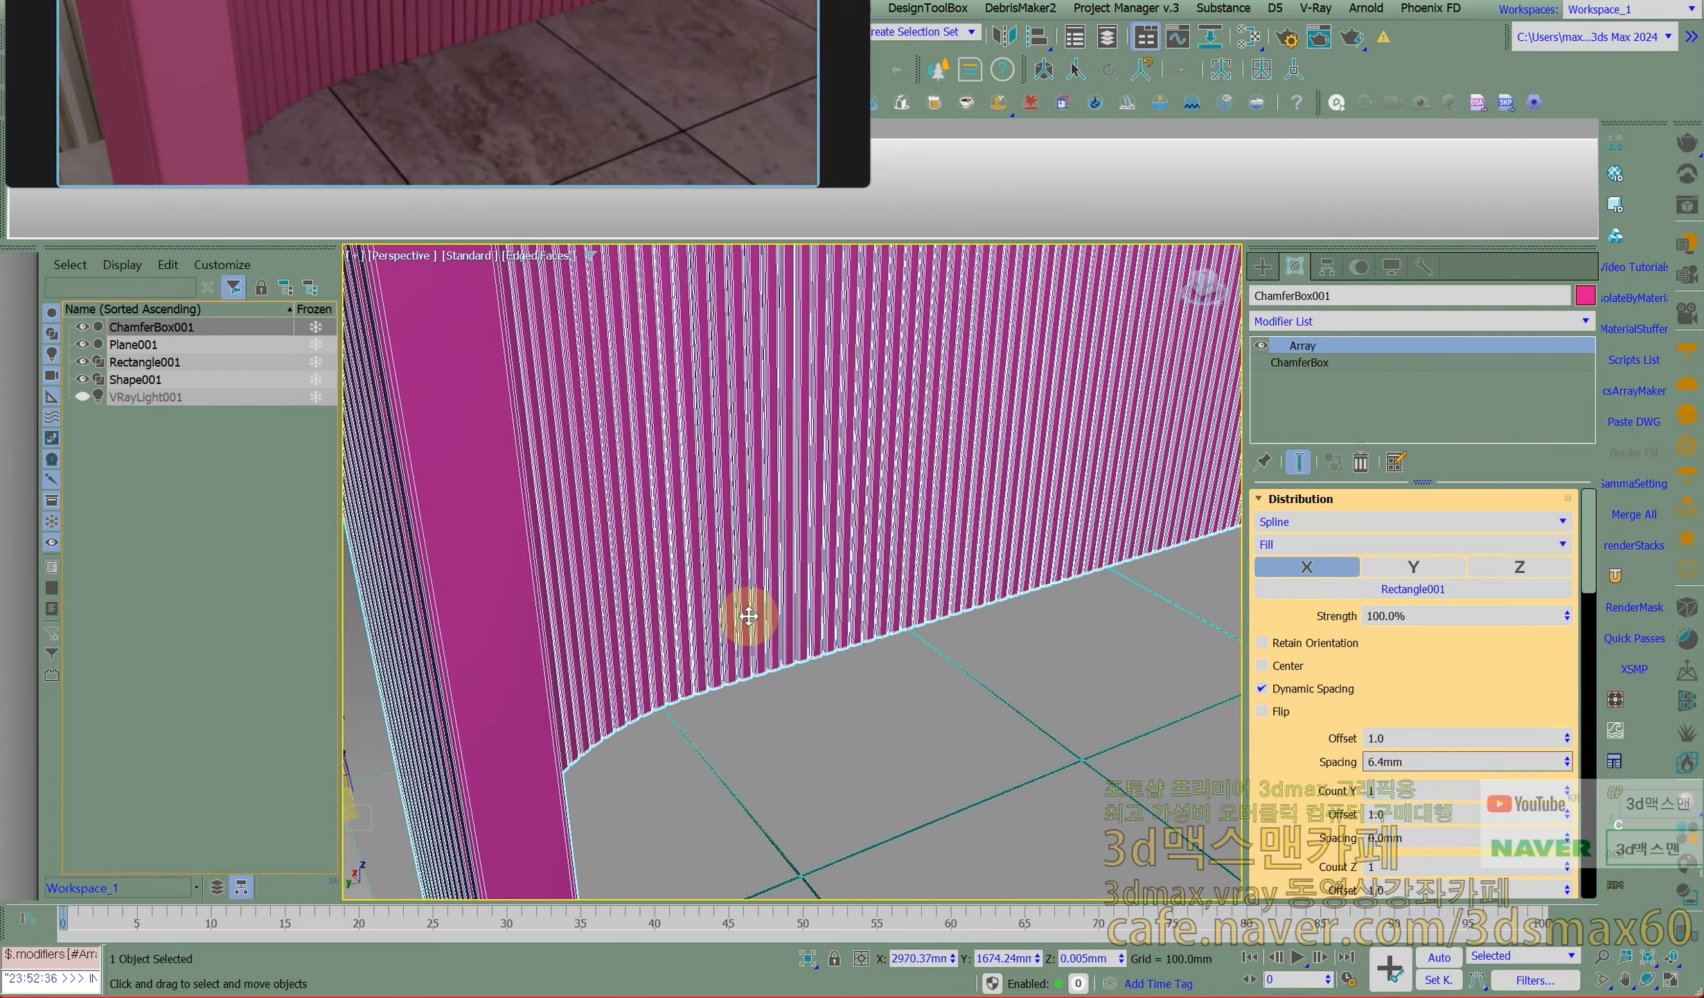
scroll(748, 616, "down", 4)
Set the local Z rotation of all arrayed slats to 90°.
scroll(1436, 665, "down", 10)
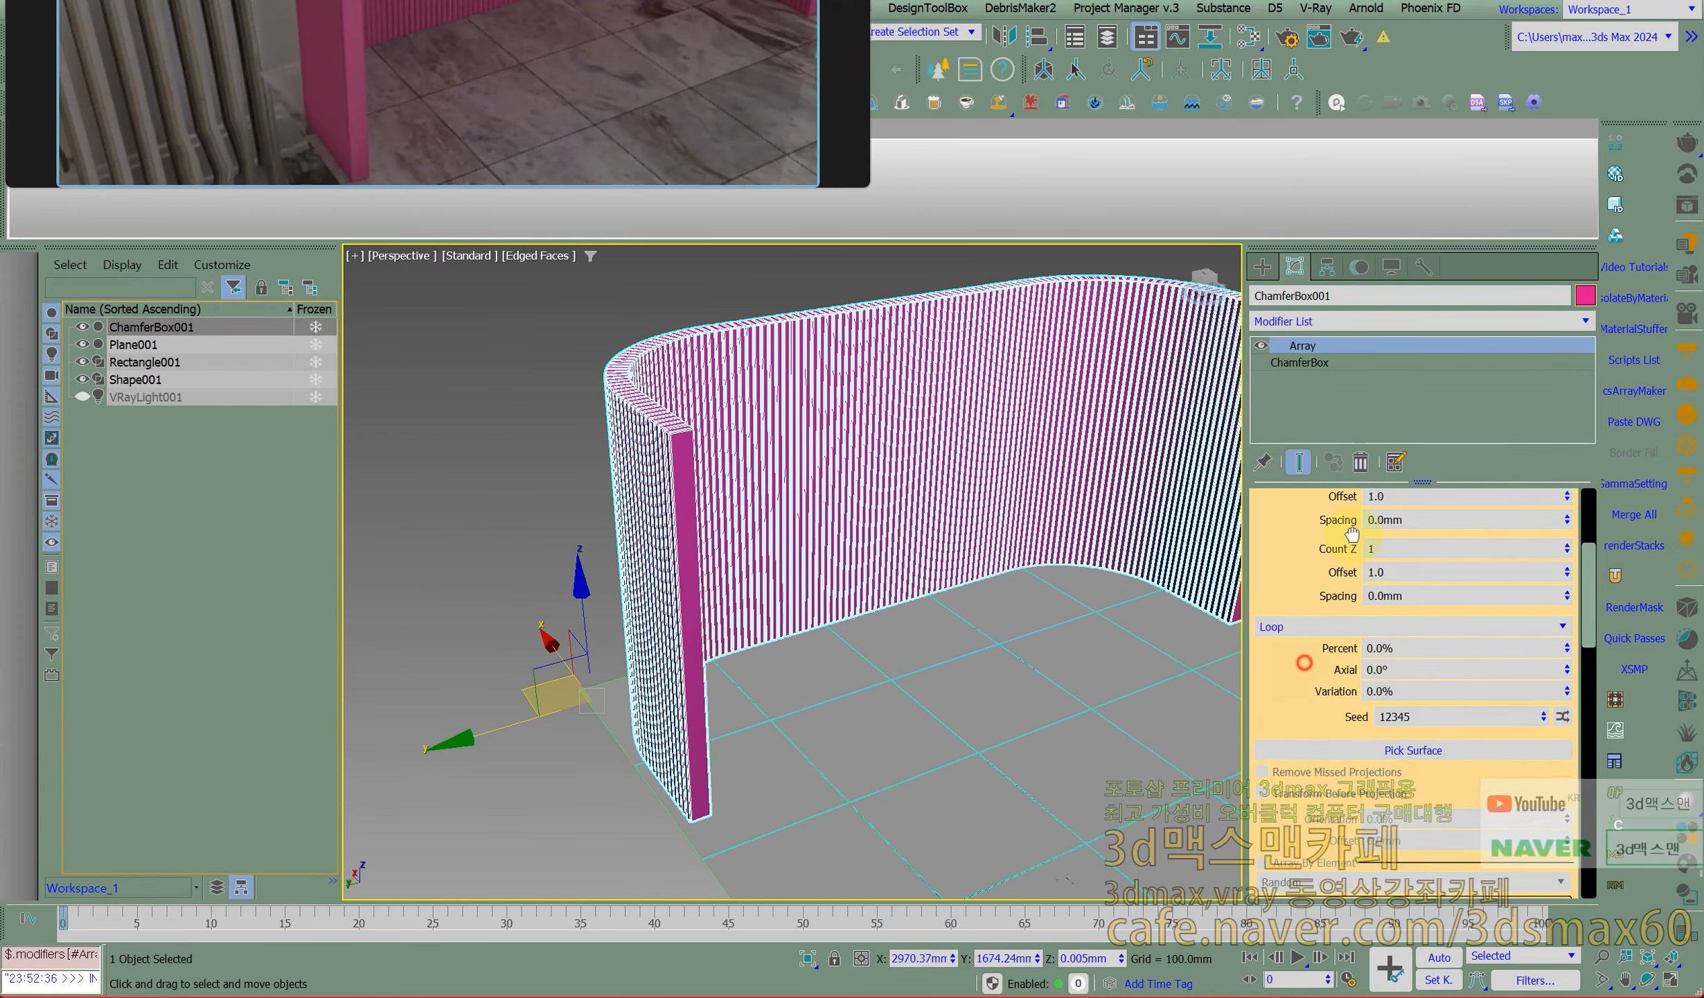
scroll(1306, 738, "down", 5)
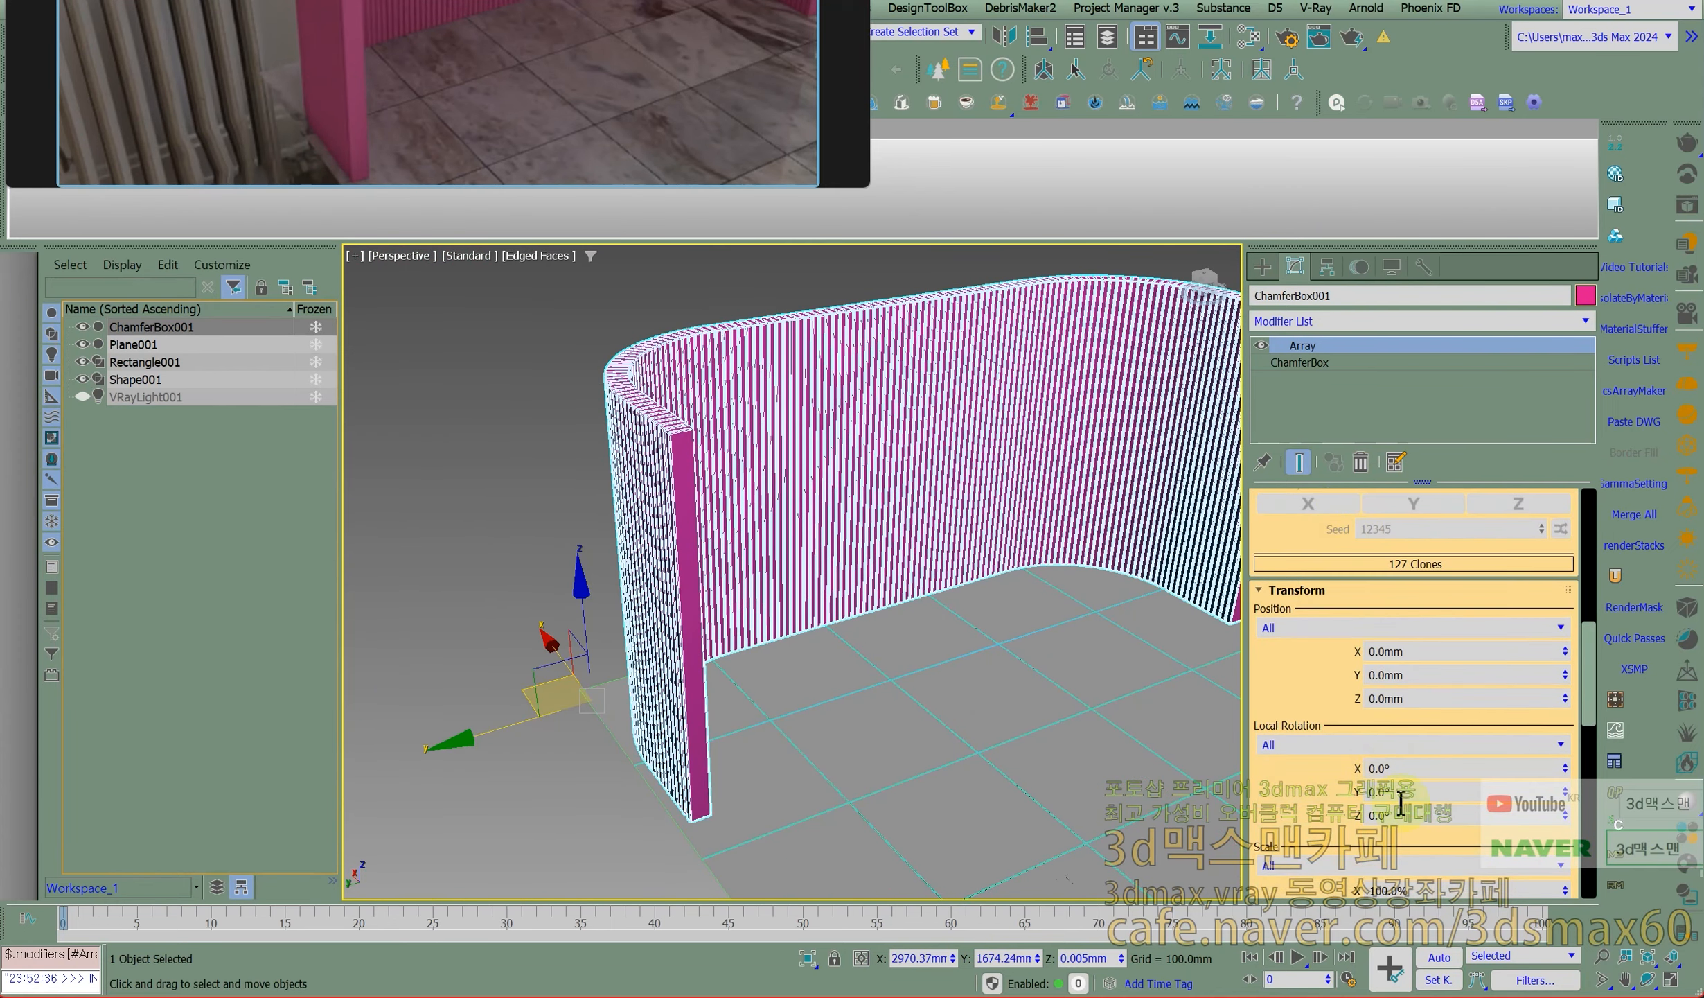
type("90")
key("Return")
middle_click_drag(1207, 754, 734, 578, "alt")
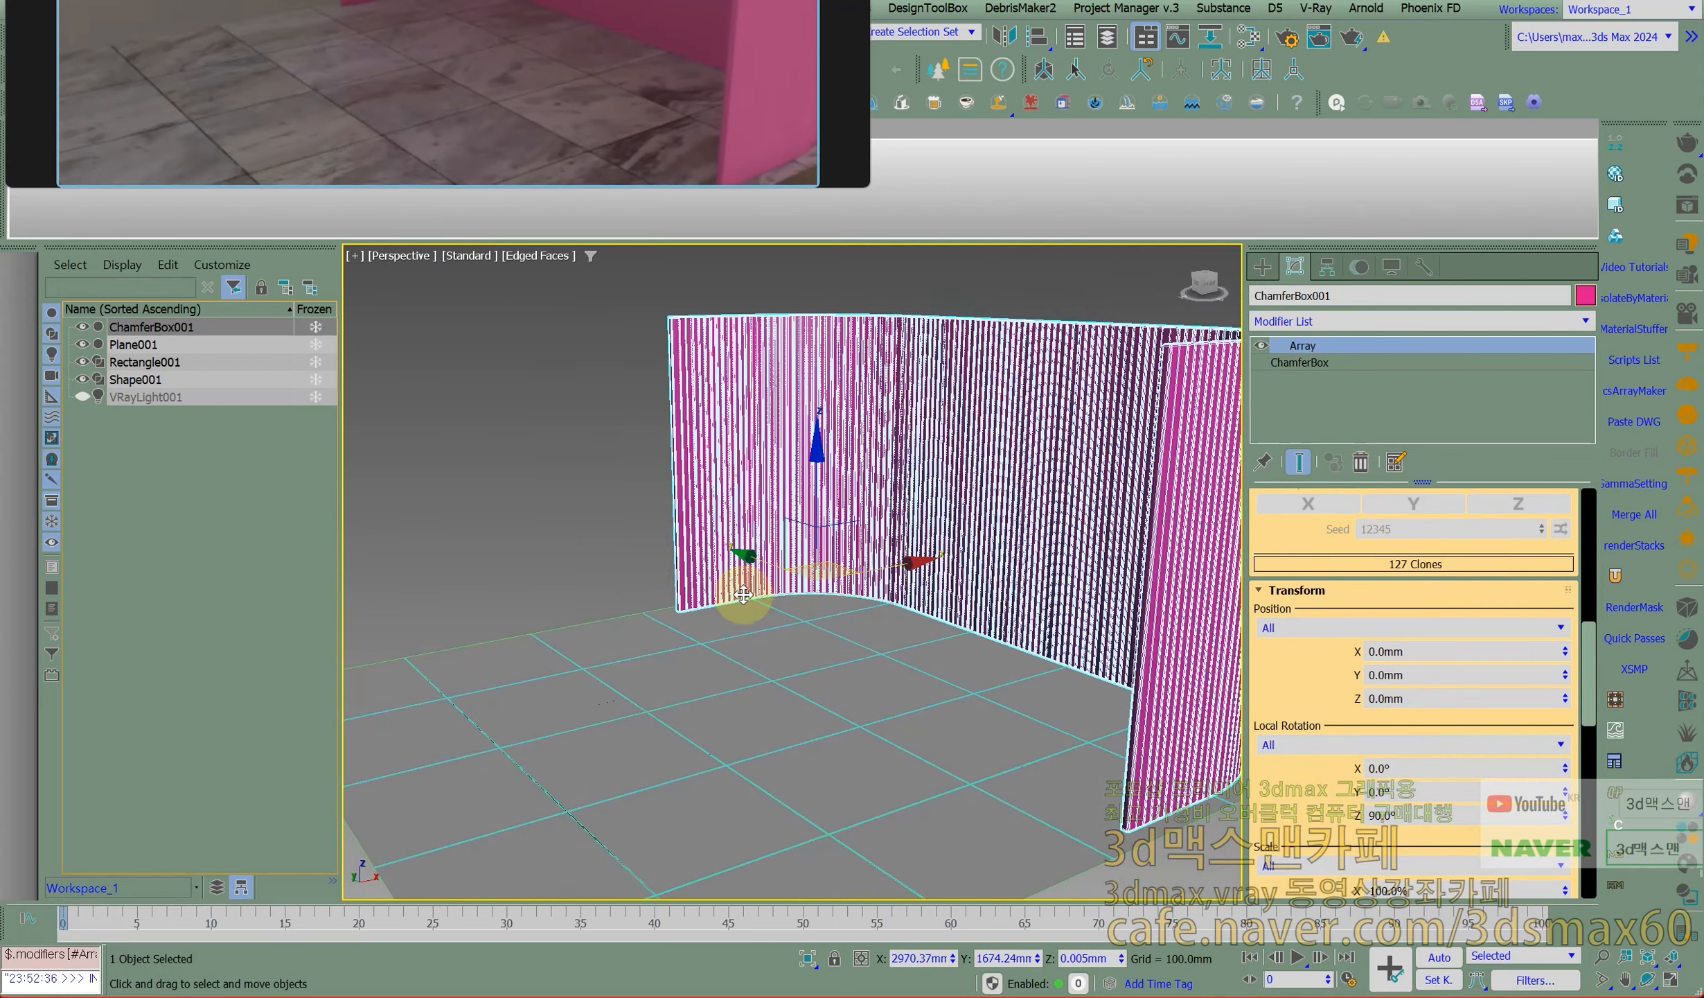
Set the spacing between the arrayed slats along the spline to 110 mm, trying 50, 150 and 120 mm first.
scroll(677, 597, "up", 8)
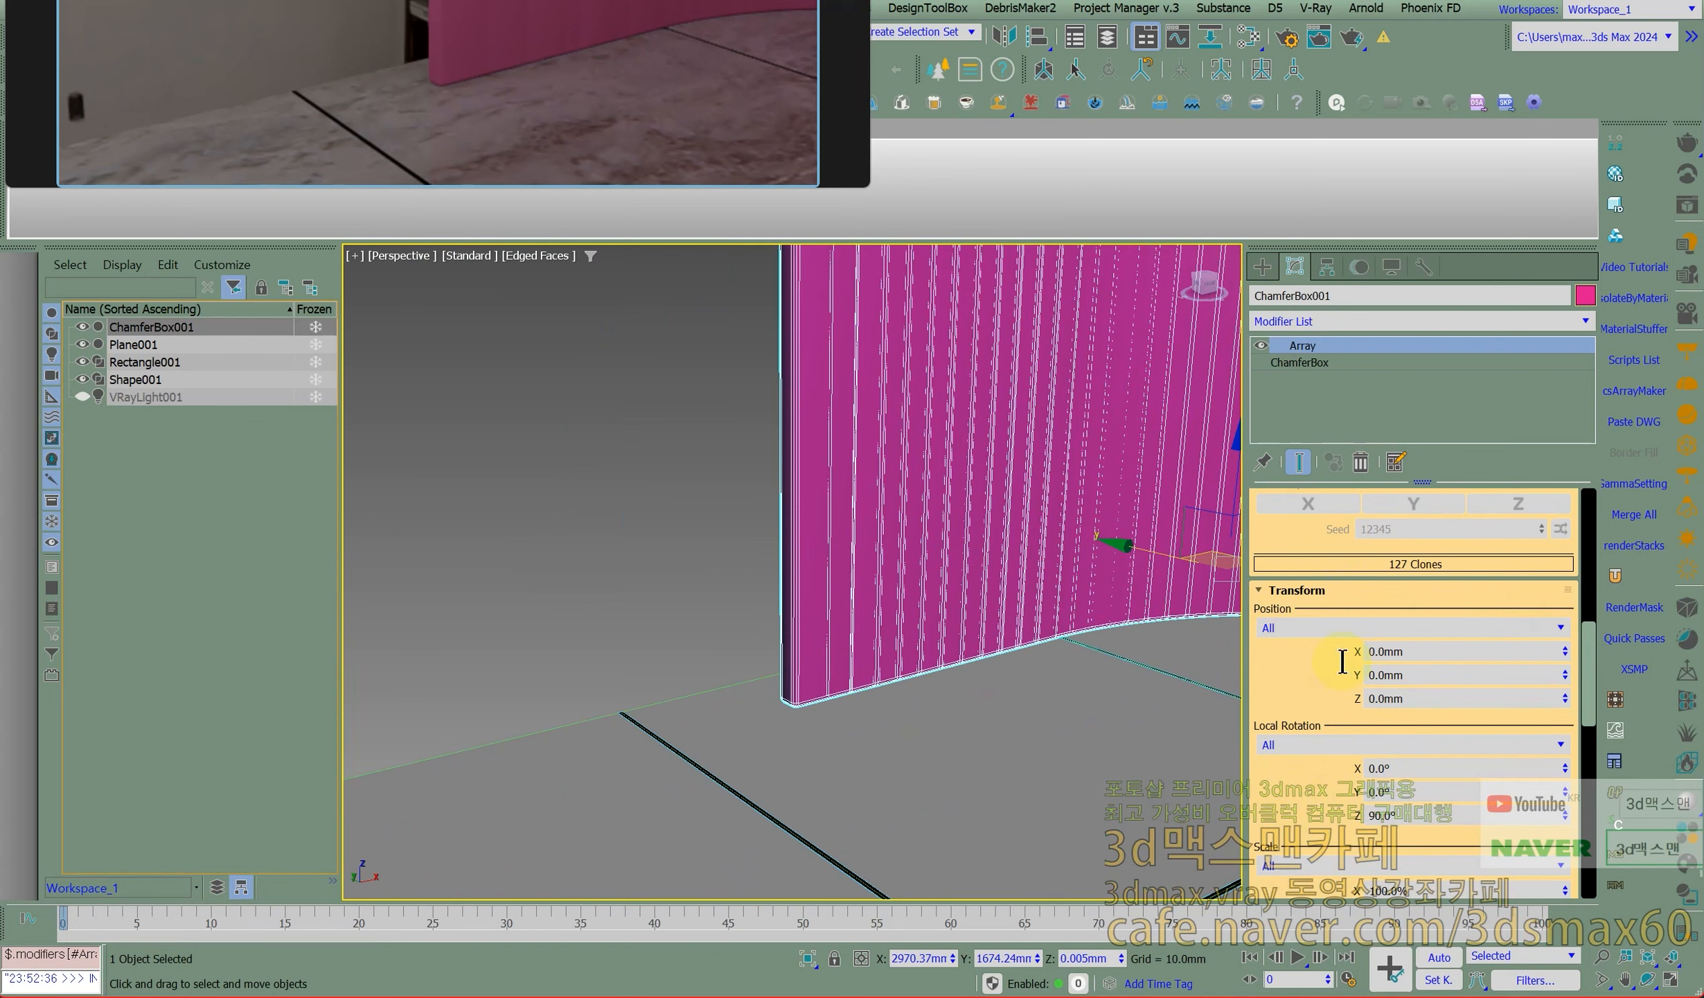
scroll(1341, 655, "up", 4)
scroll(1346, 585, "up", 5)
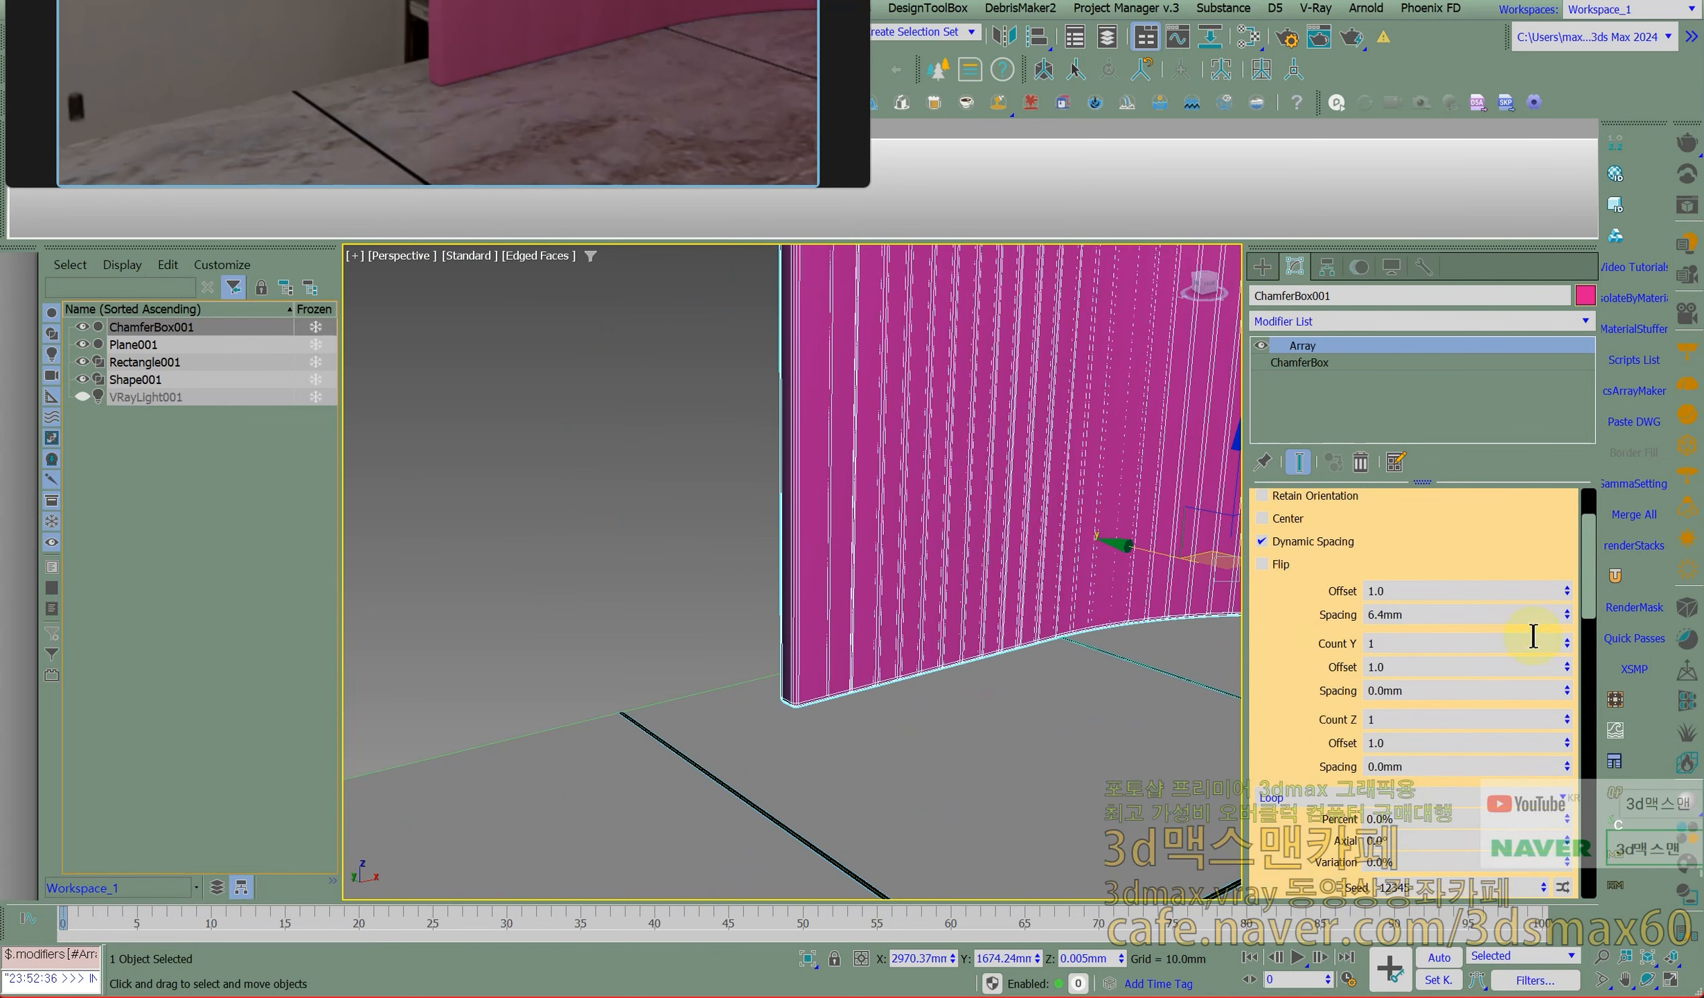
mouse_move(1567, 569)
left_mouse_down()
mouse_move(1576, 451)
mouse_move(1560, 597)
left_mouse_up()
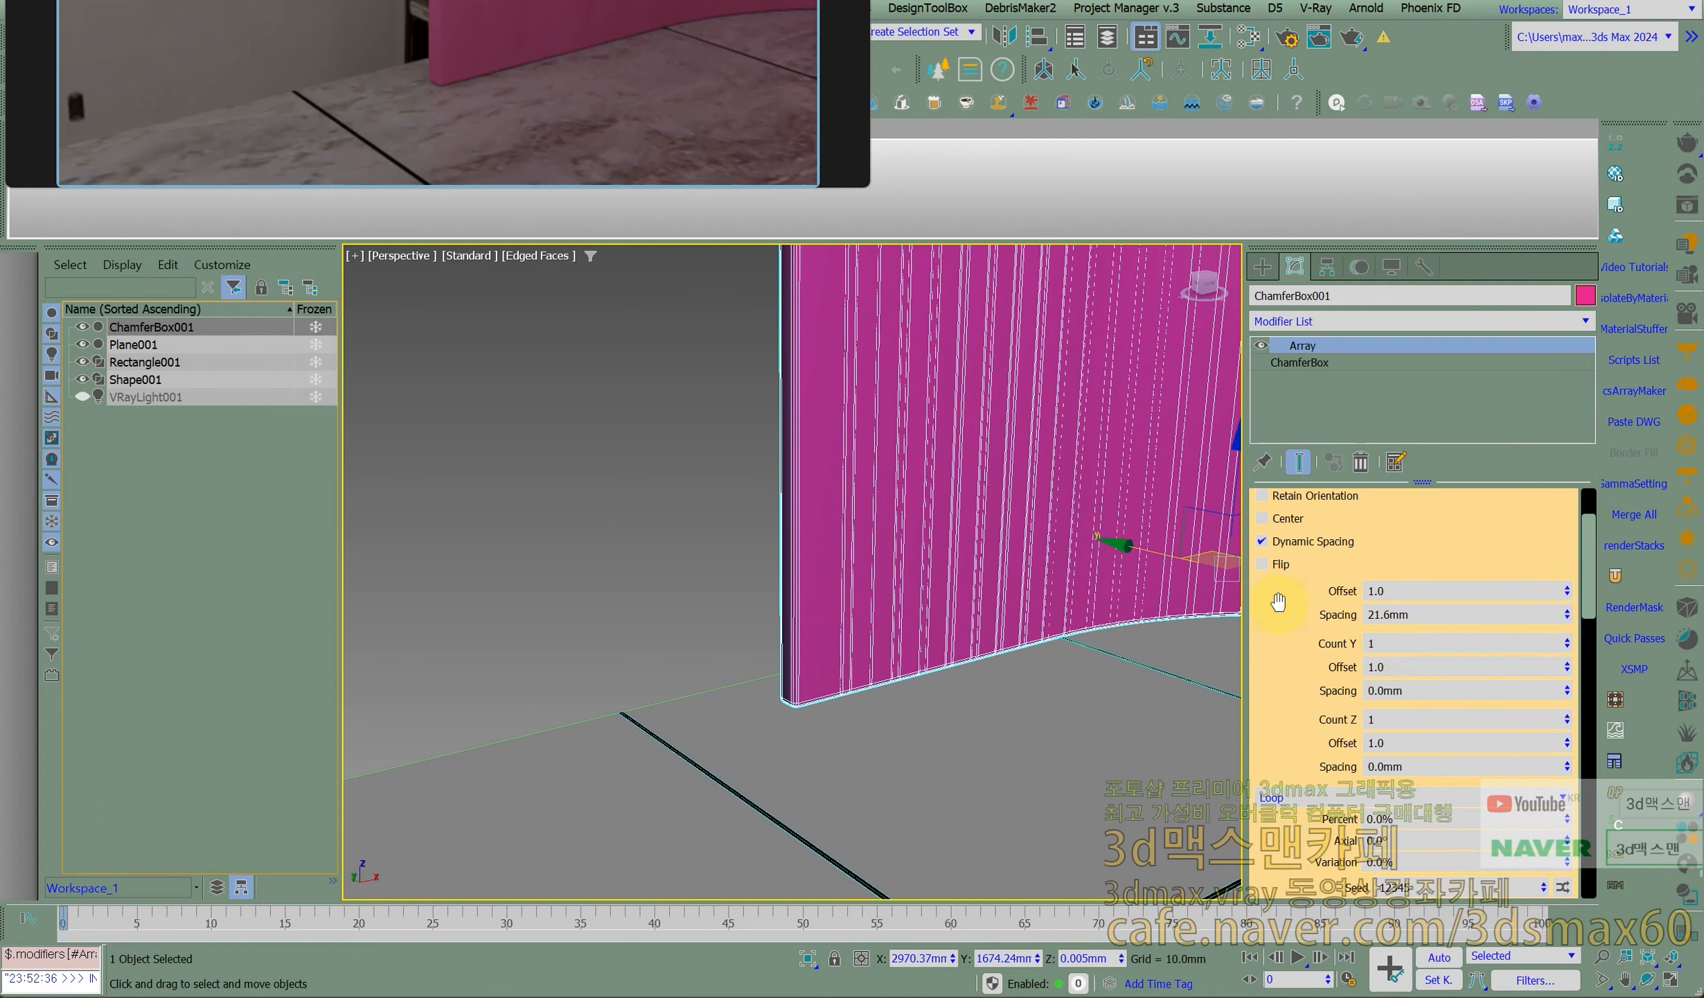
type("50")
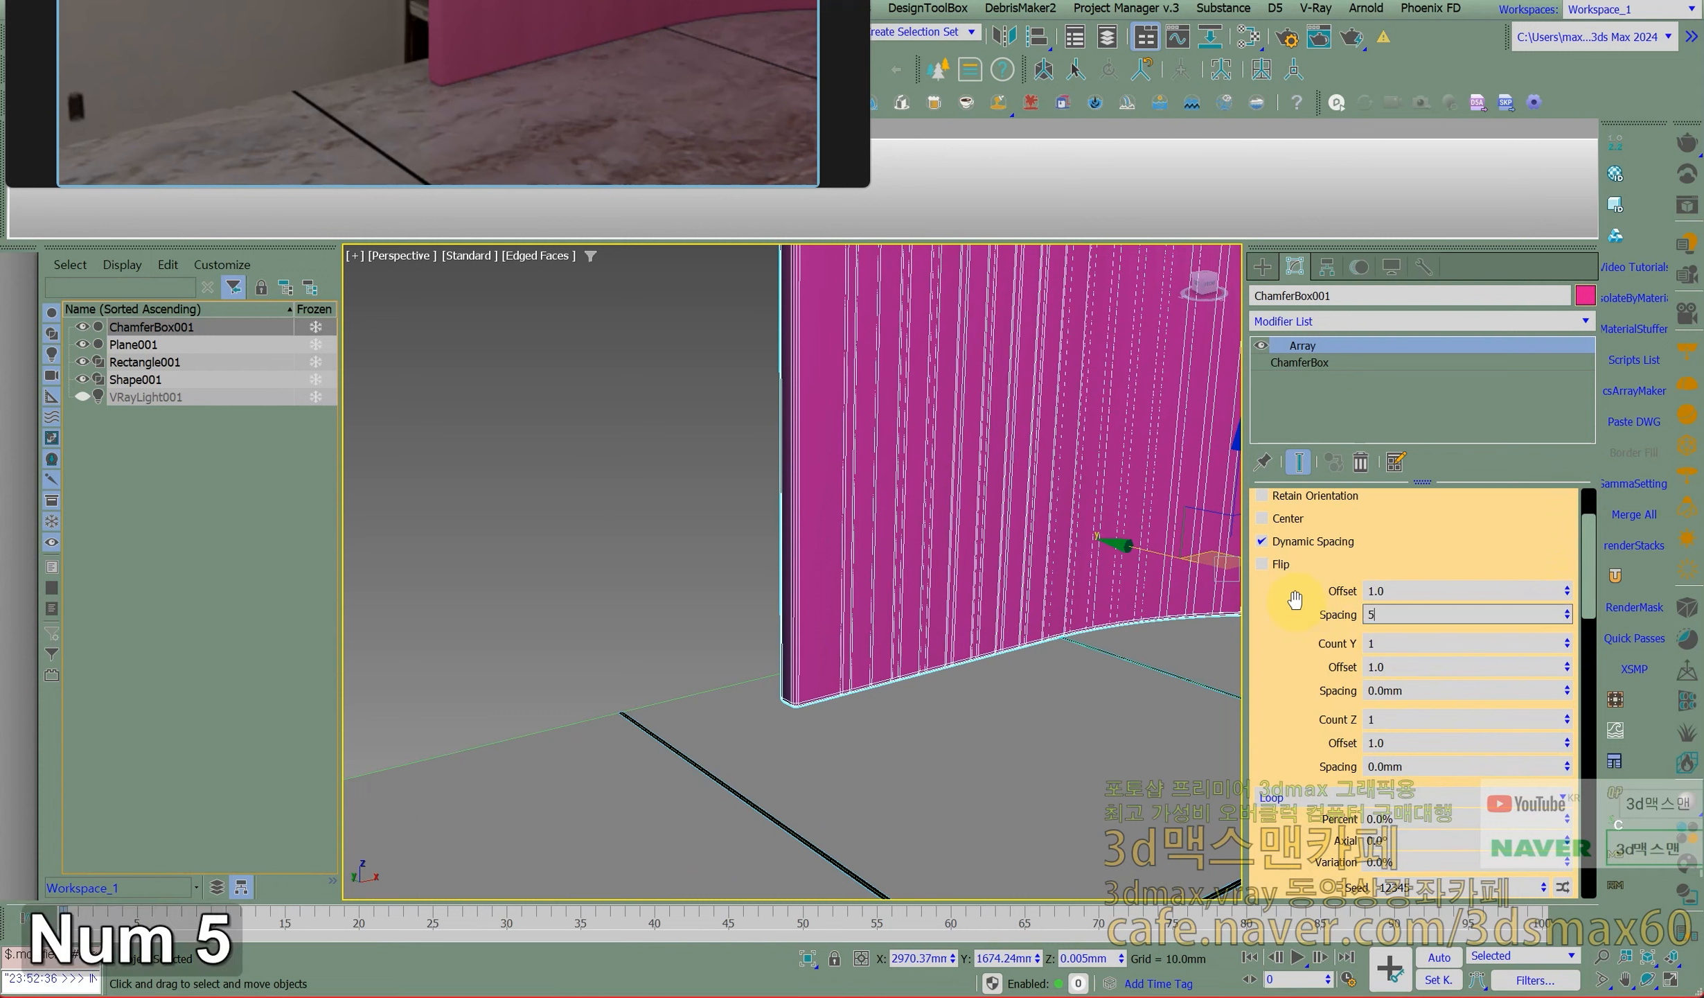
key("Return")
type("150")
key("Return")
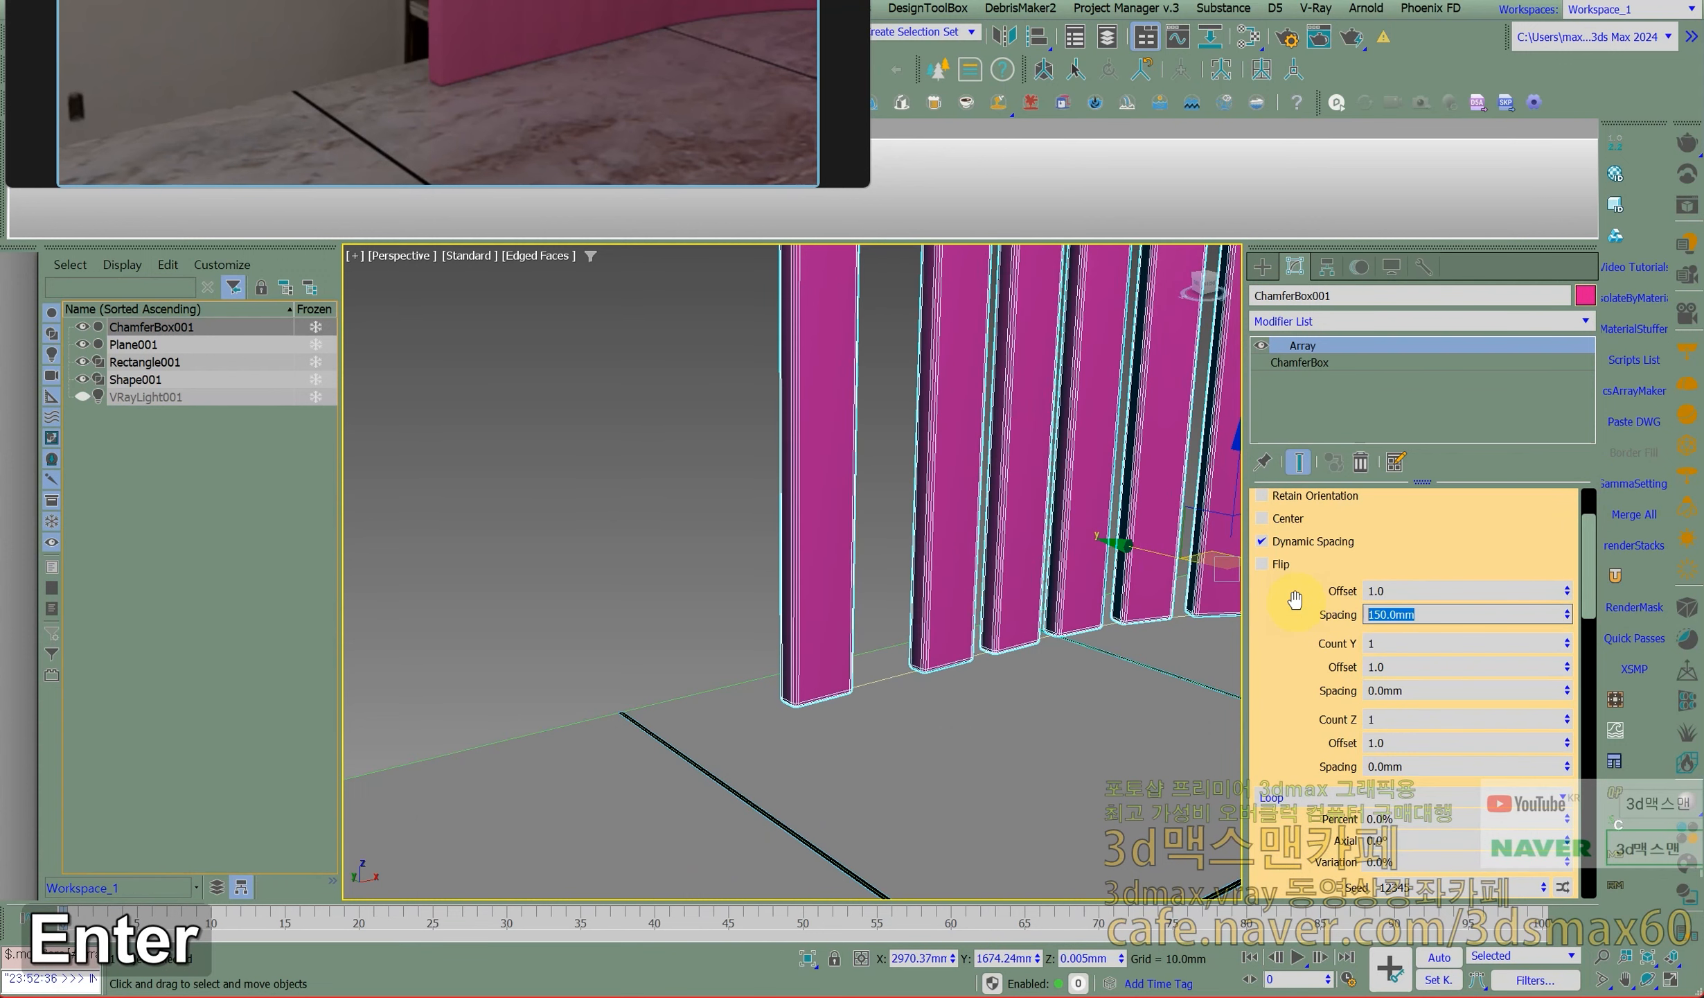
type("120")
key("Return")
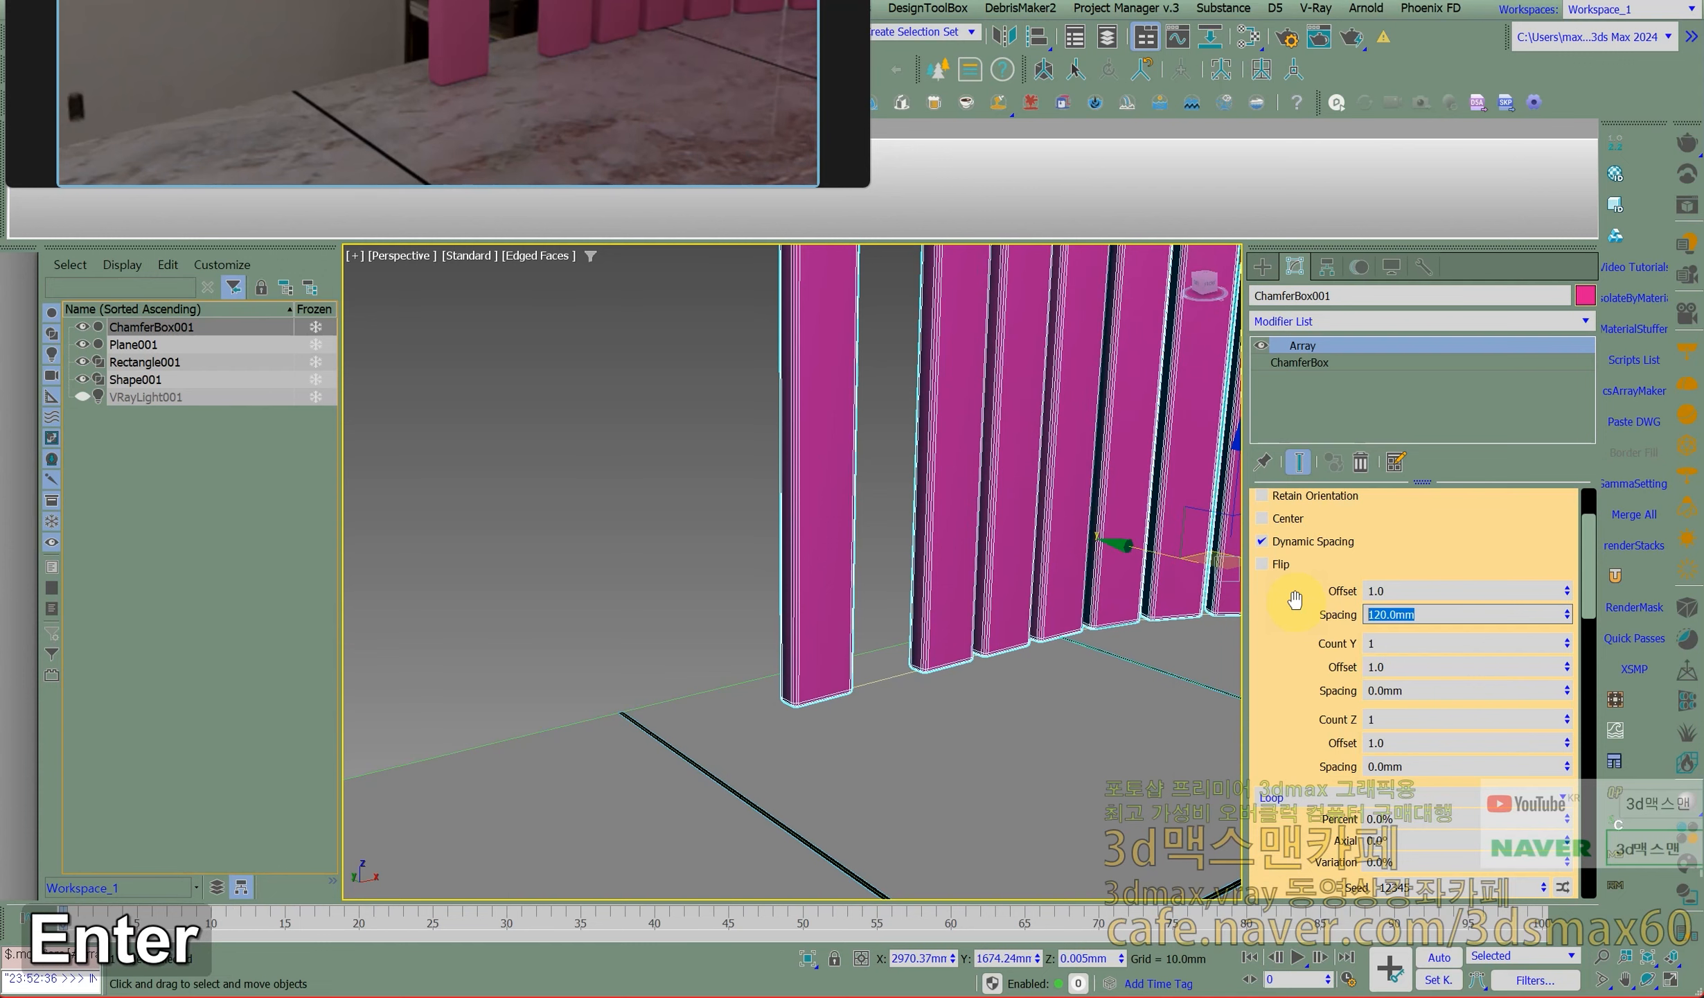
type("110")
key("Return")
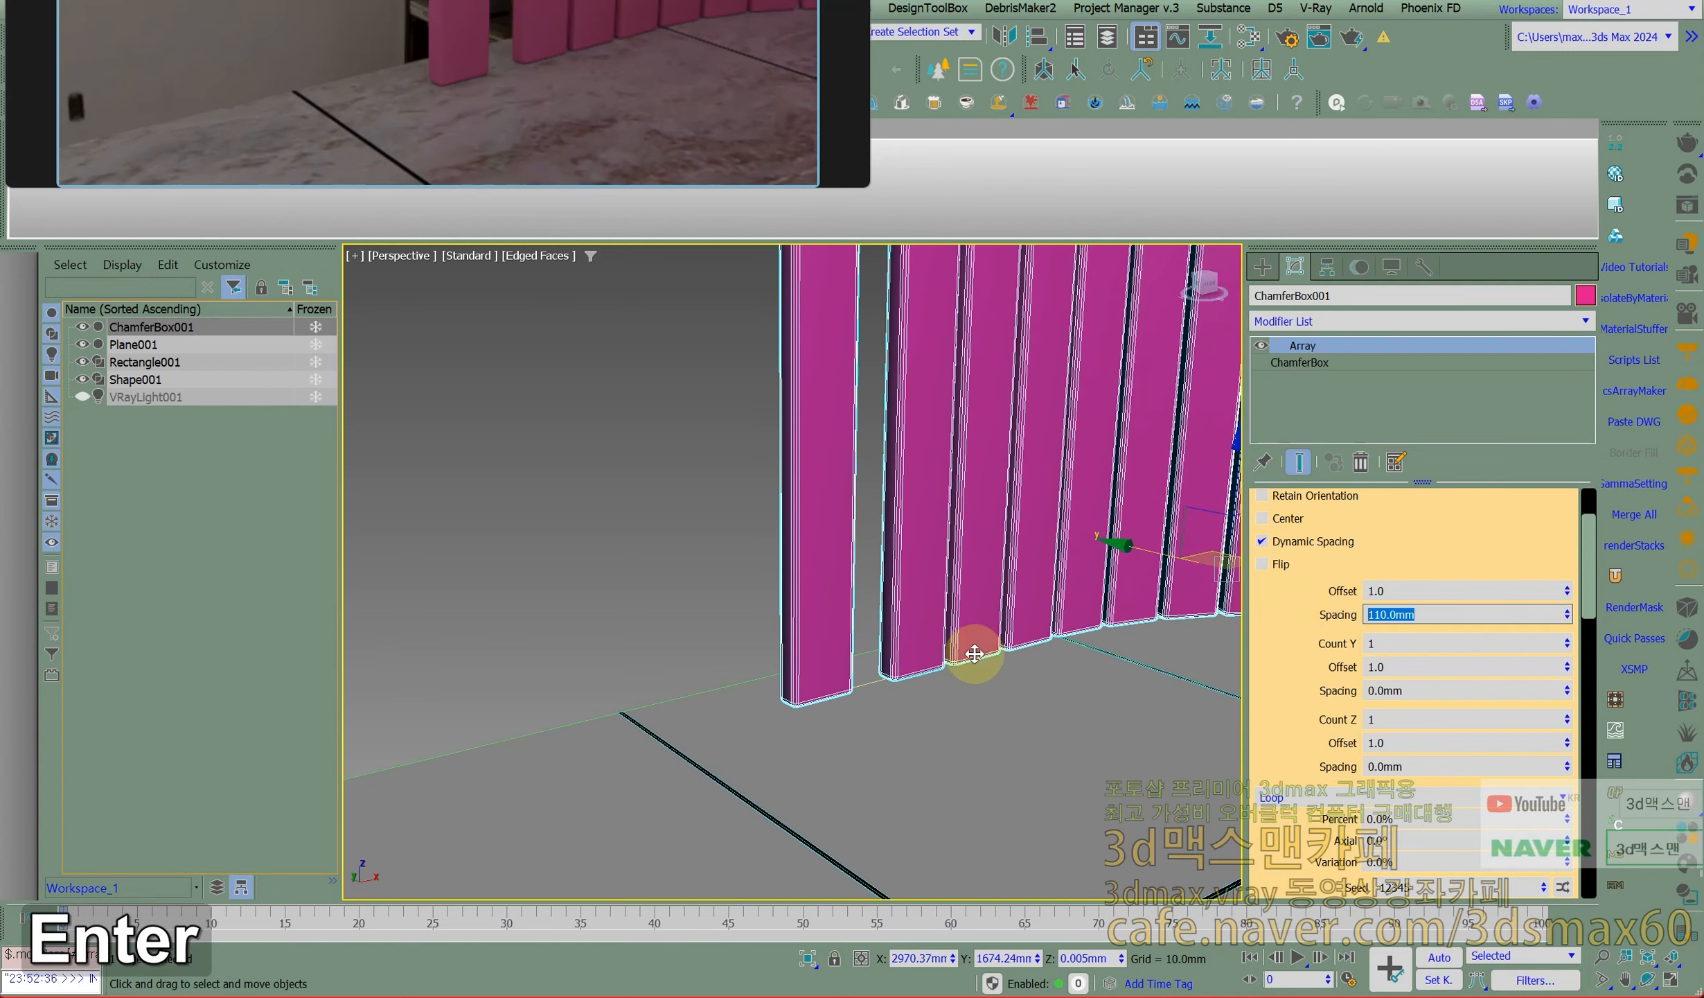
Turn off Dynamic Spacing for the slat array along the spline.
middle_click_drag(962, 646, 1110, 707)
left_click_drag(1276, 707, 1282, 514)
left_click_drag(1294, 658, 1304, 951)
left_click(1318, 647)
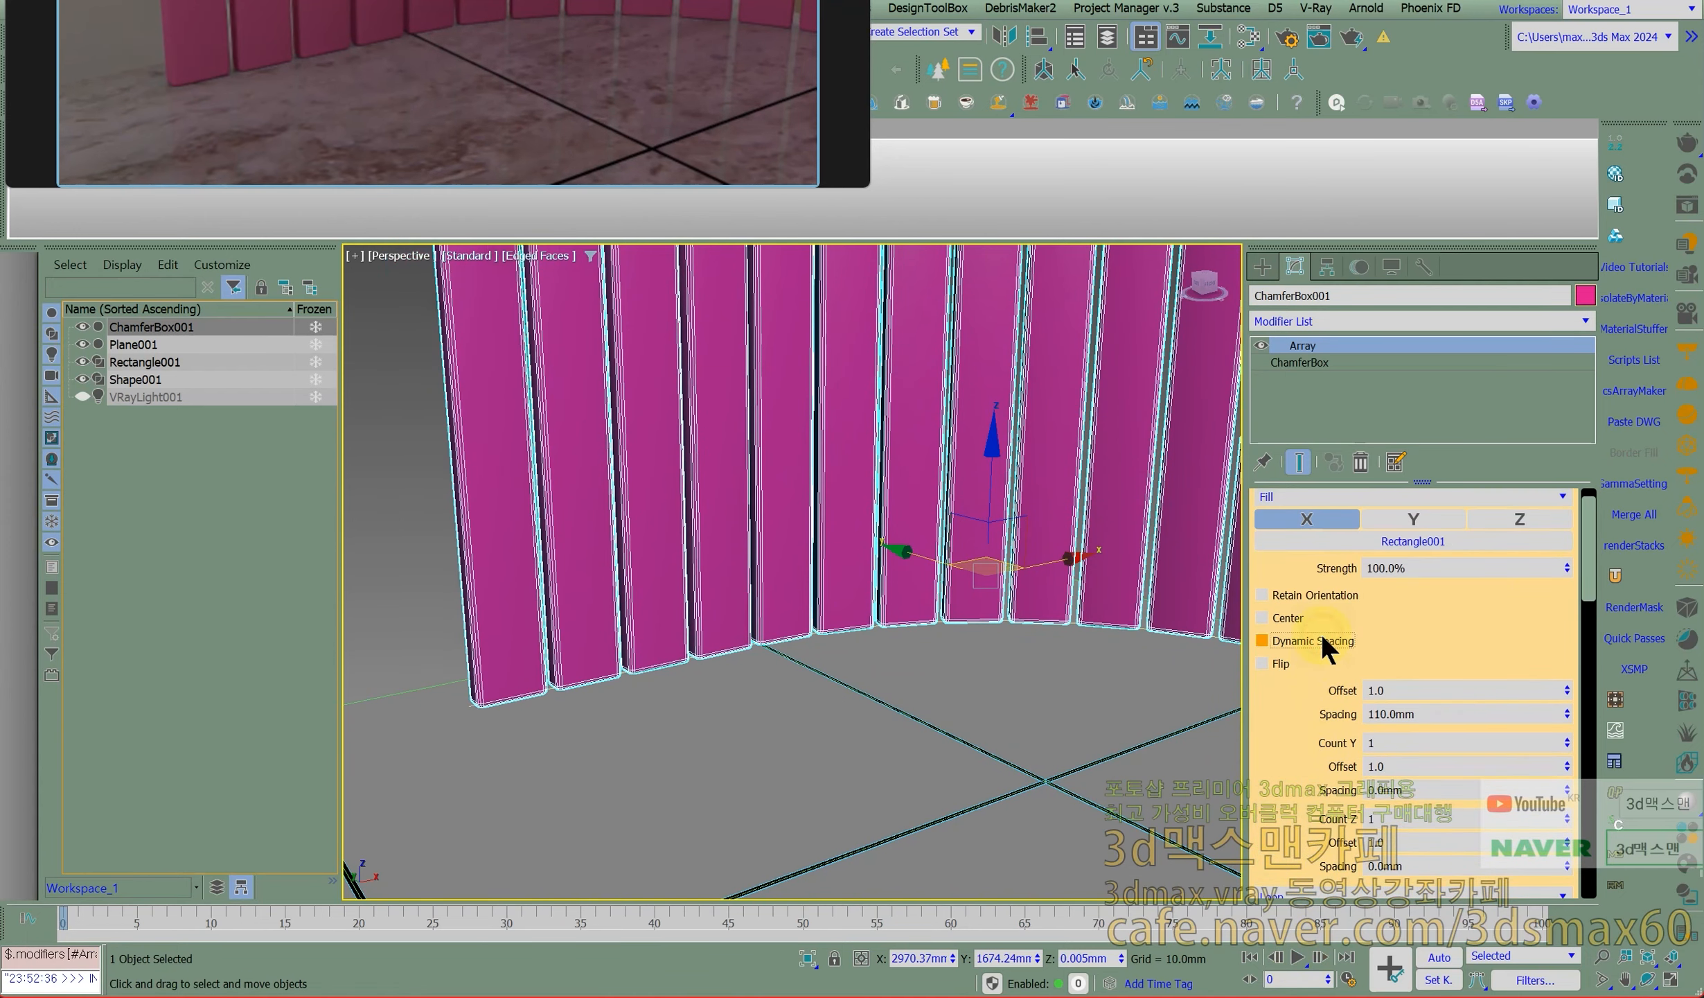
scroll(845, 620, "down", 5)
scroll(1011, 658, "down", 2)
middle_click_drag(1010, 658, 839, 627)
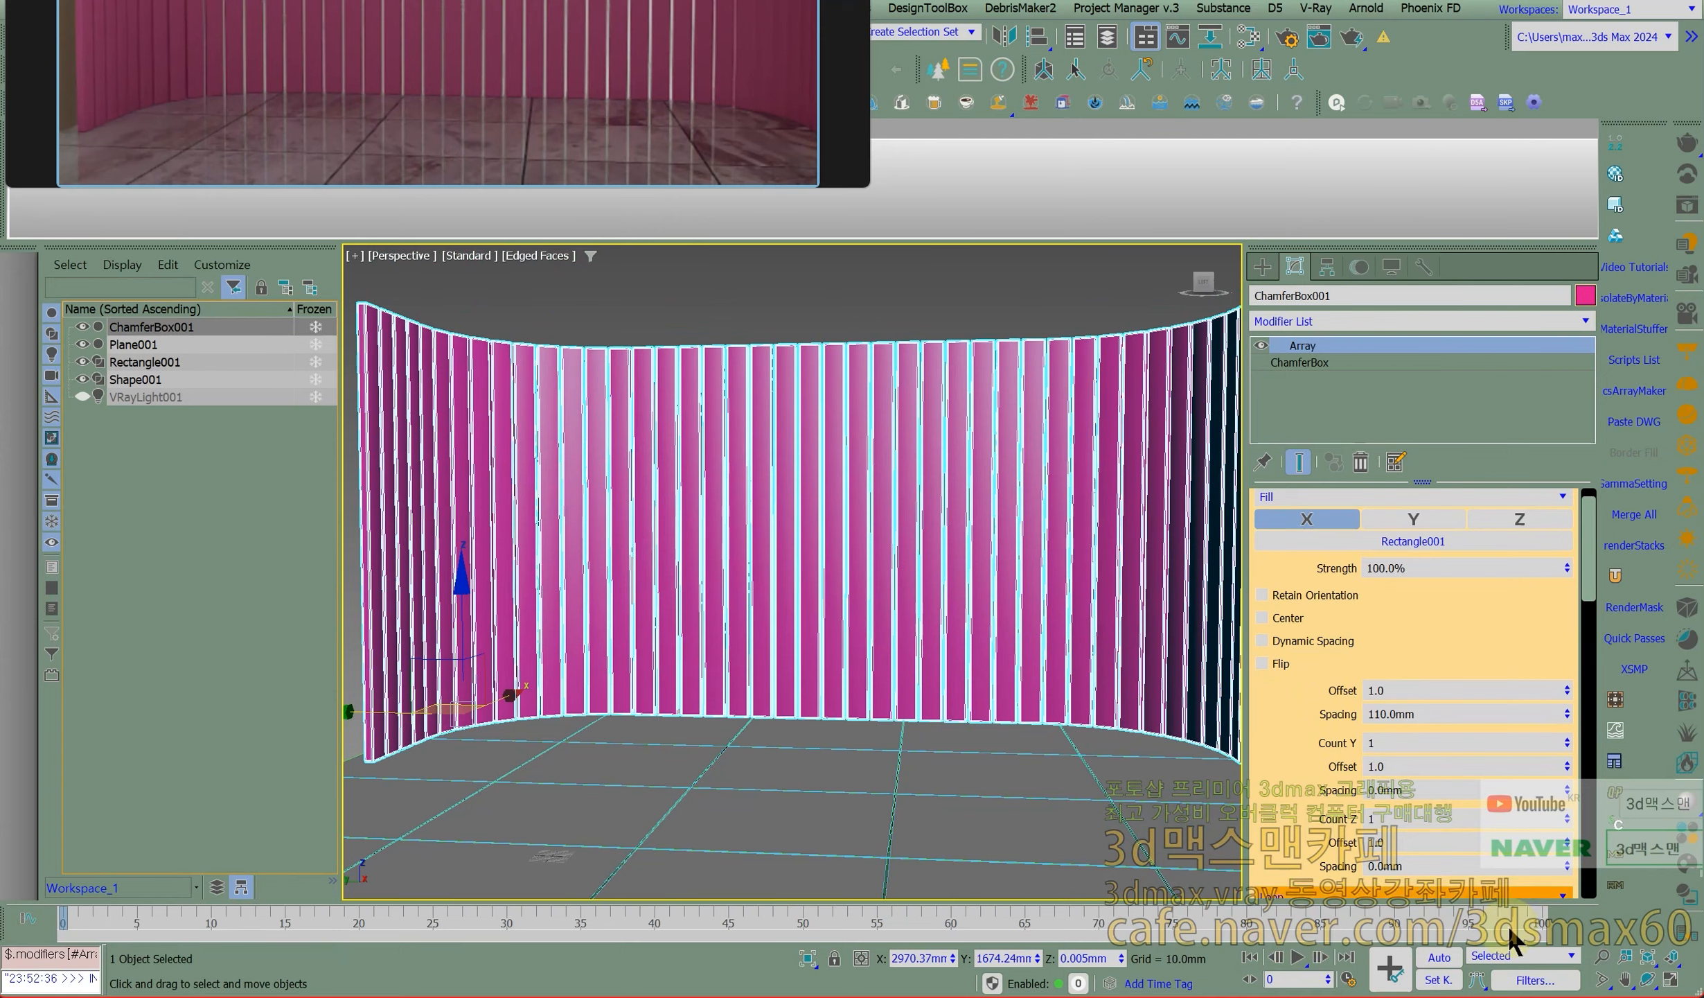
Set the height of the base chamfer box slat to 3000 mm.
left_click(1596, 946)
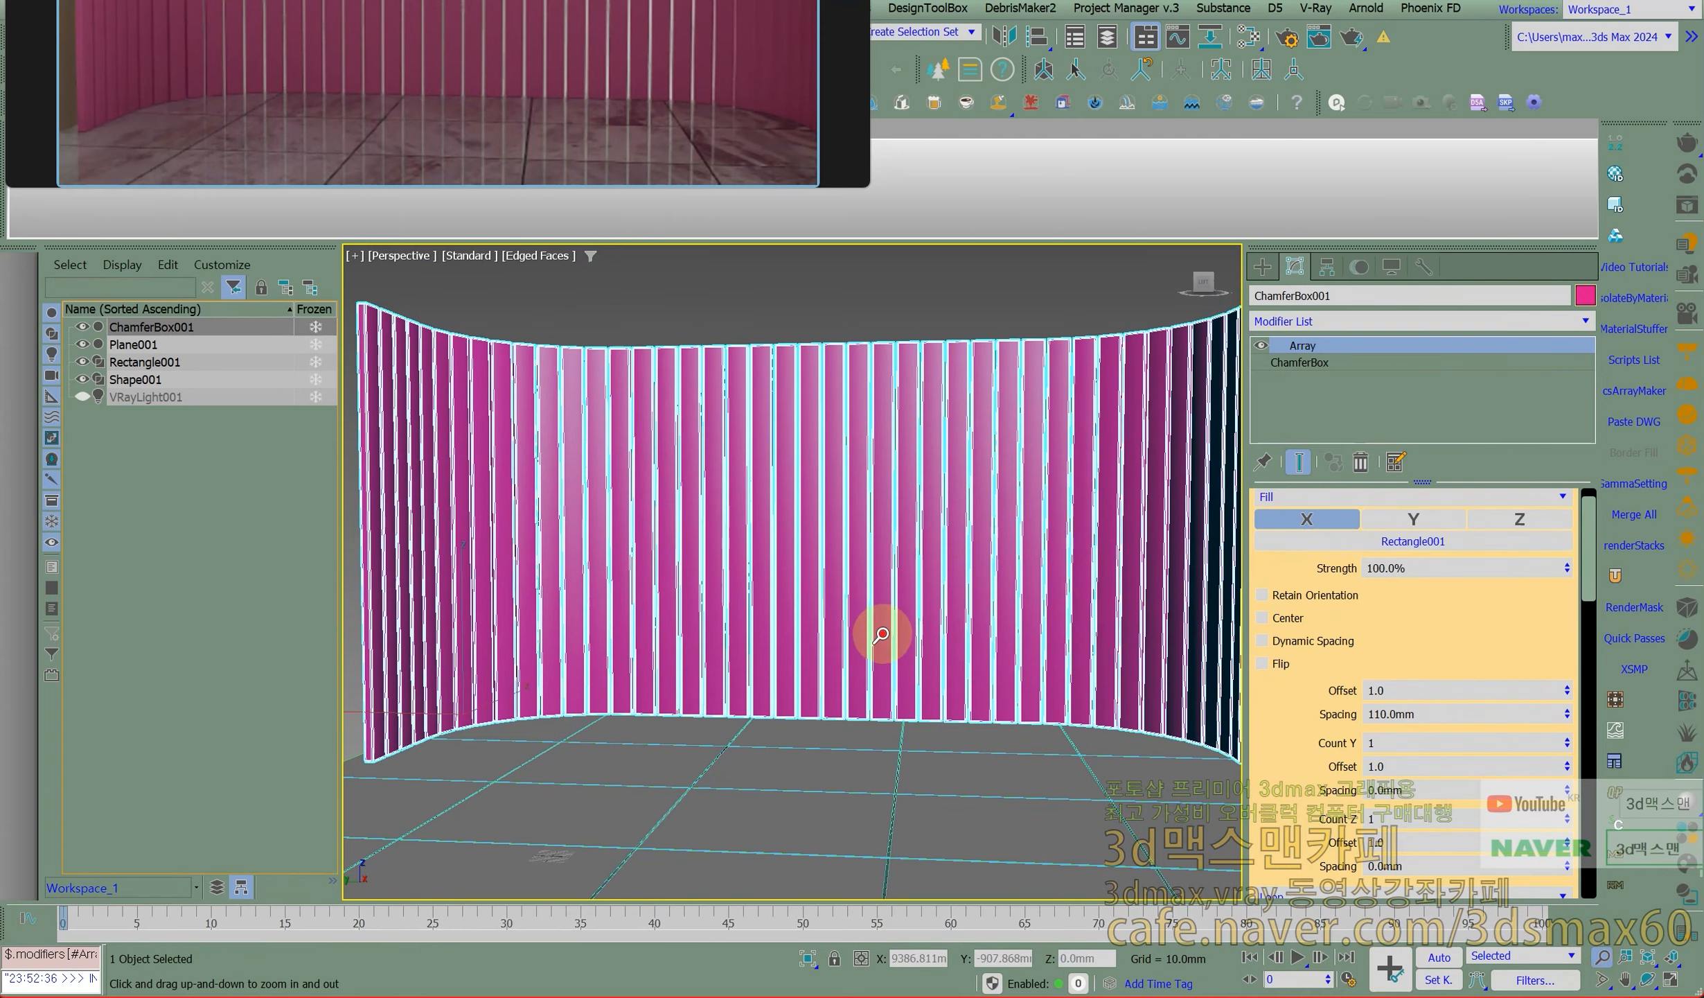
left_click_drag(883, 628, 882, 639)
middle_click_drag(845, 616, 885, 622, "alt")
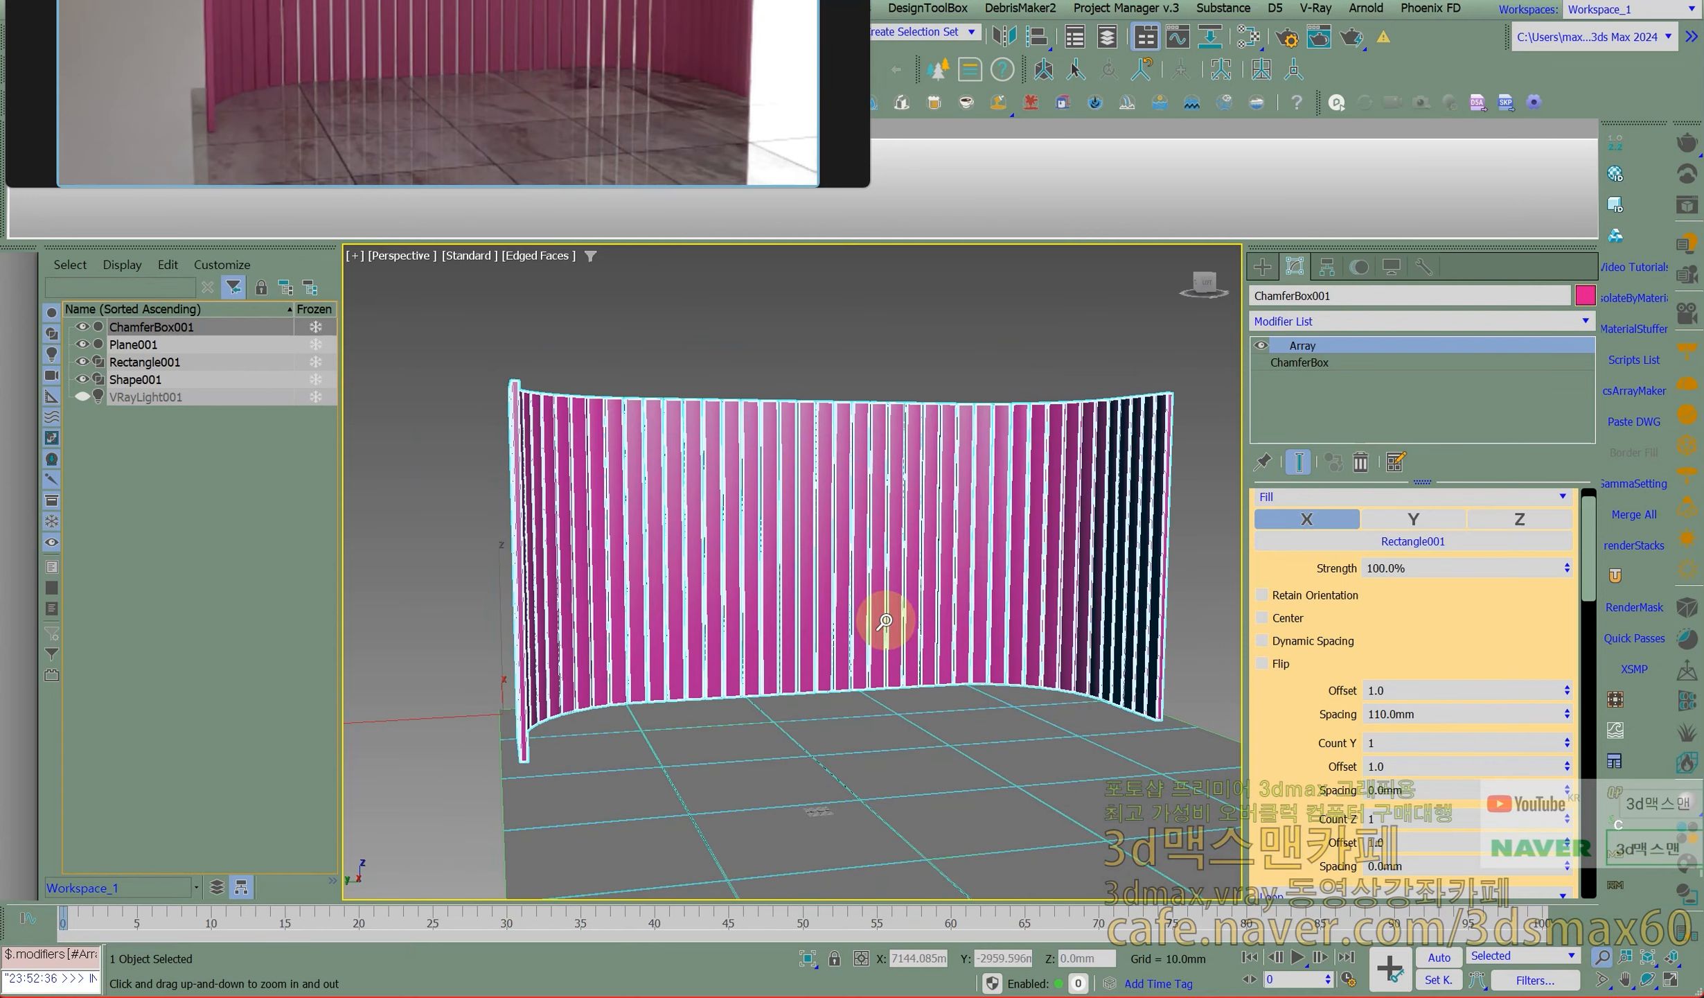
left_click(1325, 360)
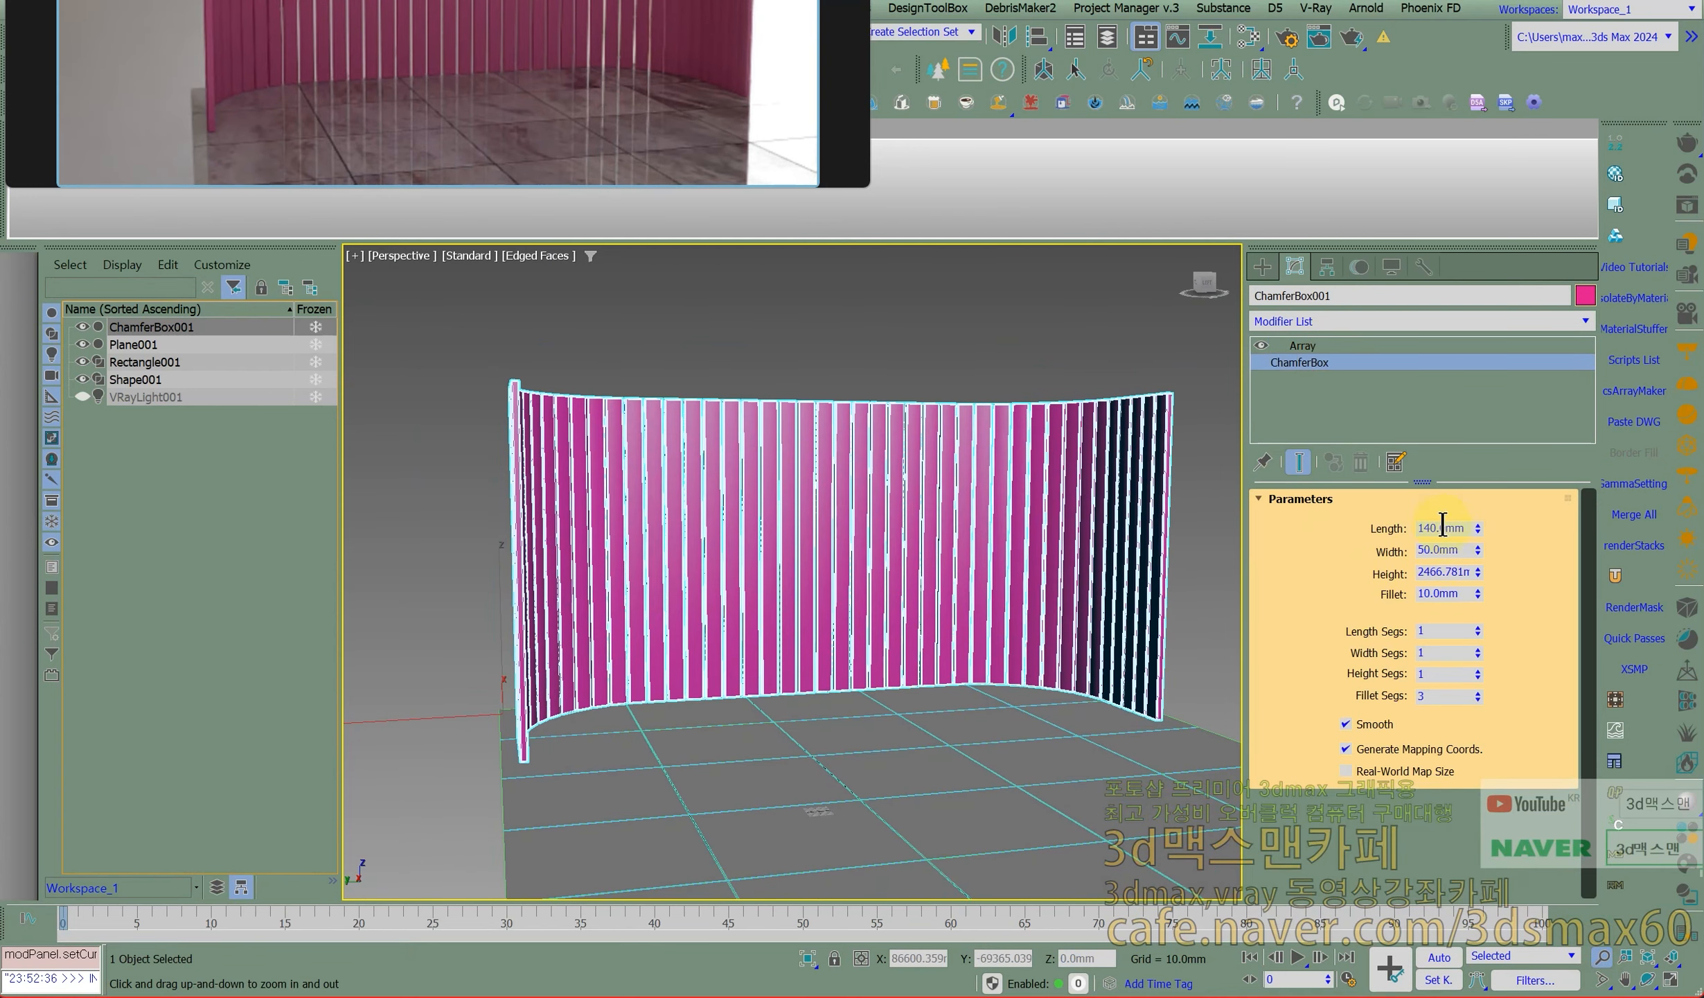
left_click_drag(857, 506, 852, 513)
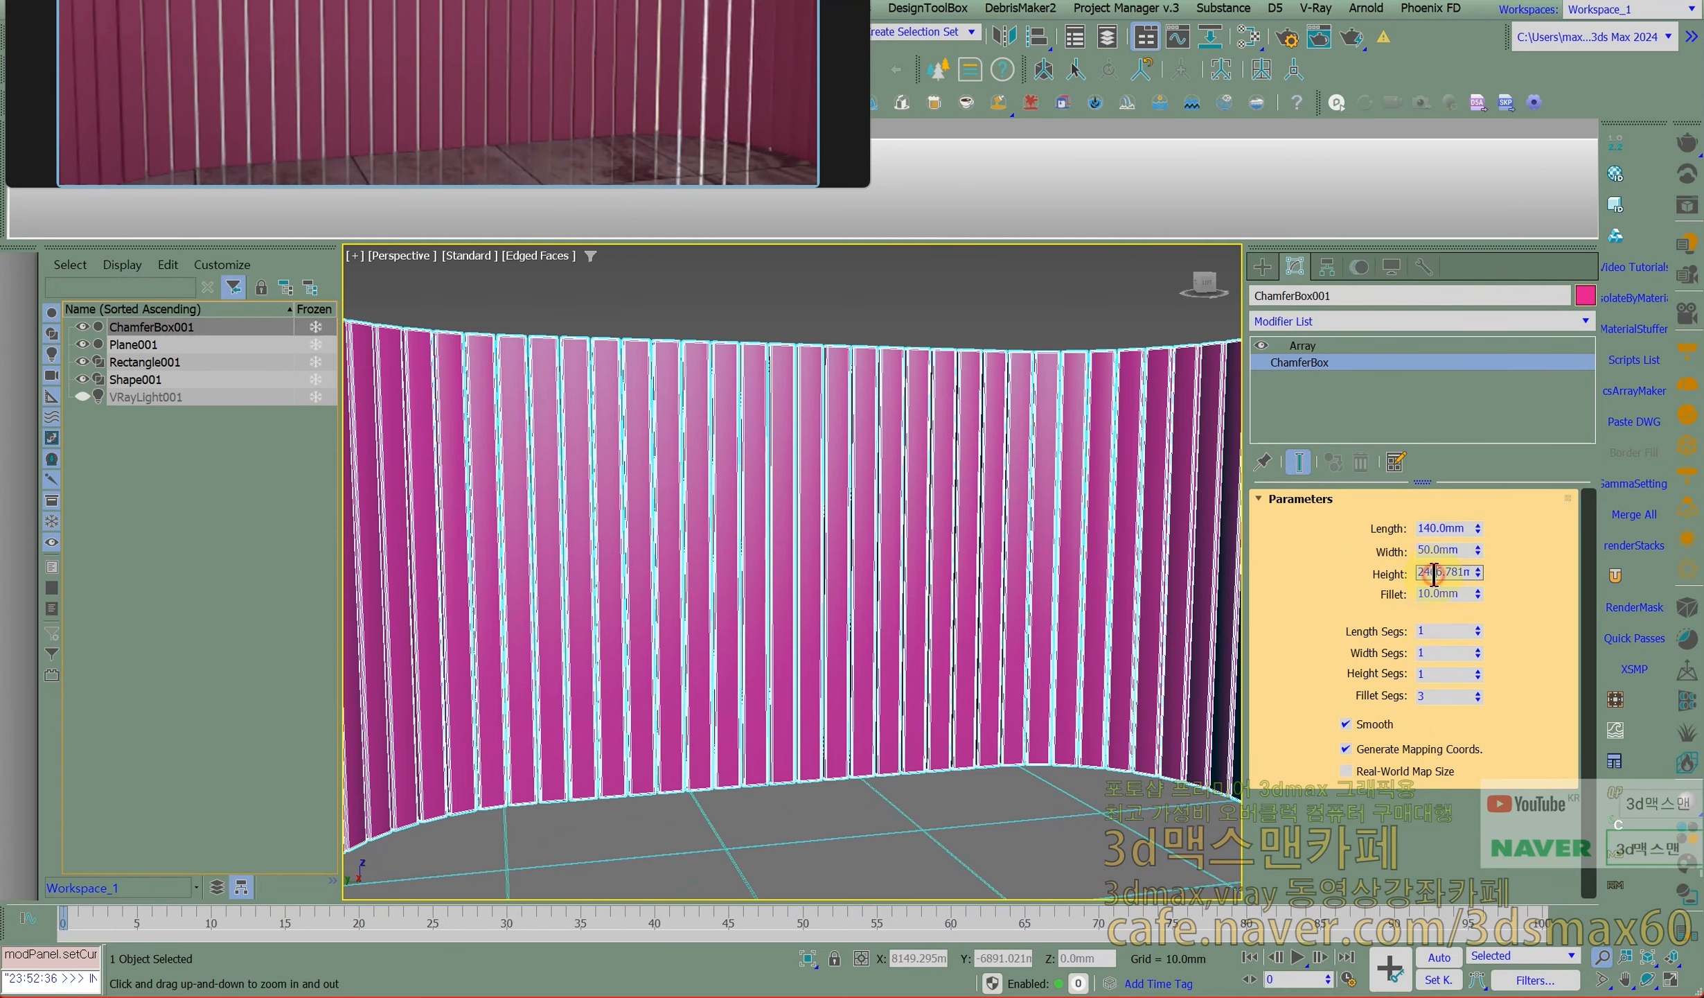
type("3000")
key("Return")
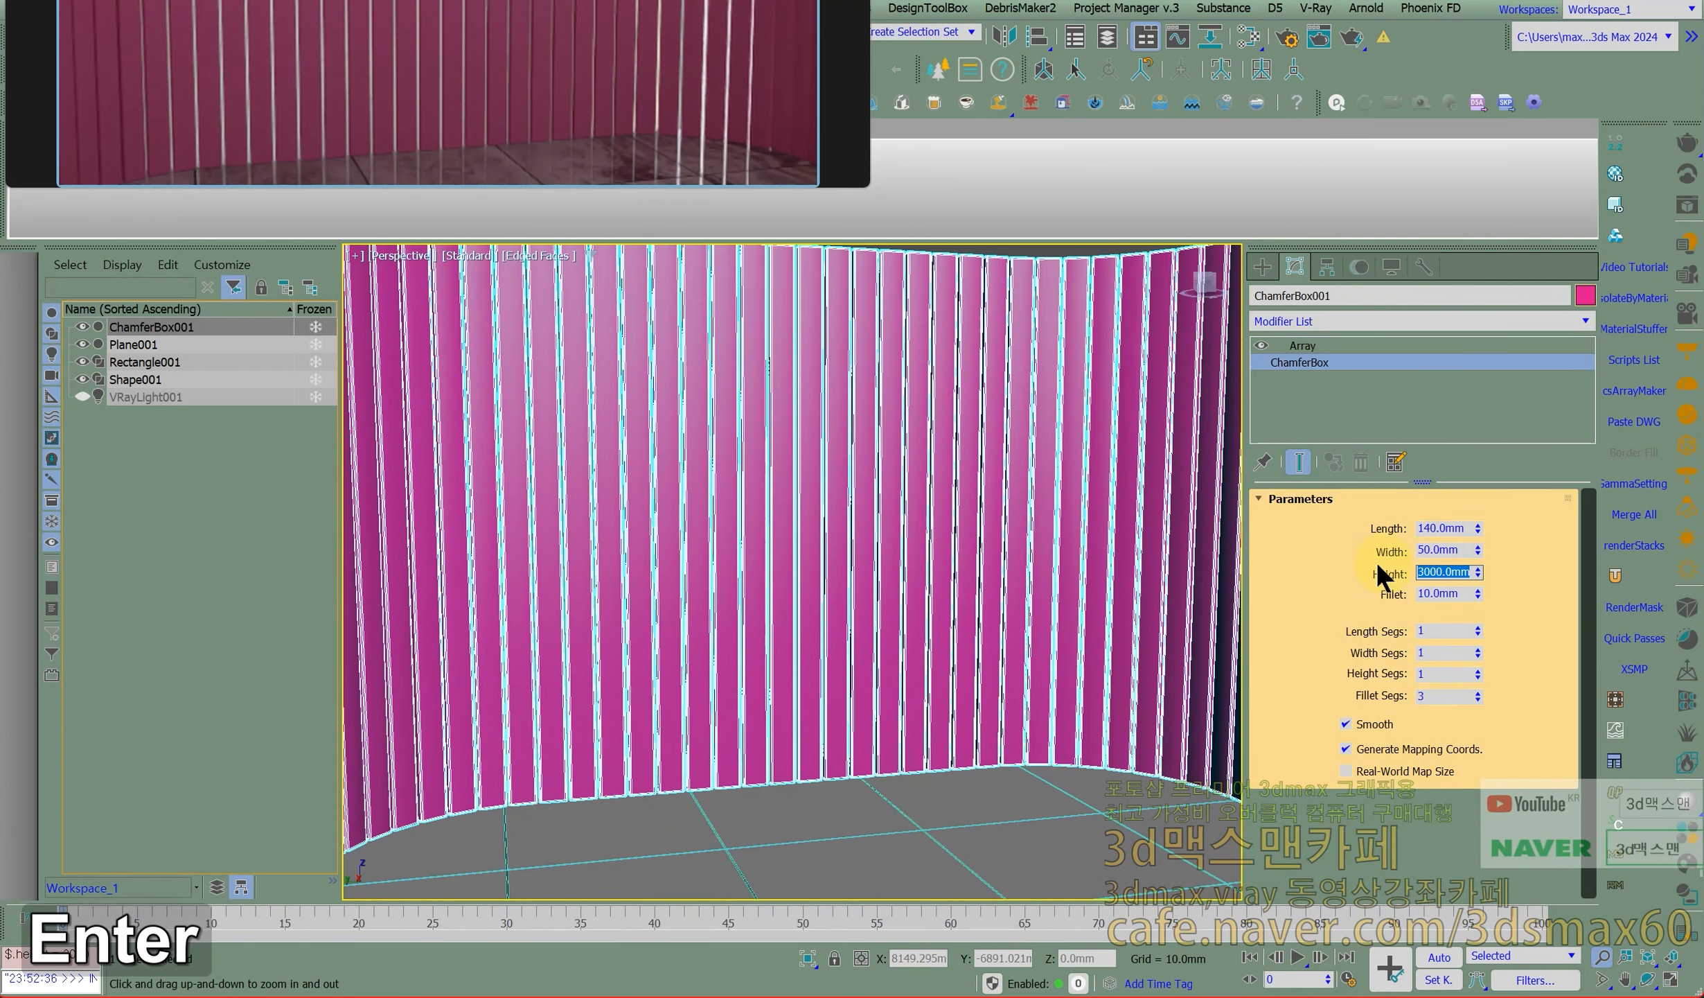
scroll(1020, 544, "down", 3)
scroll(997, 571, "down", 1)
middle_click_drag(982, 578, 812, 575)
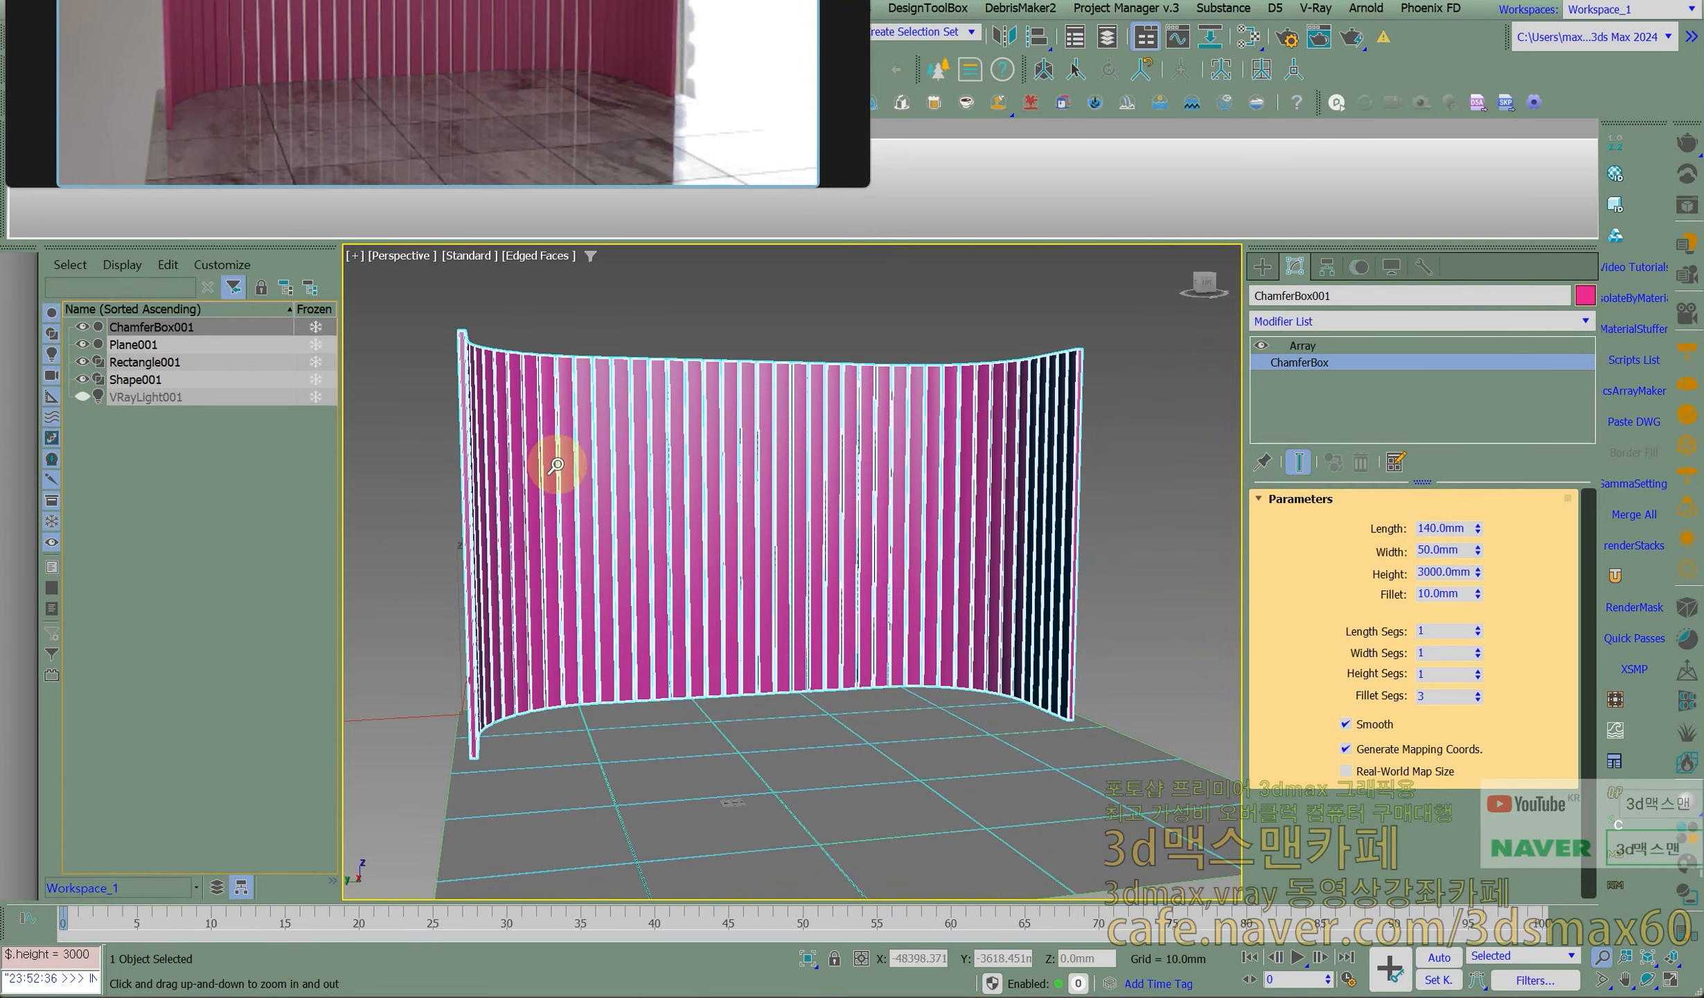
mouse_move(753, 578)
middle_mouse_down("alt")
mouse_move(625, 558)
mouse_move(745, 563)
mouse_move(753, 544)
middle_mouse_up("alt")
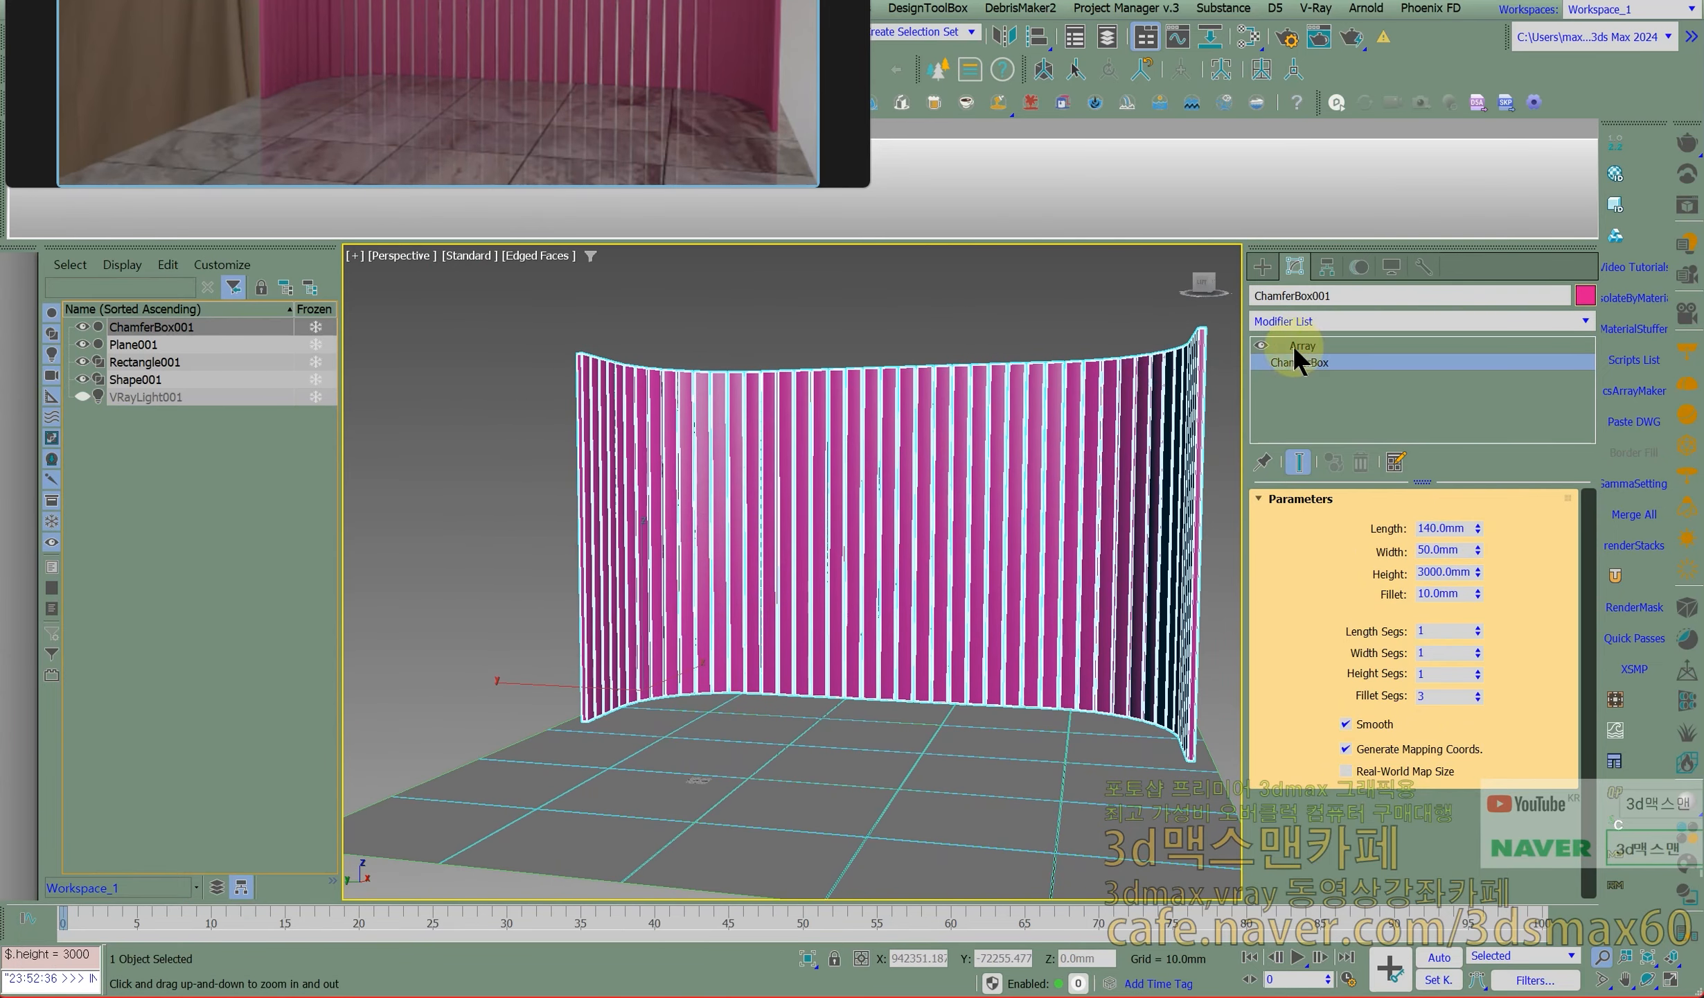
Run the uvw_randomizer_2.0.ms script for the slat array with Box mapping and enable its custom size.
left_click(1312, 346)
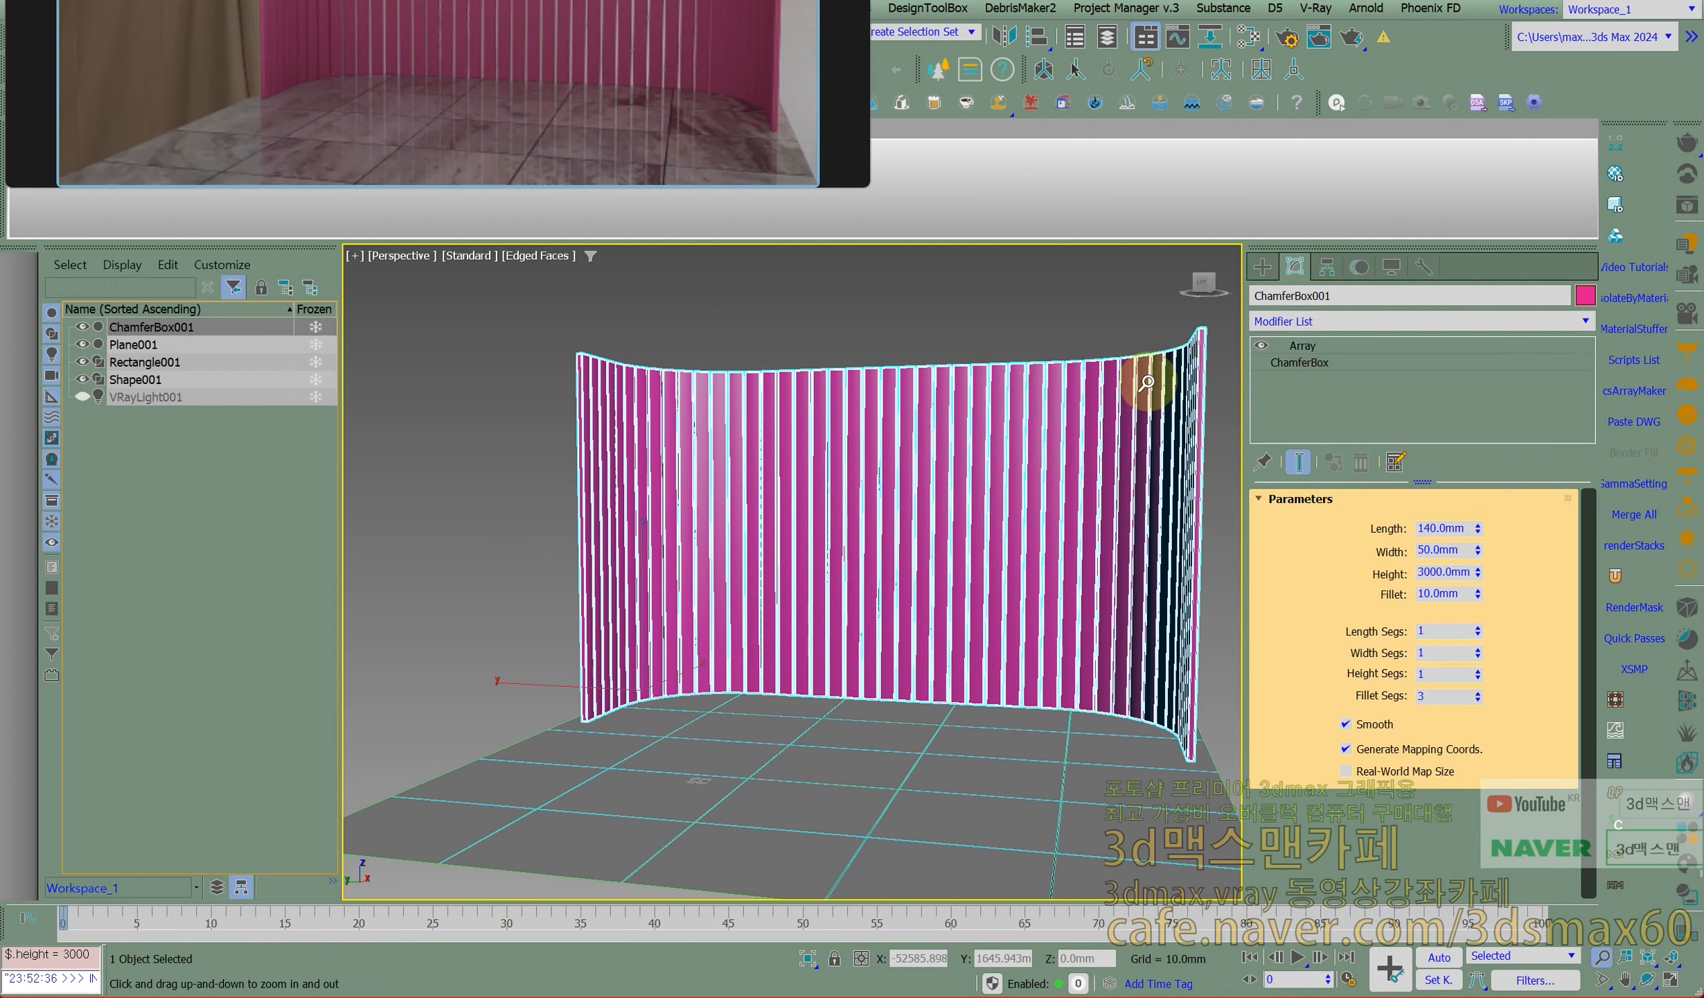
left_click(1603, 370)
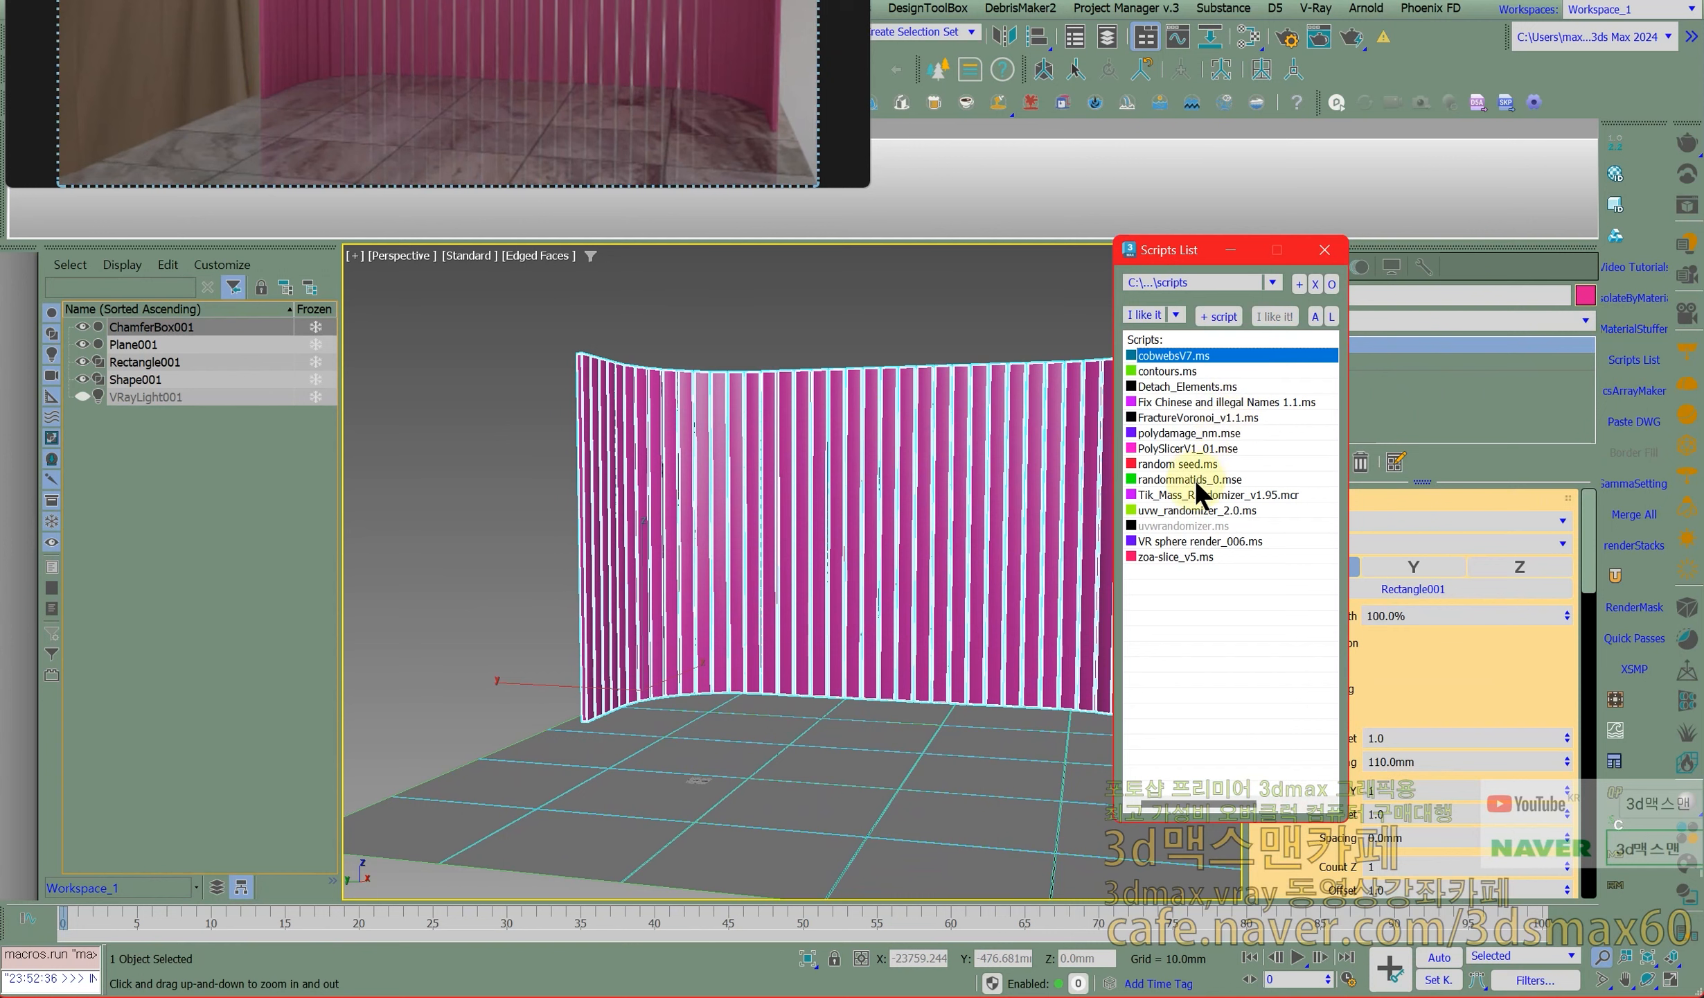
left_click(1189, 508)
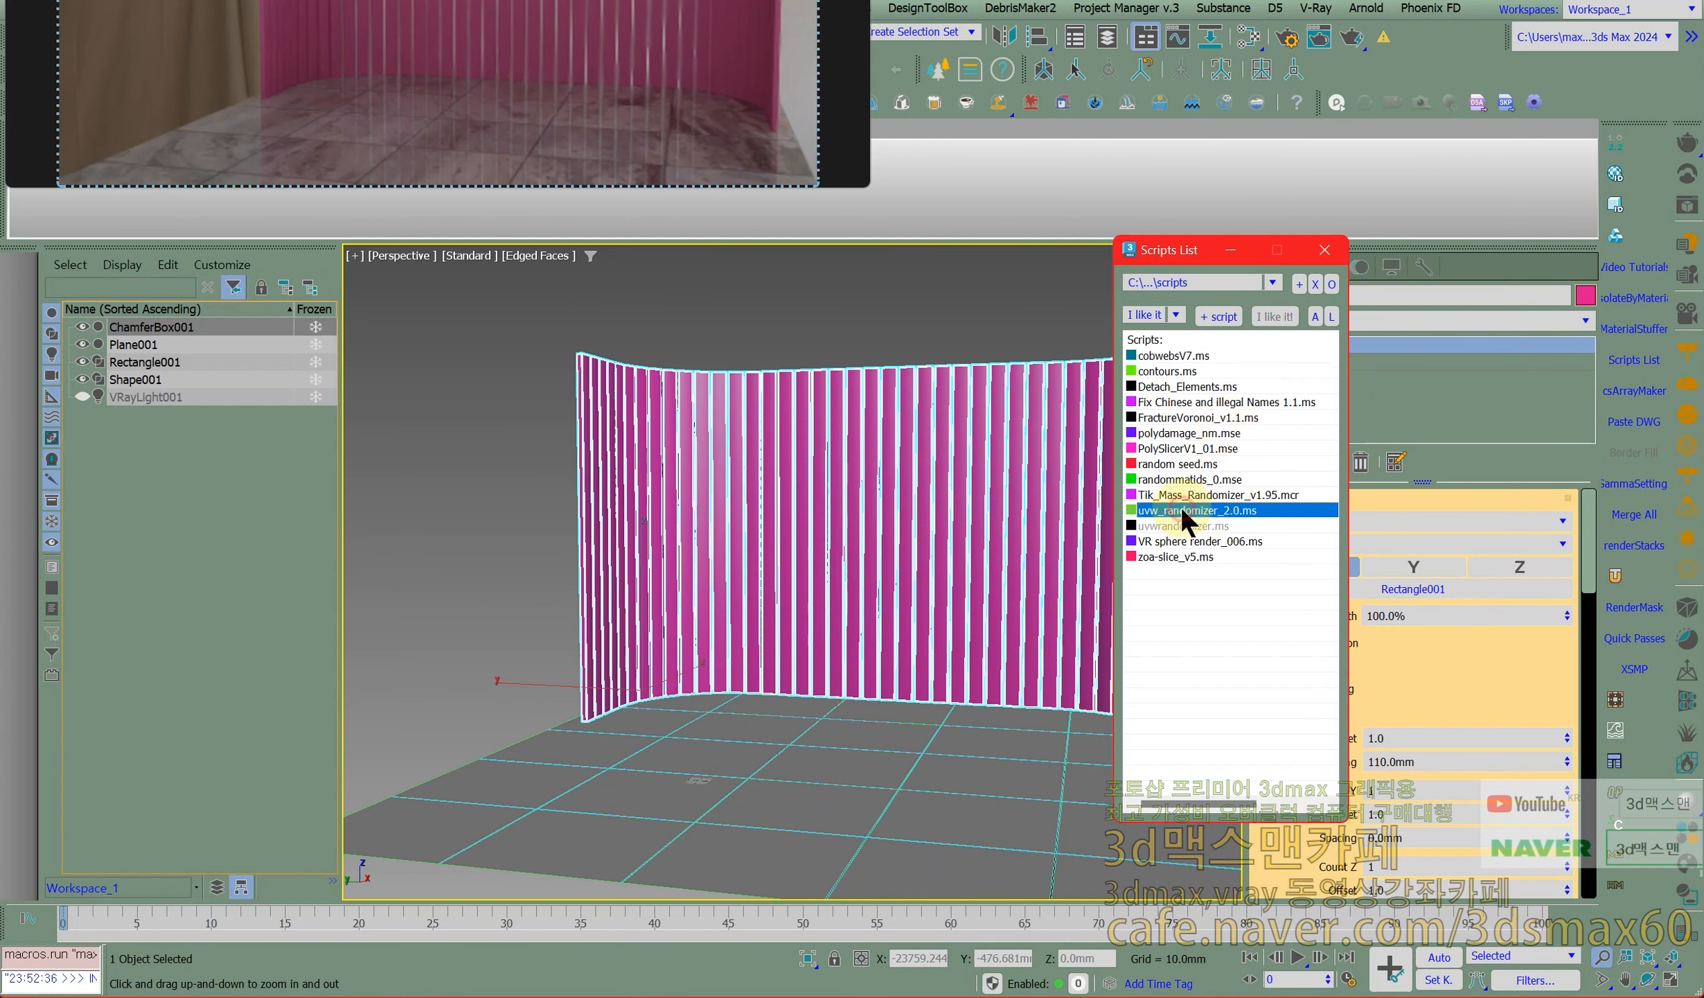
double_click(1183, 510)
left_click(871, 365)
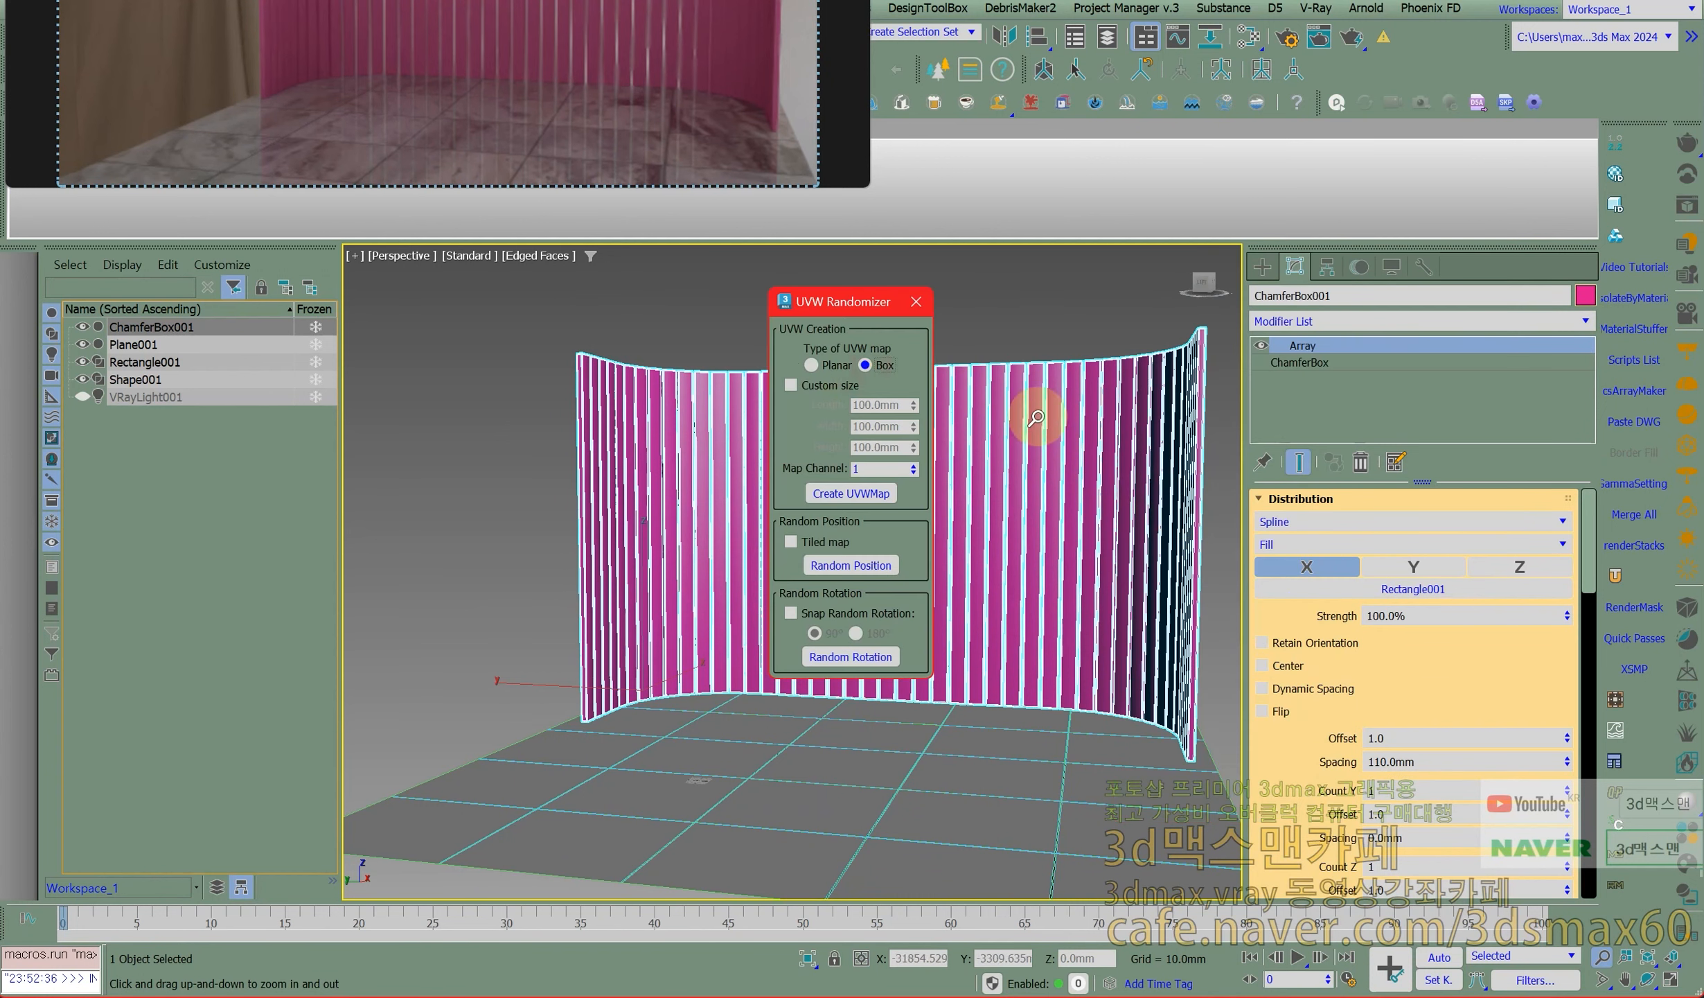
left_click(814, 386)
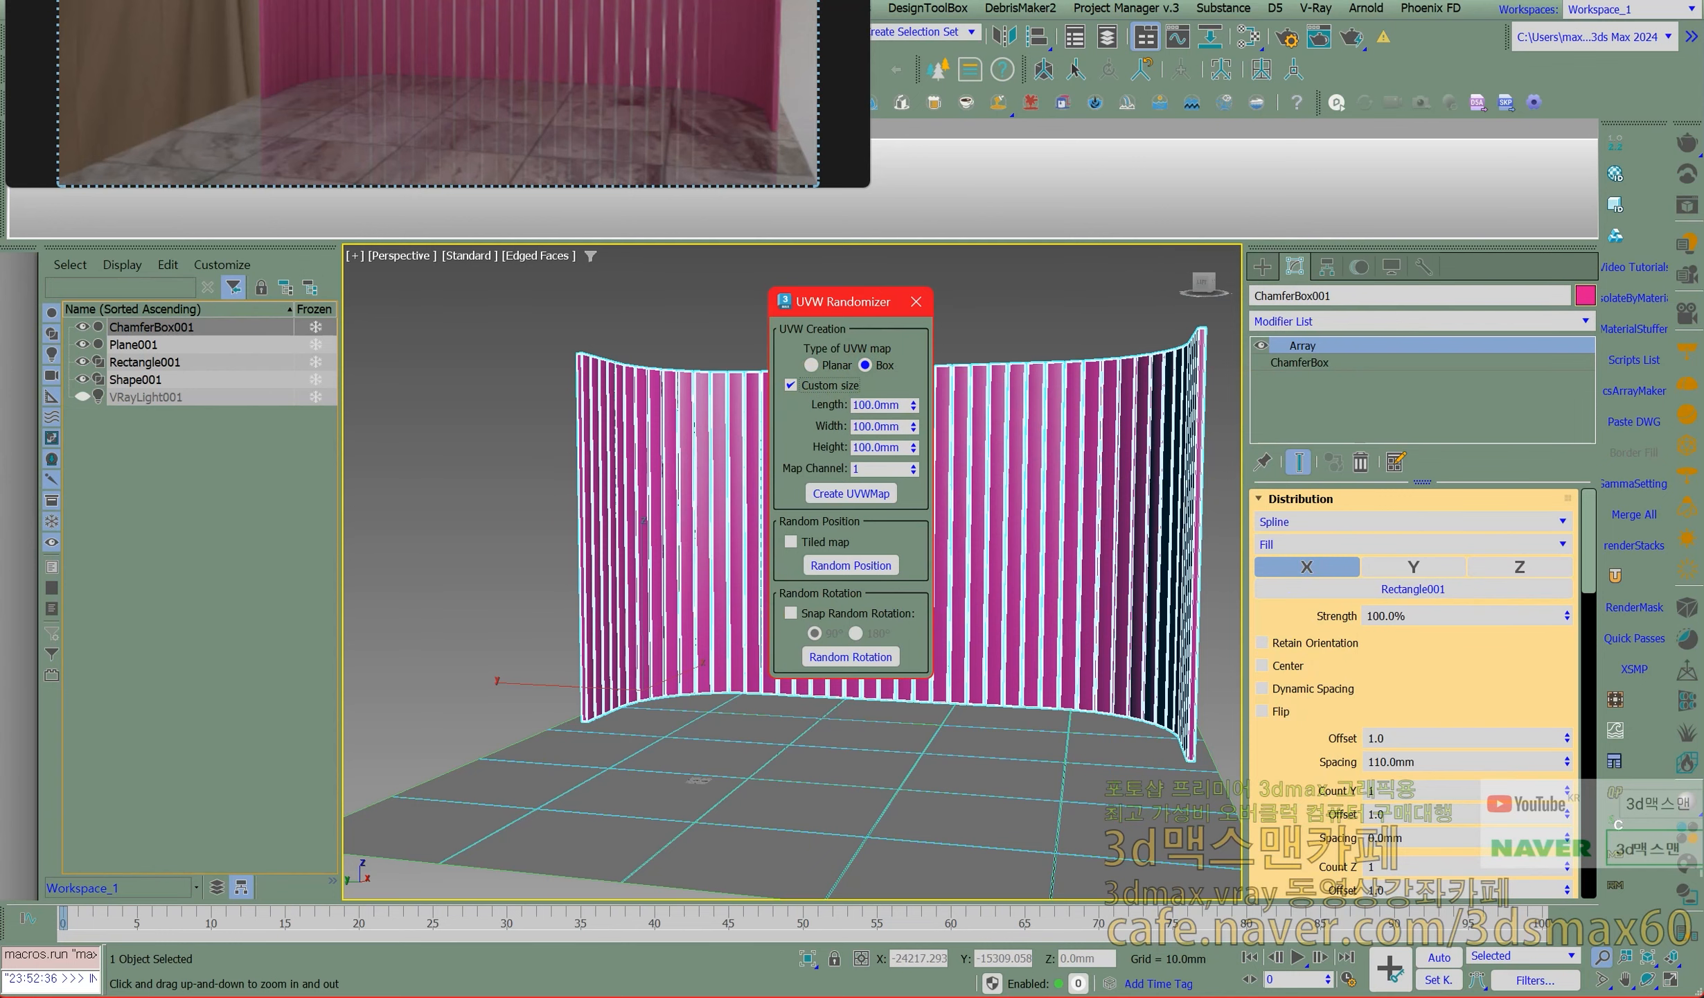
Compare the wood_1_22_diffuse.png texture in File Explorer with the slat dimensions and set the UVW map's custom length to 1400 mm.
key("alt+Tab")
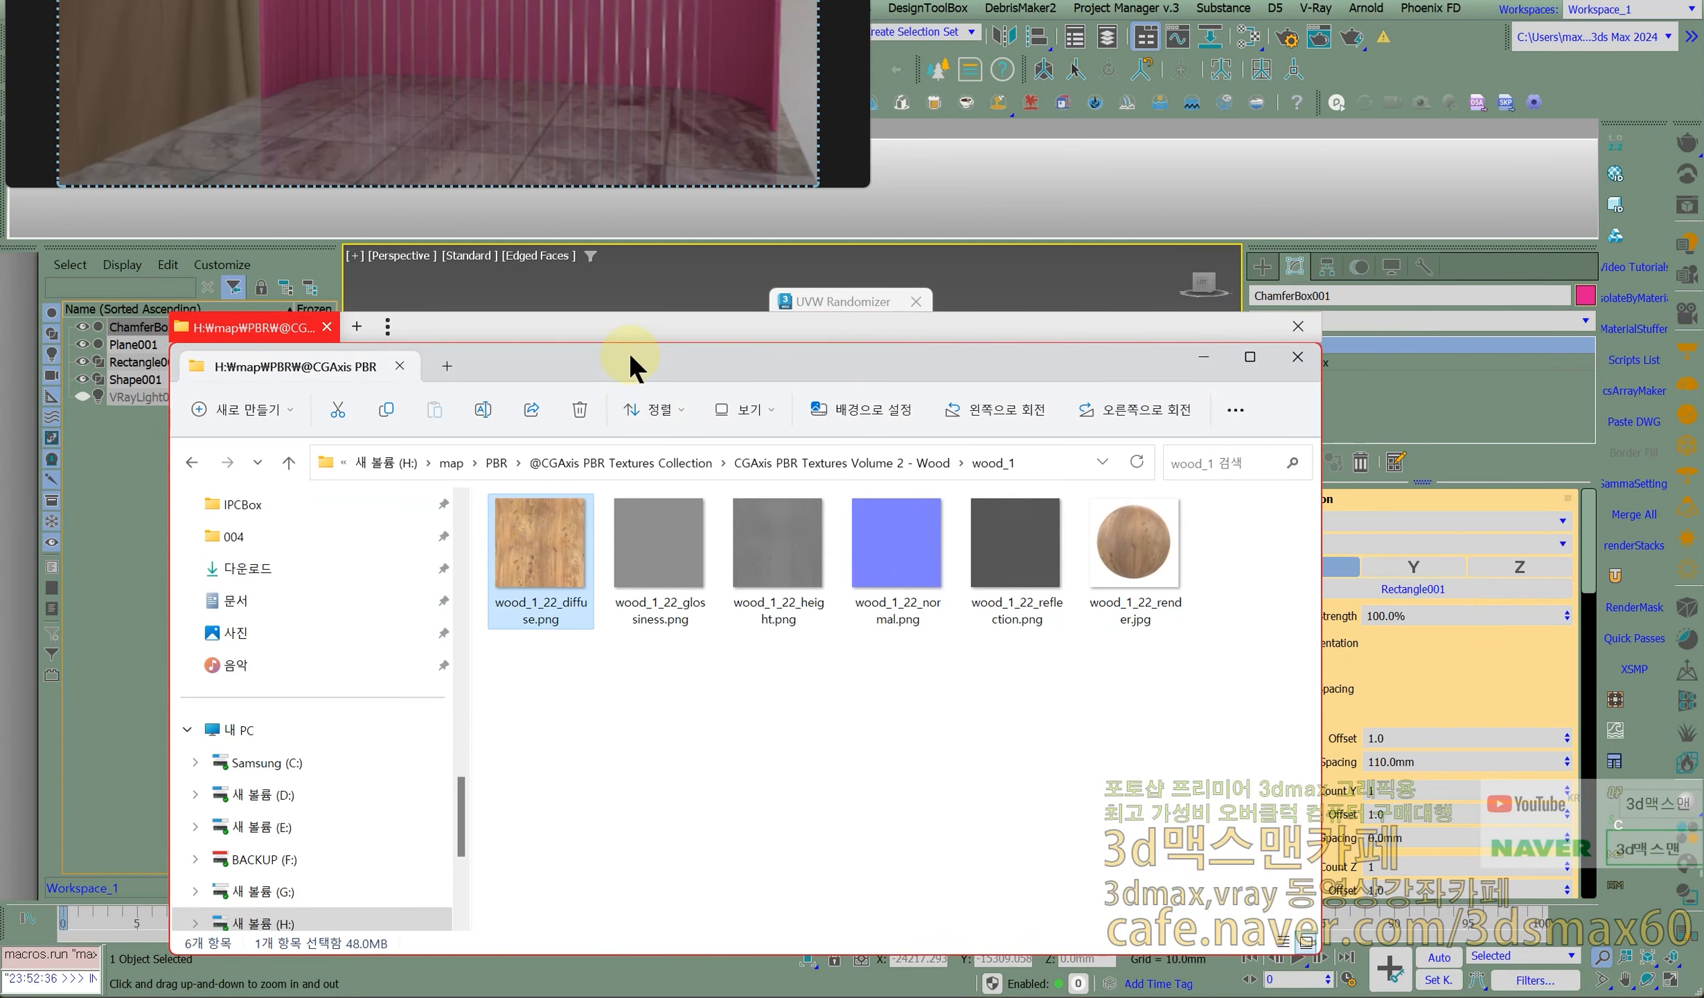
key("alt+Tab")
left_click(1320, 362)
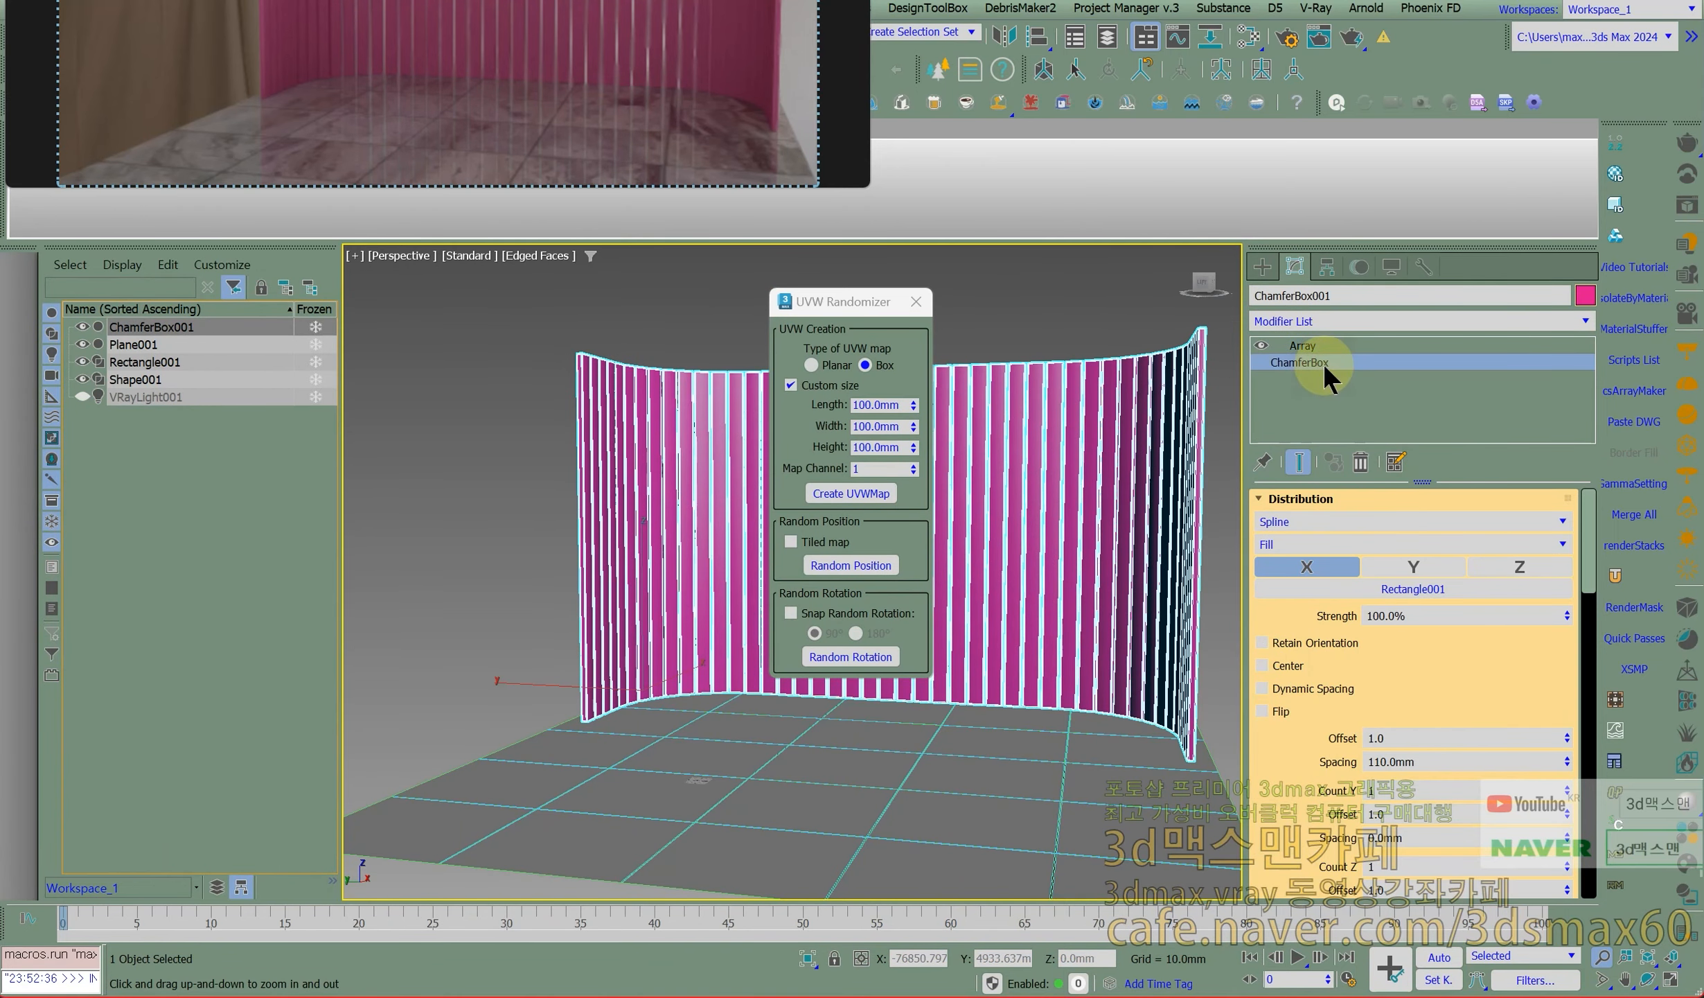
left_click_drag(628, 475, 660, 363)
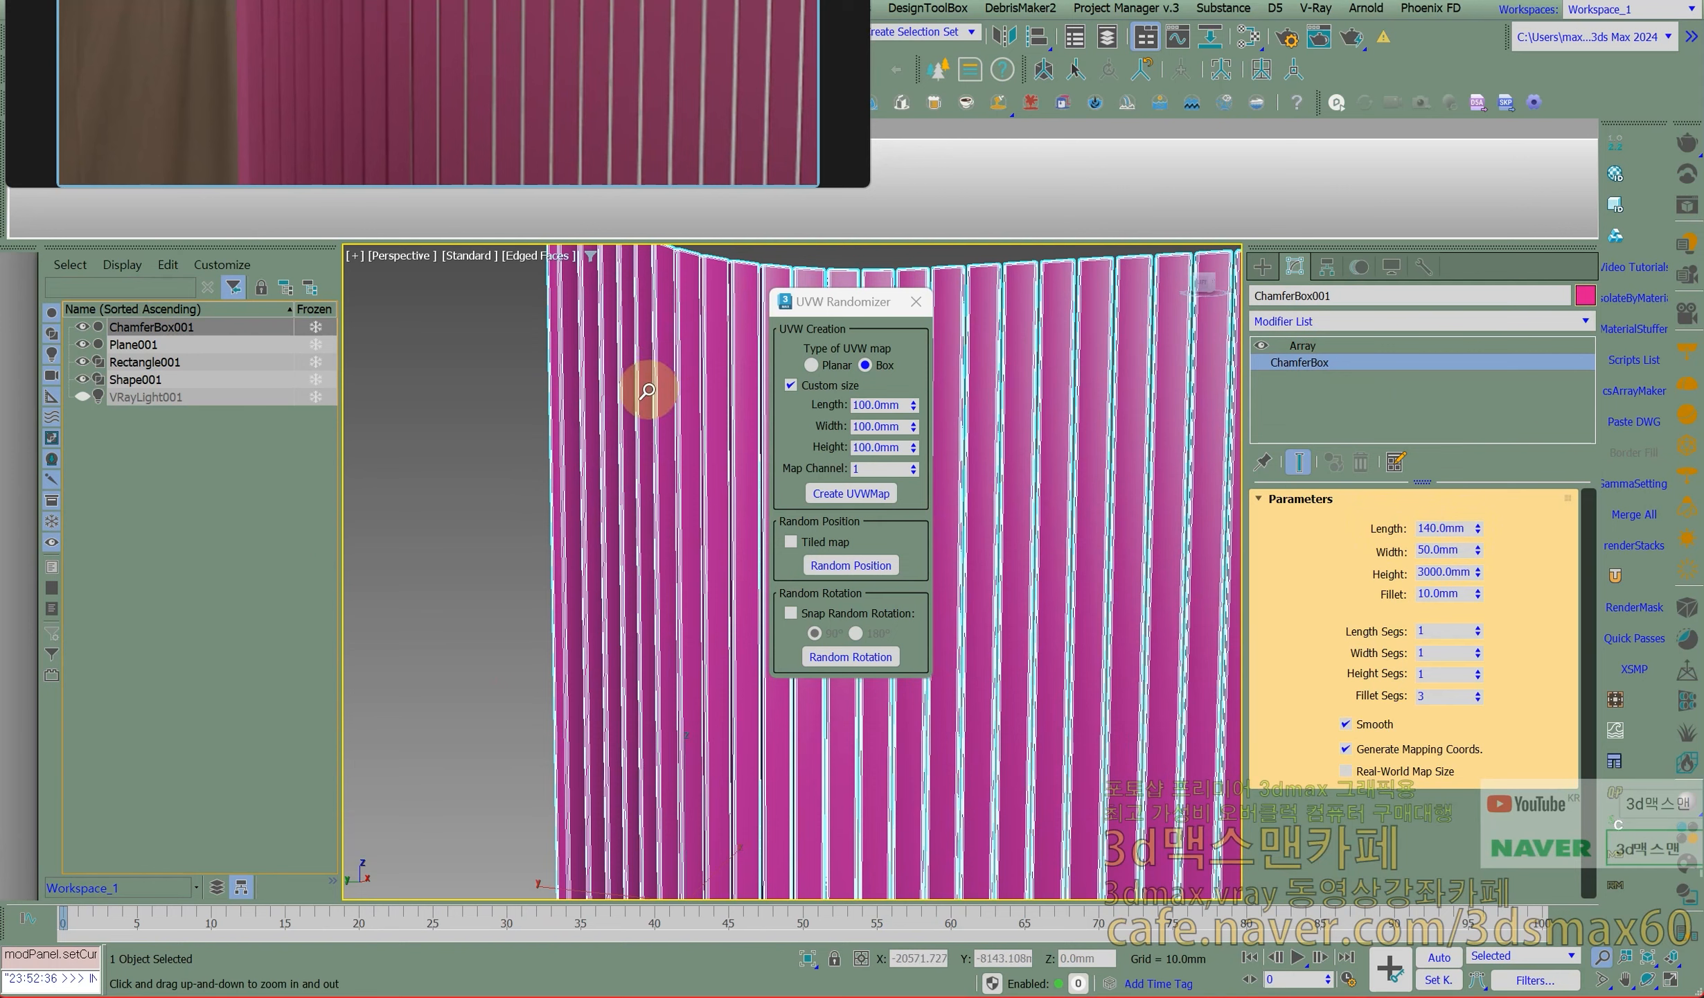
key("alt+Tab")
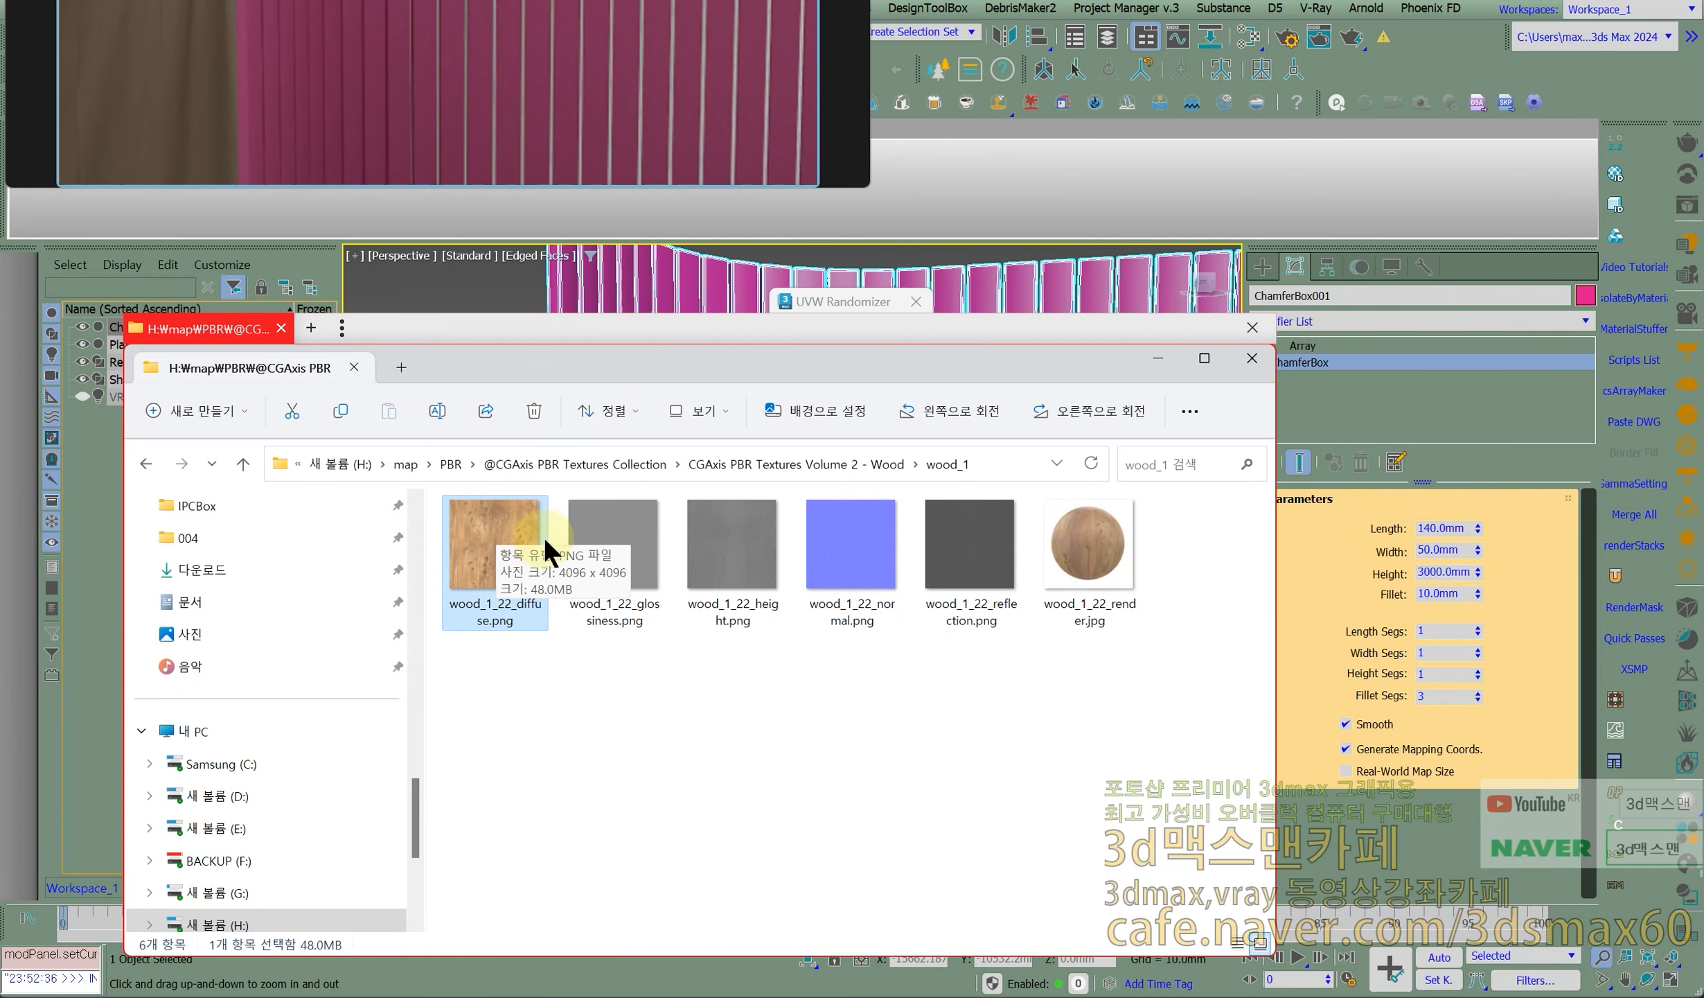
left_click_drag(615, 362, 0, 305)
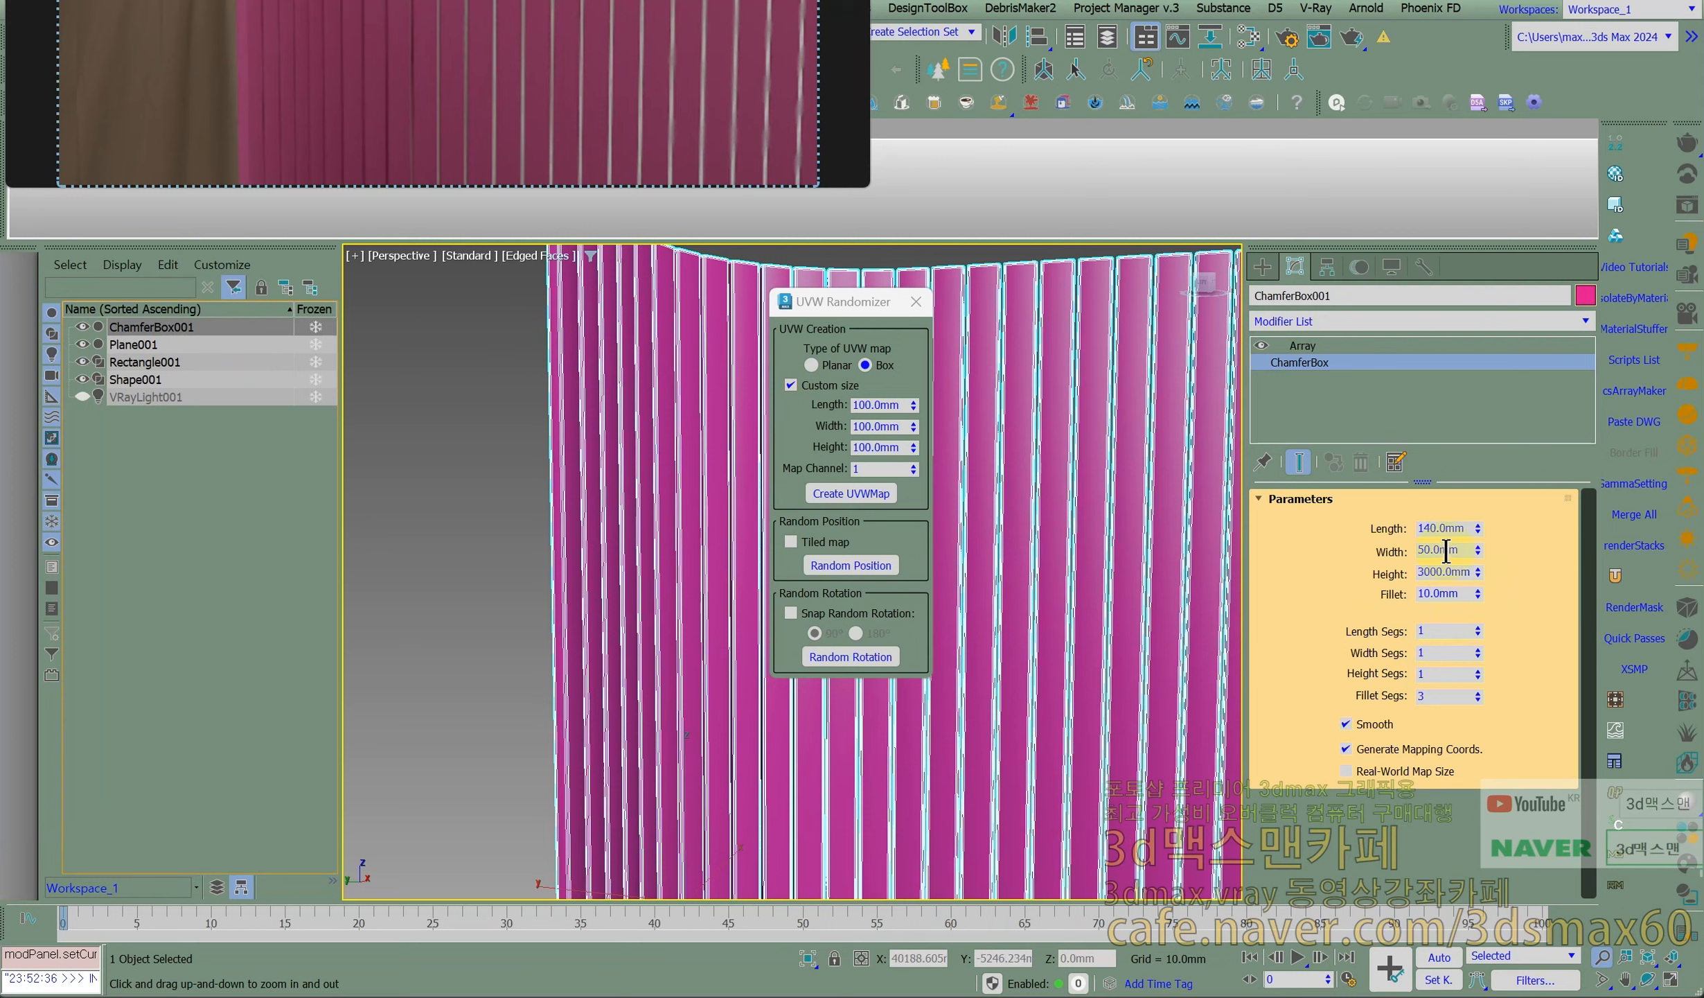
left_click(862, 407)
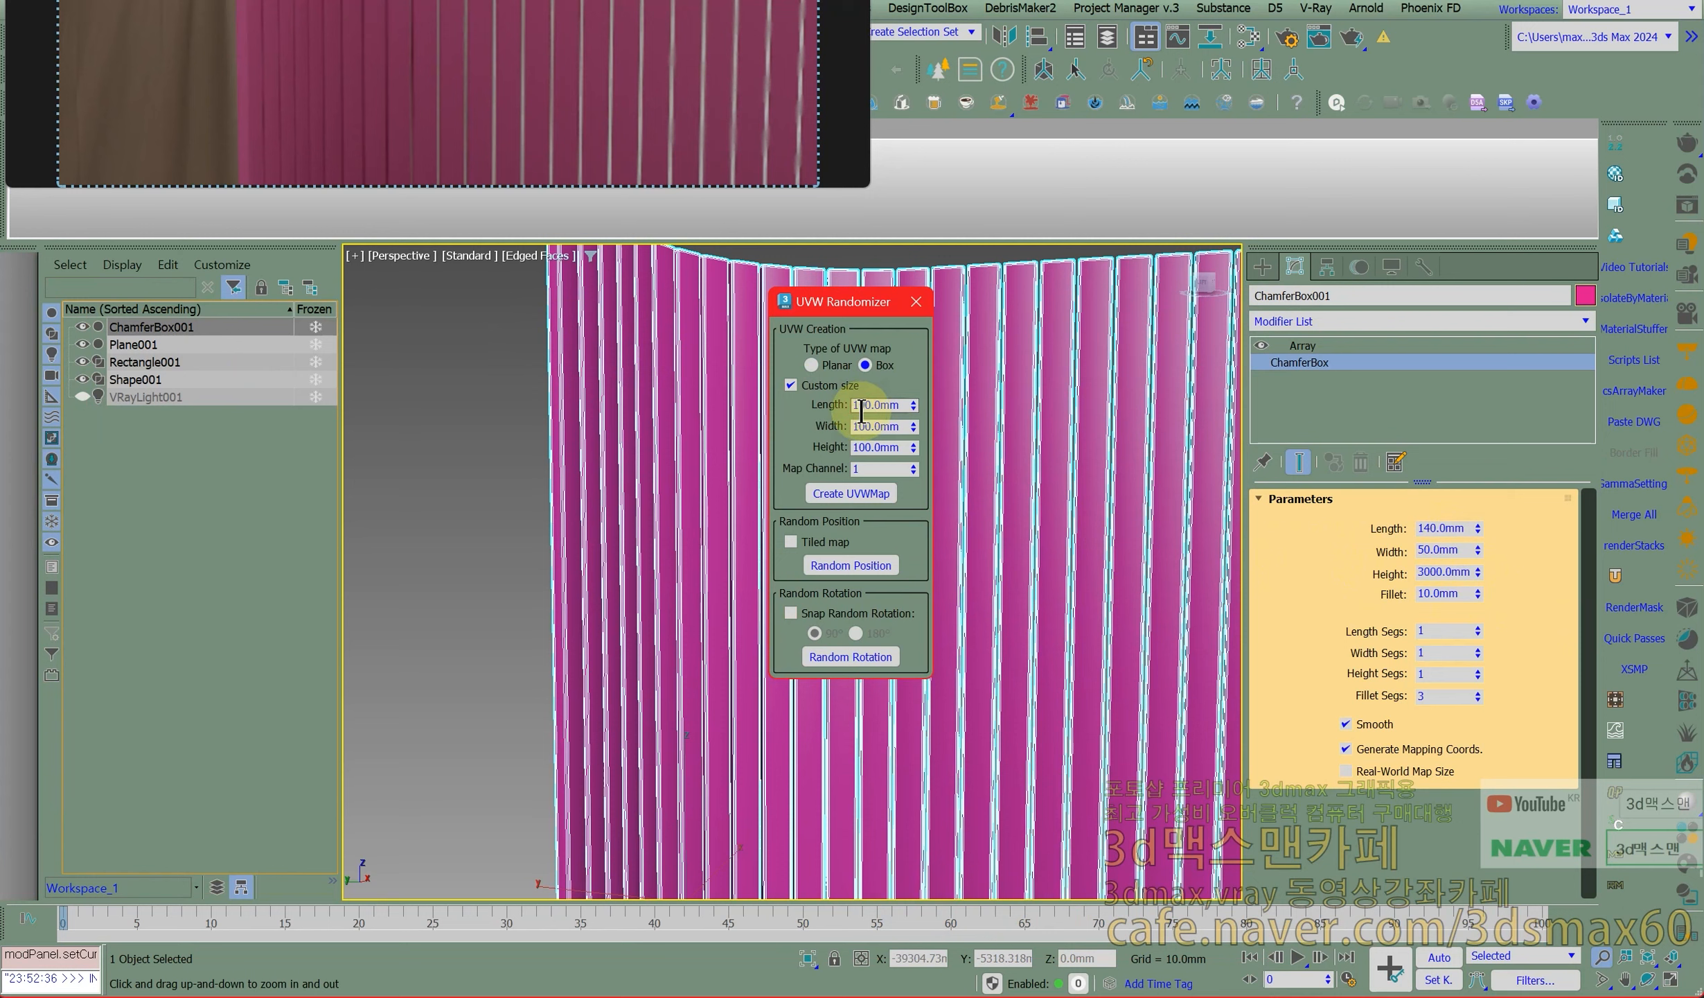
type("4")
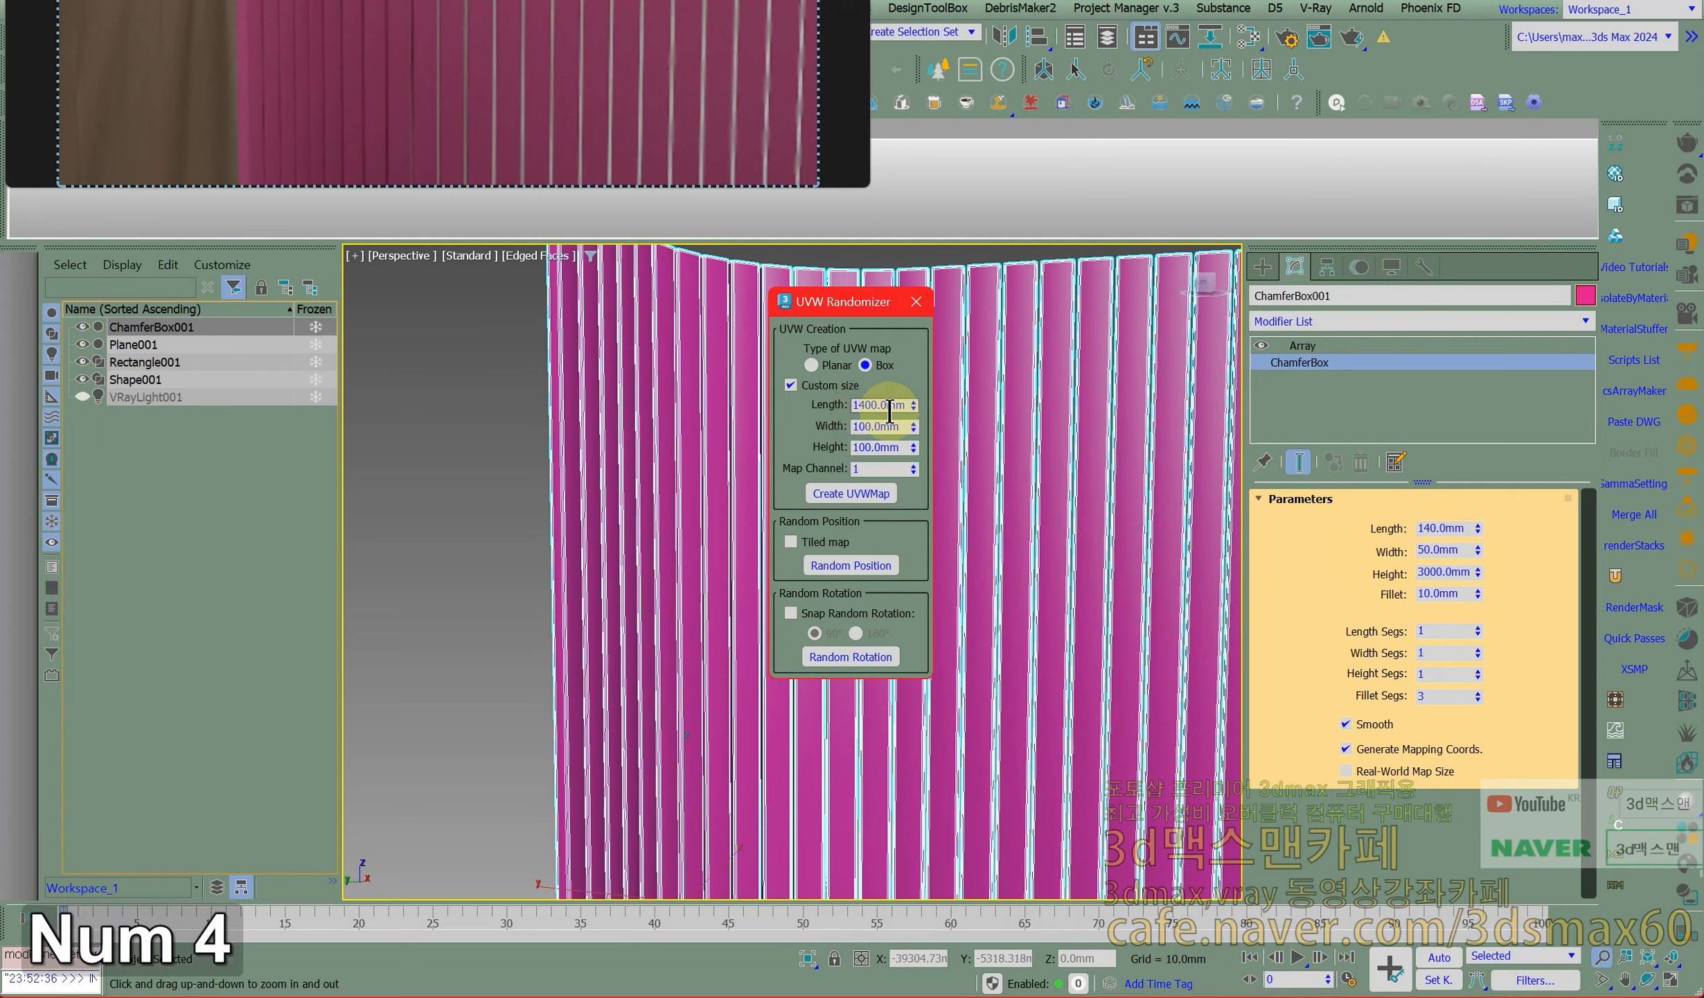
key("Tab")
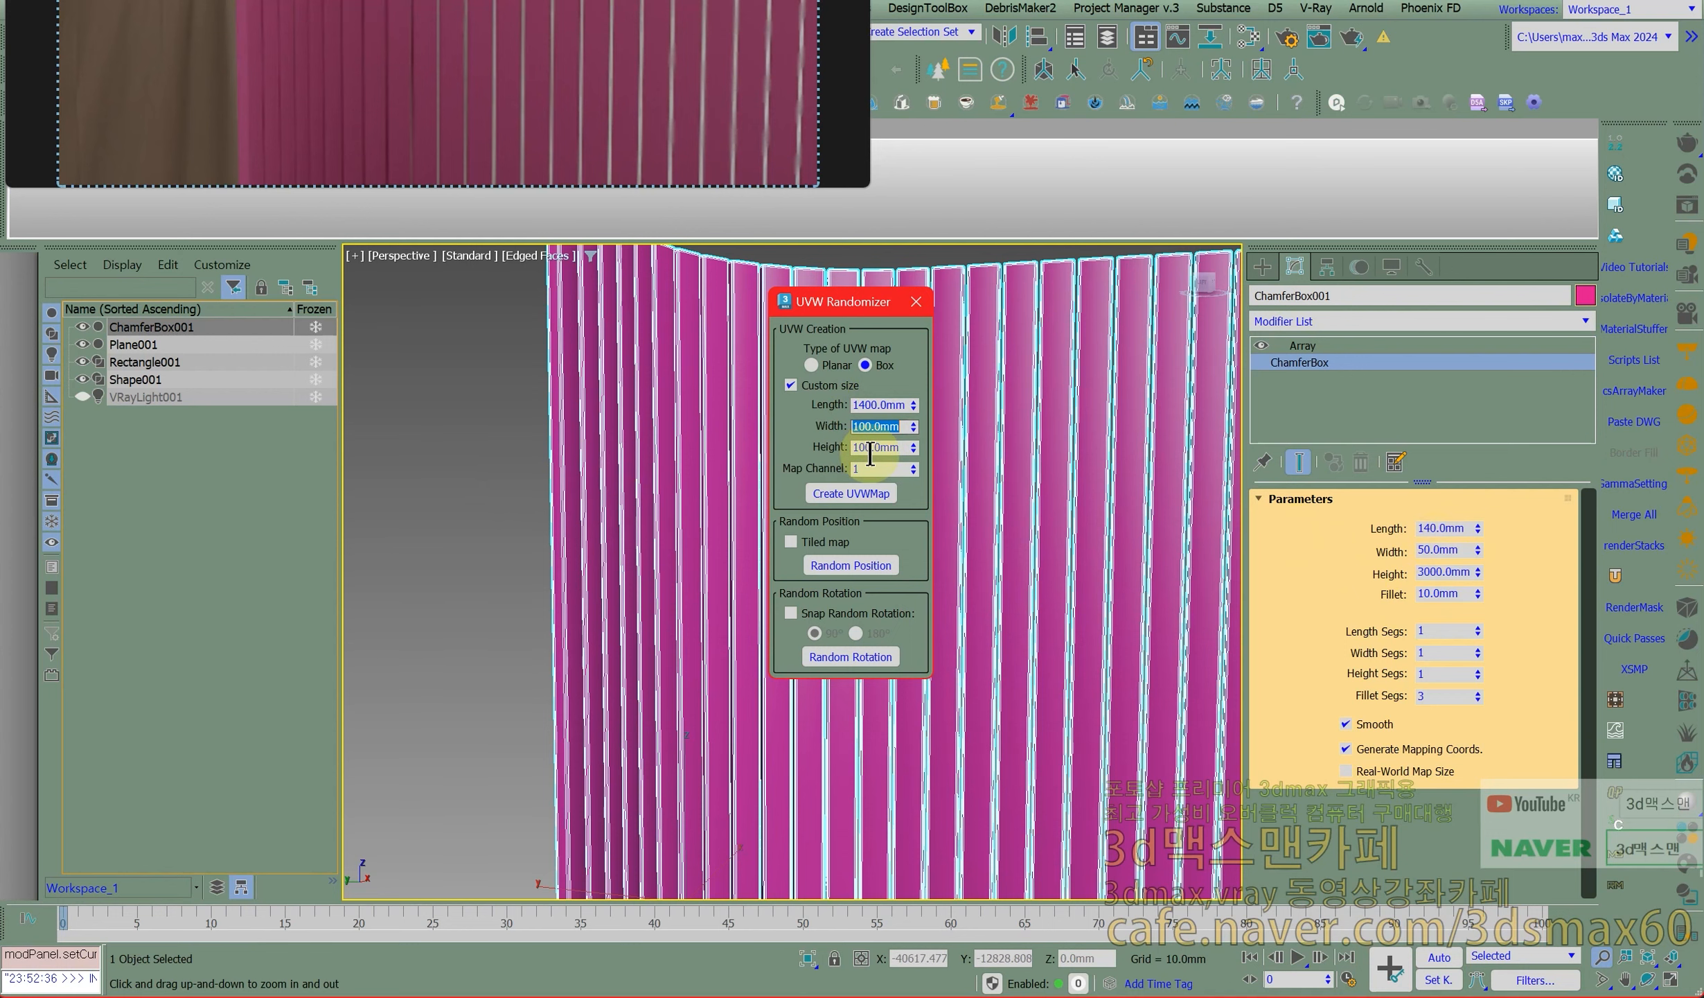
Check the wood diffuse texture again and set the UVW map's custom width to 500 mm.
key("alt+Tab")
left_click_drag(0, 240, 949, 403)
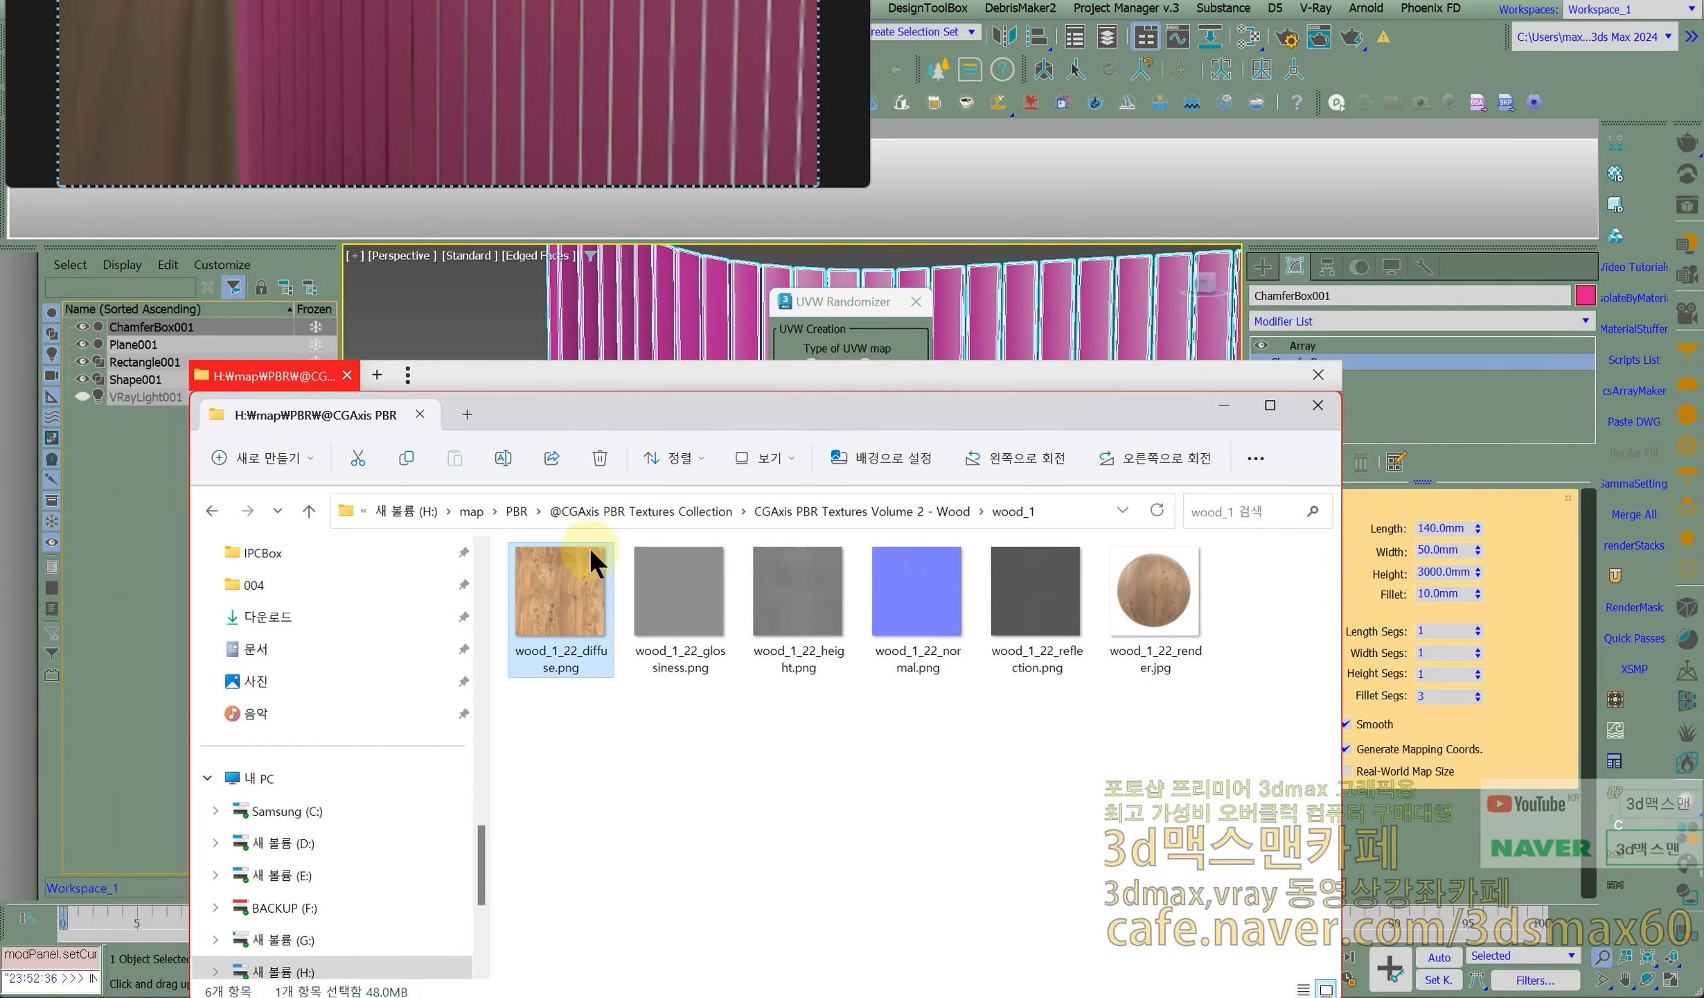
left_click_drag(676, 411, 0, 315)
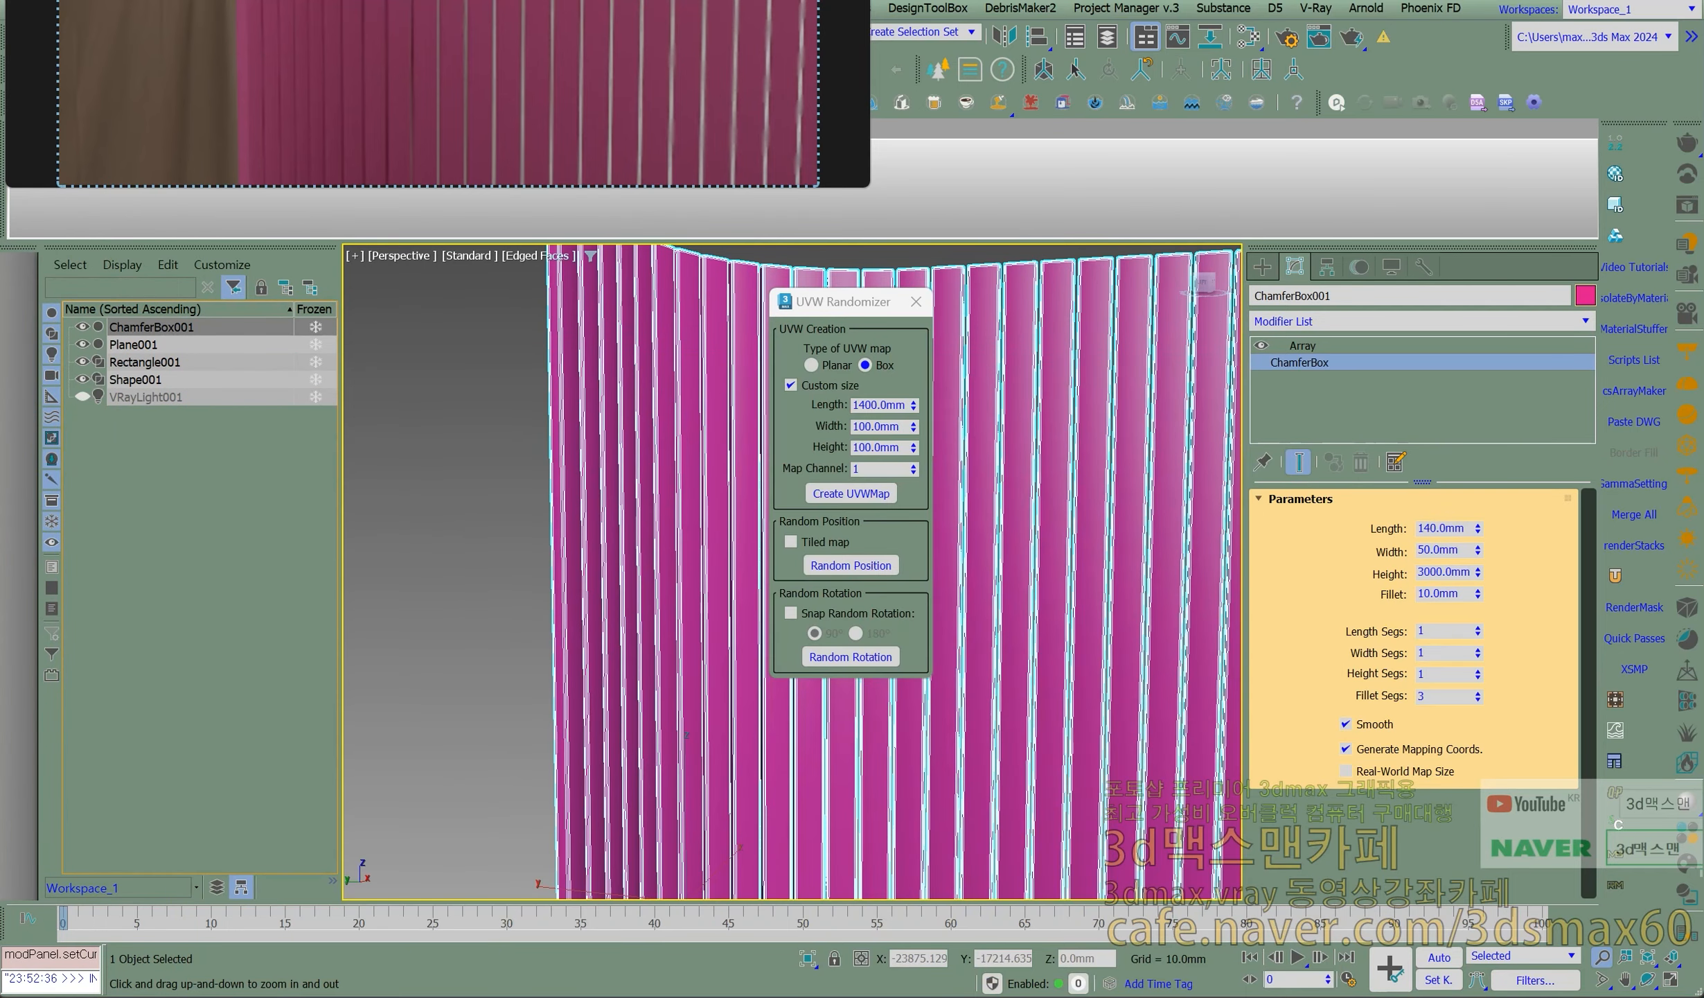
double_click(859, 426)
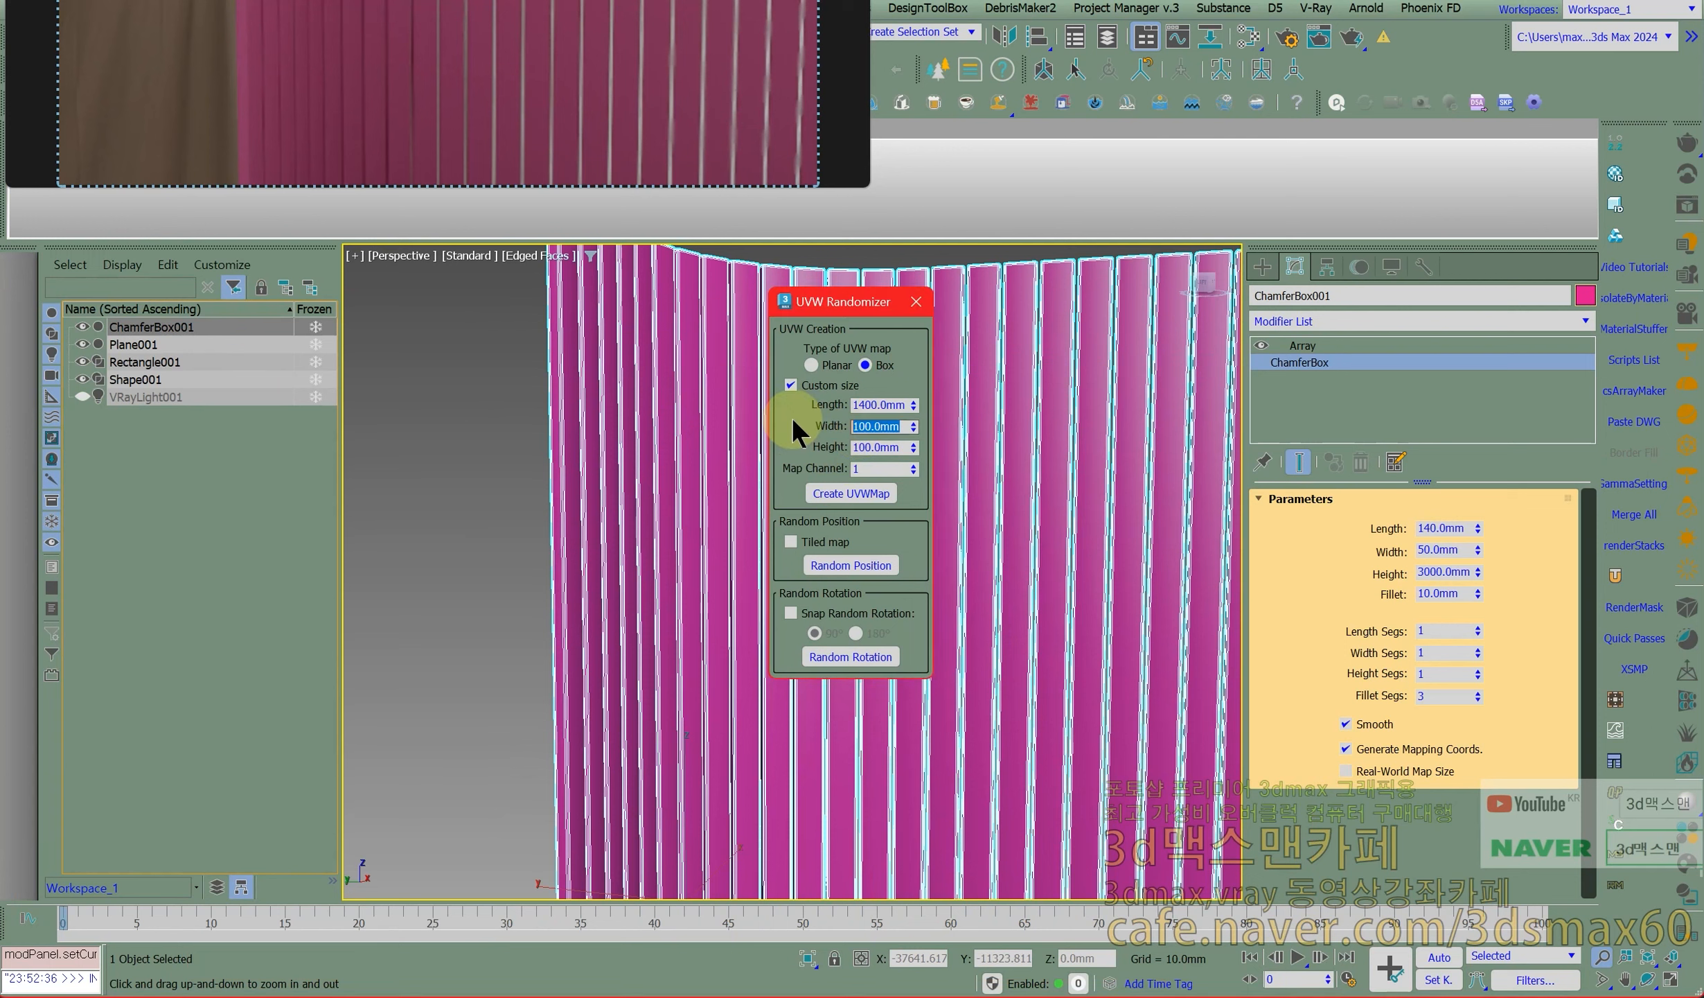
type("500")
key("Tab")
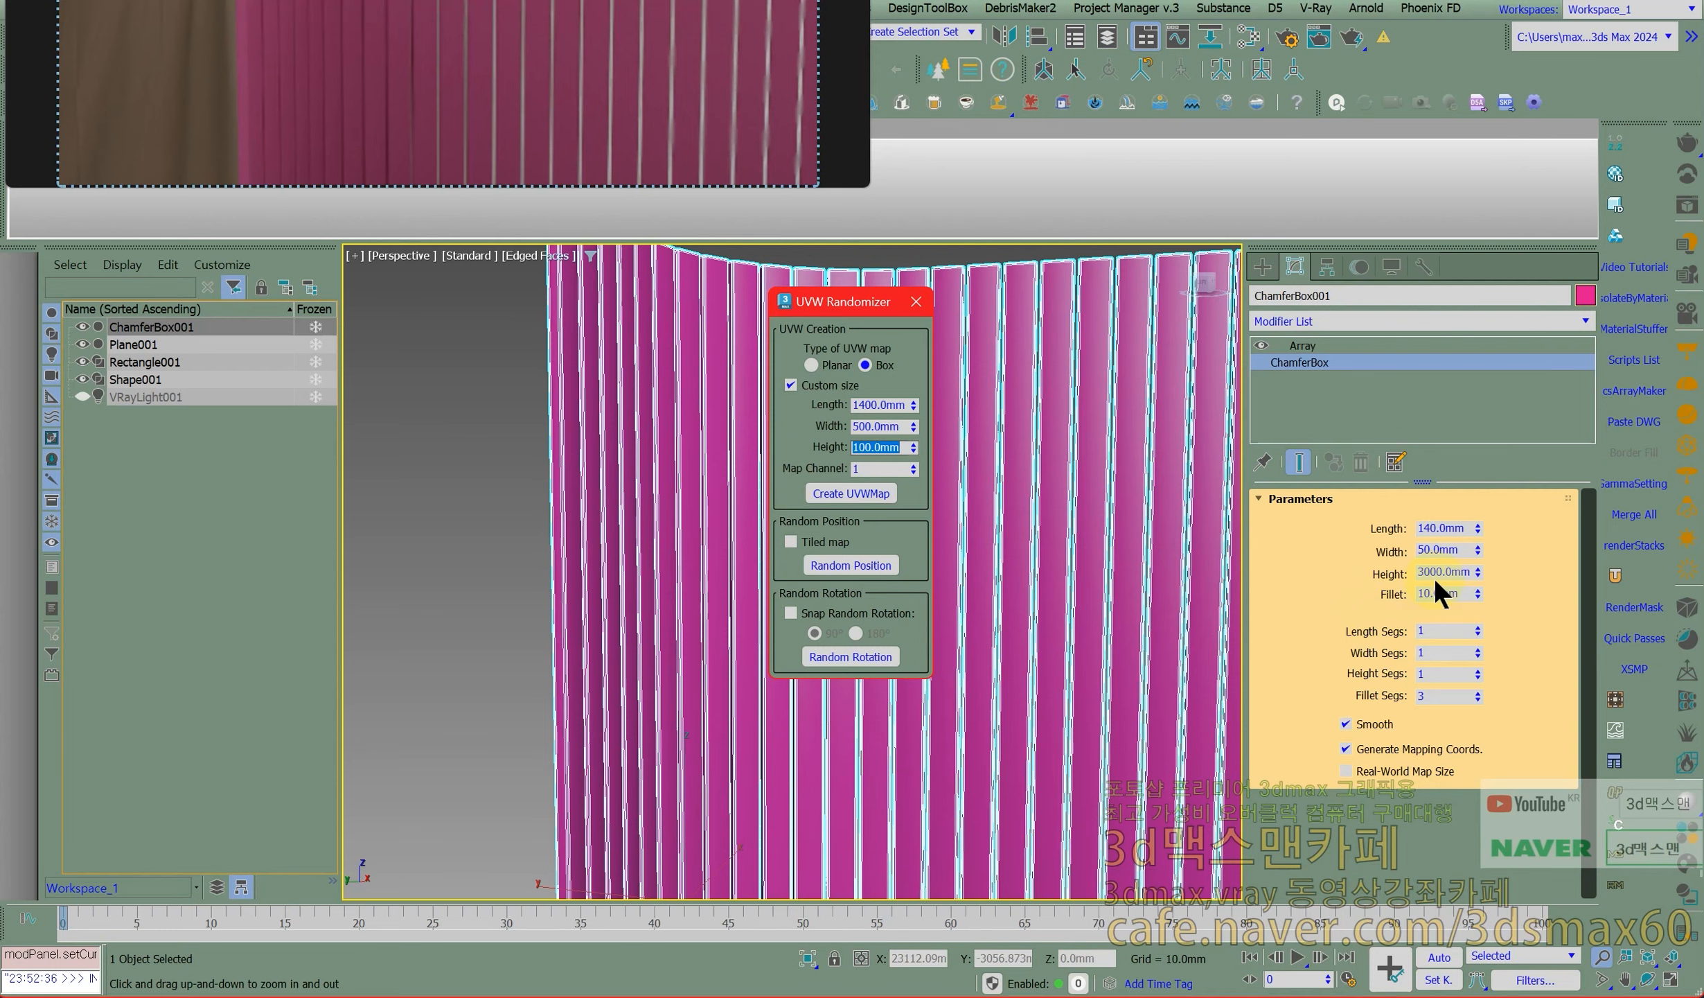
Review the wood texture's grain once more and create the custom-size box UVW map on the arrayed slats.
left_click_drag(0, 253, 1034, 328)
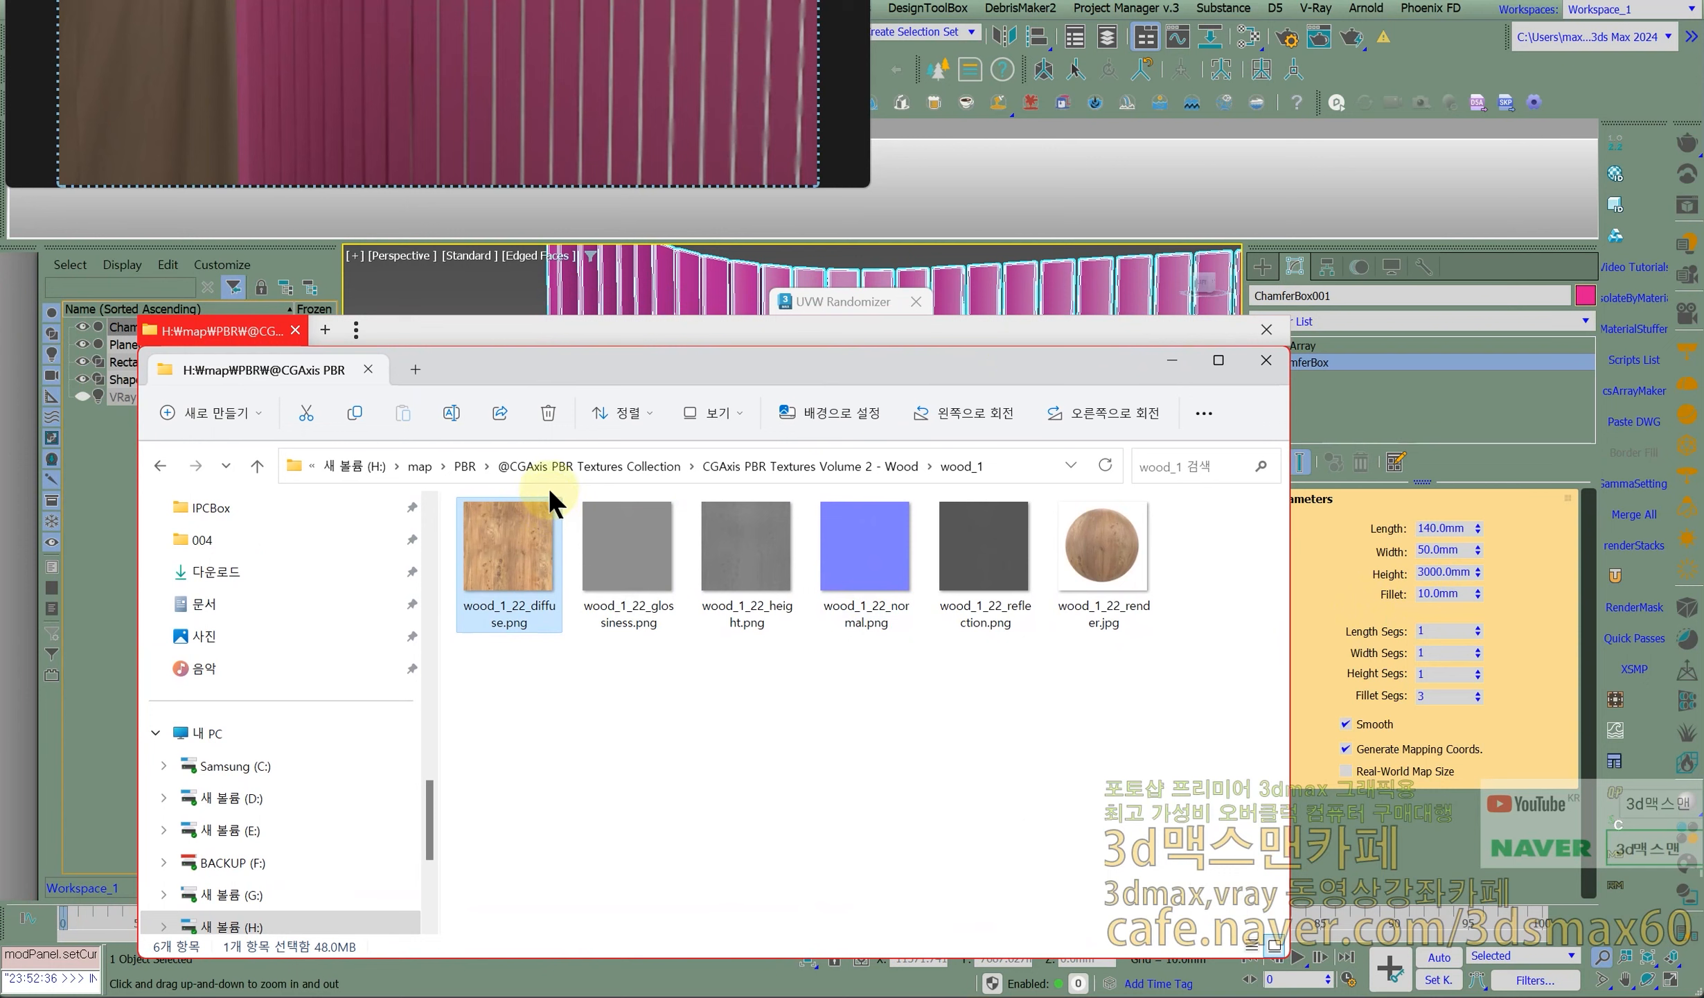
left_click_drag(593, 370, 664, 402)
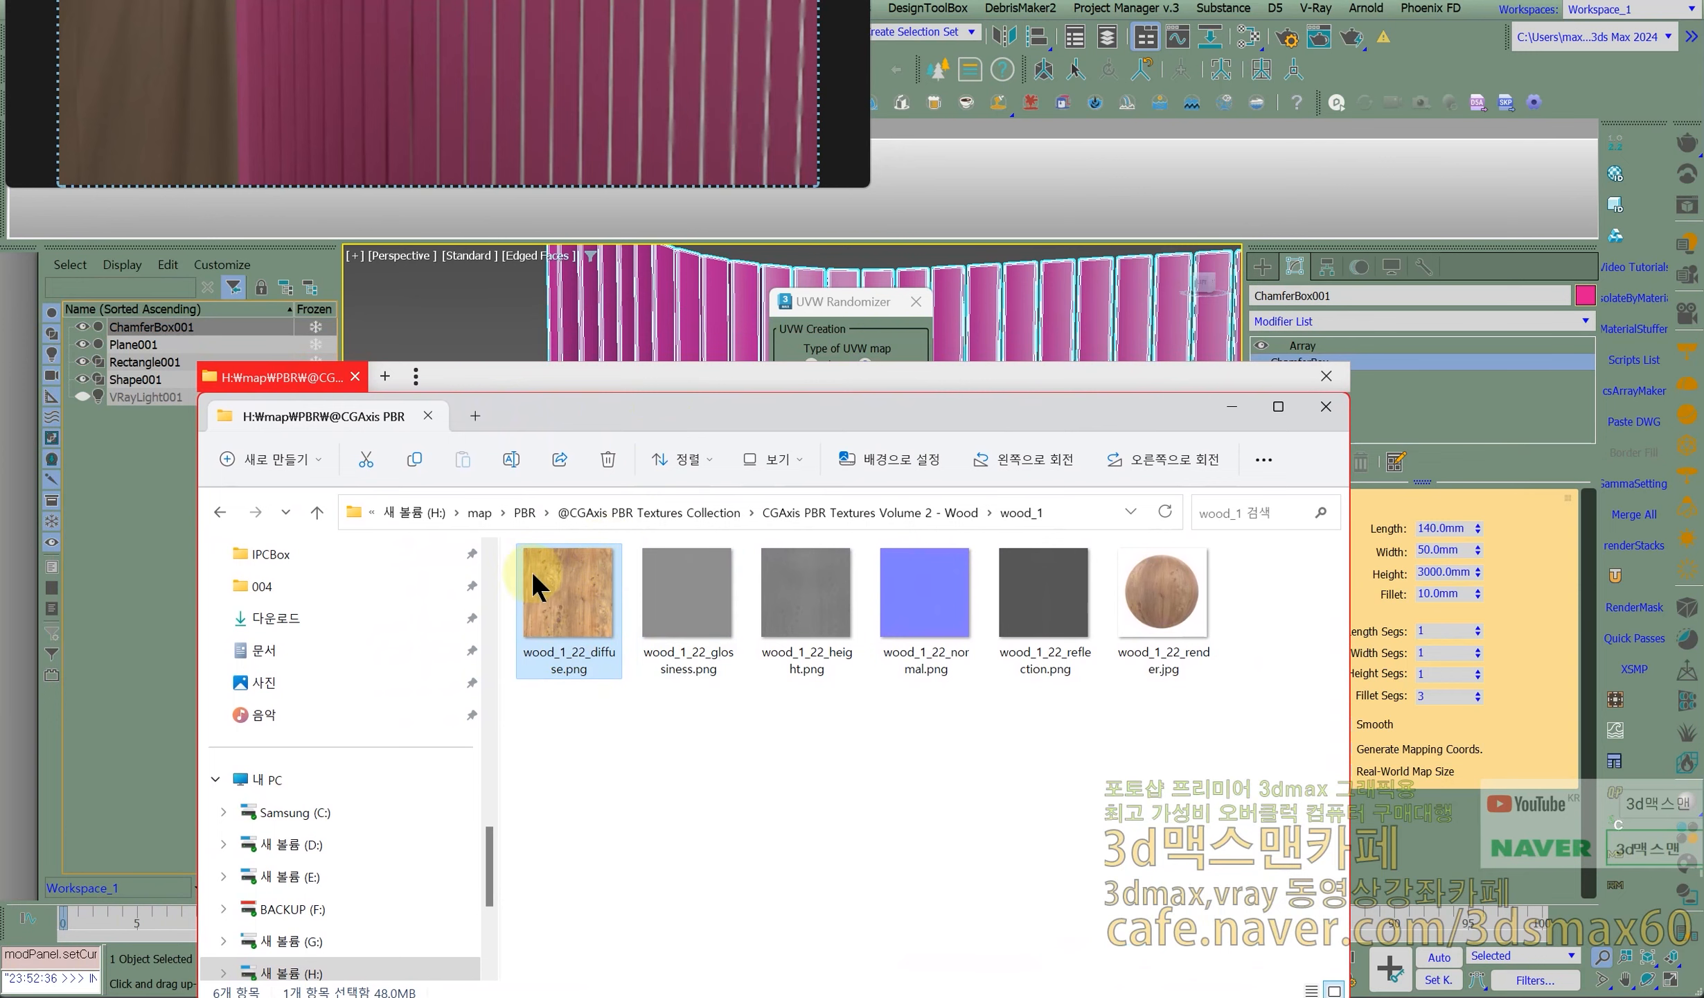
left_click(627, 332)
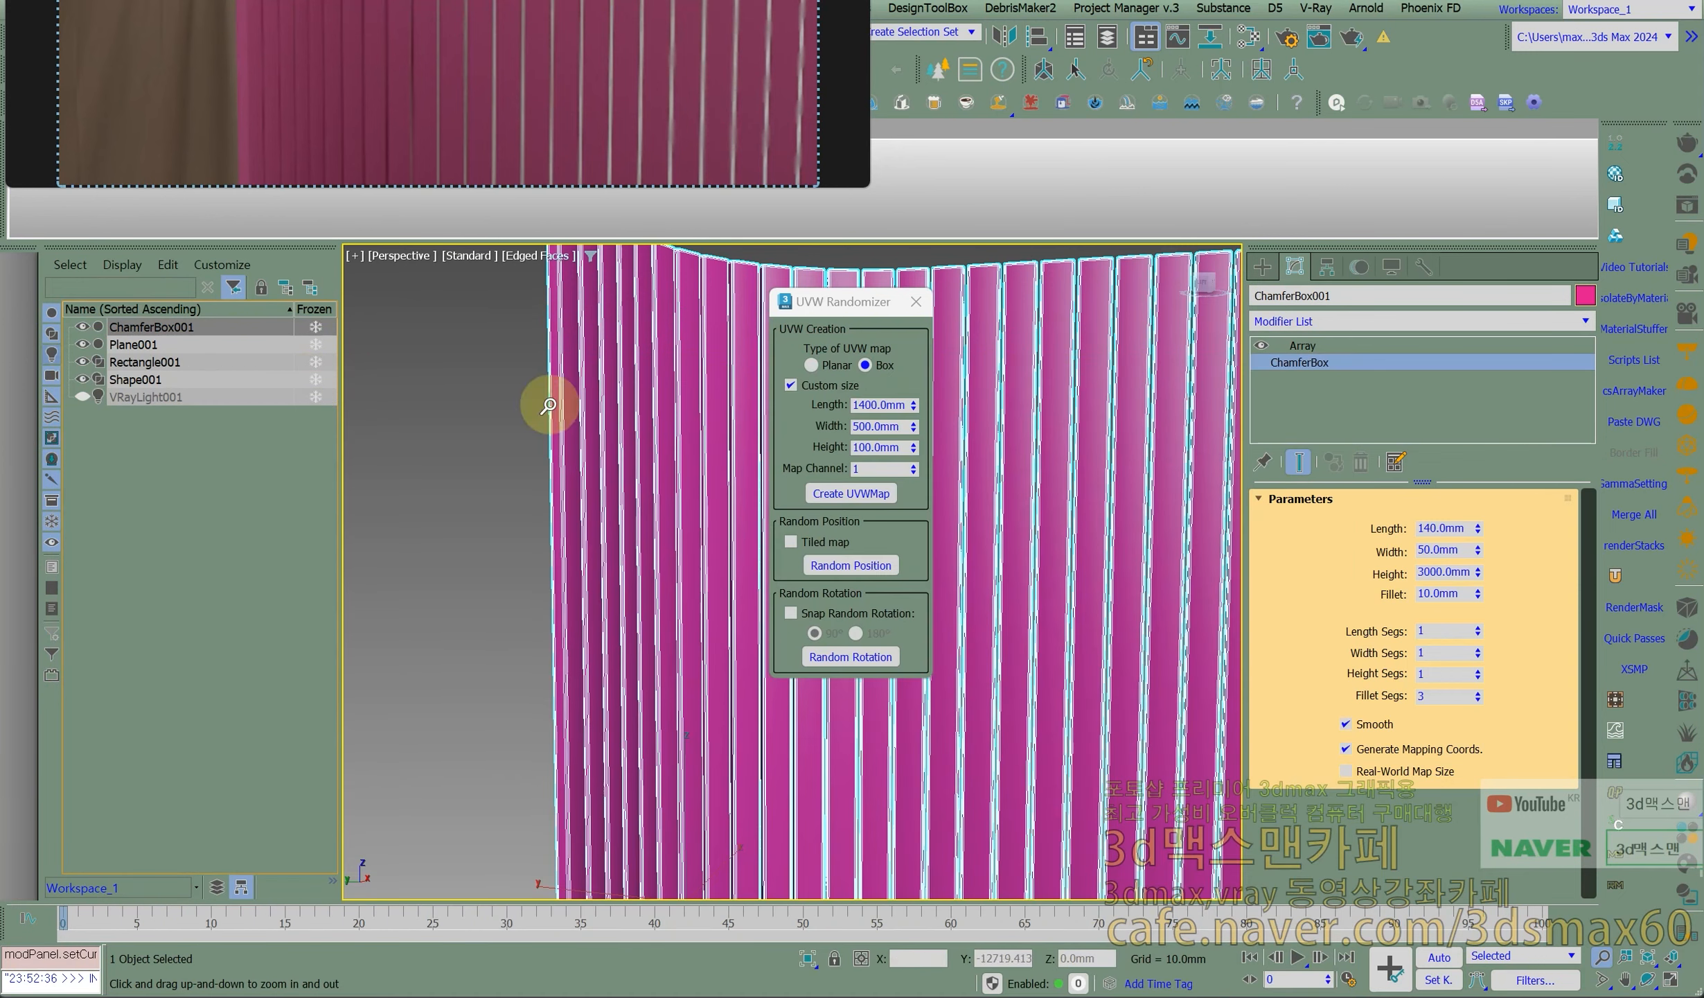
left_click(873, 446)
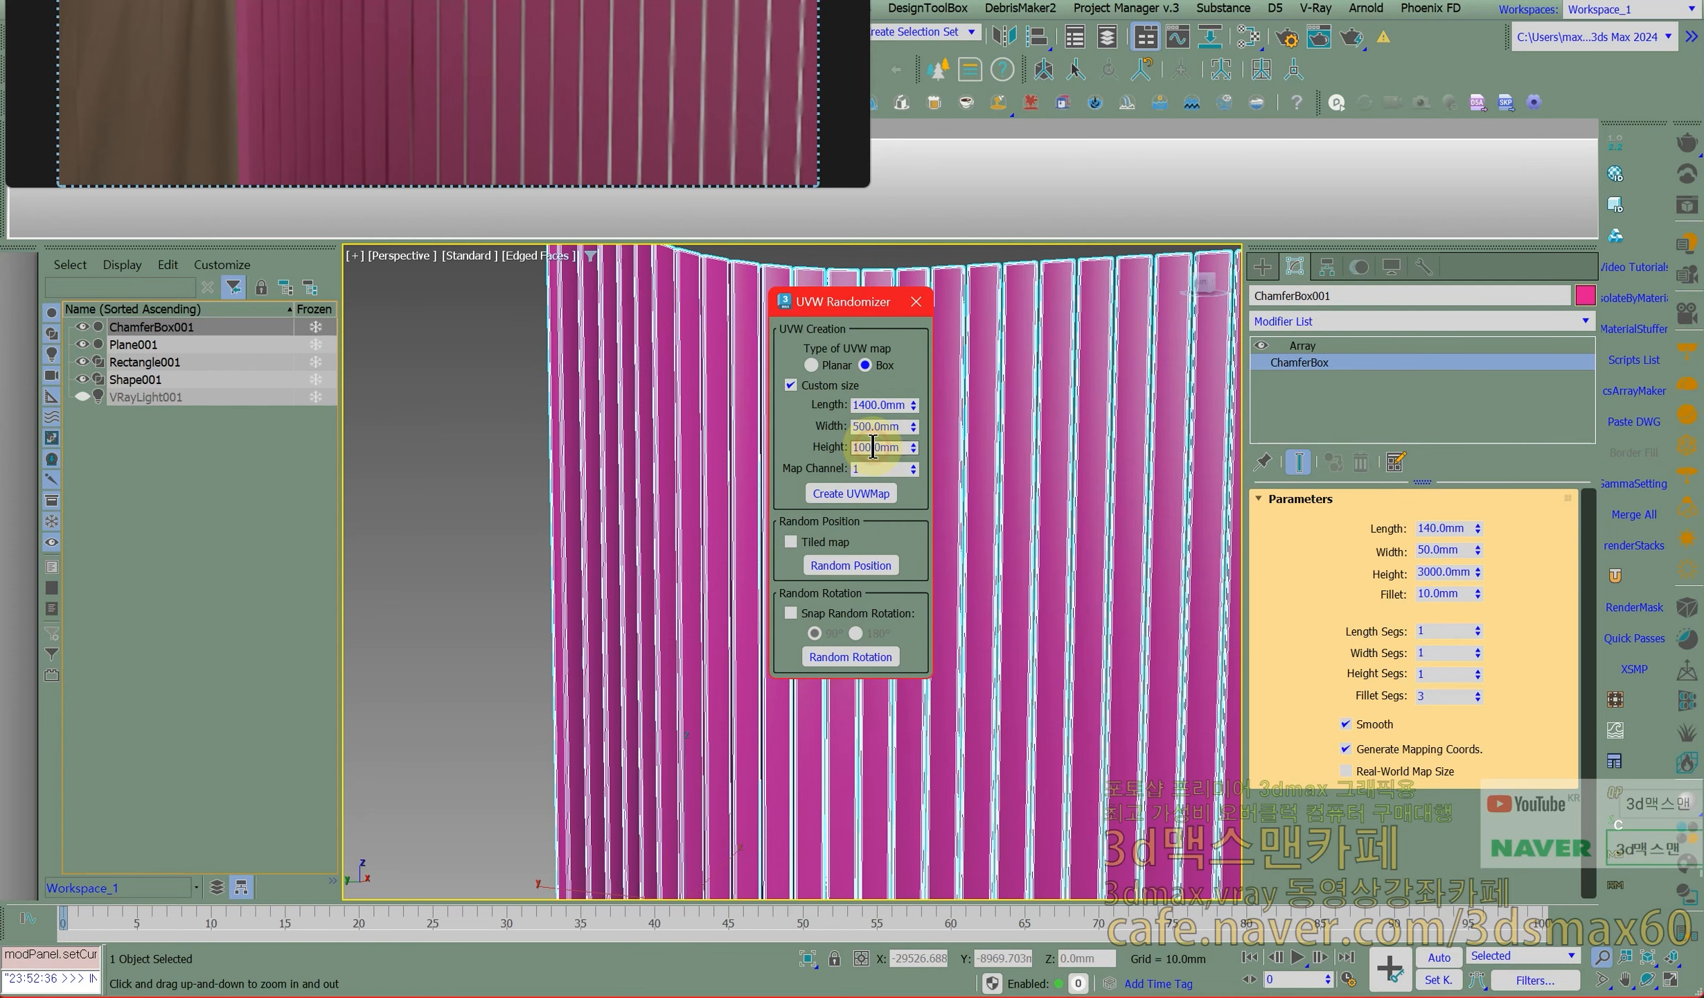
left_click(867, 494)
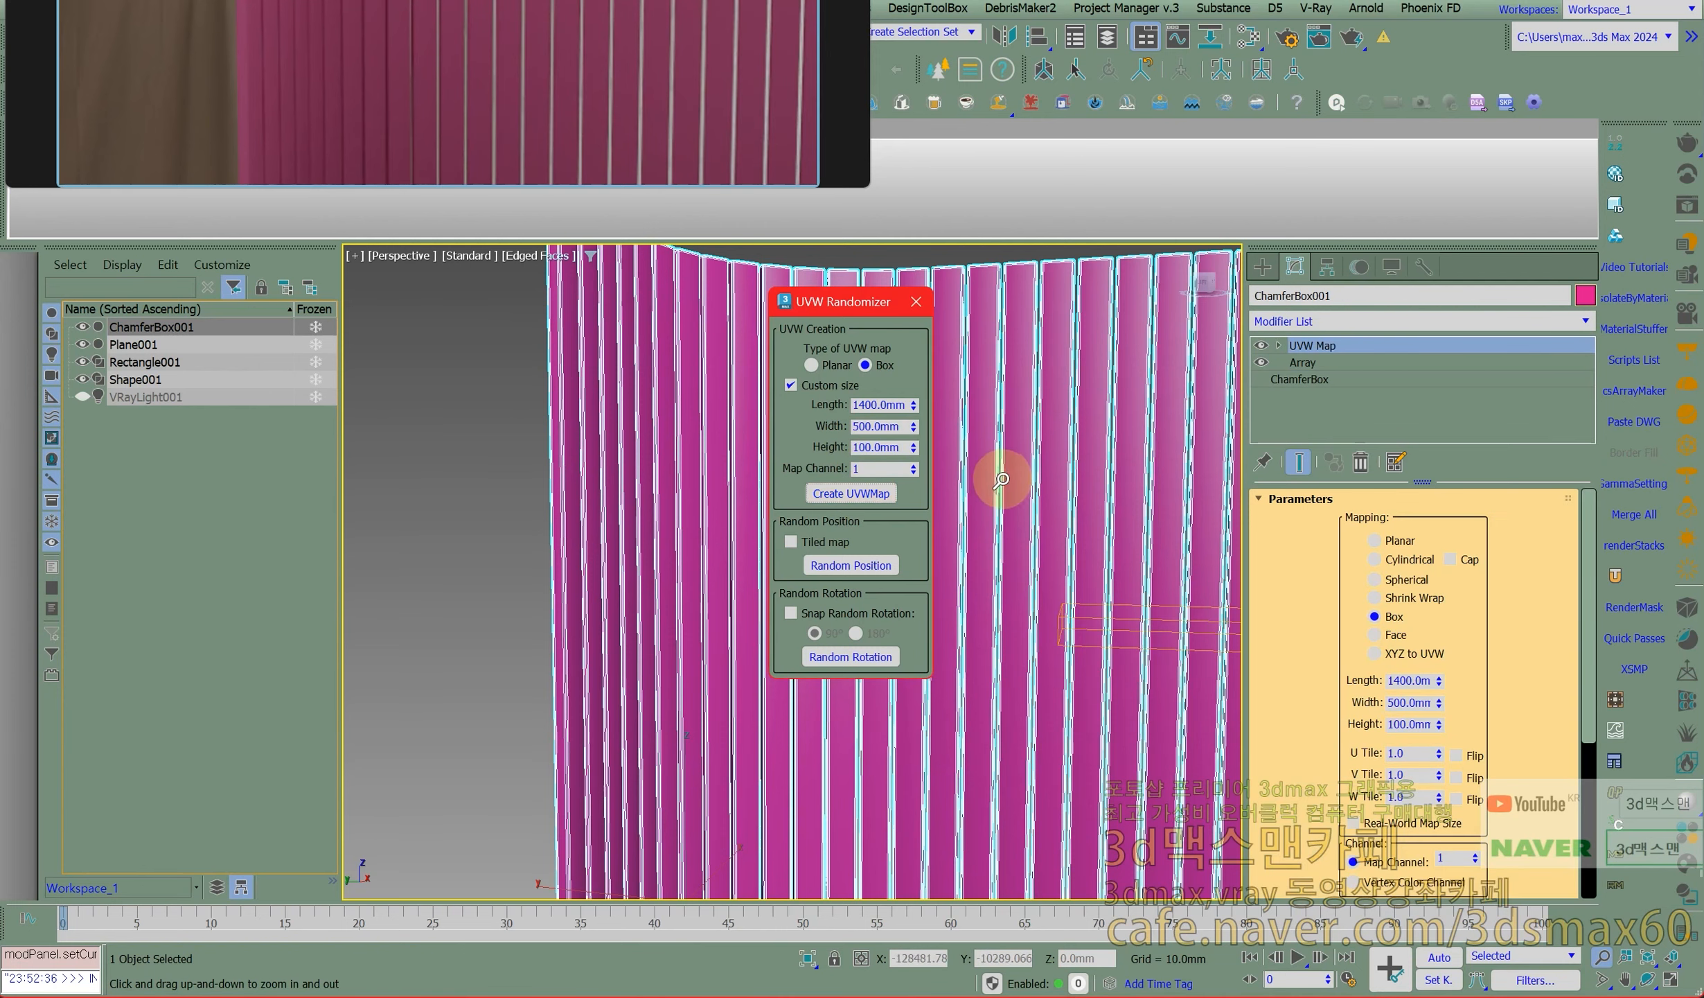
Enable the tiled map option in UVW Randomizer and randomize the UVW position of the selected slats.
middle_click_drag(1136, 614, 926, 596)
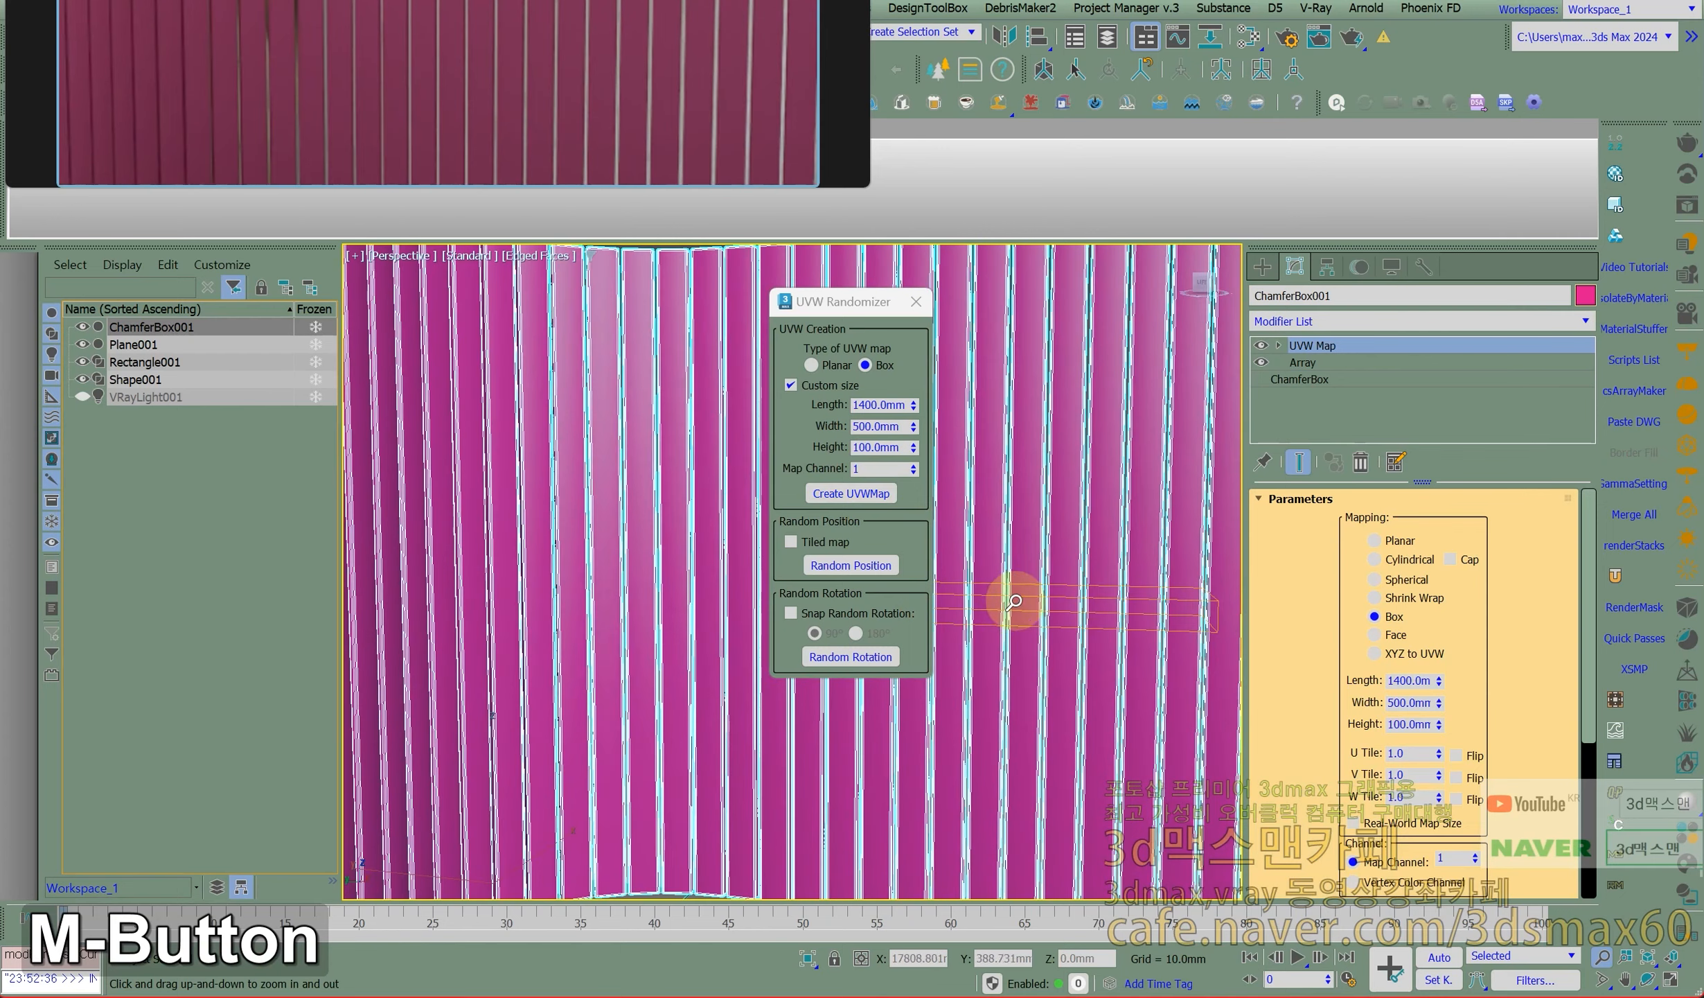
scroll(1115, 607, "down", 5)
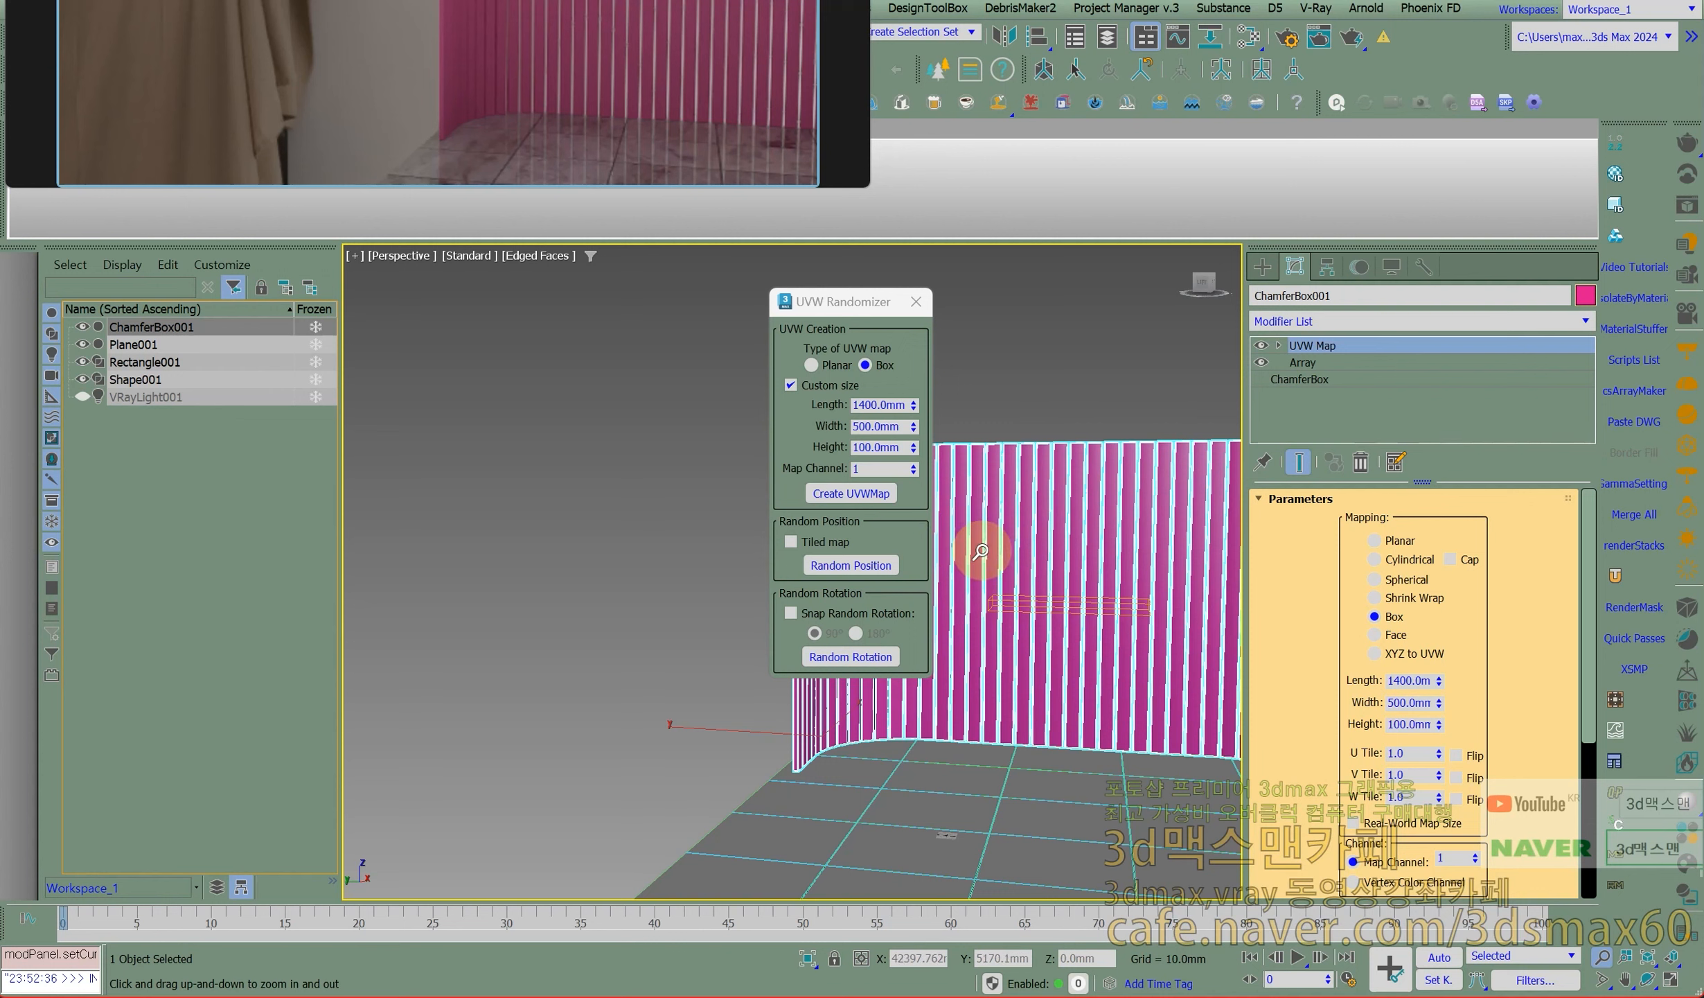
left_click_drag(1067, 544, 1071, 530)
middle_click_drag(1071, 530, 942, 519)
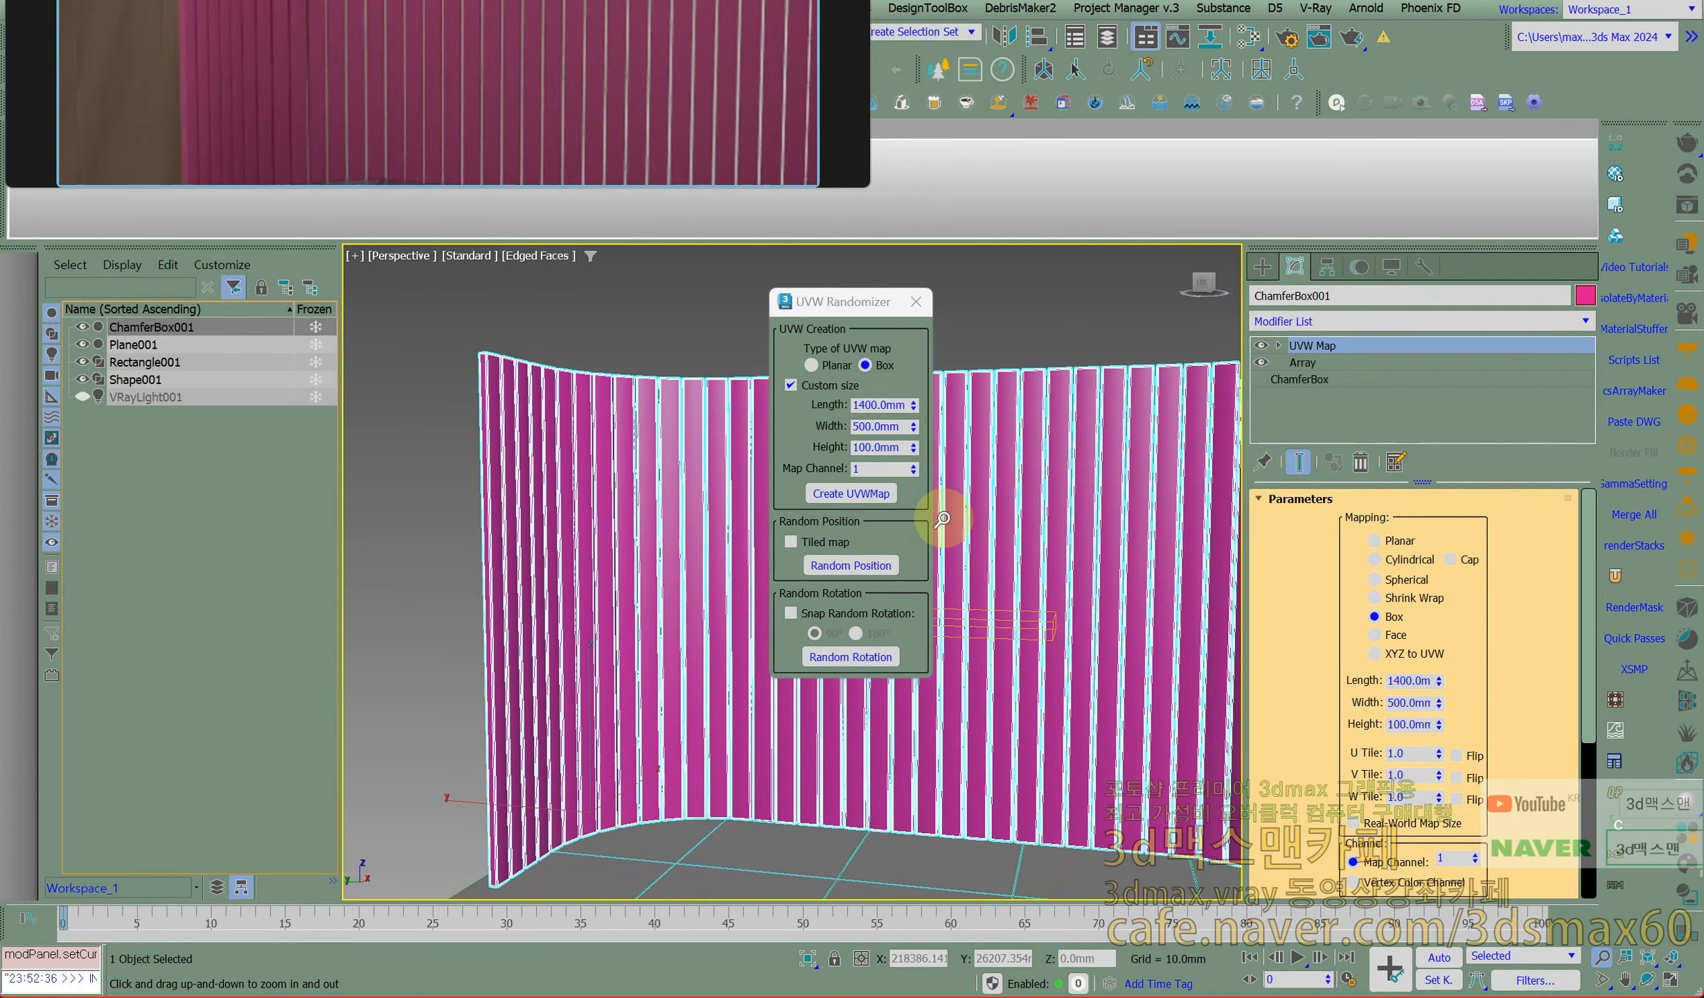
left_click(875, 448)
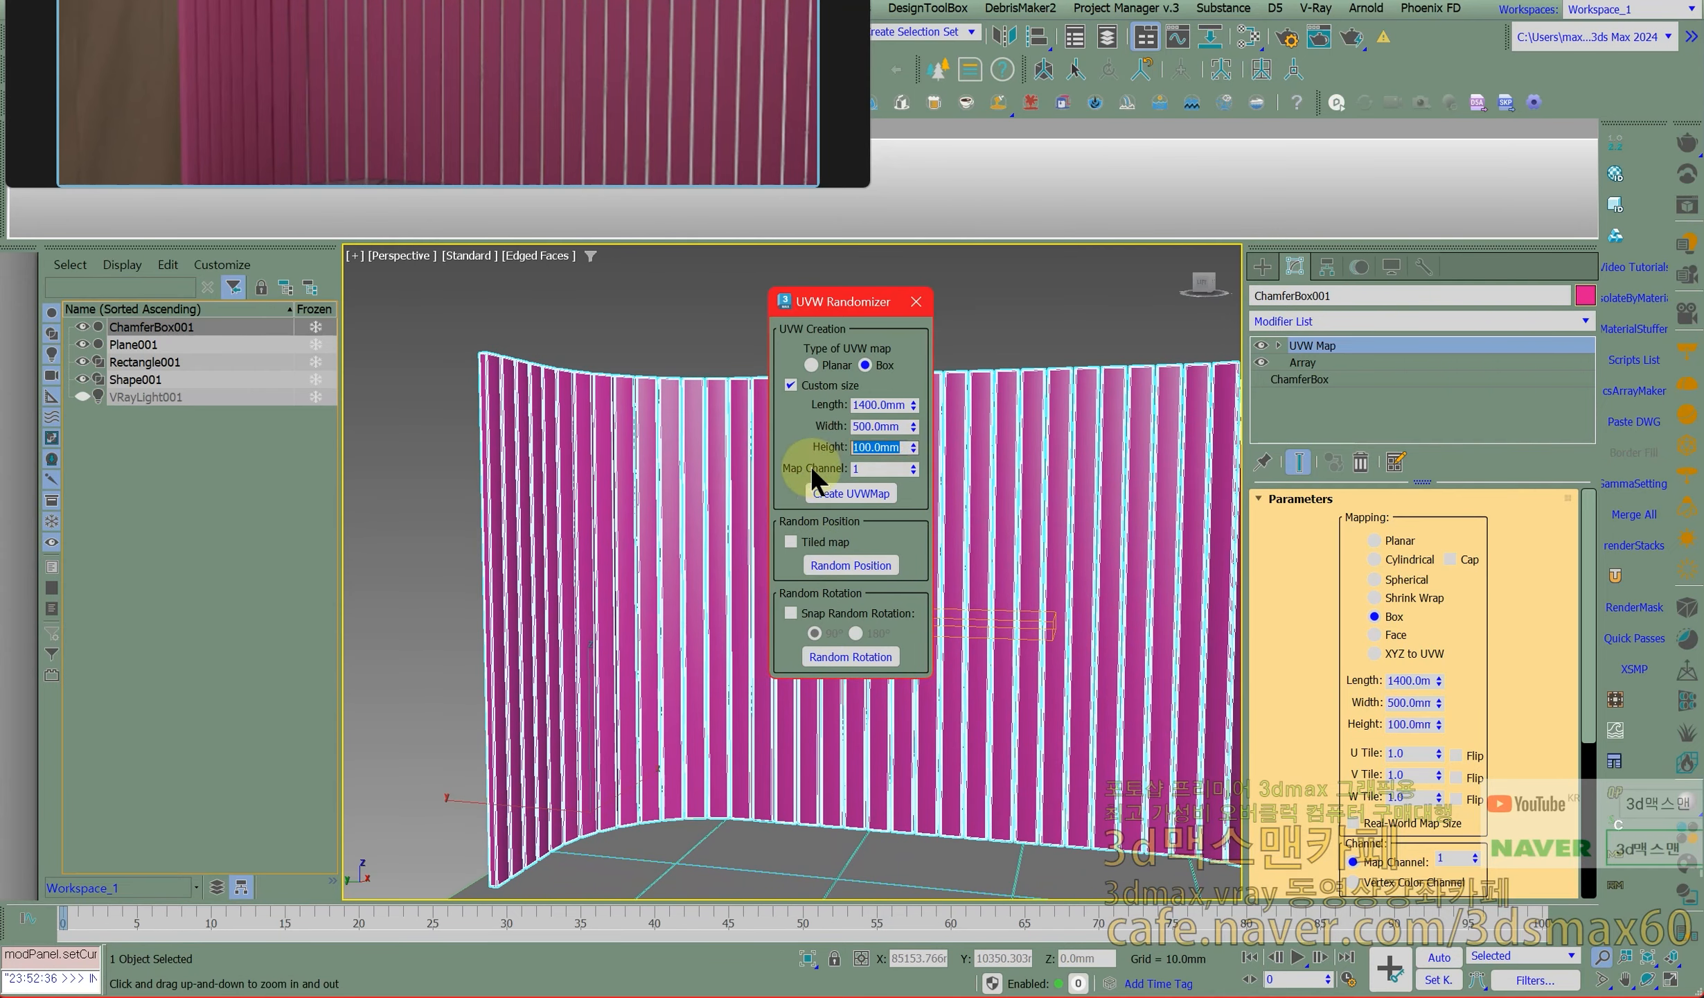
left_click(793, 541)
left_click(865, 565)
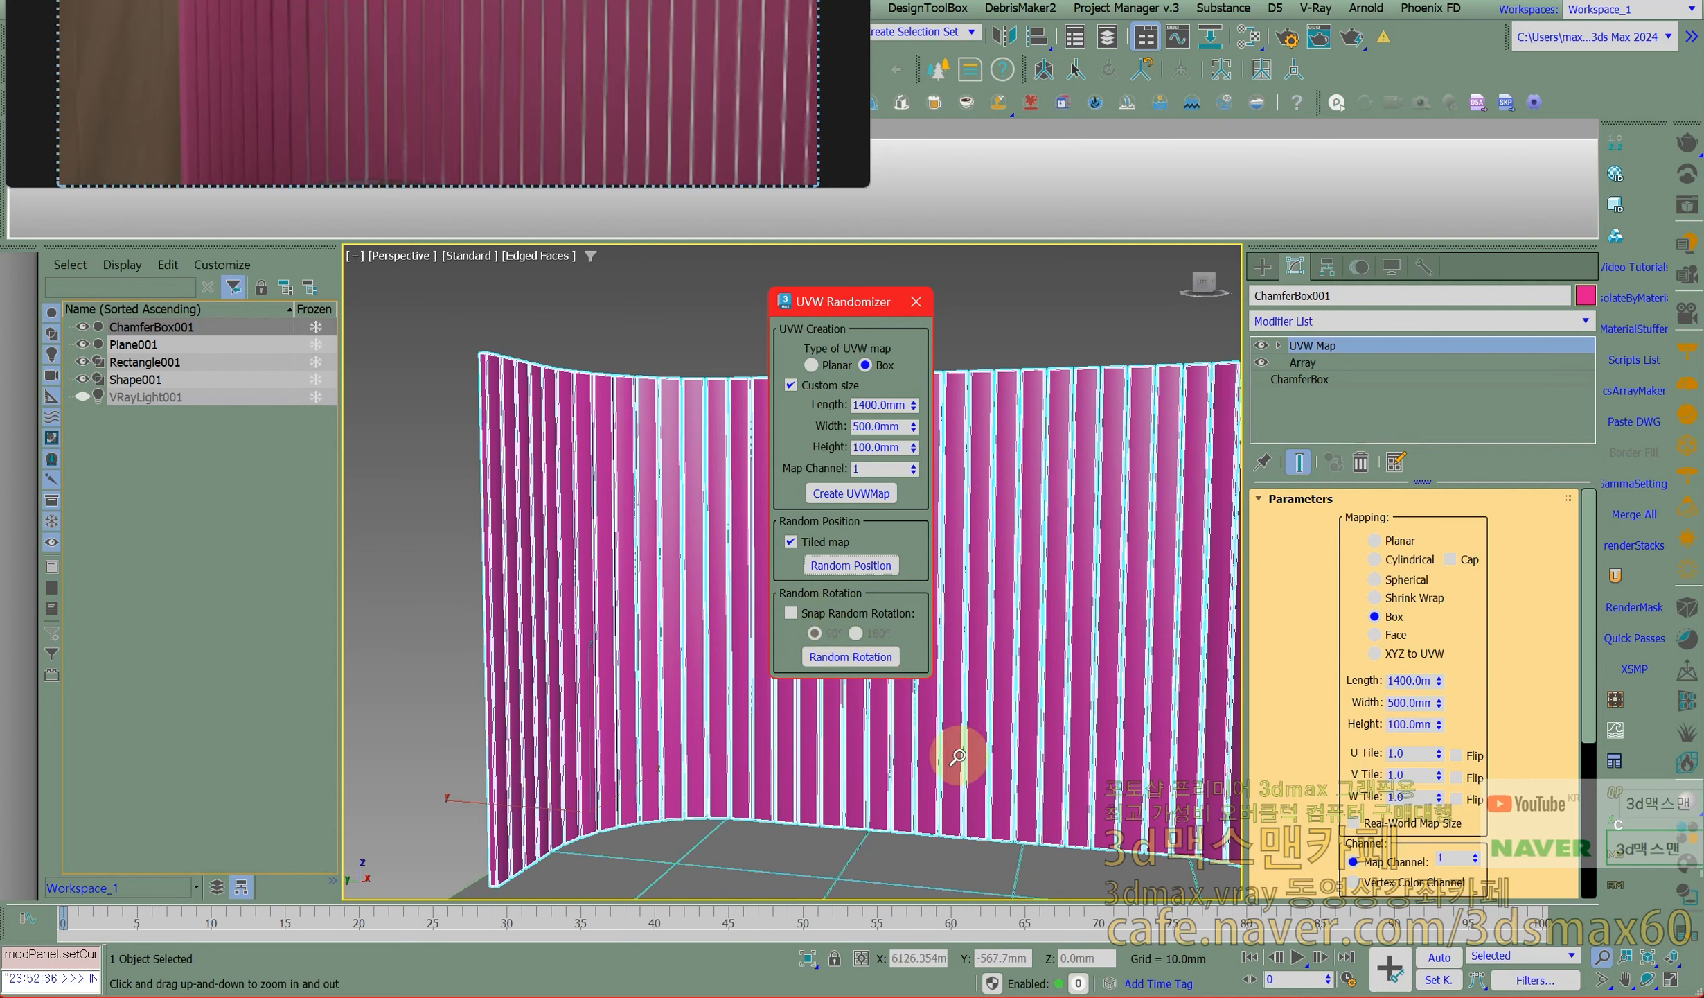
left_click(841, 611)
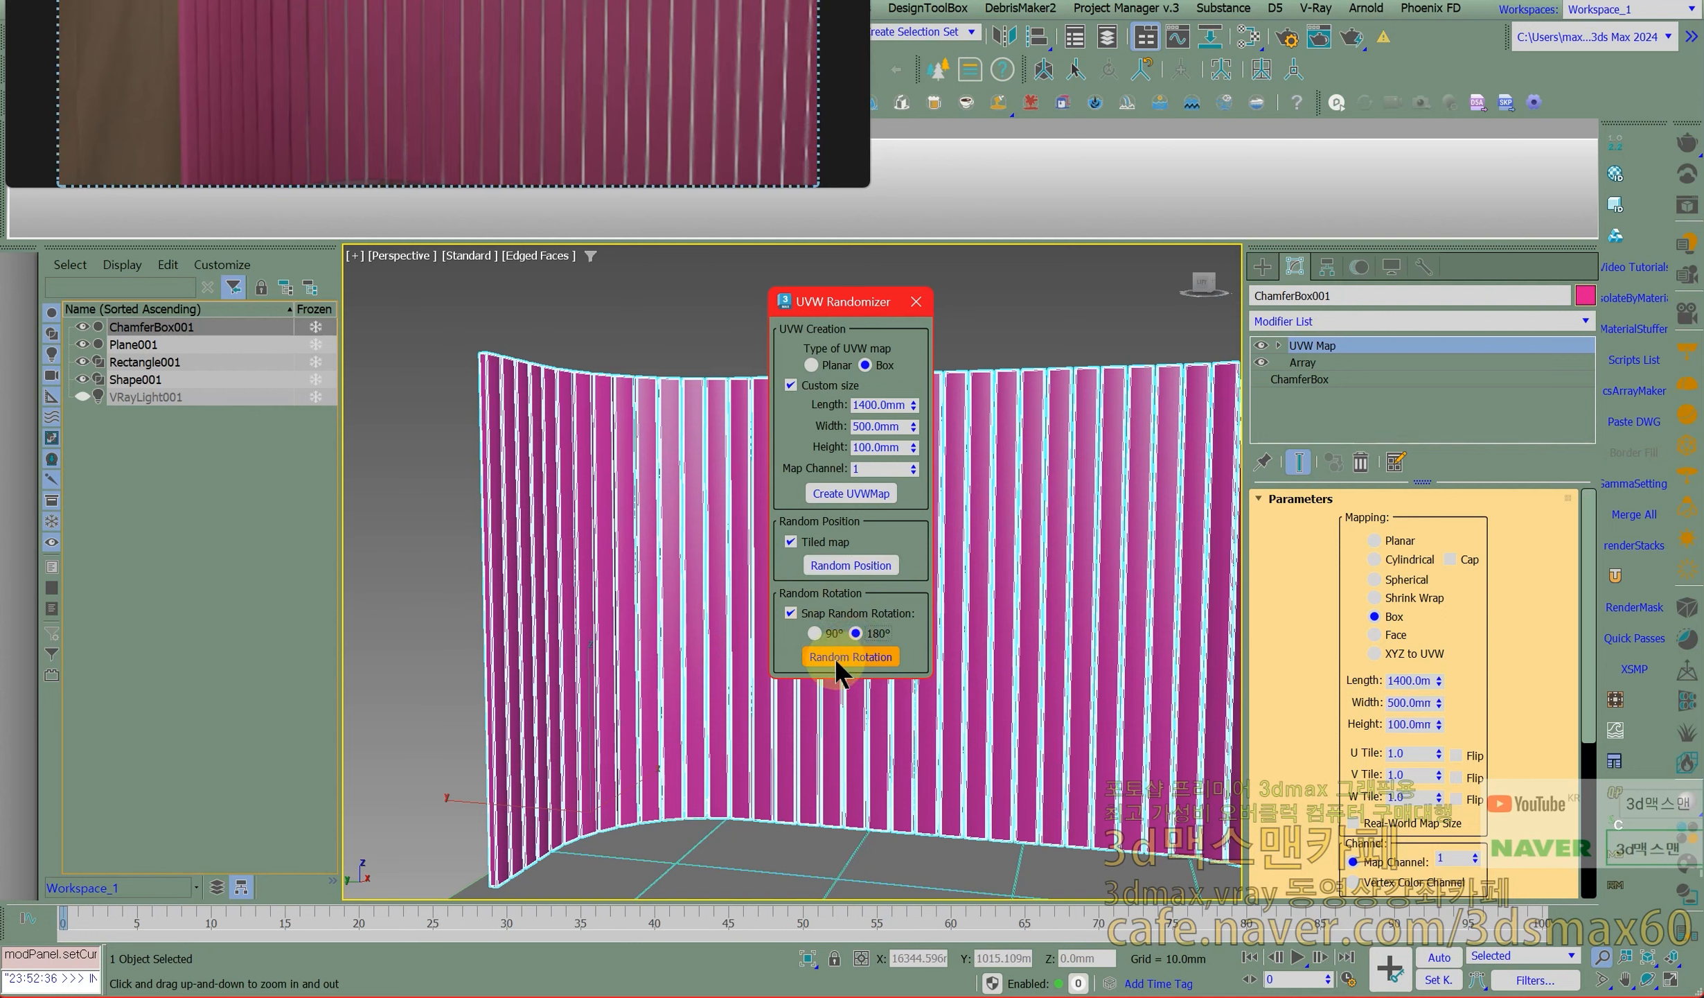
left_click(797, 612)
left_click_drag(815, 313, 325, 320)
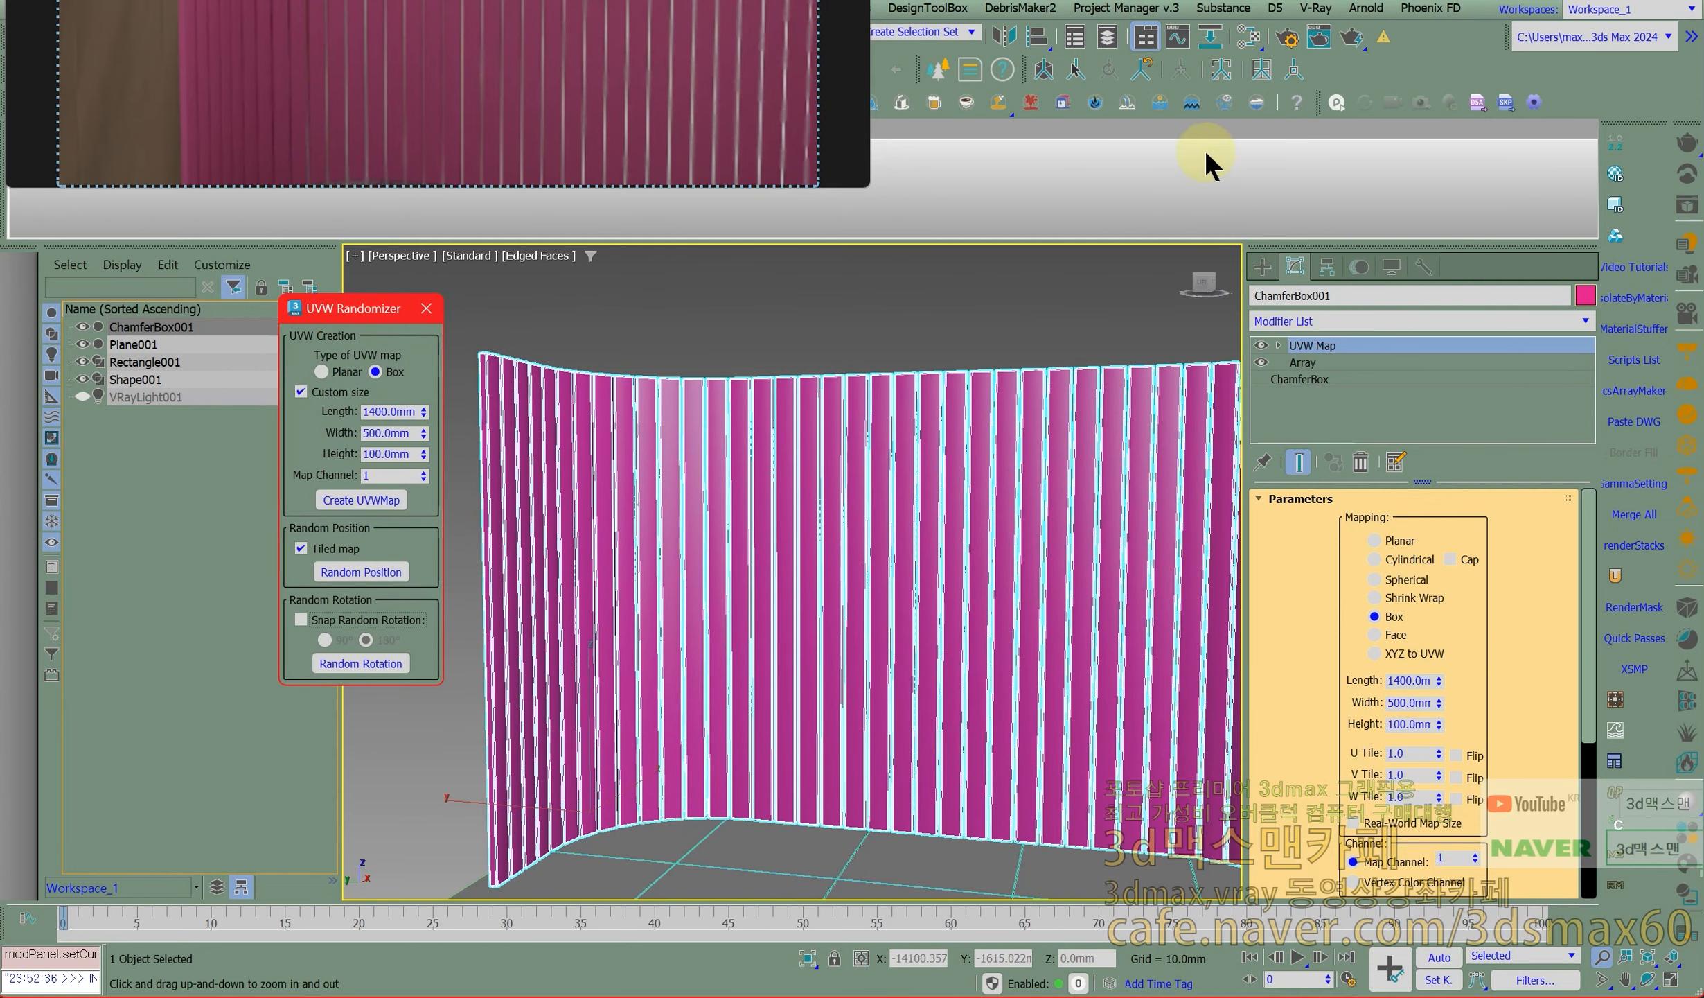
Open the Slate Material Editor and add a new VRayMtl material to the node view.
left_click(1249, 36)
left_click_drag(1039, 478, 1122, 219)
left_click_drag(505, 354, 1088, 436)
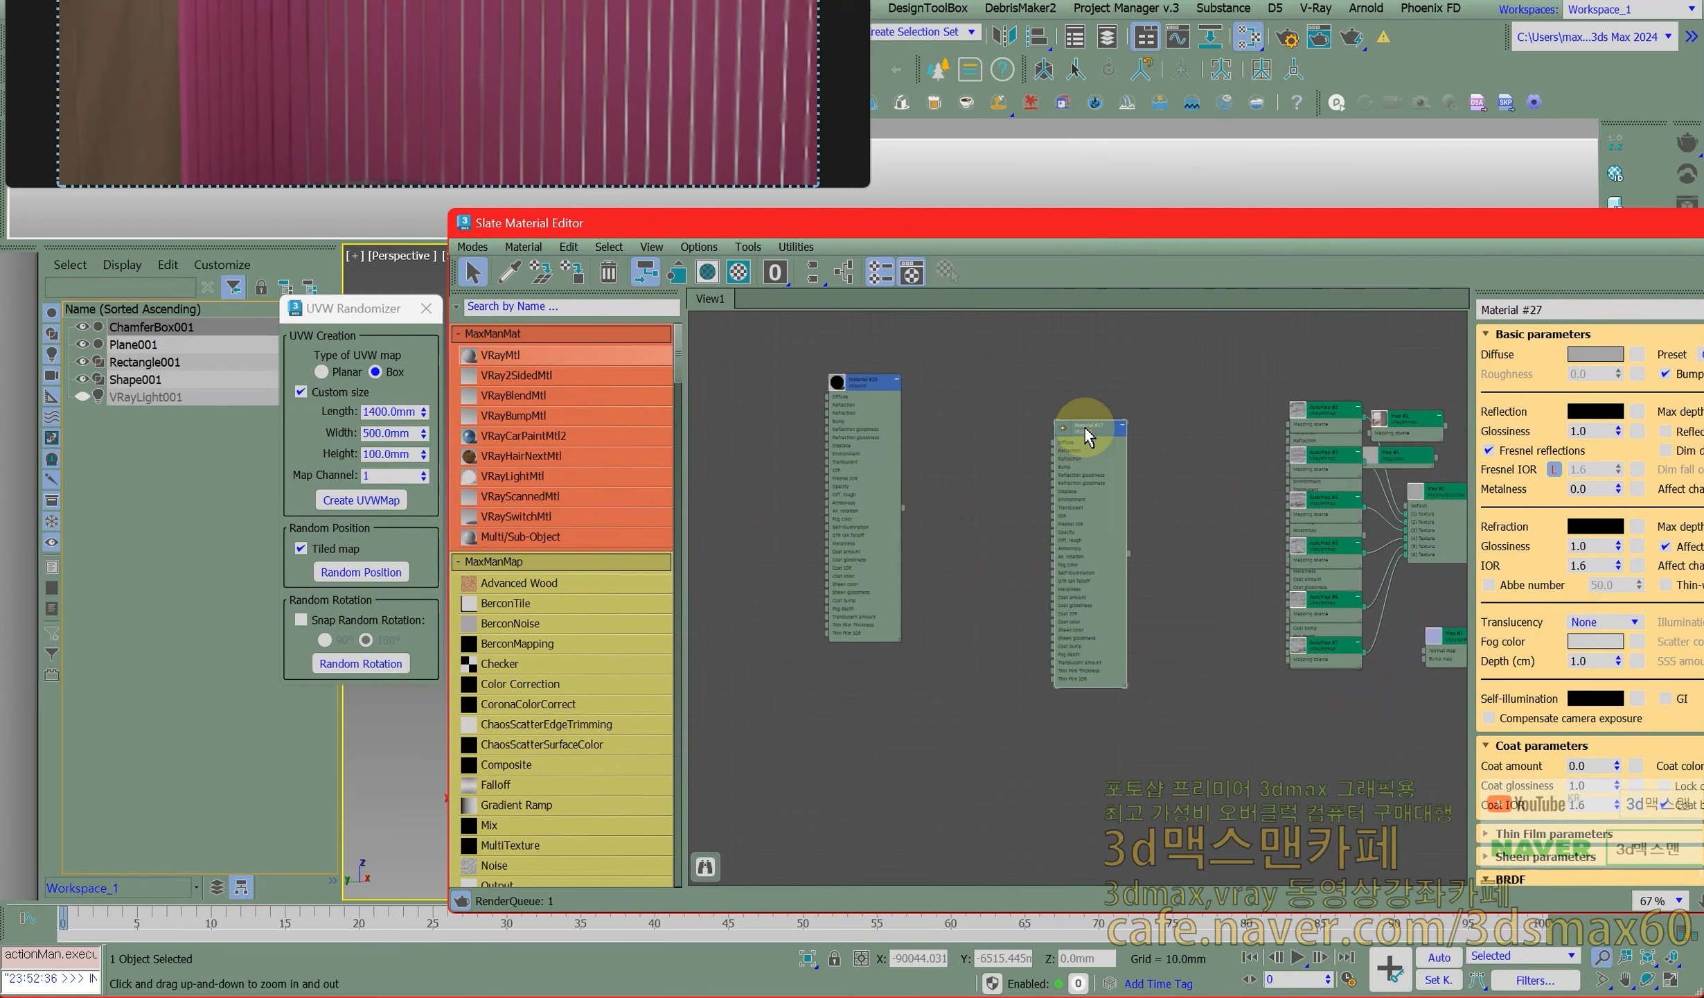
scroll(1085, 429, "up", 3)
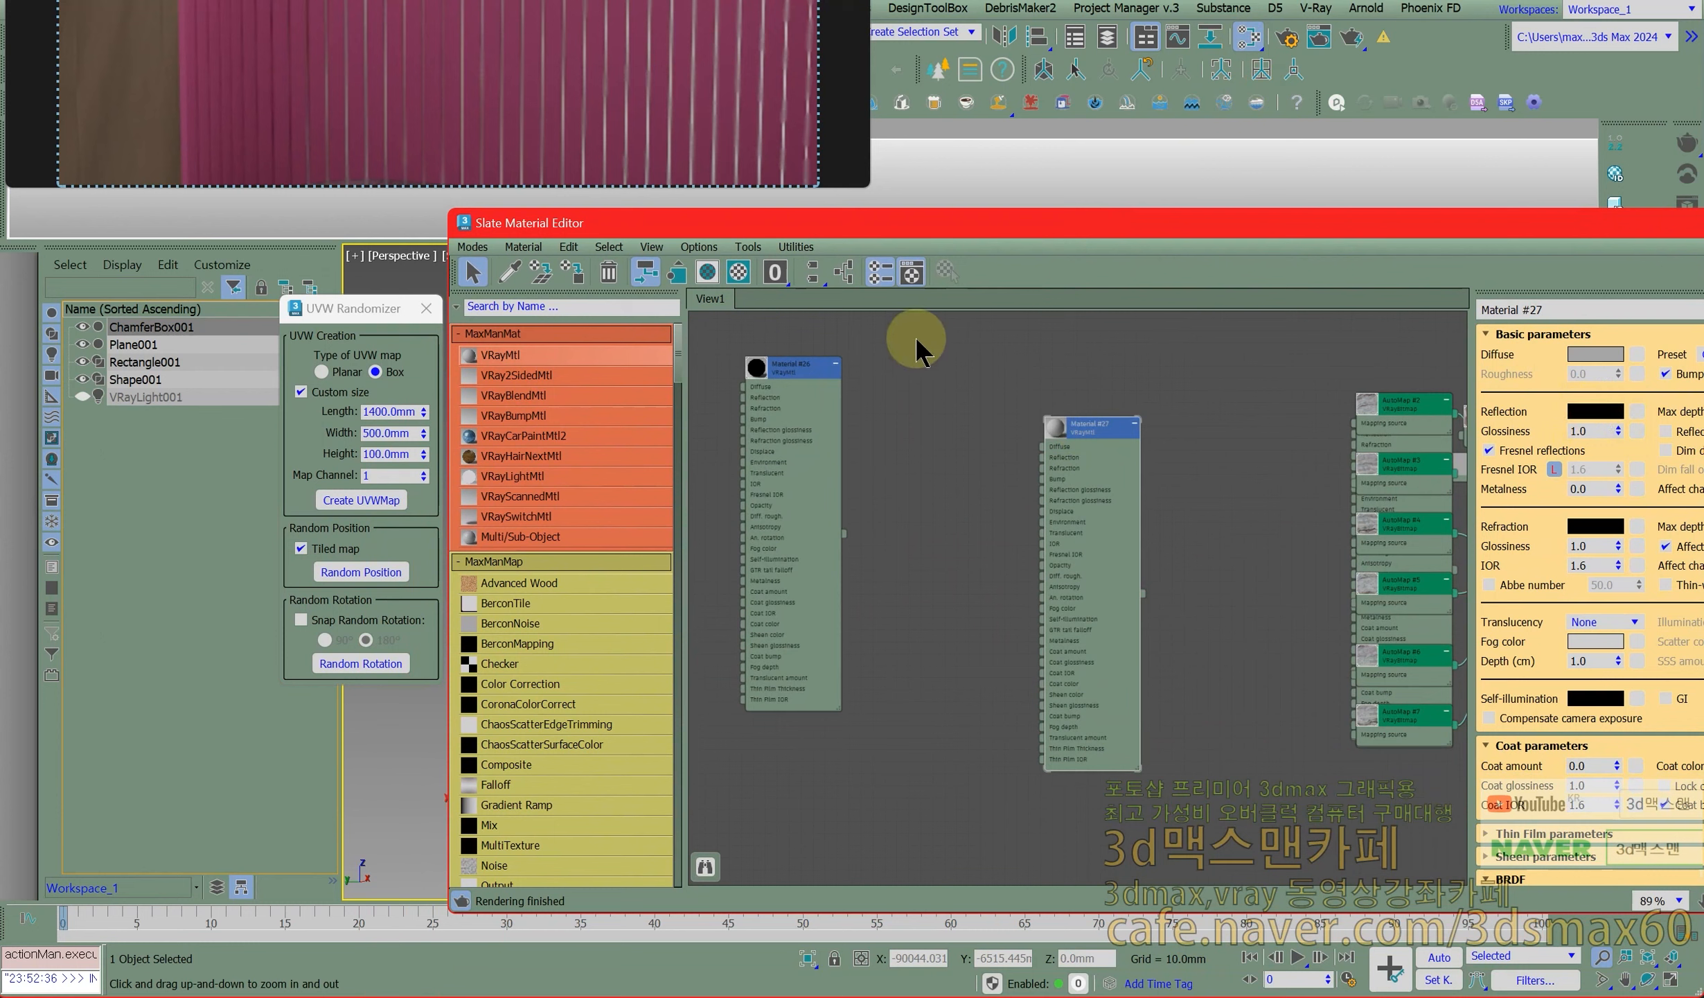
Set the new VRayMtl's reflection colour to white.
left_click(1593, 410)
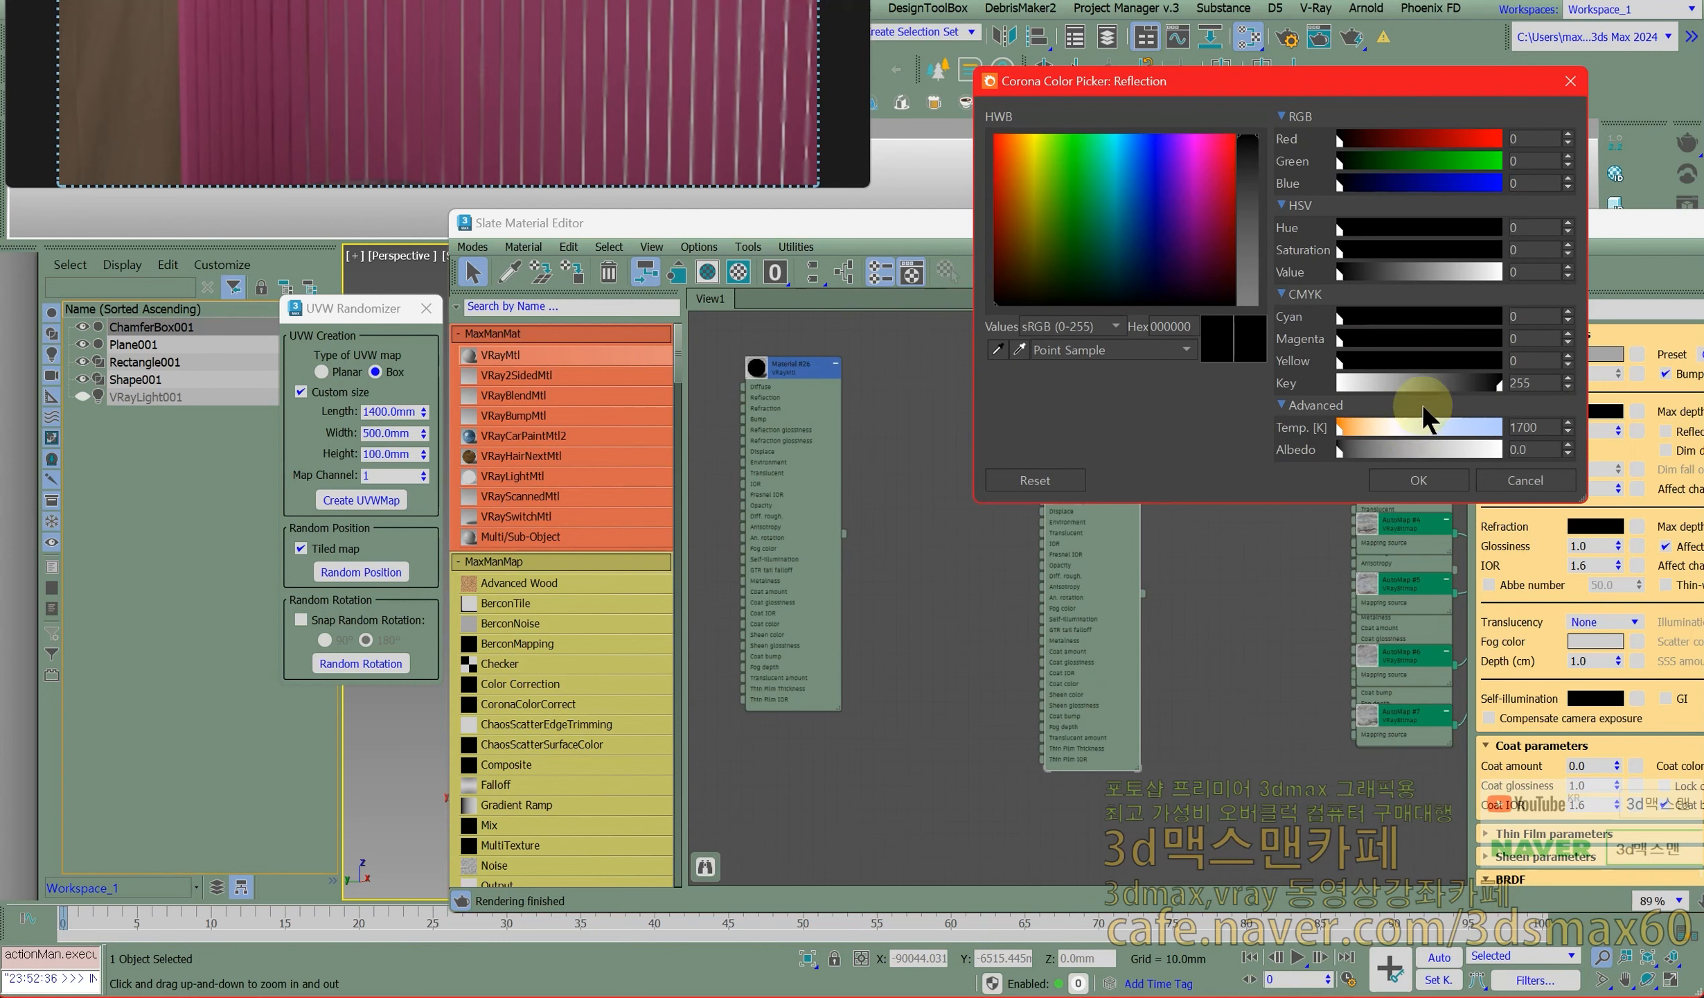
left_click_drag(1398, 389, 1323, 389)
left_click(1401, 475)
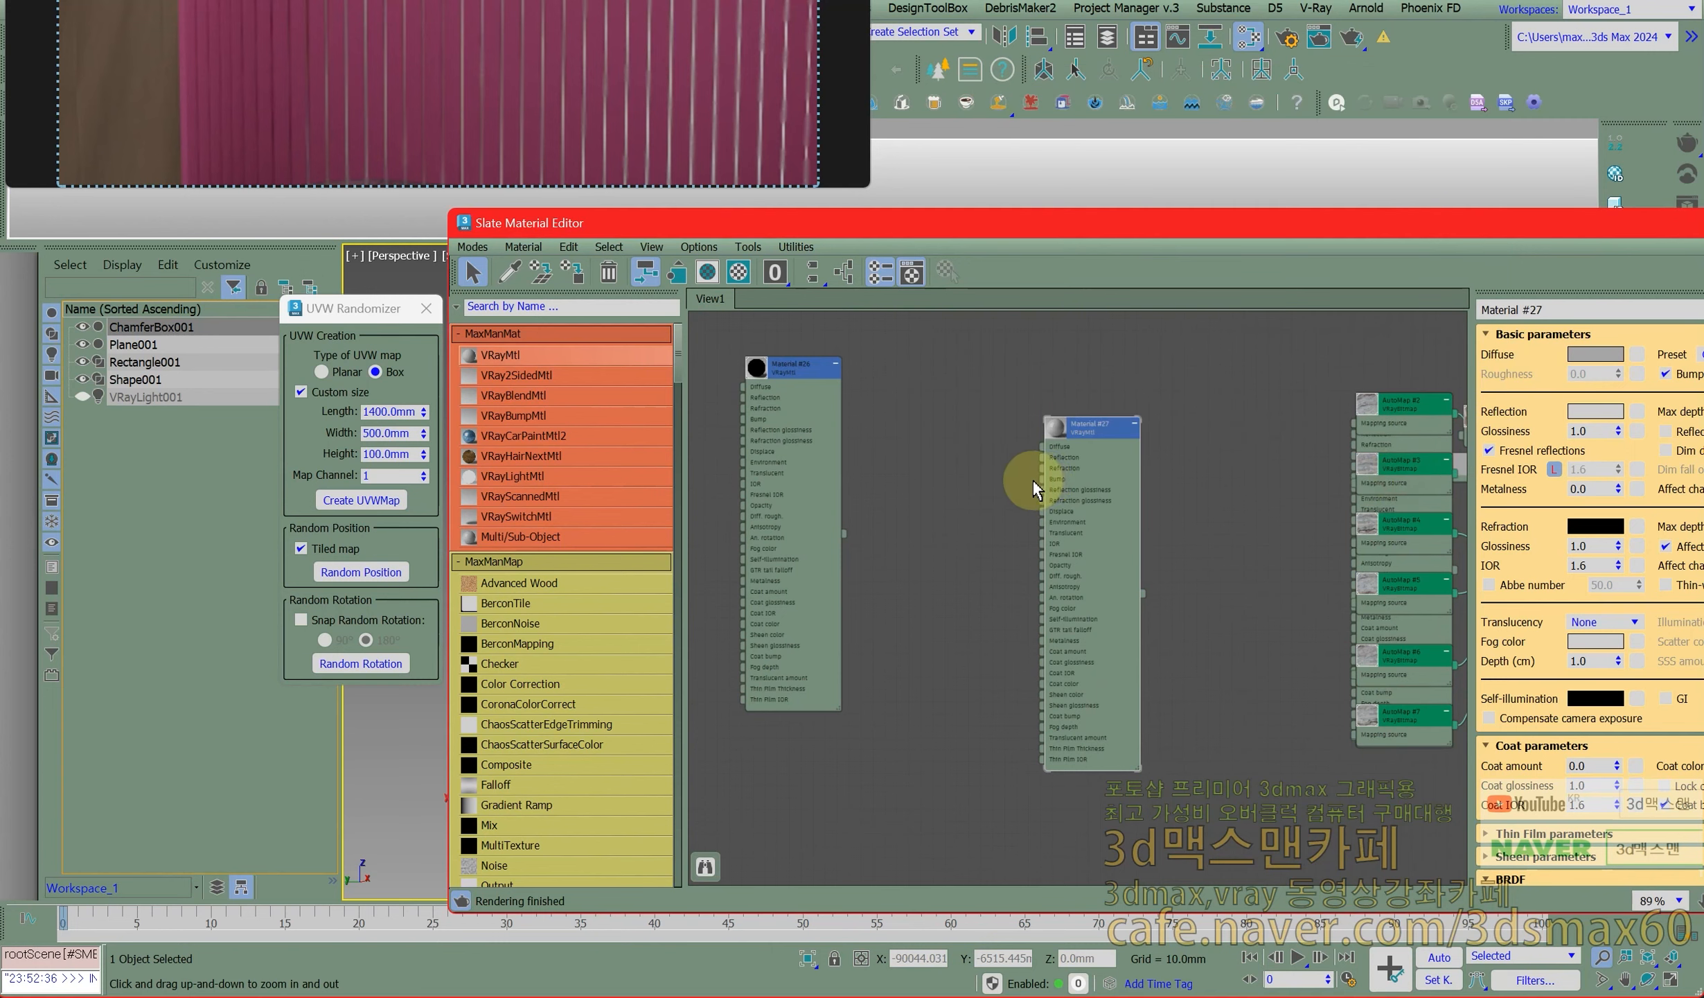
Load the wood_1_22_diffuse image as a VRayBitmap and connect it to the new material's Diffuse slot.
scroll(1022, 479, "up", 3)
scroll(1015, 479, "up", 1)
left_click_drag(2, 464, 931, 427)
left_click_drag(1008, 550, 1048, 430)
scroll(955, 463, "up", 2)
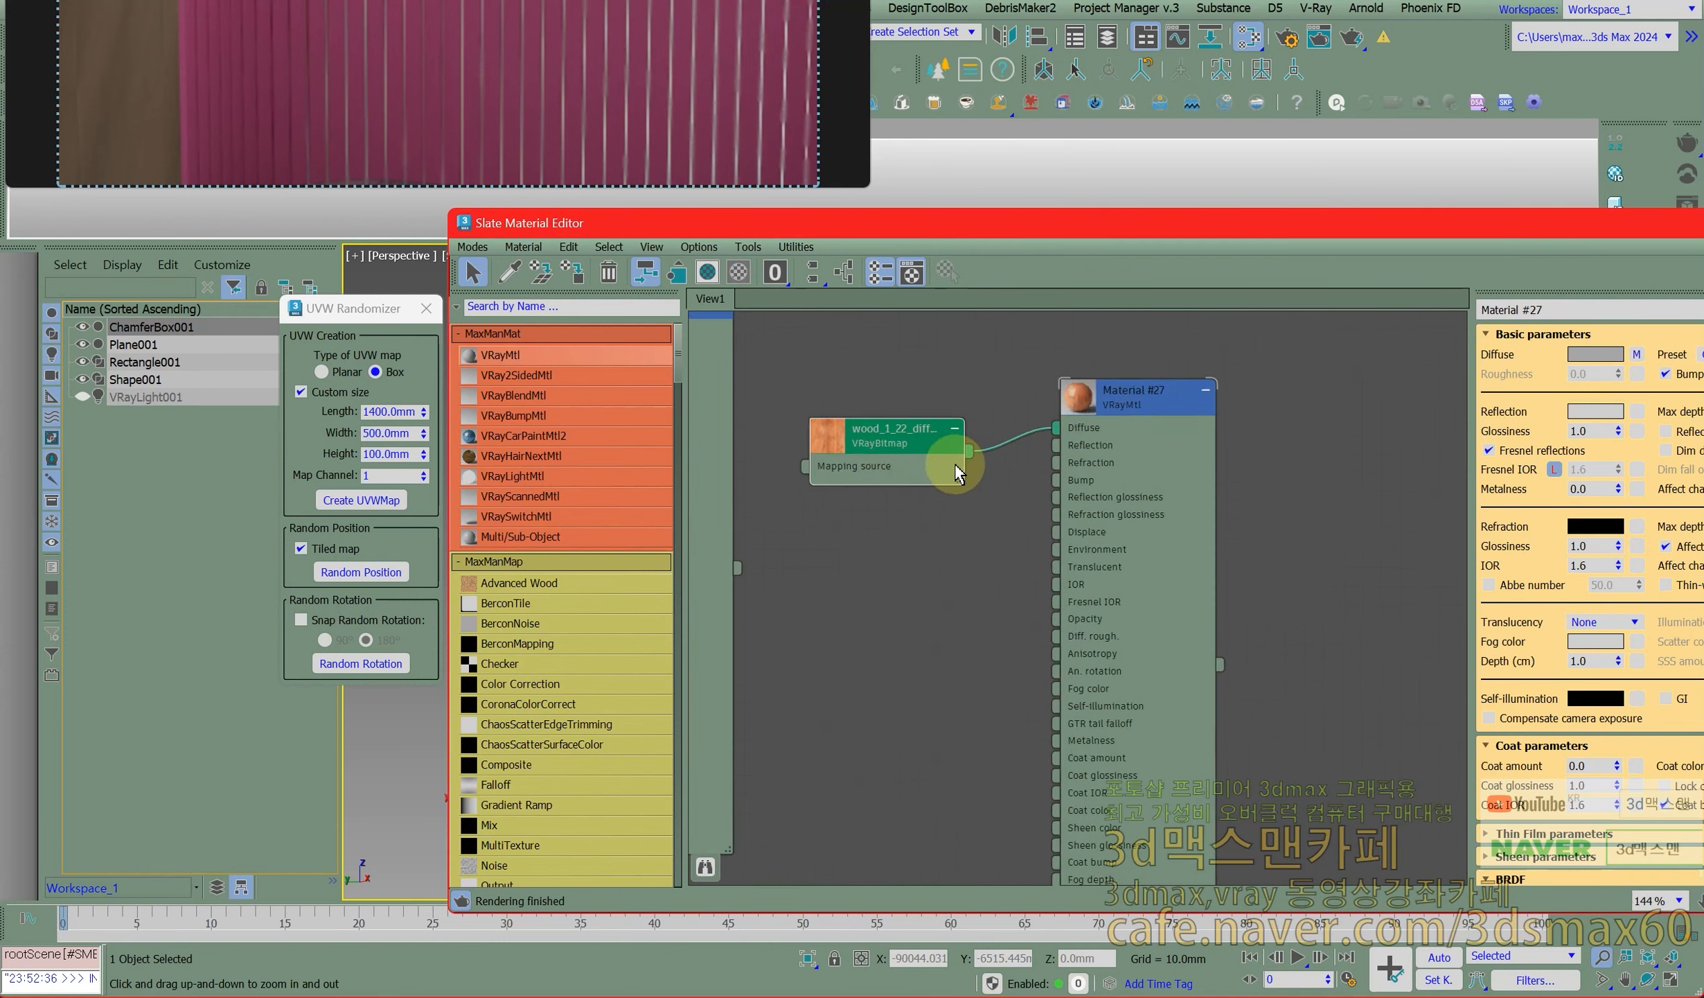
Branch a Color Correction map from the wood bitmap, set its channels to Monochrome, and connect it to Reflection glossiness.
left_click_drag(896, 448, 928, 523)
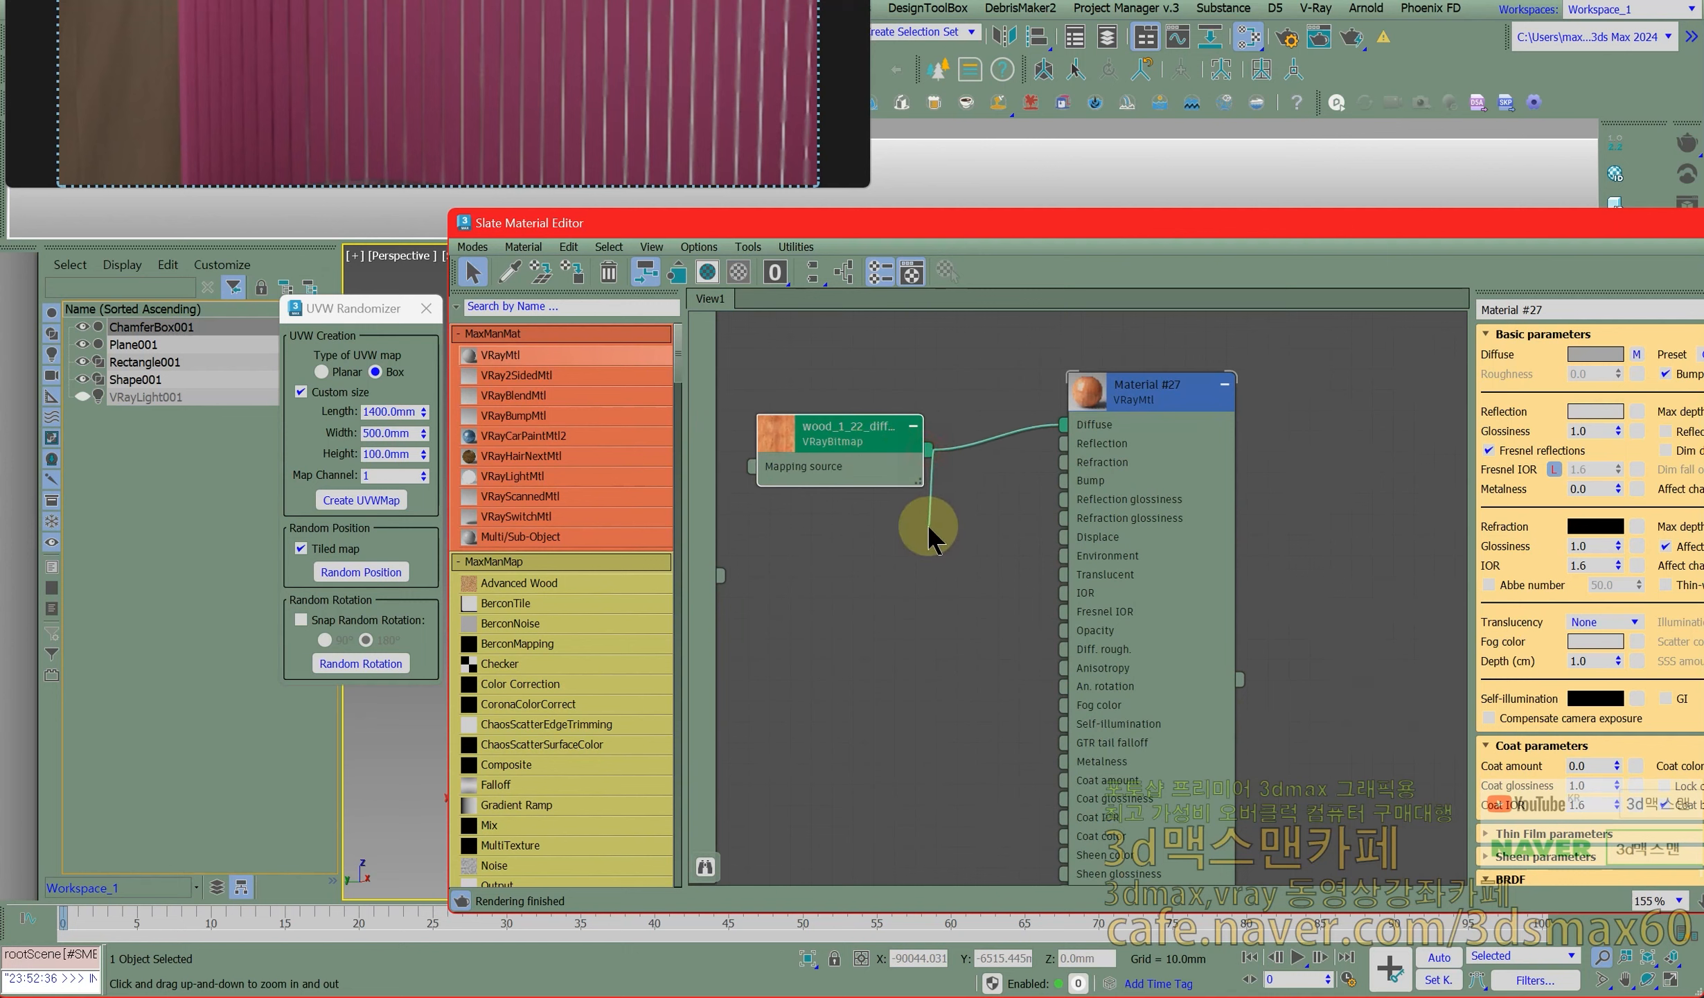
mouse_move(997, 564)
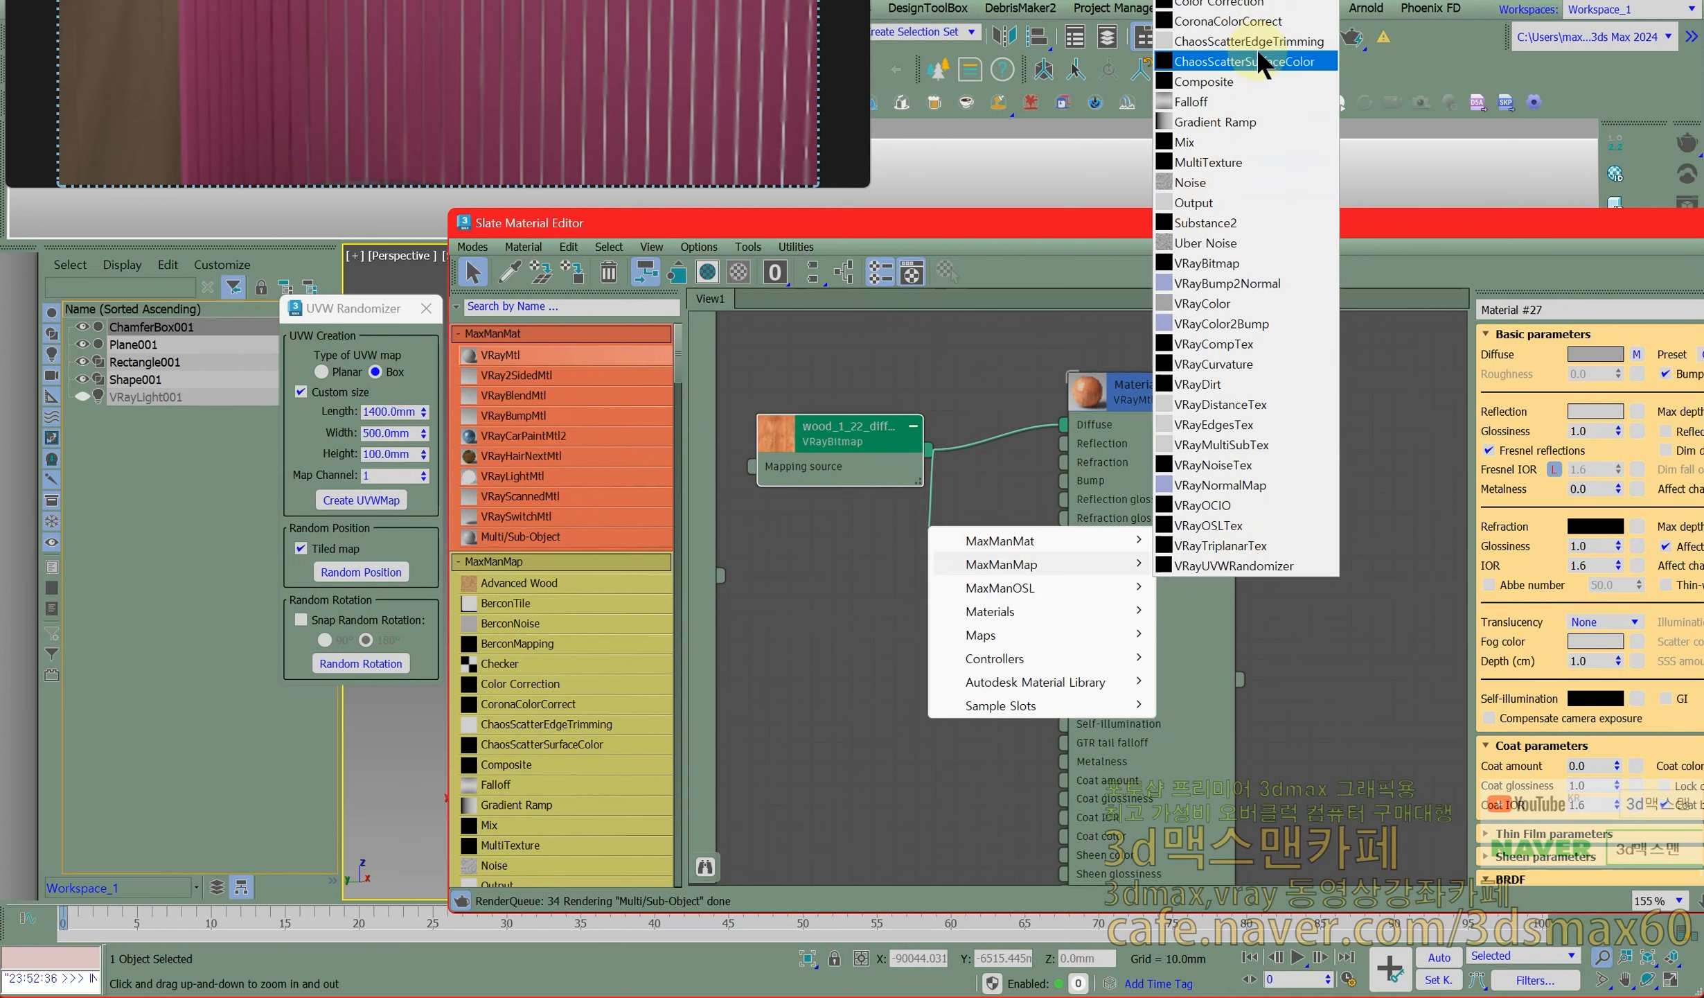
left_click(1066, 739)
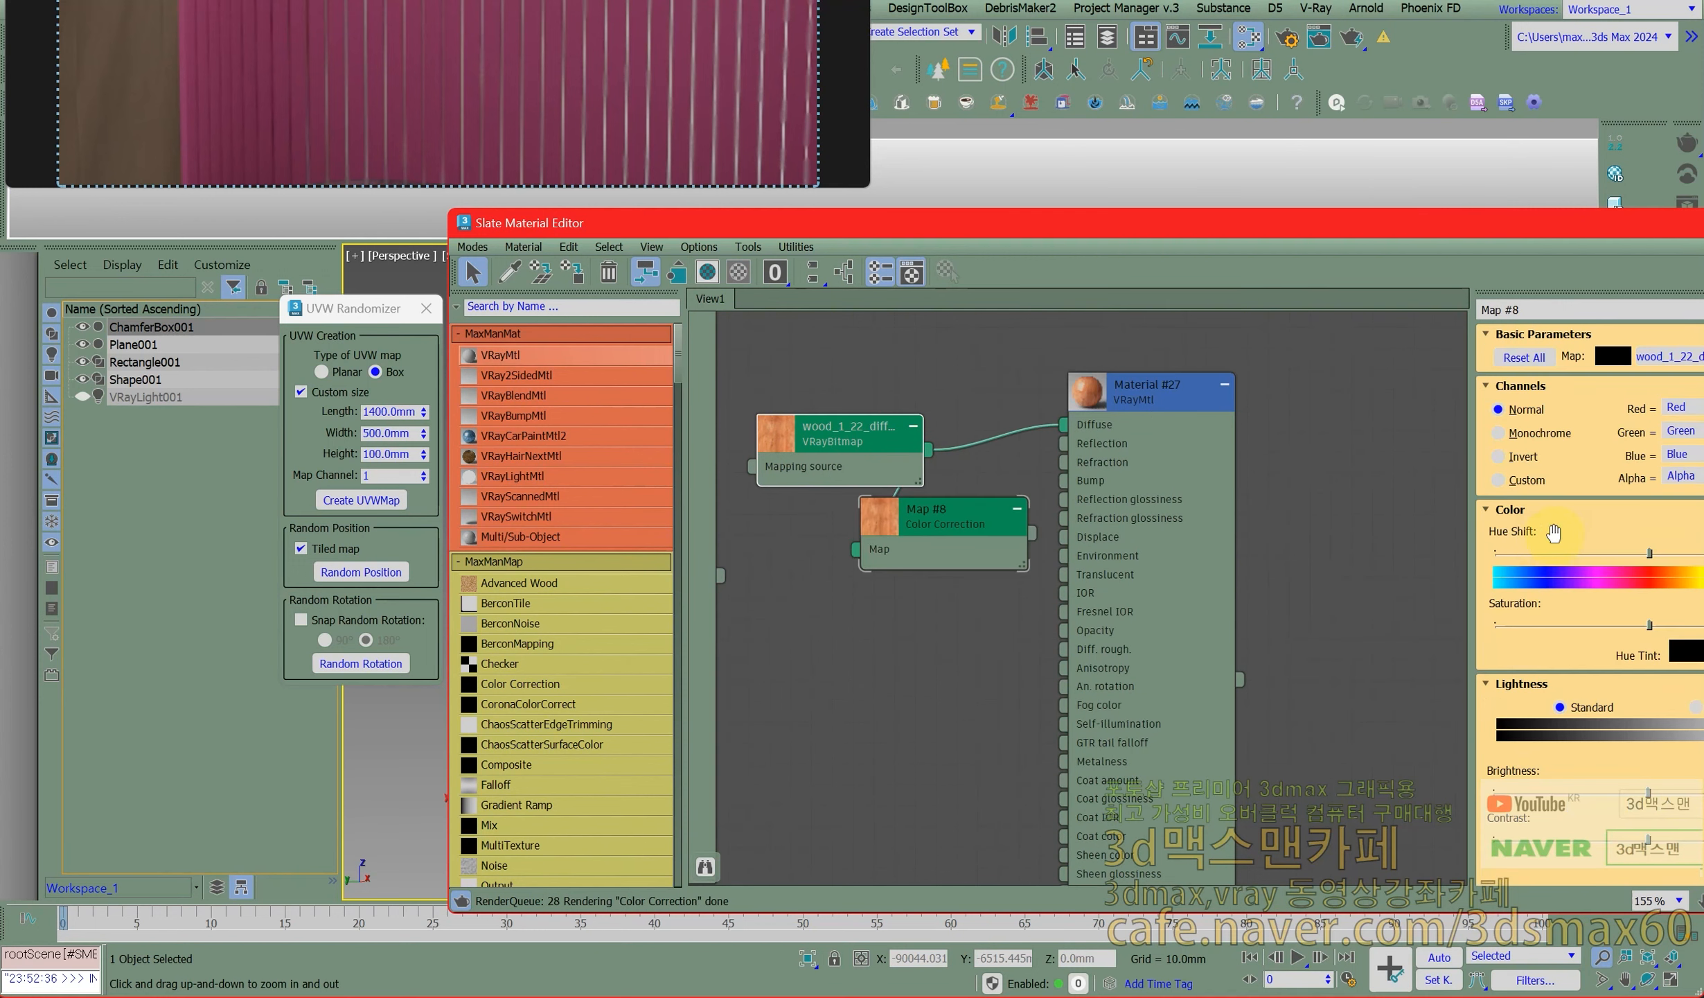
left_click(1518, 434)
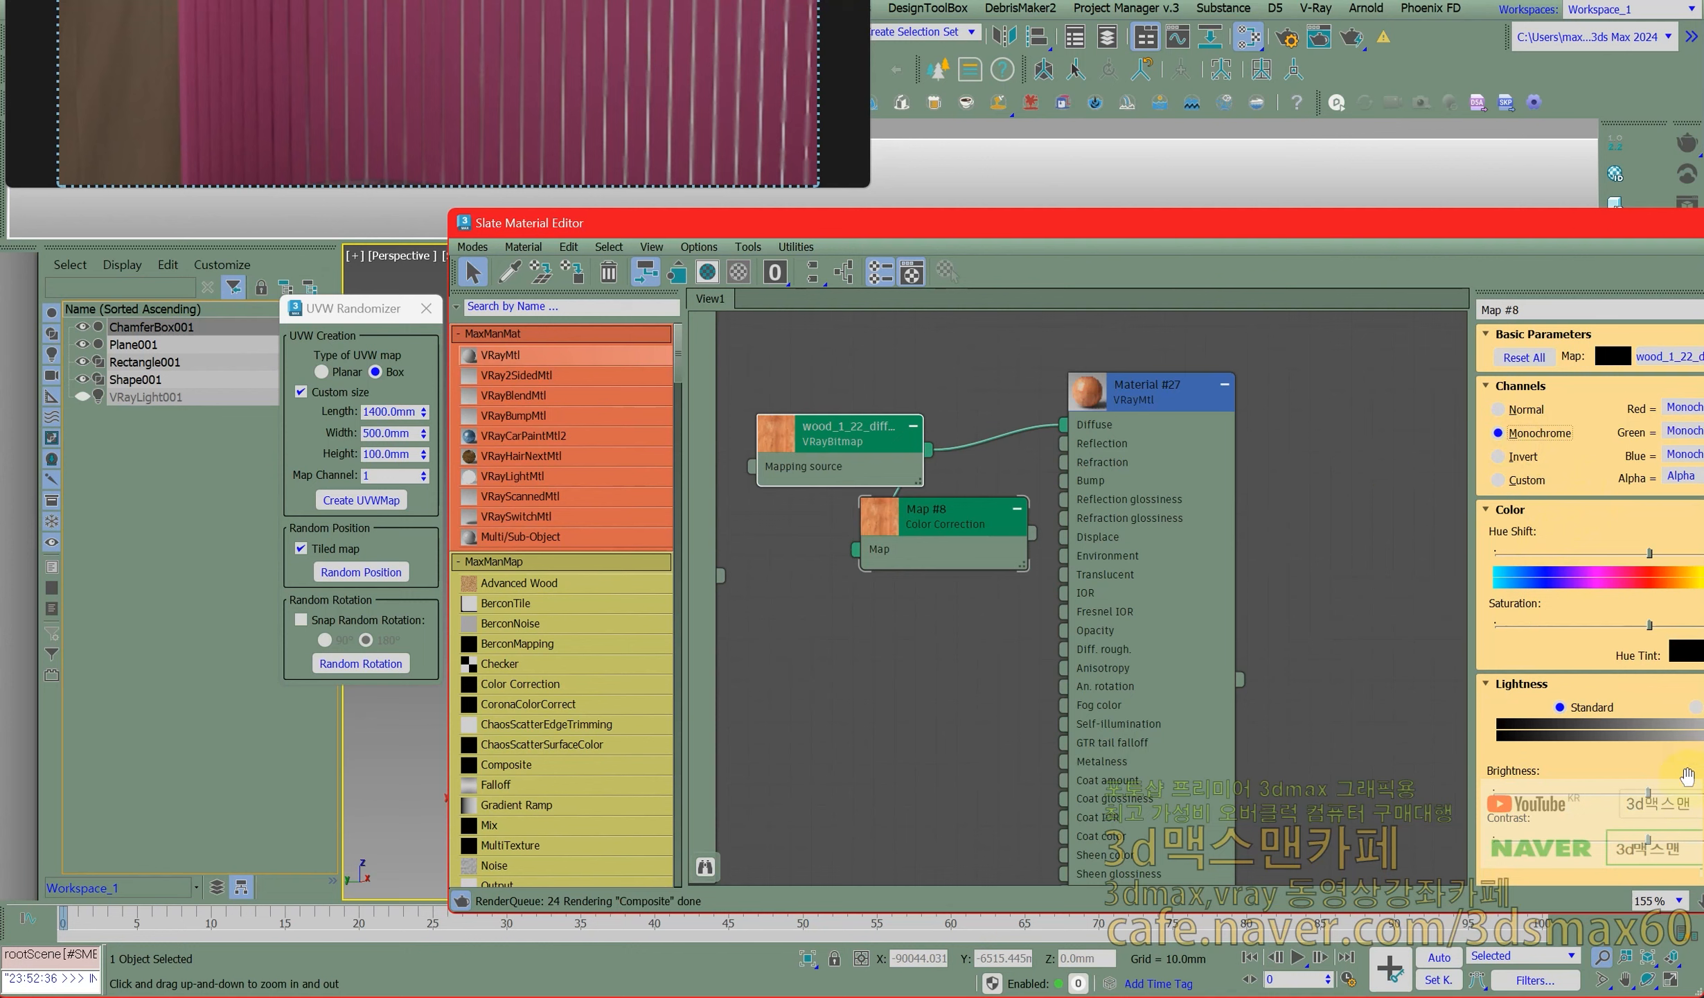
left_click_drag(1032, 532, 1065, 499)
right_click(1160, 395)
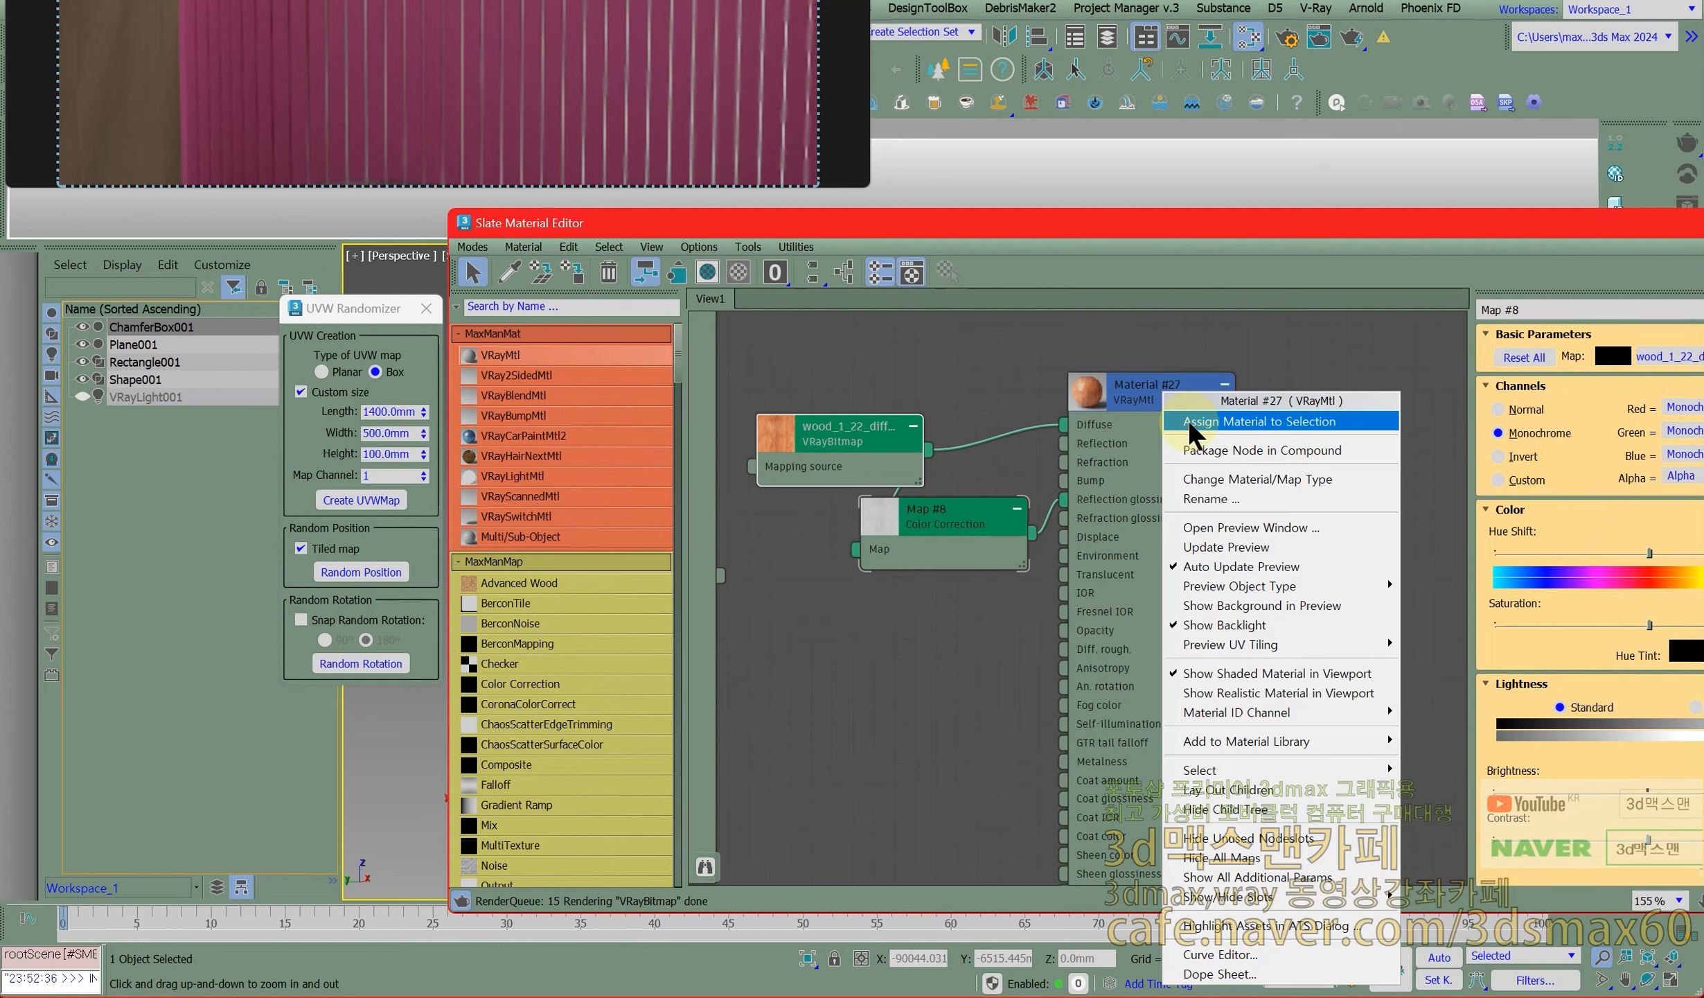
left_click(1601, 625)
left_click(1587, 626)
left_click_drag(1564, 627, 1645, 627)
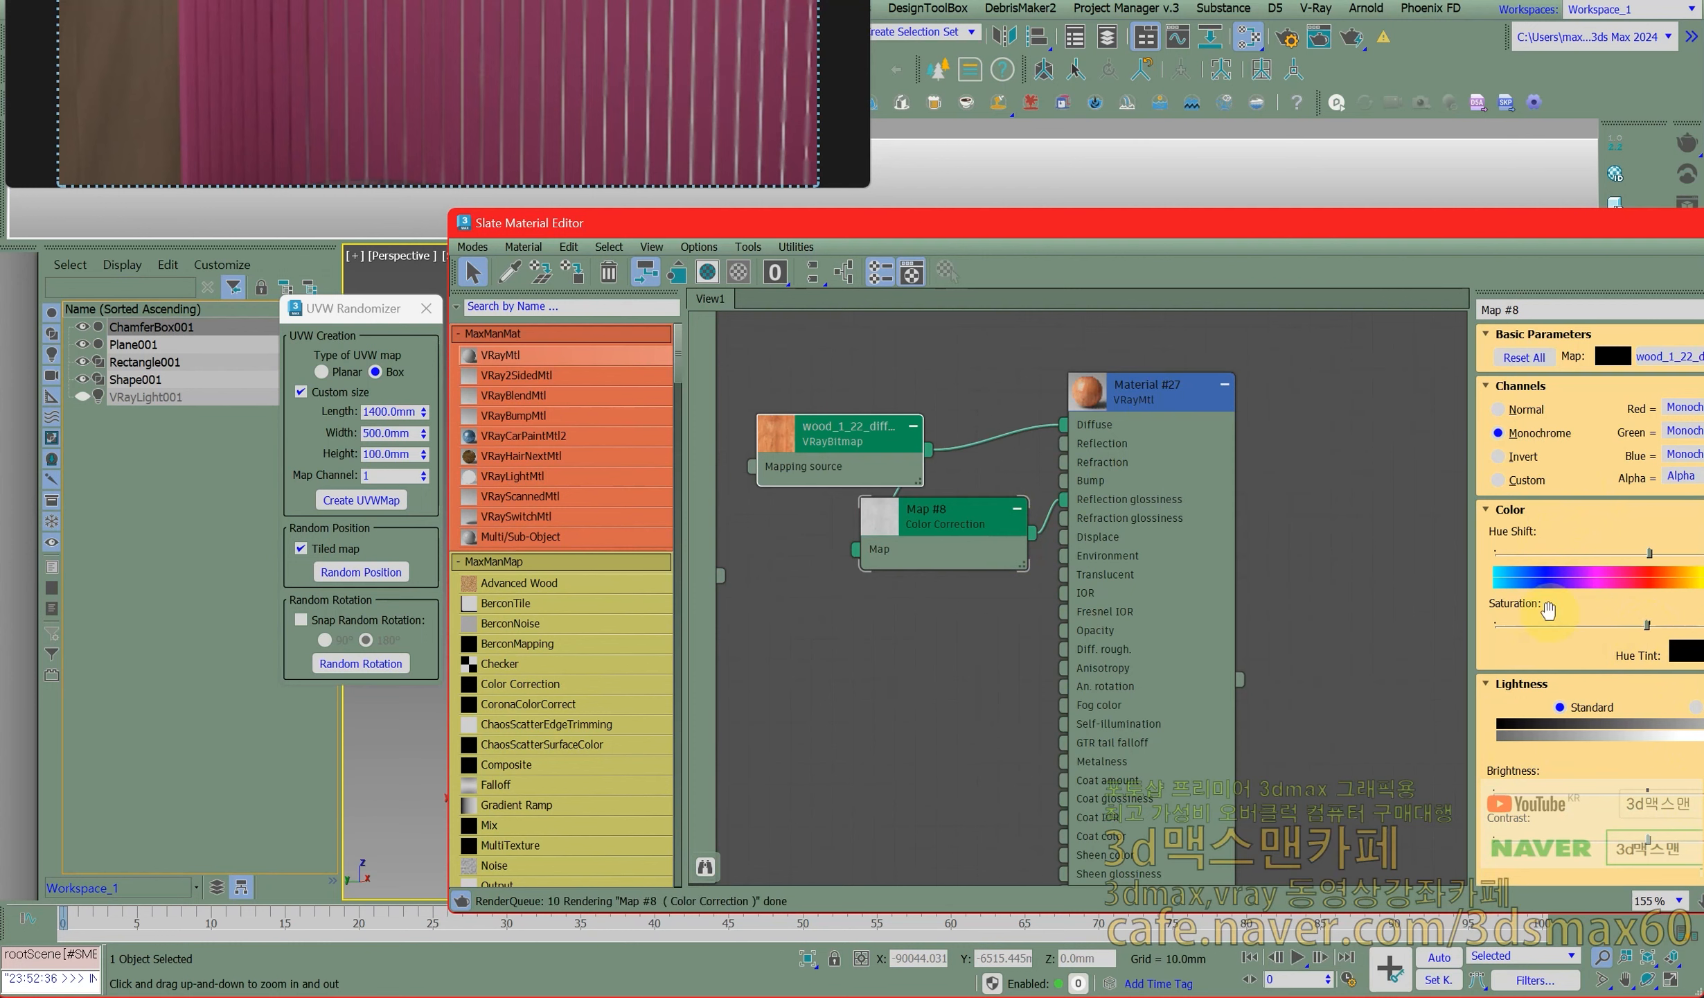
Insert a second Color Correction between the wood bitmap and Diffuse, and set its saturation to about -34.8.
left_click_drag(871, 448, 788, 426)
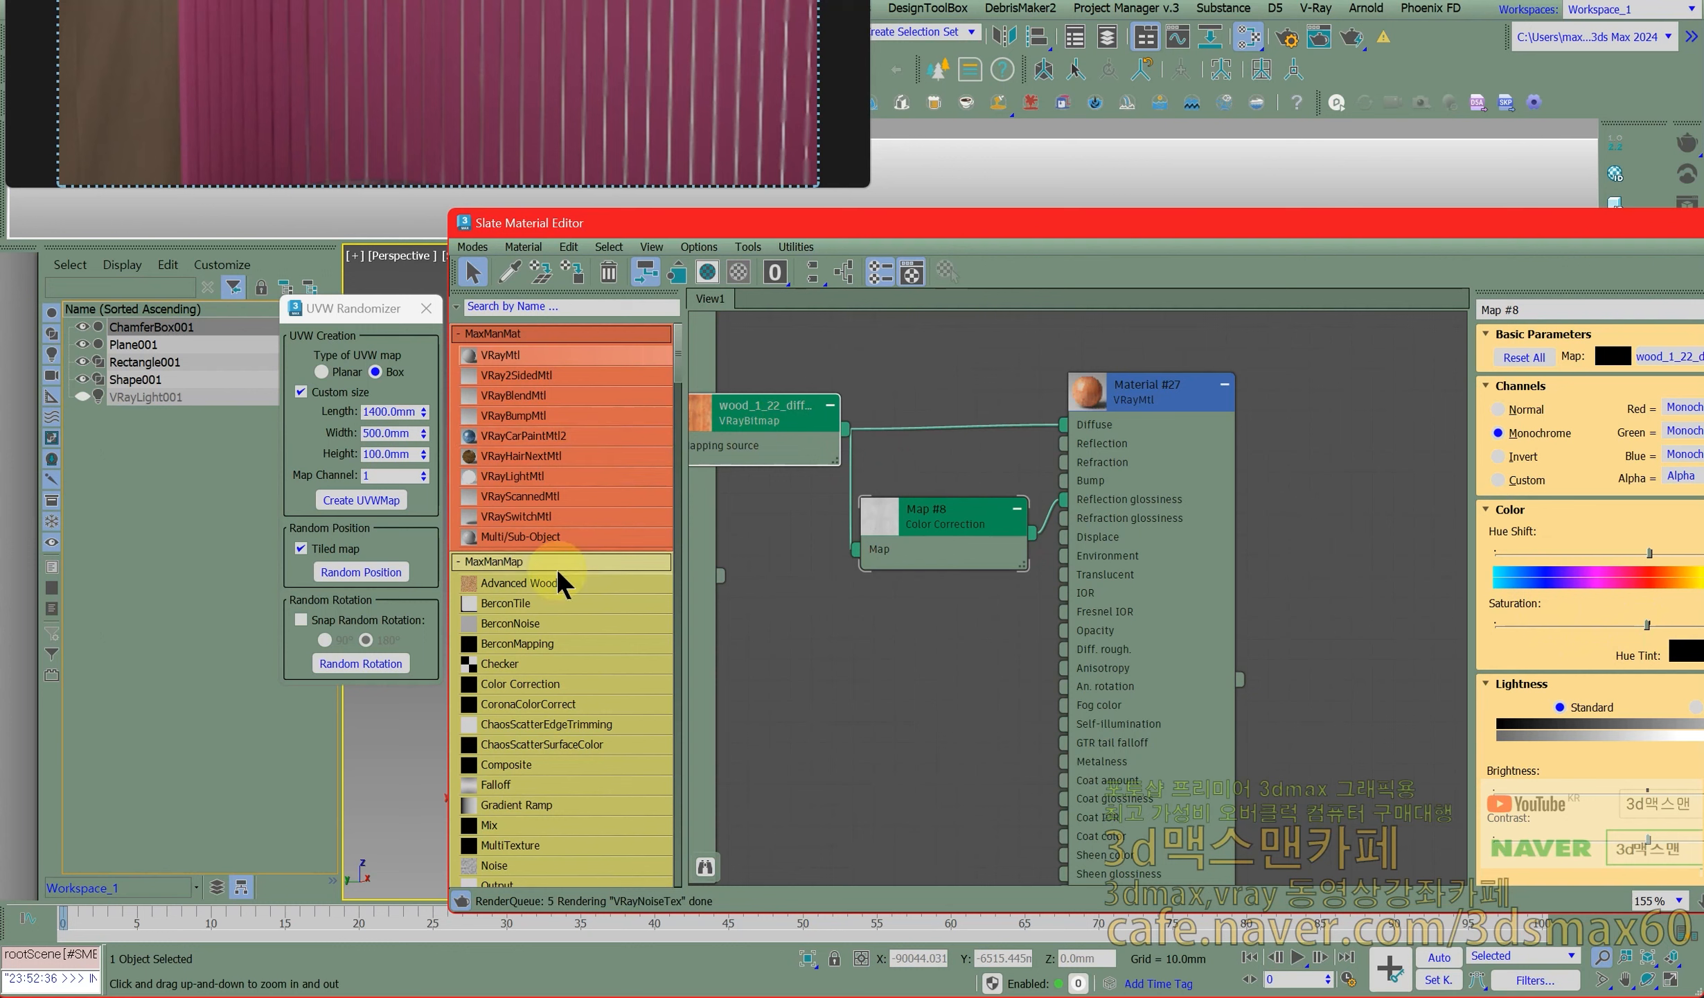
left_click_drag(598, 681, 967, 427)
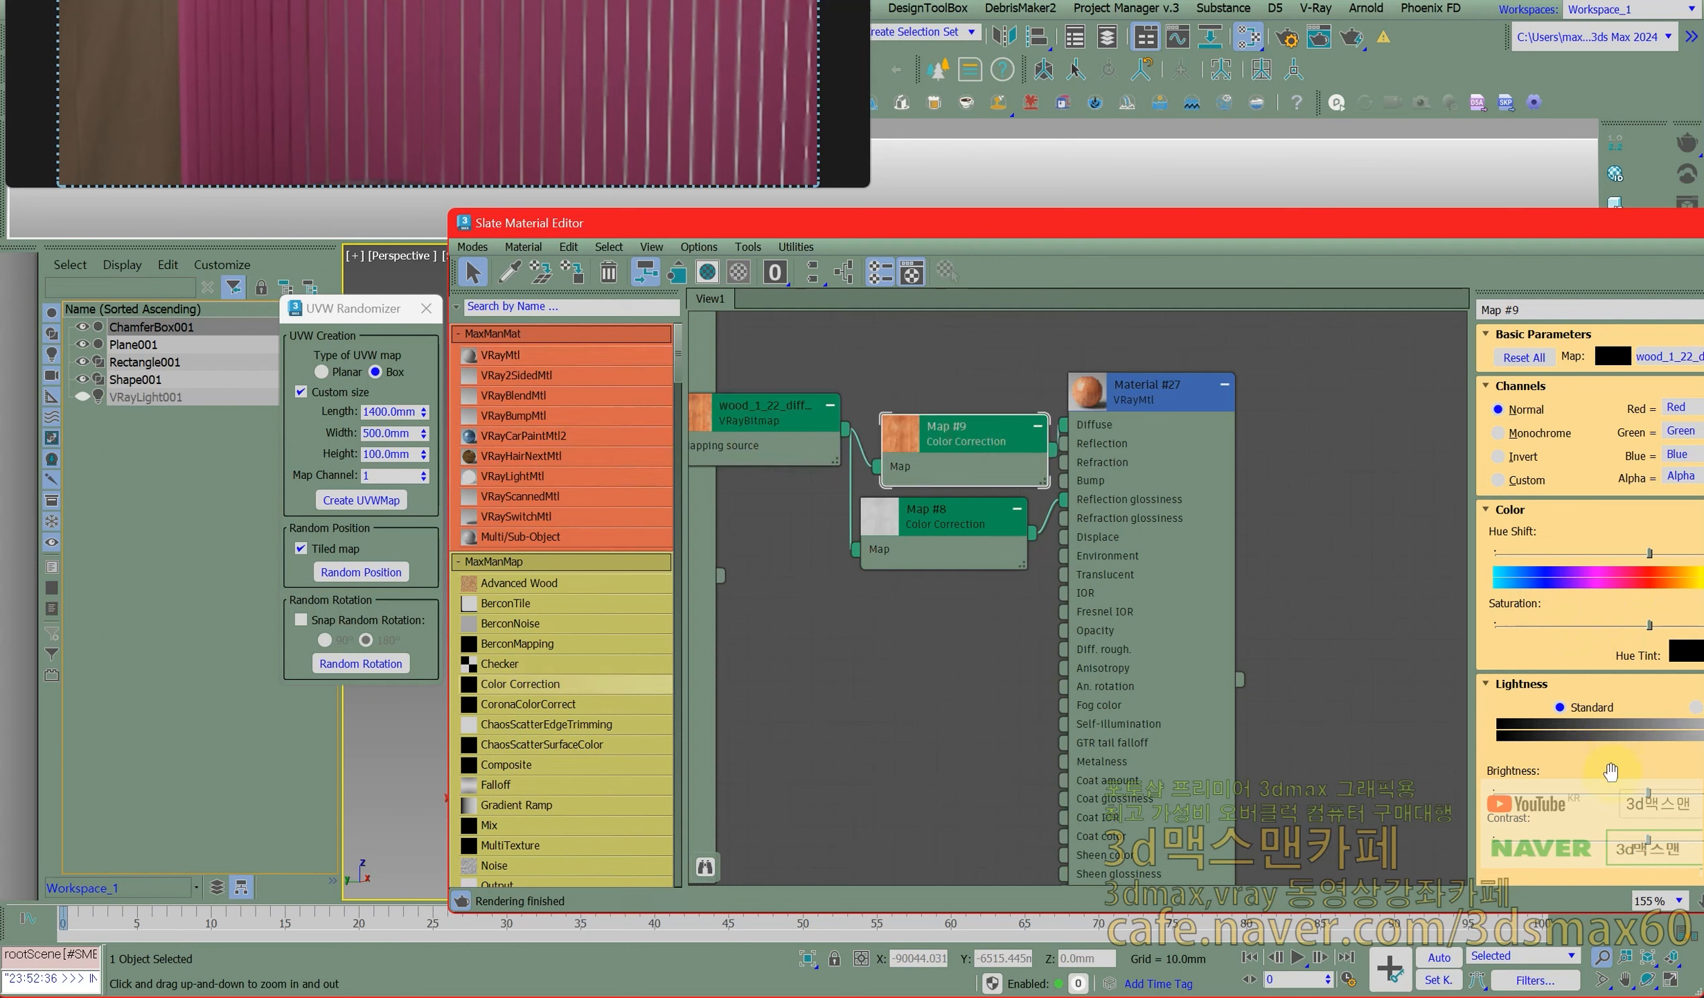
left_click_drag(1650, 625, 1610, 625)
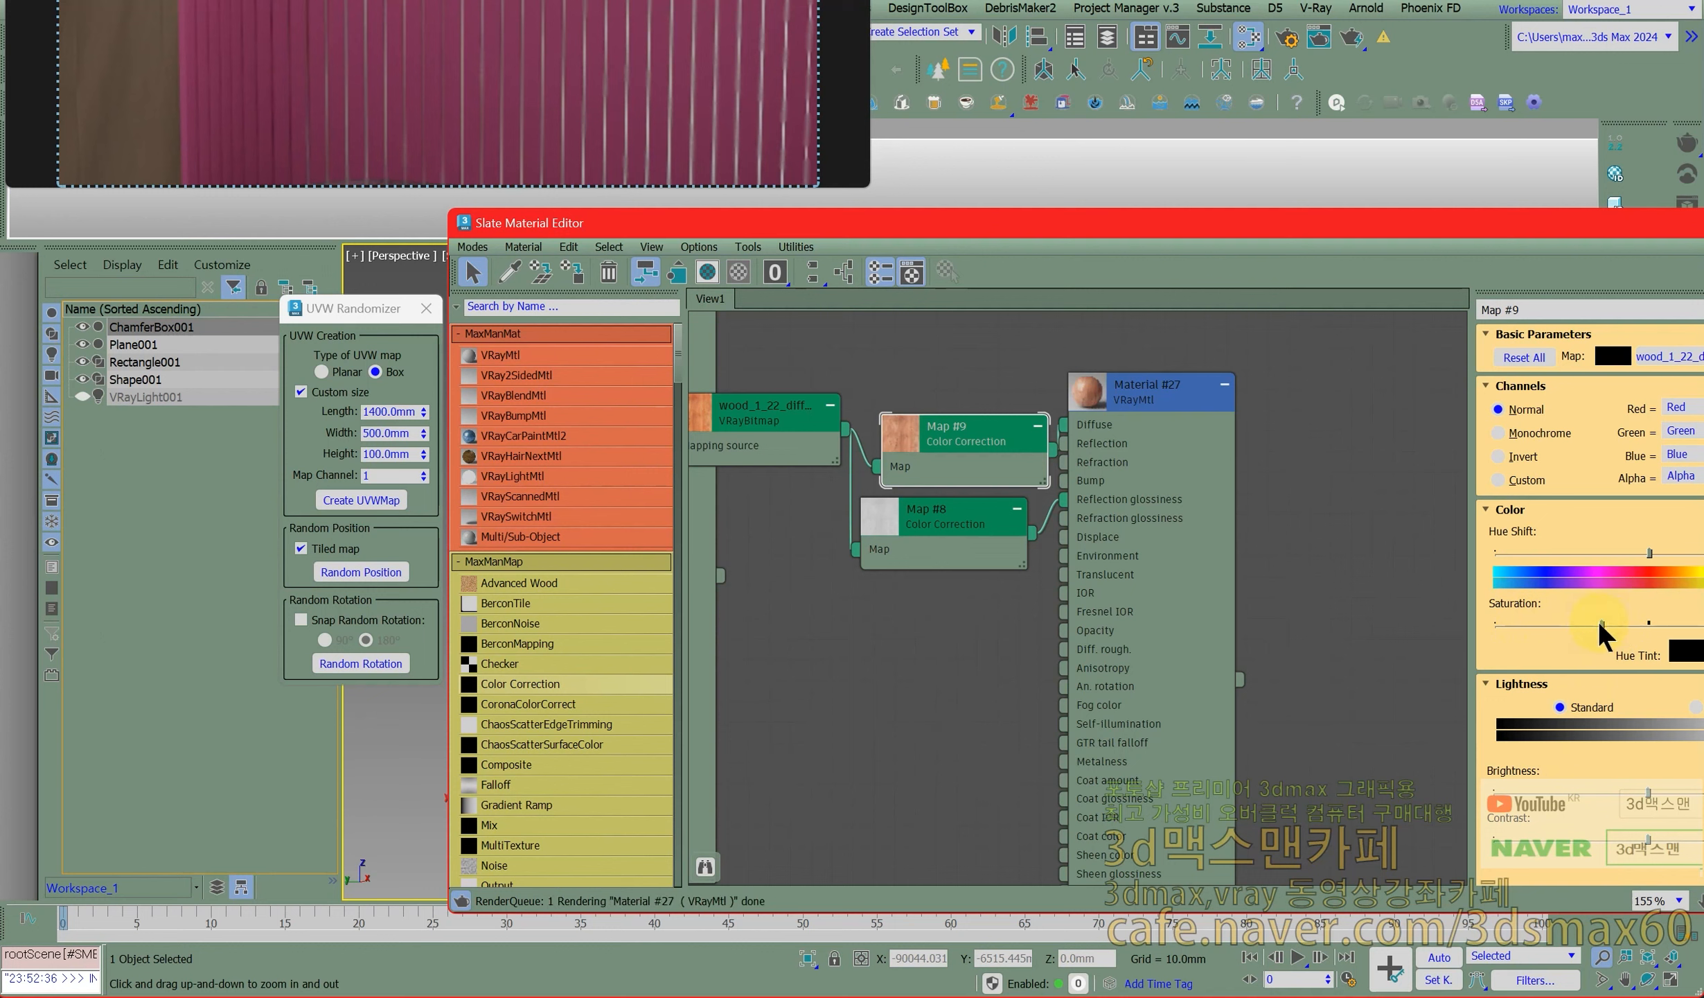
left_click_drag(1595, 623, 1589, 622)
left_click_drag(1034, 426, 971, 405)
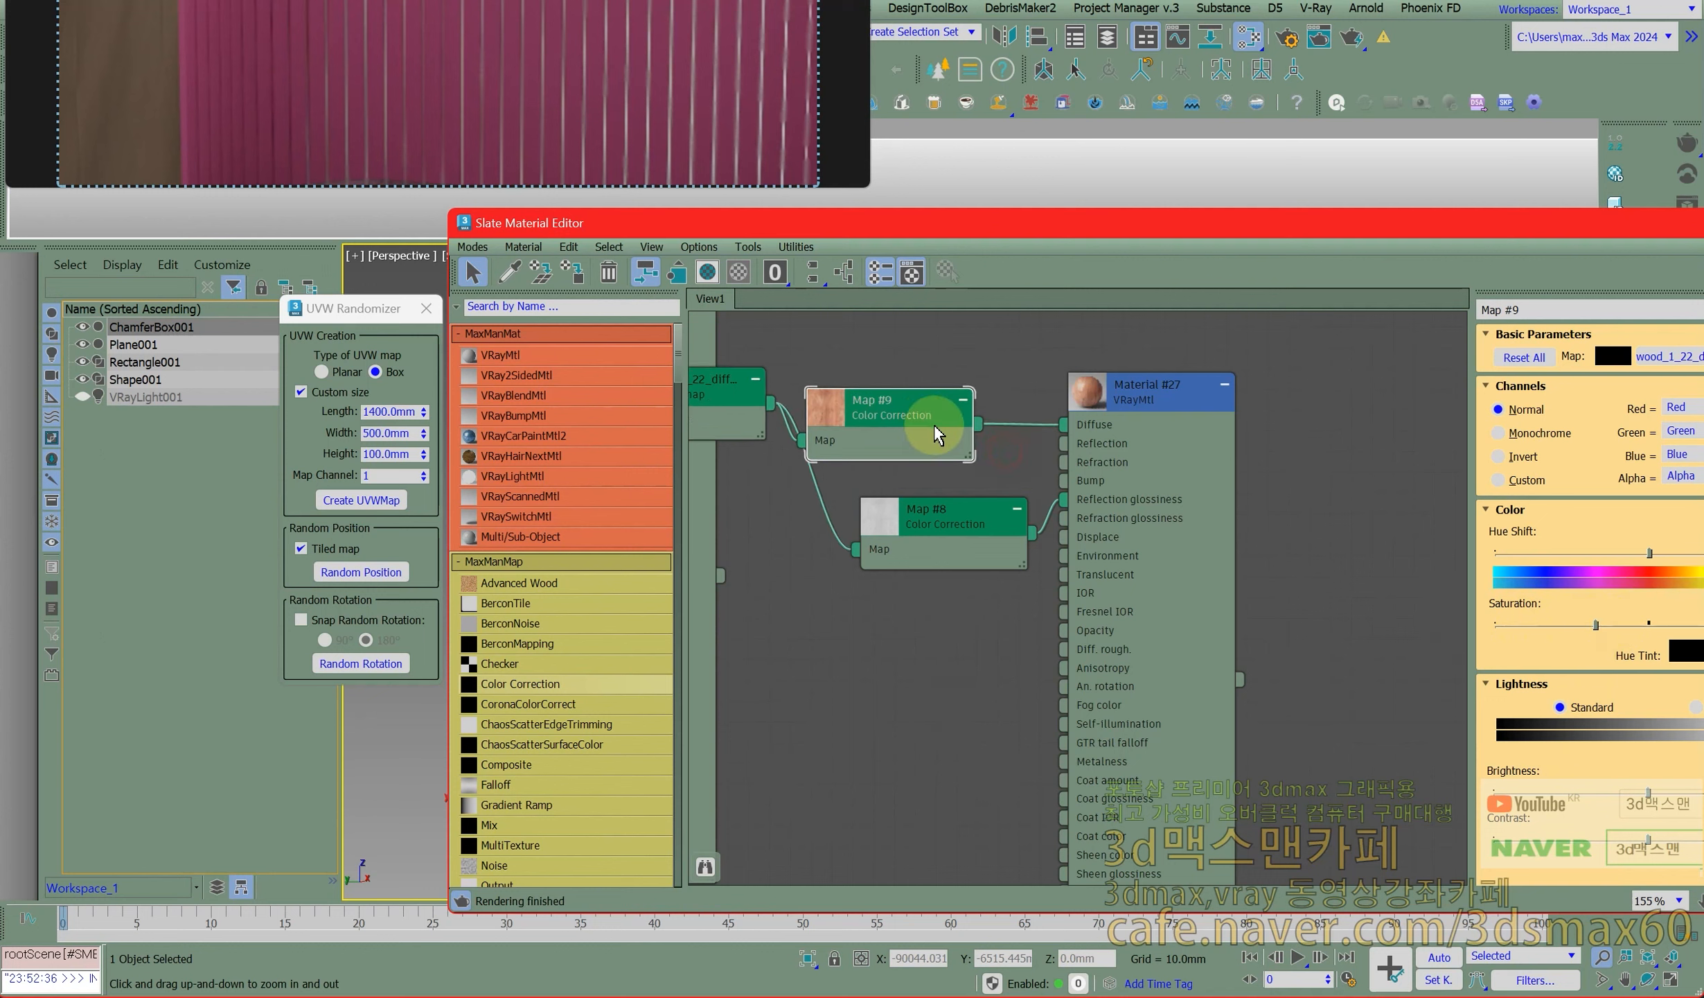
Assign the wood VRayMtl material to the selected slat wall.
left_click_drag(1072, 227, 904, 543)
right_click(981, 673)
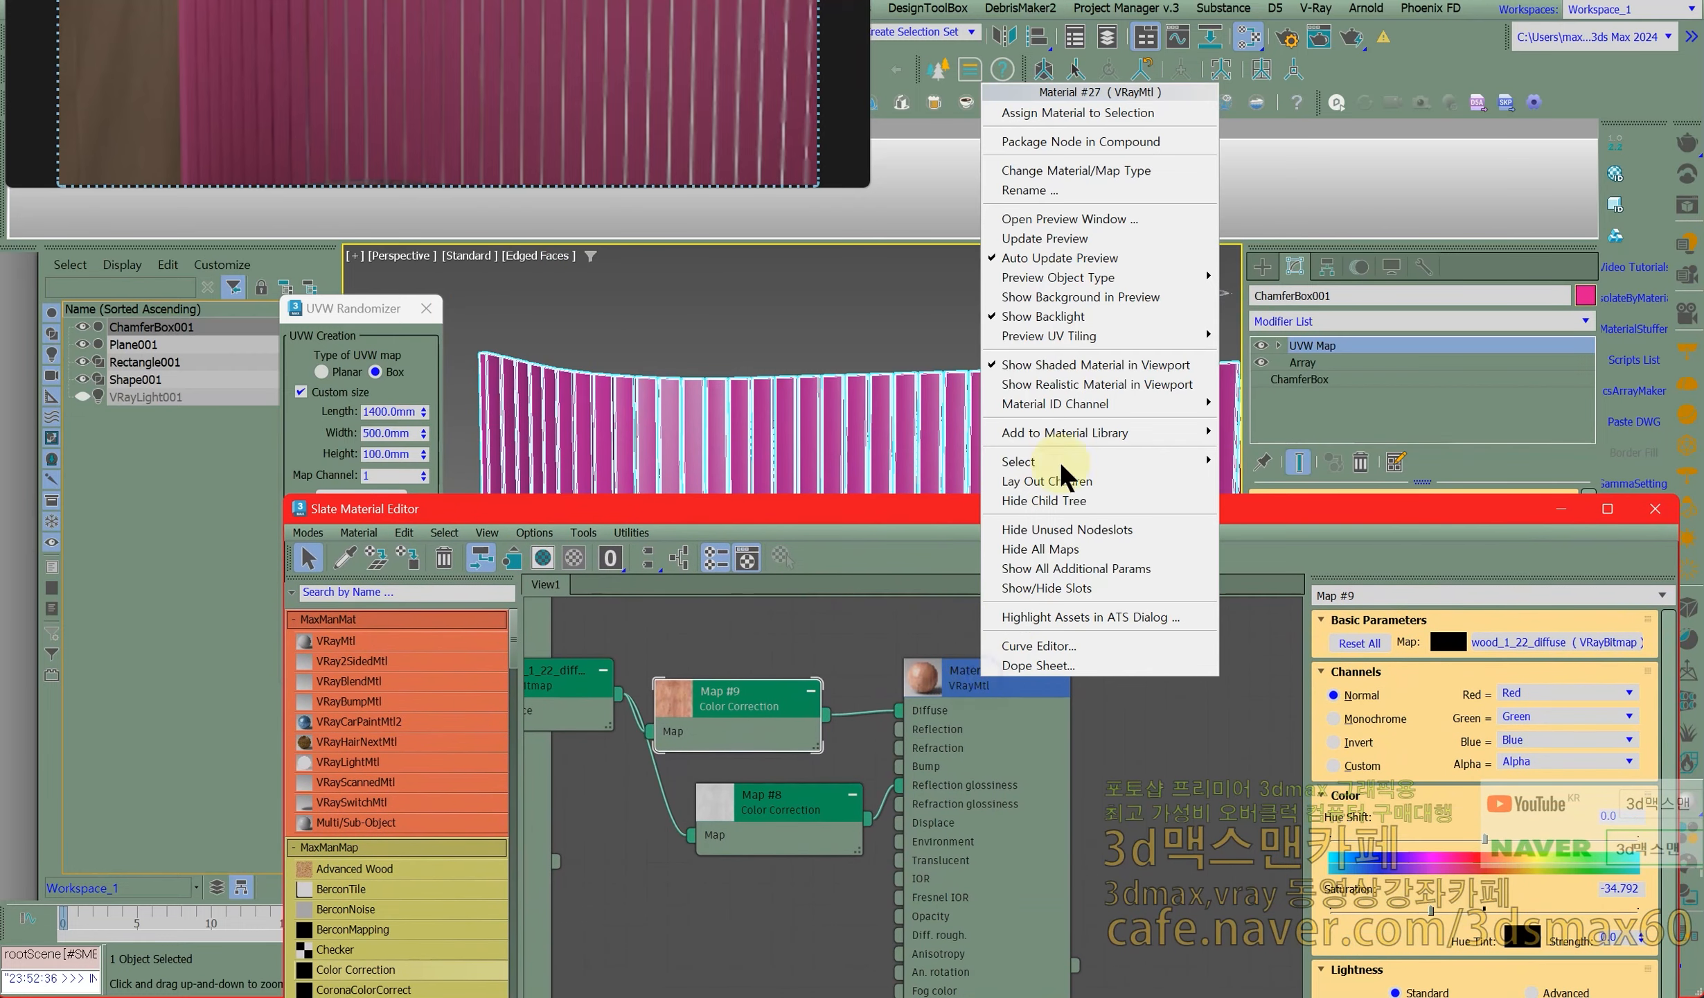
left_click(1082, 113)
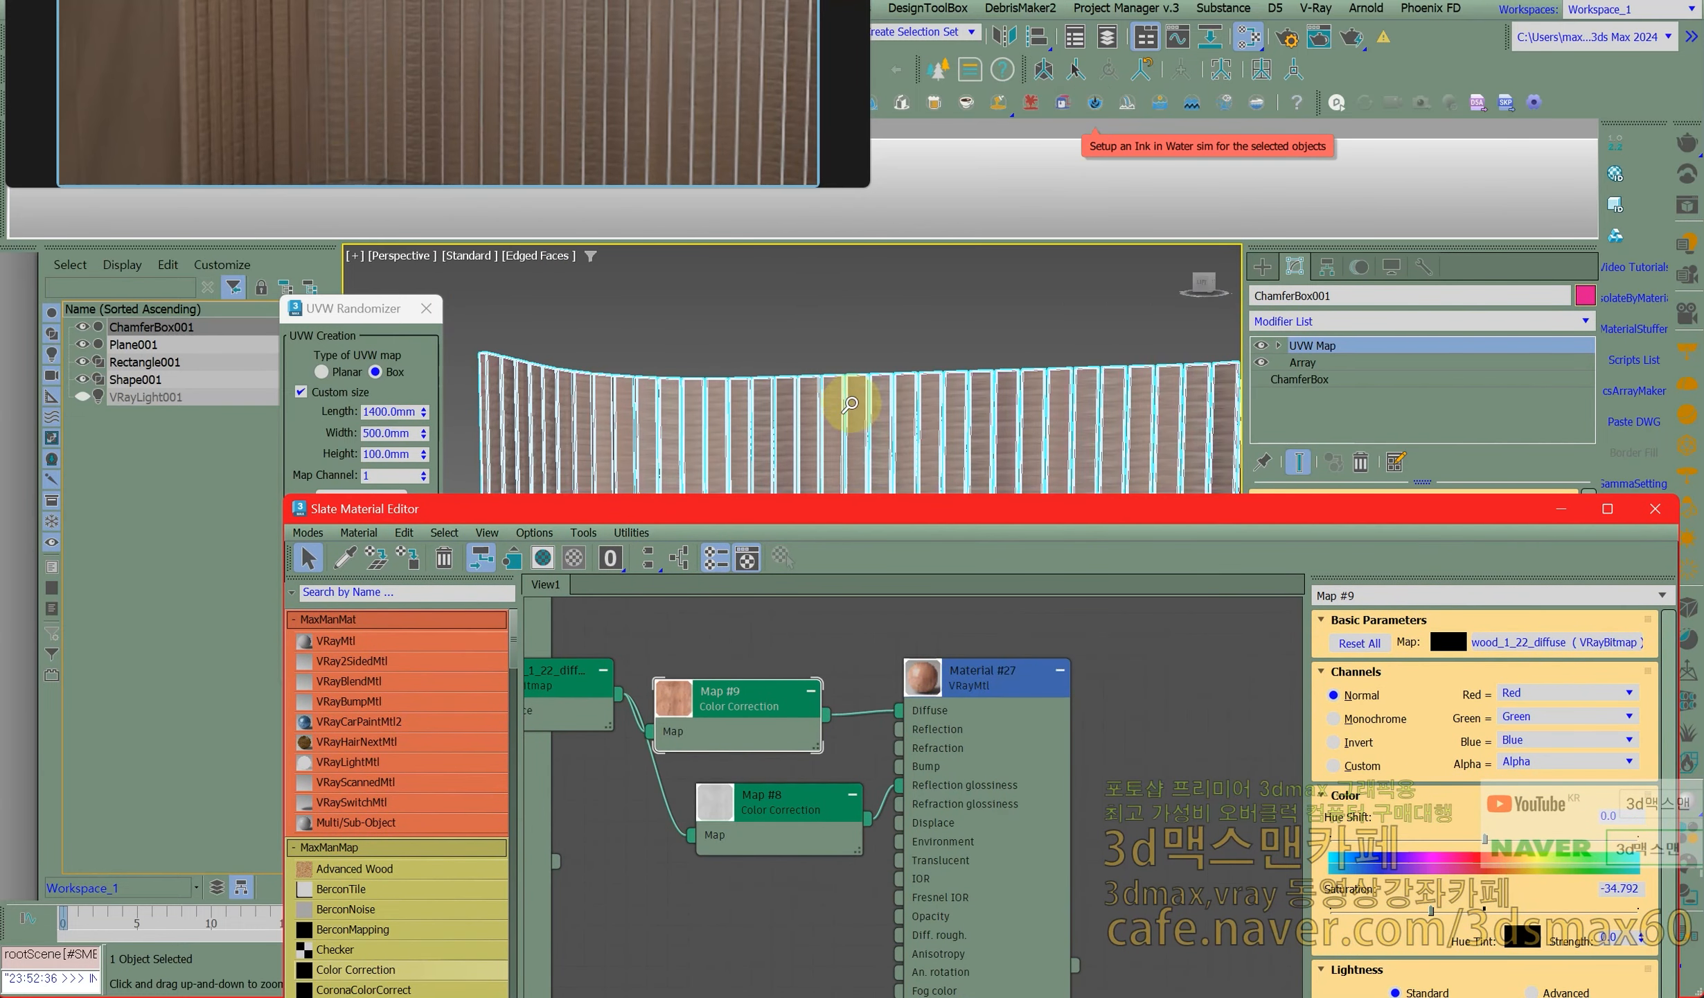
left_click_drag(881, 508, 1209, 246)
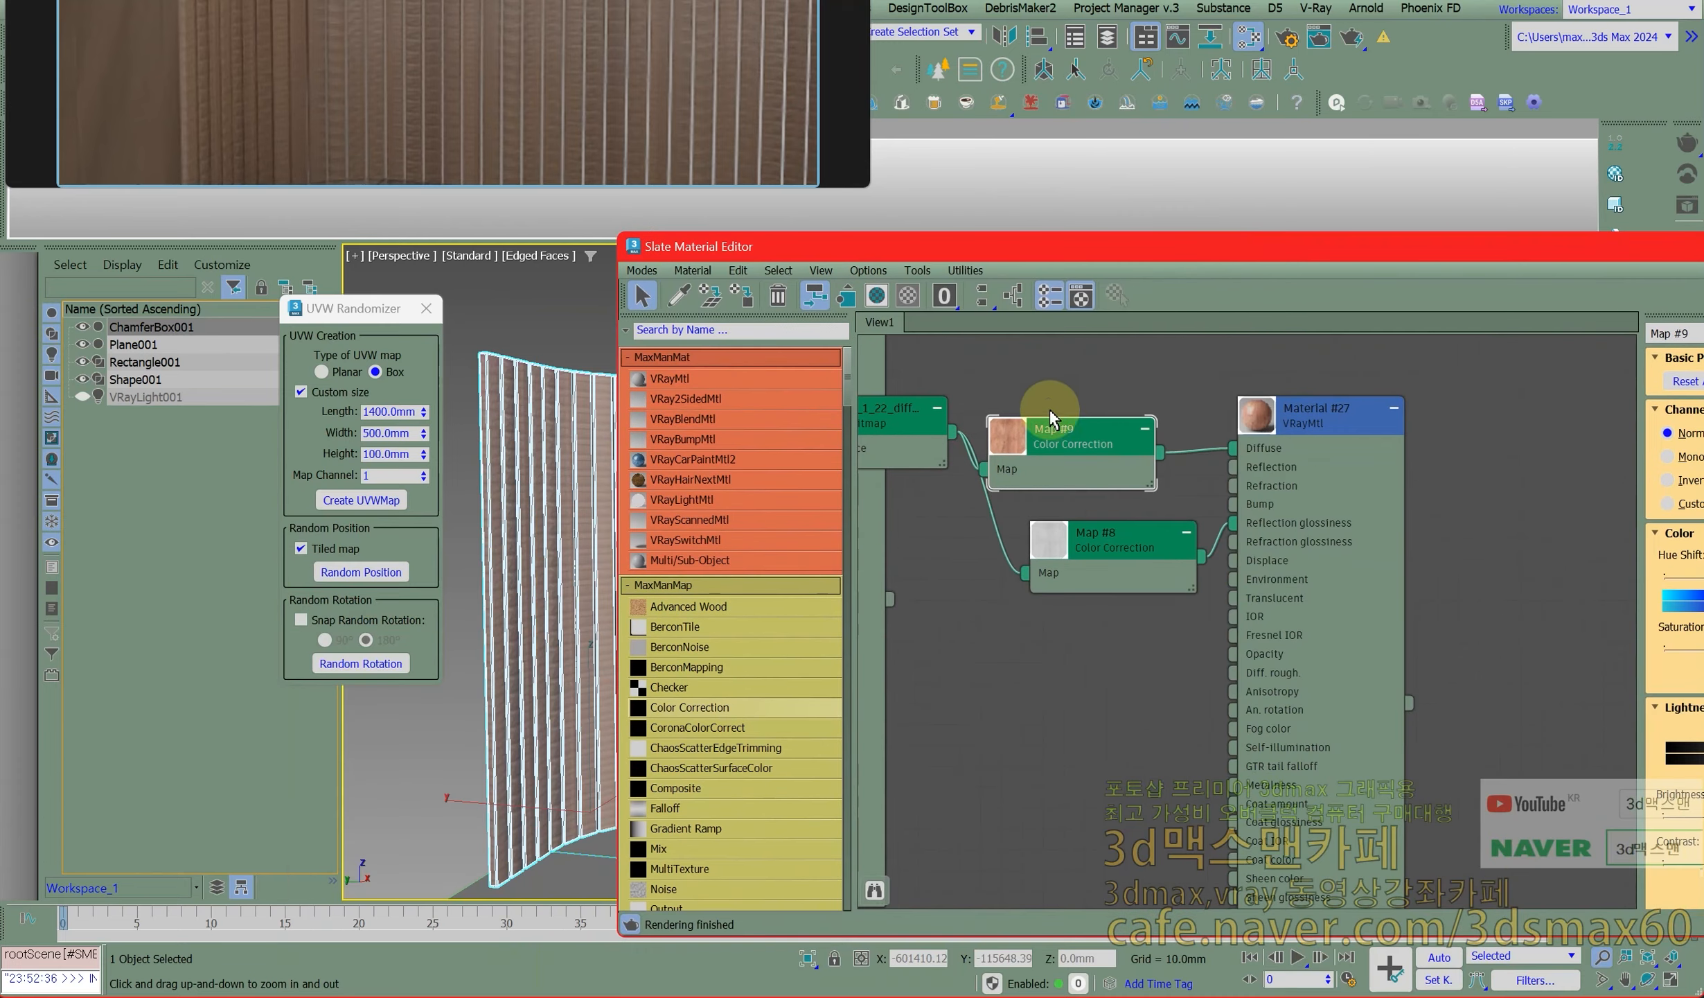
Try rotating the wood bitmap by setting its W angle to 90 in the coordinates.
middle_click_drag(1049, 408, 1194, 422)
left_click(1048, 473)
double_click(1048, 473)
left_click_drag(1502, 249, 901, 202)
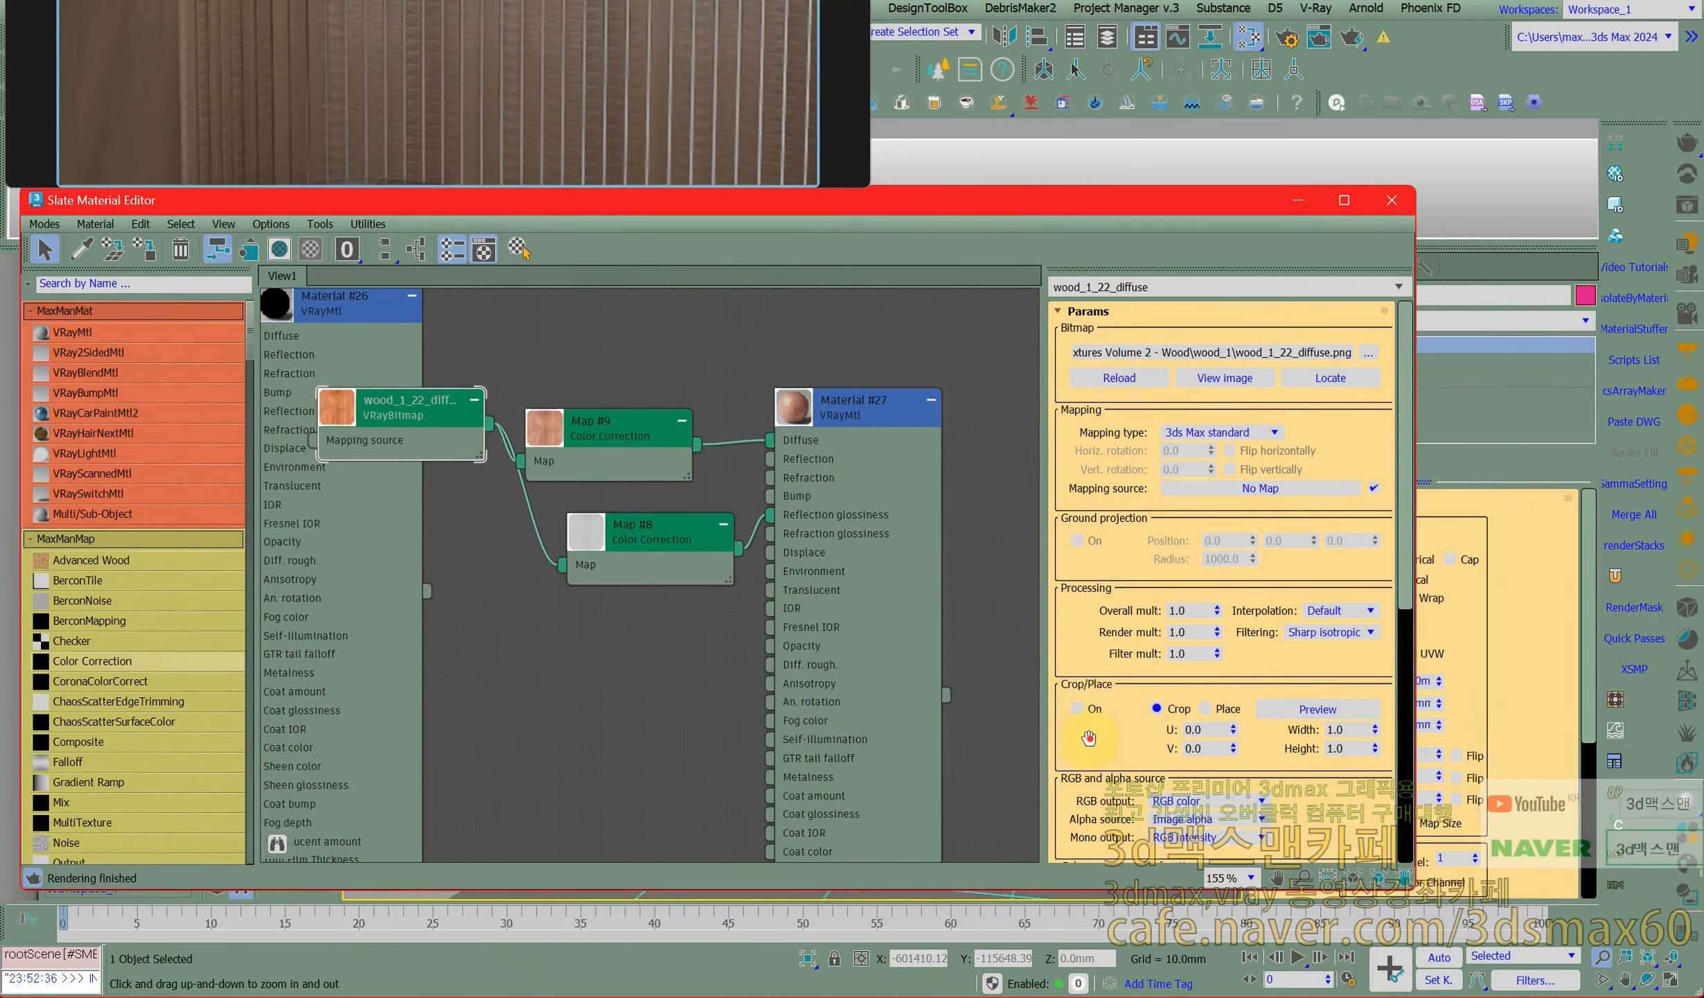
left_click_drag(1089, 738, 1135, 274)
left_click_drag(1344, 766, 1331, 771)
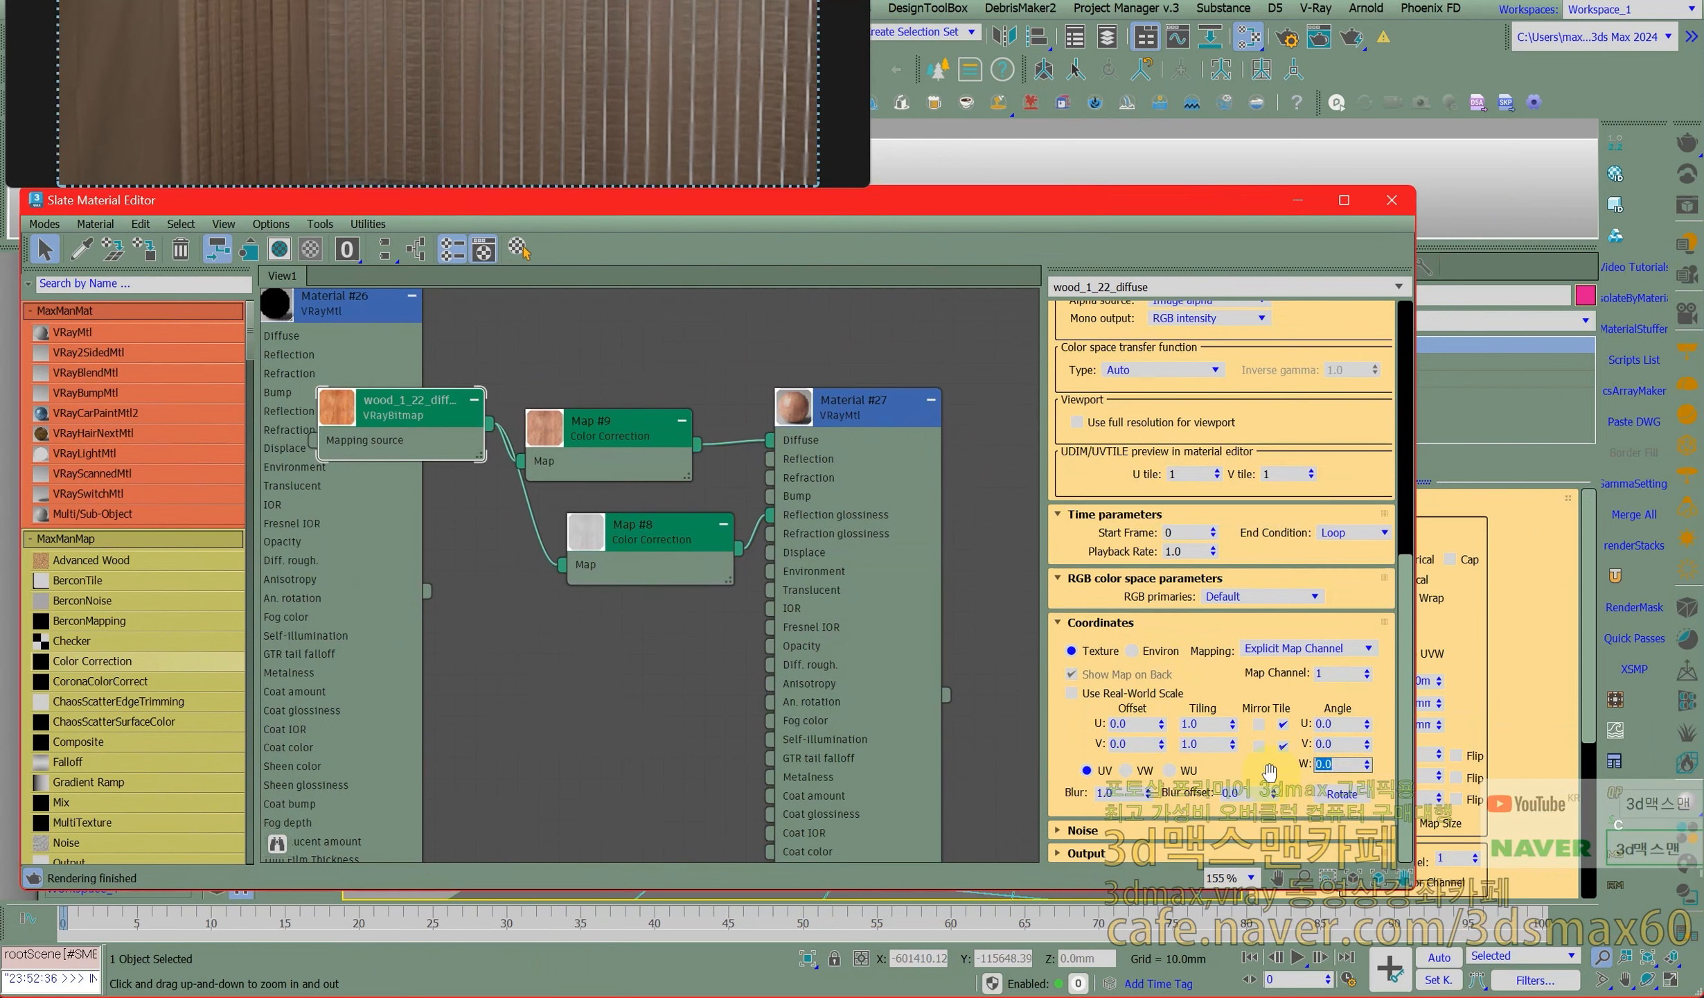
type("90")
key("Return")
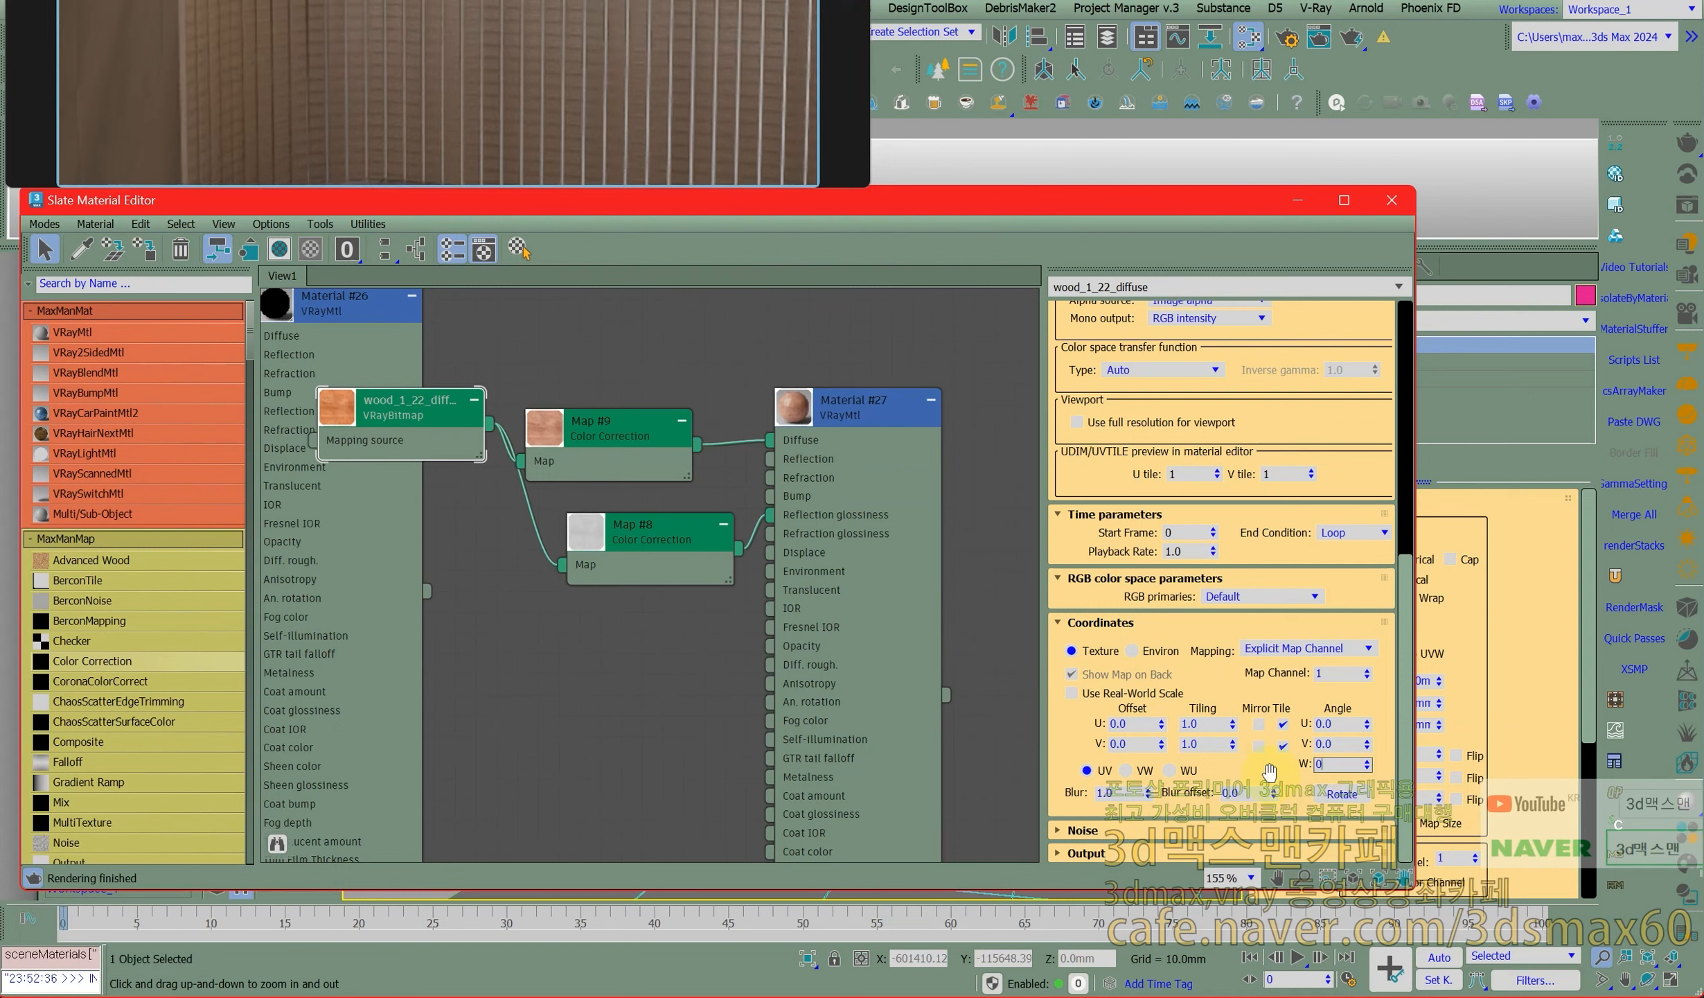
Reset the wood bitmap's W angle to 0.
type("0")
key("KP_Add")
key("Return")
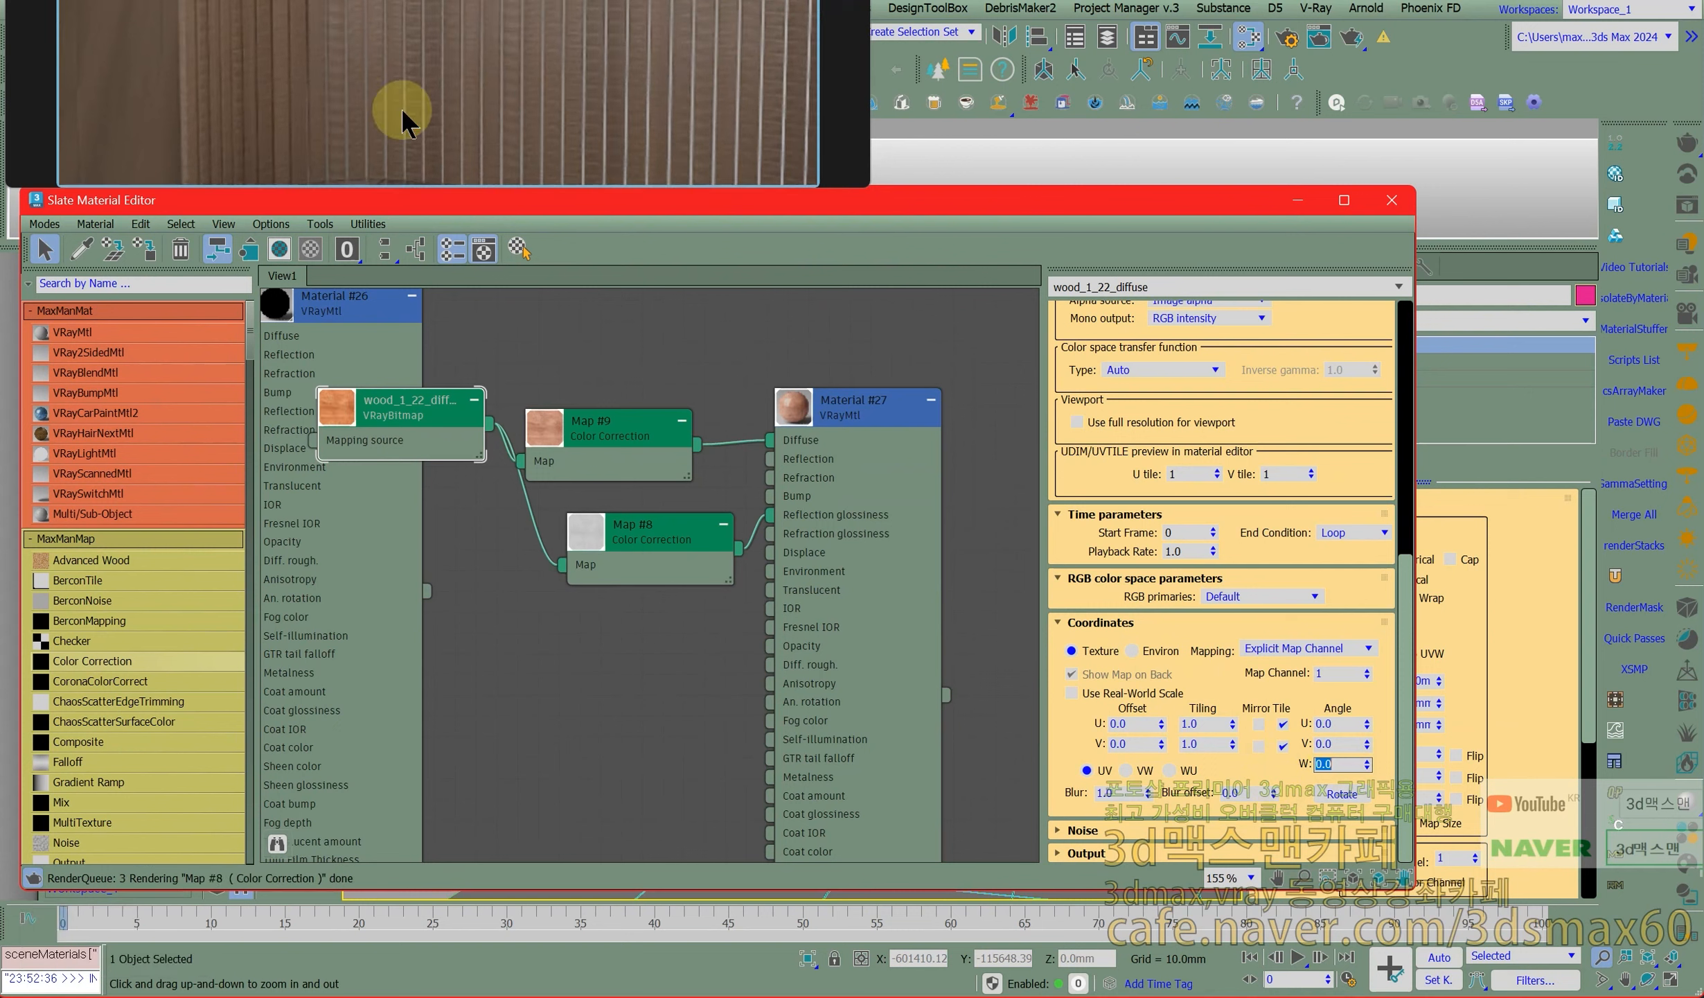
Move the material editor off the model and add a UVW Xform modifier to the slats above UVW Map.
left_click_drag(567, 204, 0, 181)
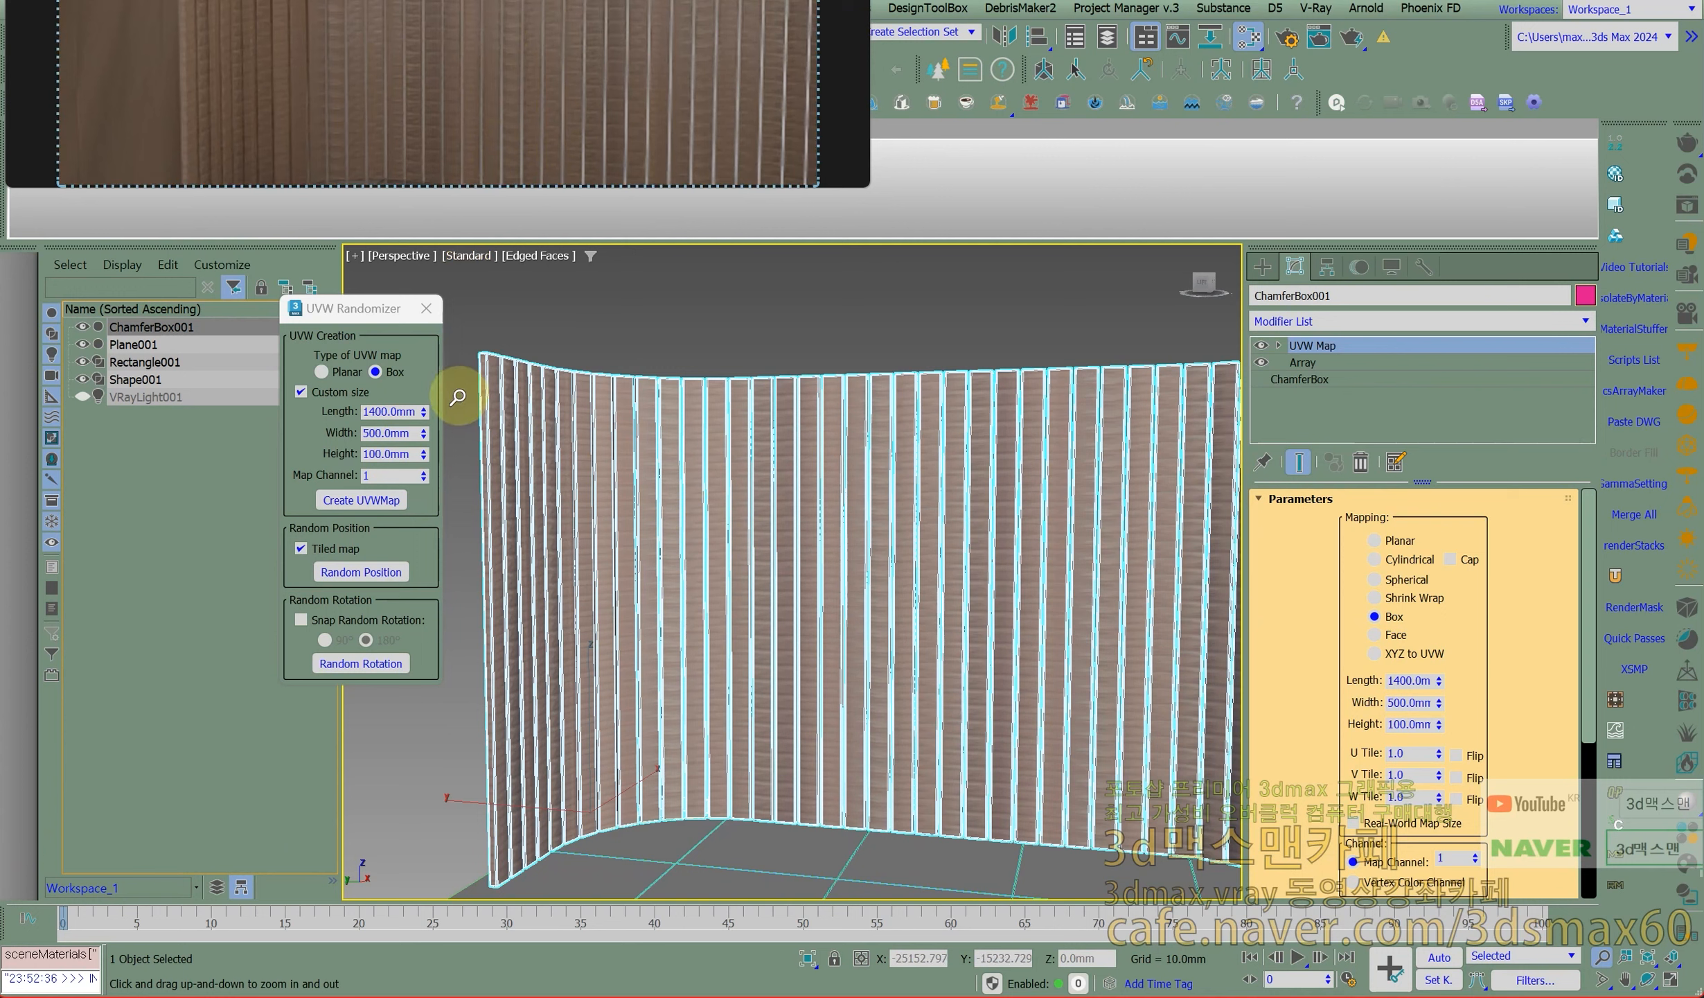
left_click(396, 453)
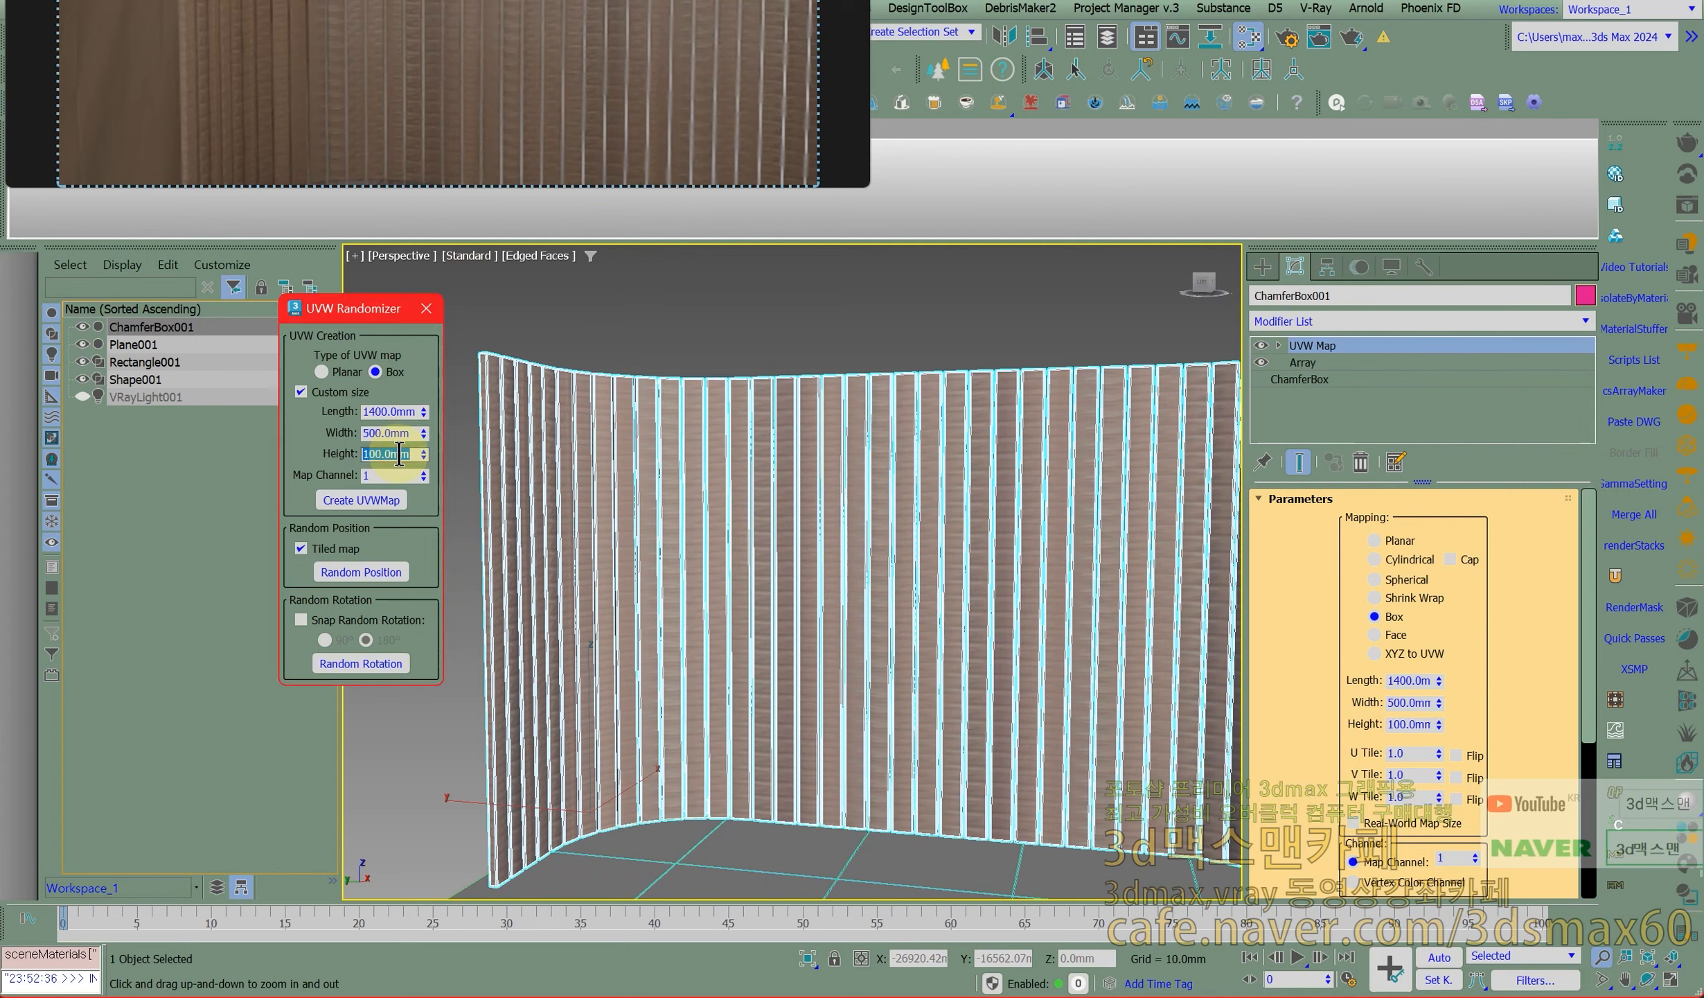
left_click(1059, 453)
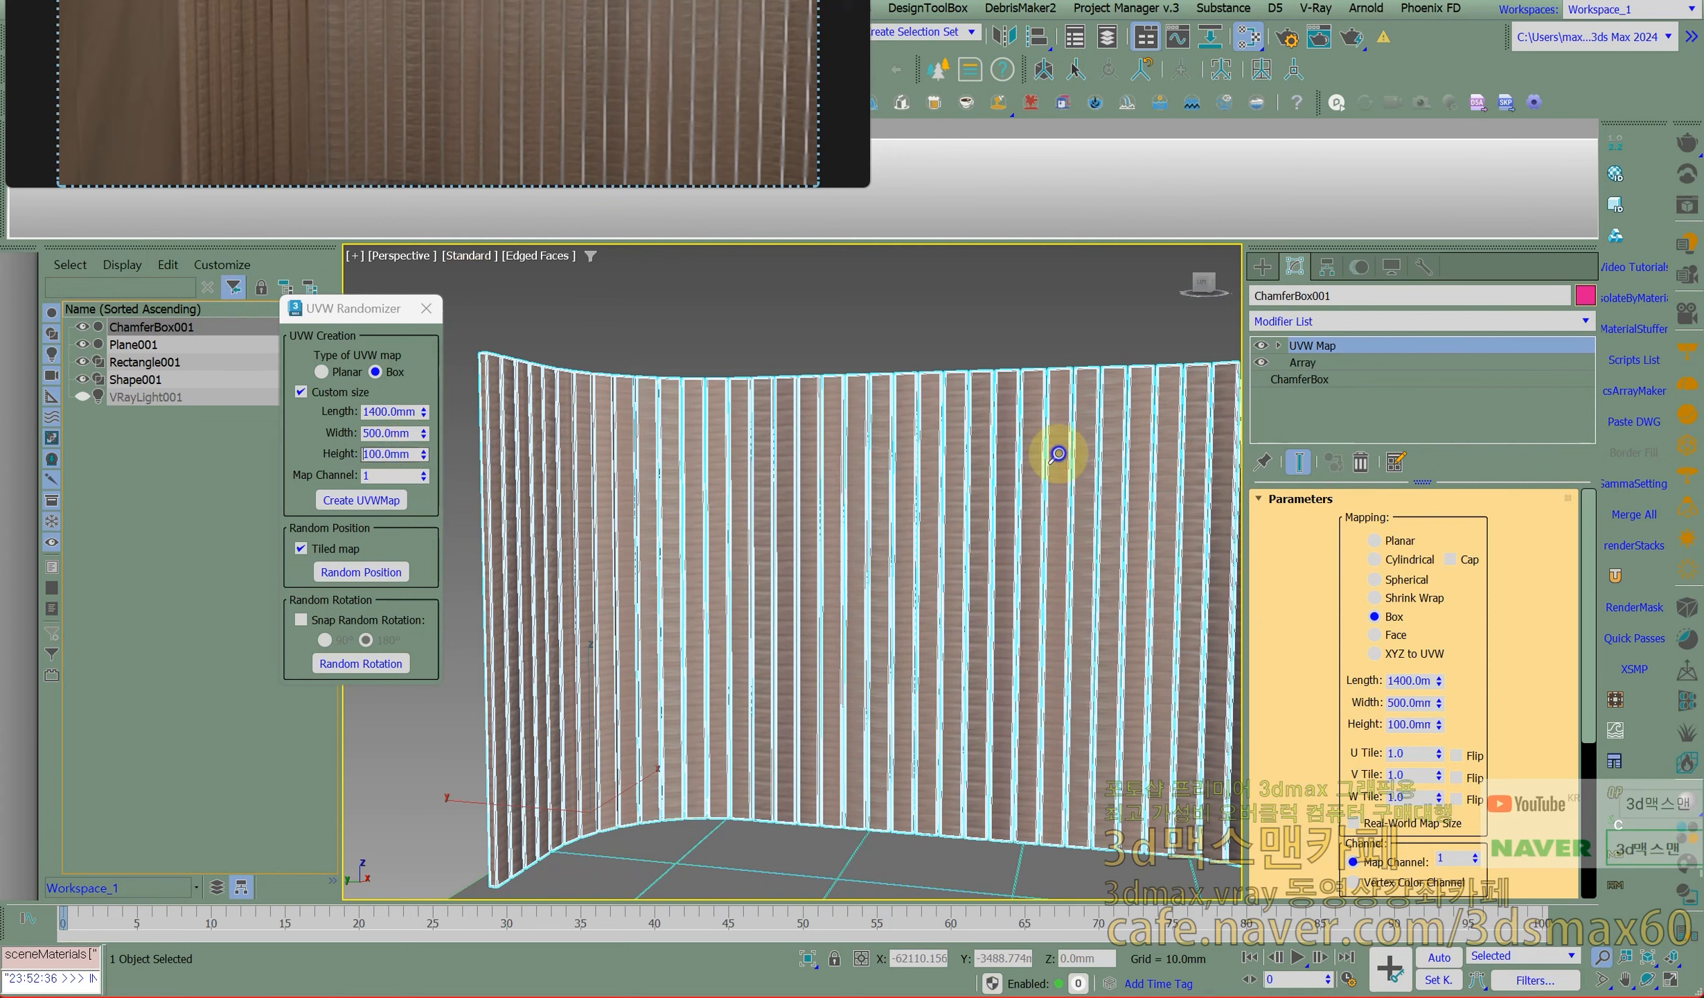
type("x")
type("uv")
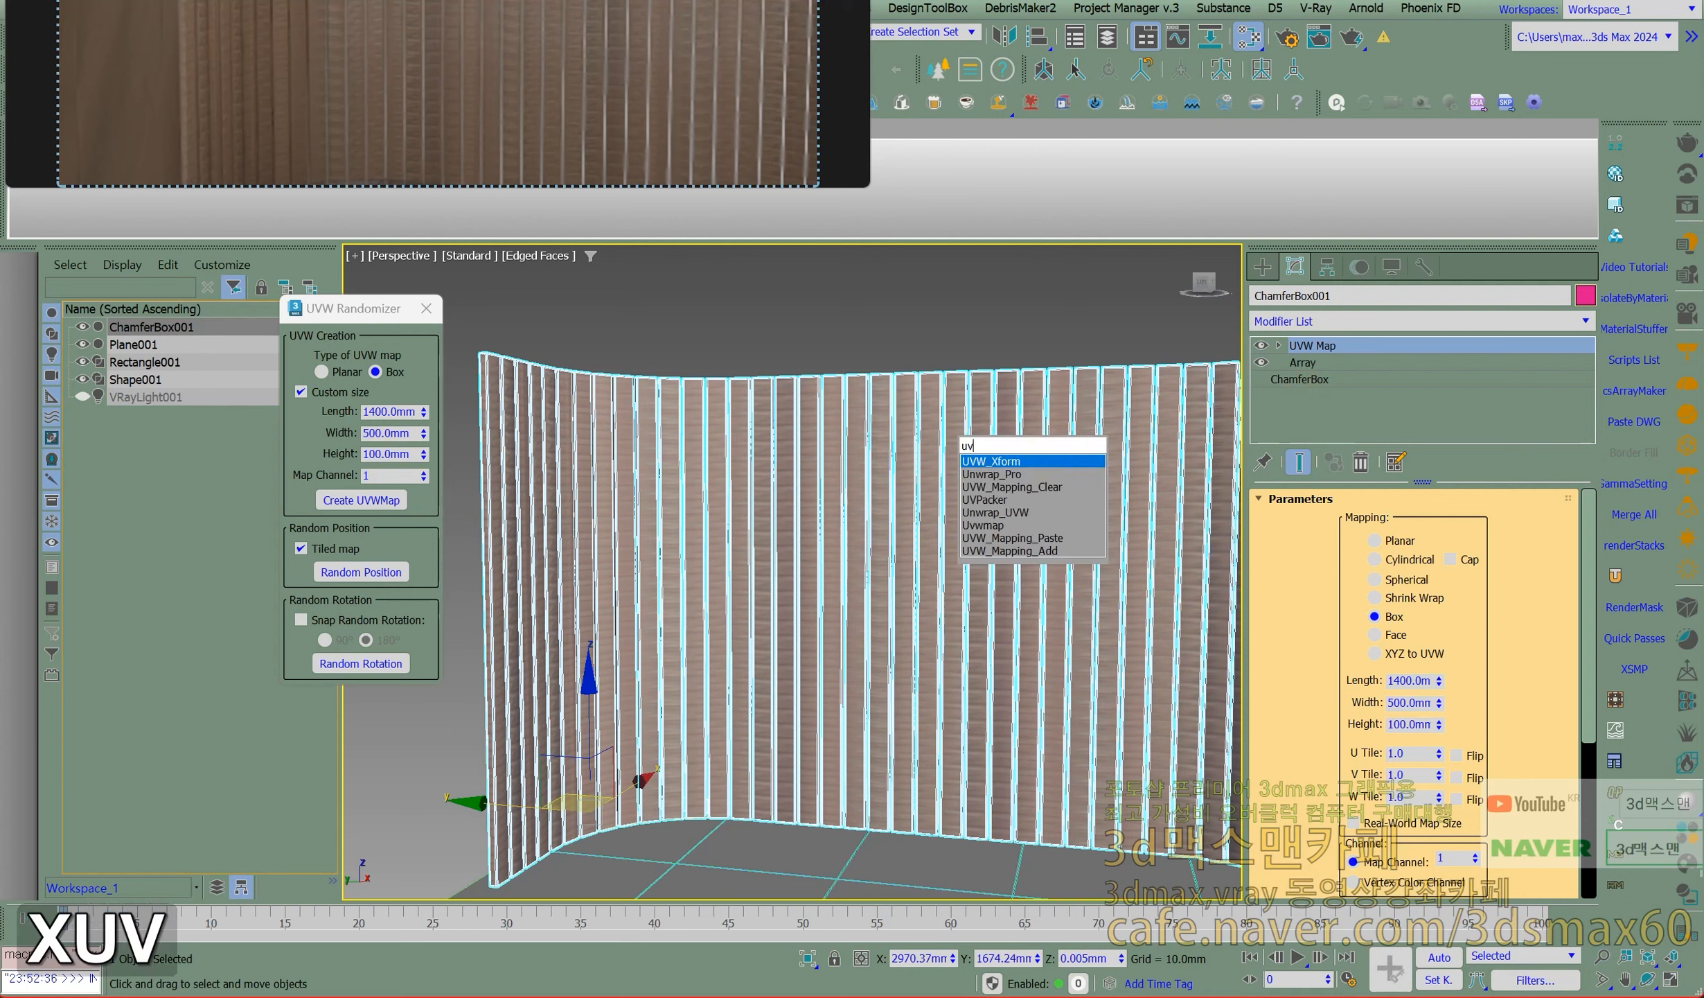
type("w")
key("Return")
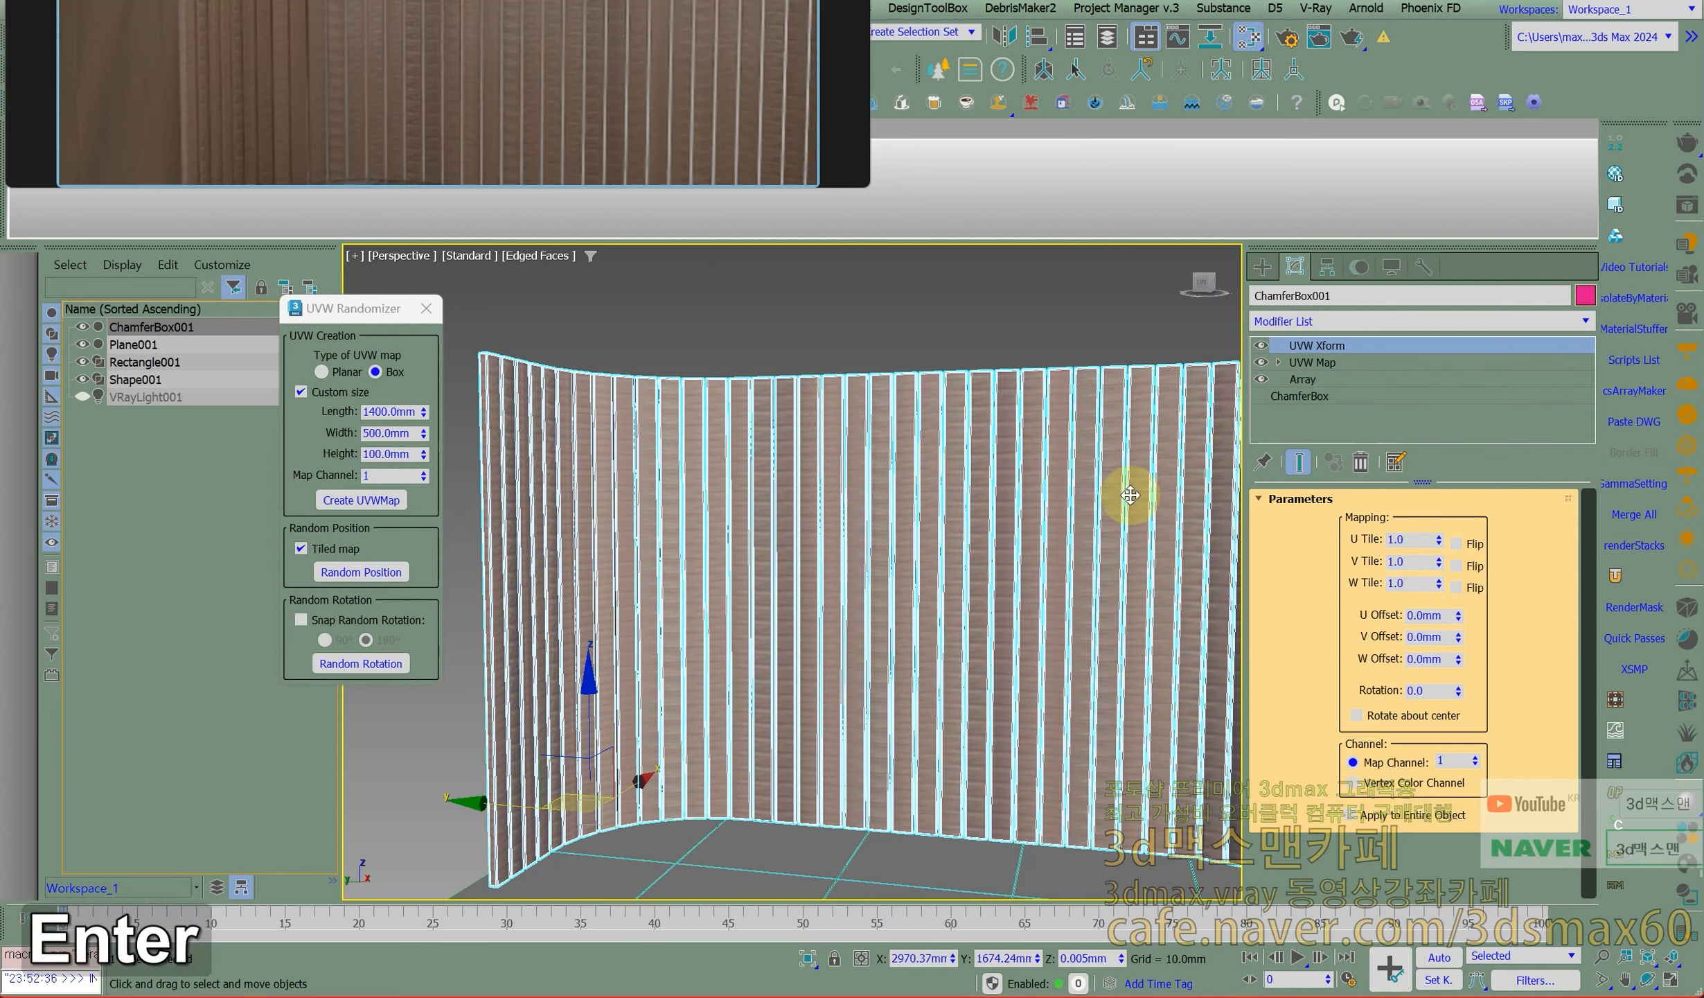
Set the UVW Xform modifier's W Tile to 0.1.
double_click(1416, 582)
type("0.1")
key("Return")
right_click(844, 526)
left_click(863, 397)
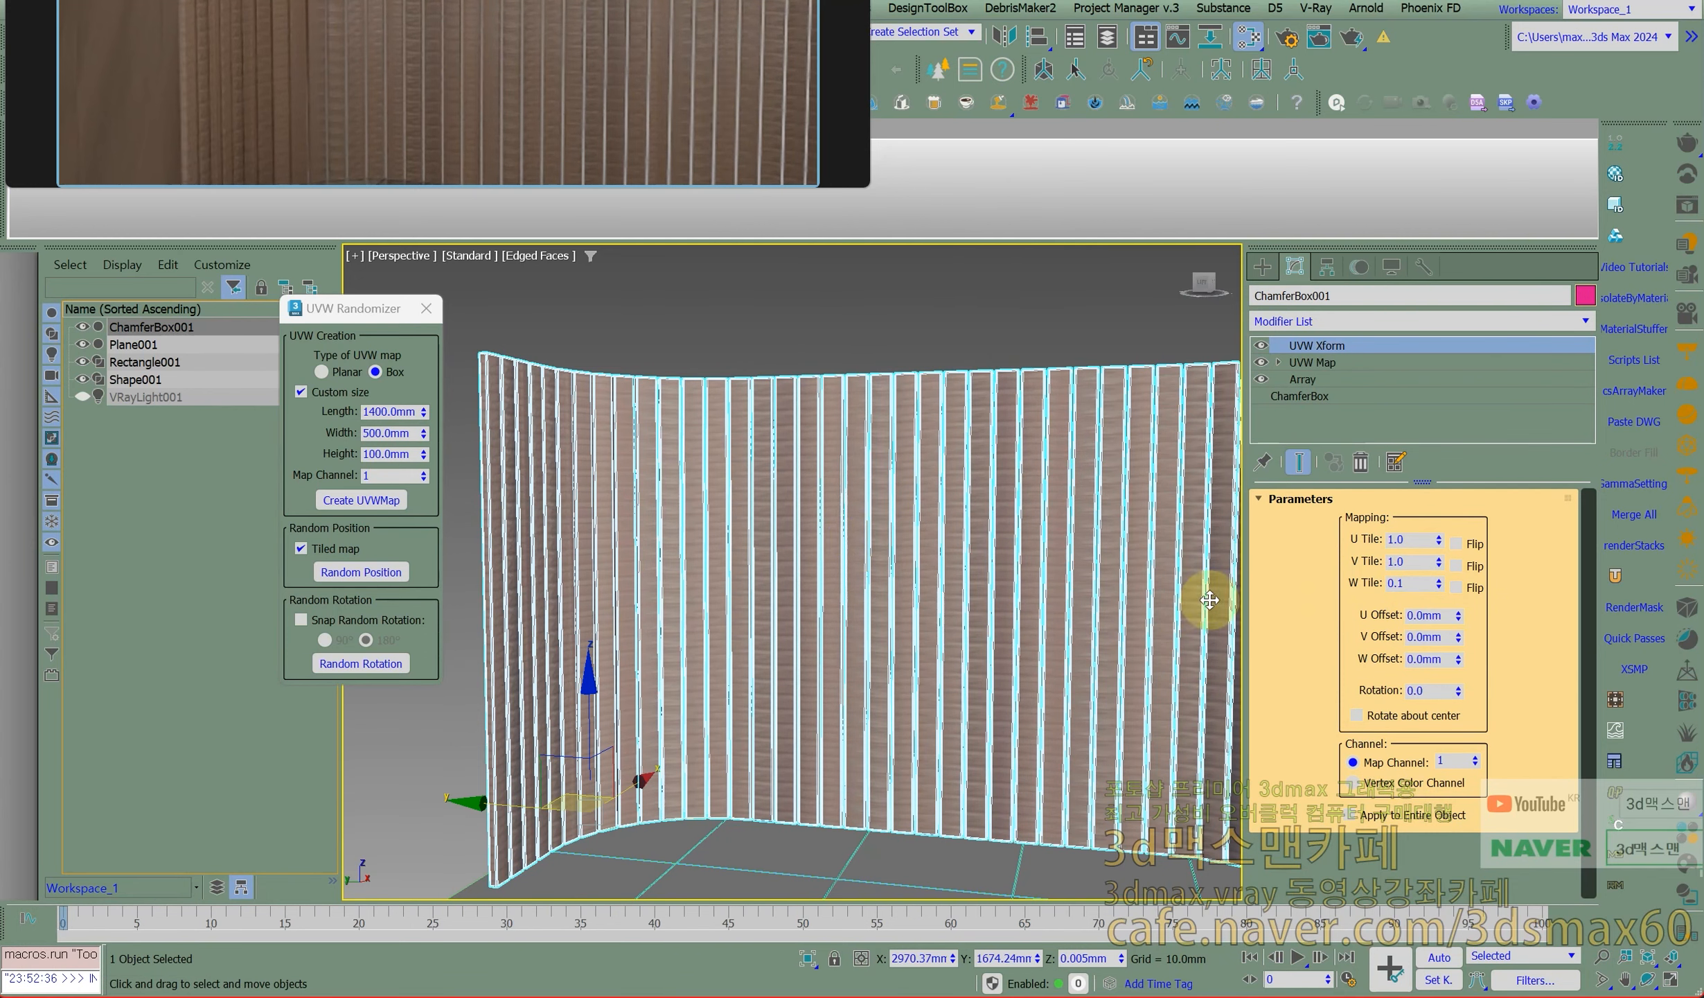
Try a smaller W Tile of 0.01 in the slats' UVW Xform modifier.
left_click_drag(1440, 584, 1441, 600)
double_click(1429, 587)
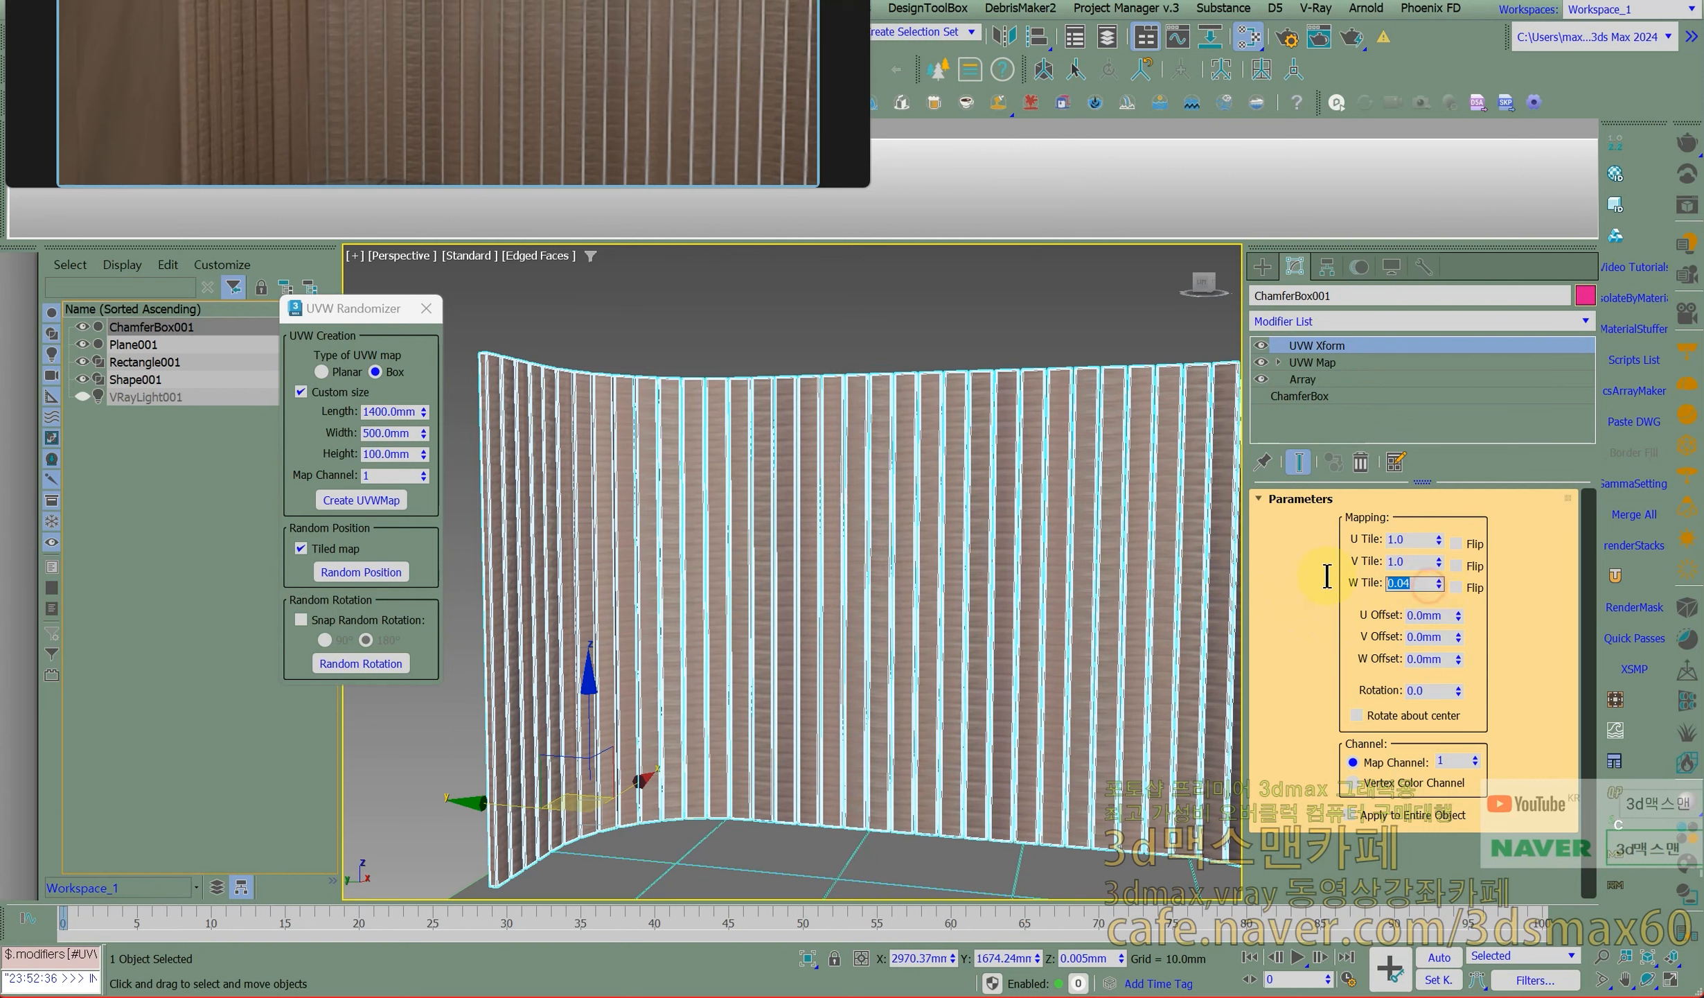
type("0.01")
key("Return")
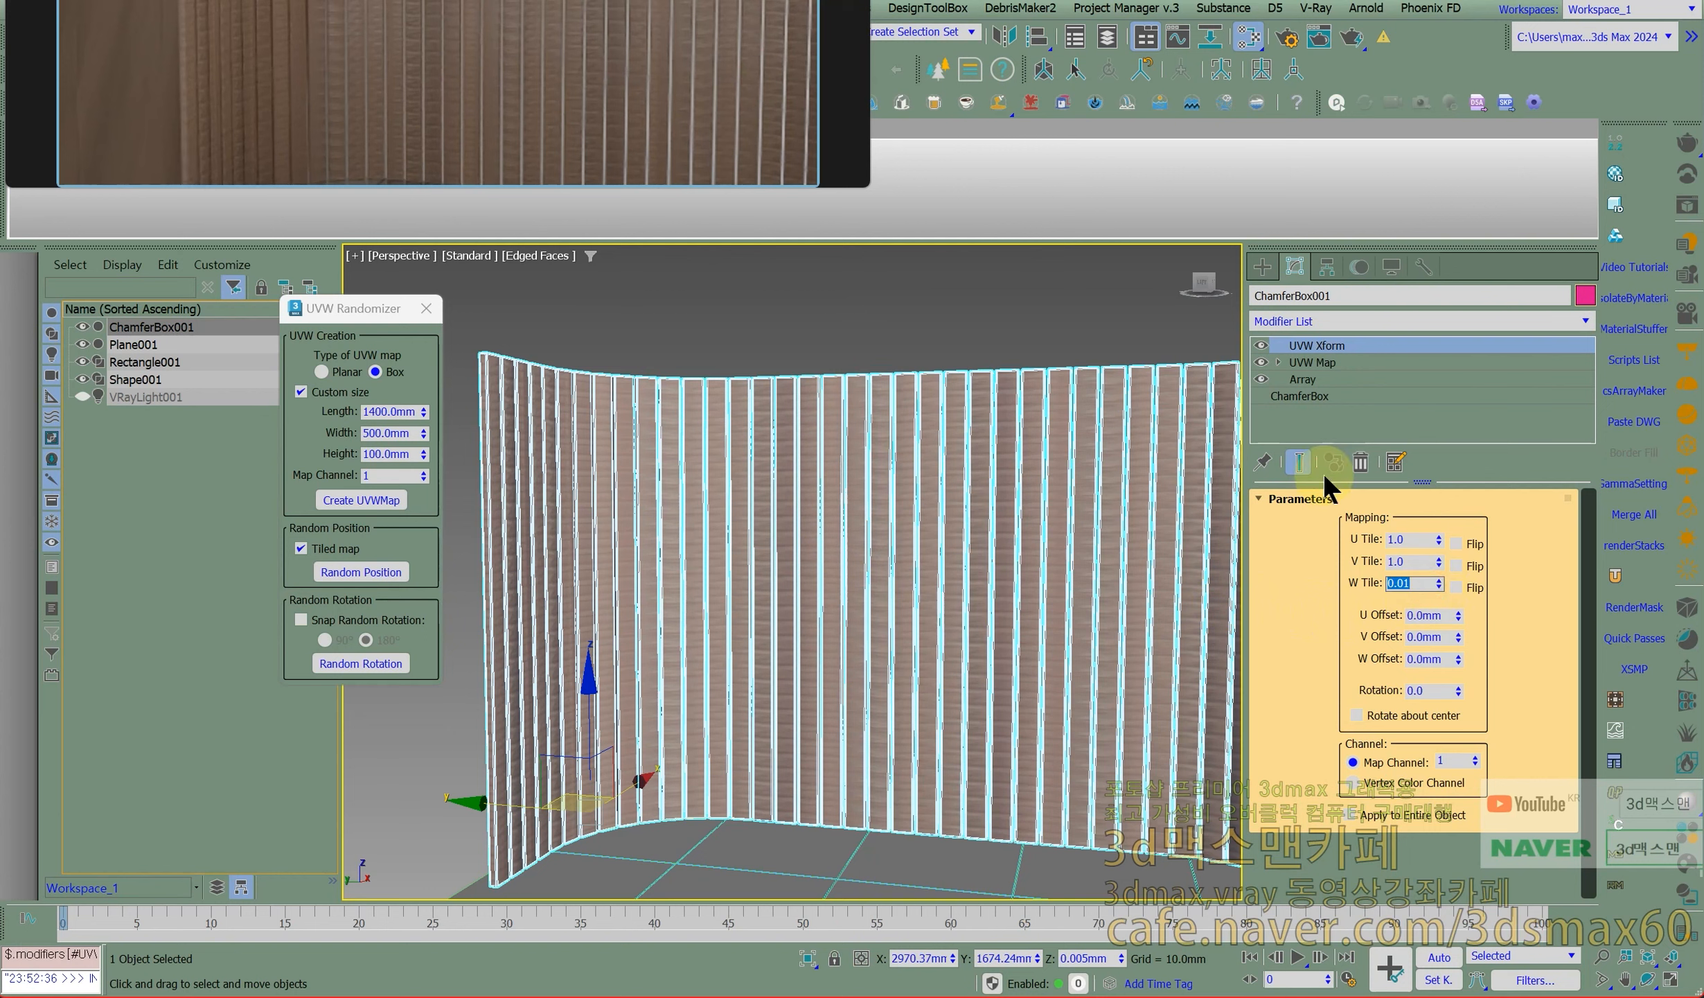
Delete the UVW Xform and UVW Map modifiers from the slats, leaving the Array modifier above the ChamferBox.
left_click(1359, 463)
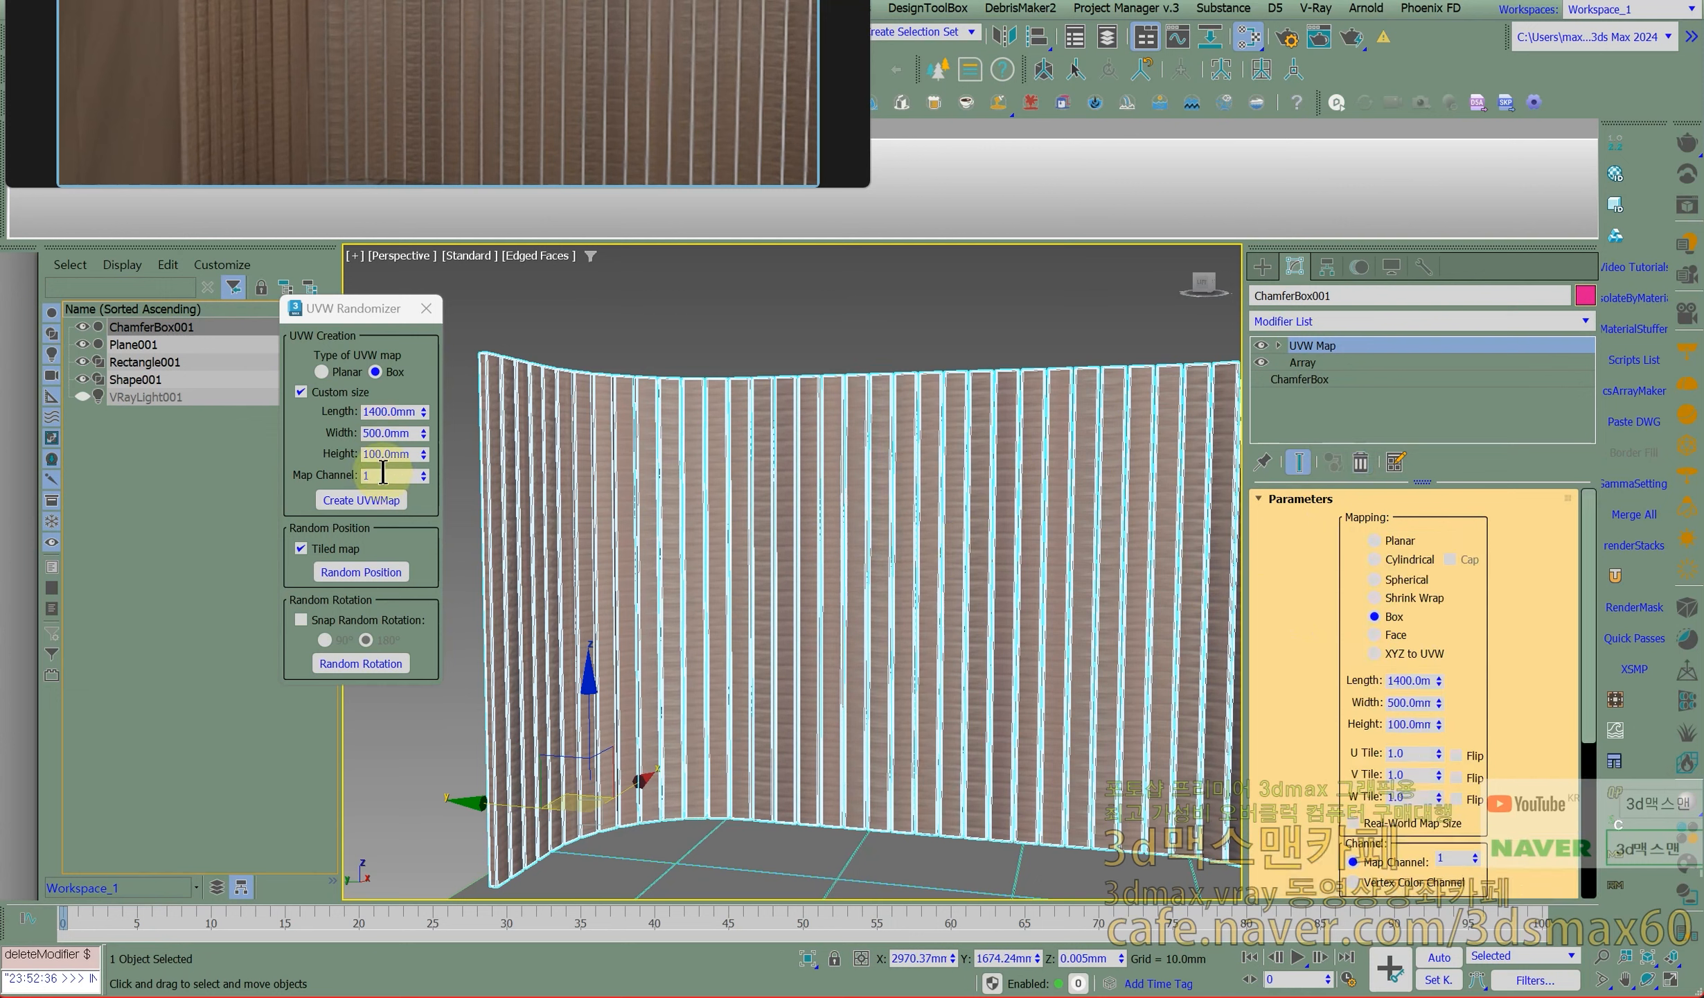
left_click(1318, 380)
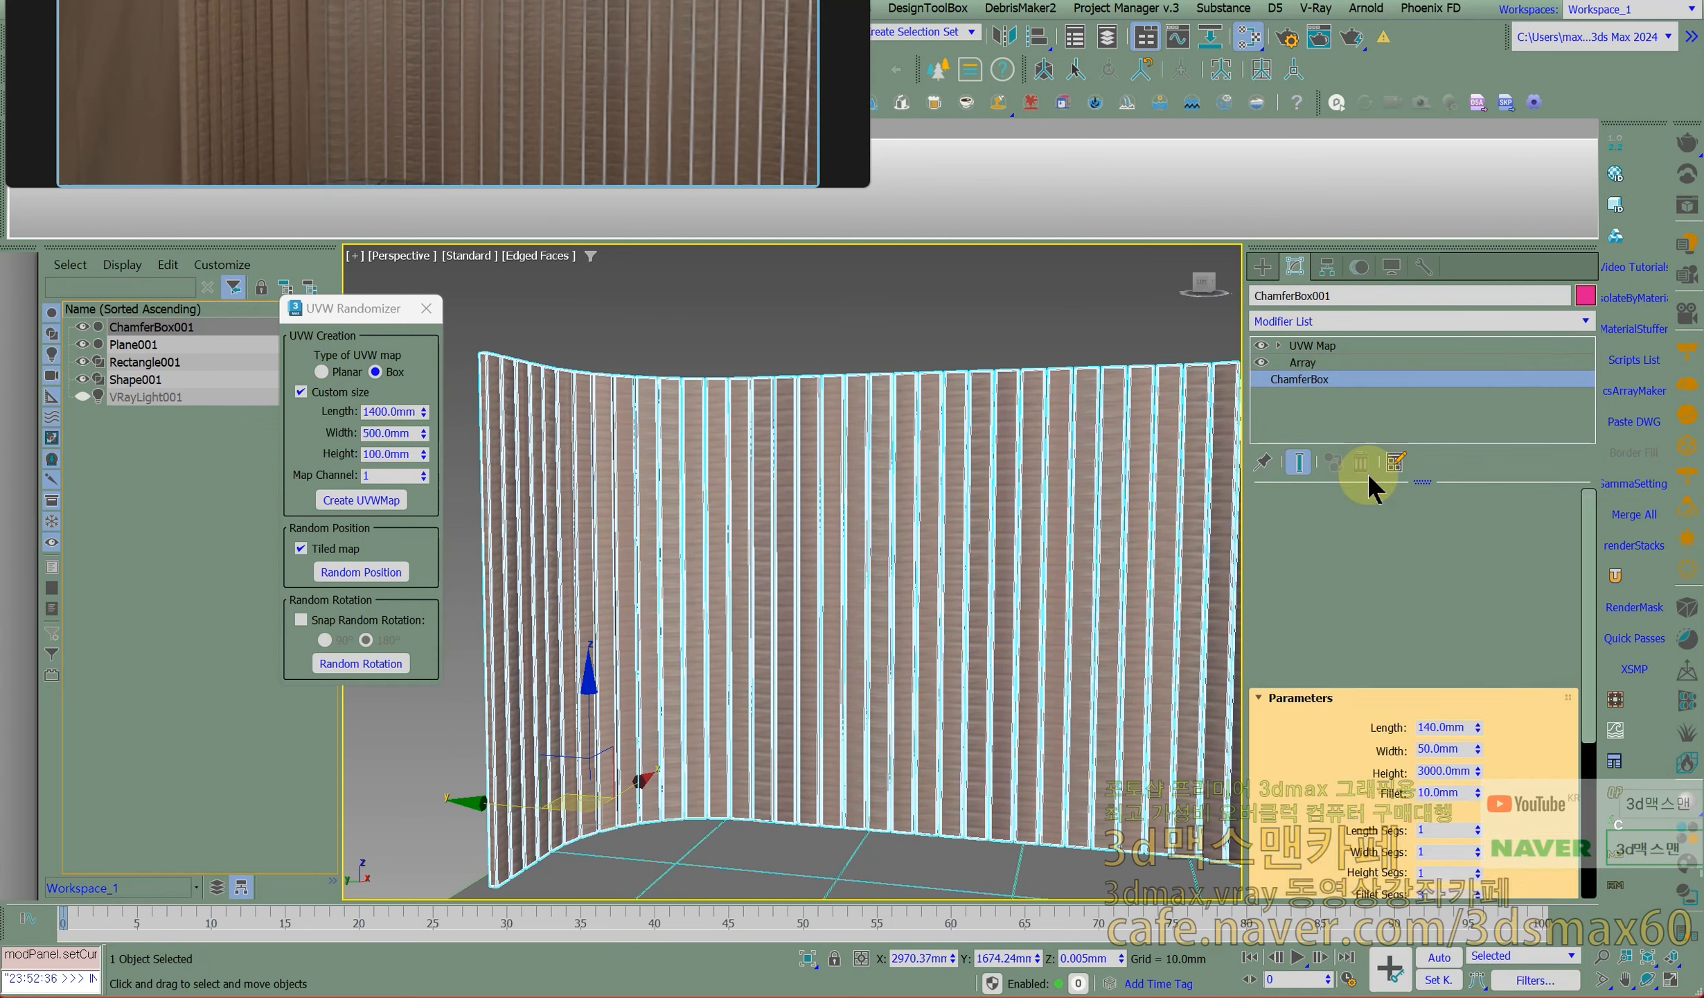
left_click(1316, 344)
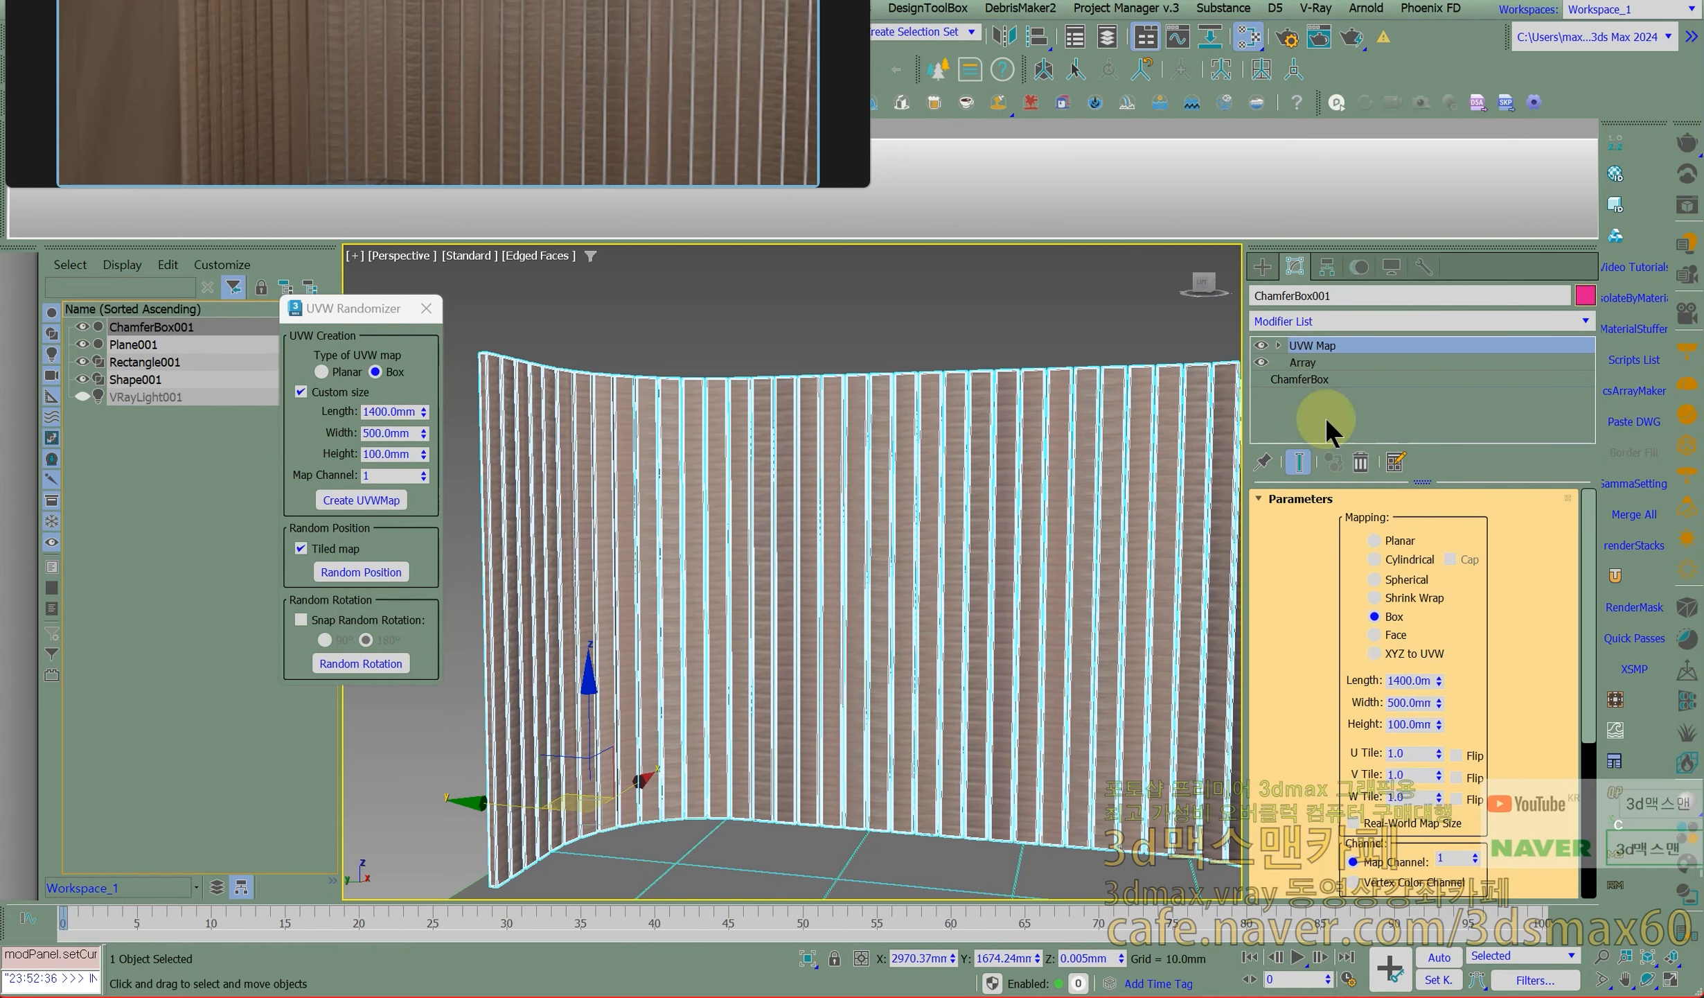
left_click(1359, 461)
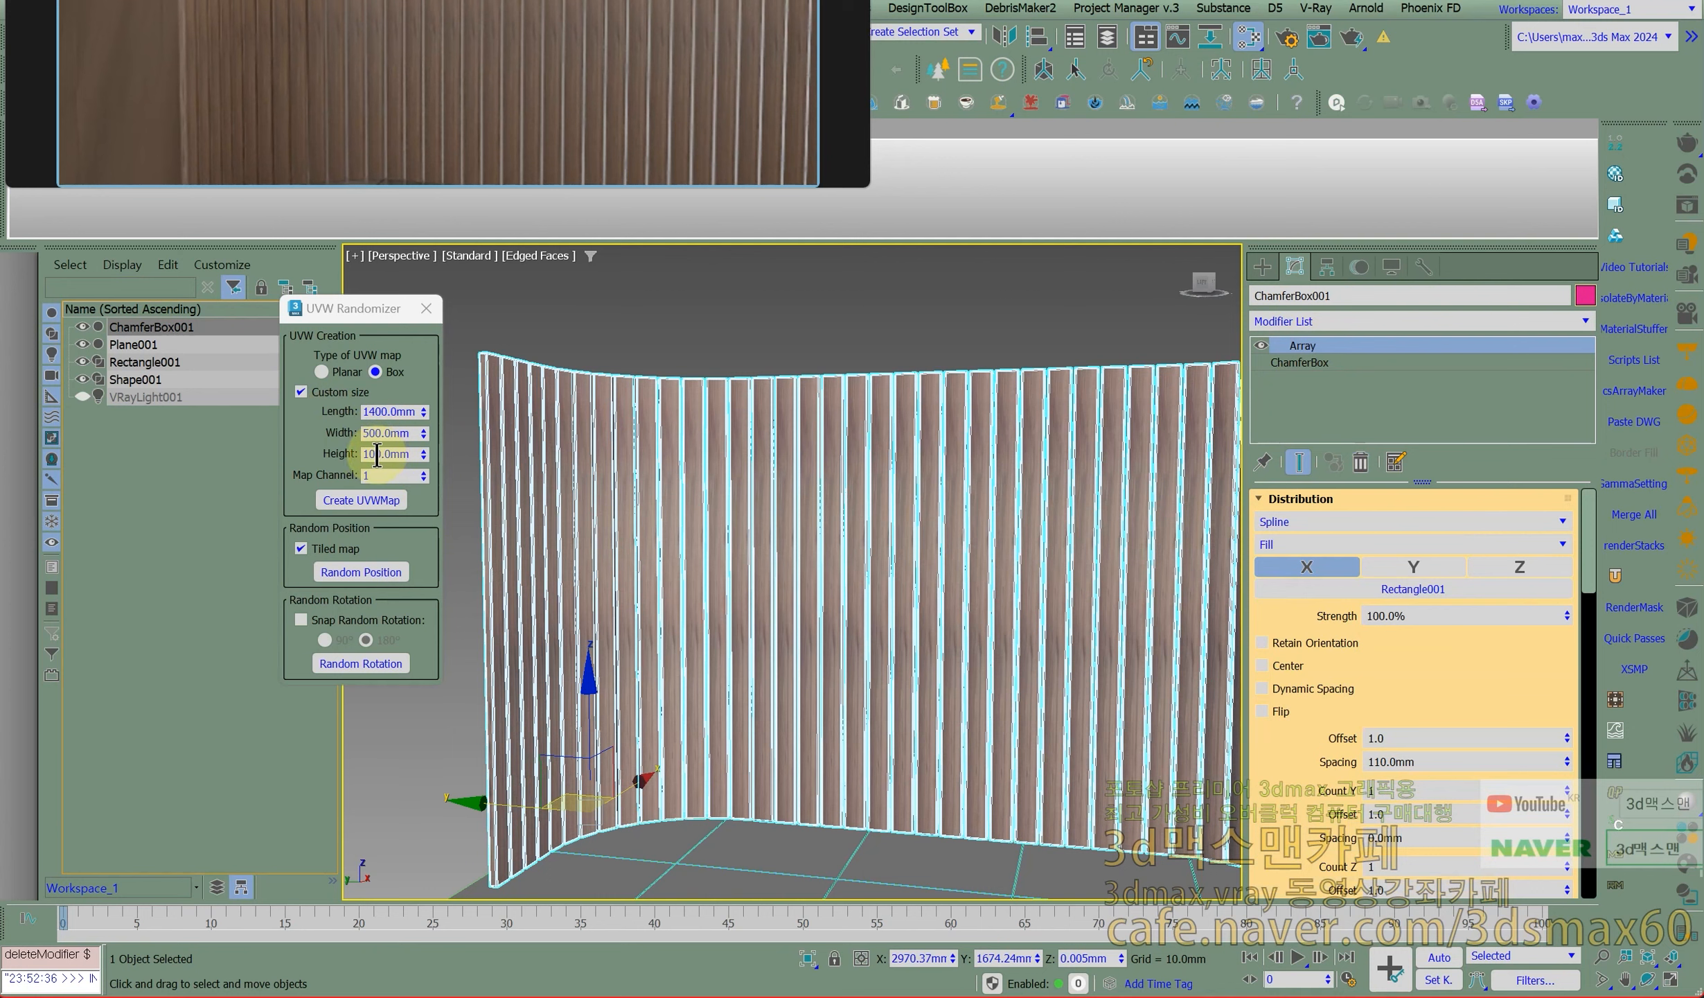
Create a box UVW map with a custom height of 1500 mm in UVW Randomizer and randomize the slats' texture positions.
left_click_drag(382, 454, 318, 457)
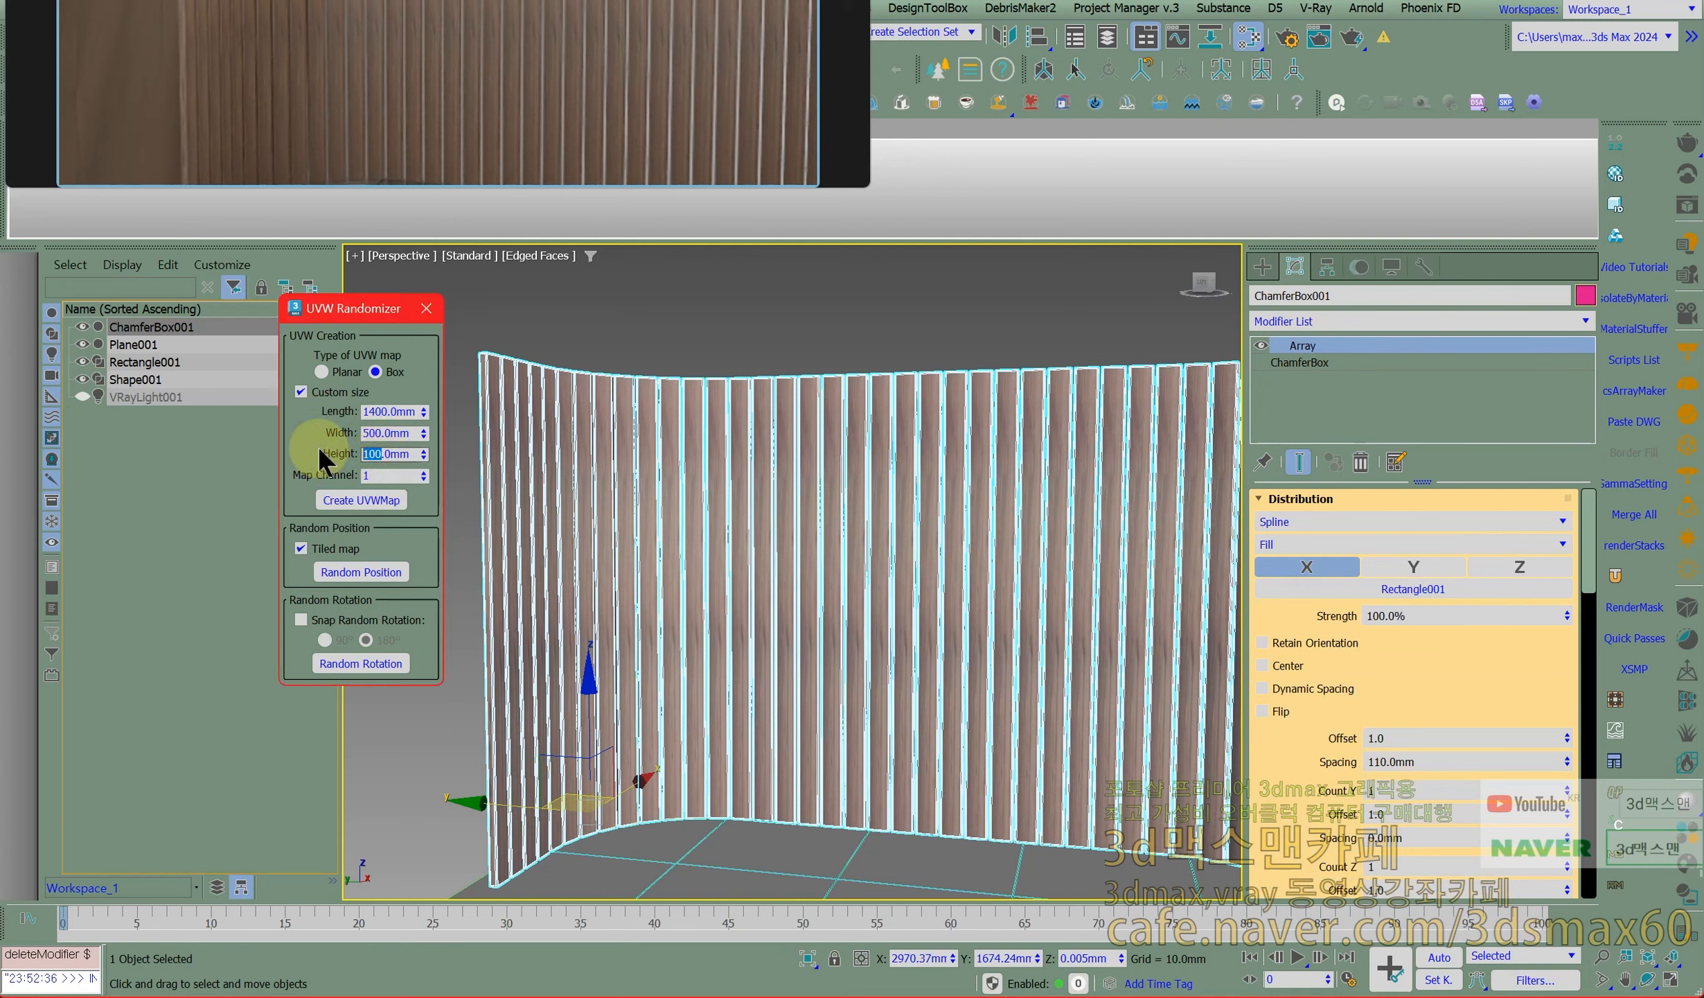
type("1500")
key("Return")
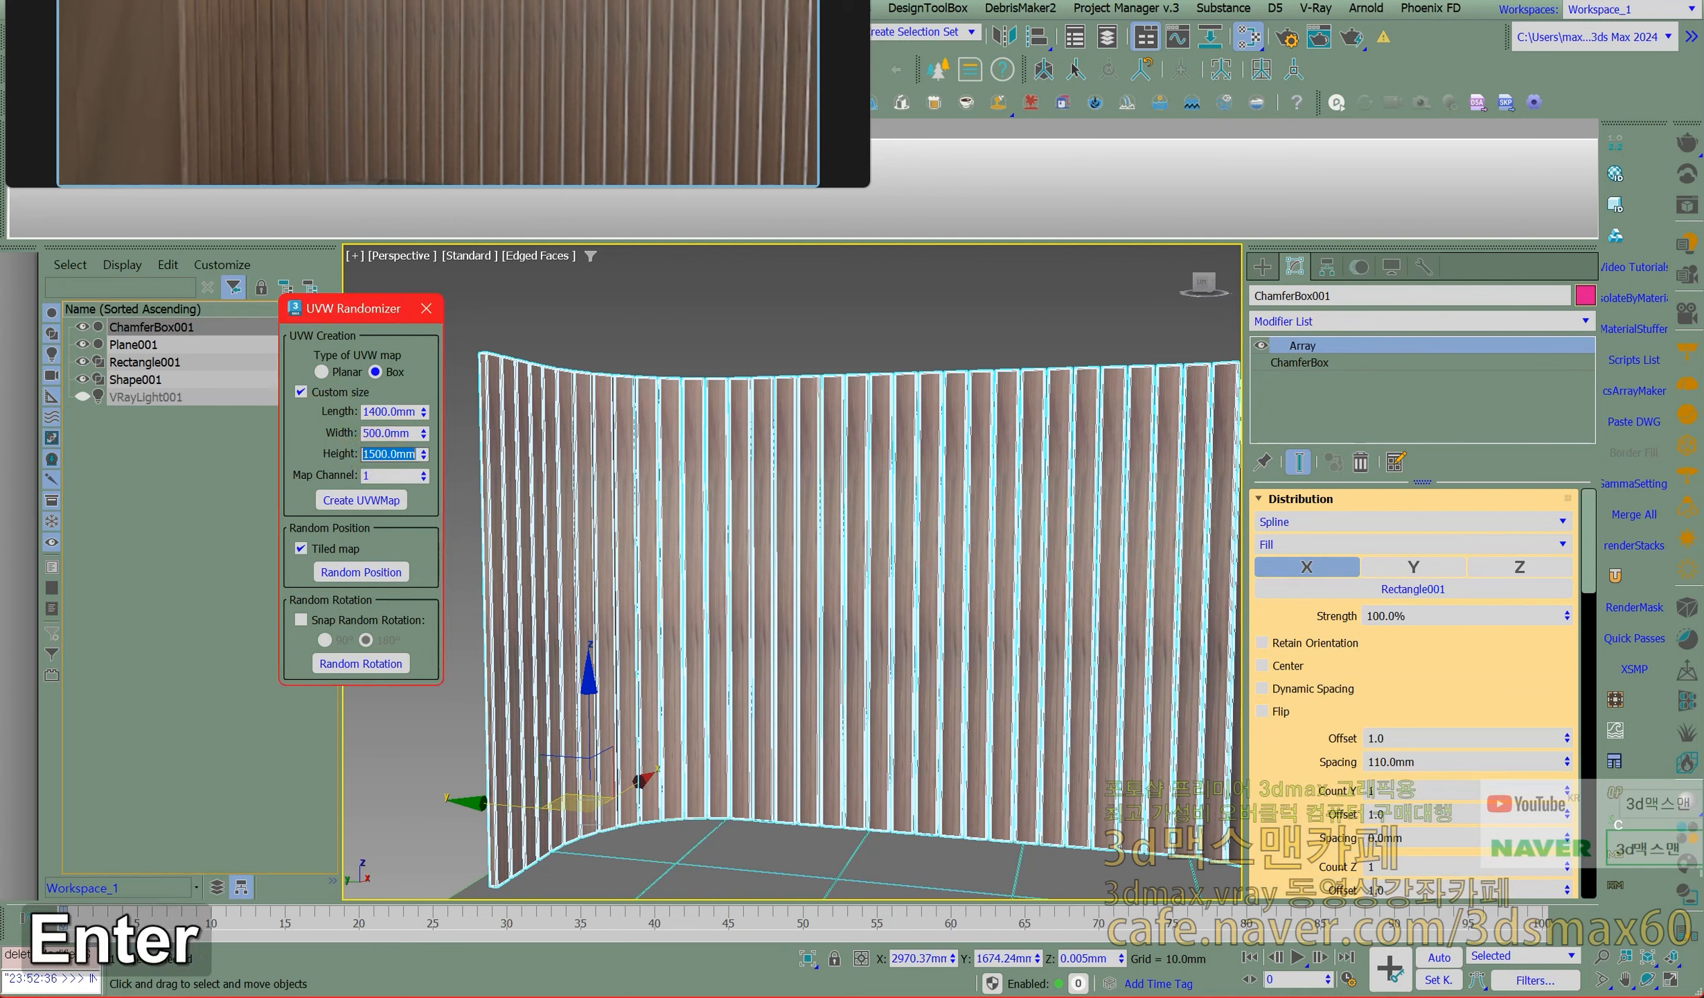
left_click(343, 500)
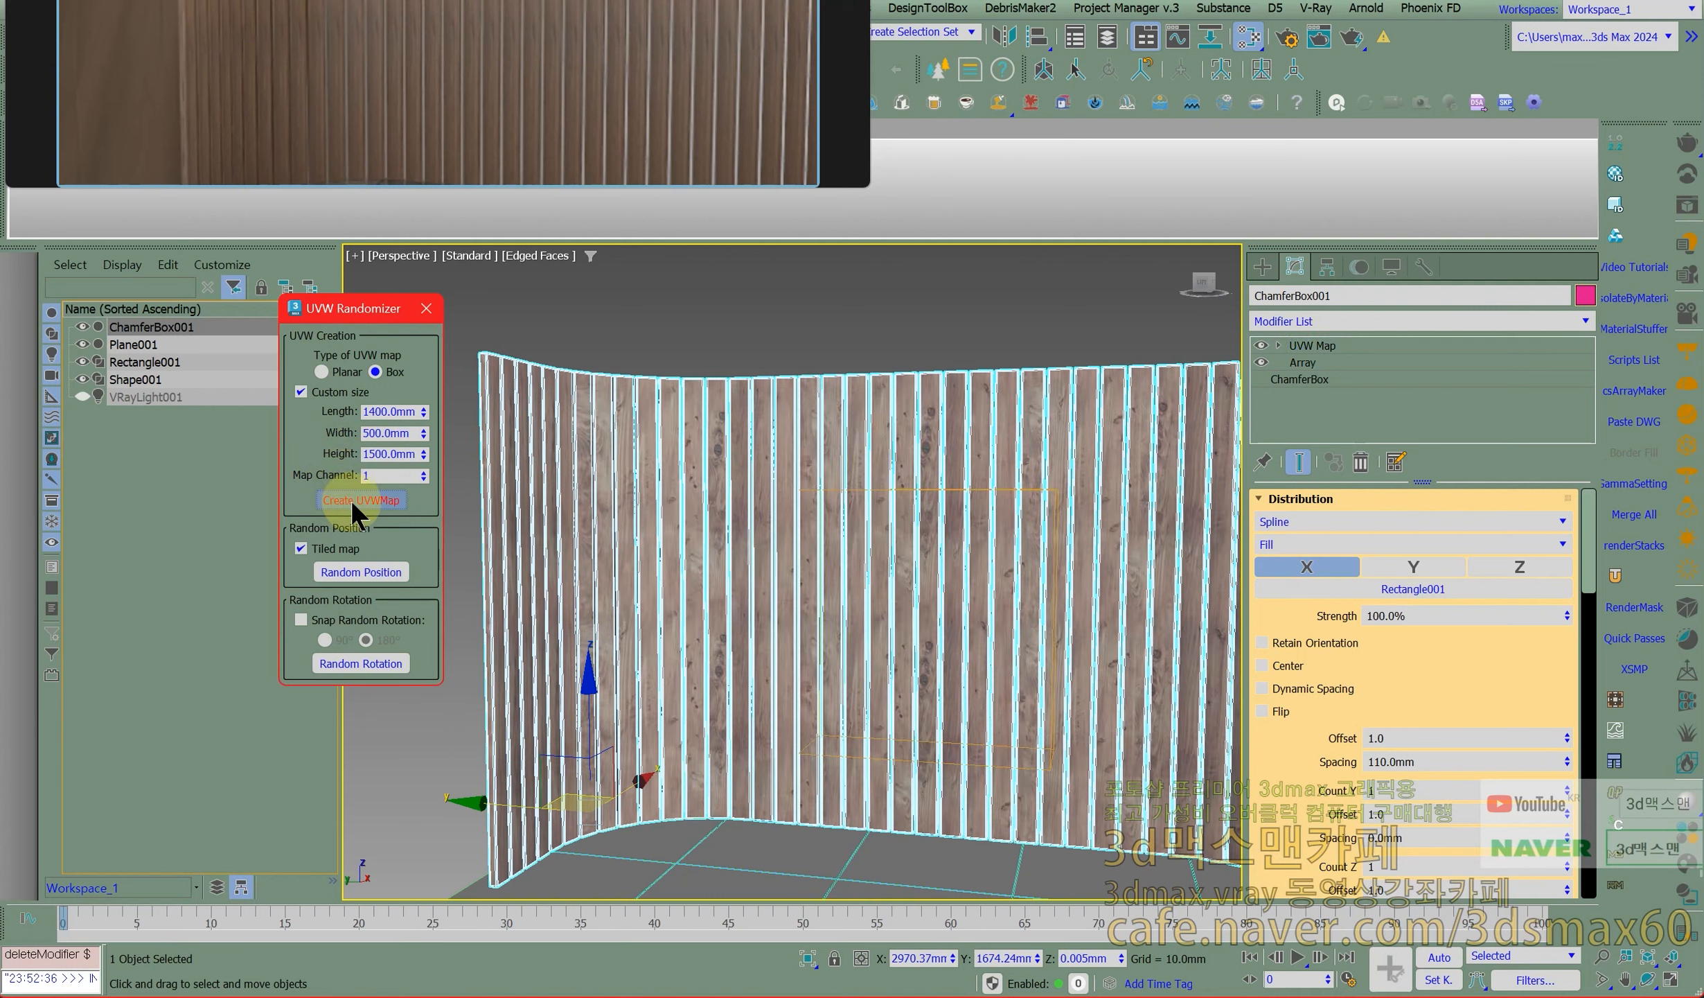
left_click(362, 572)
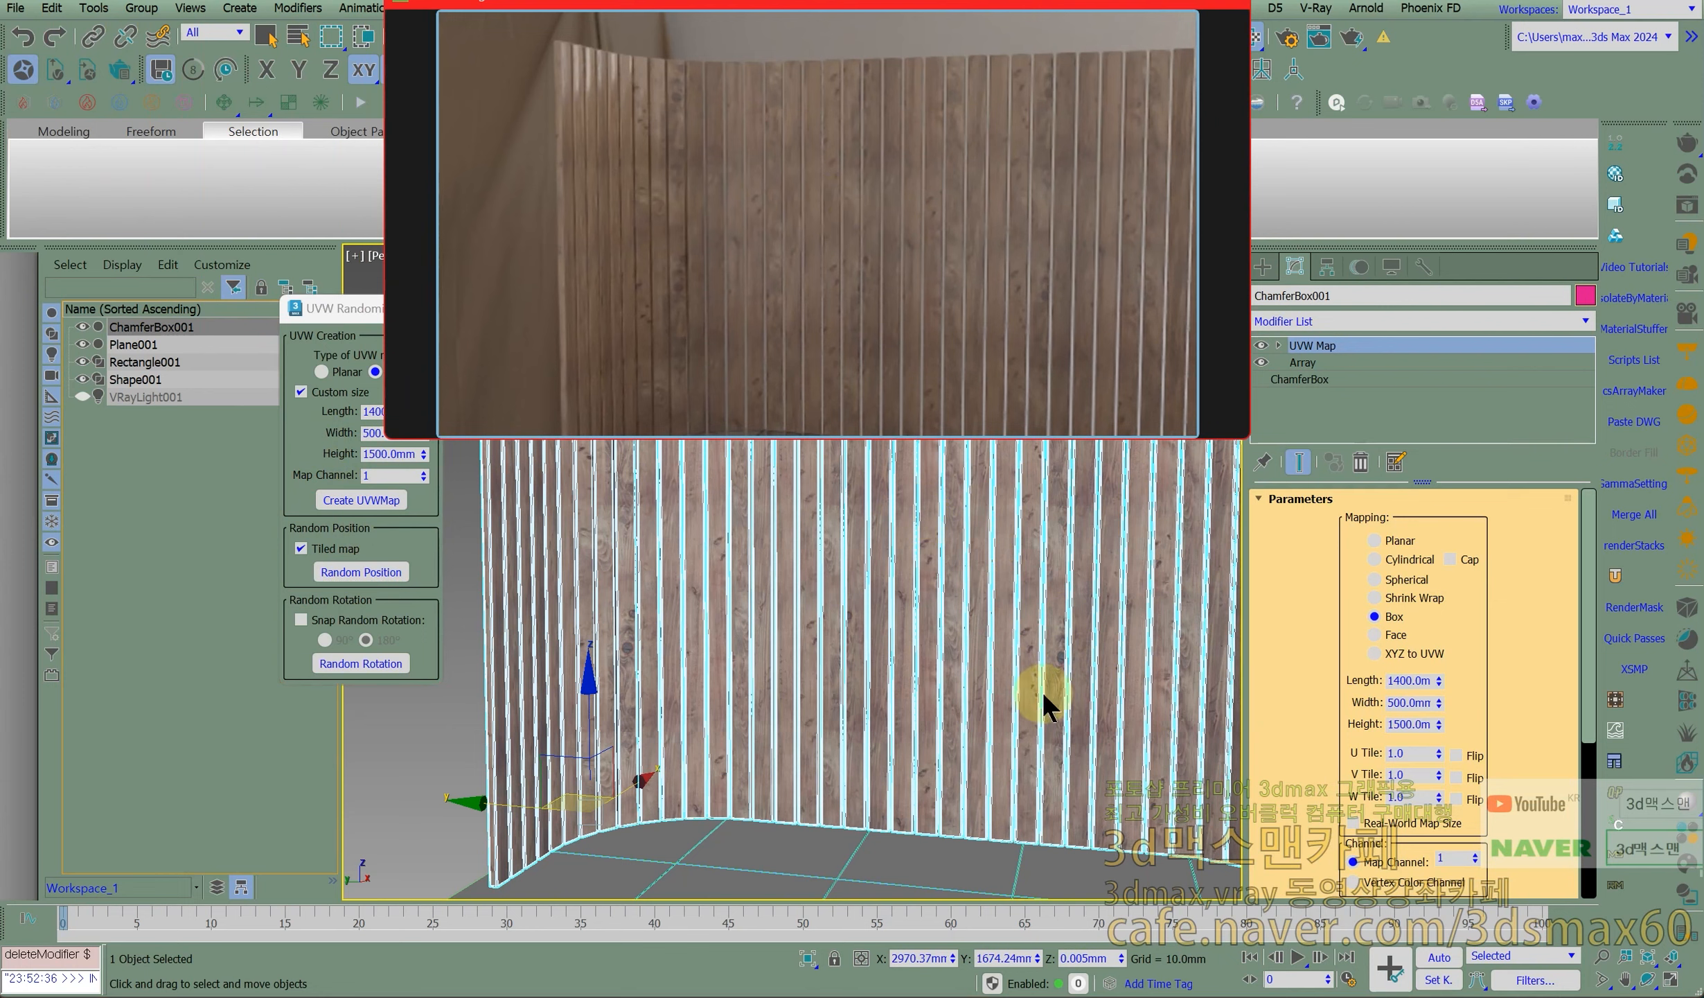
left_click(354, 569)
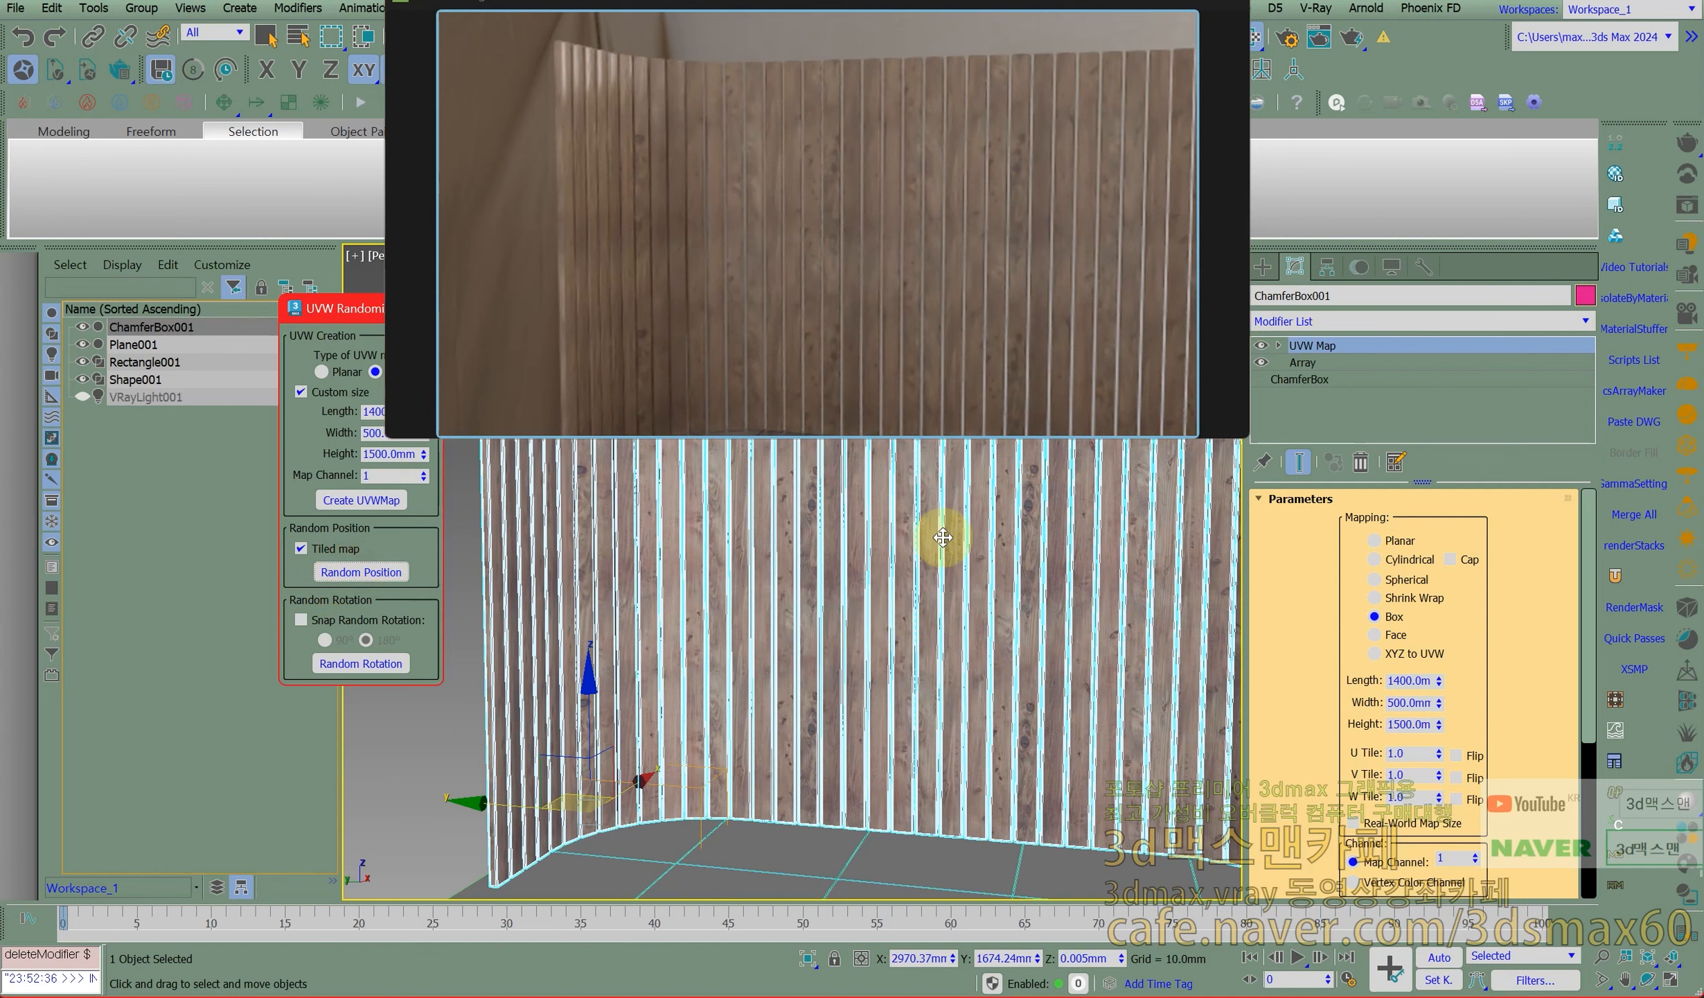
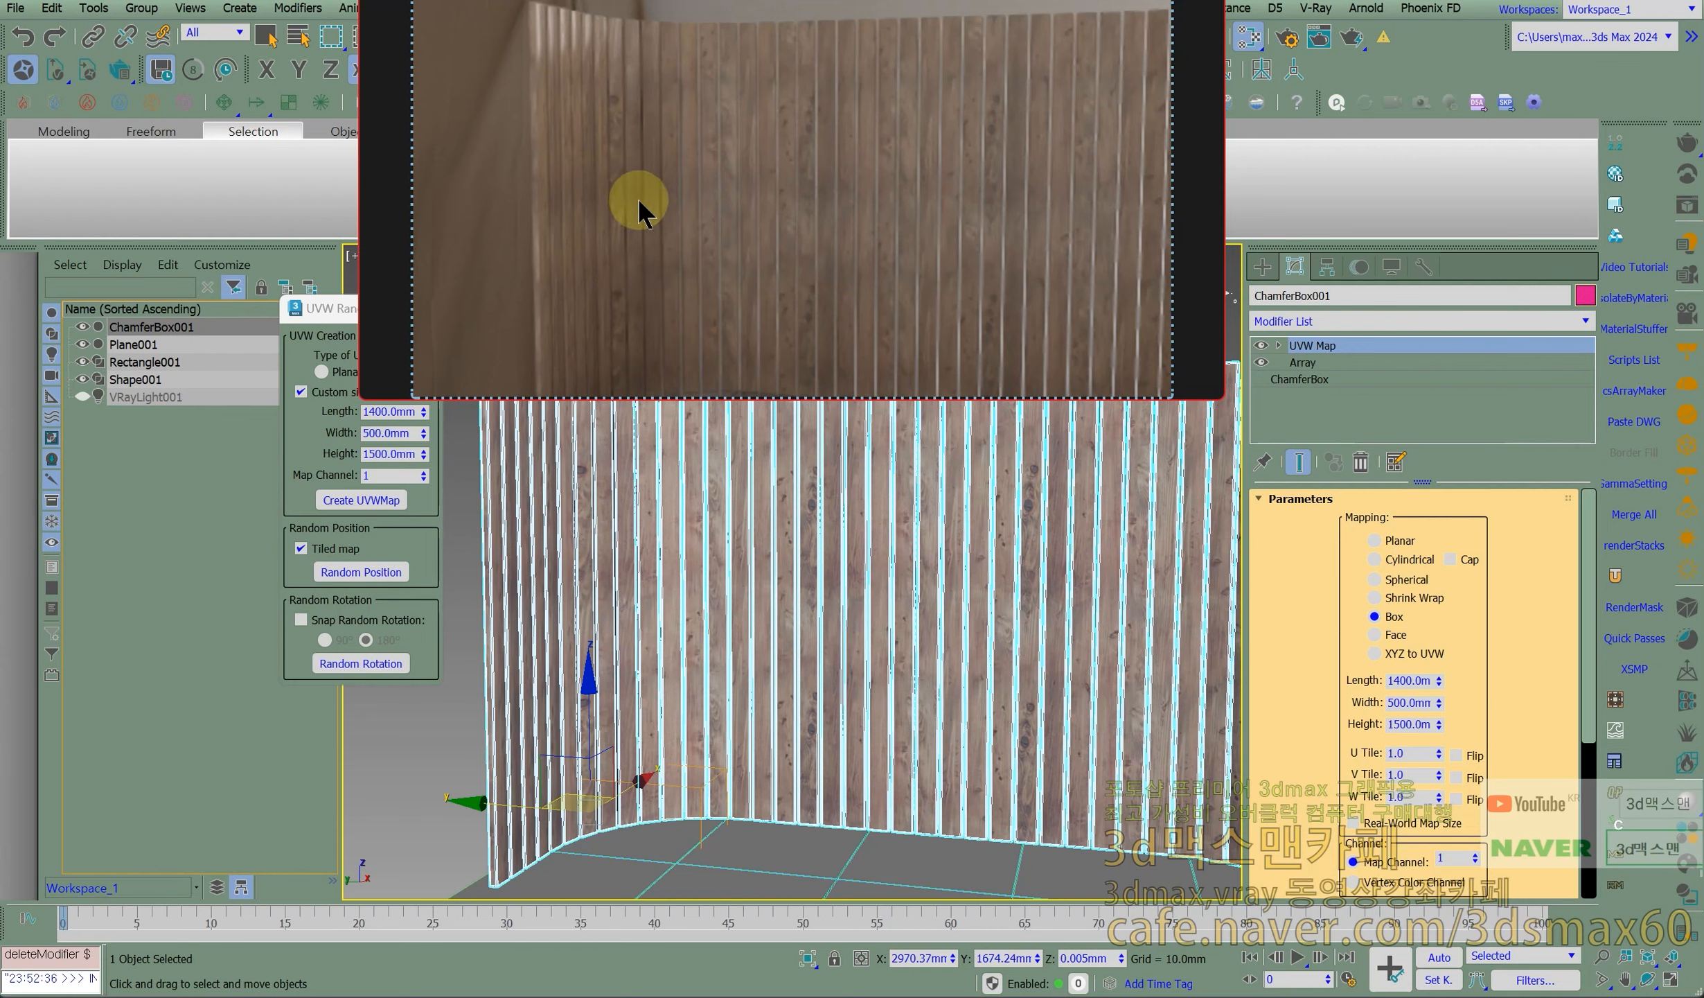
Enable snapped random rotation at 180° in UVW Randomizer and randomize the slats' texture rotation.
scroll(582, 485, "up", 5)
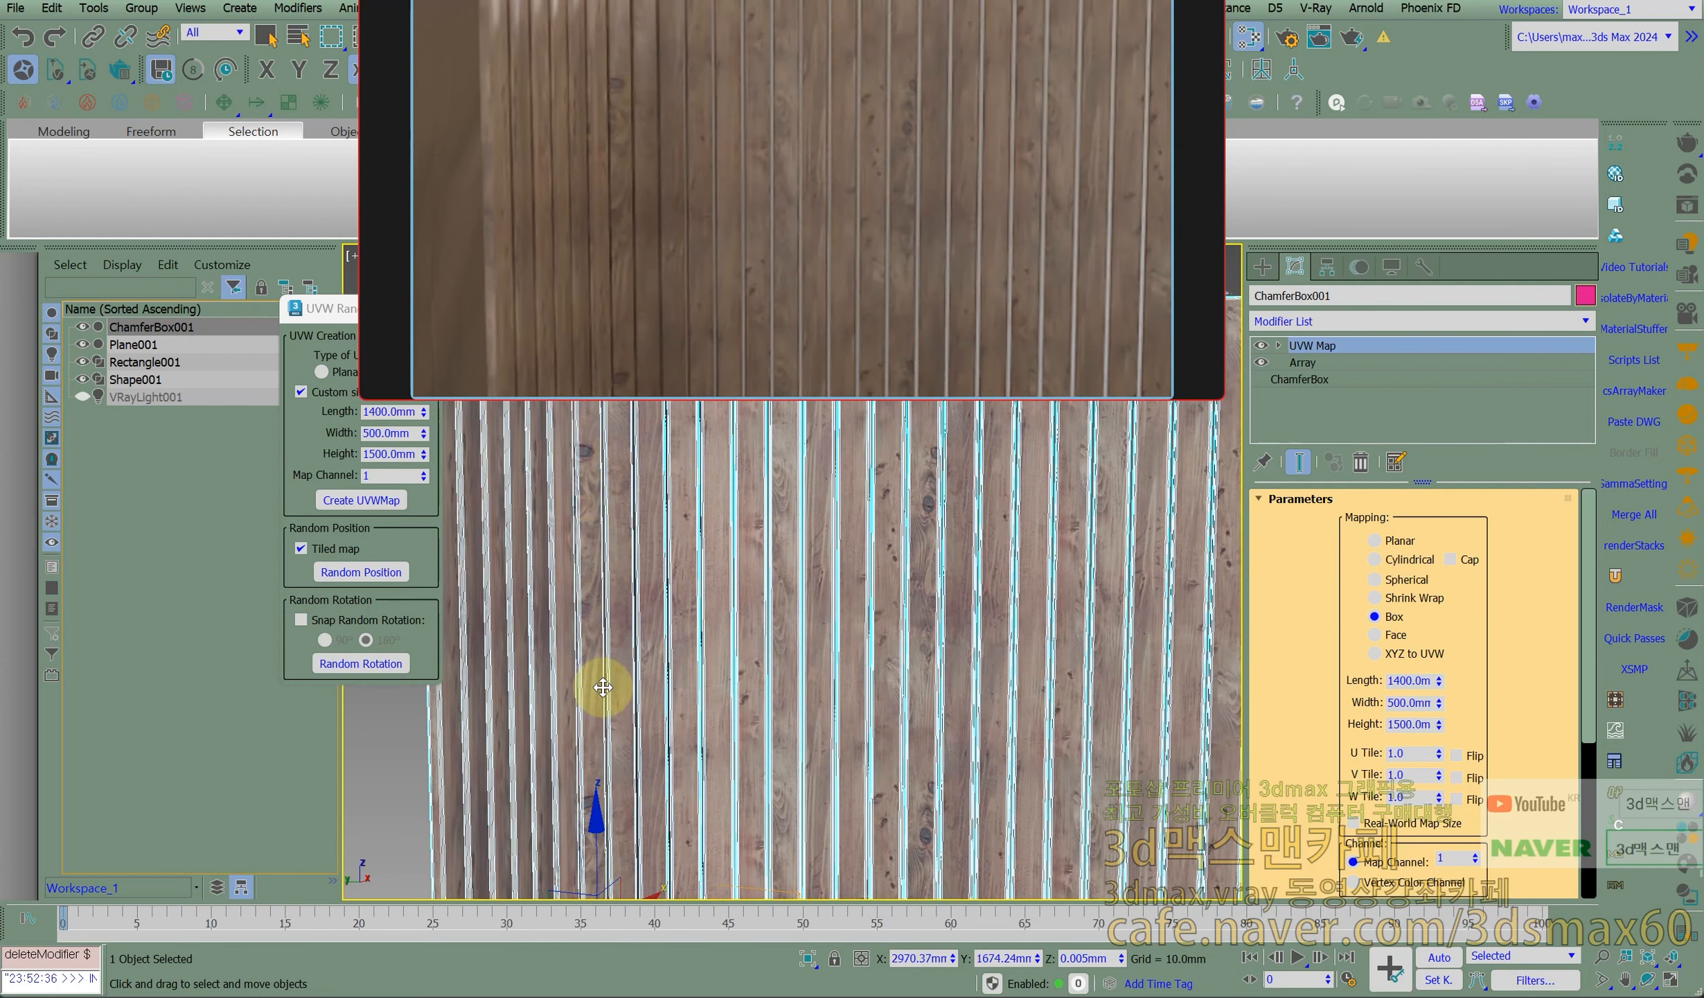
middle_click_drag(914, 575, 887, 523)
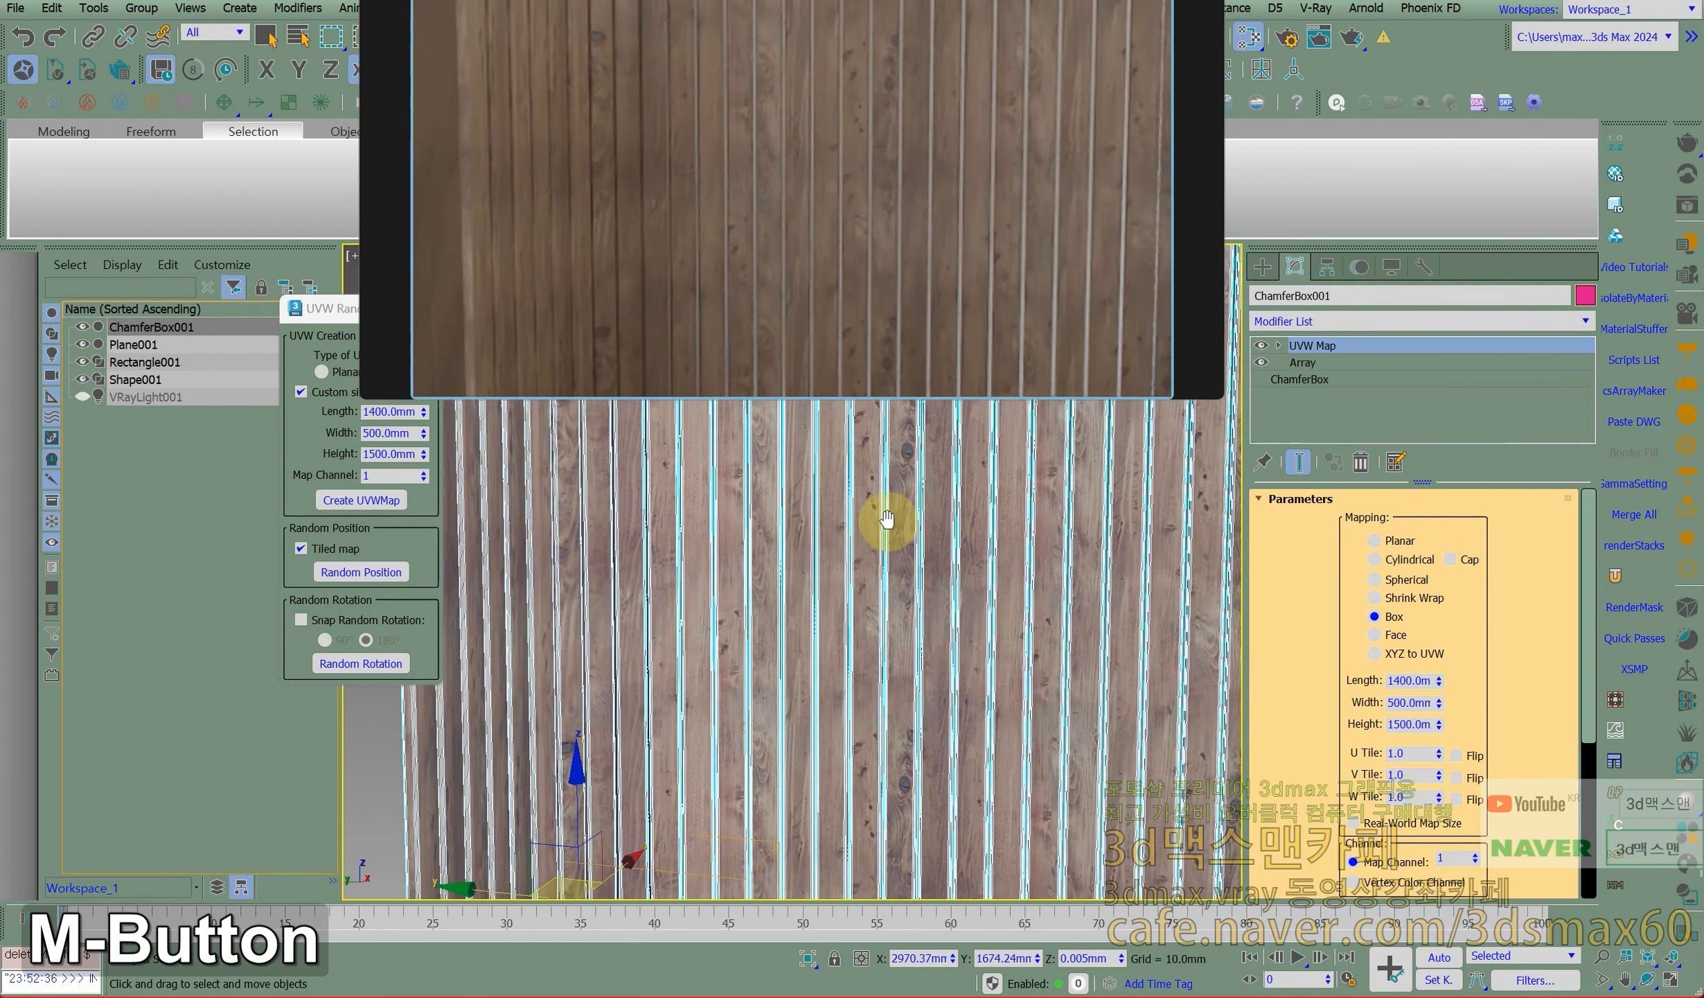
scroll(889, 528, "down", 5)
scroll(901, 527, "up", 5)
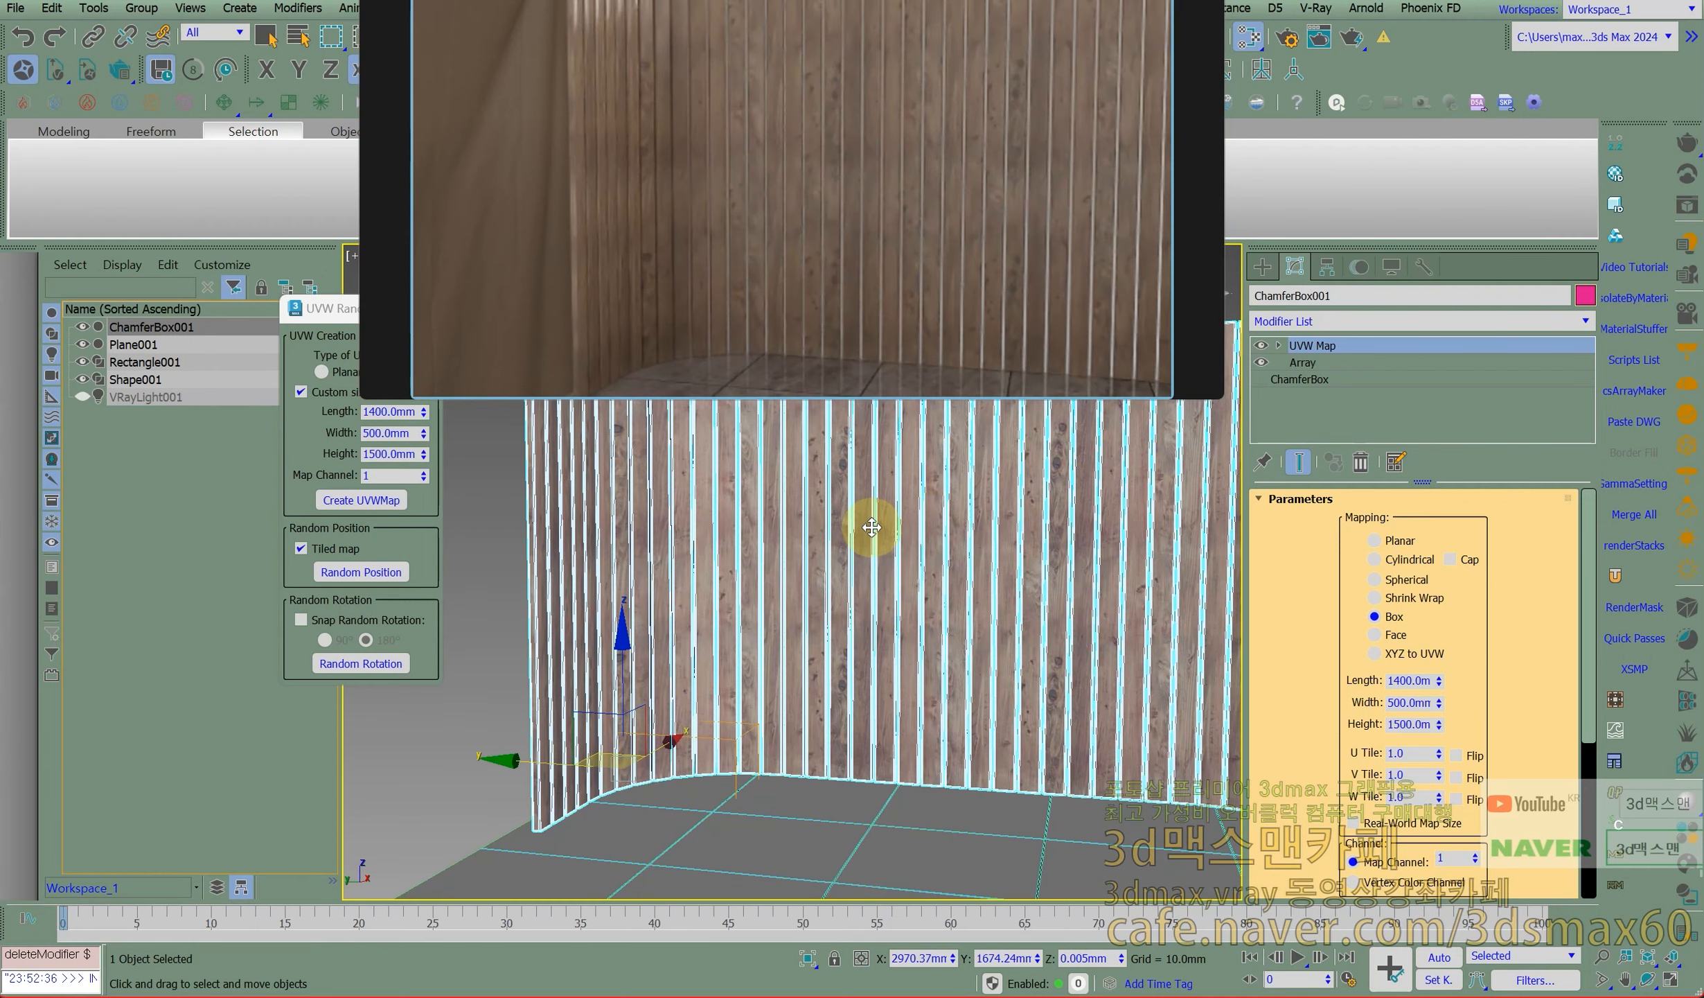
scroll(867, 526, "up", 3)
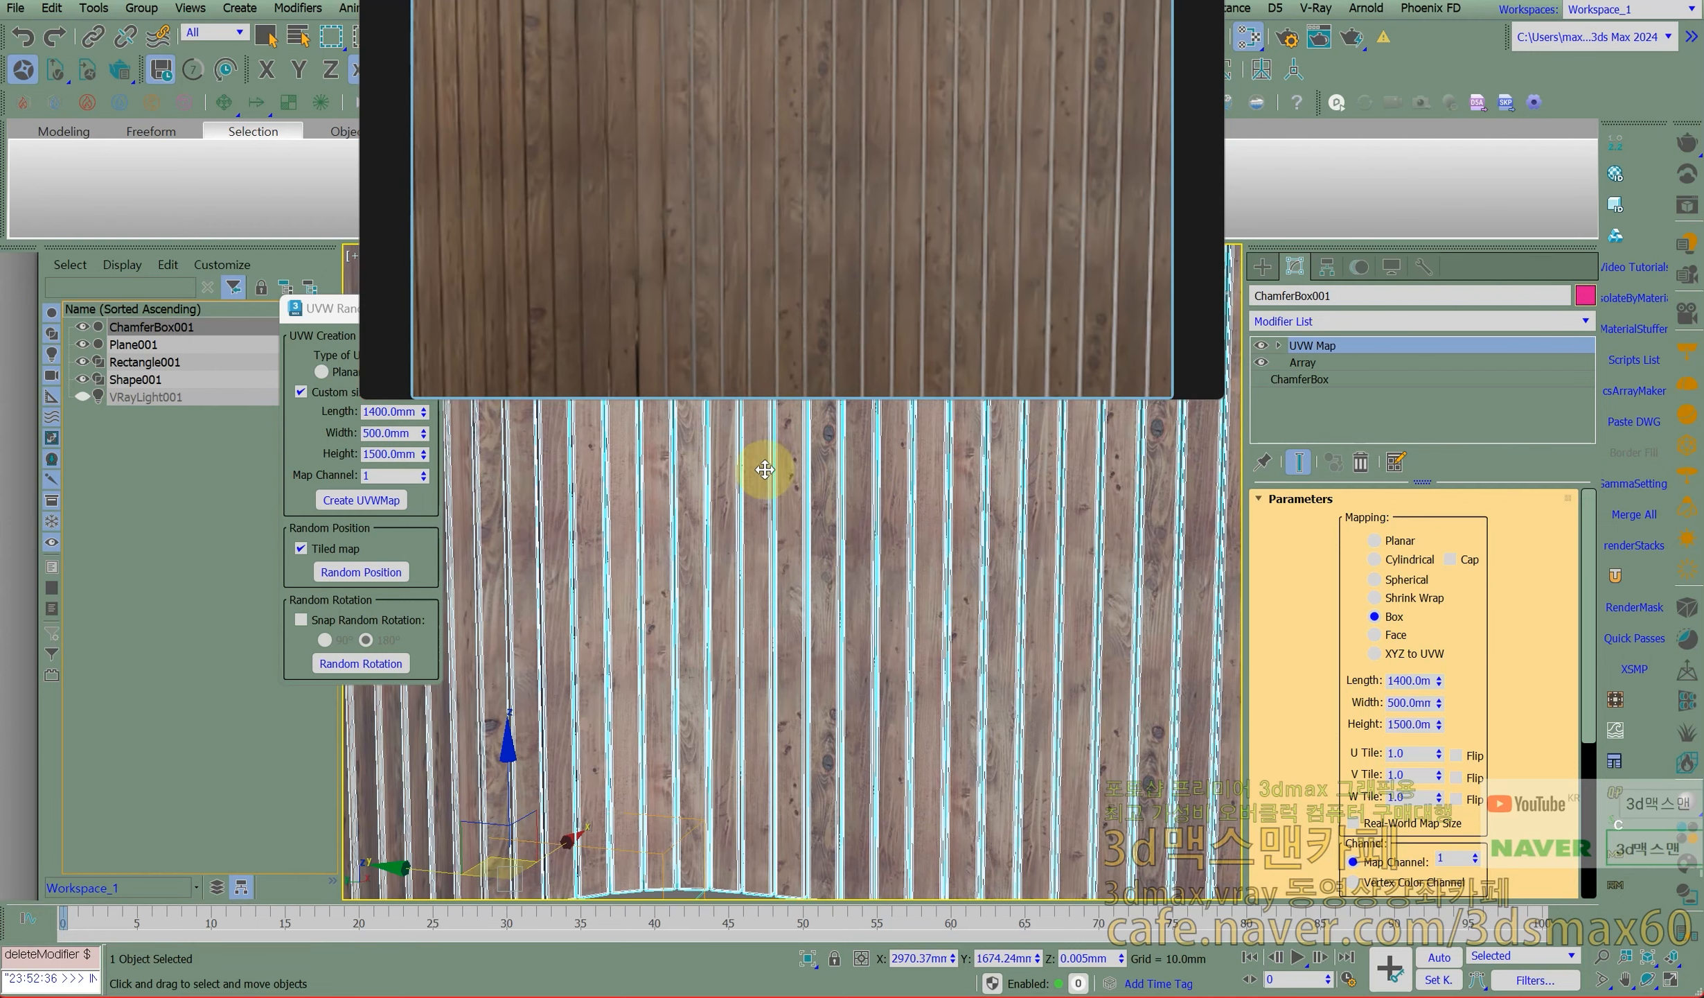
scroll(767, 516, "down", 5)
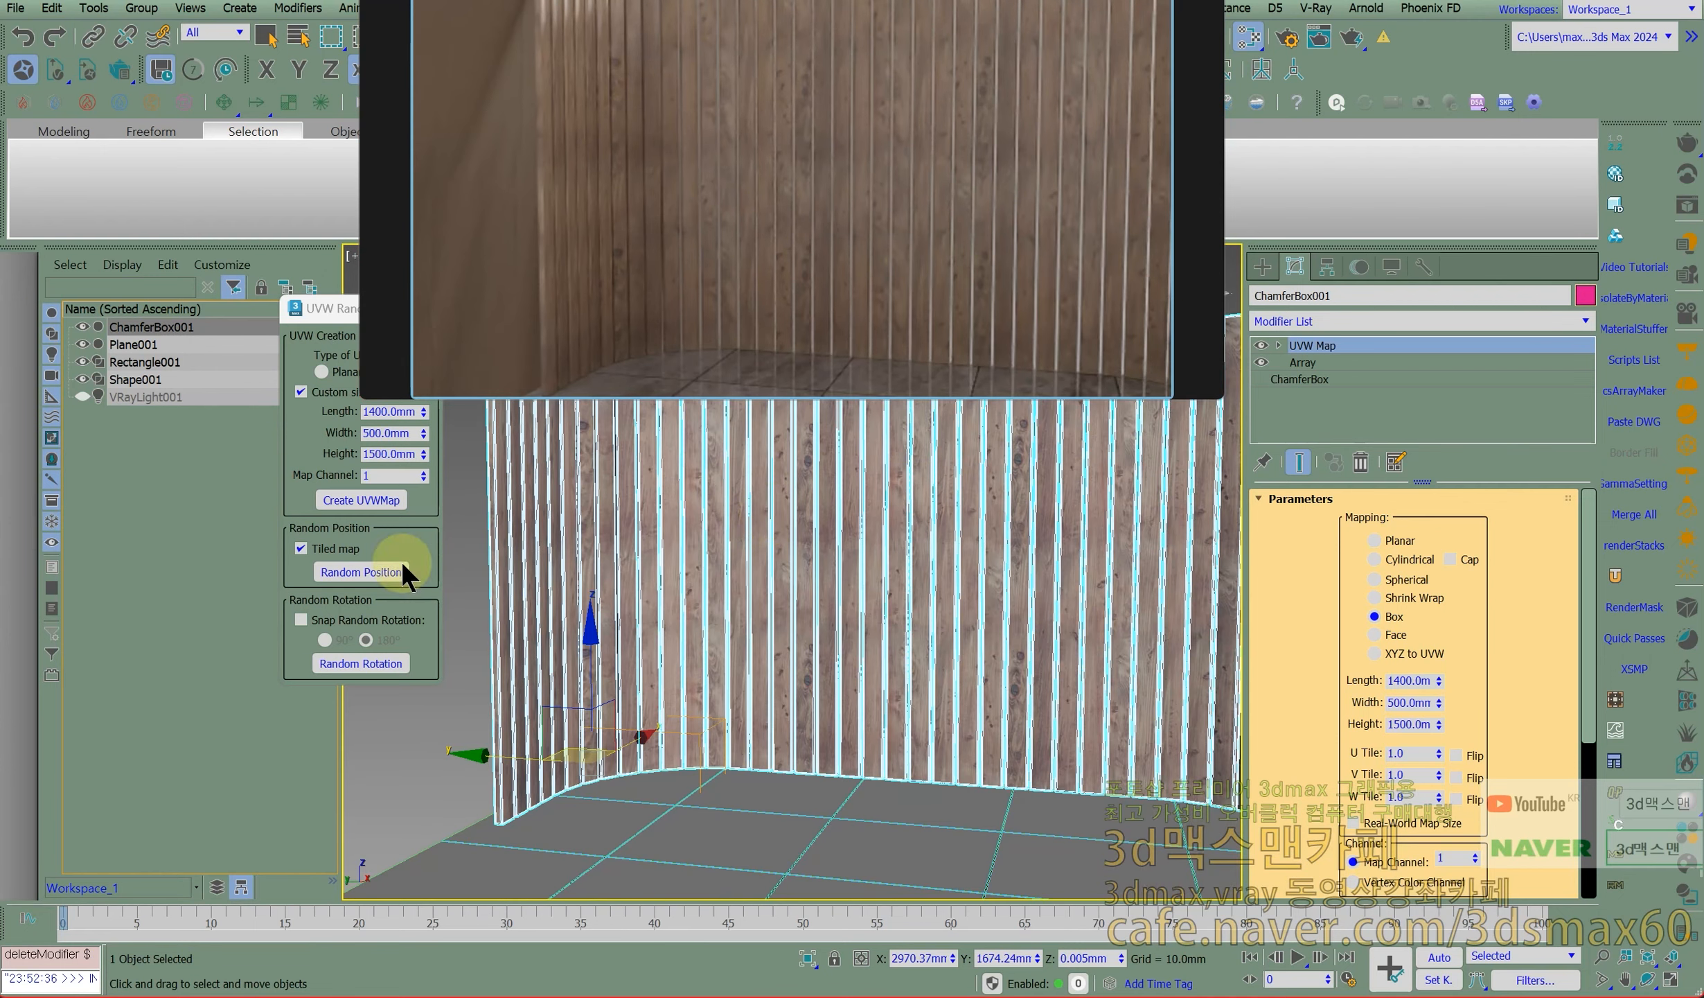
left_click(346, 620)
left_click(361, 662)
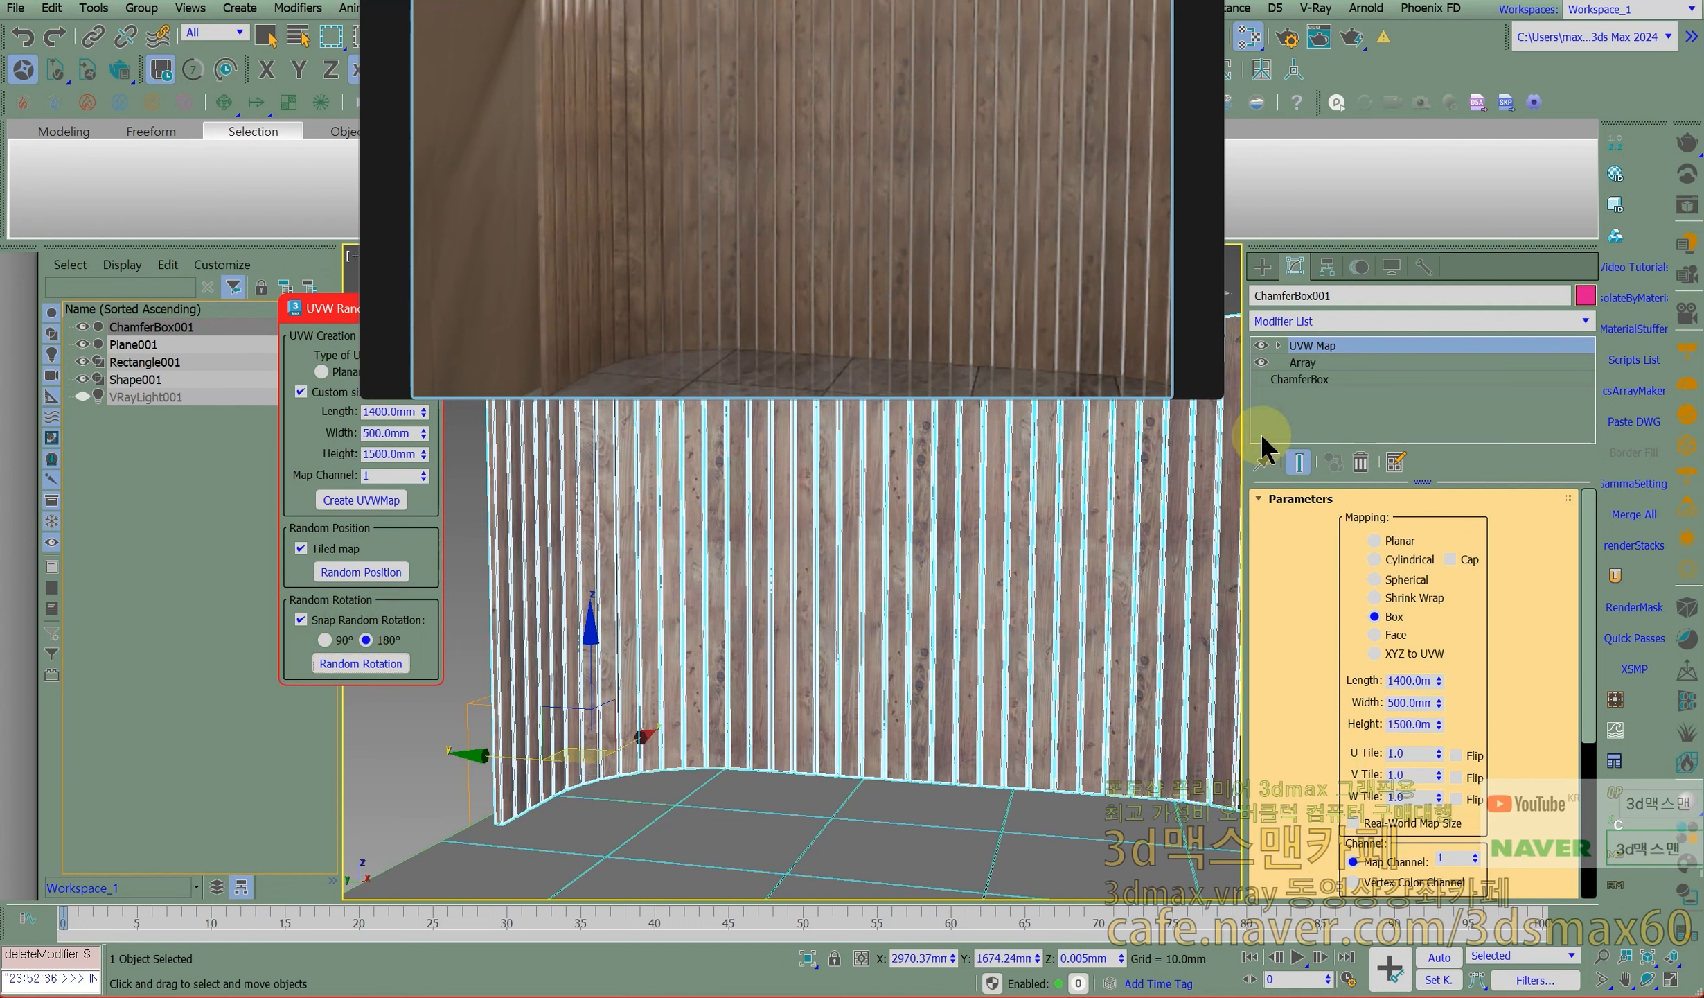
Check the ChamferBox height in its base parameters and look over the wood material's node graph.
left_click(1320, 378)
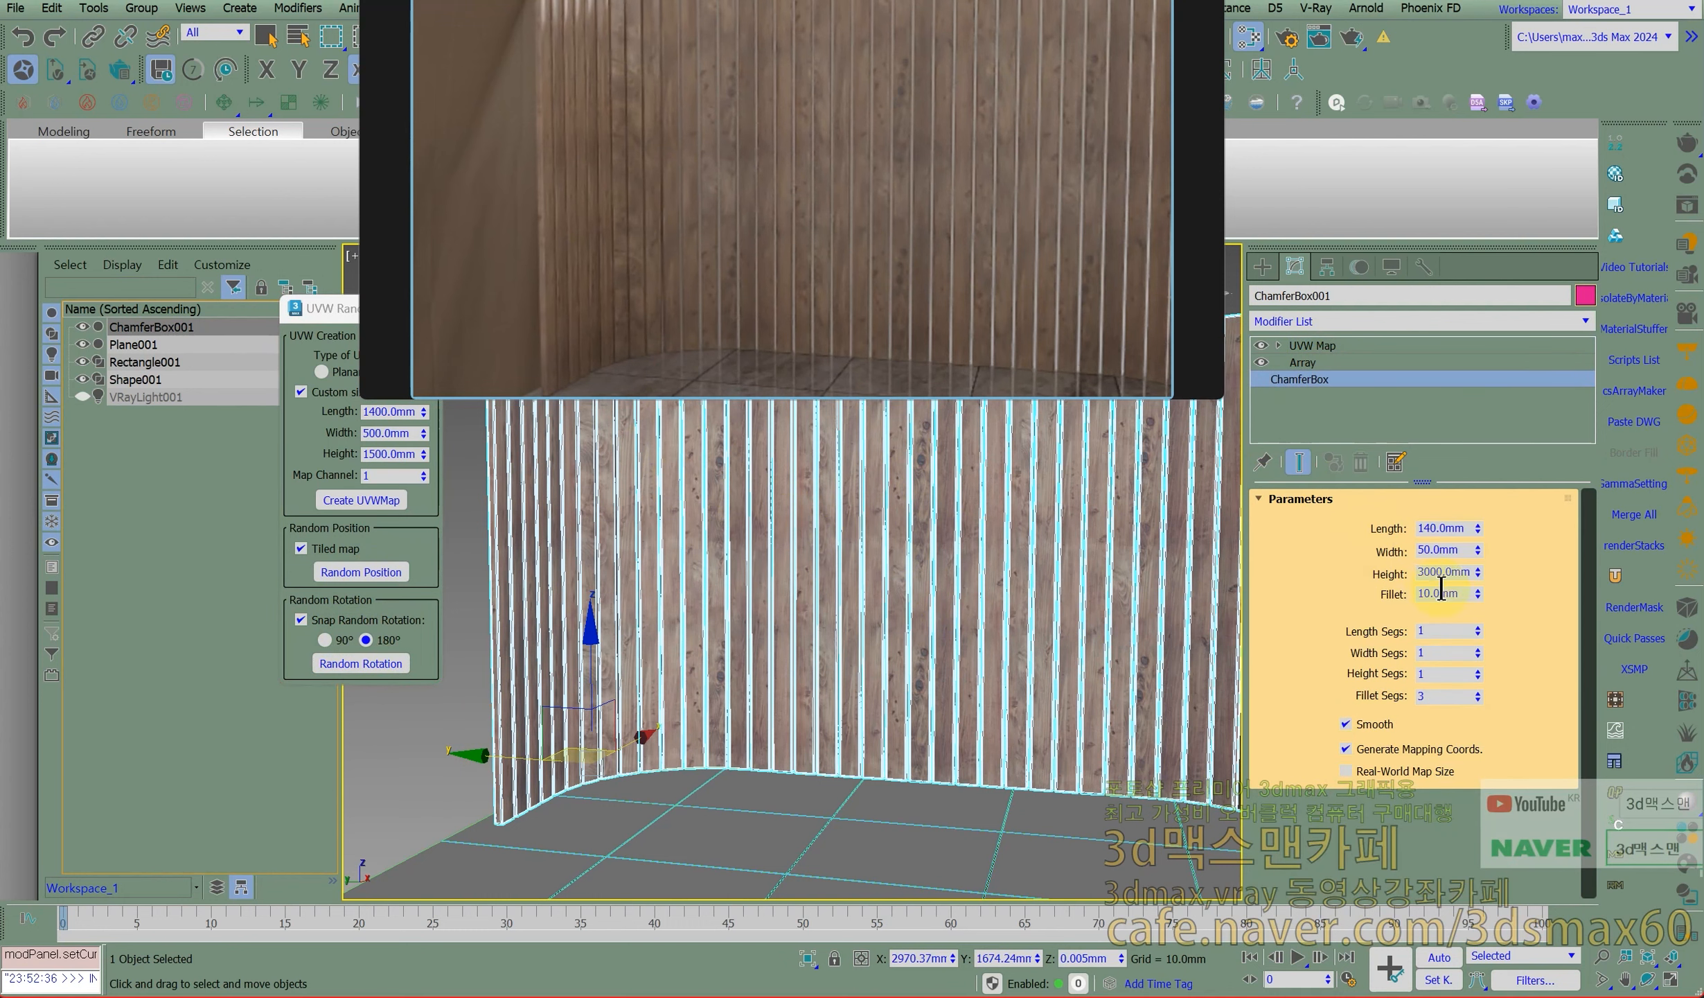
double_click(1446, 571)
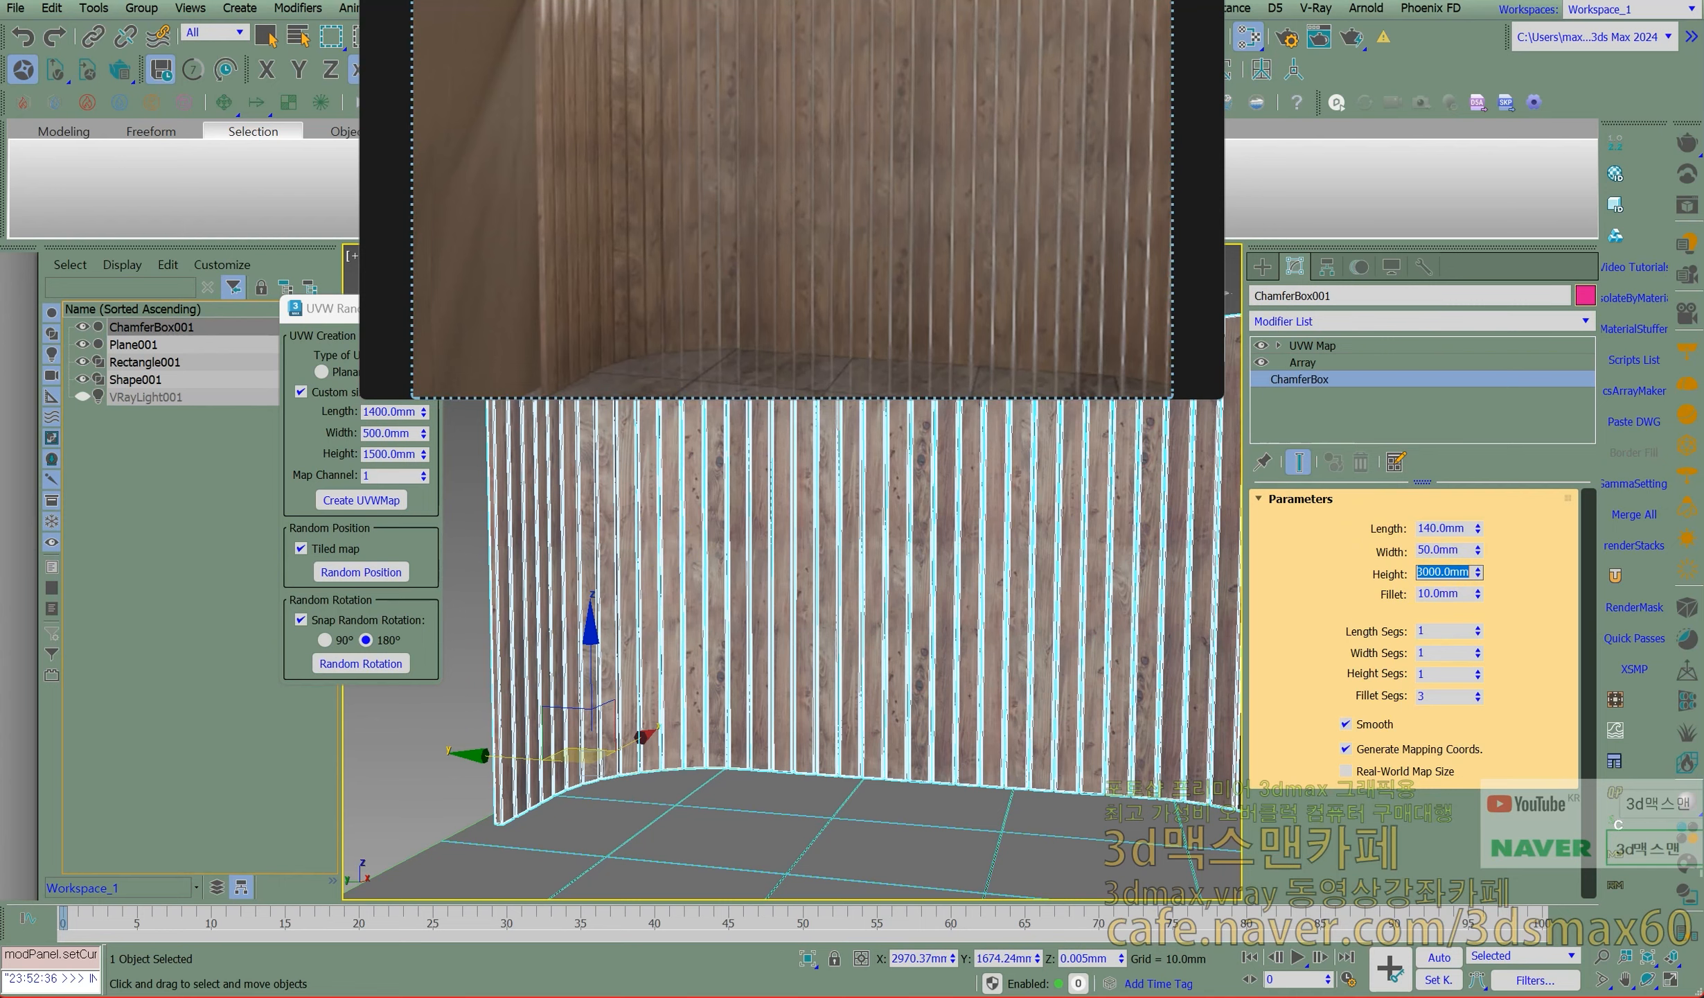
left_click_drag(0, 228, 727, 297)
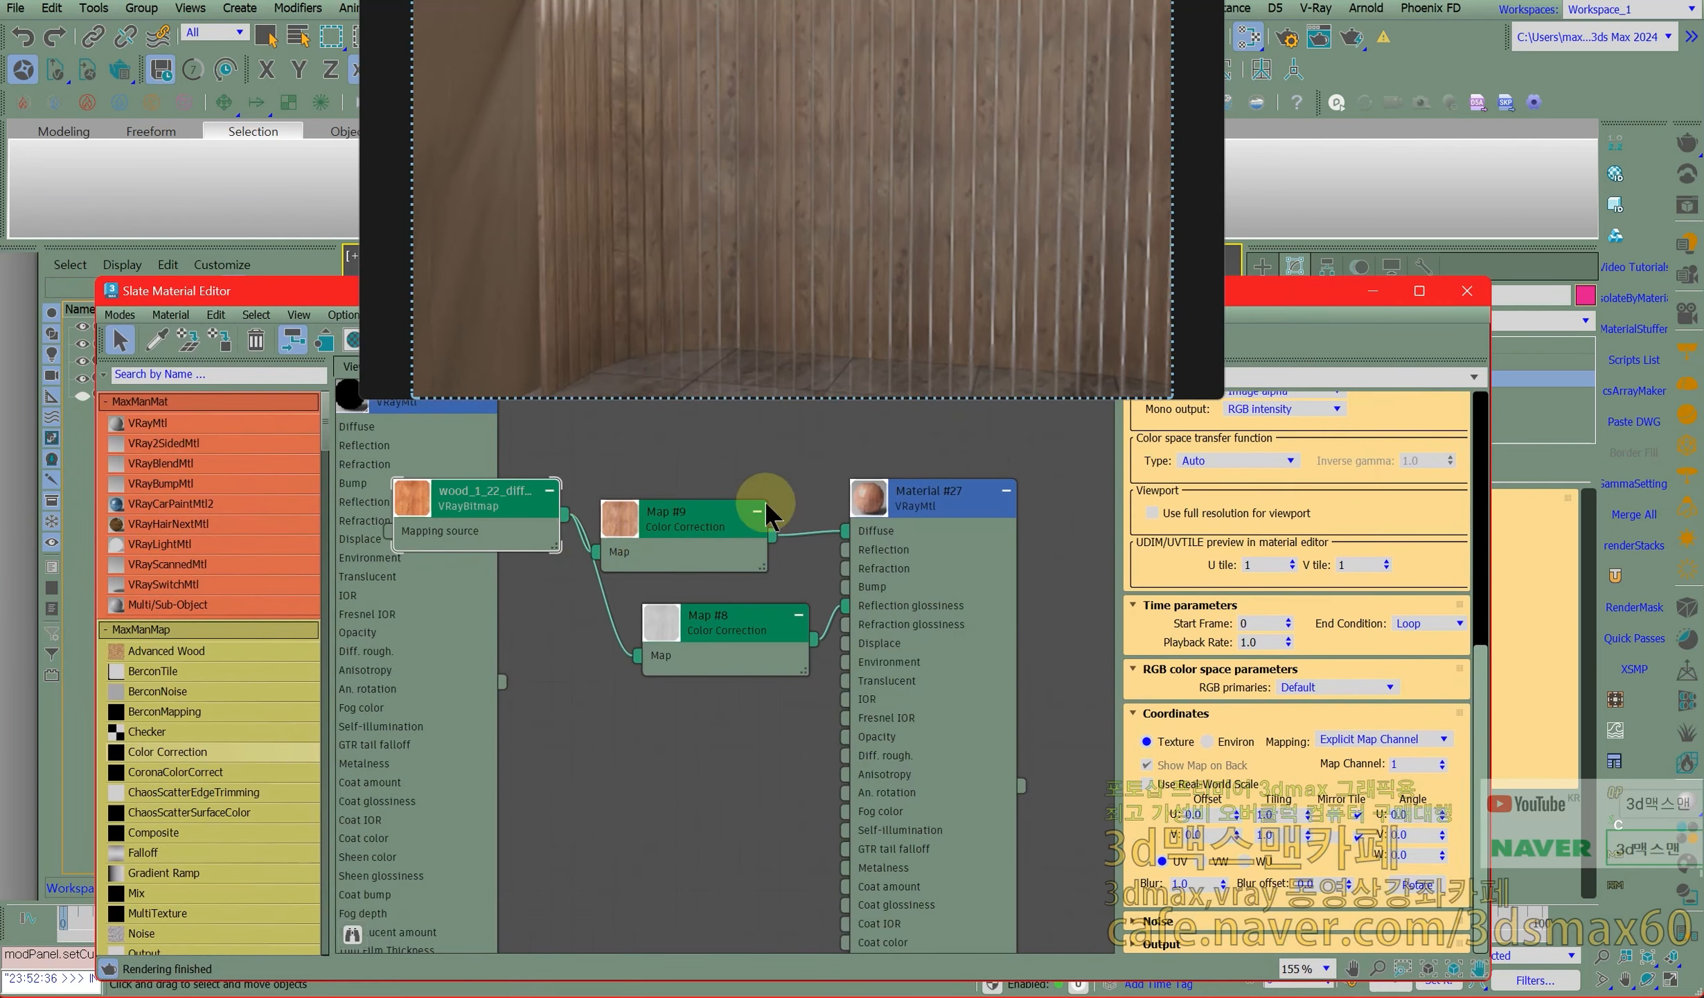
left_click(1372, 290)
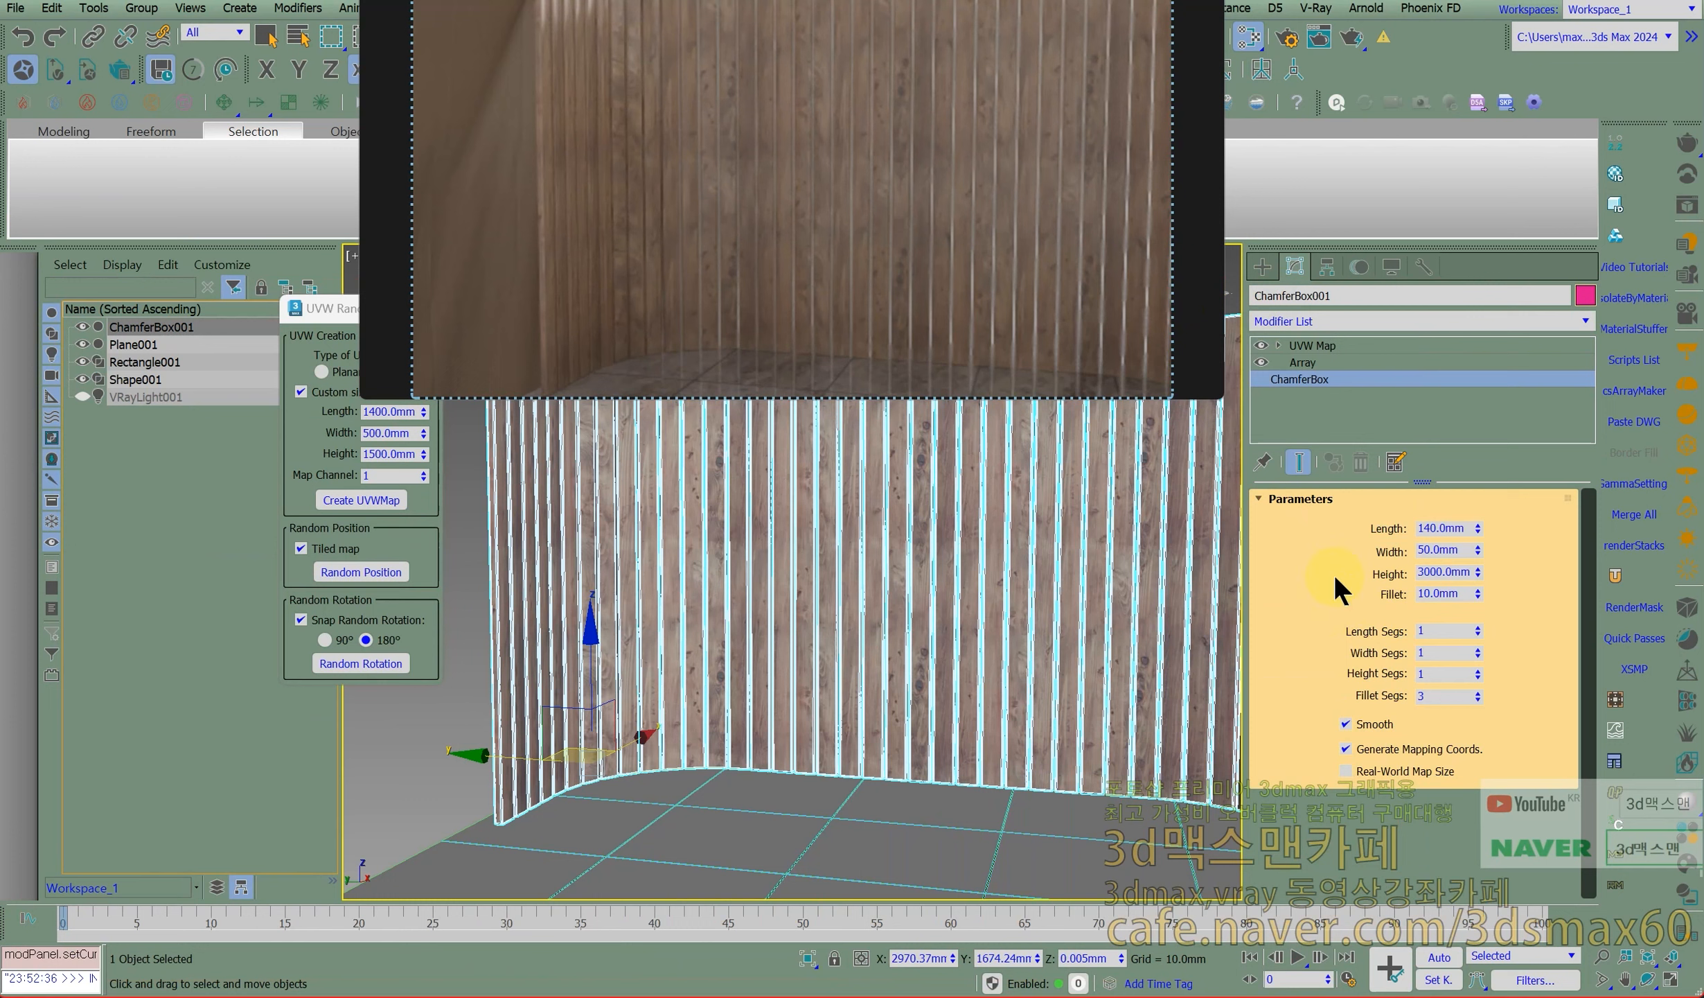
Set the UVW Randomizer height to 8000 mm and replace the slats' UVW Map modifier with a newly created one.
double_click(383, 456)
type("8000")
key("Return")
left_click(1327, 340)
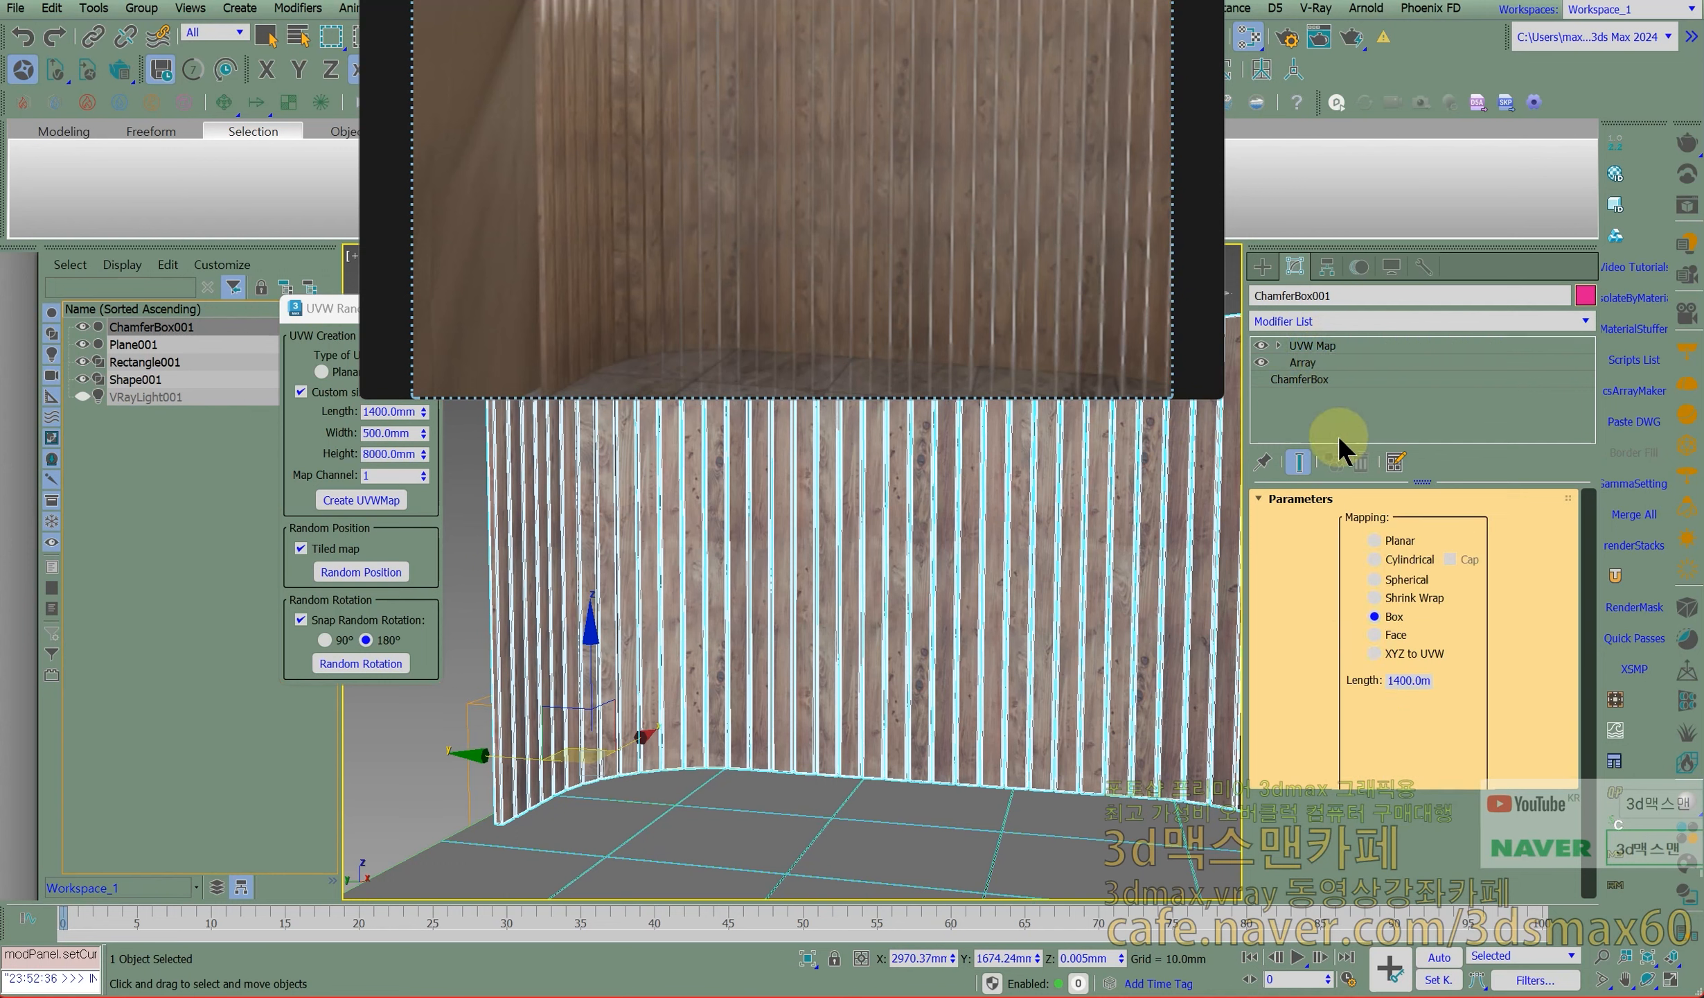
left_click(1362, 458)
left_click(371, 500)
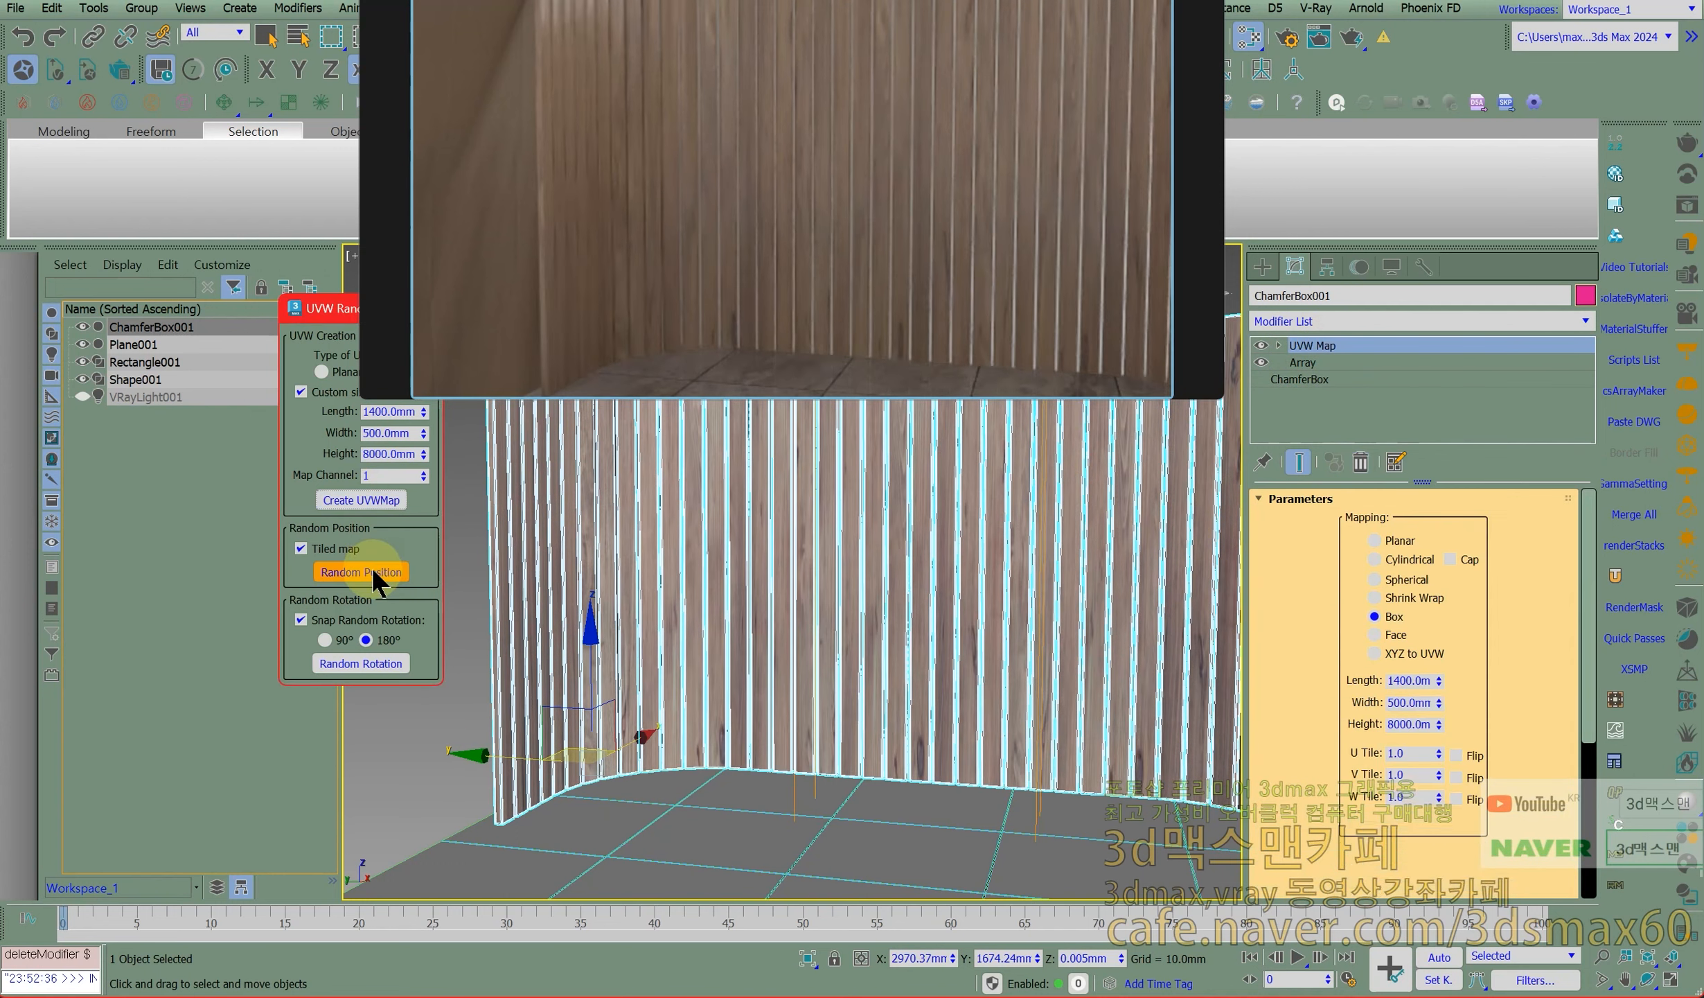
Randomize the position and snapped rotation of the slats' new texture mapping and inspect the wood grain.
left_click(371, 568)
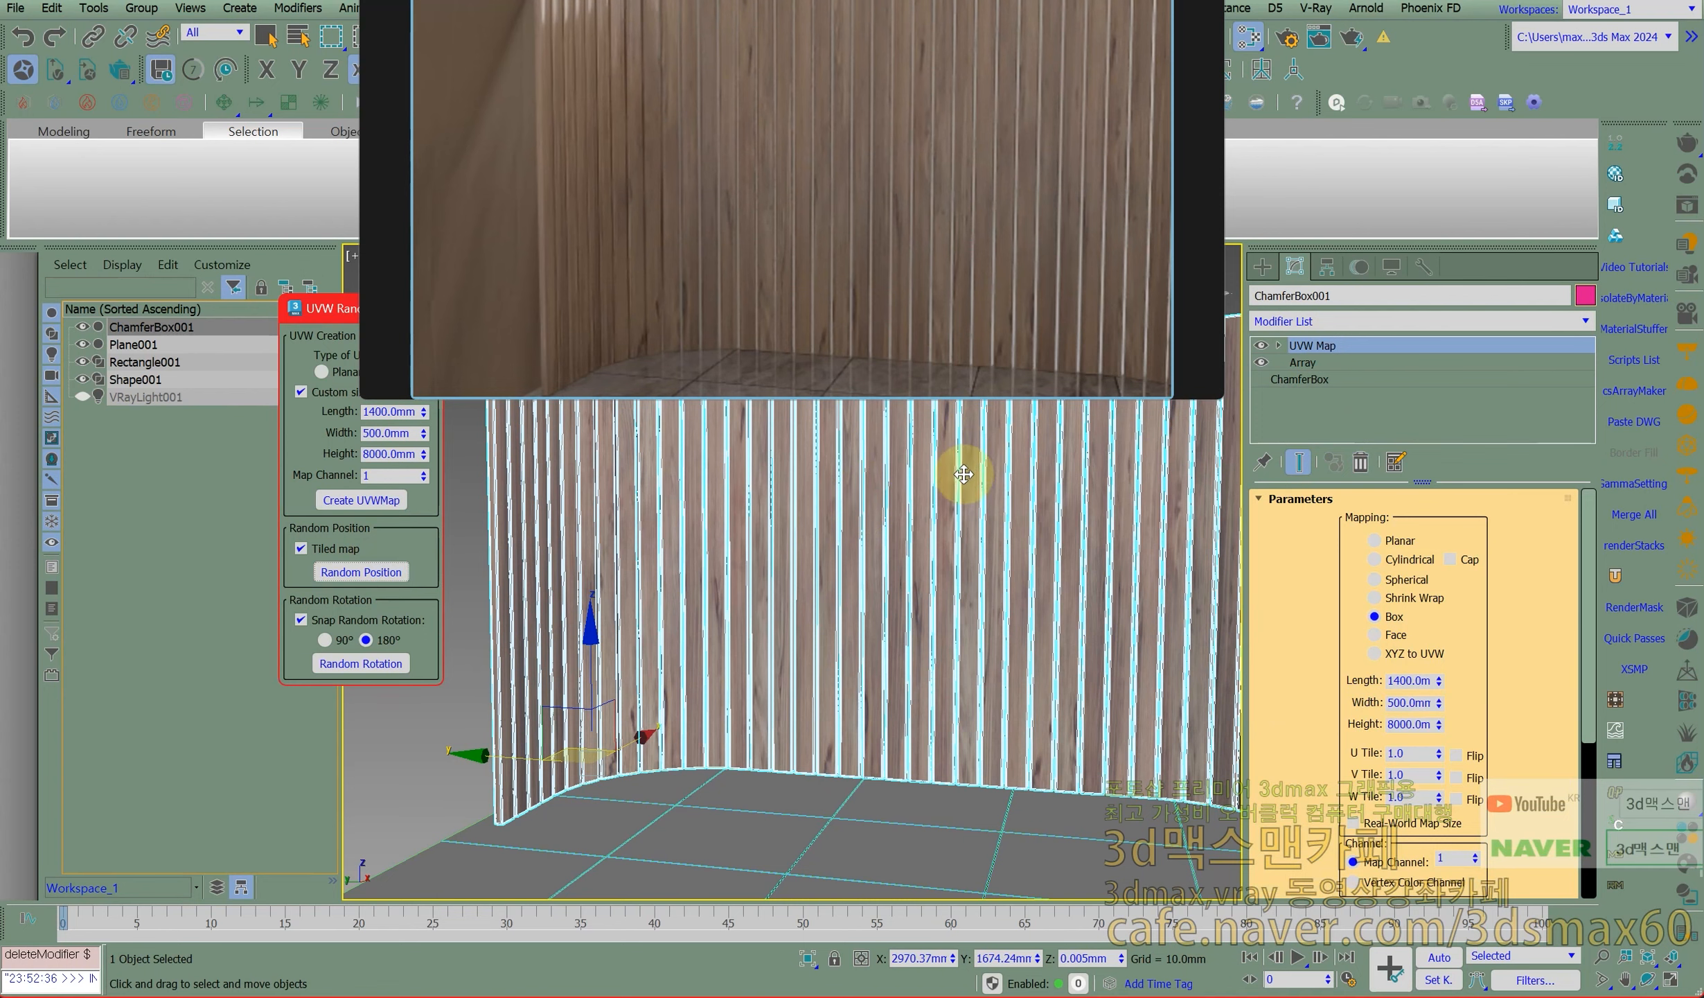
scroll(932, 482, "up", 5)
scroll(931, 483, "down", 2)
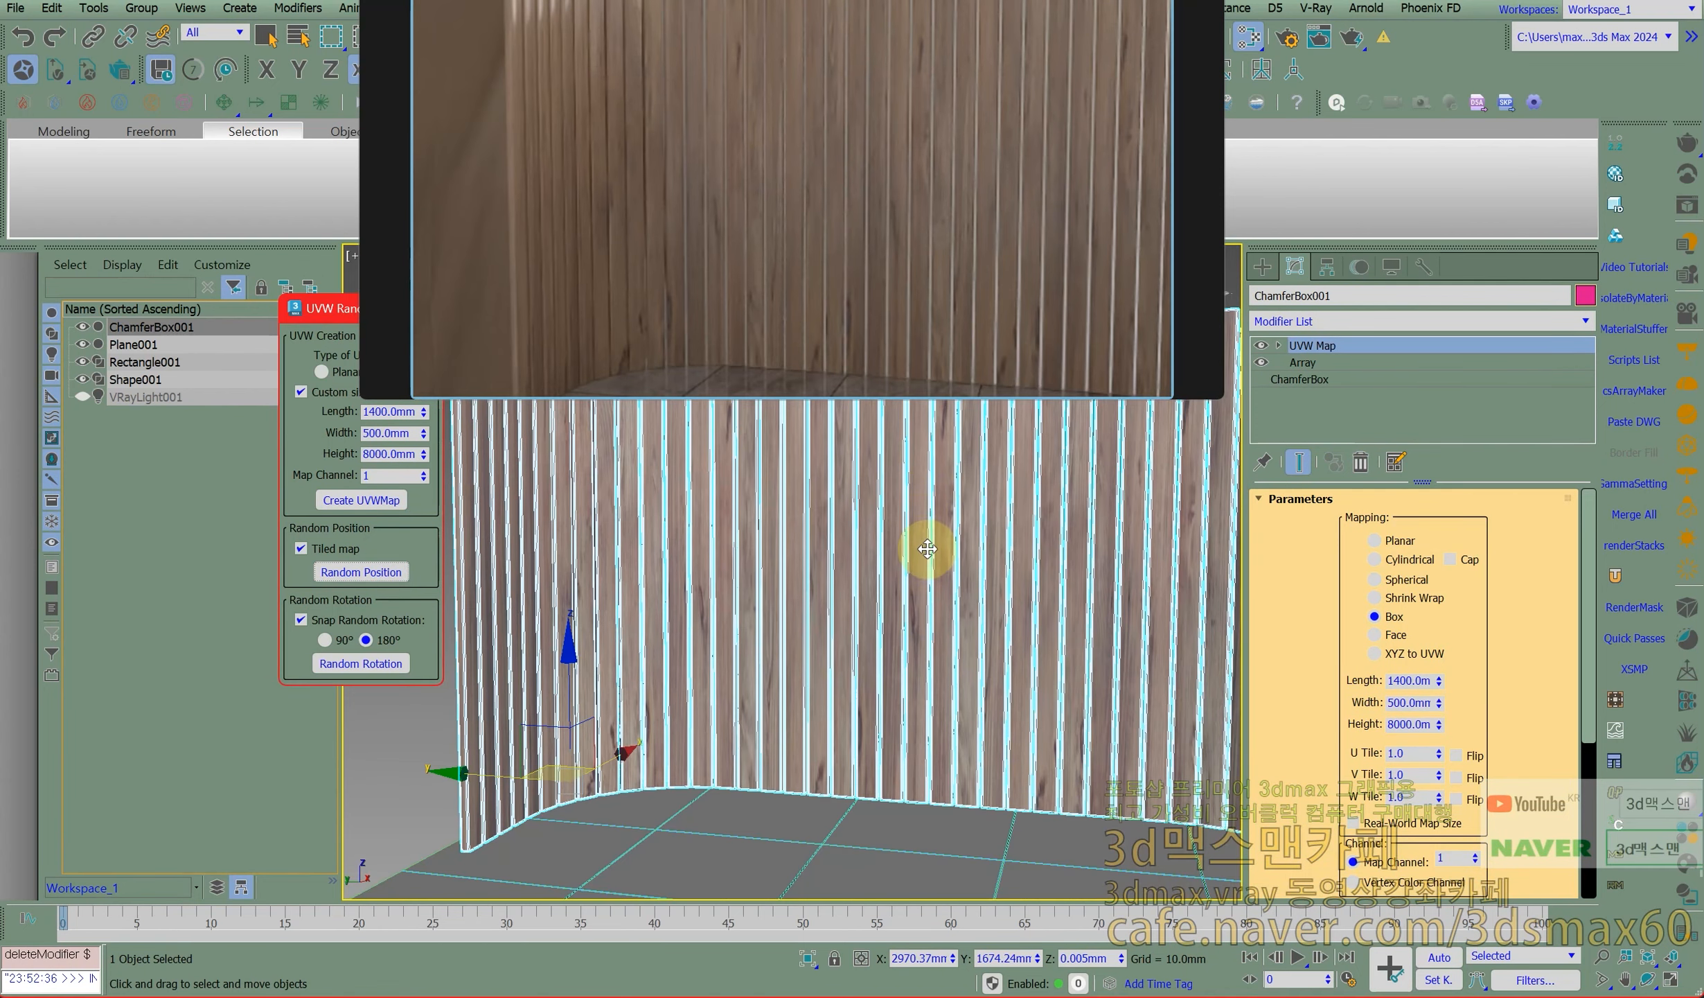
middle_click_drag(924, 552, 845, 514)
scroll(837, 520, "down", 4)
scroll(836, 520, "up", 3)
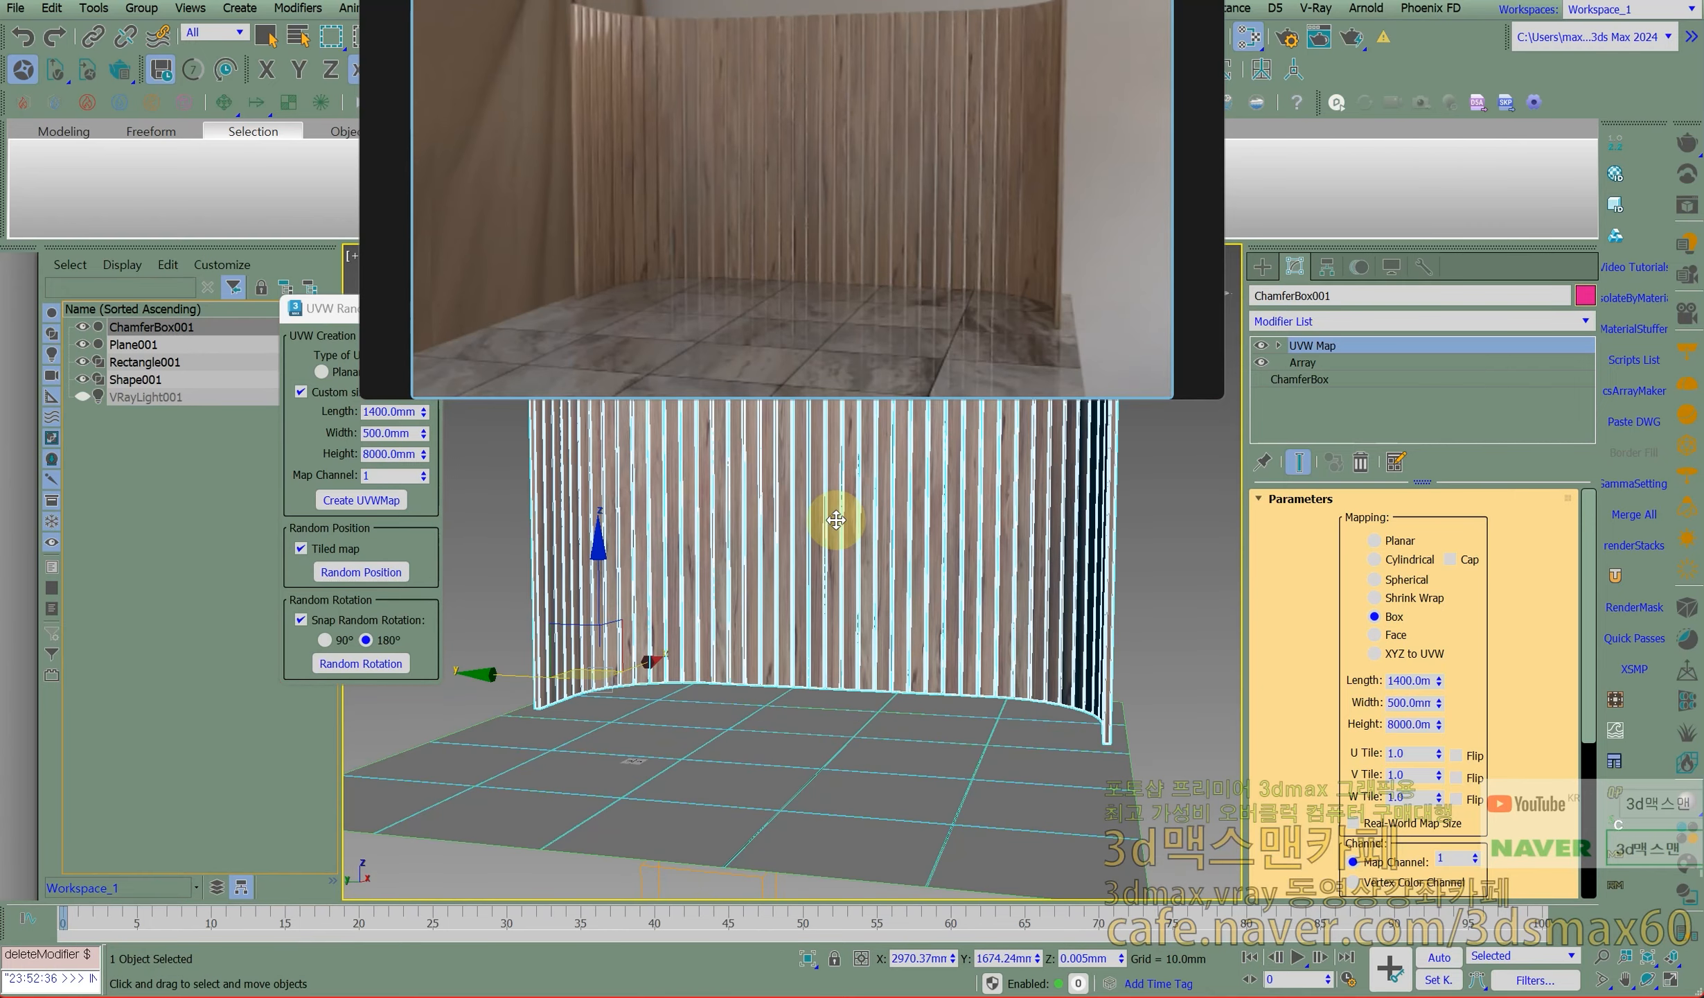
scroll(857, 507, "up", 2)
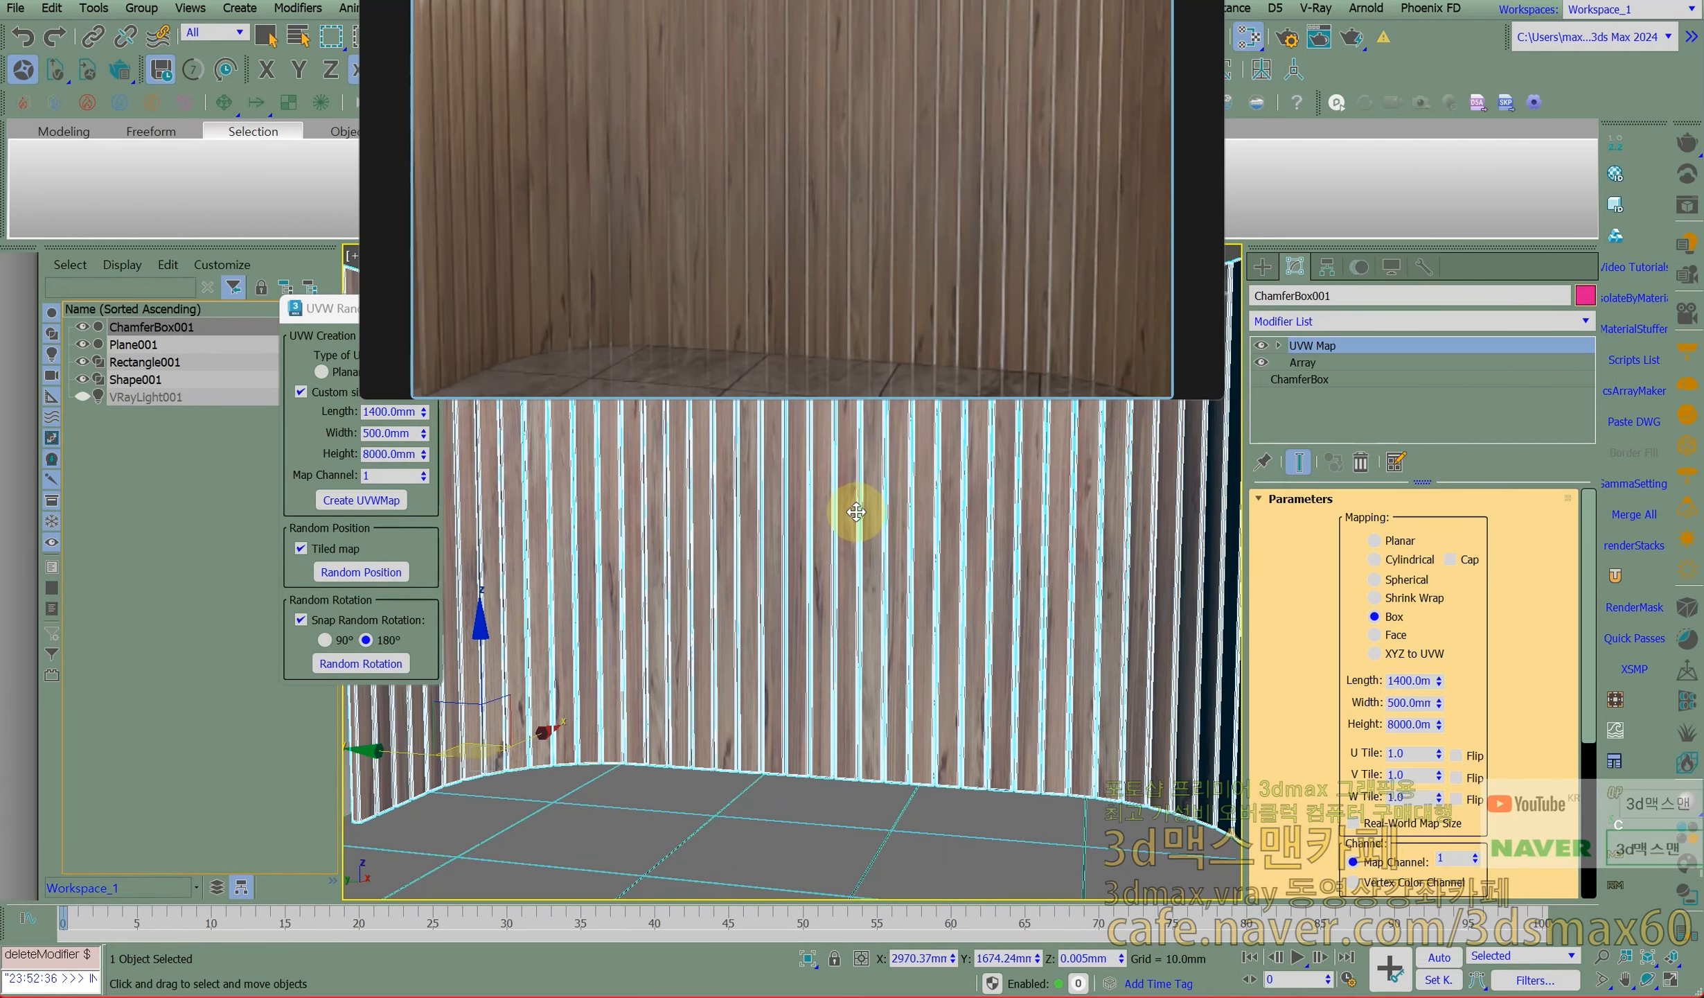
left_click(360, 656)
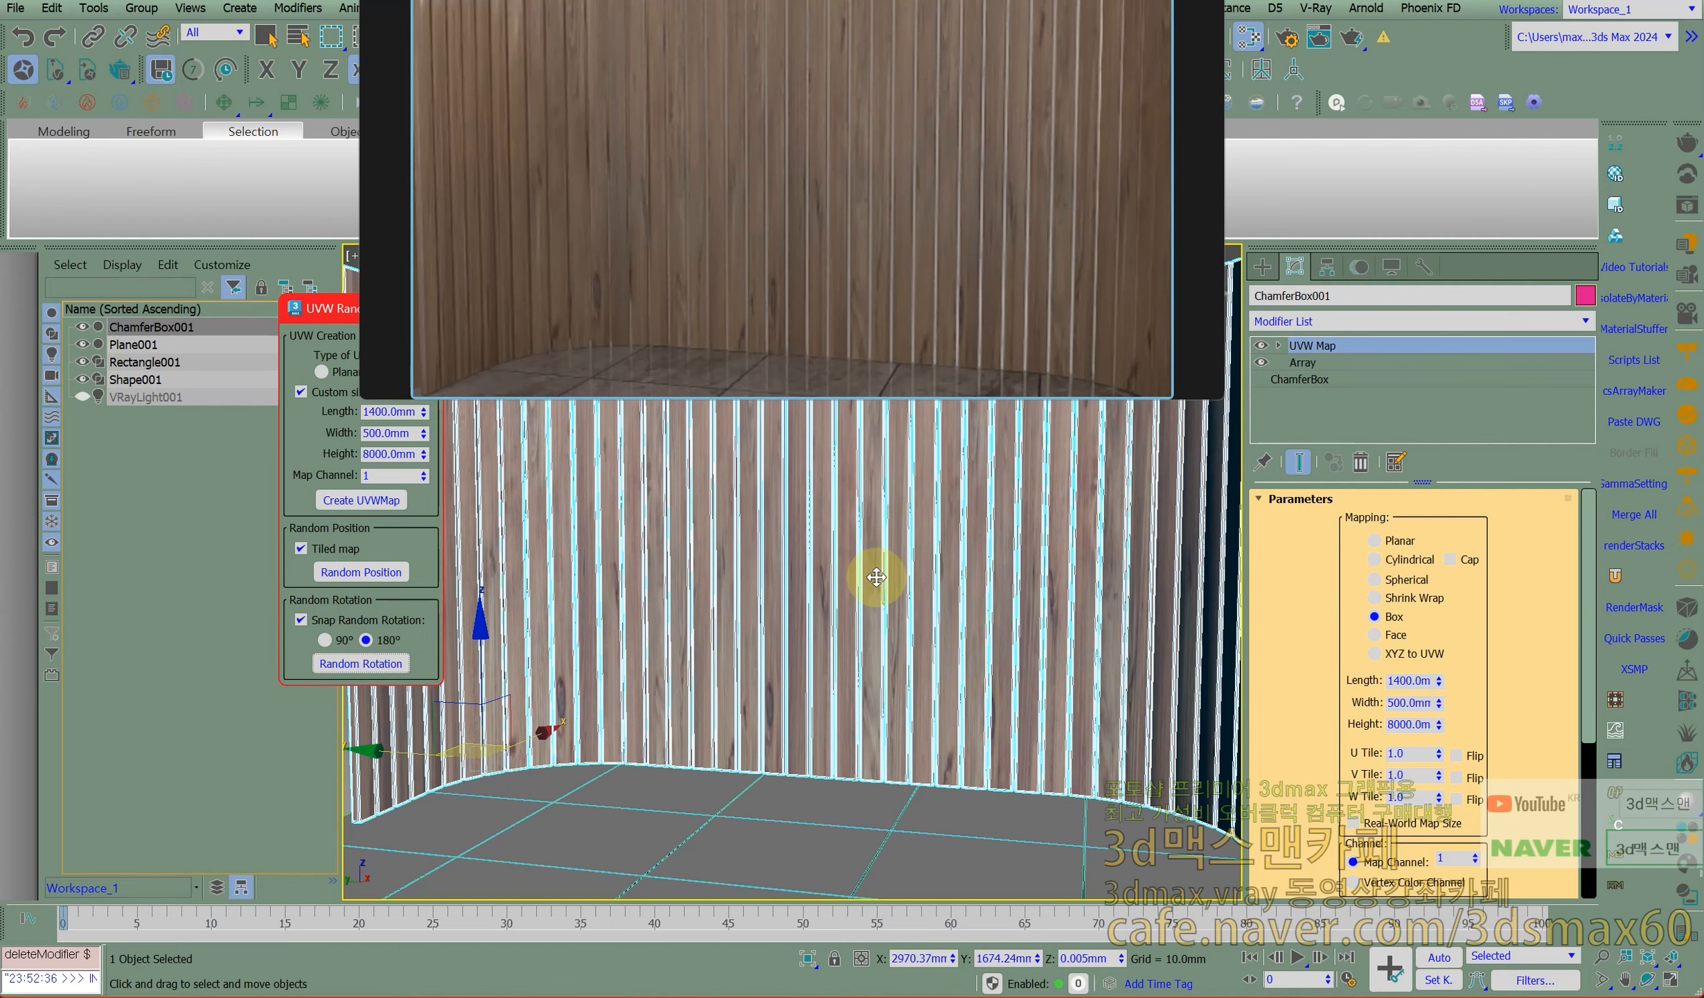
middle_click_drag(870, 574, 924, 598, "alt")
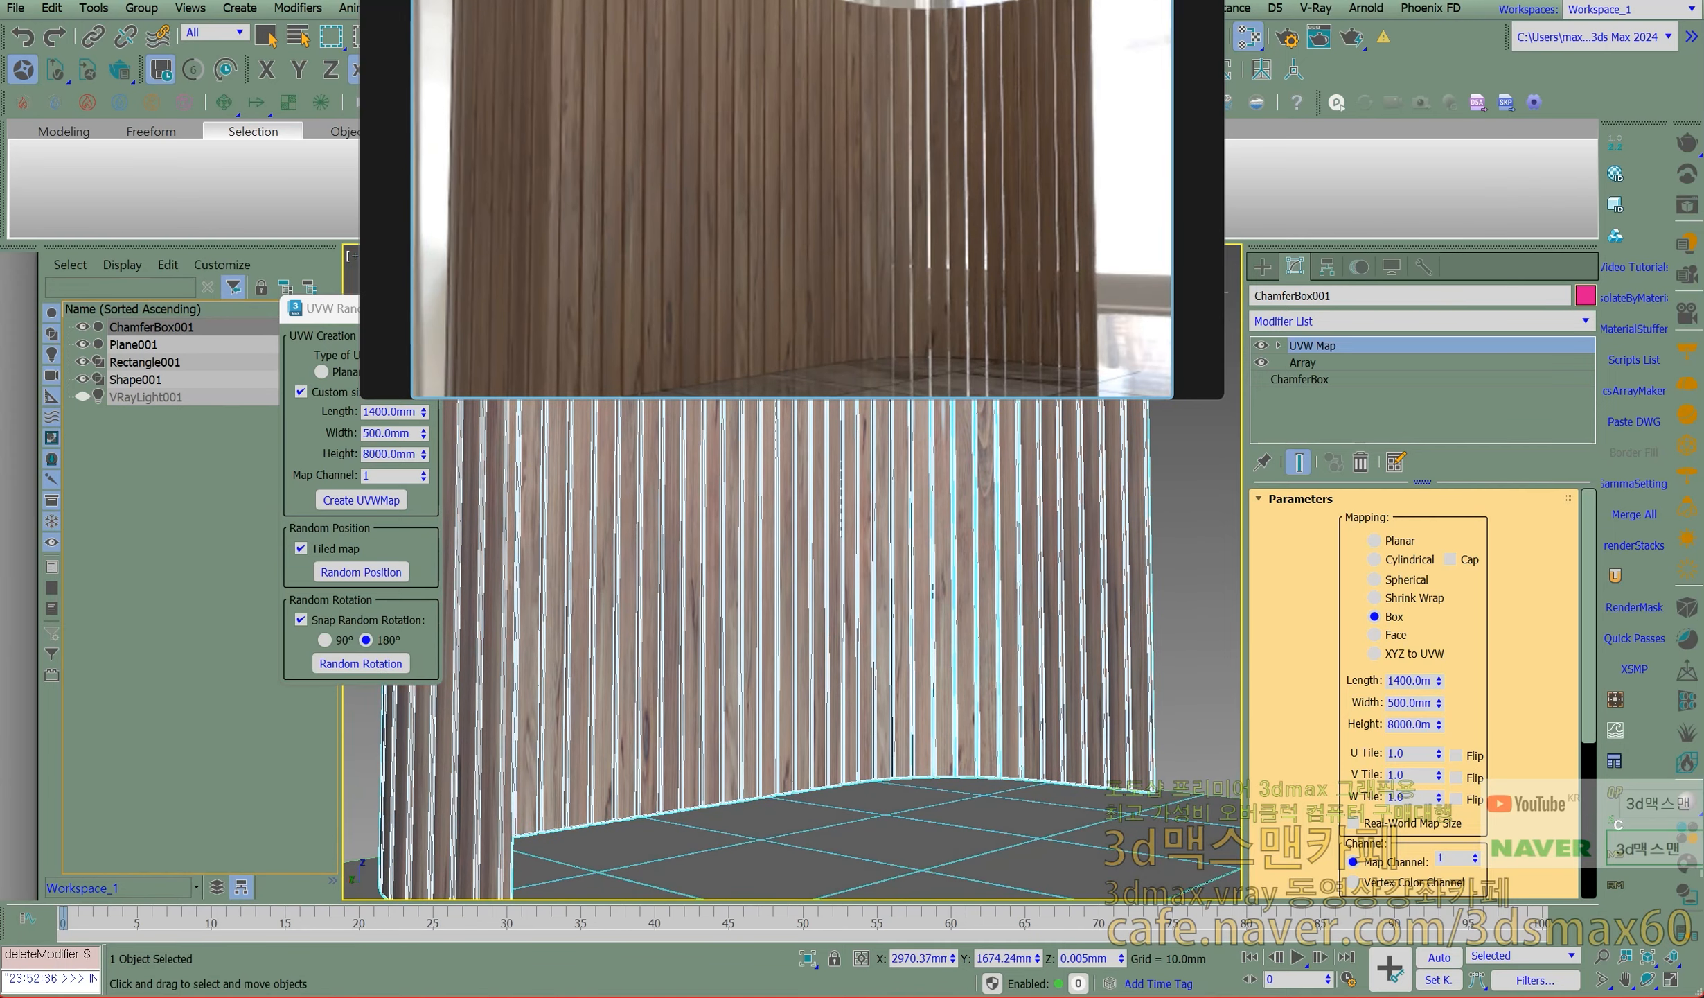
Open the material editor and move the wood bitmap and Map #9 nodes away from Material #27 to make room.
key("m")
left_click_drag(1254, 173, 1403, 381)
left_click_drag(686, 589, 561, 611)
left_click_drag(918, 606, 835, 606)
left_click_drag(1316, 384, 1357, 283)
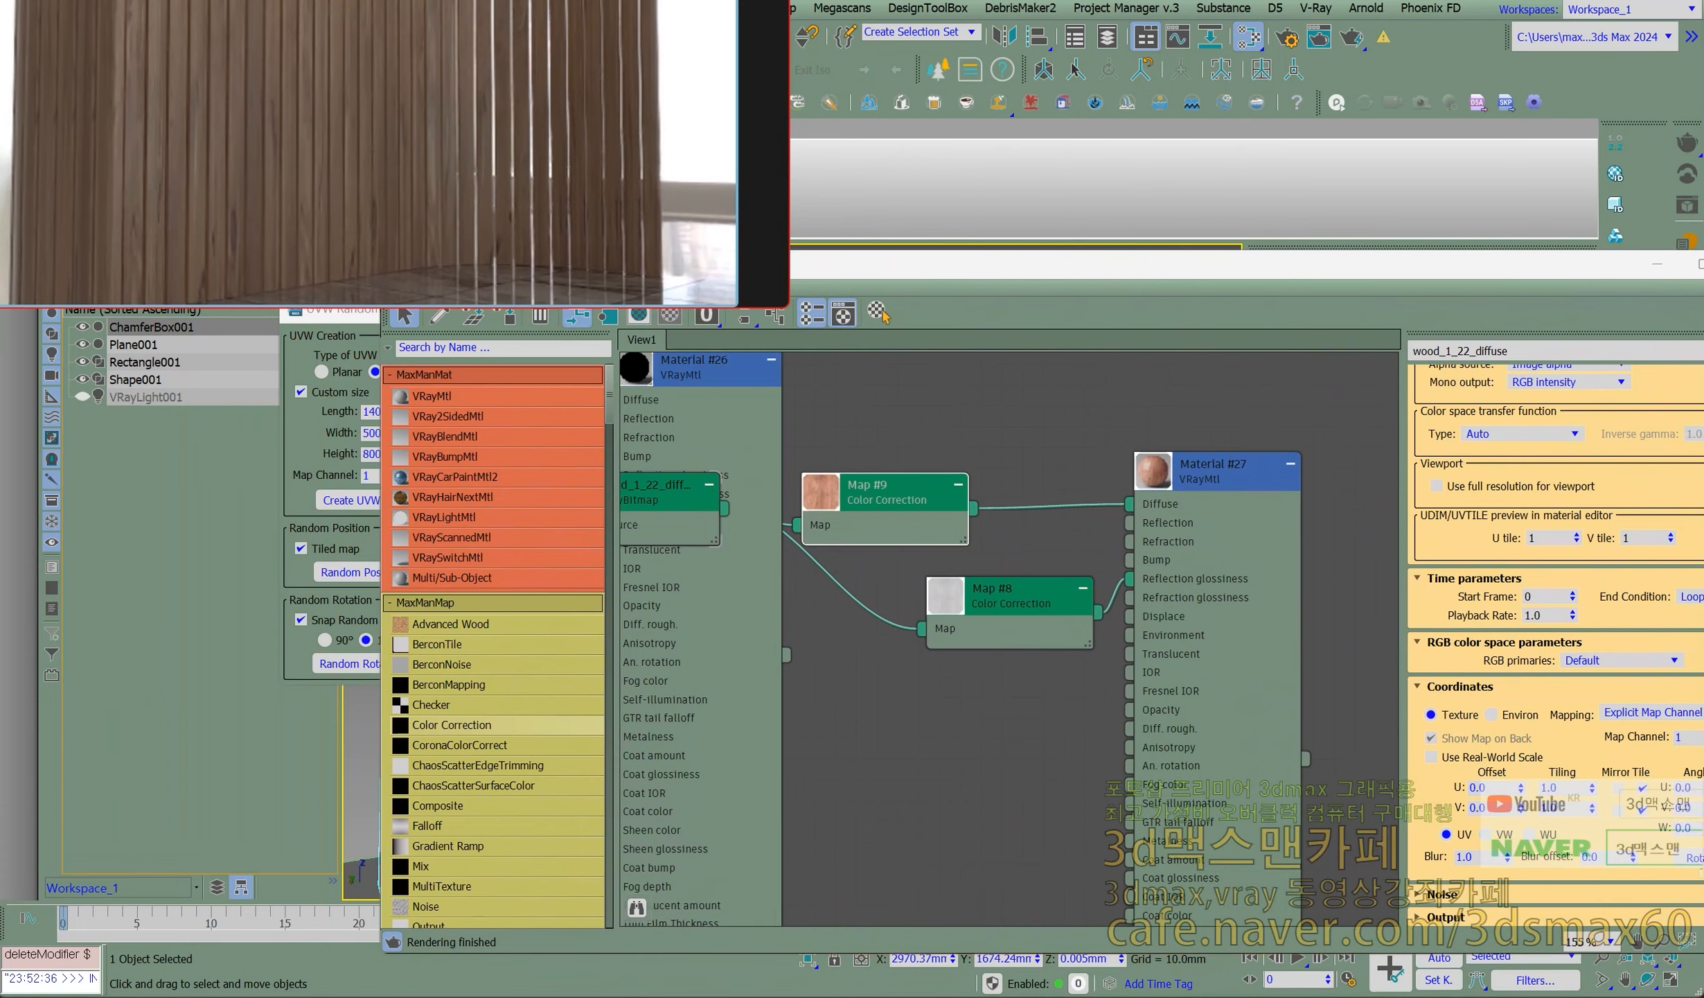
Insert a VRayMultiSubTex map between the Map #9 Color Correction and Material #27's Diffuse, and arrange both map nodes neatly.
scroll(521, 780, "down", 4)
scroll(517, 741, "down", 4)
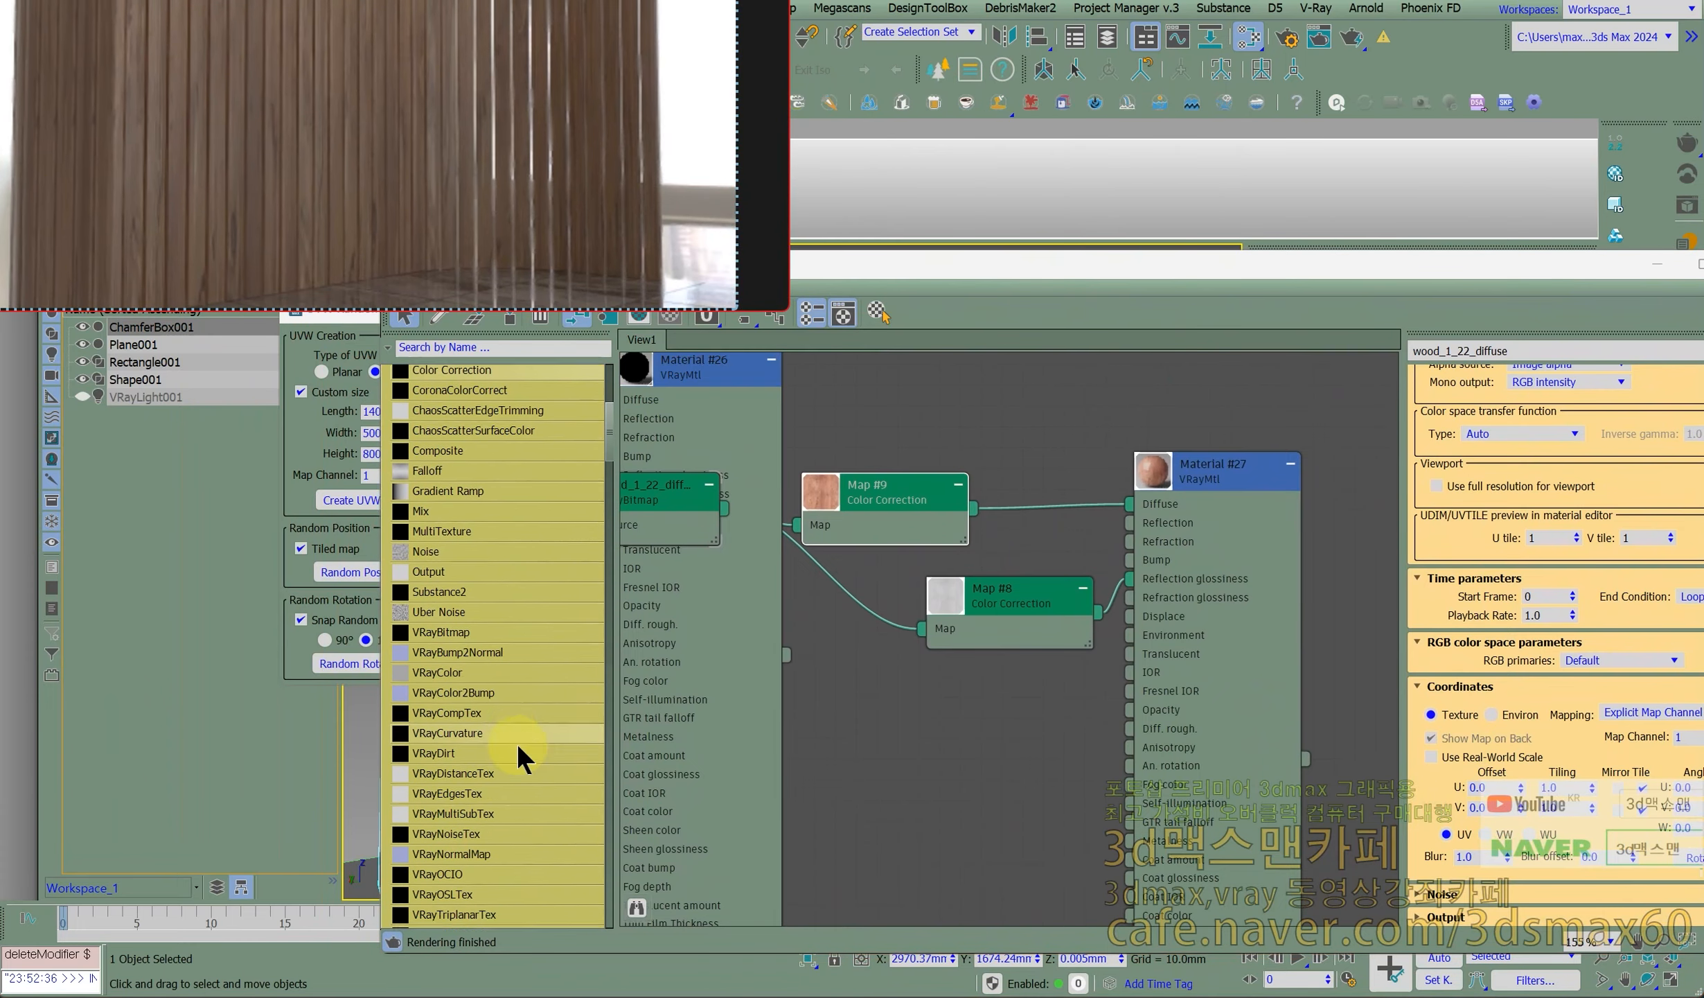
left_click_drag(526, 667, 1024, 503)
left_click(1047, 539)
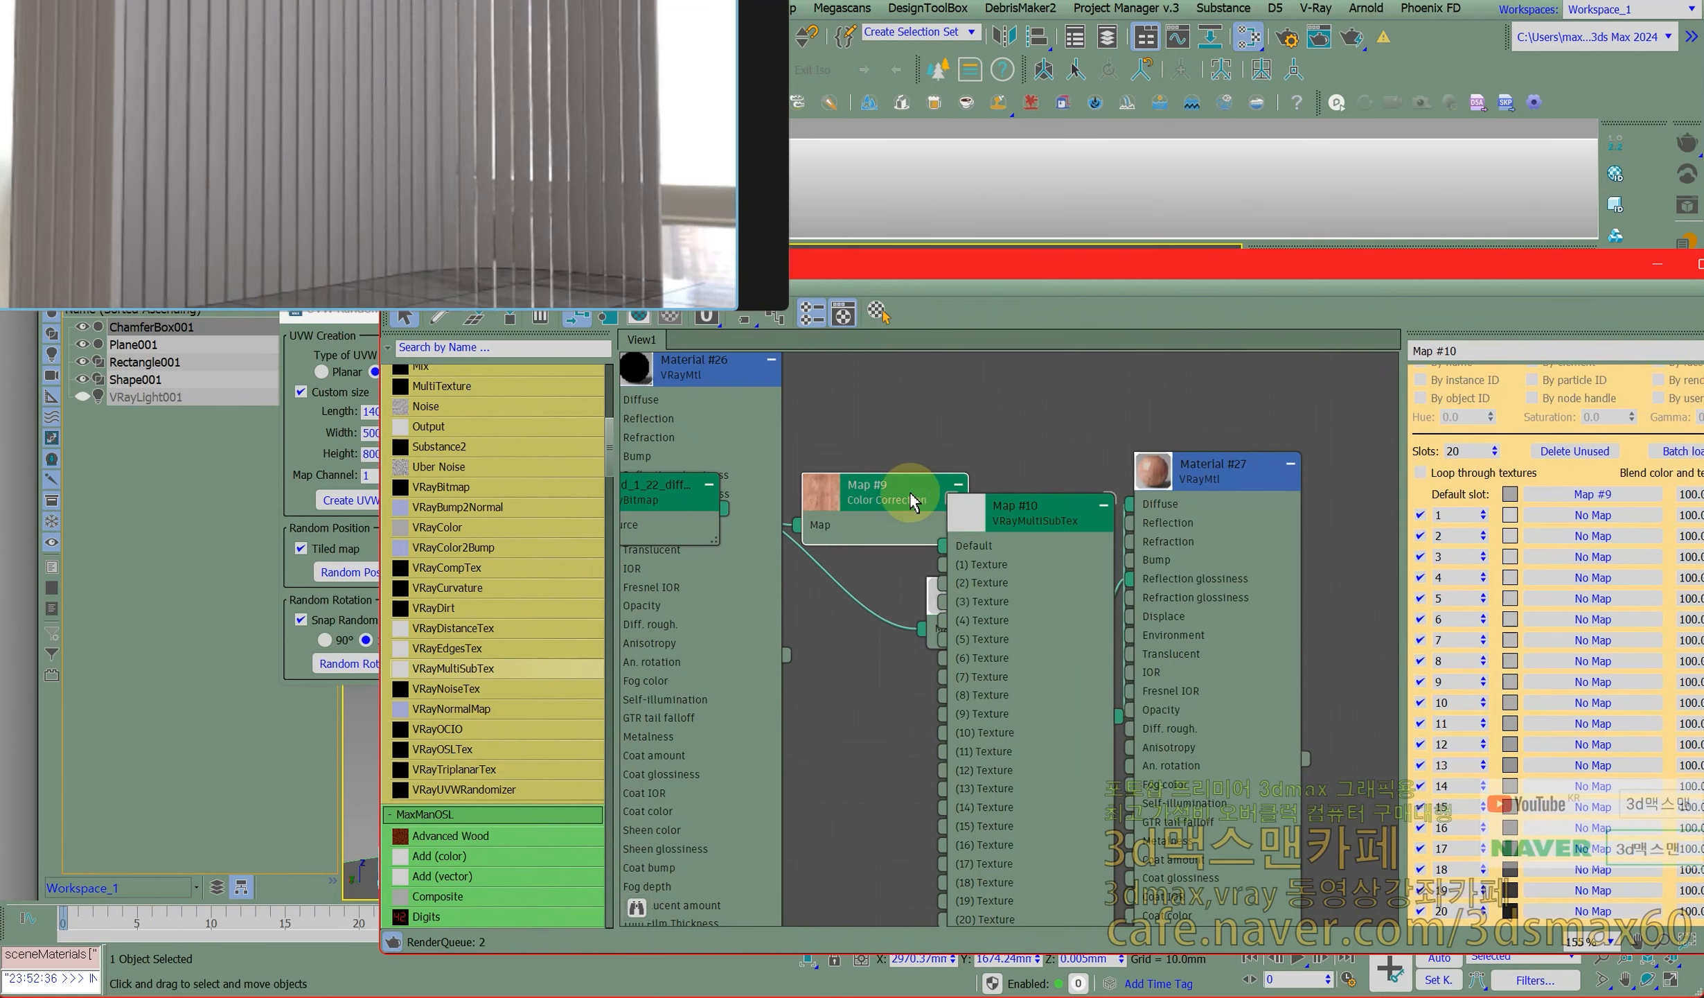
left_click_drag(909, 493, 825, 492)
left_click_drag(993, 513, 993, 428)
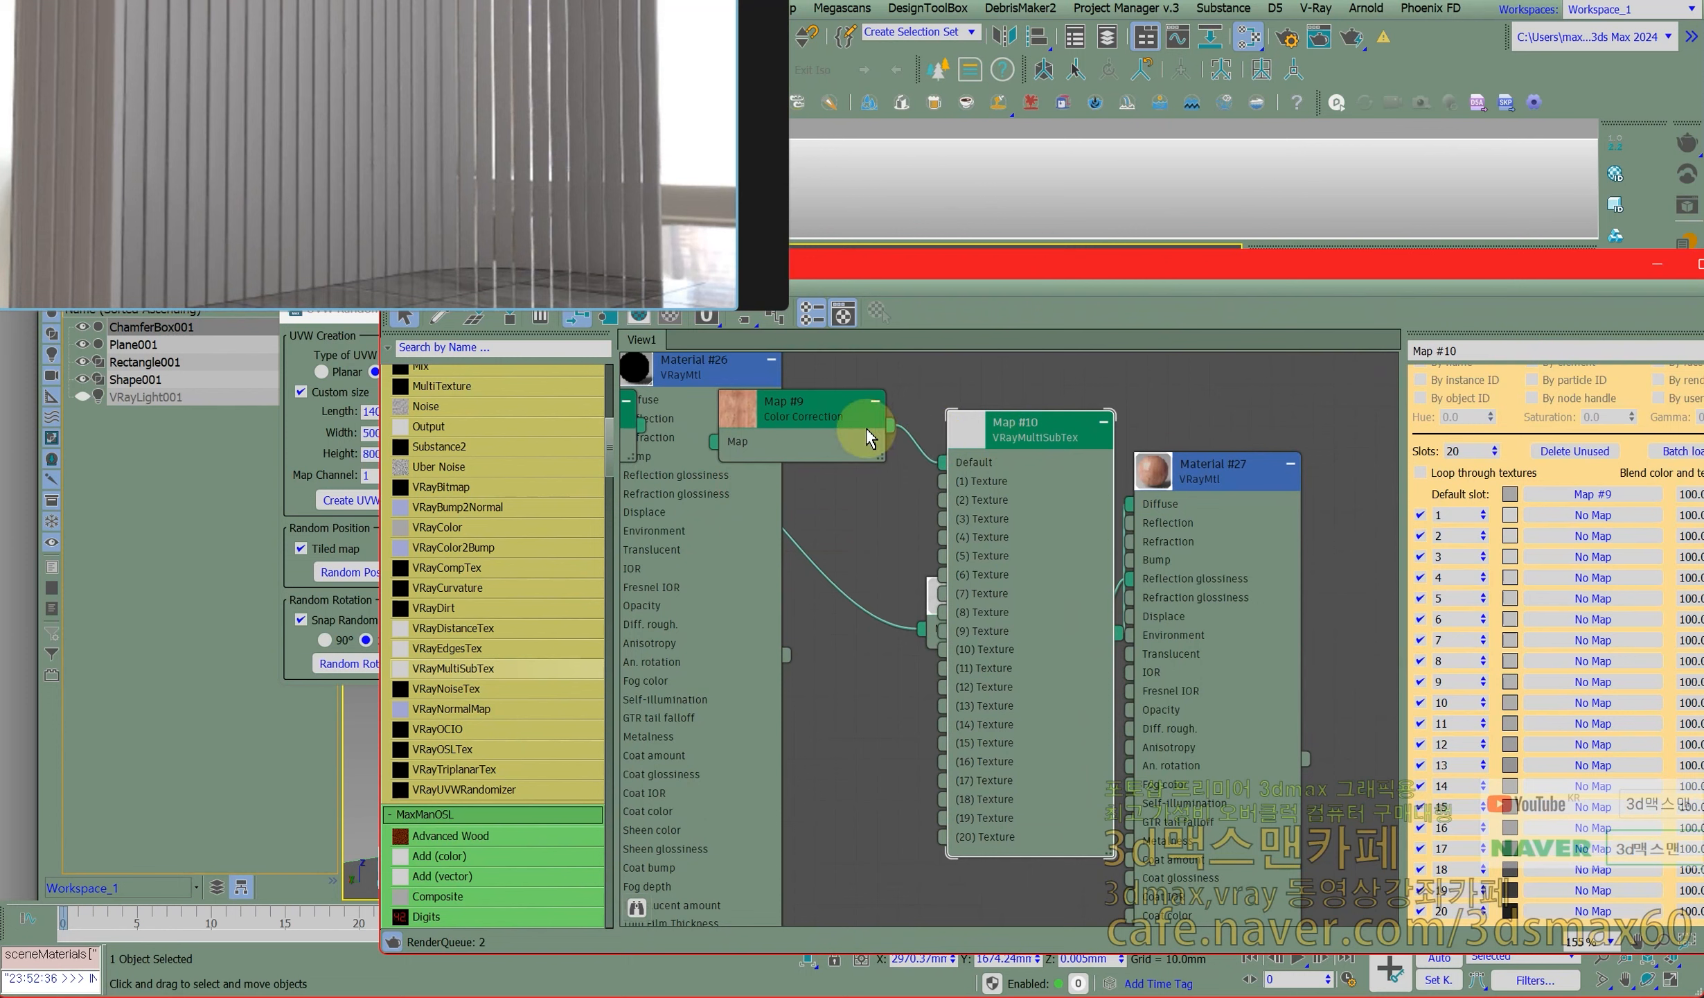
Set the number of slots in the VRayMultiSubTex map to 6.
left_click_drag(1483, 451, 1468, 452)
type("6")
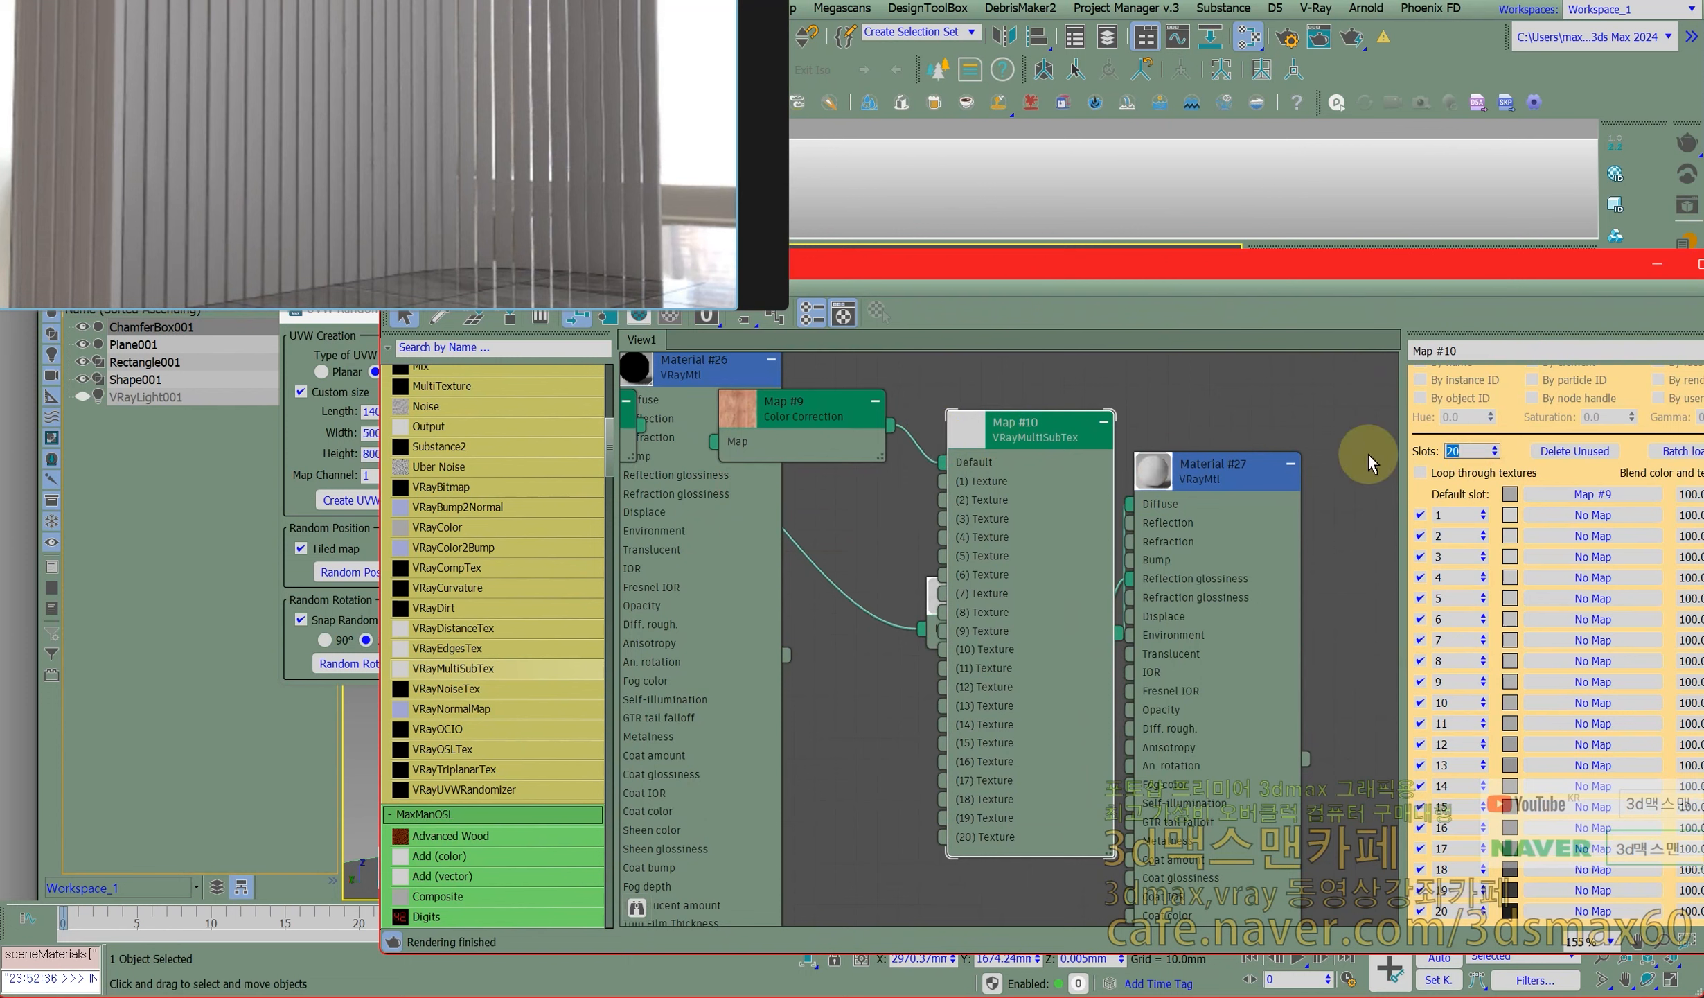
key("Return")
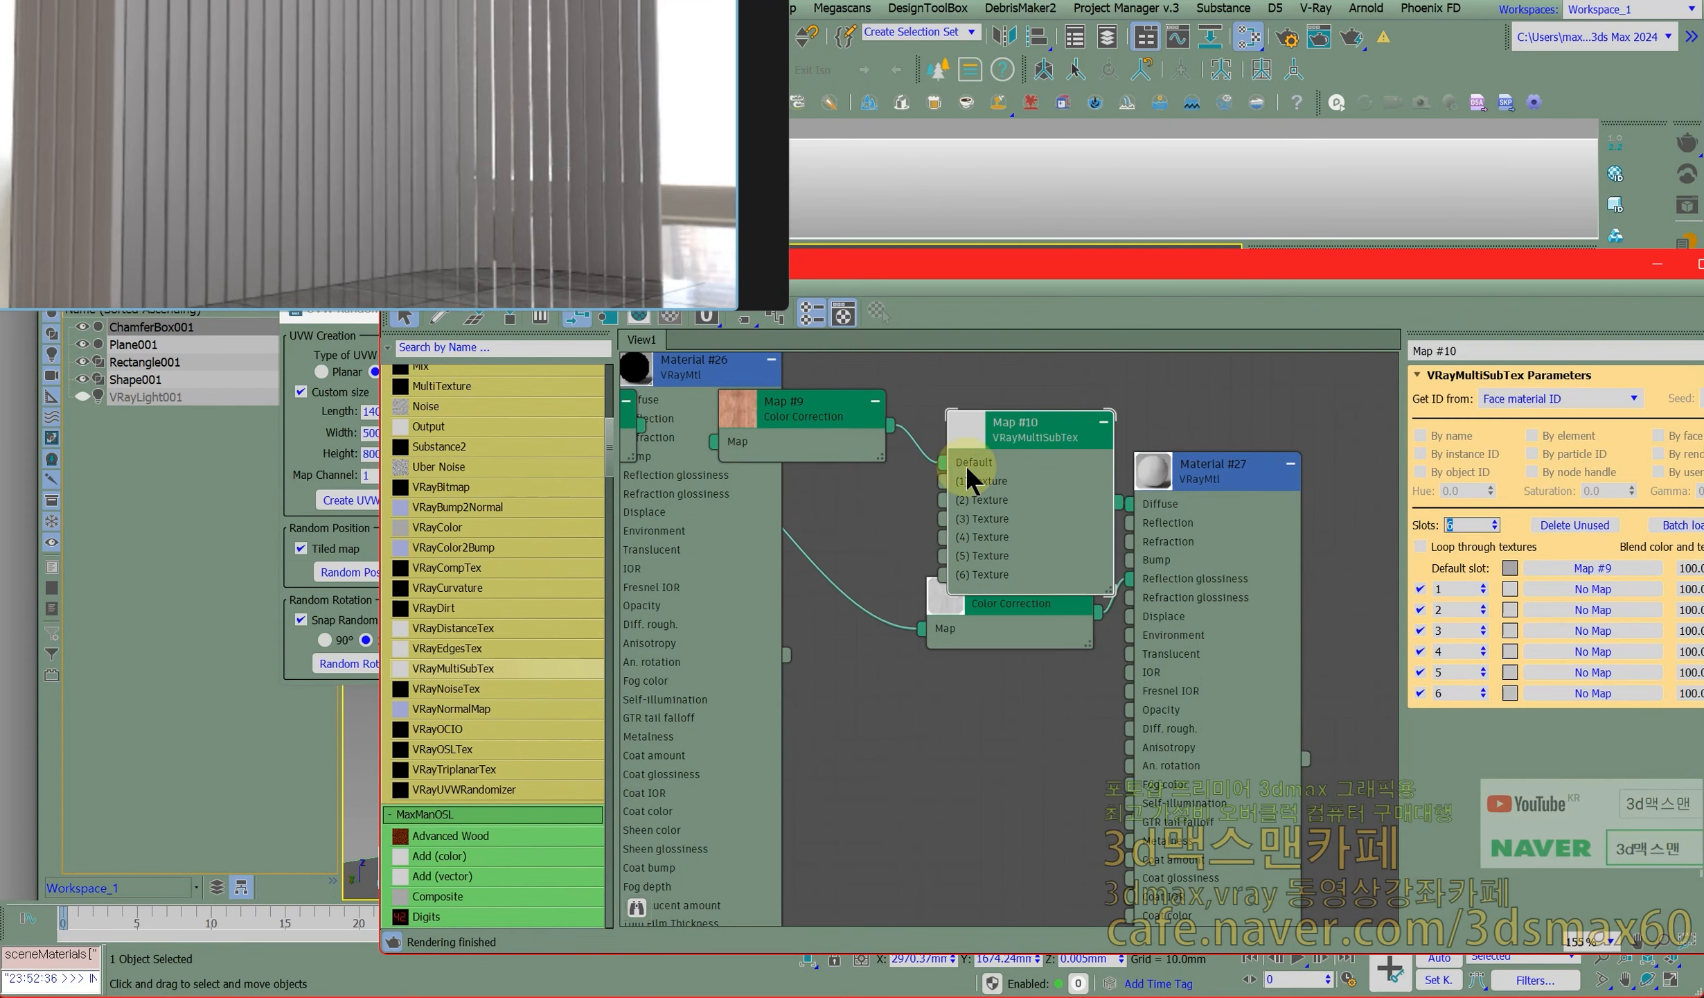
Connect the Map #9 Color Correction to texture inputs 1 through 6 of the VRayMultiSubTex and shift both nodes clear of Map #8.
left_click_drag(887, 420, 946, 484)
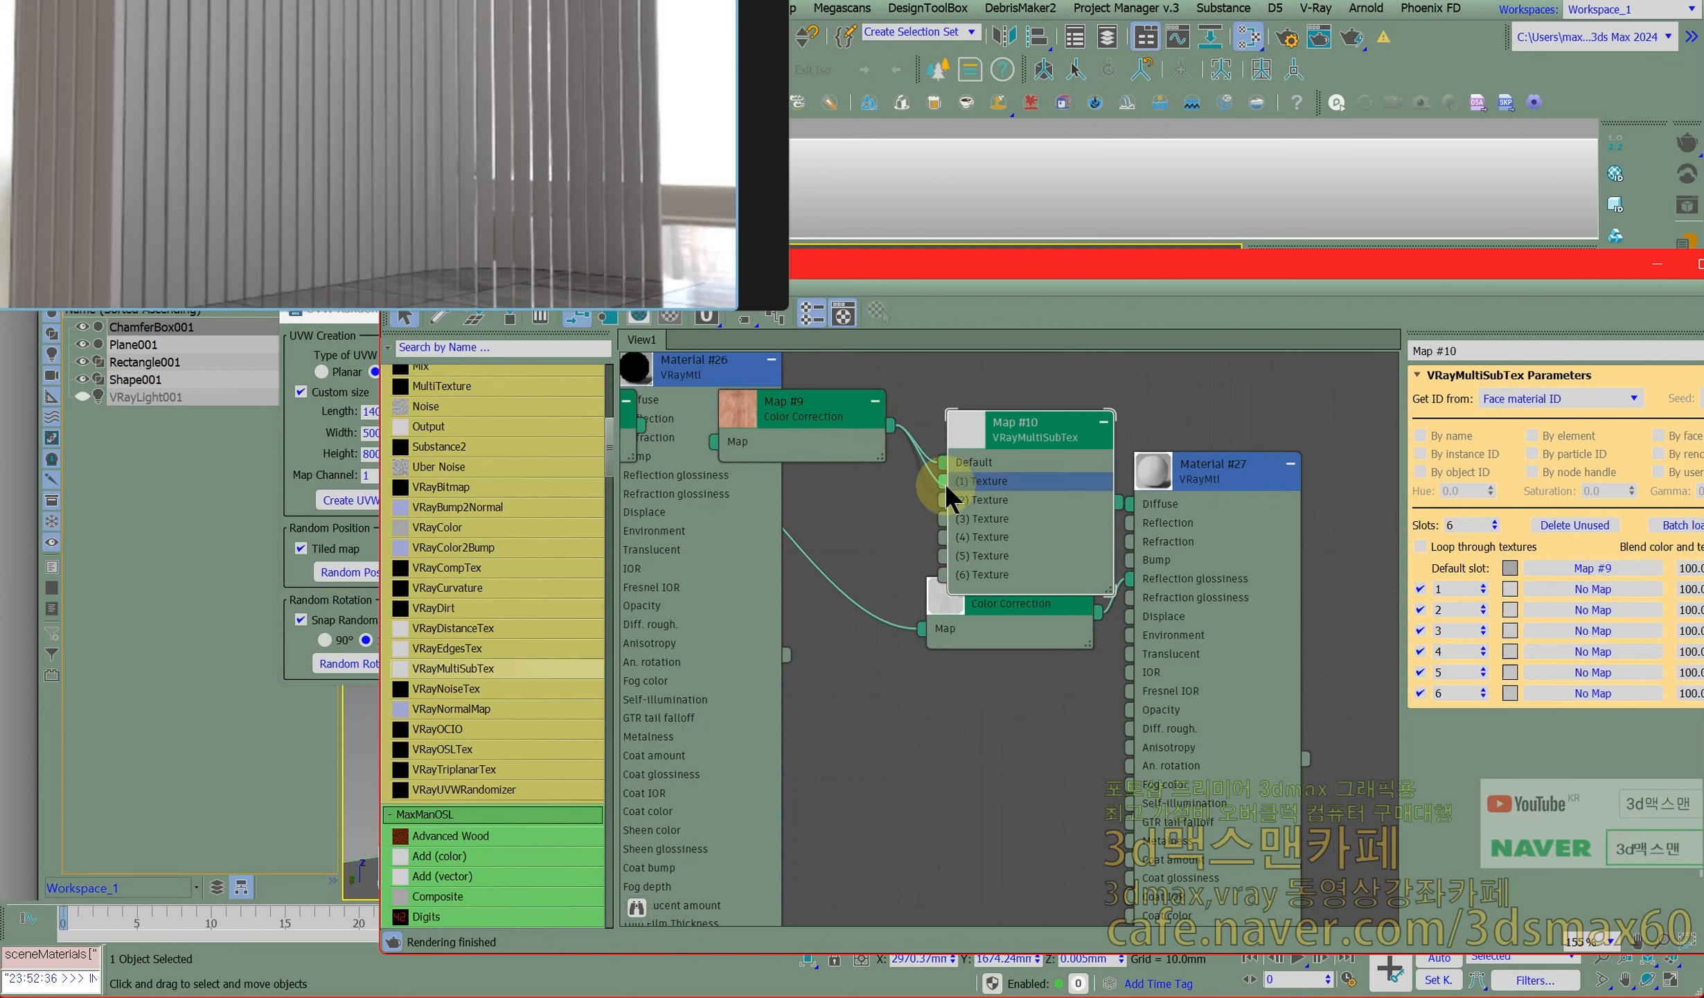
left_click_drag(890, 424, 941, 517)
left_click_drag(892, 421, 936, 481)
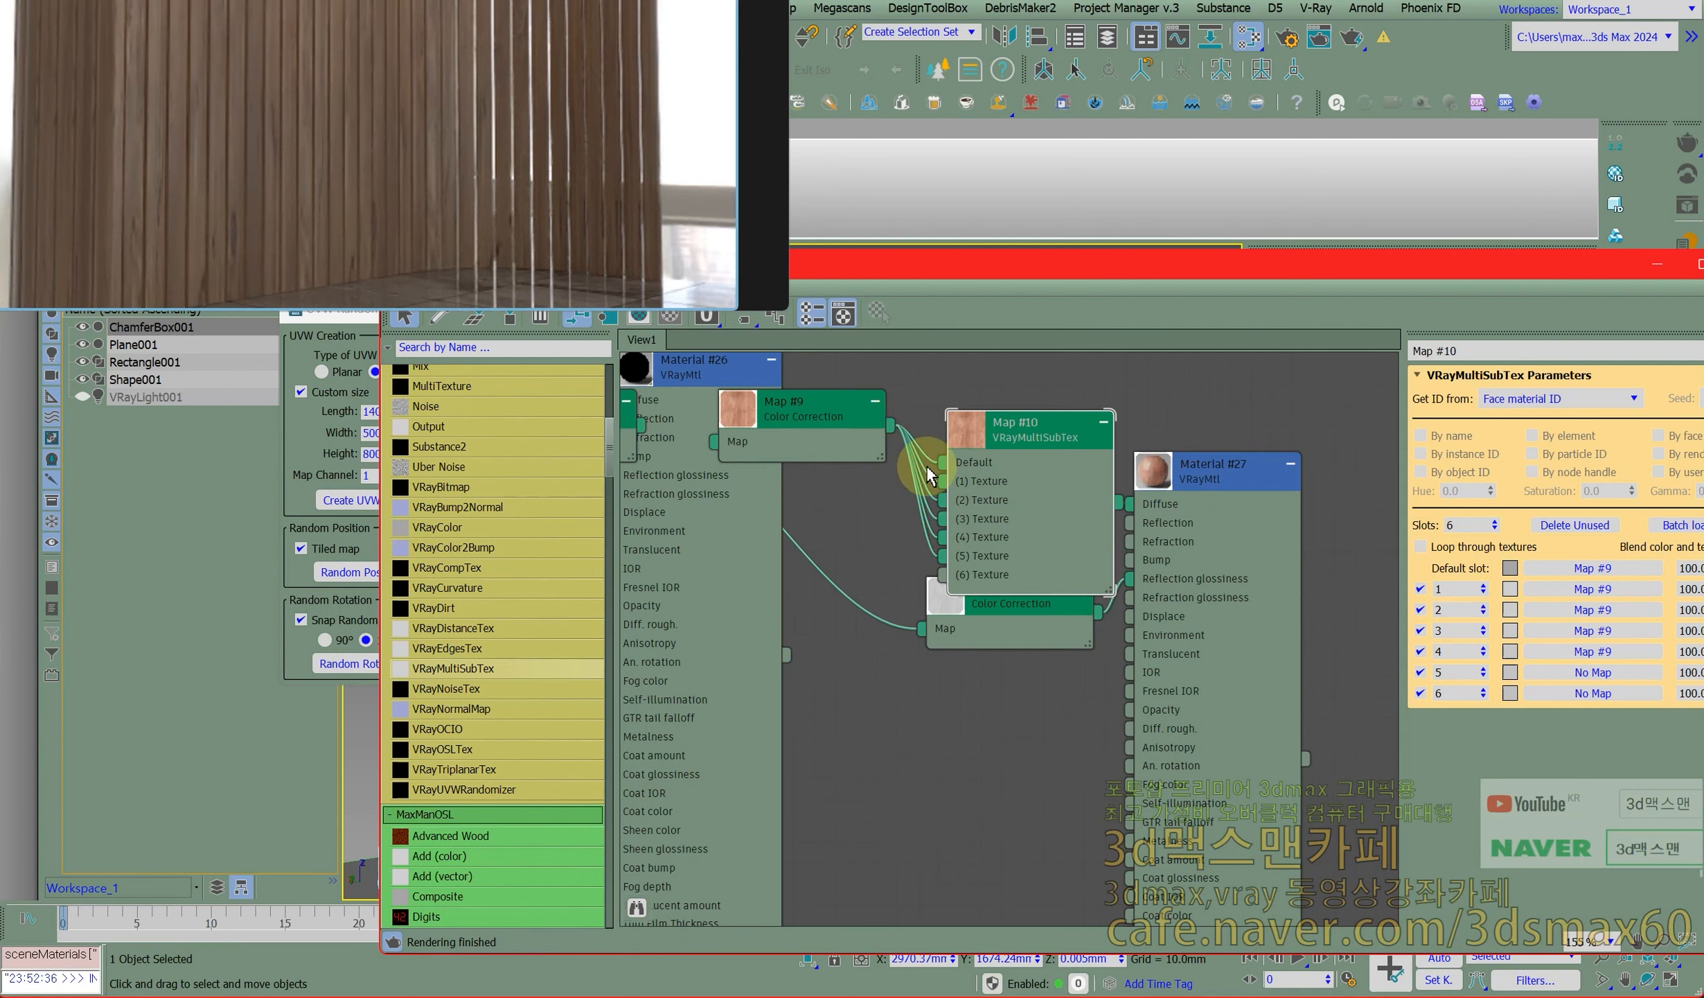
left_click_drag(891, 424, 946, 574)
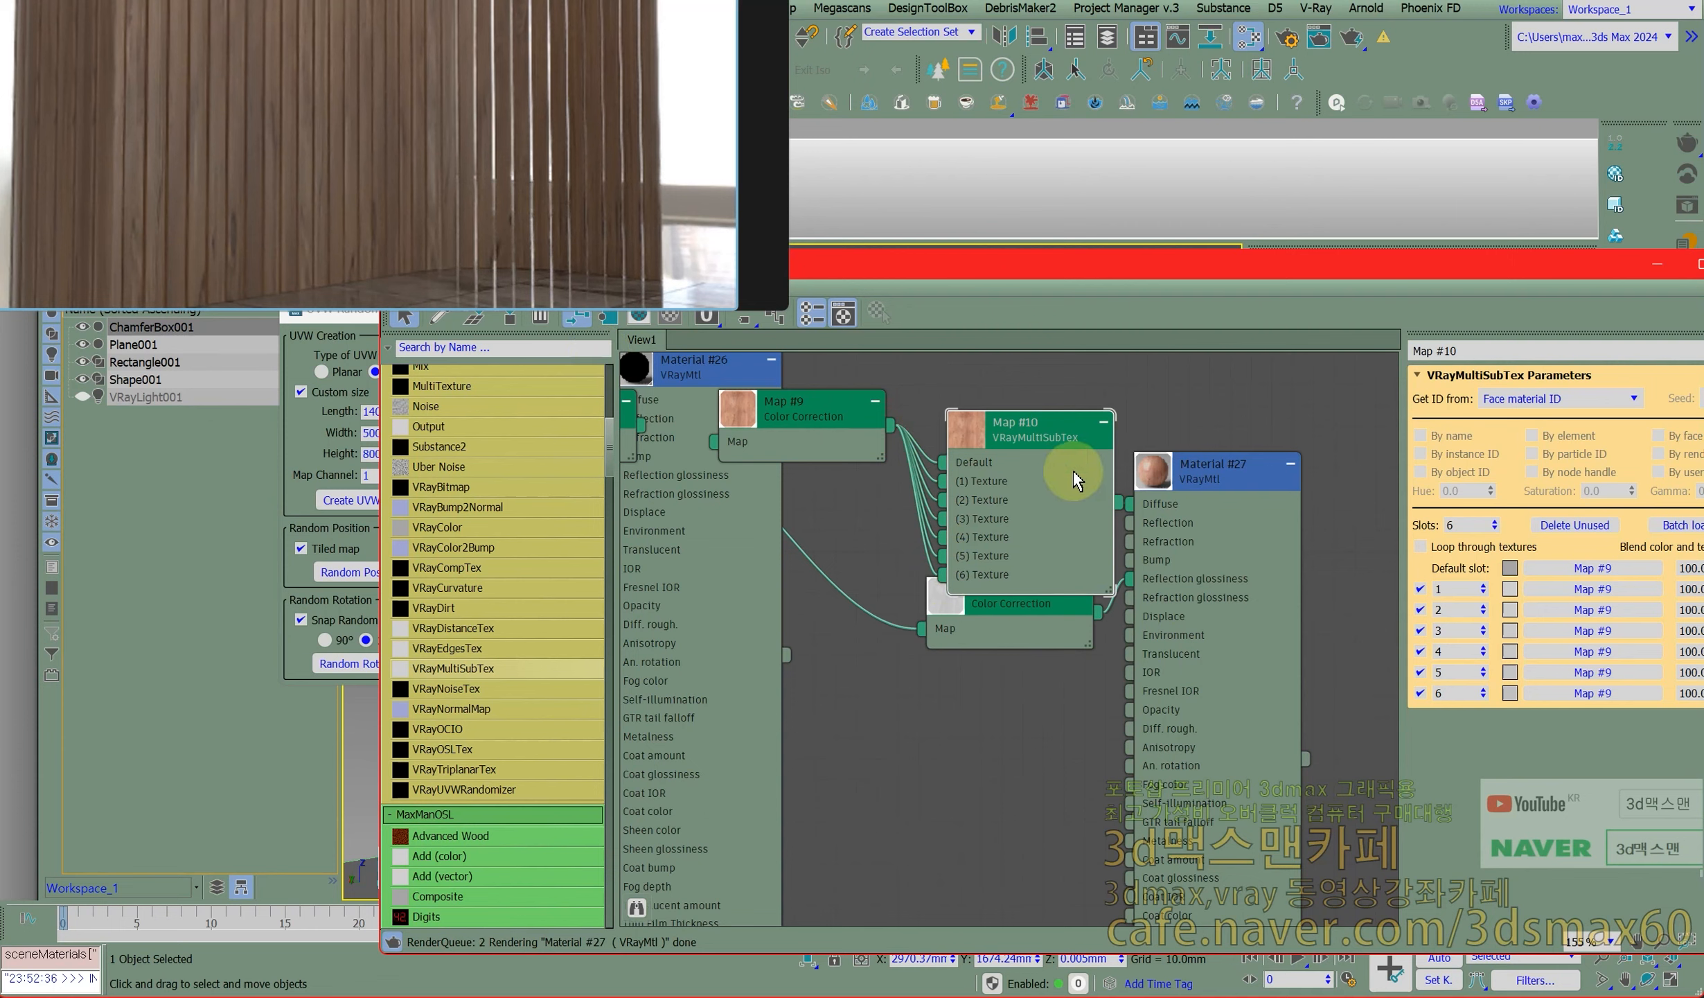
left_click_drag(1034, 430, 994, 409)
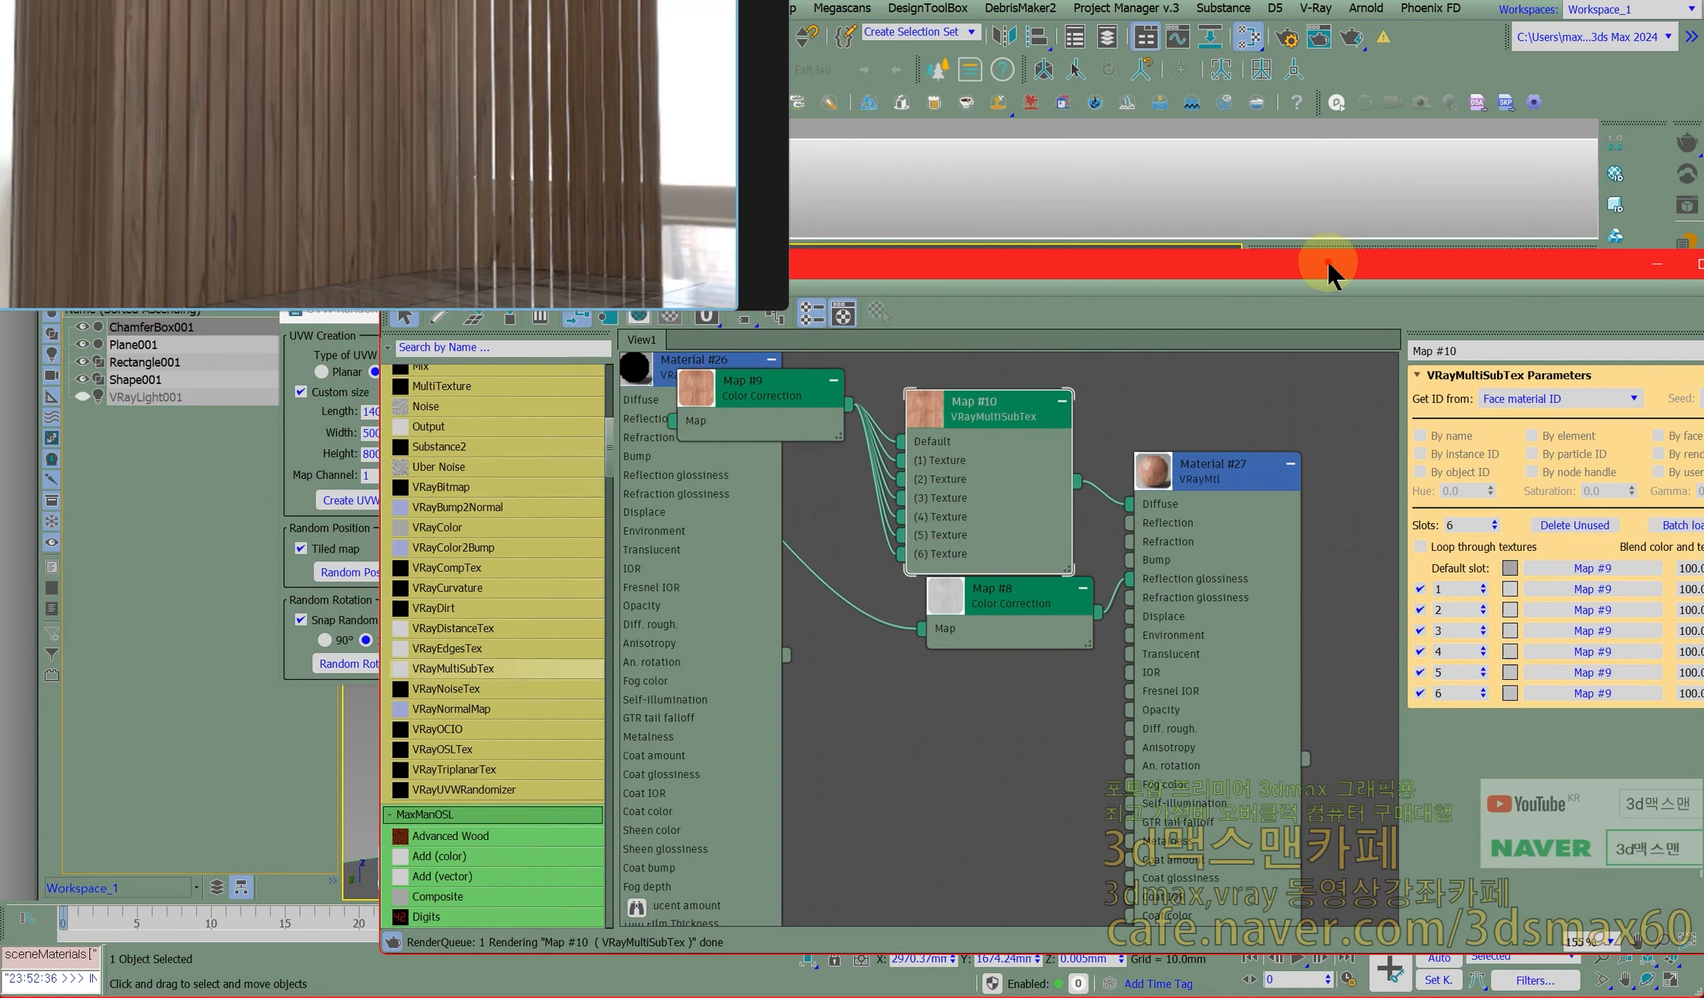
Set the VRayMultiSubTex to get its IDs from Random, varied by element.
left_click_drag(1327, 259, 929, 310)
left_click(1153, 438)
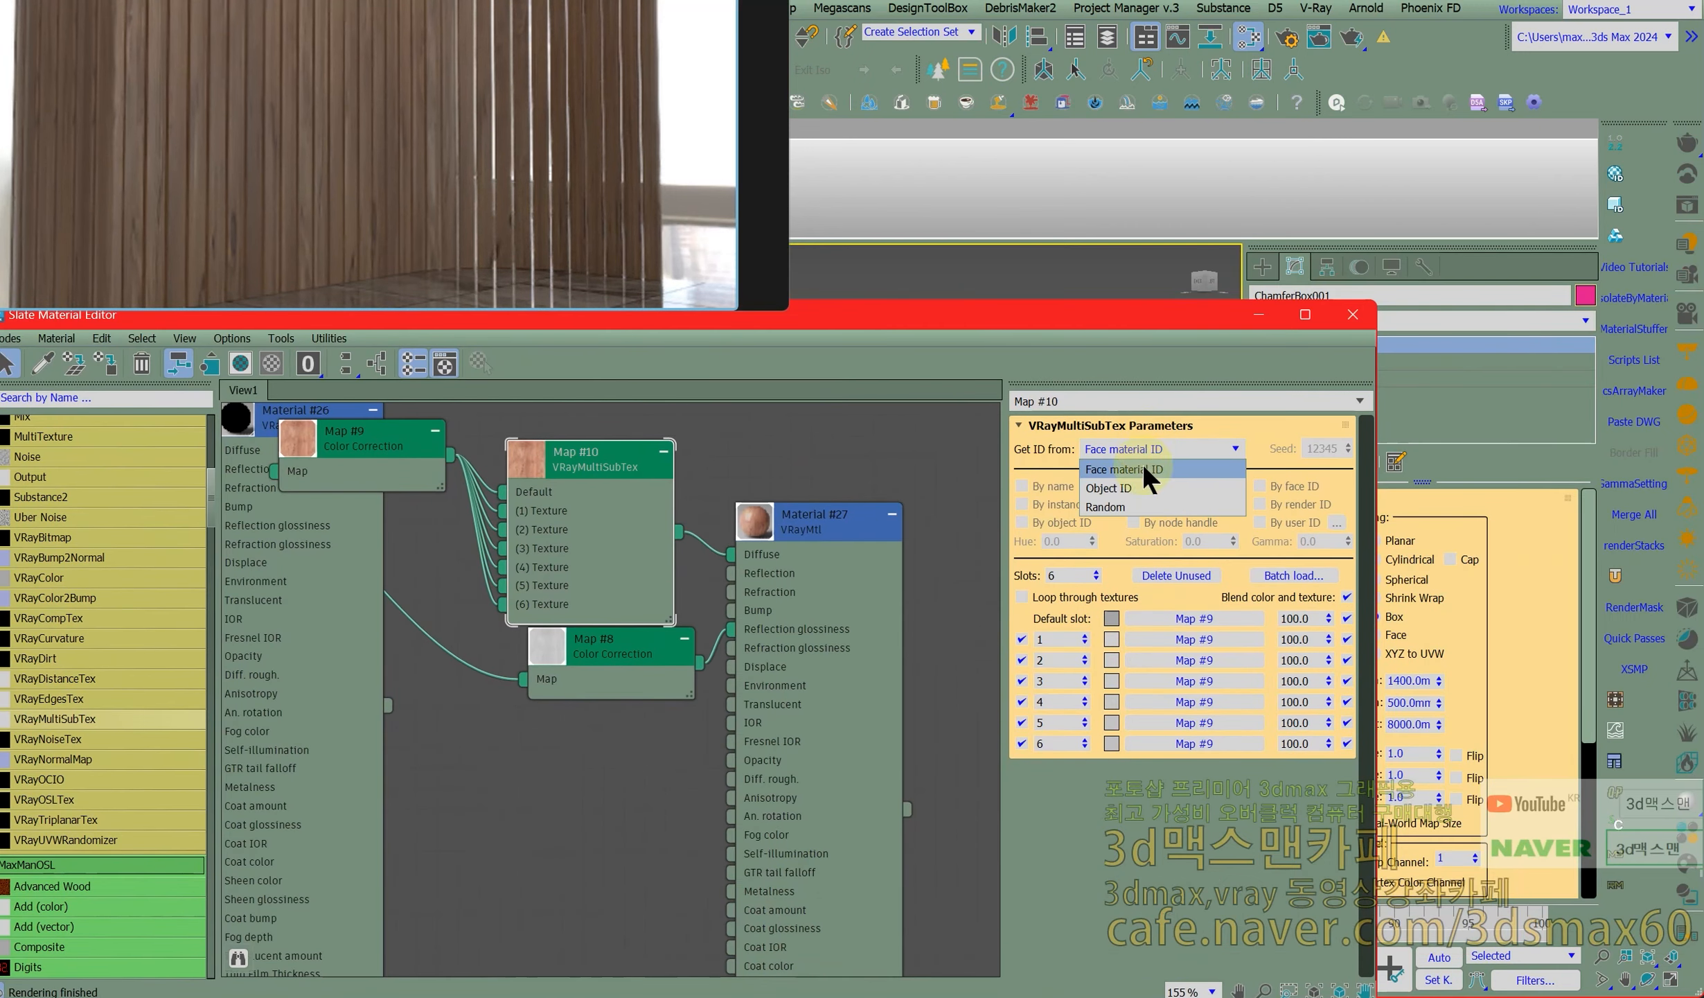
left_click(1121, 501)
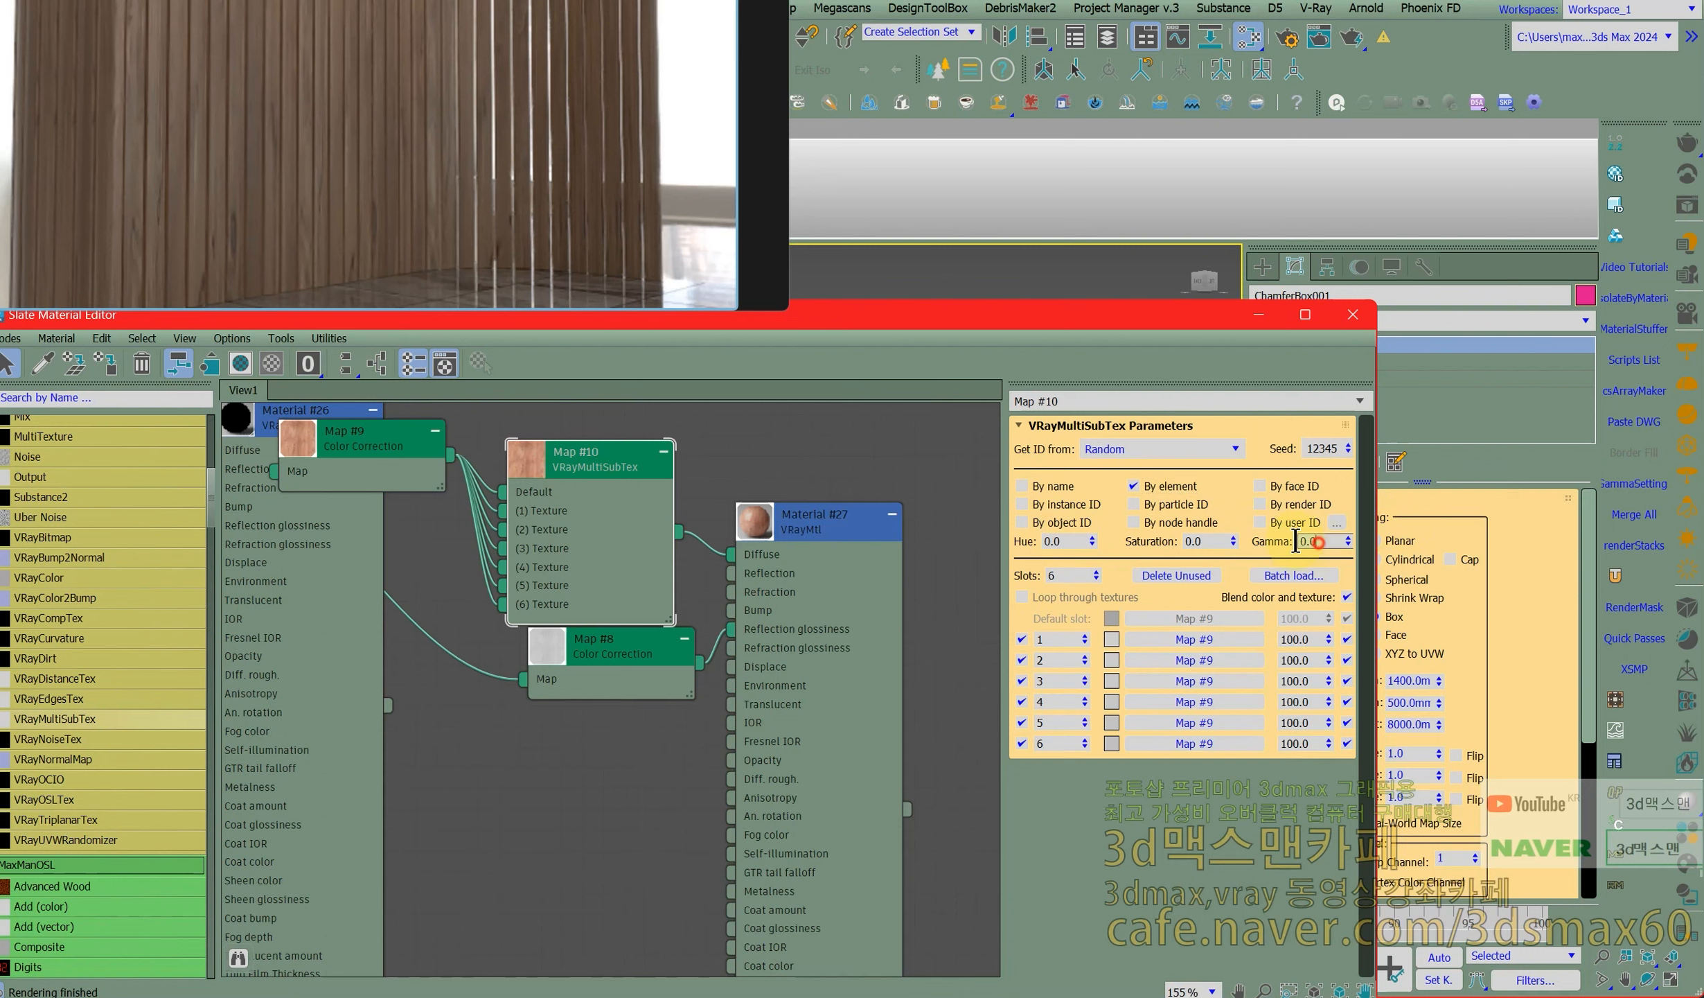
Try gamma variations of 1, 10 and 5 on the VRayMultiSubTex, and settle on a gamma of 3.
type("1")
key("Return")
type("10")
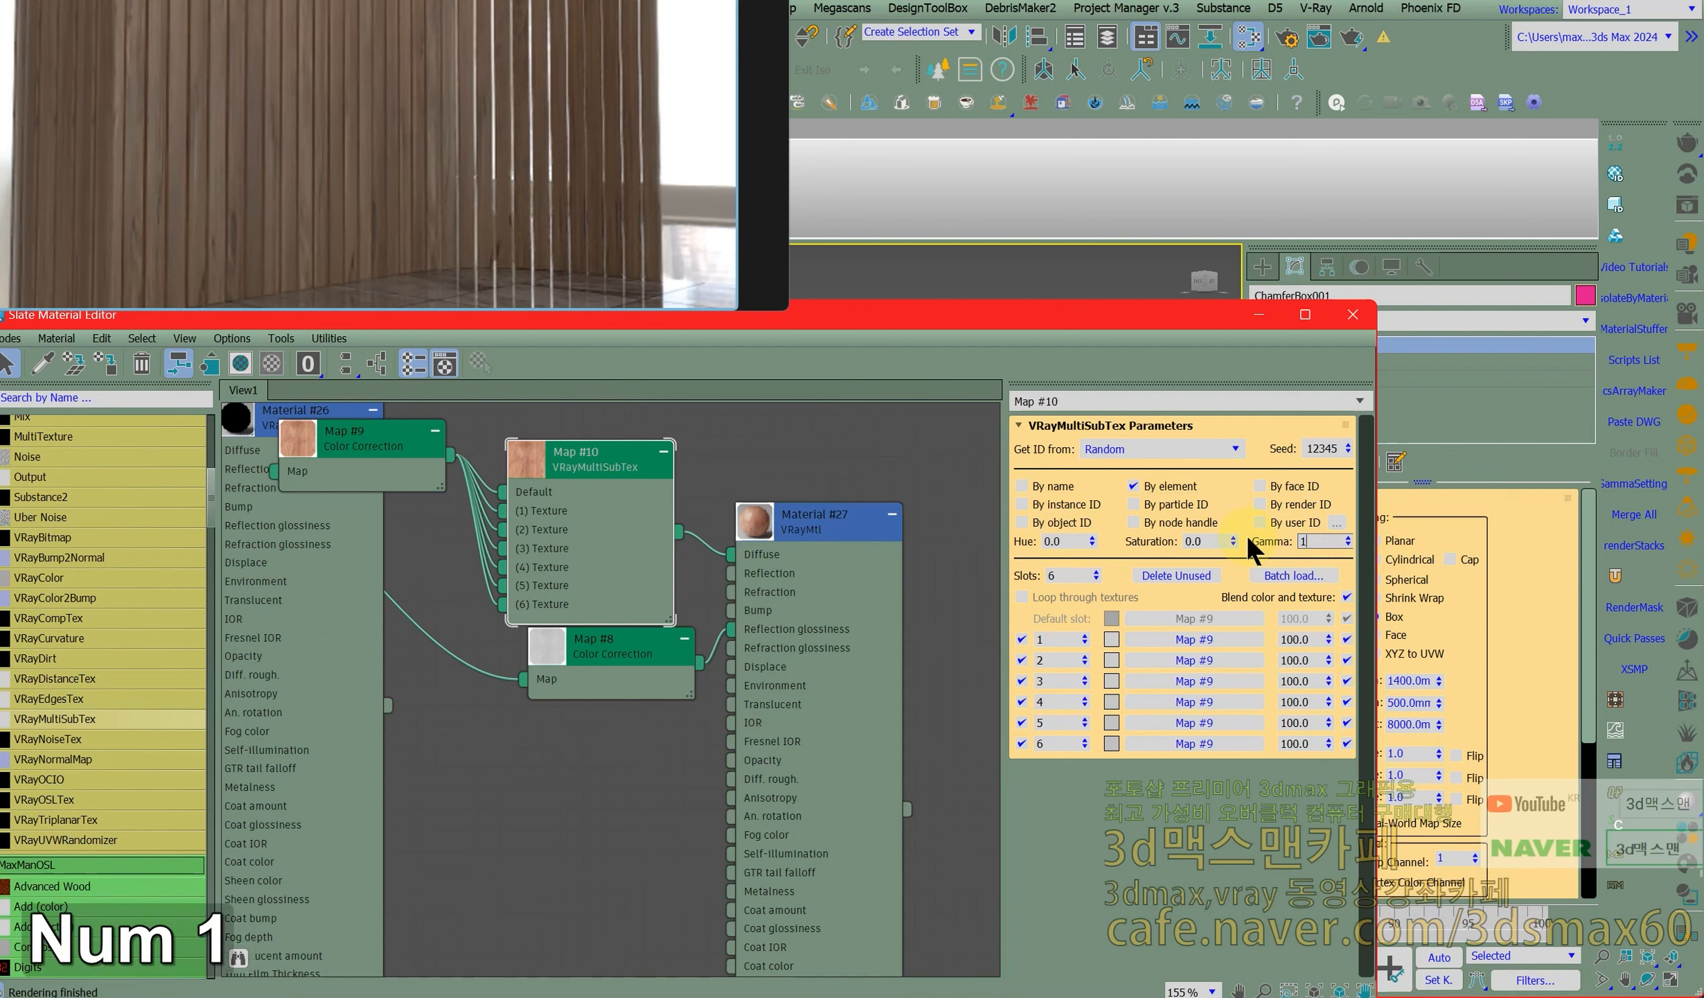
key("Return")
type("5")
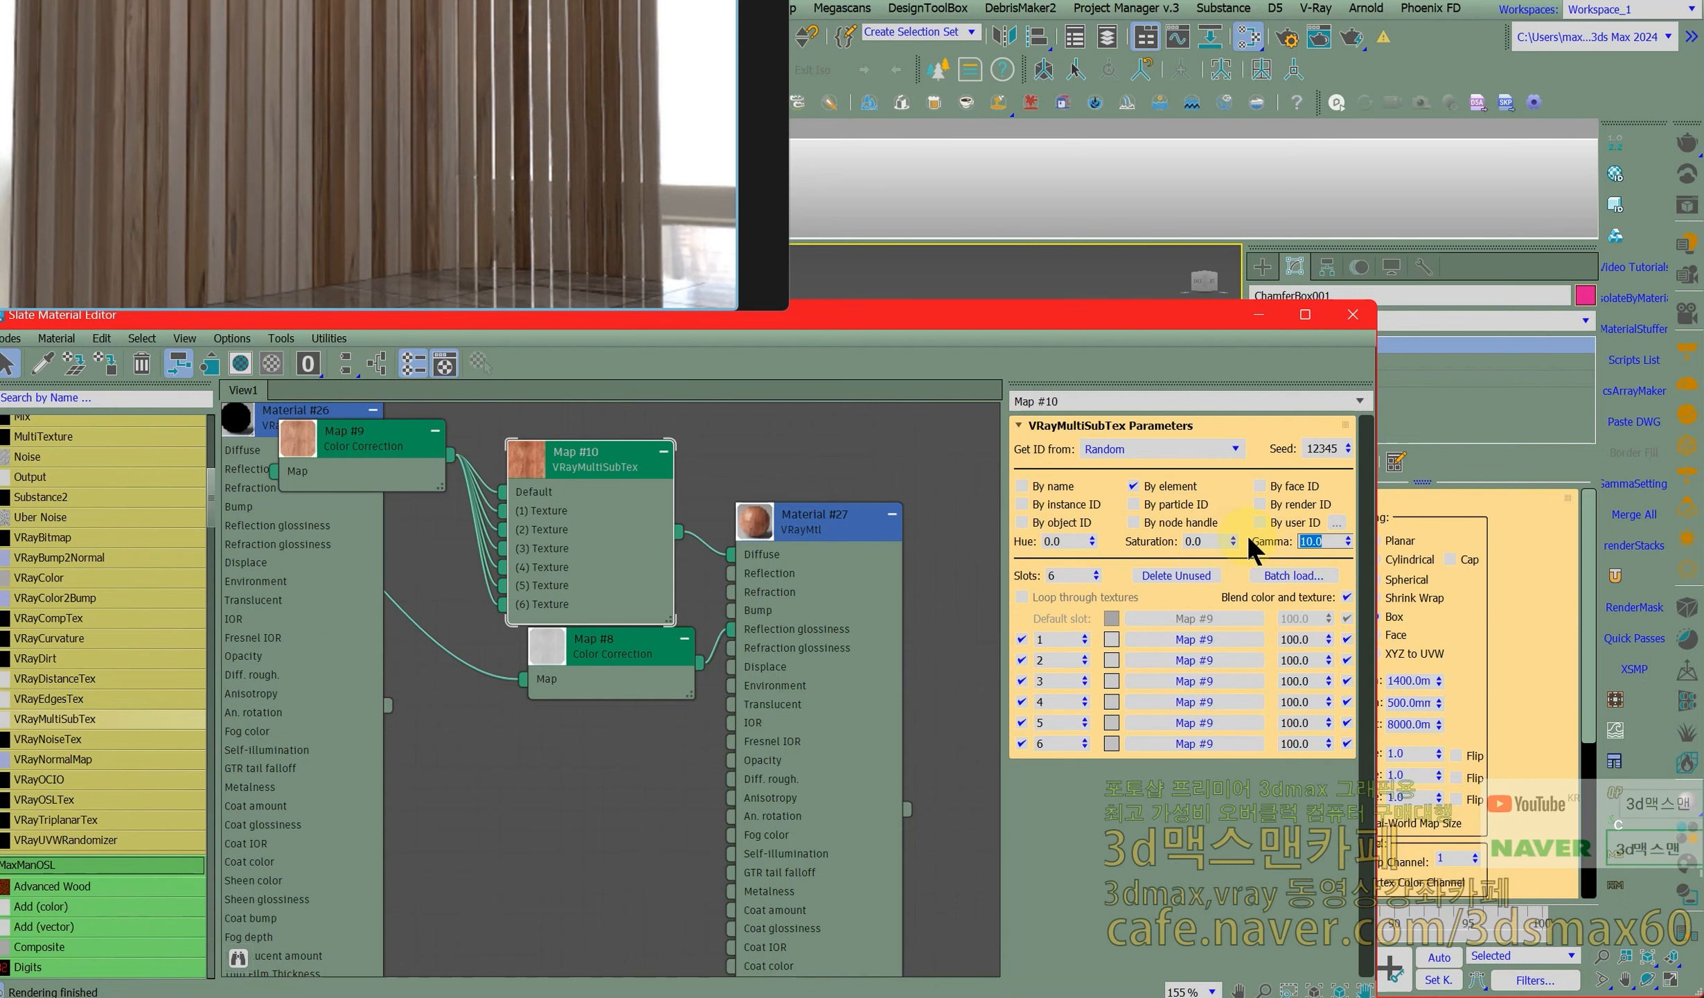
key("Return")
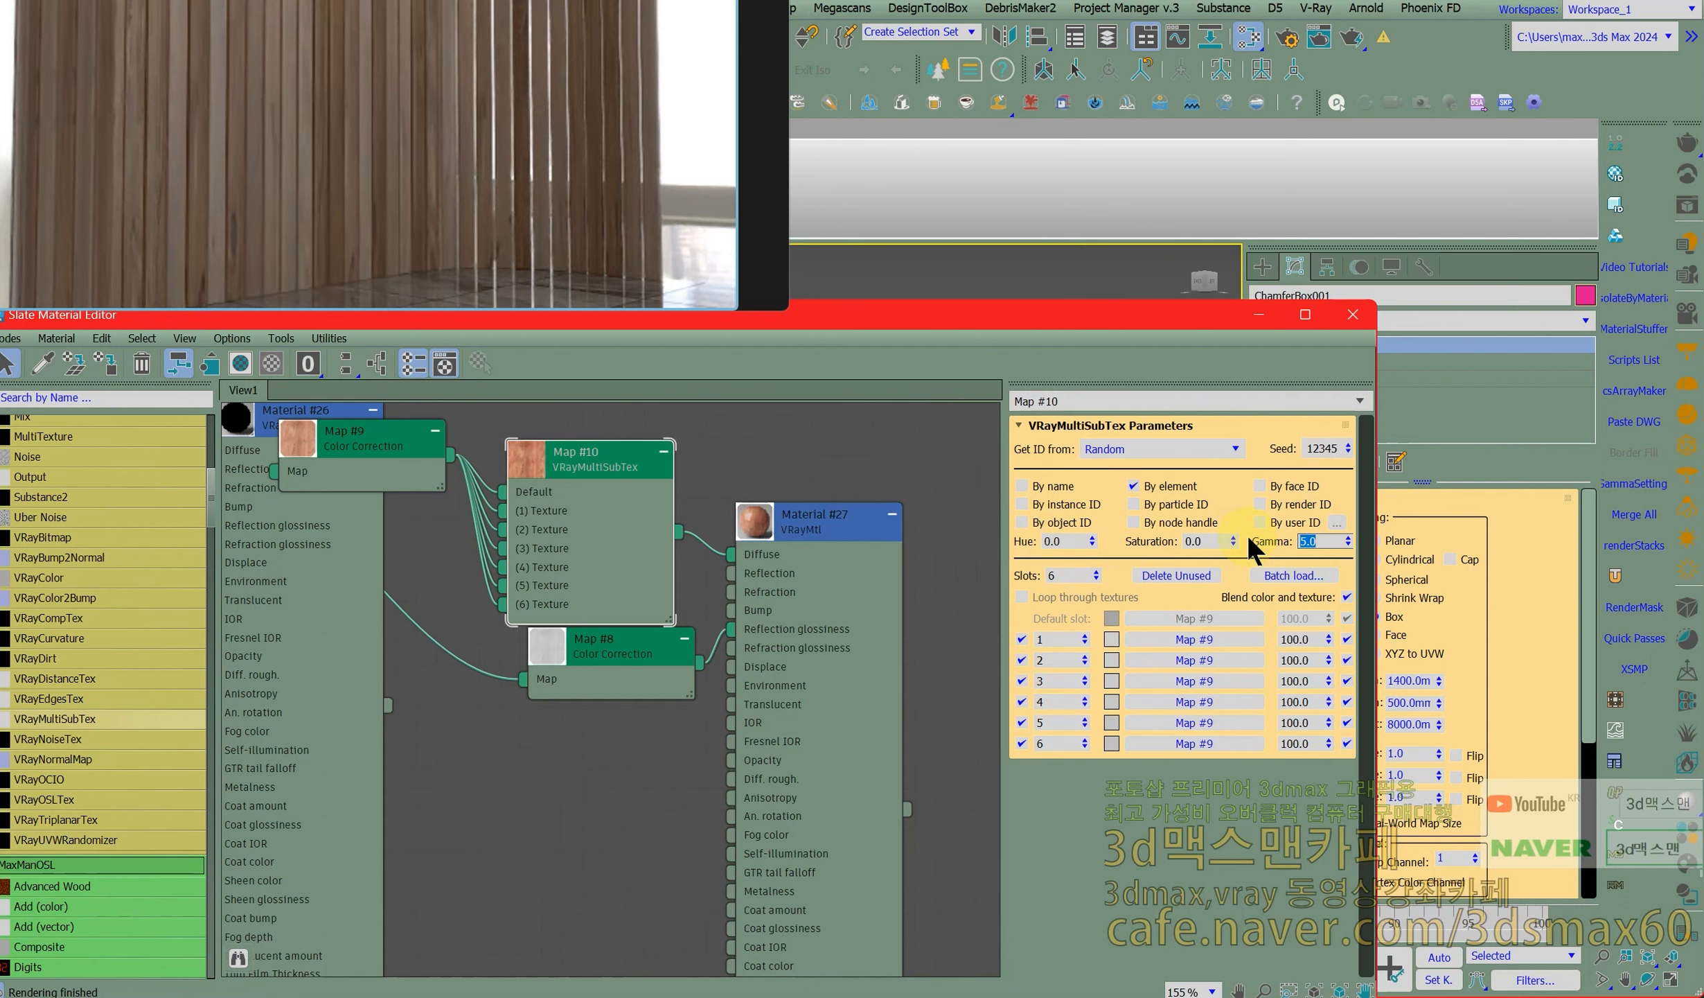
type("3")
key("Return")
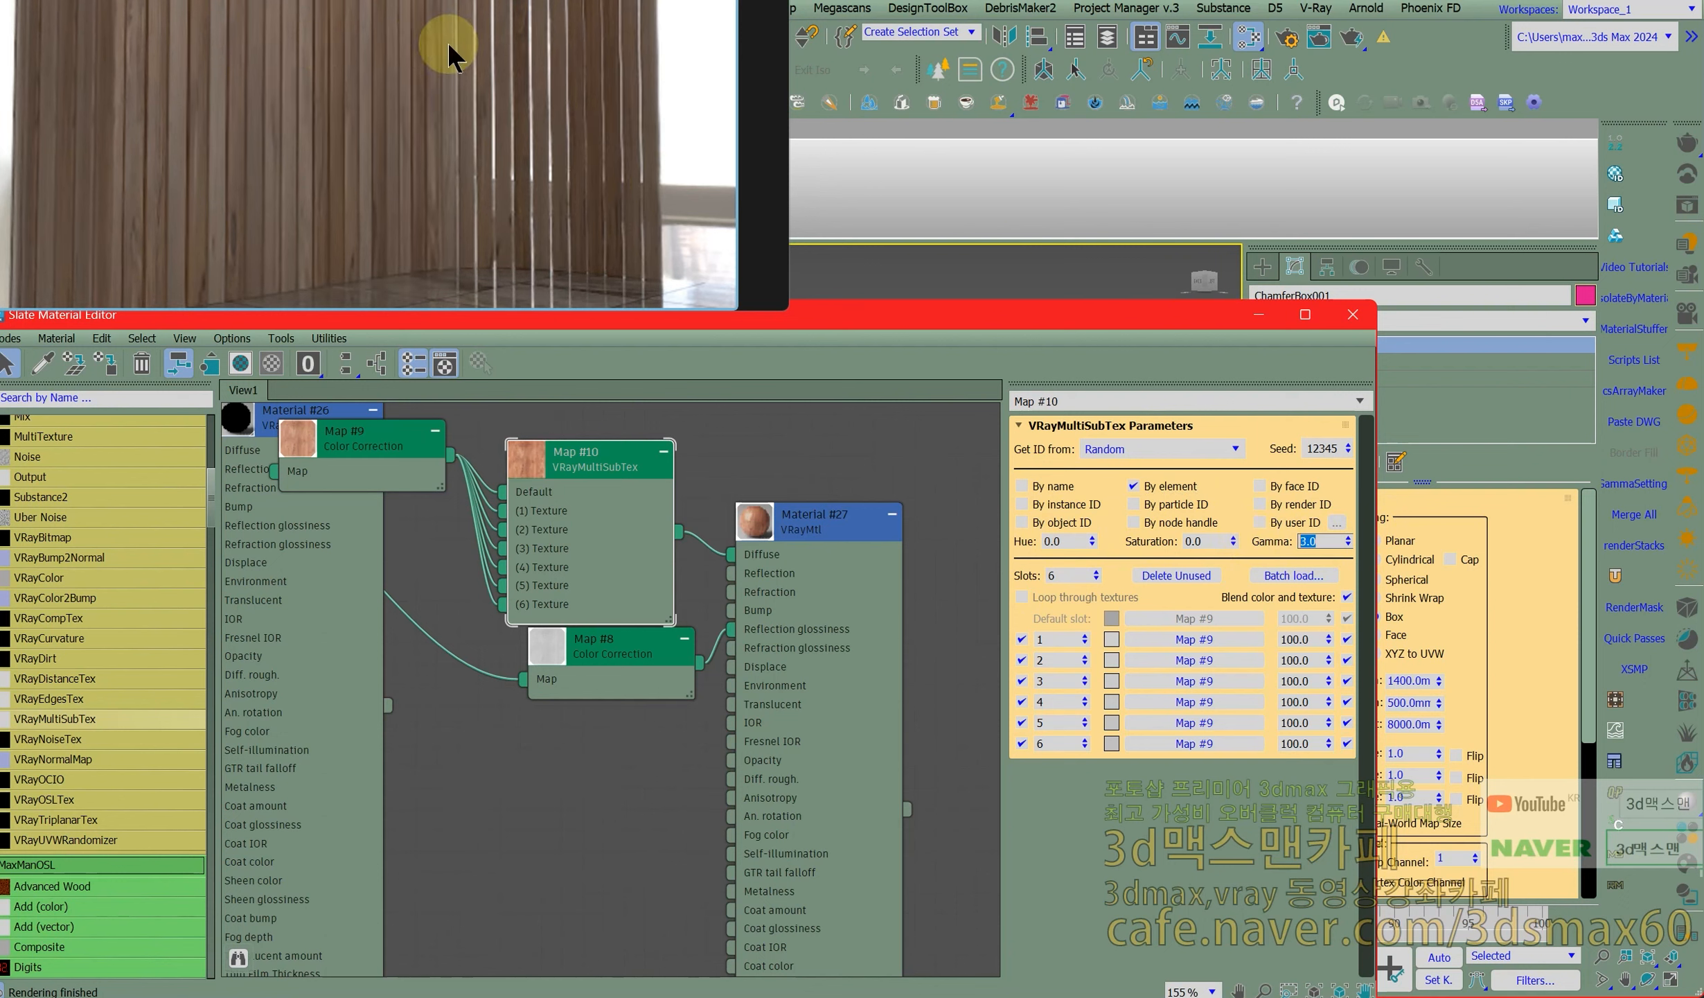
Compare random hue values of 2, 3 and 10 against the rendered slats, and set the hue to 3.
double_click(1081, 542)
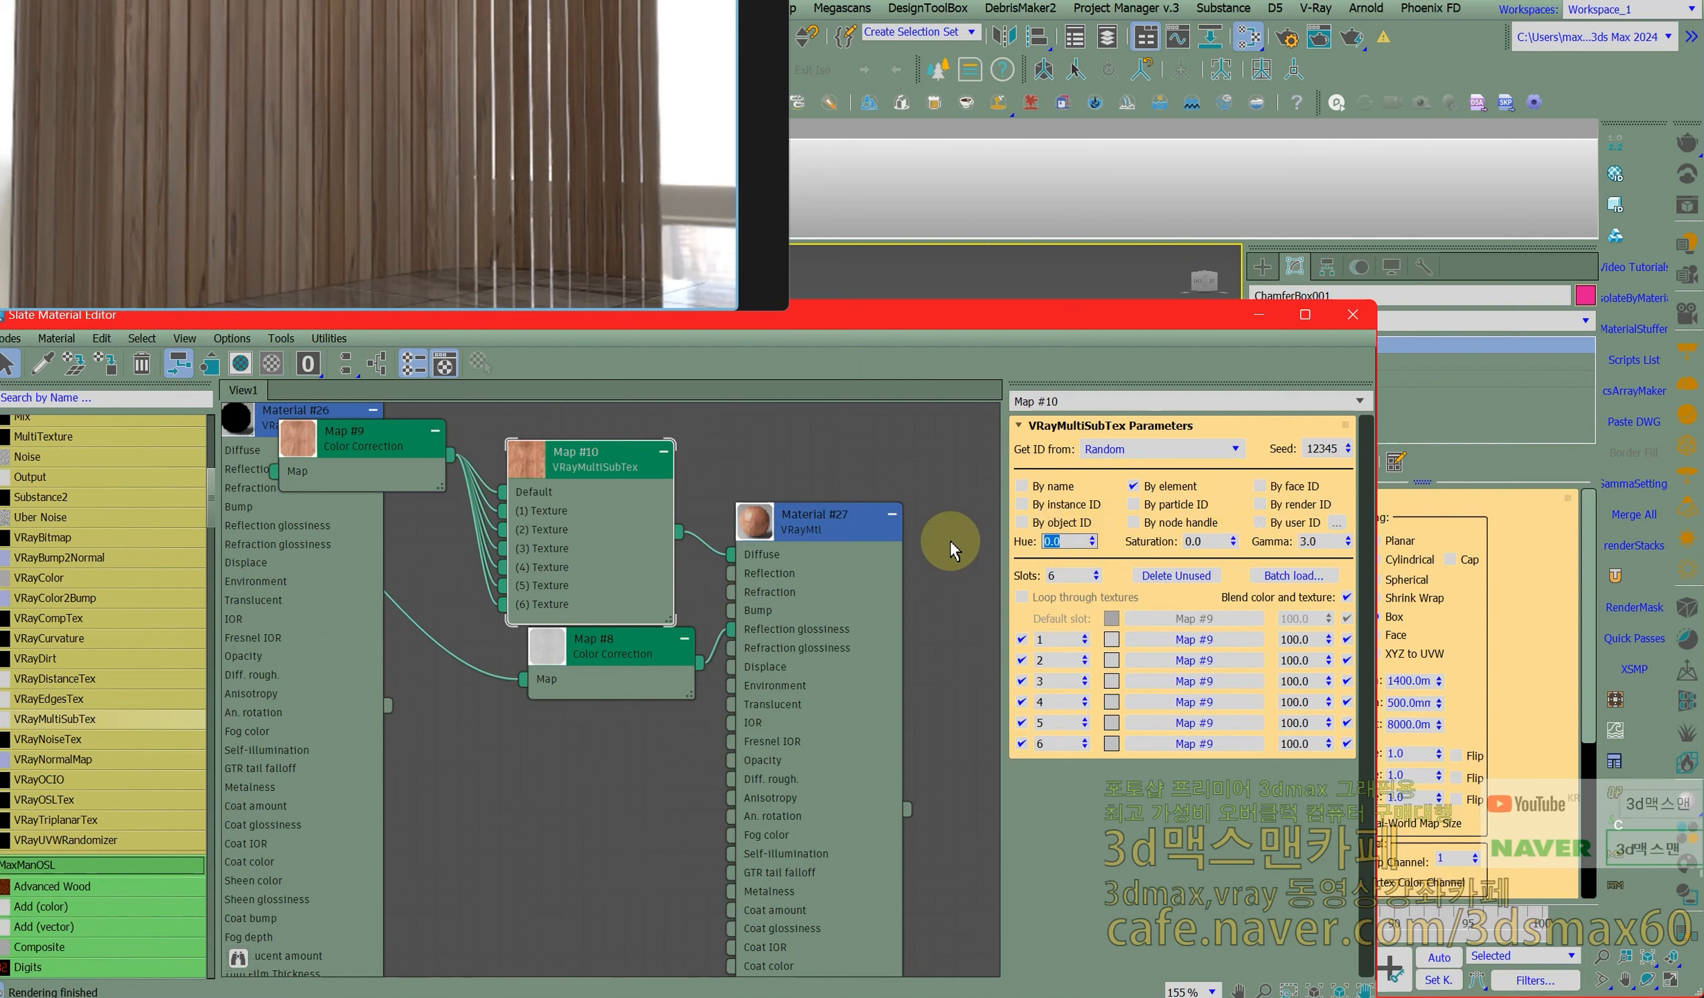
type("2")
key("Return")
type("3")
key("Return")
type("10")
key("Return")
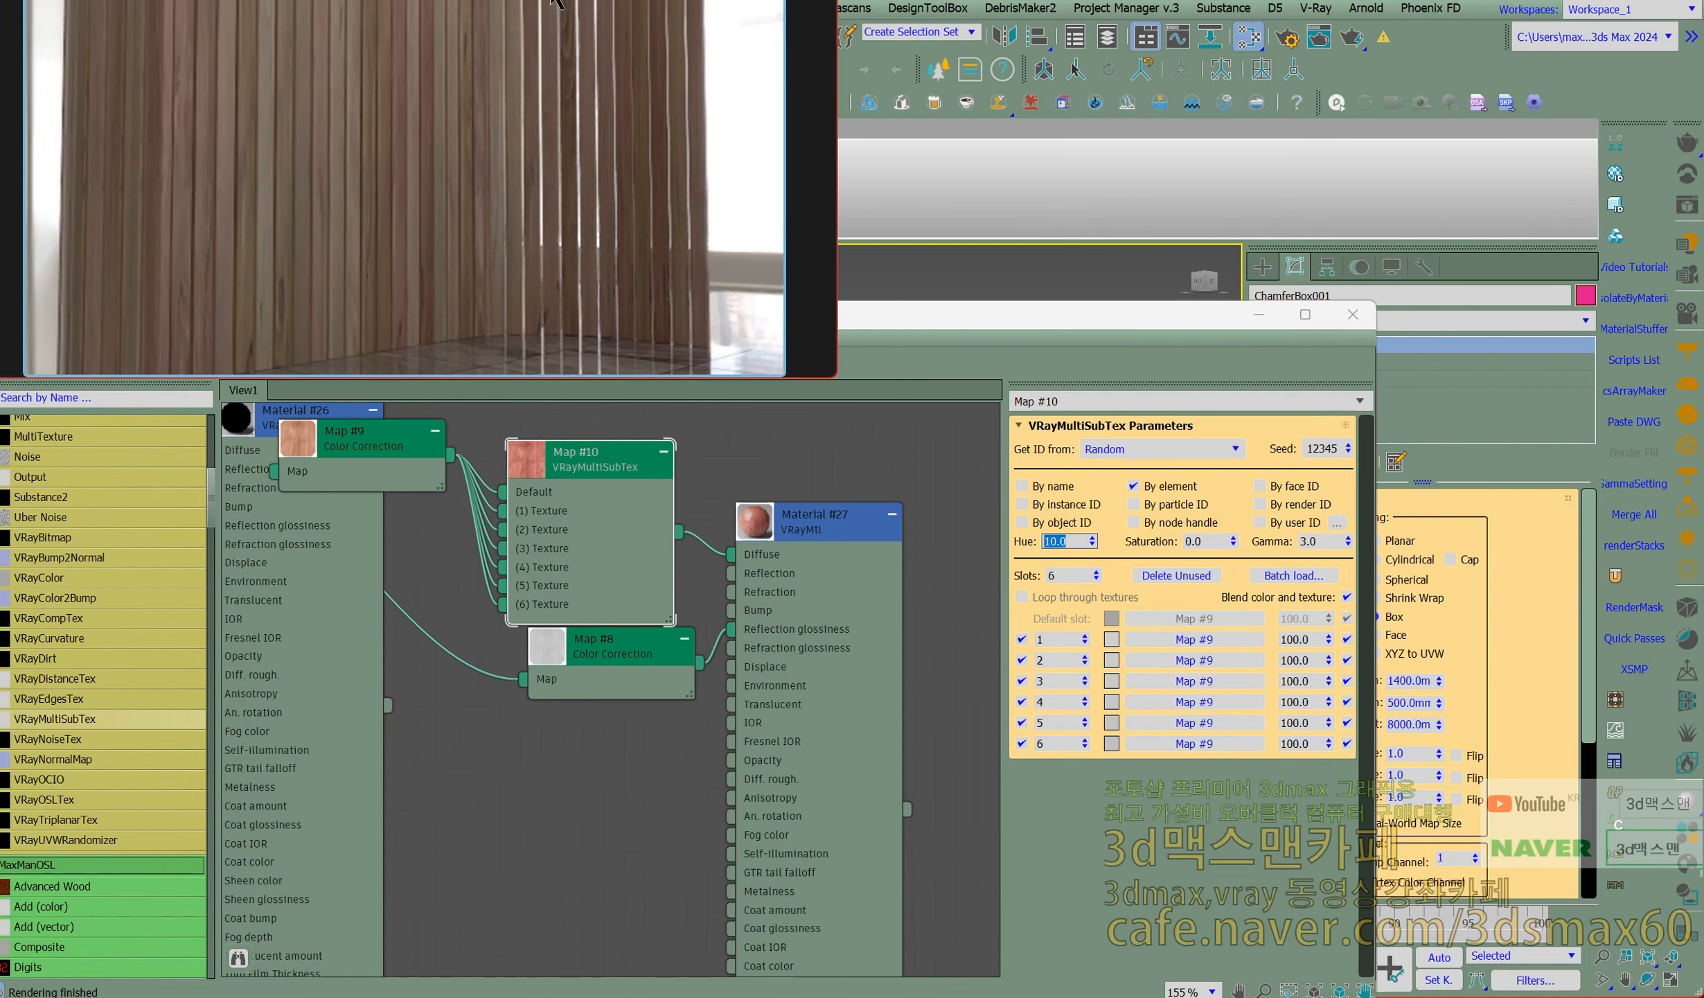
left_click(487, 167)
left_click(1031, 550)
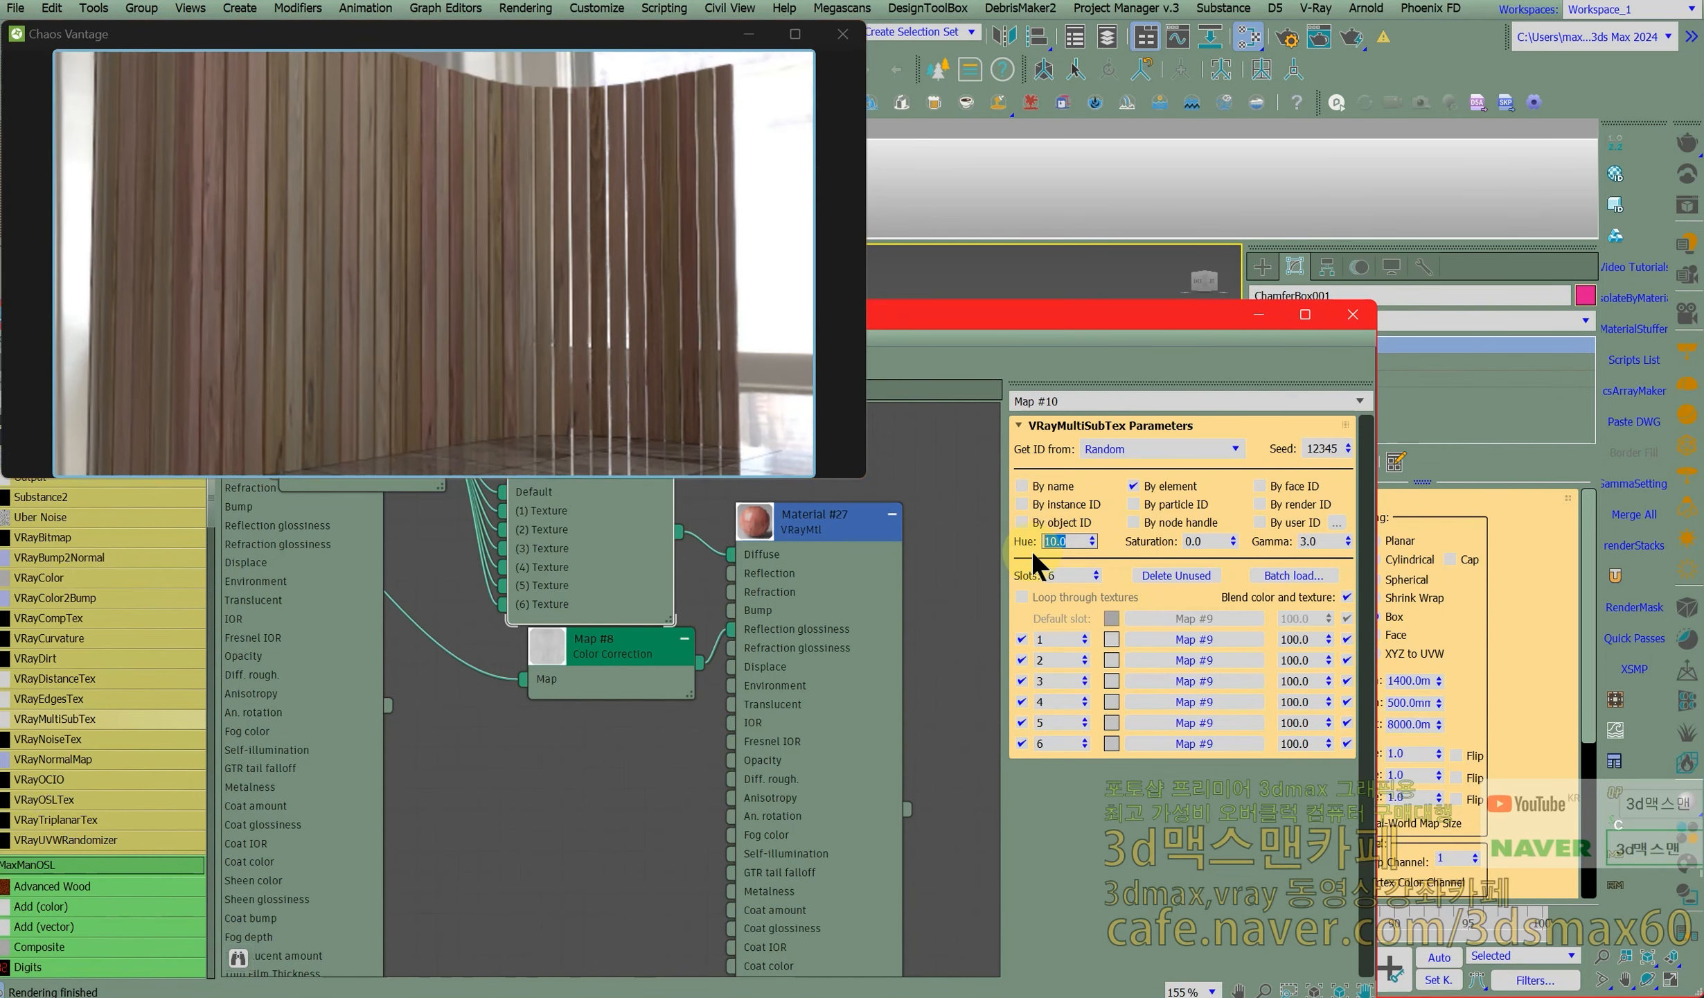
type("3")
key("Return")
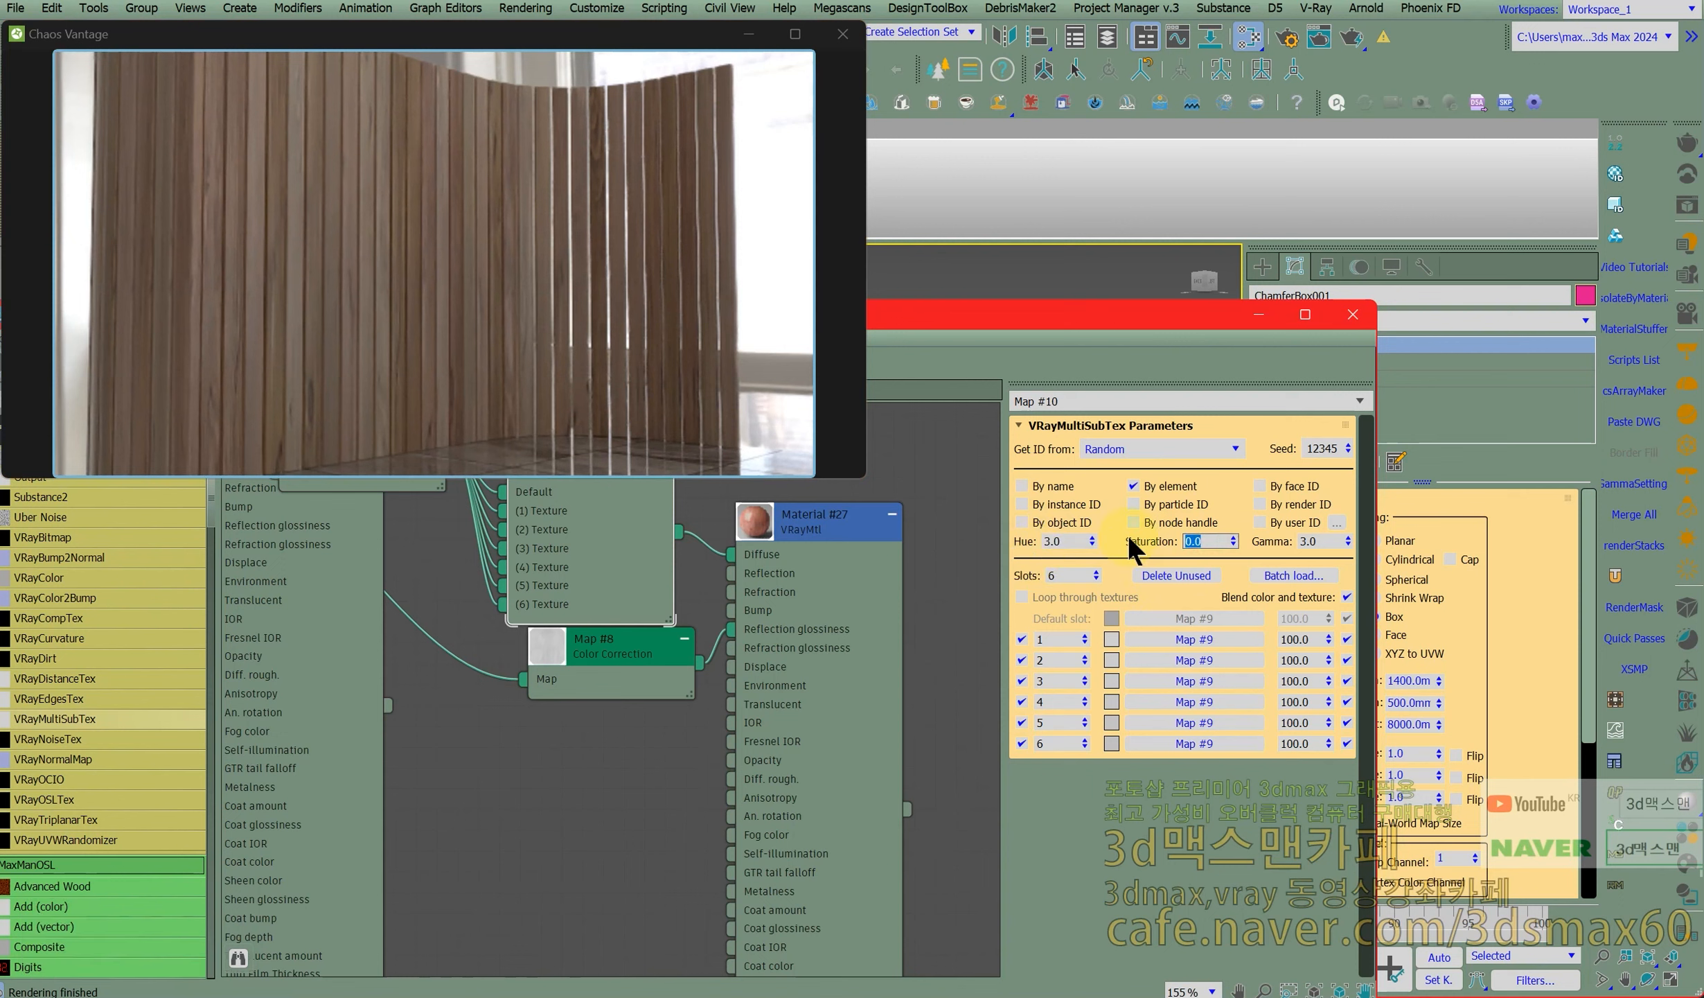
Try random saturation values of 50 and 20, and set the VRayMultiSubTex saturation to 30.
type("50")
key("Return")
type("20")
key("Return")
type("30")
key("Return")
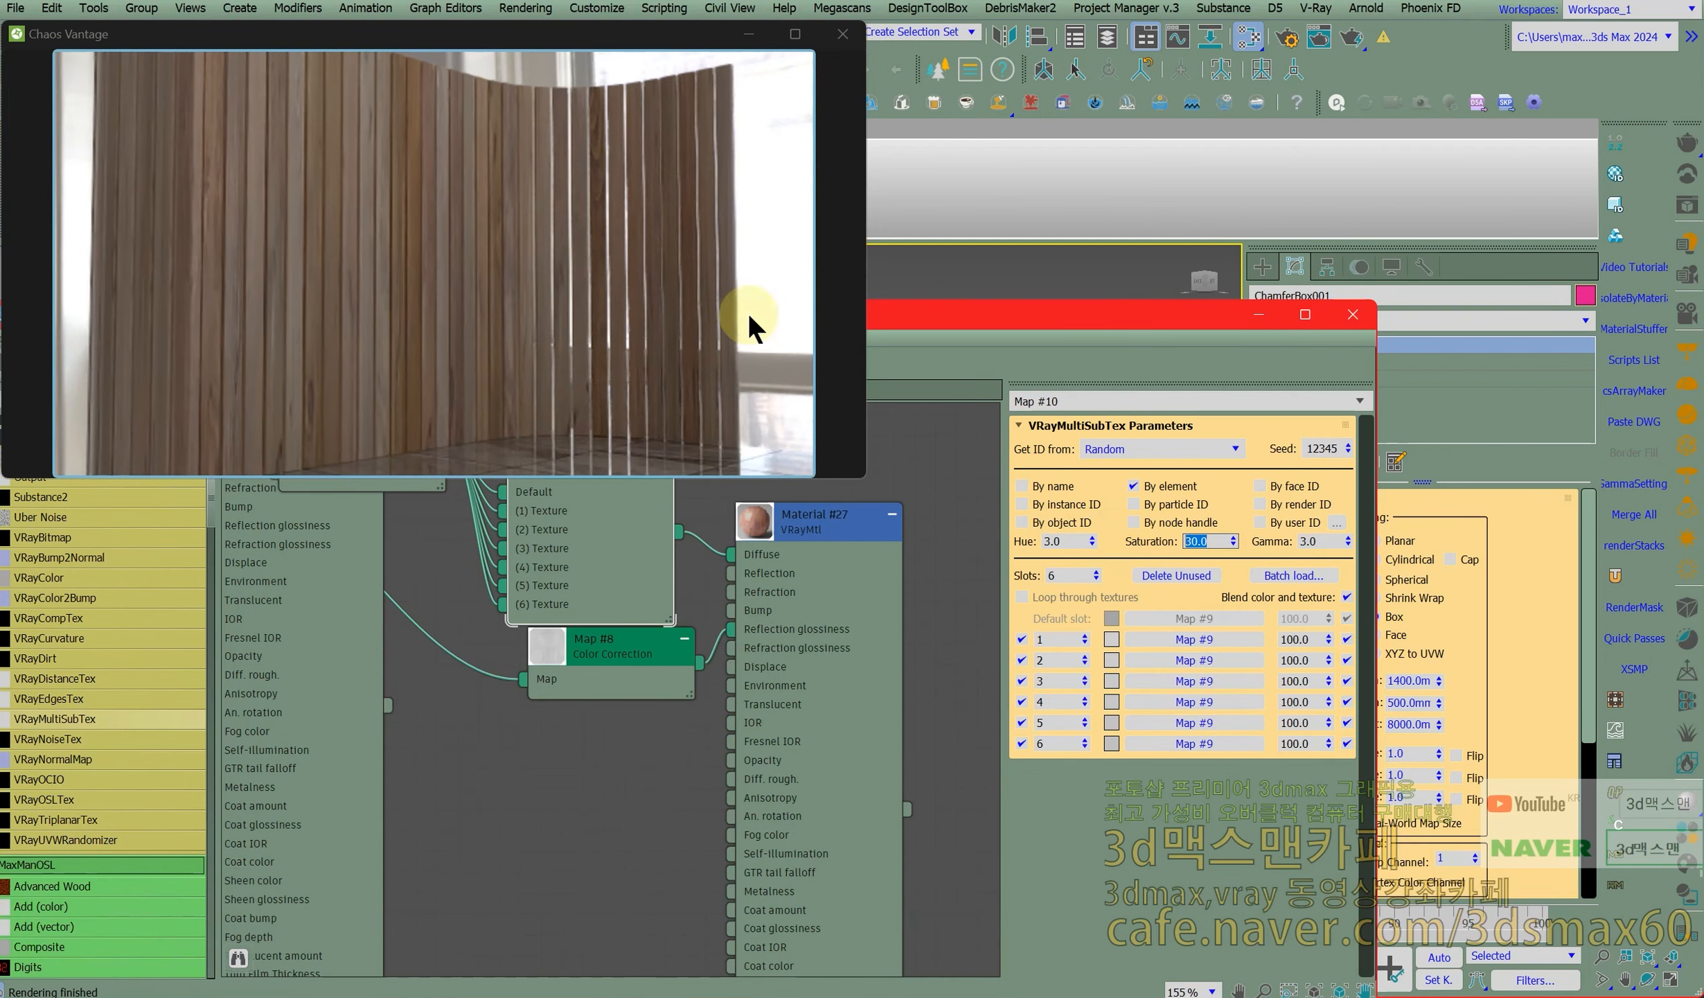
Examine the wood color and grain variation between the rendered slats from several close and distant angles.
left_click_drag(1044, 319, 0, 326)
middle_click_drag(799, 628, 757, 674, "alt")
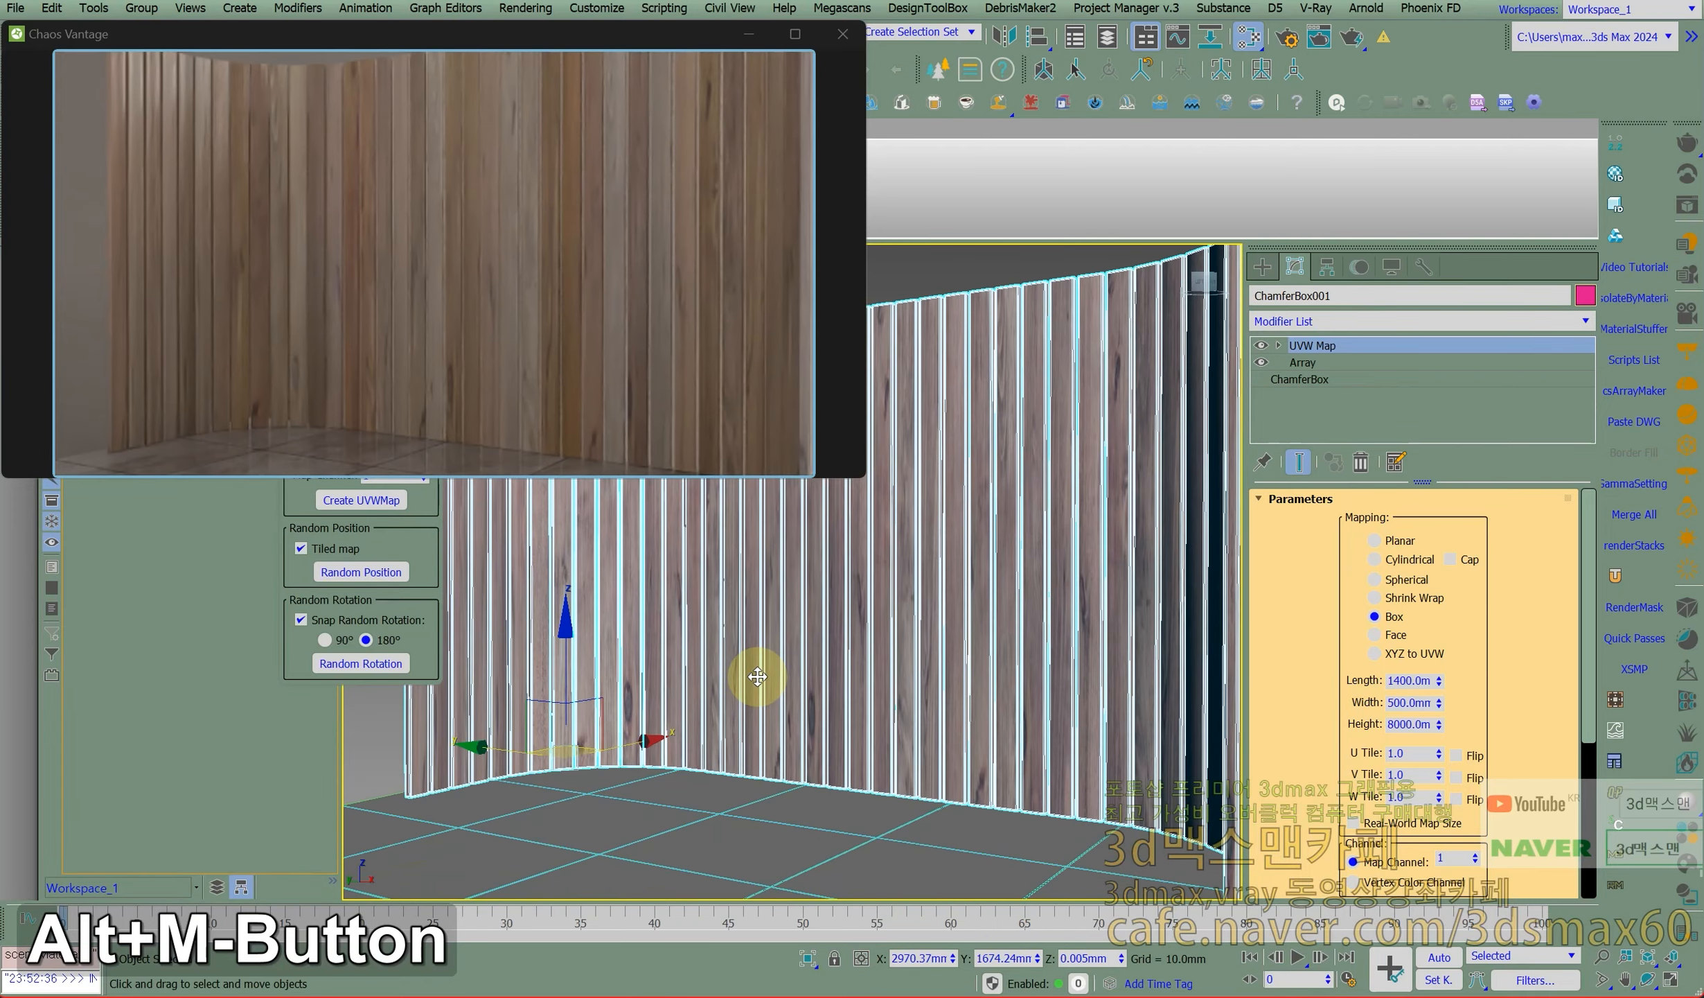
middle_click_drag(949, 620, 996, 617, "alt")
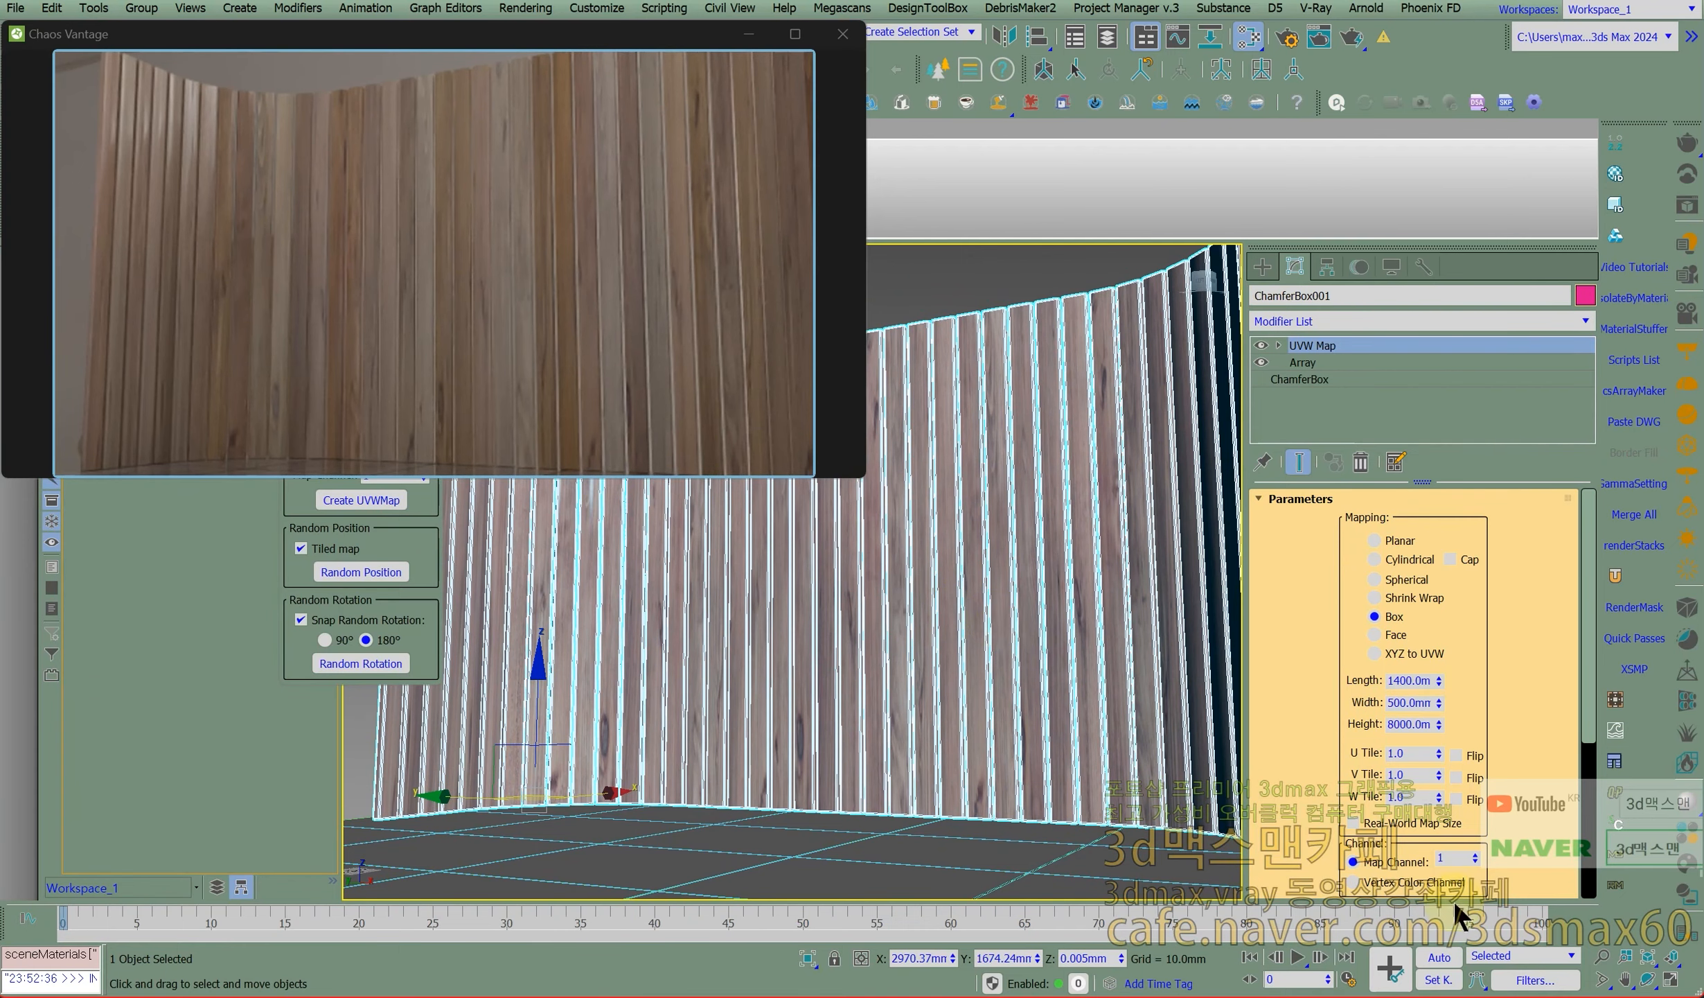
left_click(1648, 979)
left_click_drag(836, 704, 851, 662)
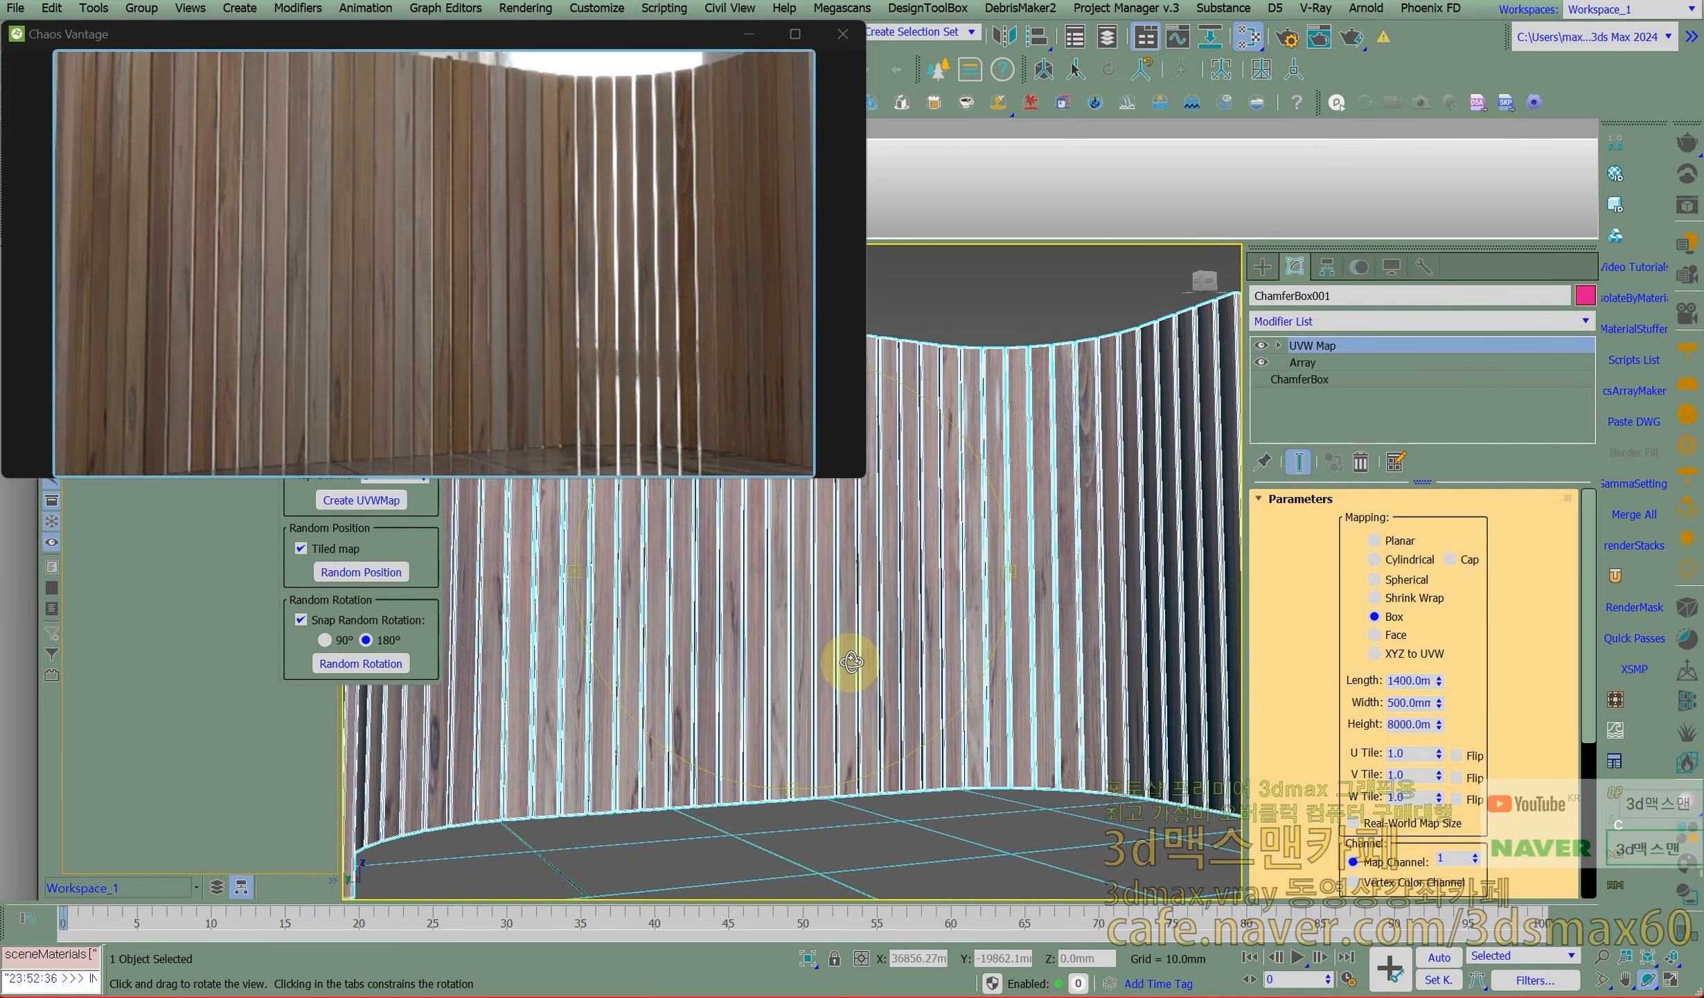
left_click_drag(572, 40, 1175, 24)
mouse_move(733, 610)
left_mouse_down()
mouse_move(739, 629)
mouse_move(765, 617)
left_mouse_up()
scroll(740, 630, "down", 5)
middle_click_drag(762, 616, 719, 580)
scroll(667, 615, "up", 5)
scroll(667, 616, "down", 4)
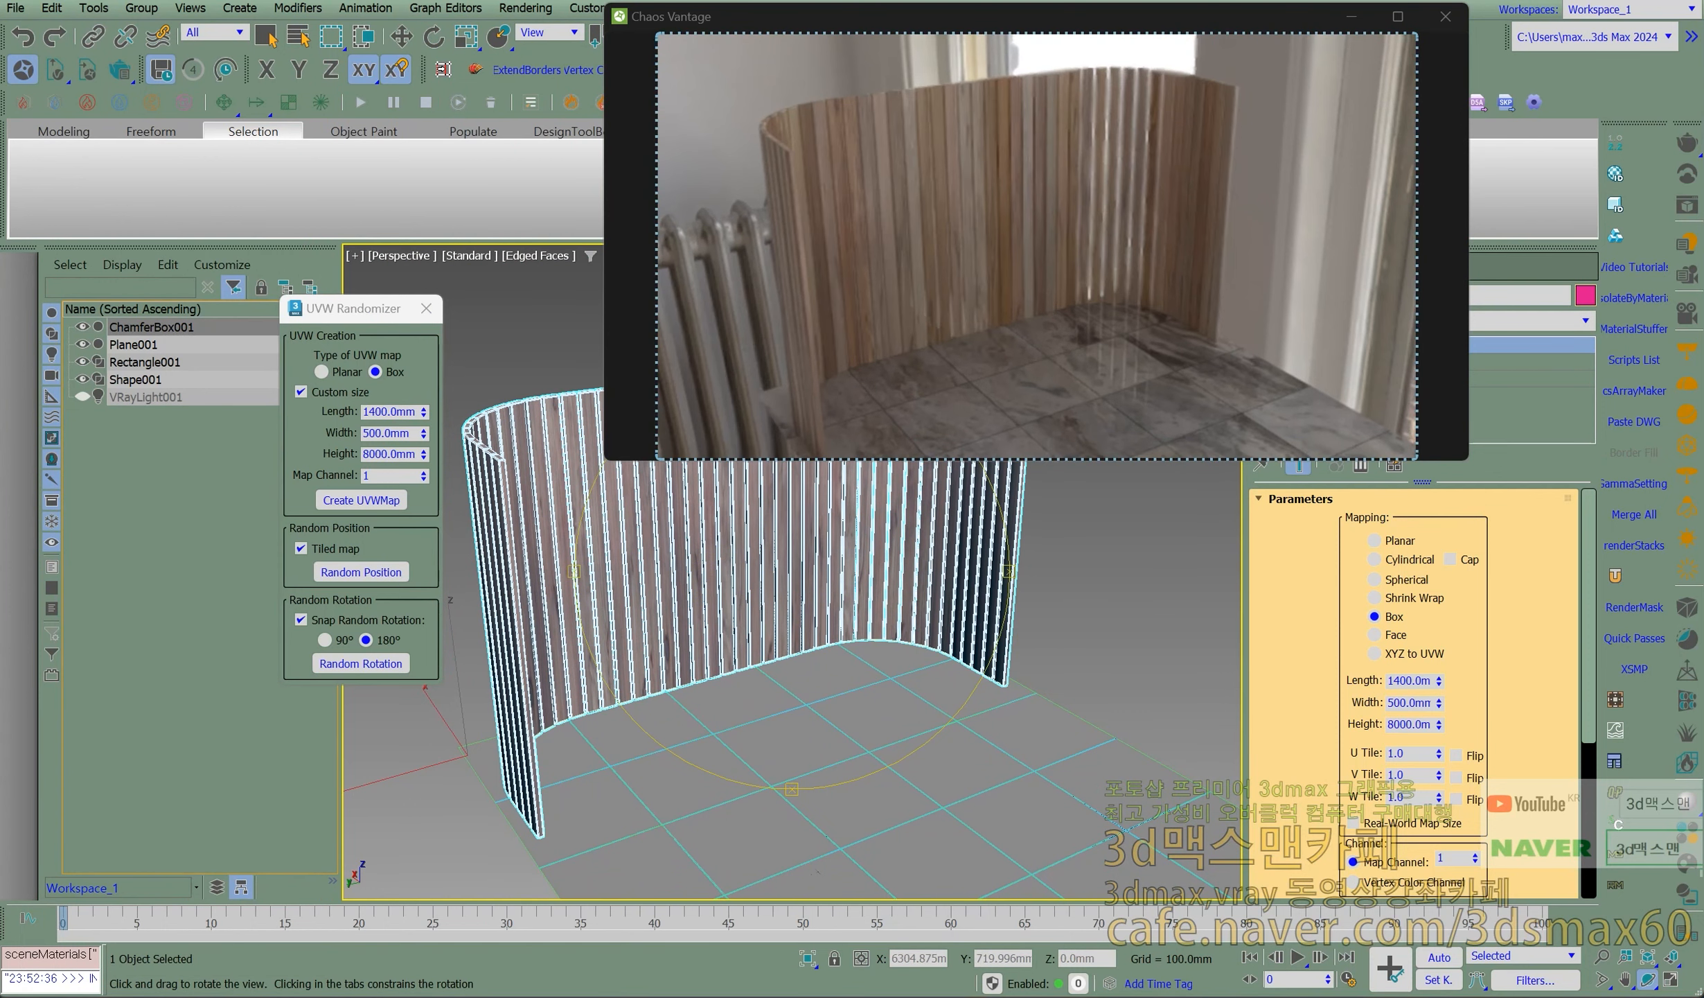
left_click_drag(863, 18, 0, 20)
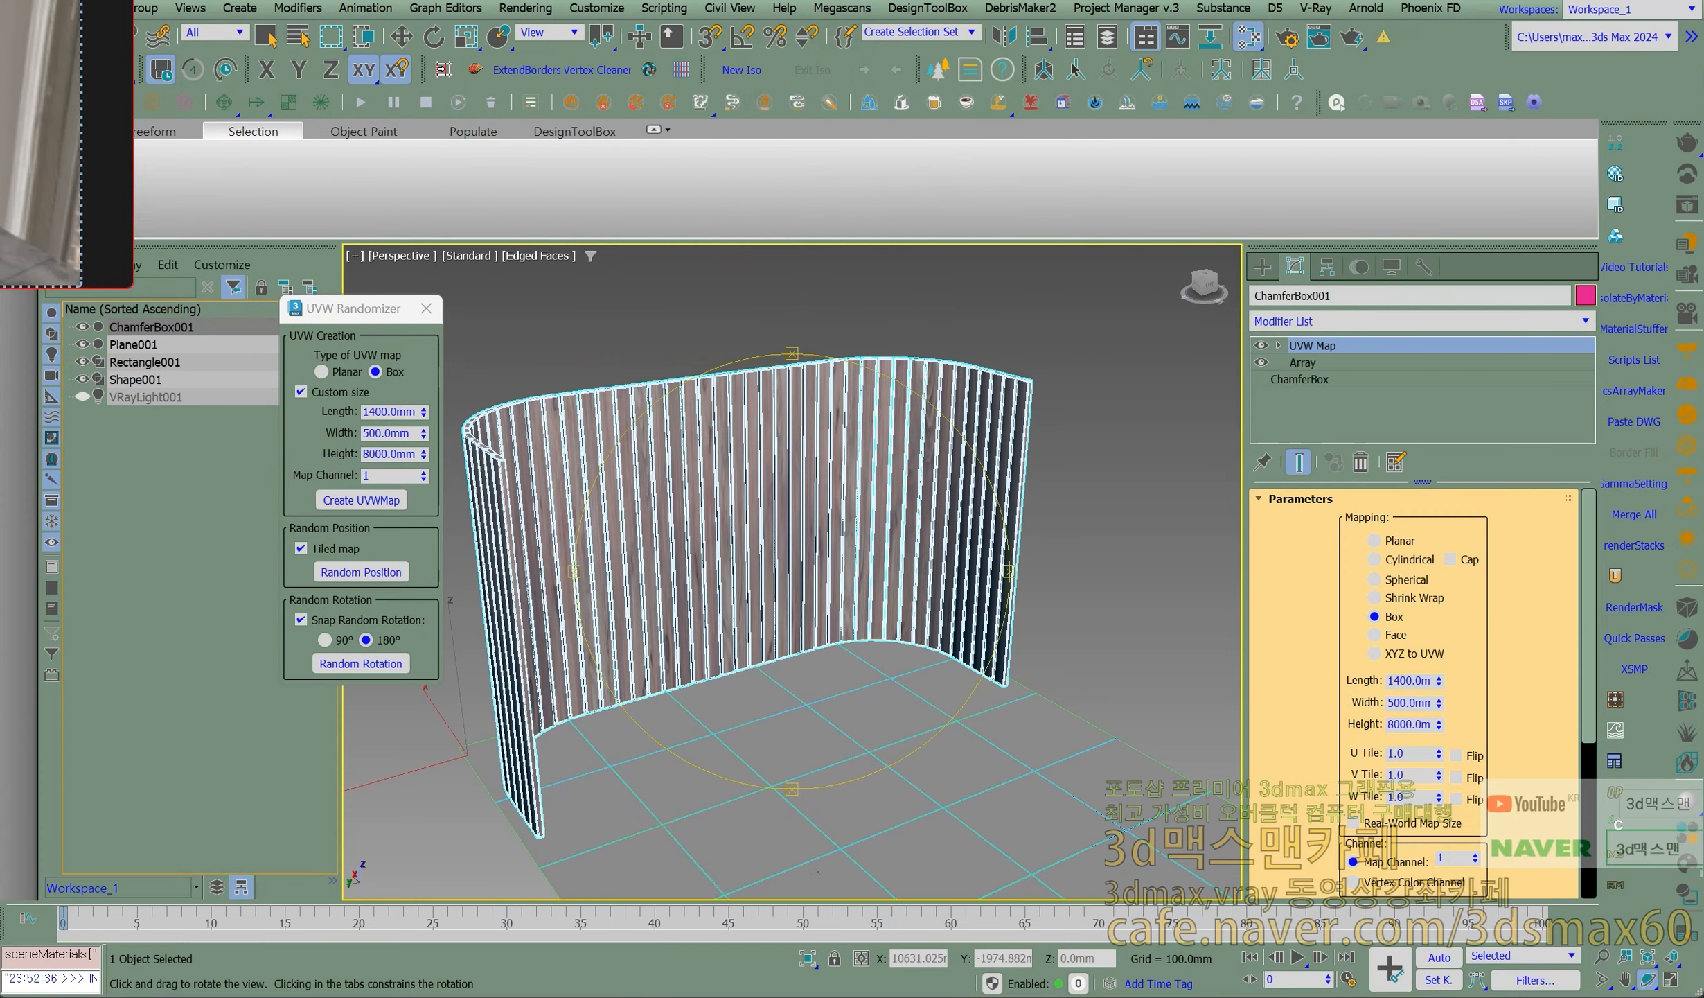
Draw a closed wavy Line spline about 7400 mm wide in the Left view, with its curved lower edge crossing the upper part of the slats.
mouse_move(740, 516)
left_mouse_down()
mouse_move(689, 479)
mouse_move(742, 502)
left_mouse_up()
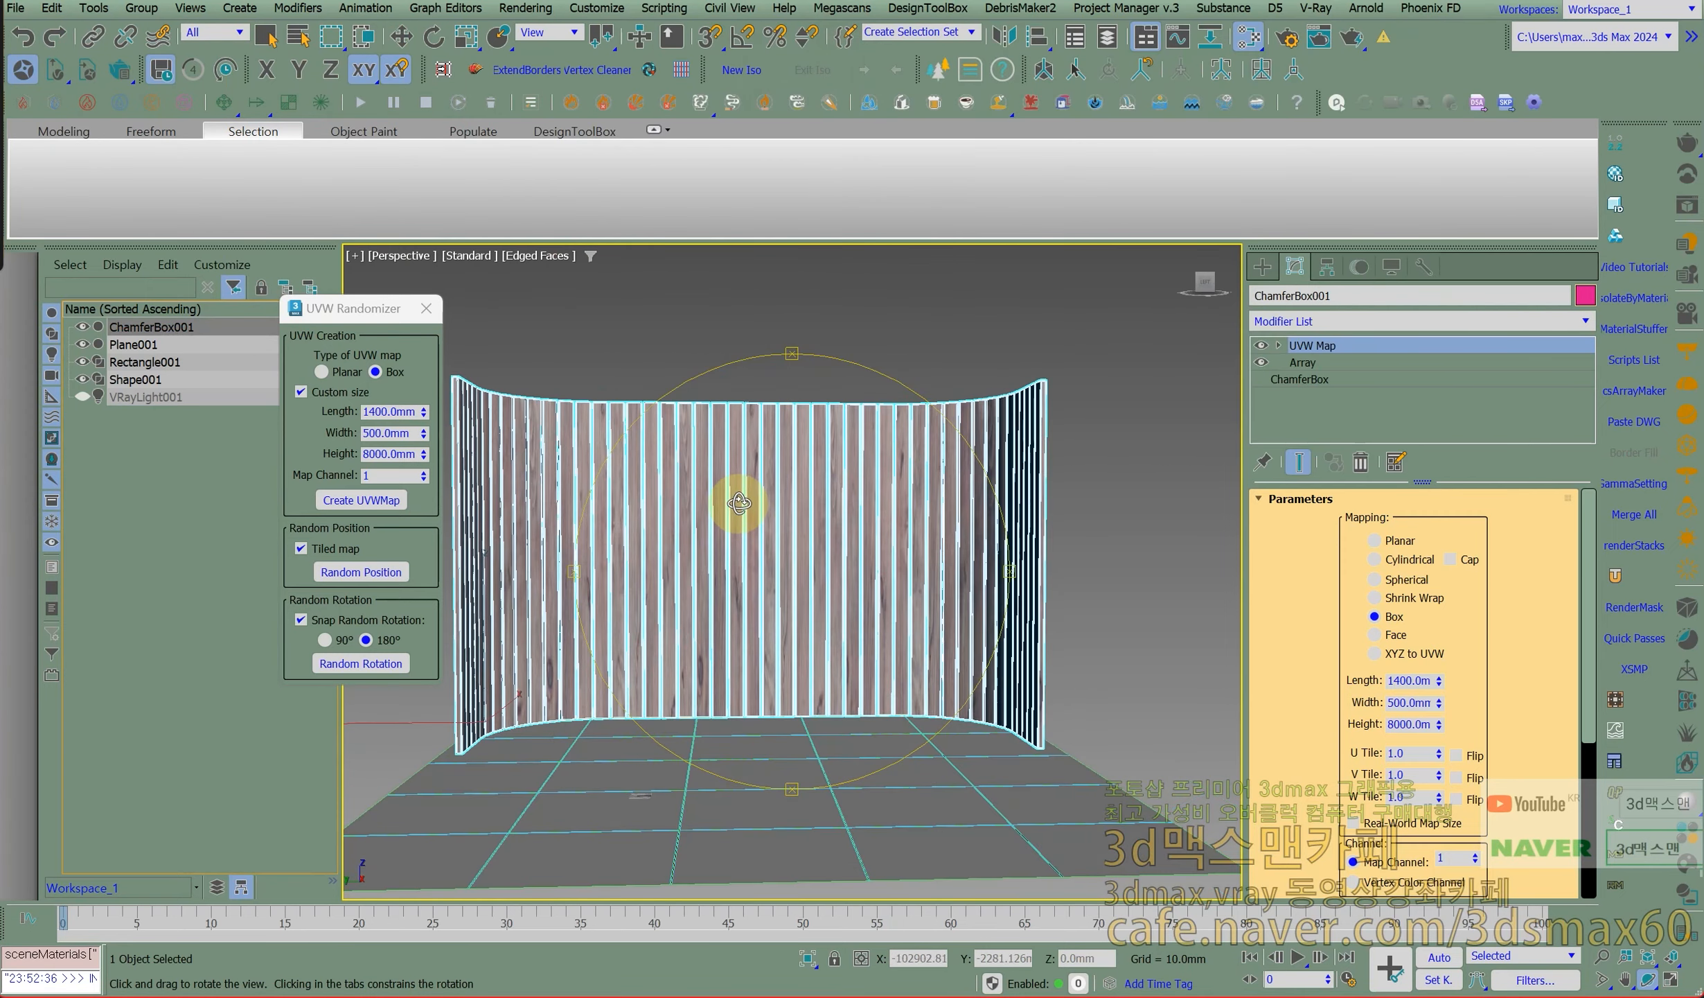
scroll(742, 504, "up", 3)
middle_click_drag(752, 514, 775, 522)
scroll(776, 522, "down", 4)
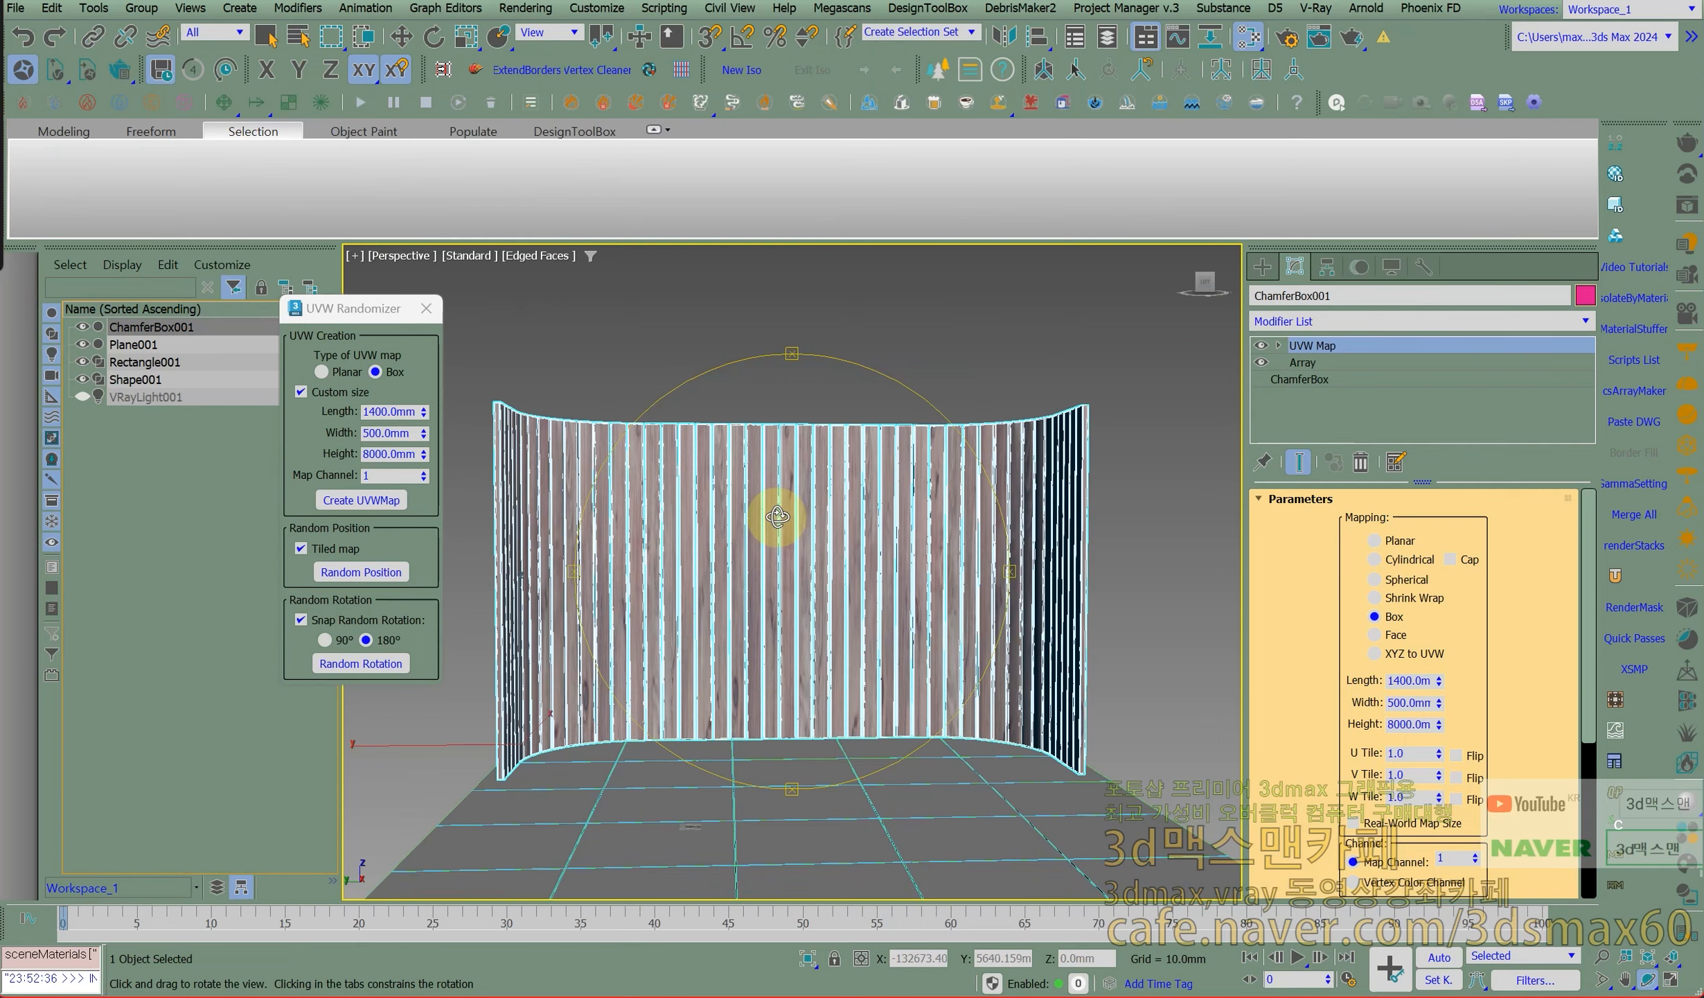
key("f")
middle_click_drag(780, 517, 760, 543)
key("l")
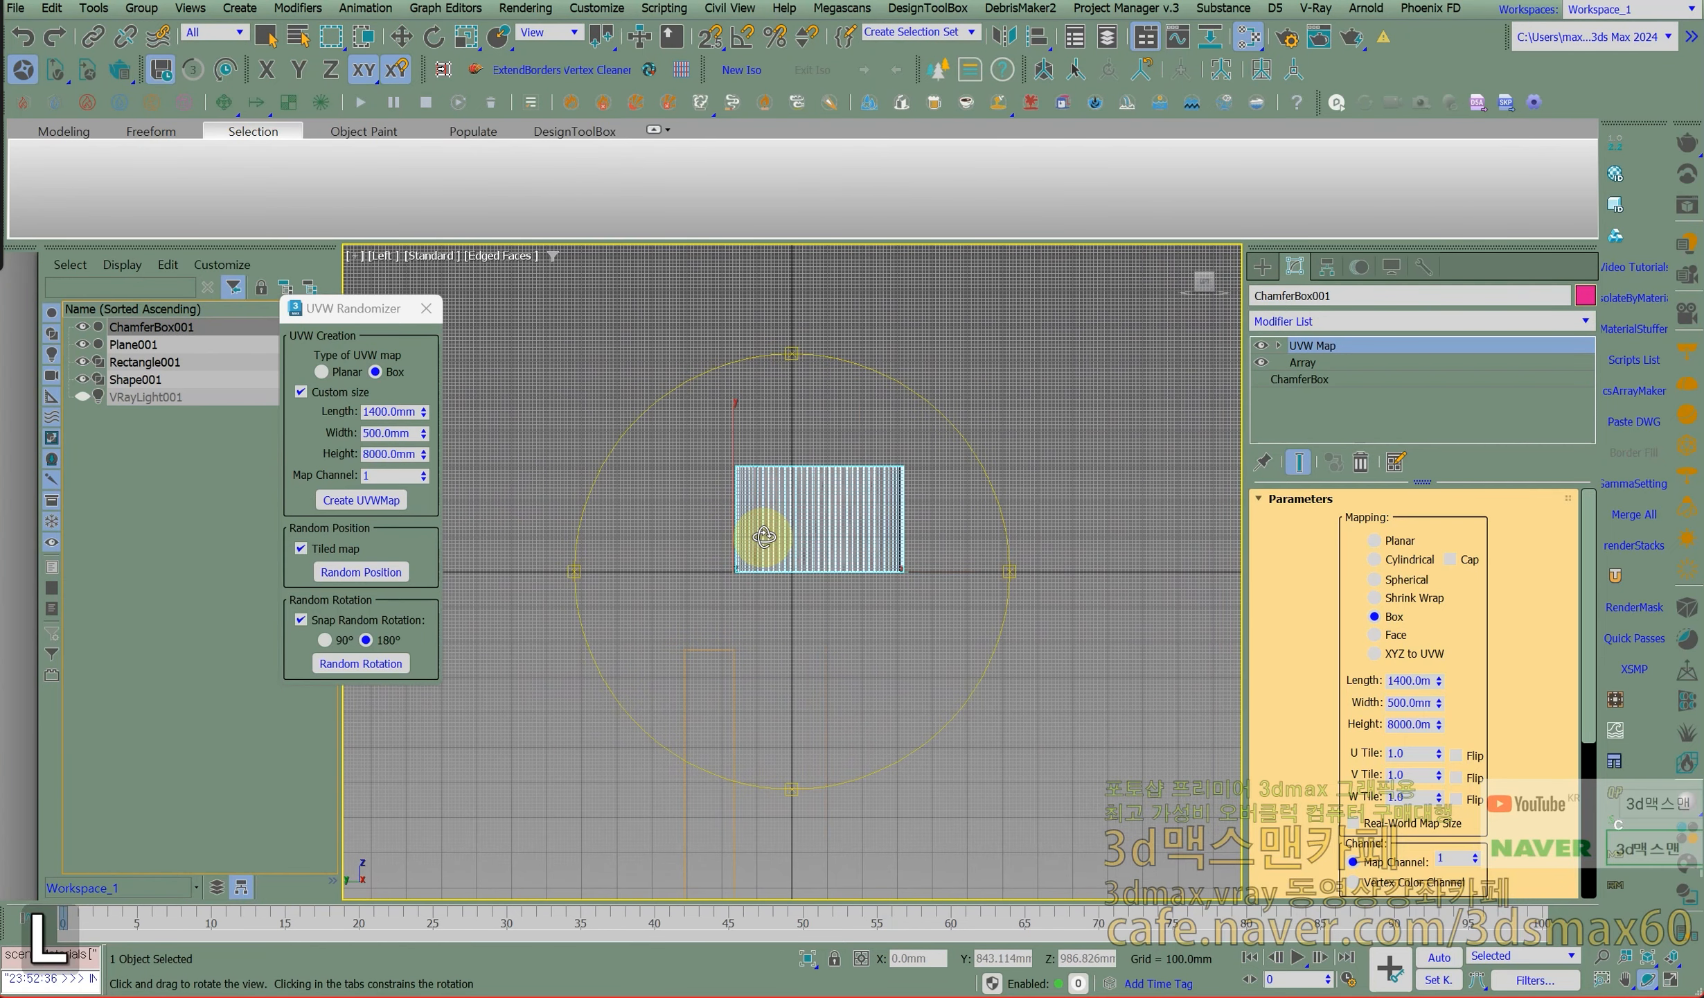
left_click(1255, 271)
left_click(1283, 300)
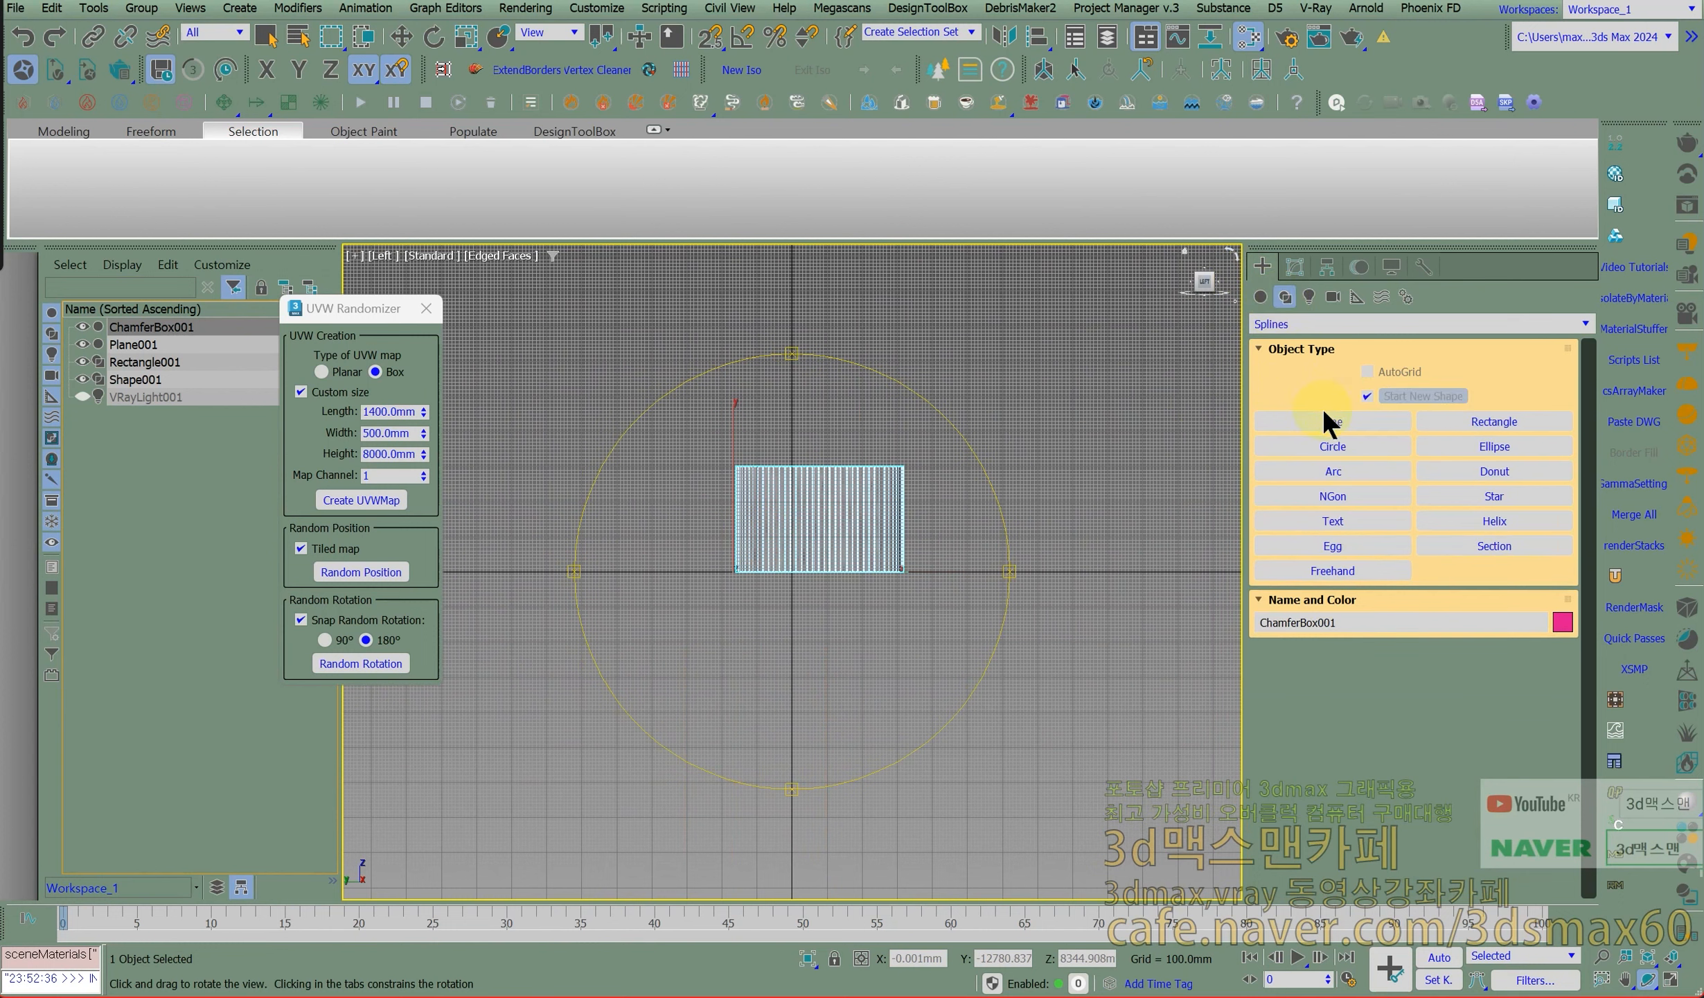
left_click(1323, 417)
left_click(686, 430)
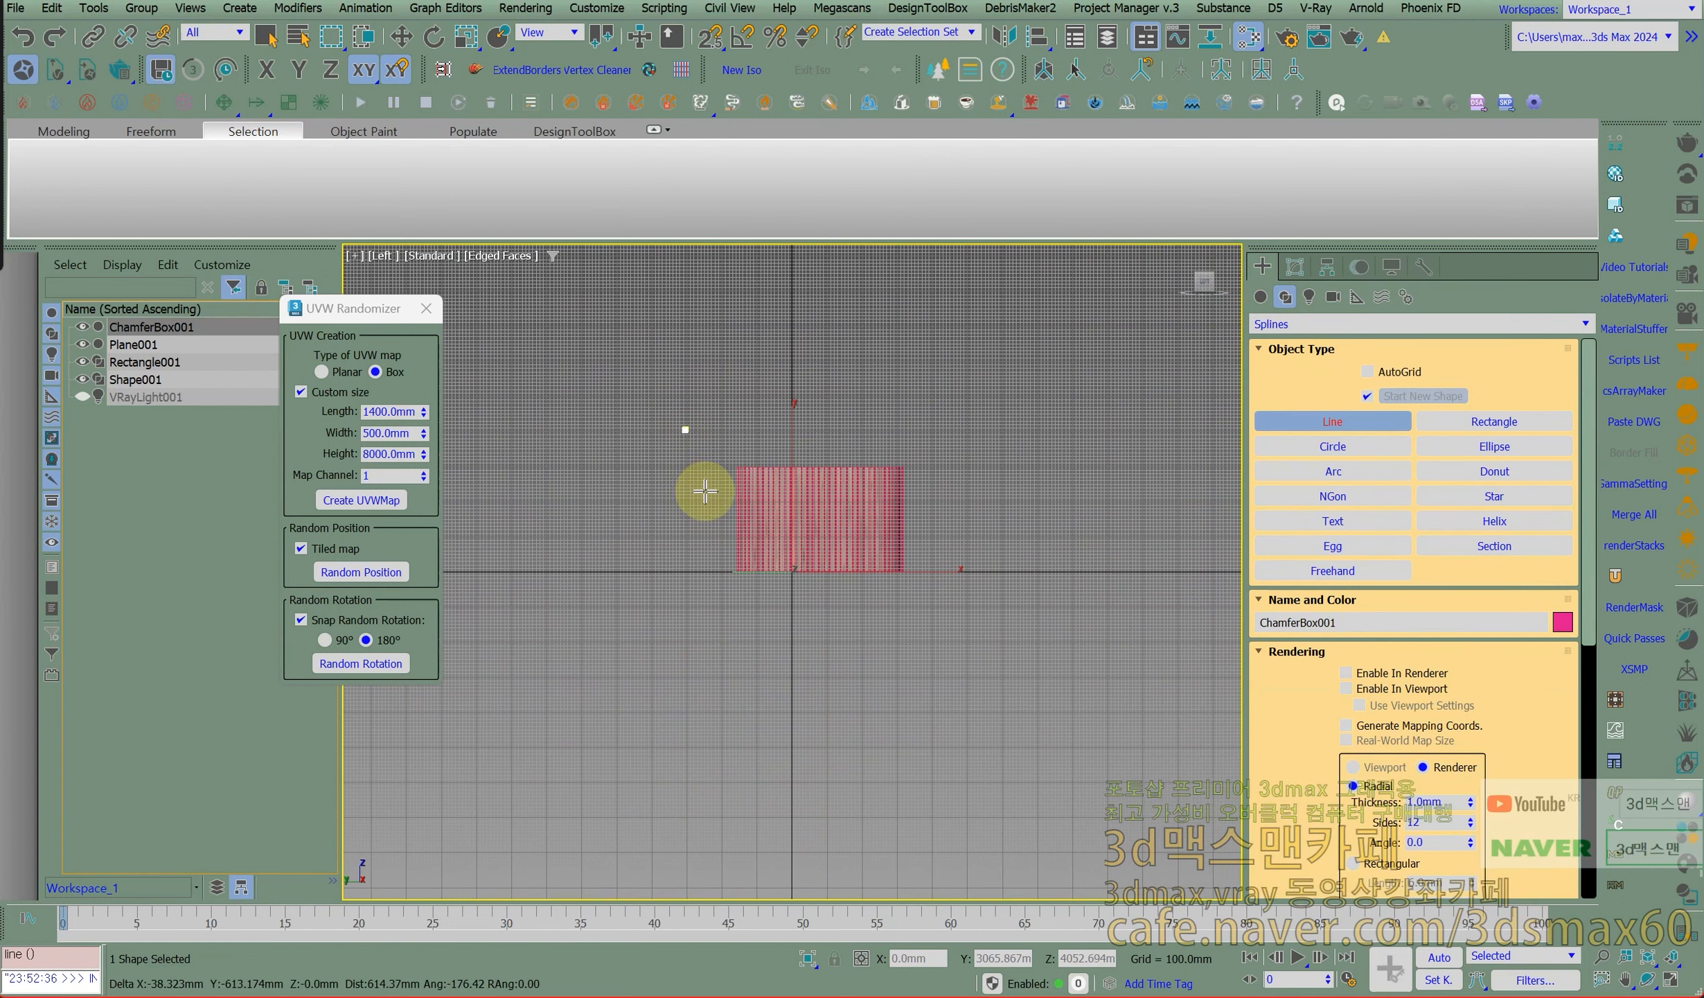
left_click_drag(705, 492, 946, 508)
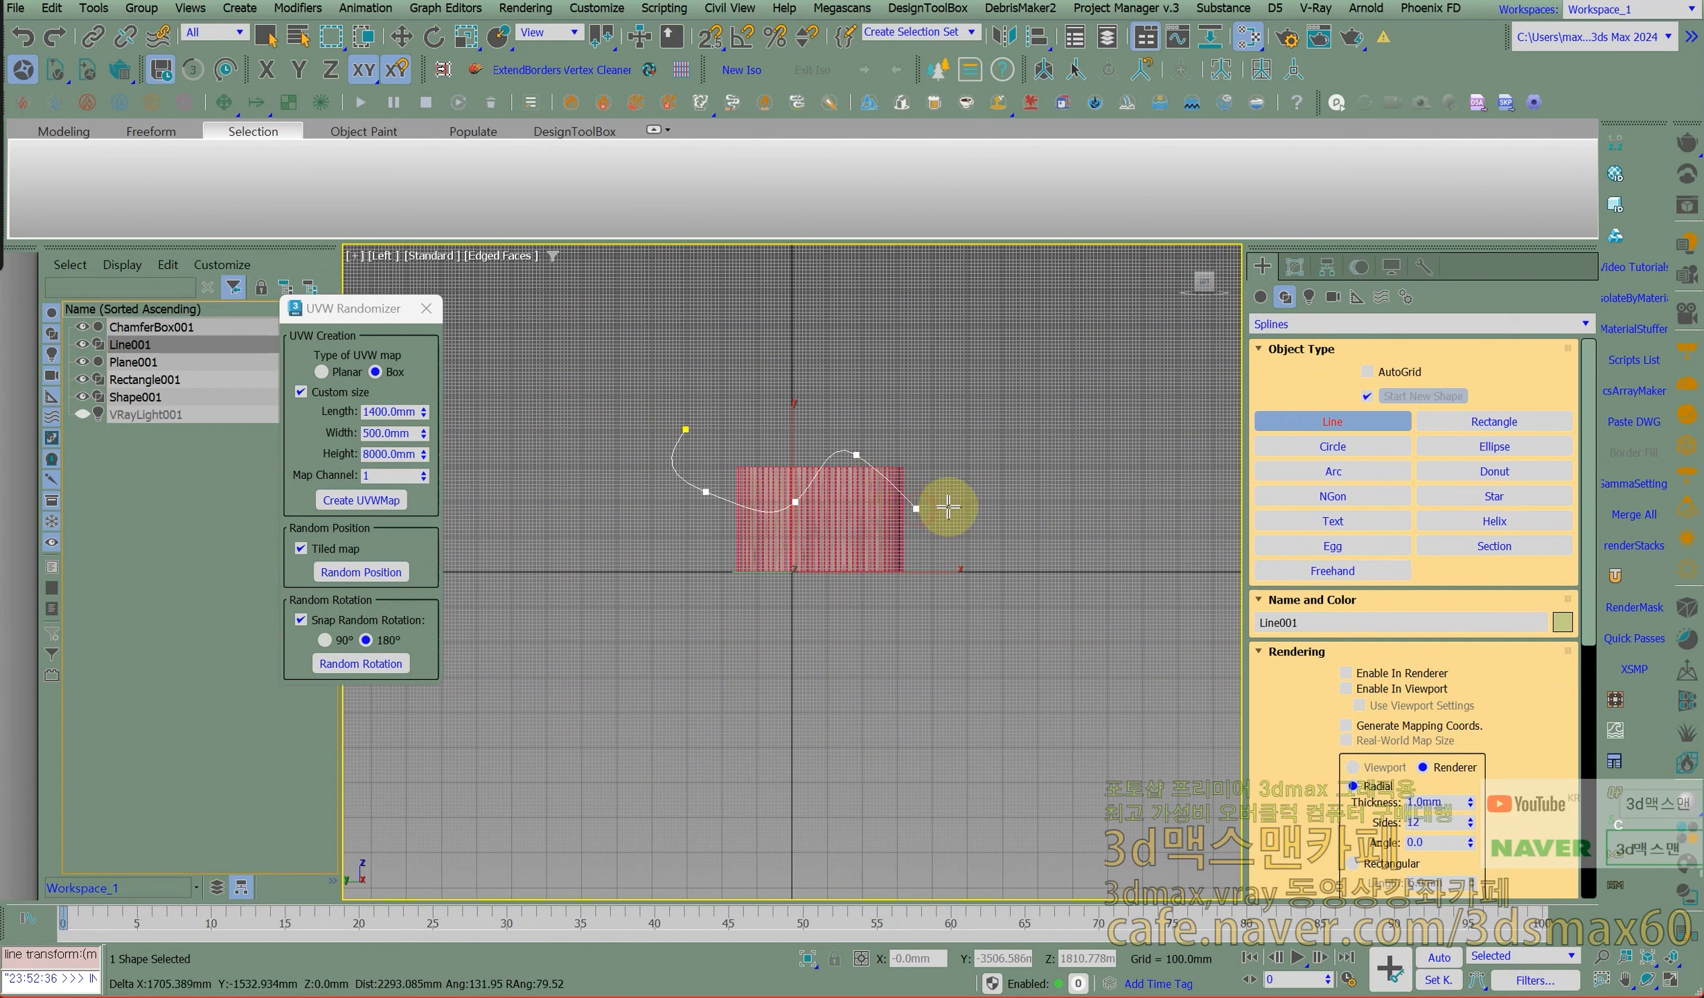
left_click(949, 407)
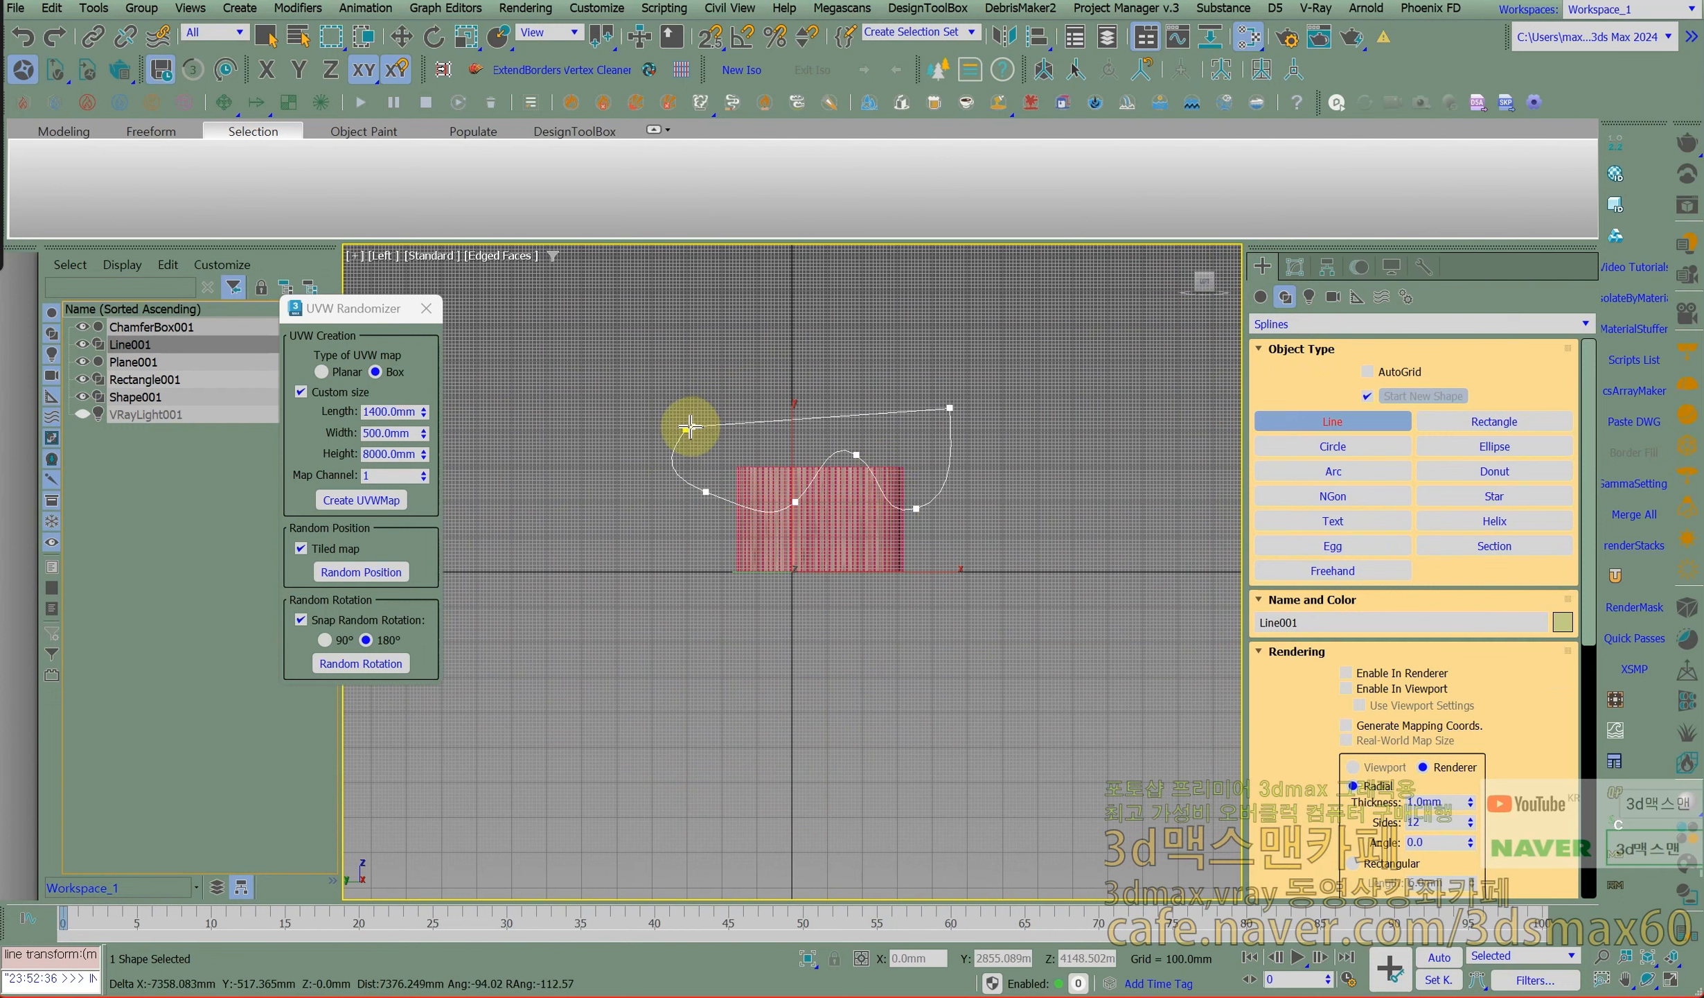
left_click(804, 510)
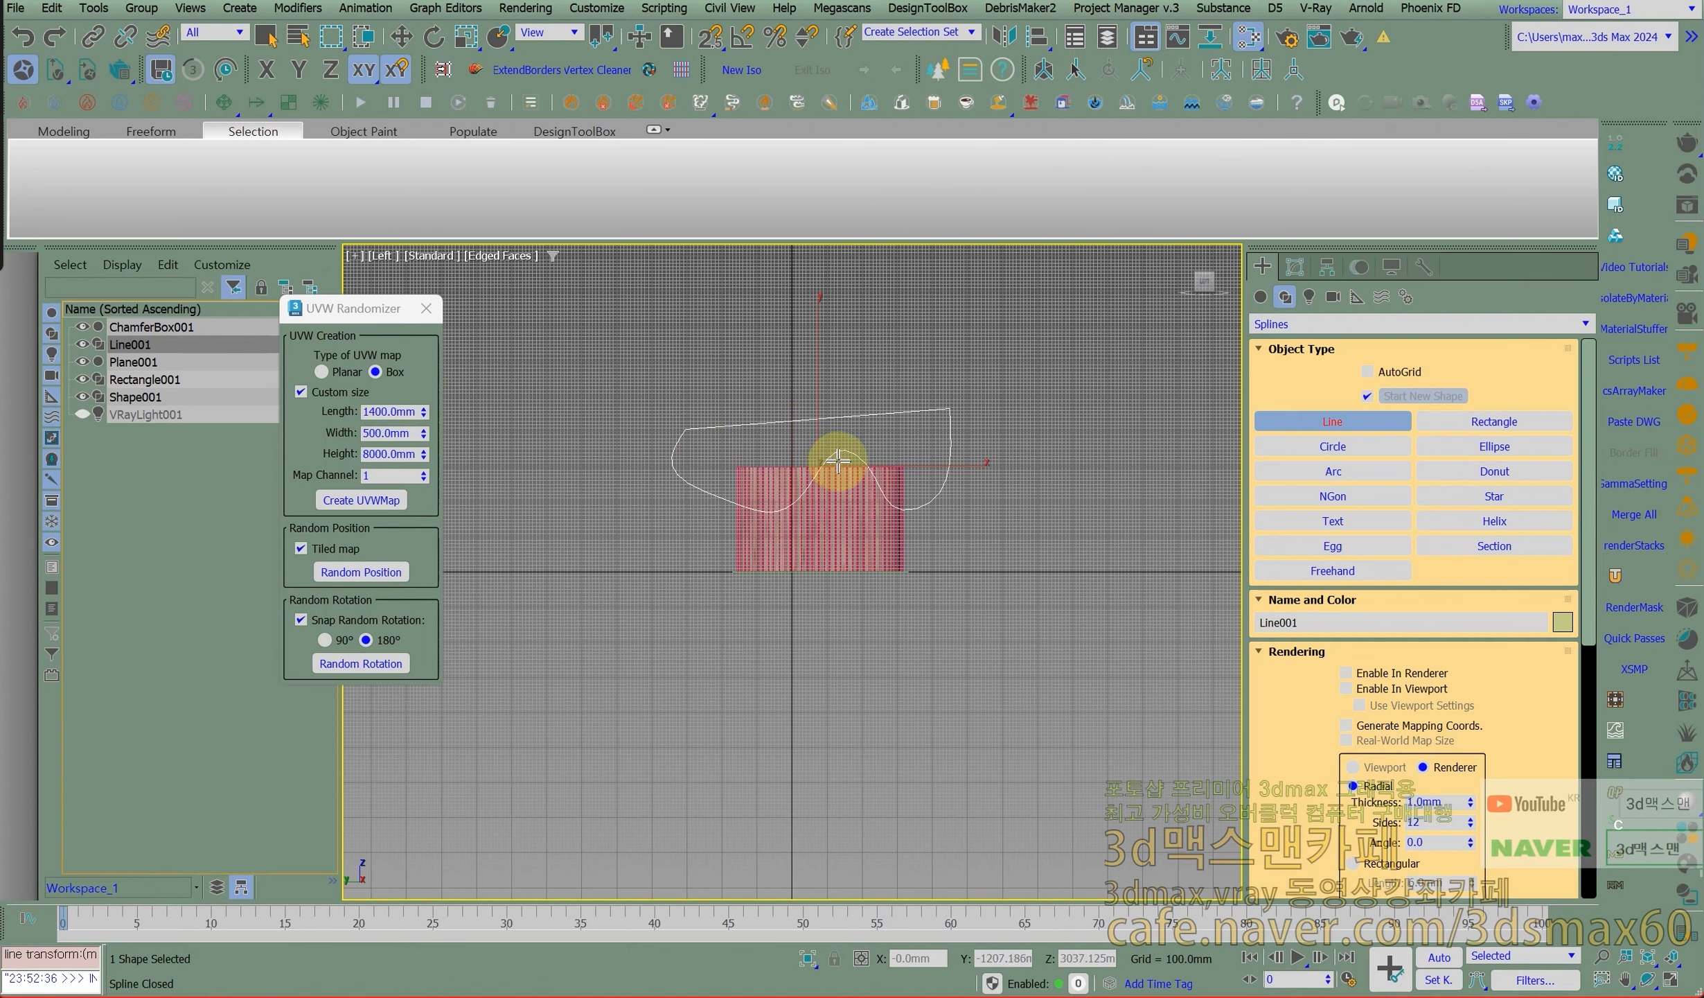
Move the wavy outline down about 827 mm over the slats and shift it about 178 mm along X in perspective.
key("w")
left_click_drag(819, 386, 817, 413)
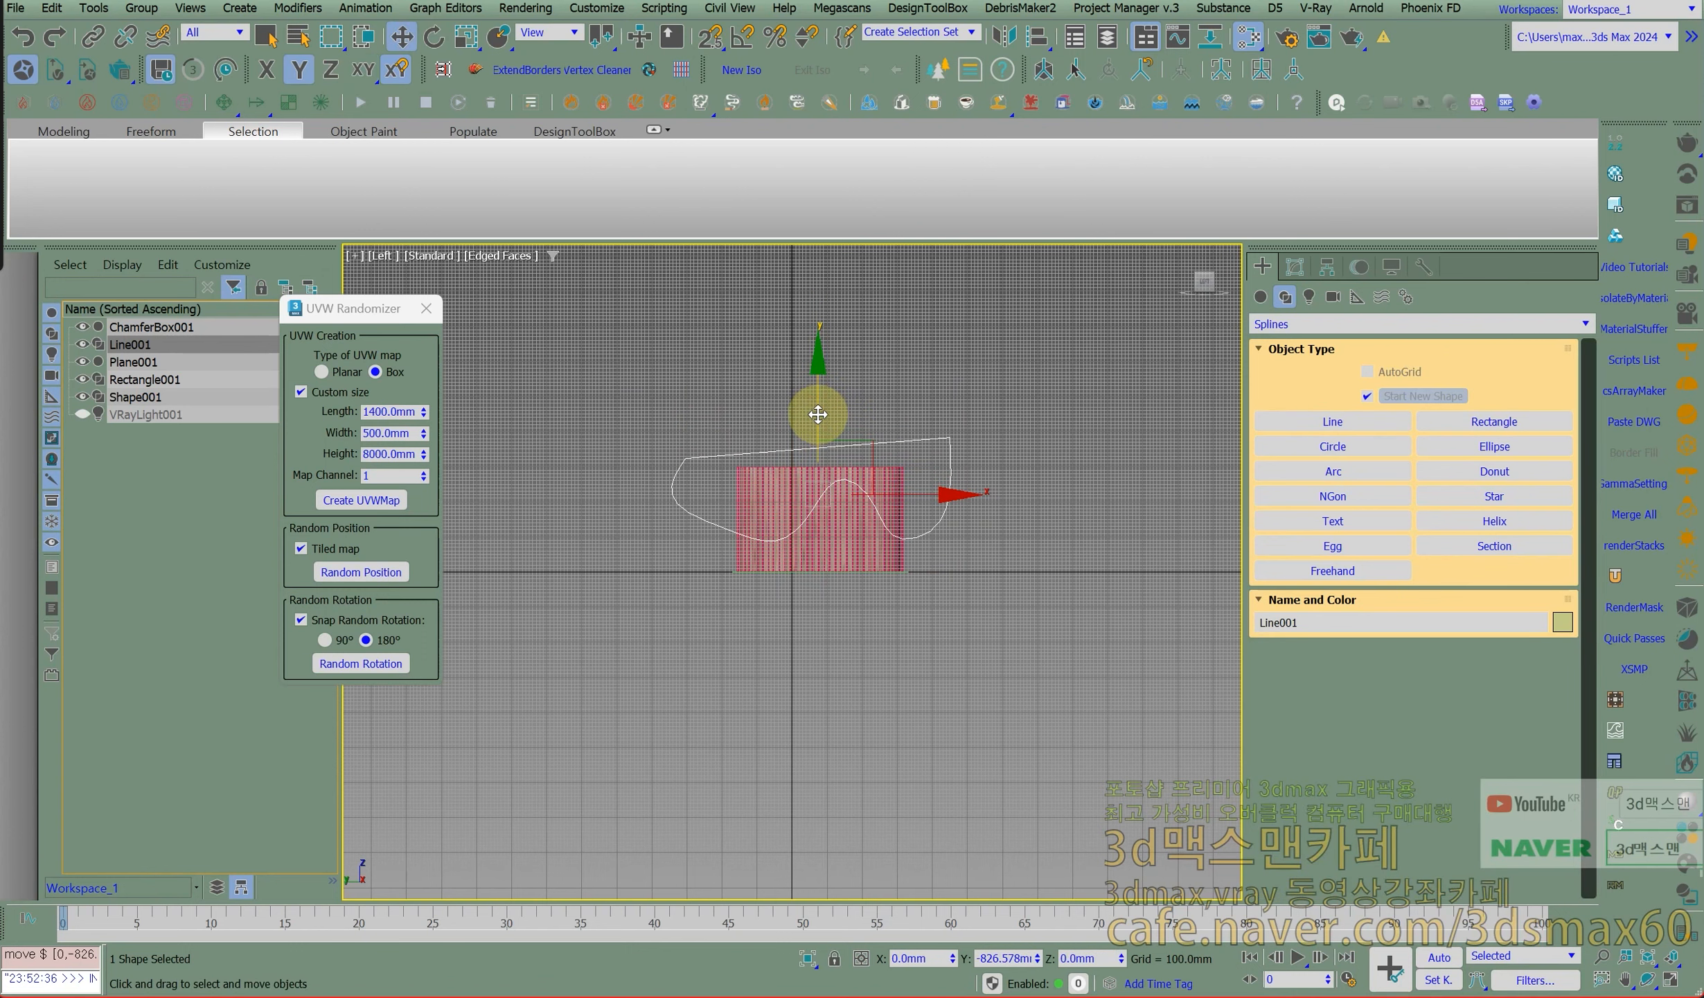
middle_click_drag(799, 527, 883, 571, "alt")
key("p")
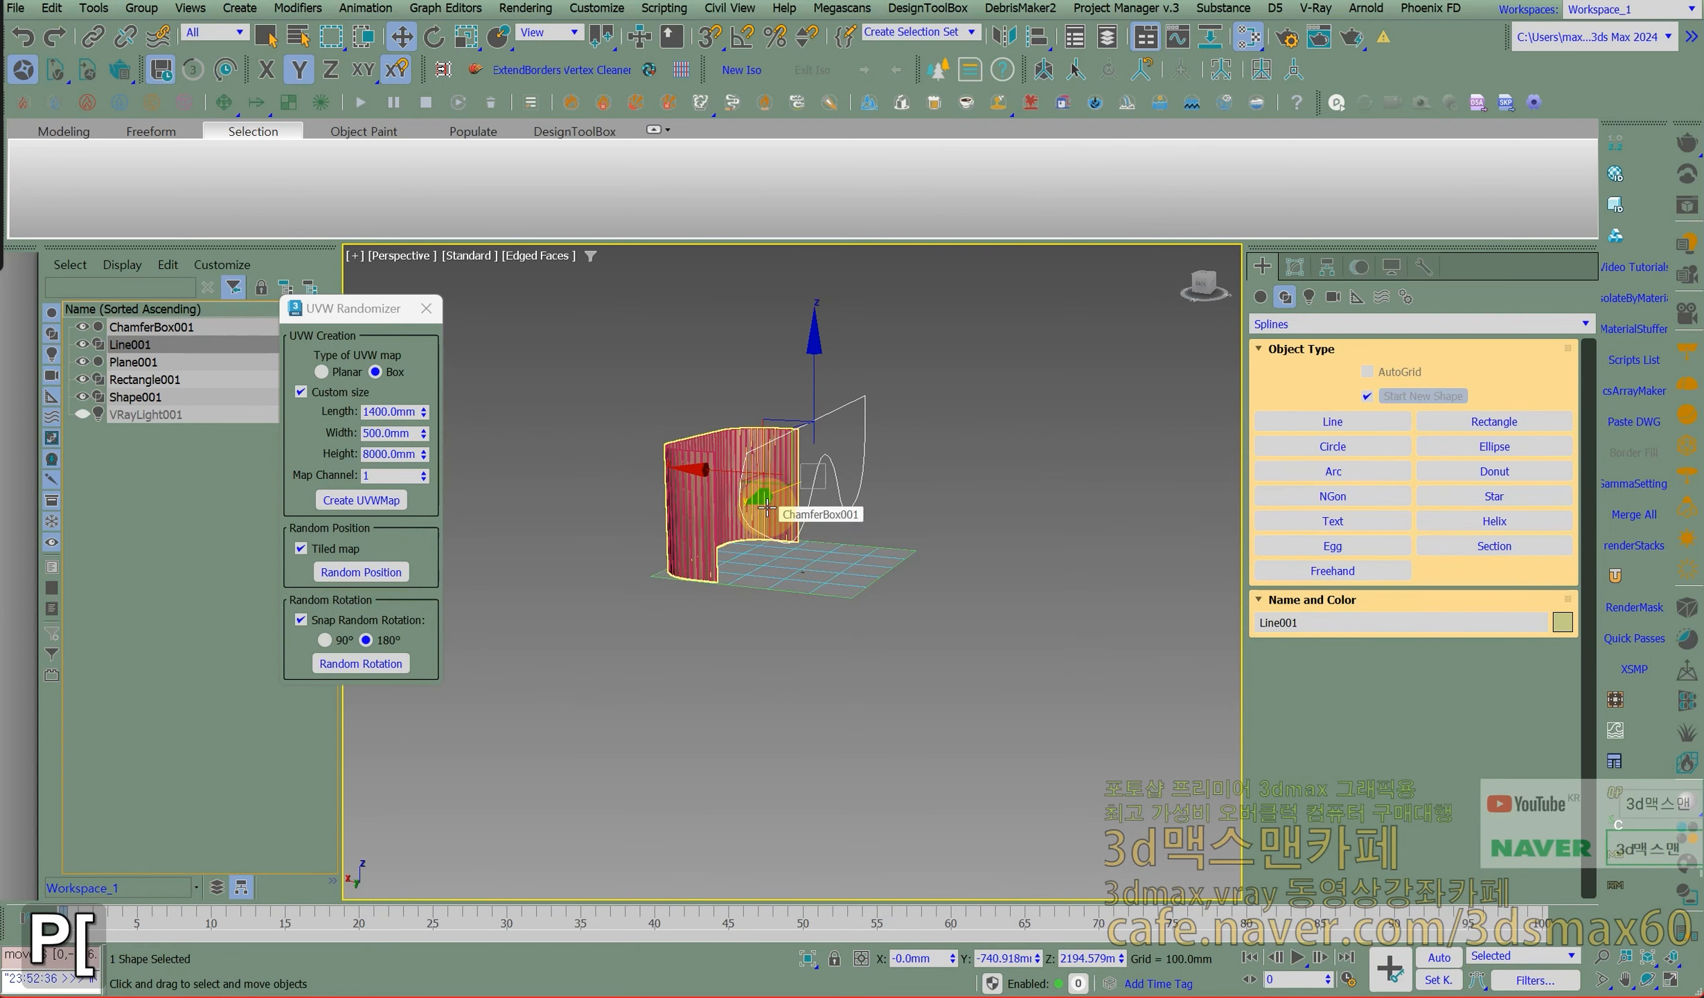
scroll(776, 495, "up", 4)
mouse_move(799, 466)
left_mouse_down()
mouse_move(763, 459)
mouse_move(785, 463)
left_mouse_up()
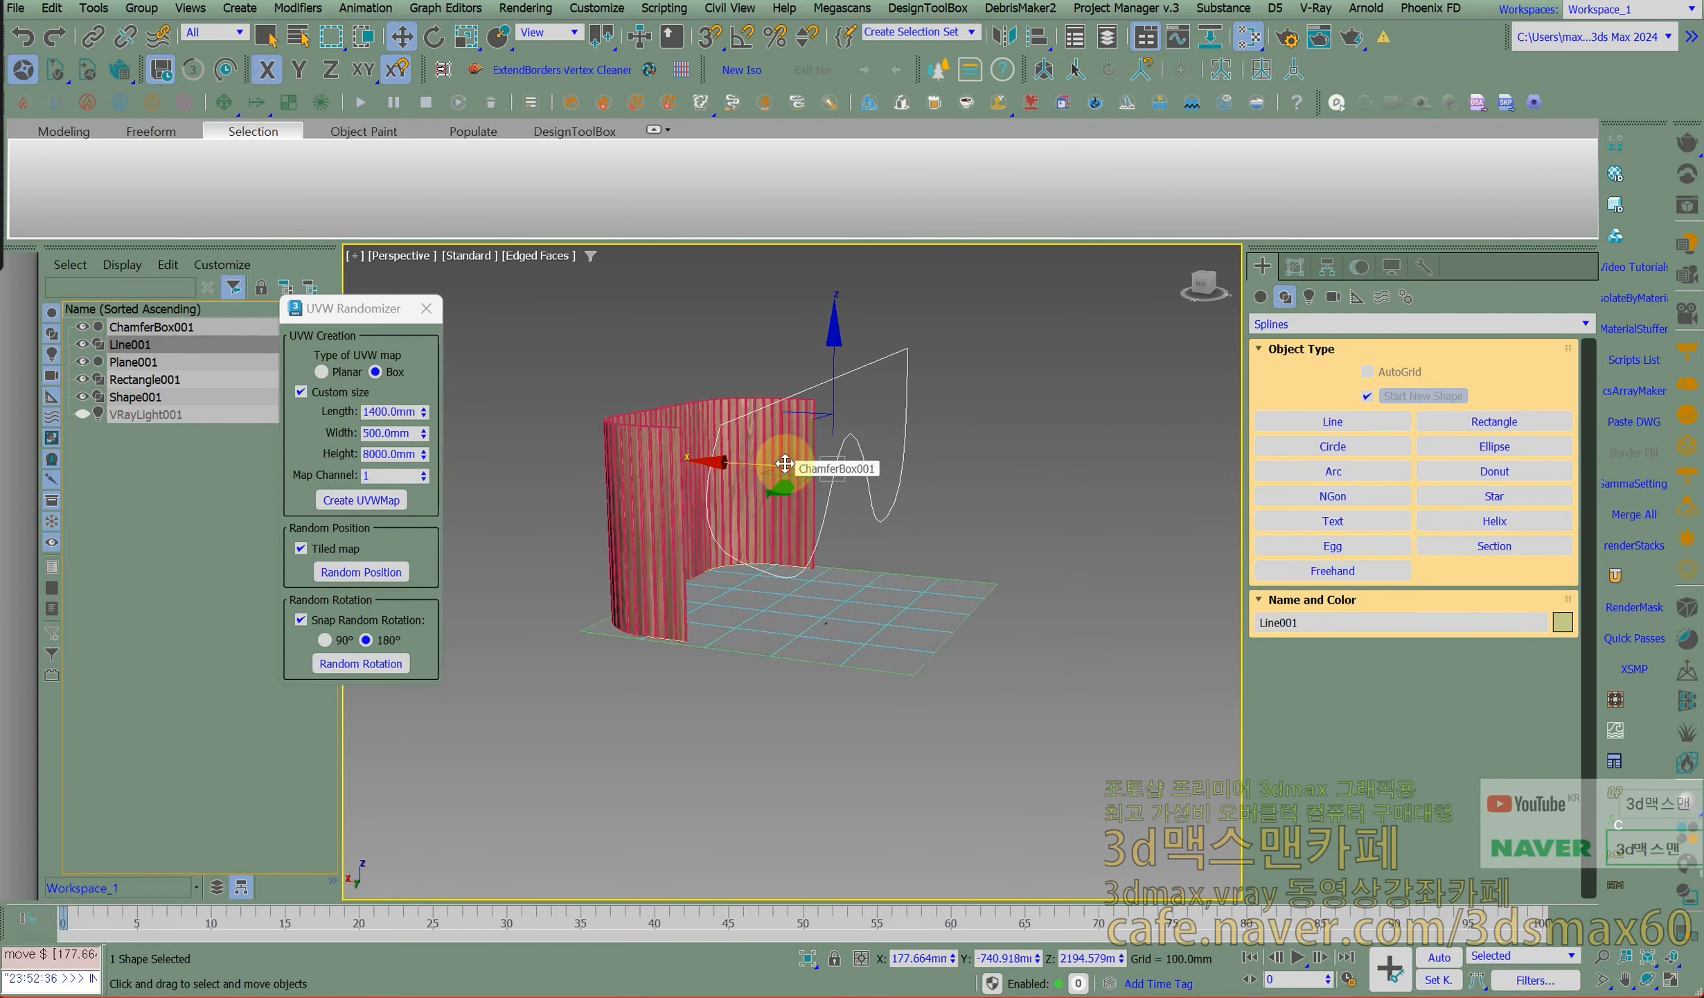
Extrude the wavy outline by -672 mm and move the resulting solid about 2581 mm along X.
key("ctrl+e")
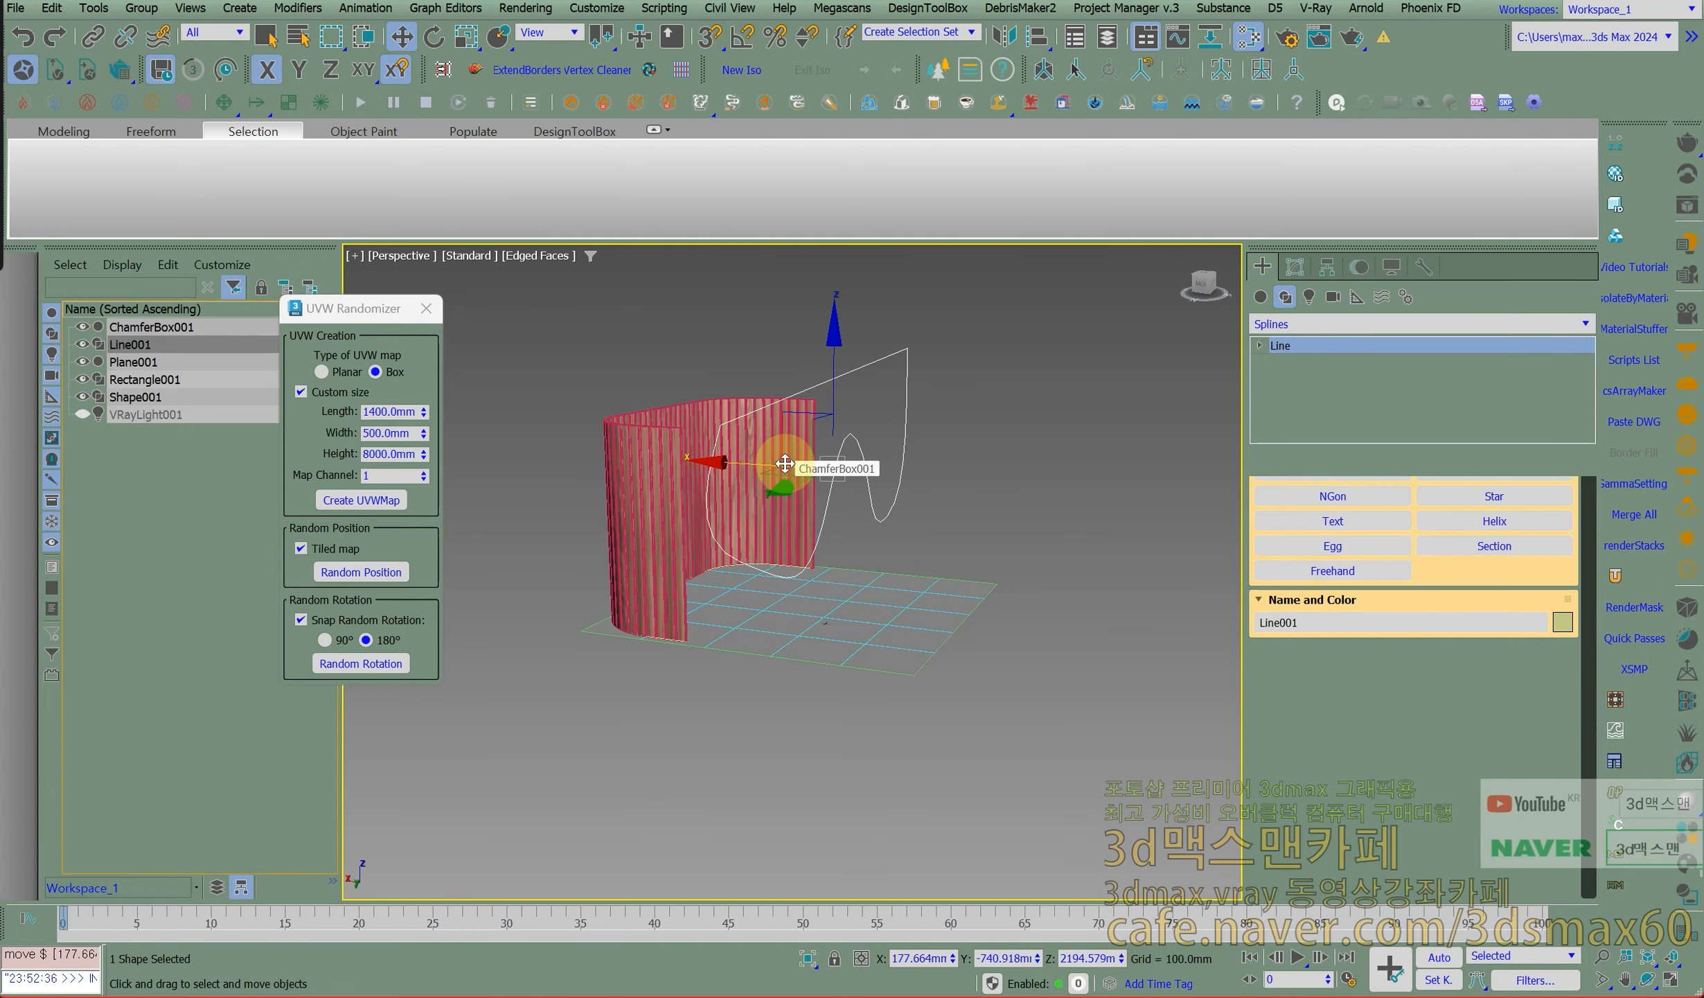
left_click_drag(1469, 528, 1357, 450)
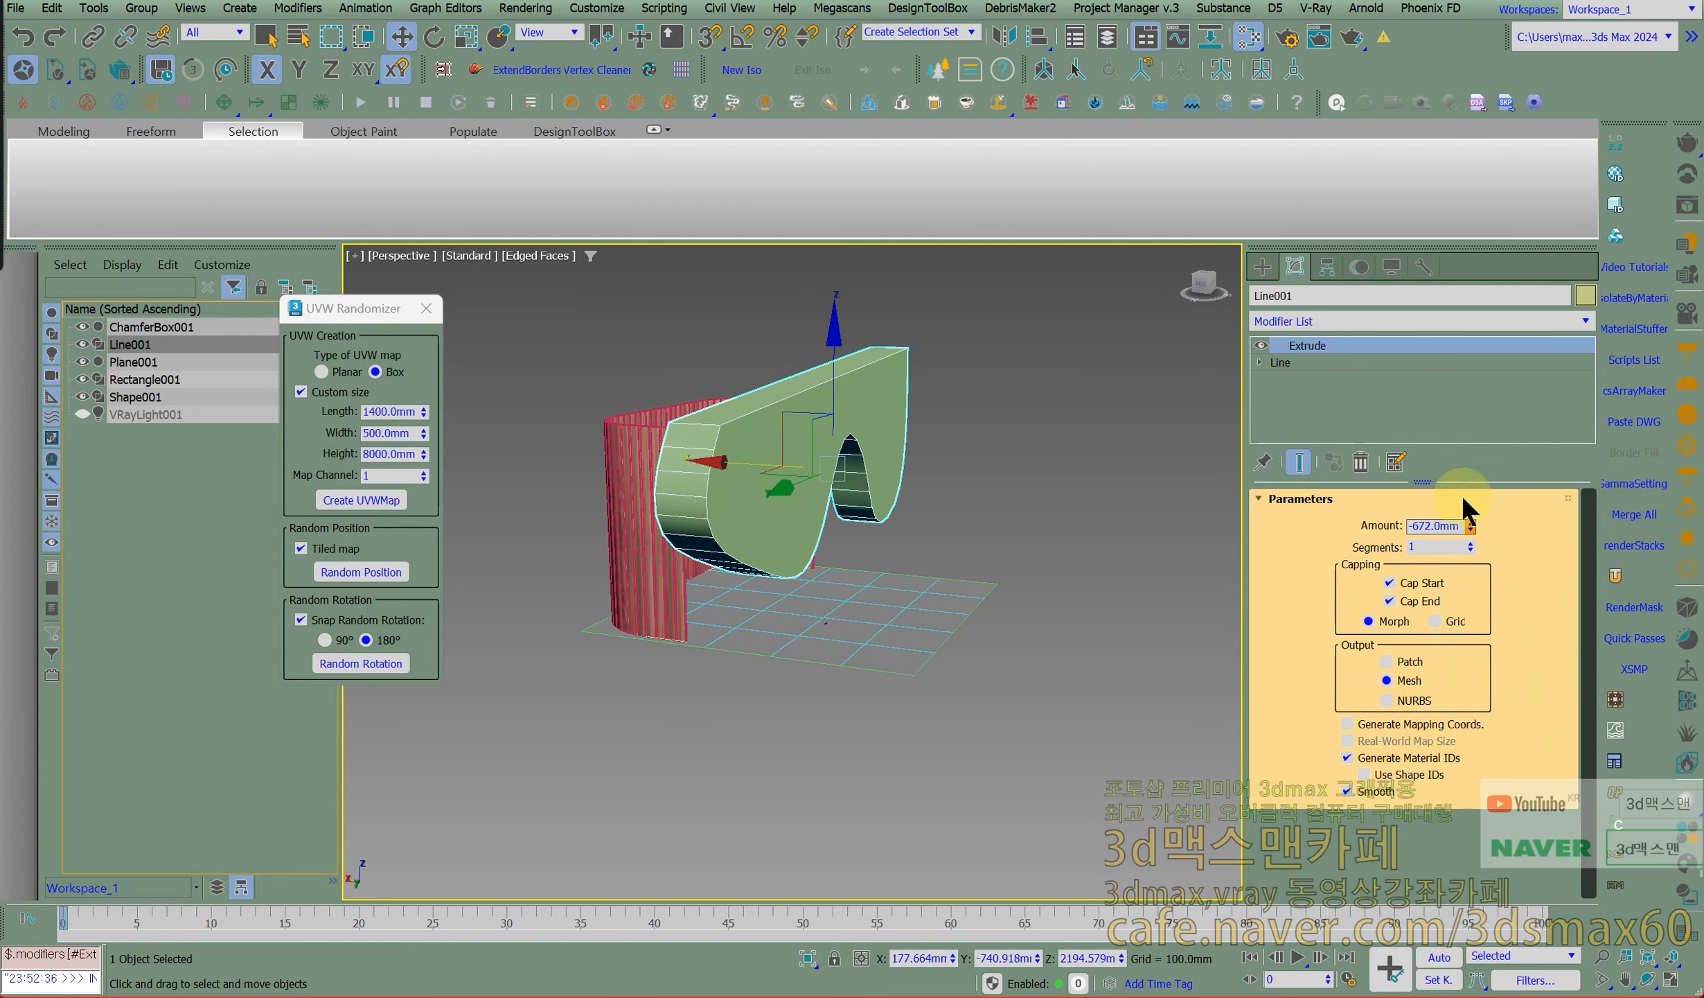
left_click_drag(723, 458, 640, 458)
middle_click_drag(640, 457, 565, 478, "alt")
middle_click_drag(689, 578, 578, 544, "alt")
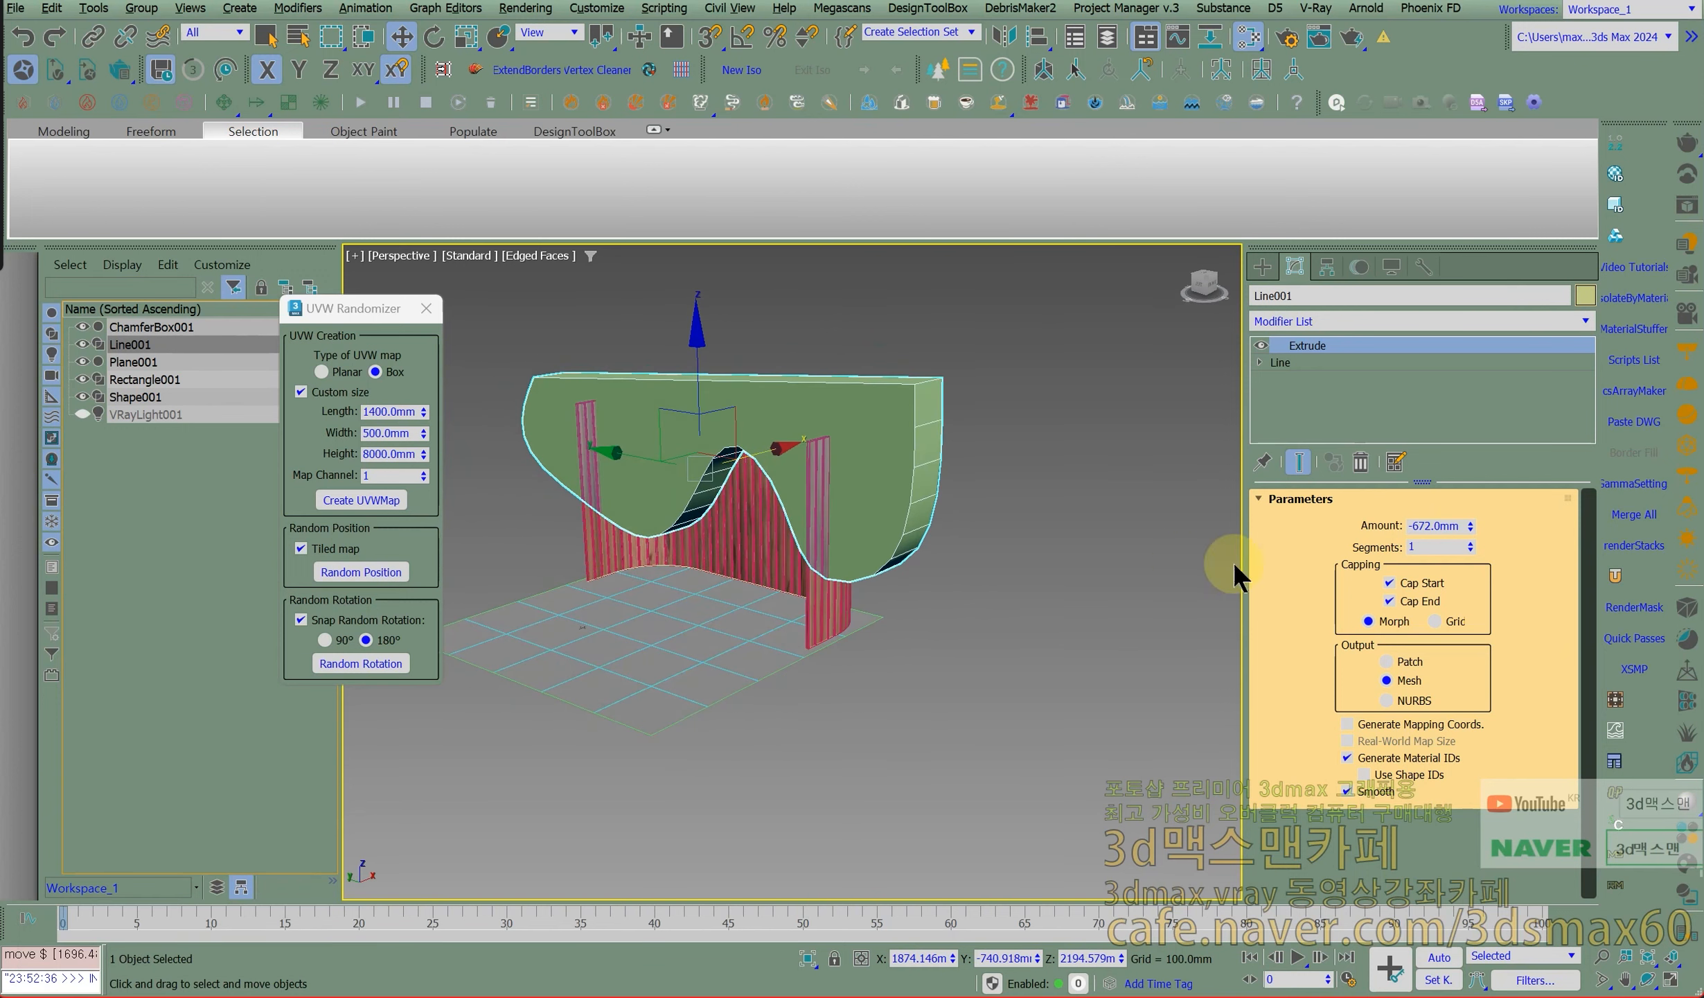
middle_click_drag(920, 514, 826, 454, "alt")
left_click_drag(661, 409, 606, 366)
Draw a straight Line spline along Y across the whole ground plane in the perspective view.
left_click(1263, 266)
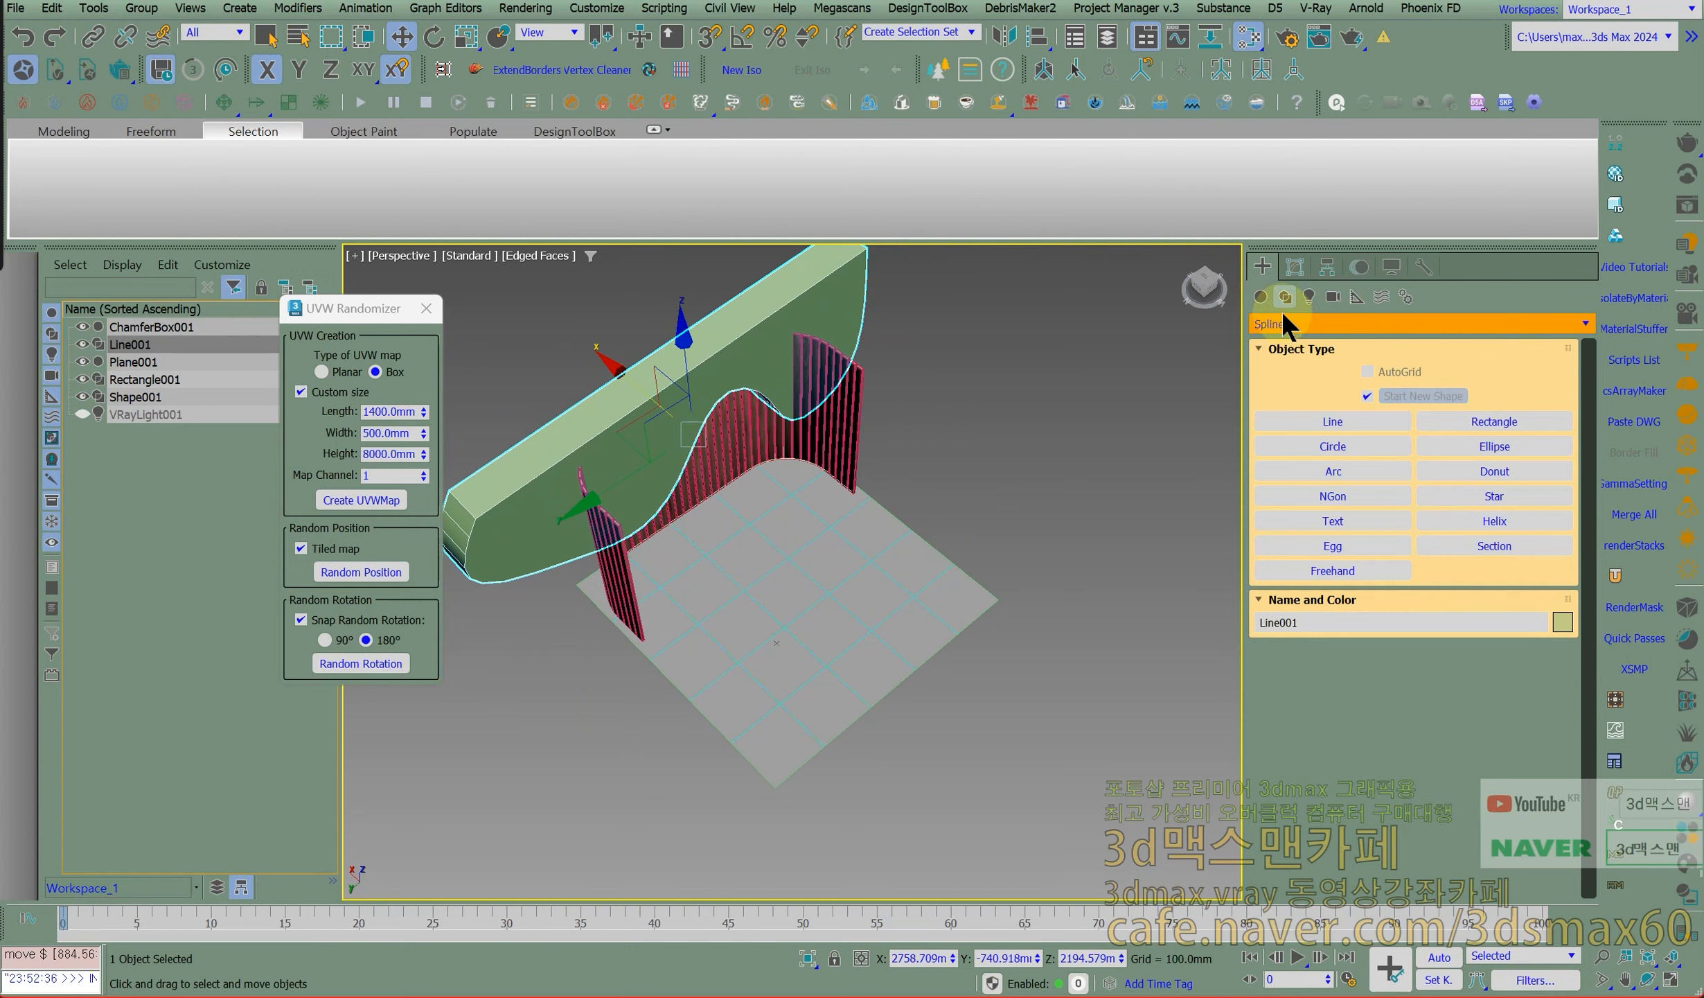
left_click(1351, 421)
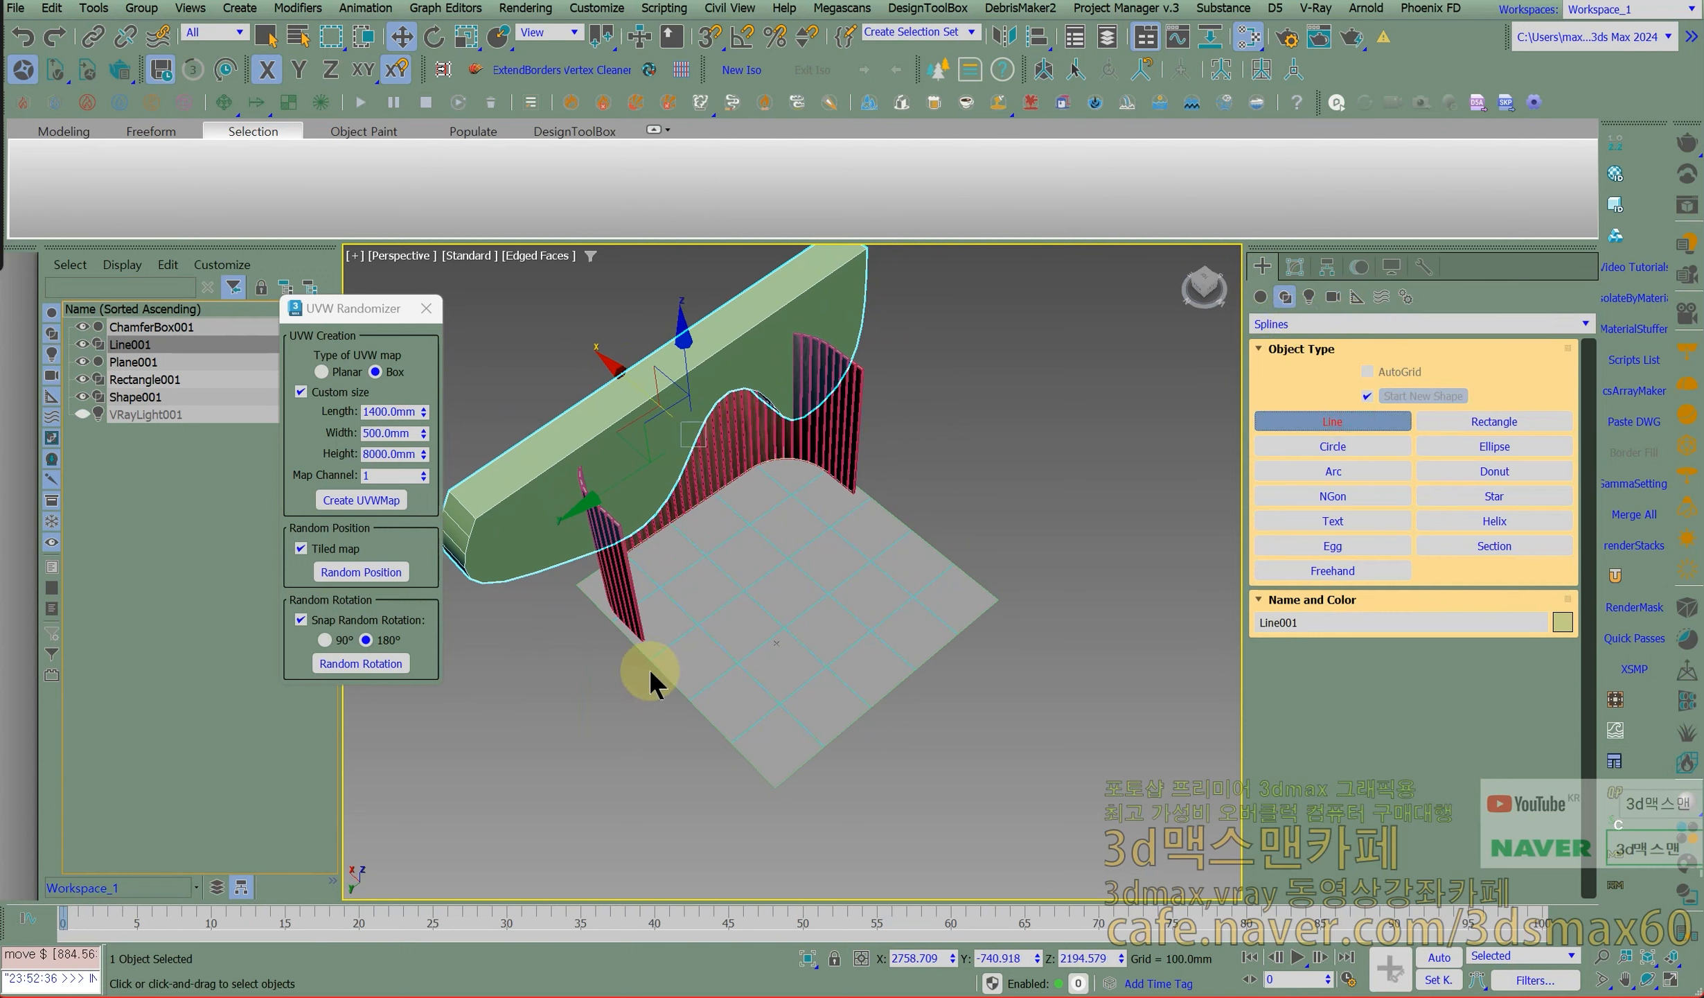
left_click(497, 755)
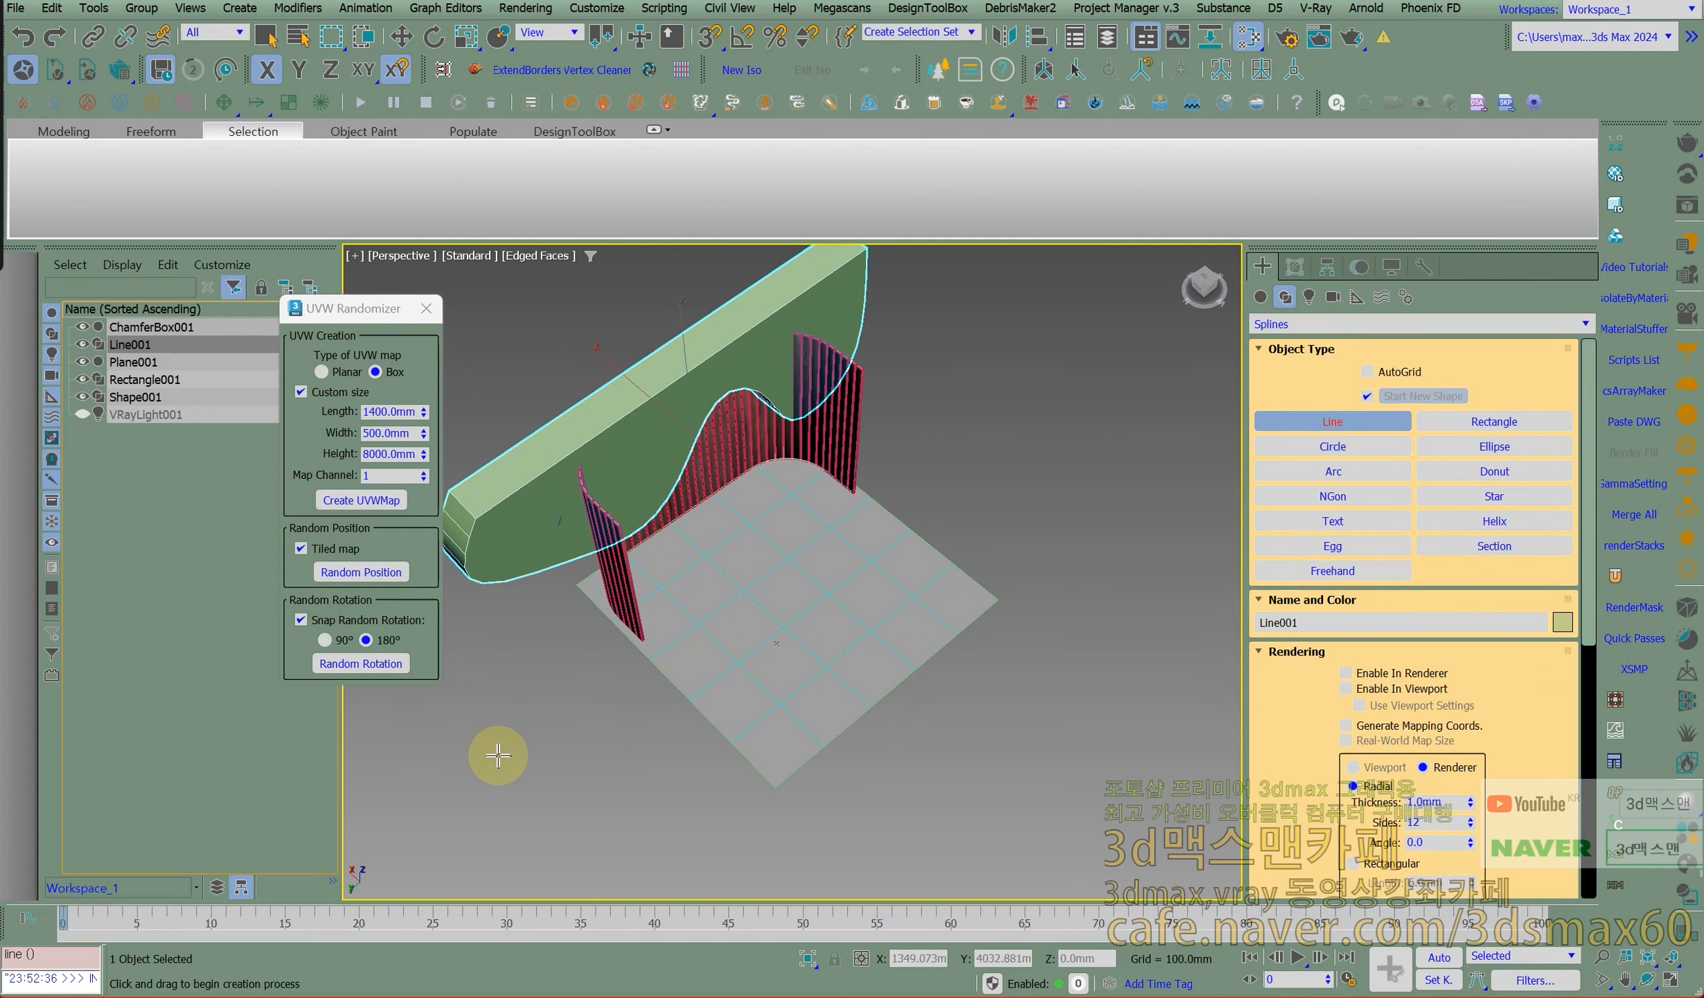
left_click(1051, 459, "shift")
right_click(1048, 459)
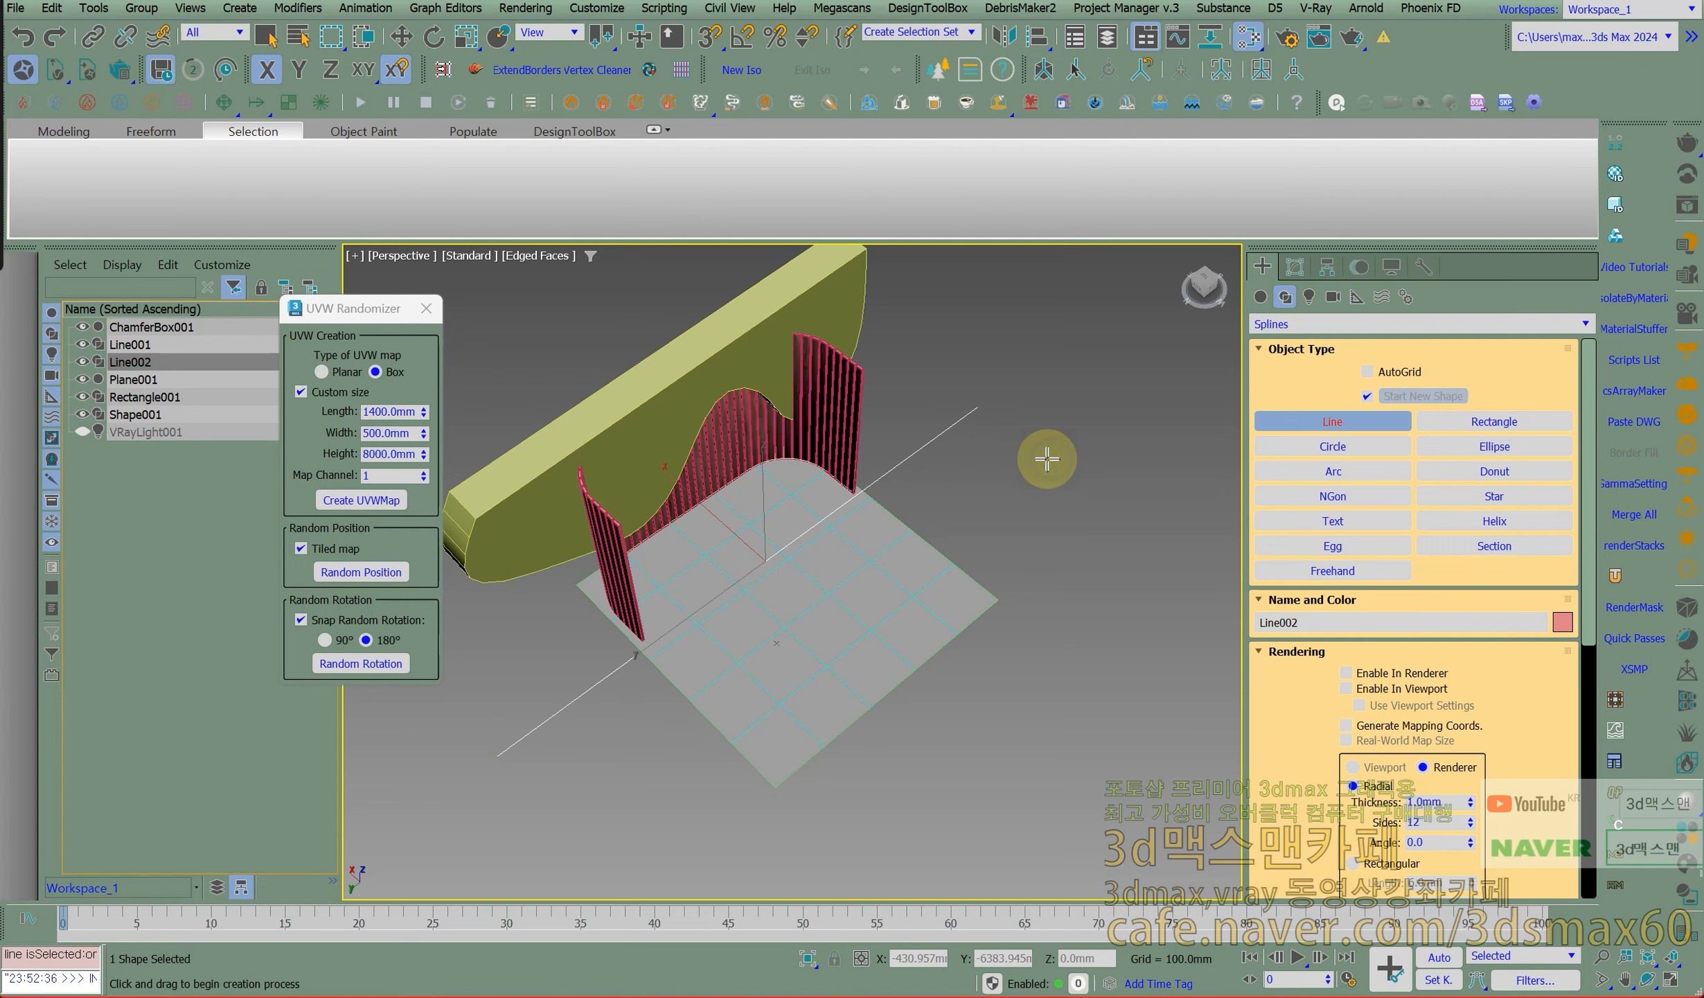
right_click(651, 546)
Replace the path of the slats' Array modifier with the new straight line.
left_click(613, 548)
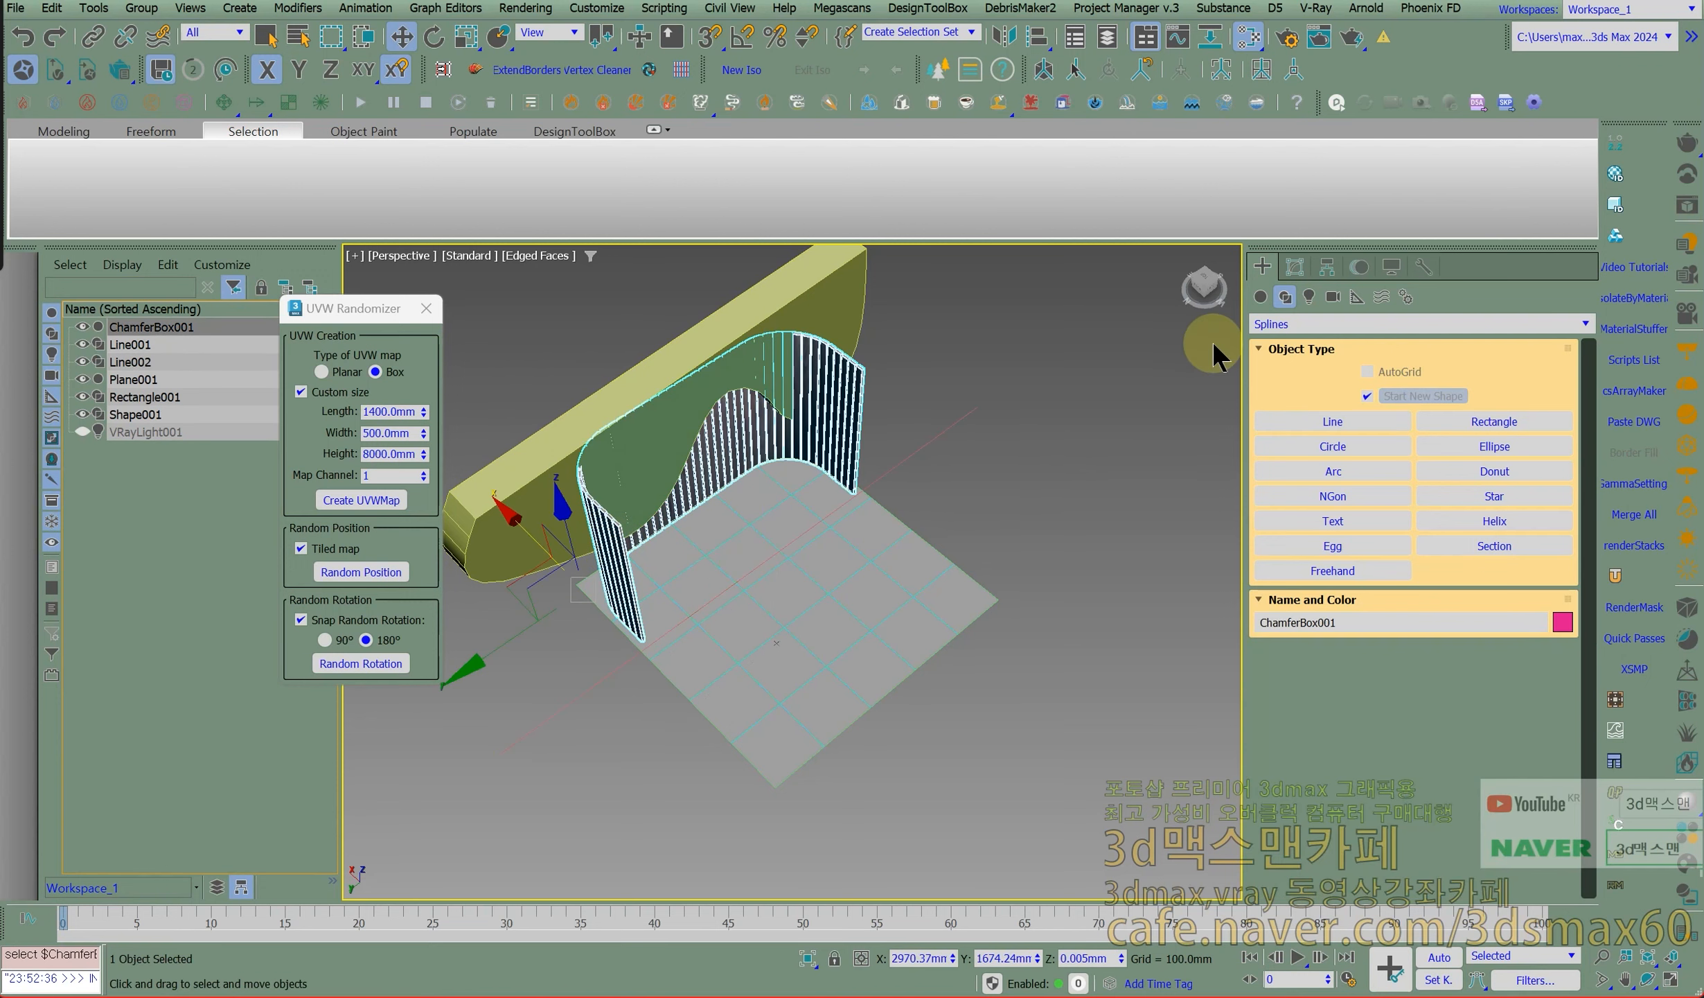
left_click(1294, 267)
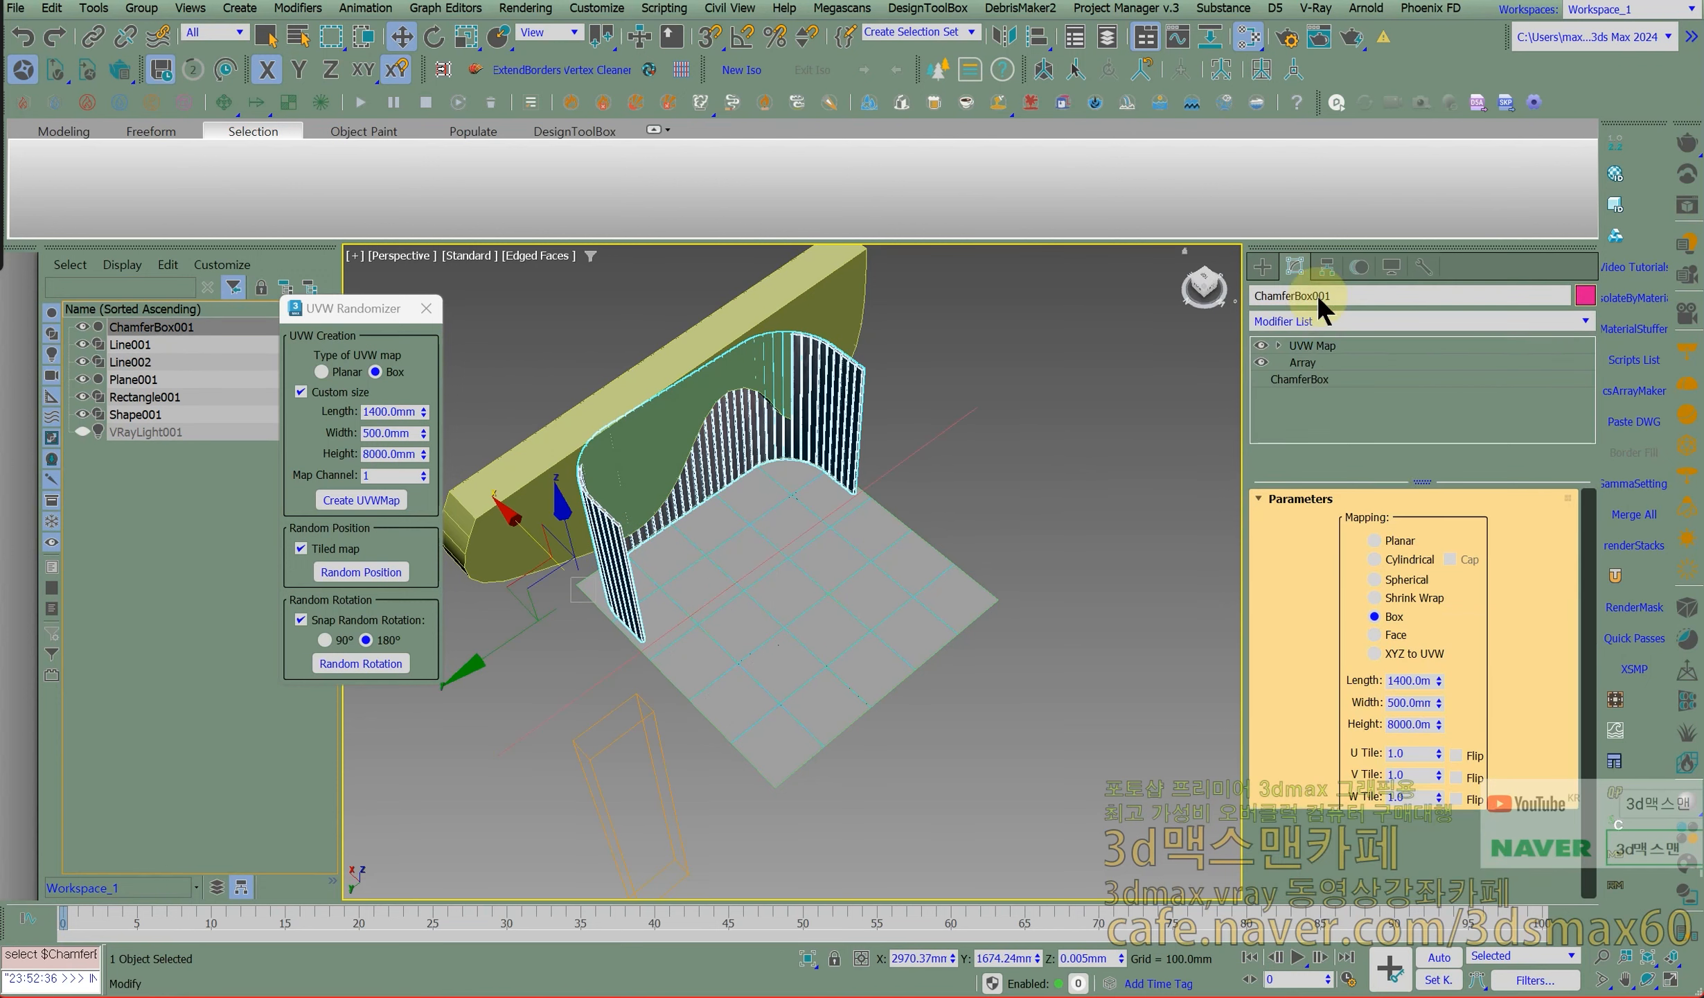
left_click(1308, 363)
left_click(1329, 586)
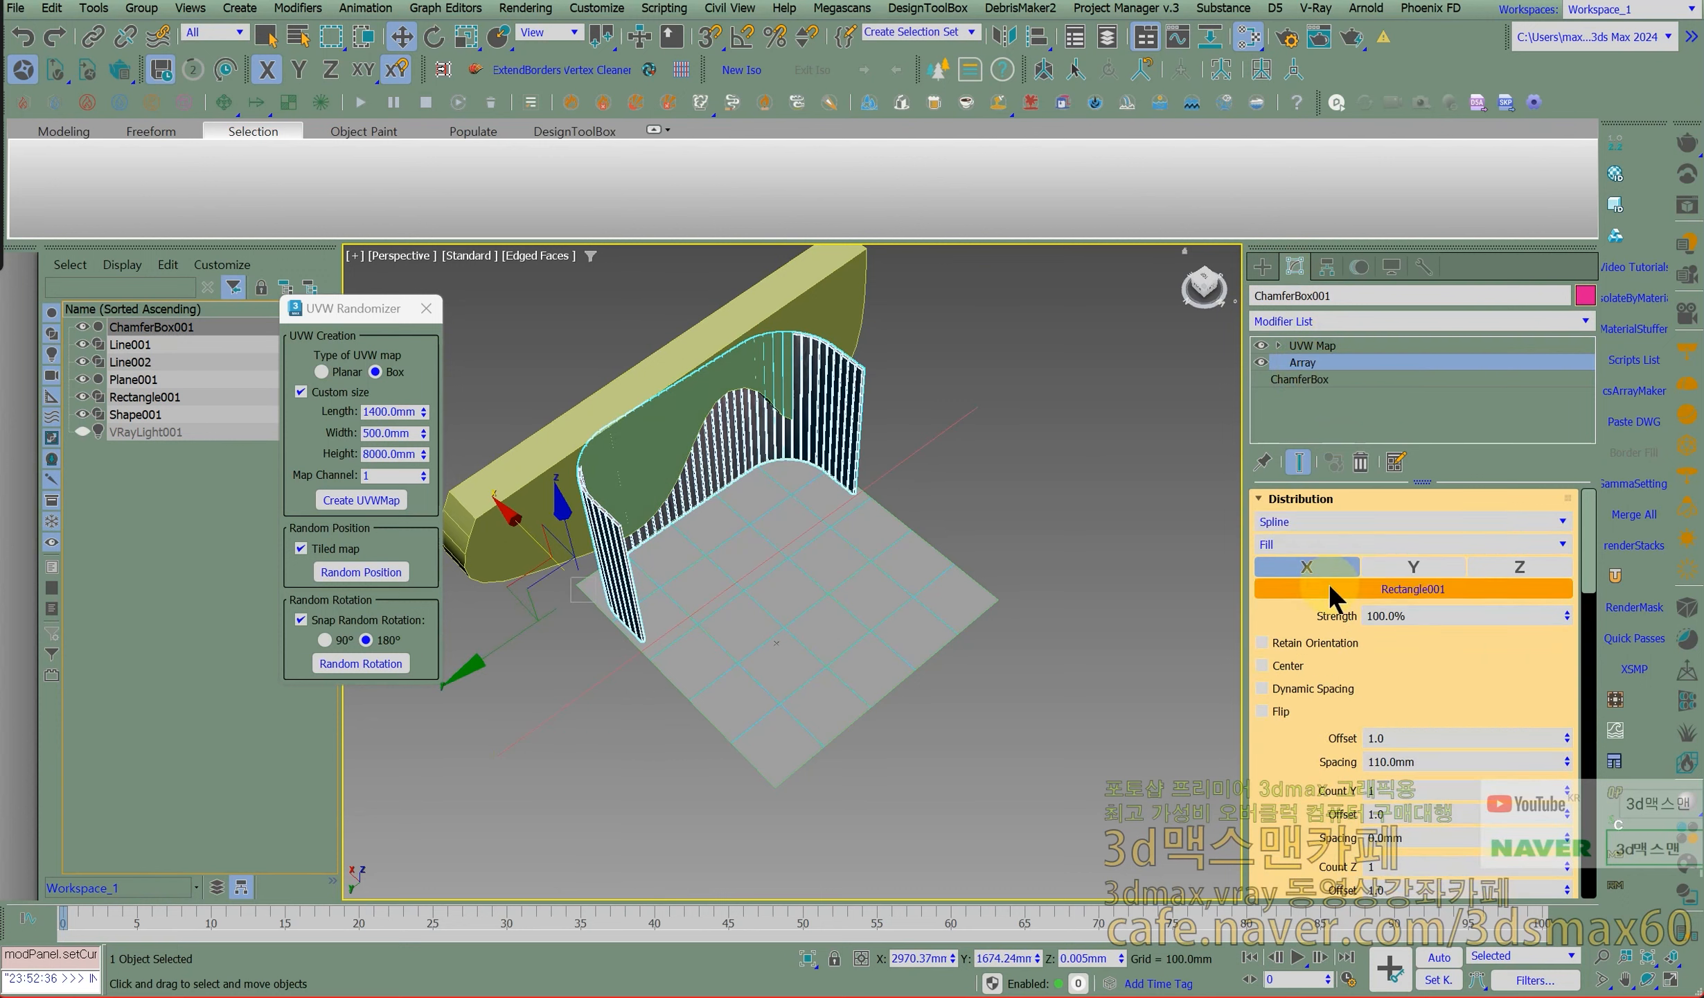
left_click(919, 454)
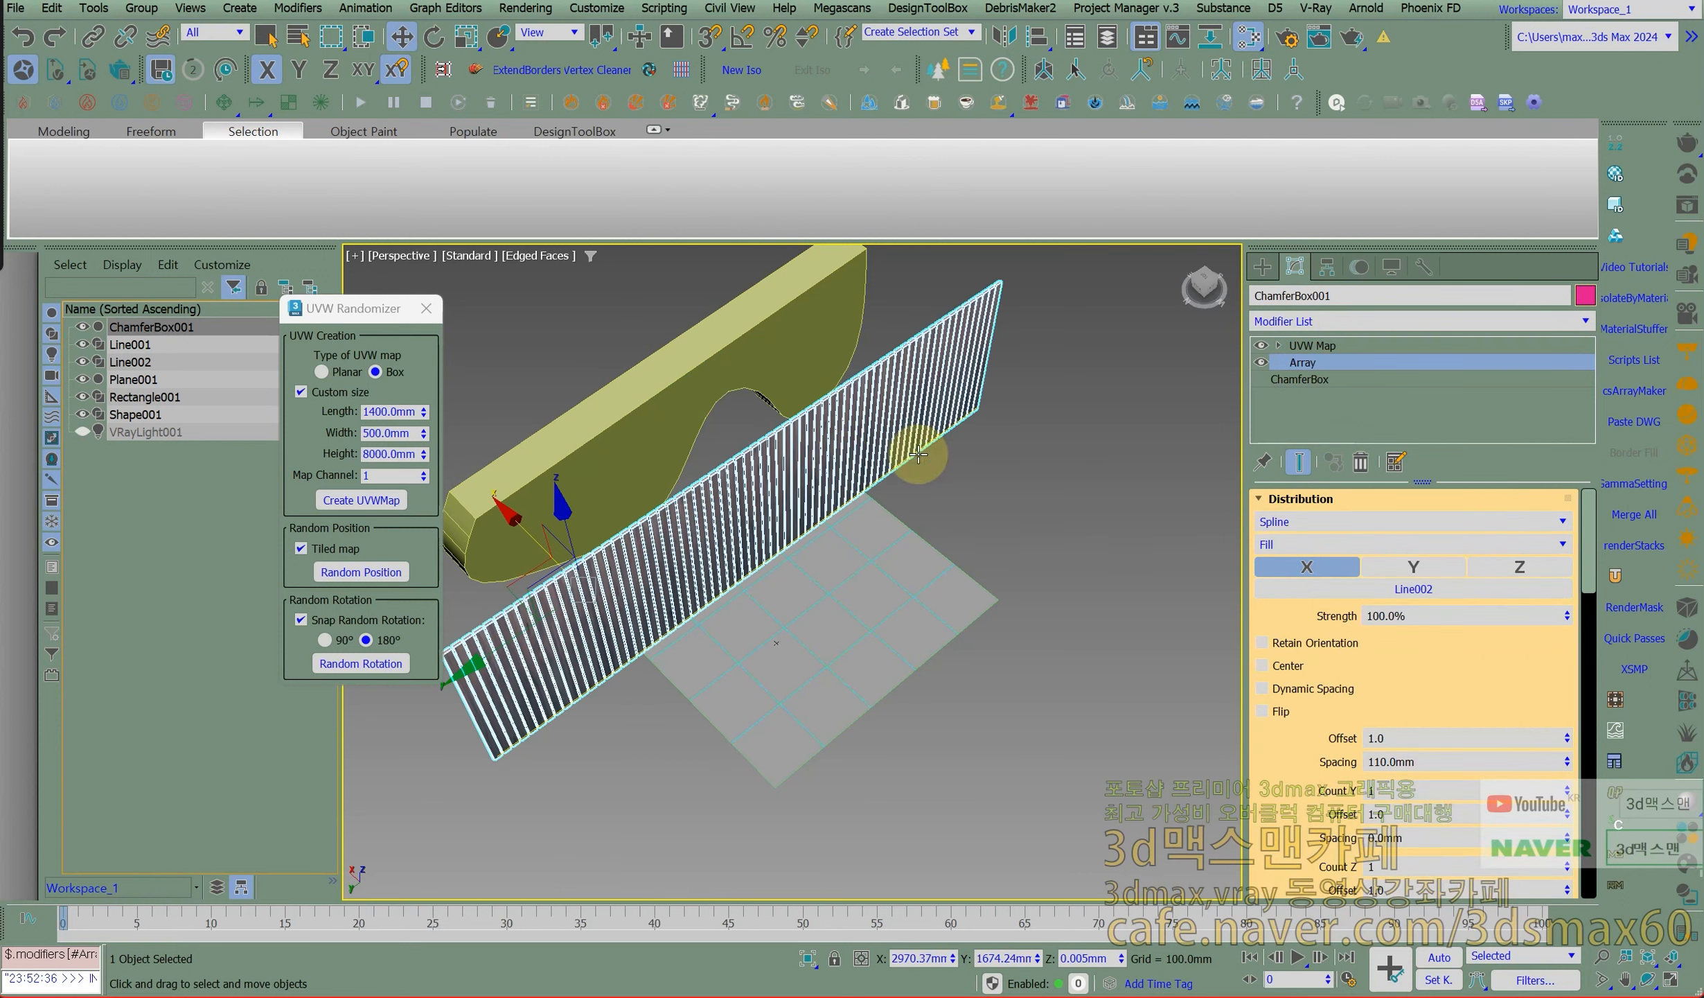
Move the extruded wavy solid about -1877 mm along X so it intersects the straight slat row.
middle_click_drag(822, 472, 788, 409)
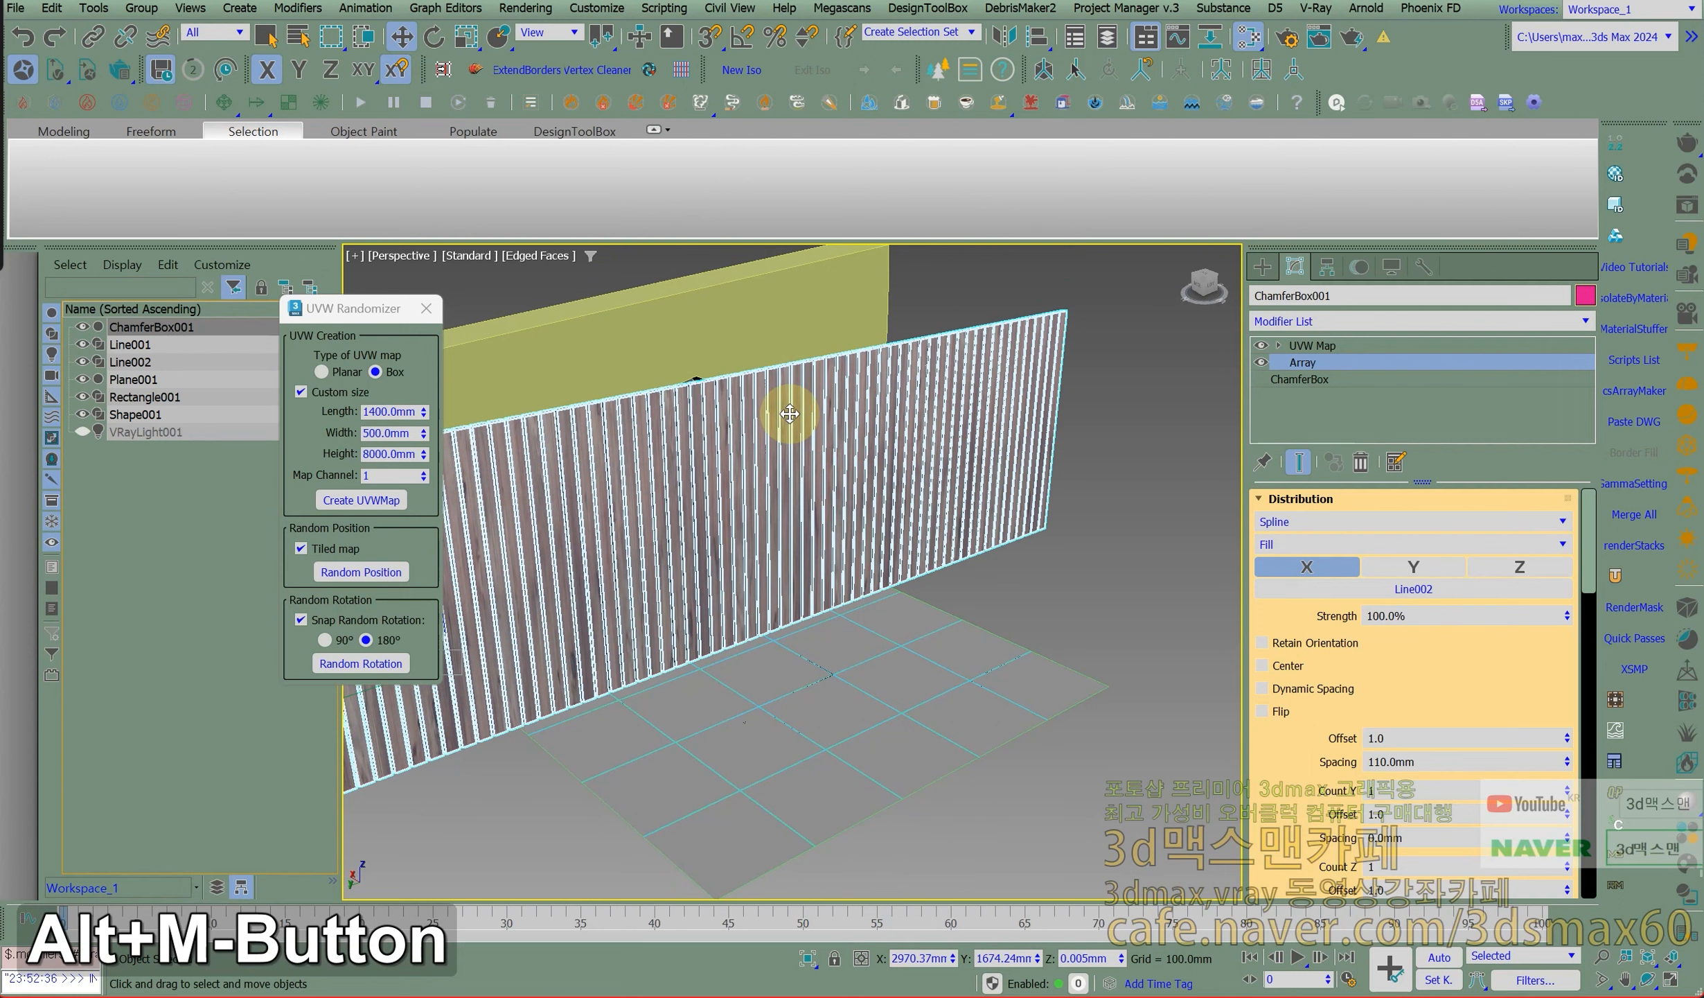
scroll(786, 407, "down", 4)
left_click(752, 387)
scroll(682, 408, "up", 2)
left_click_drag(681, 408, 740, 431)
Reshape the wavy outline's vertices in the Left view, extending its upper corners past both slat ends and smoothing the lower wave.
key("f")
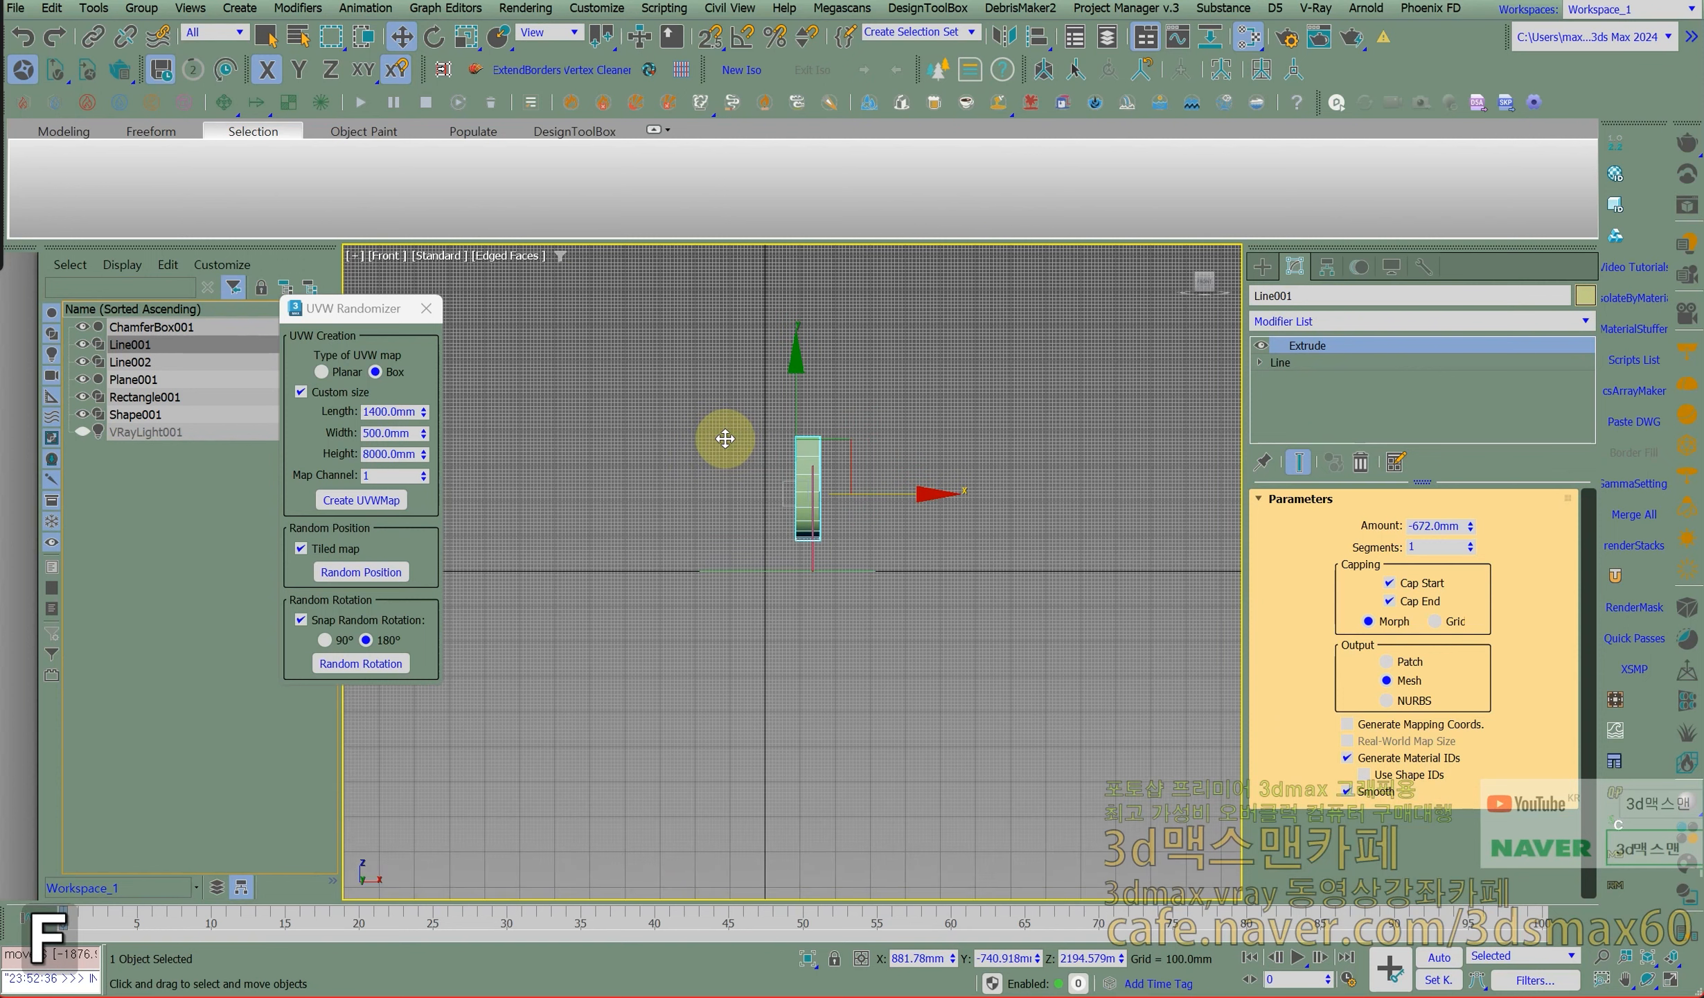
key("l")
left_click(1273, 361)
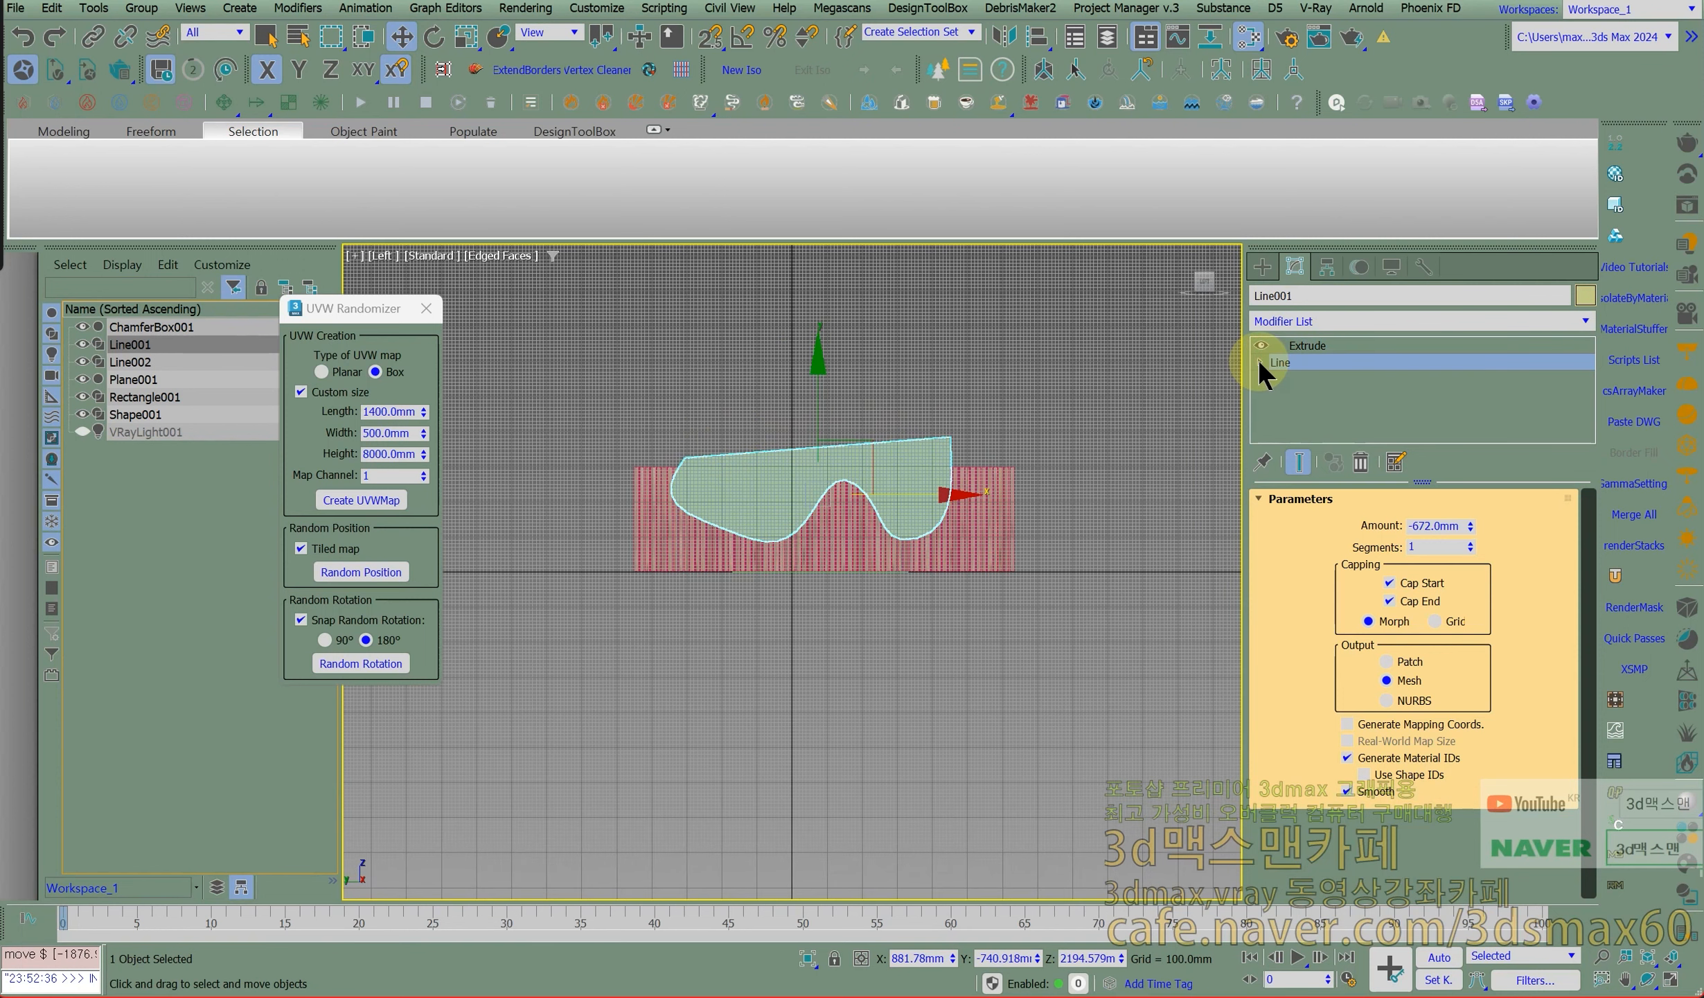
key("1")
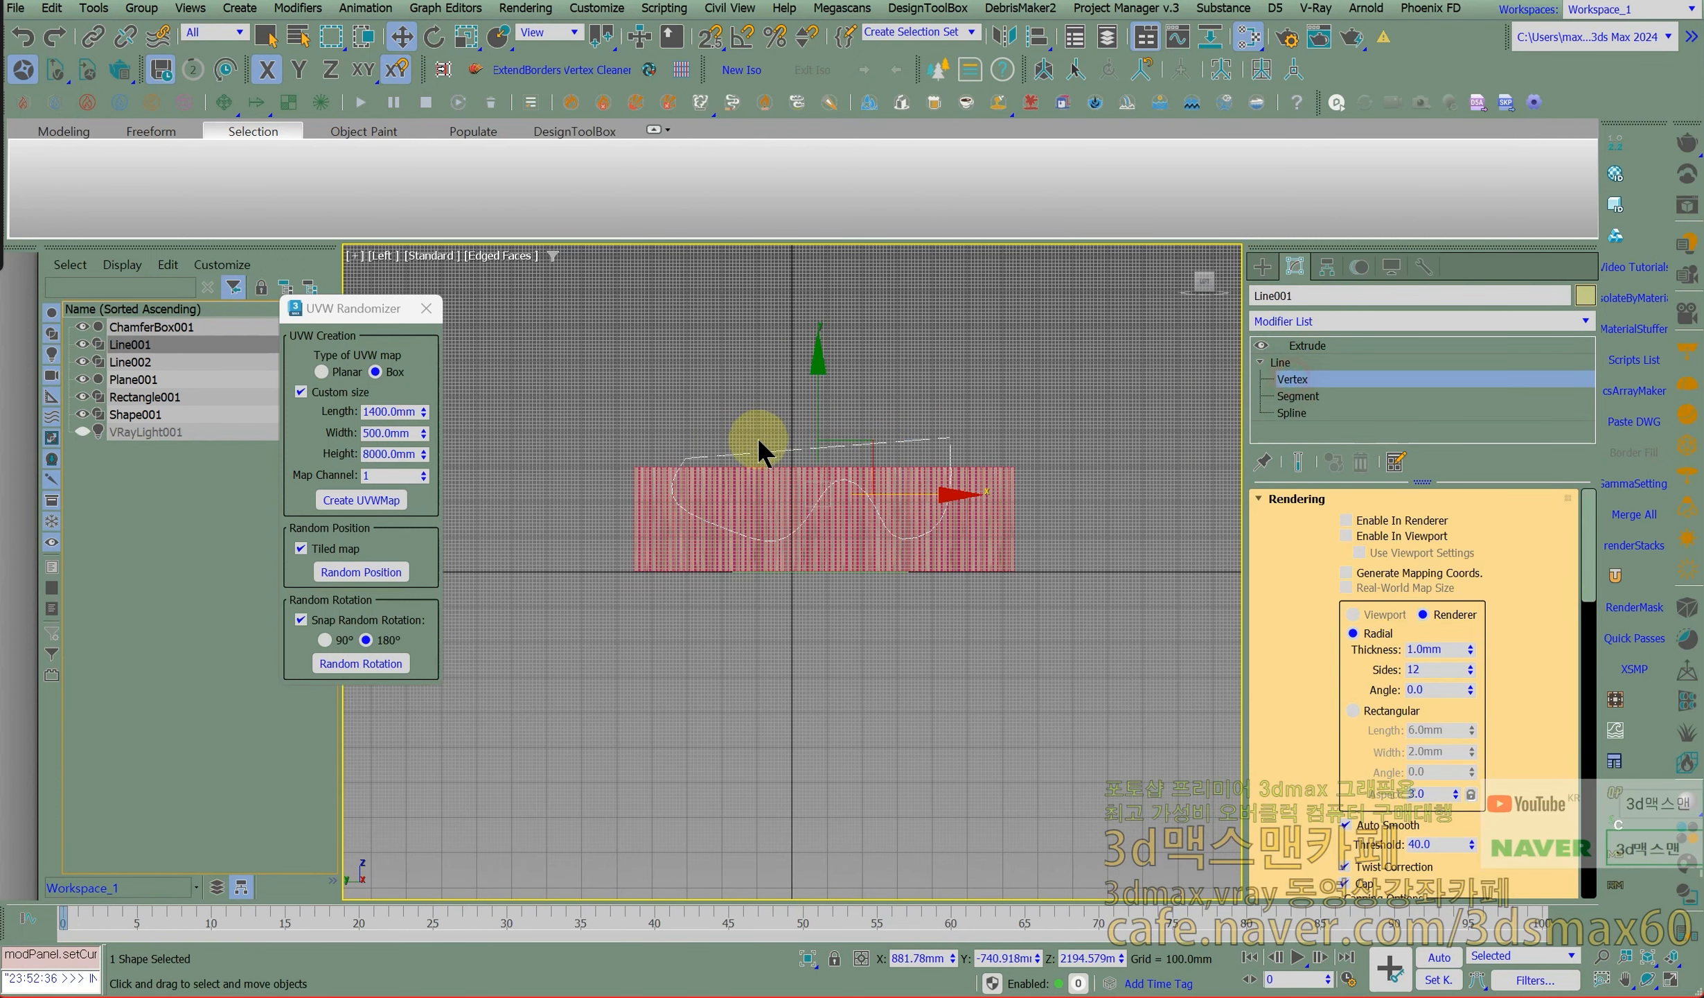
left_click_drag(697, 419, 625, 424)
left_click(949, 438)
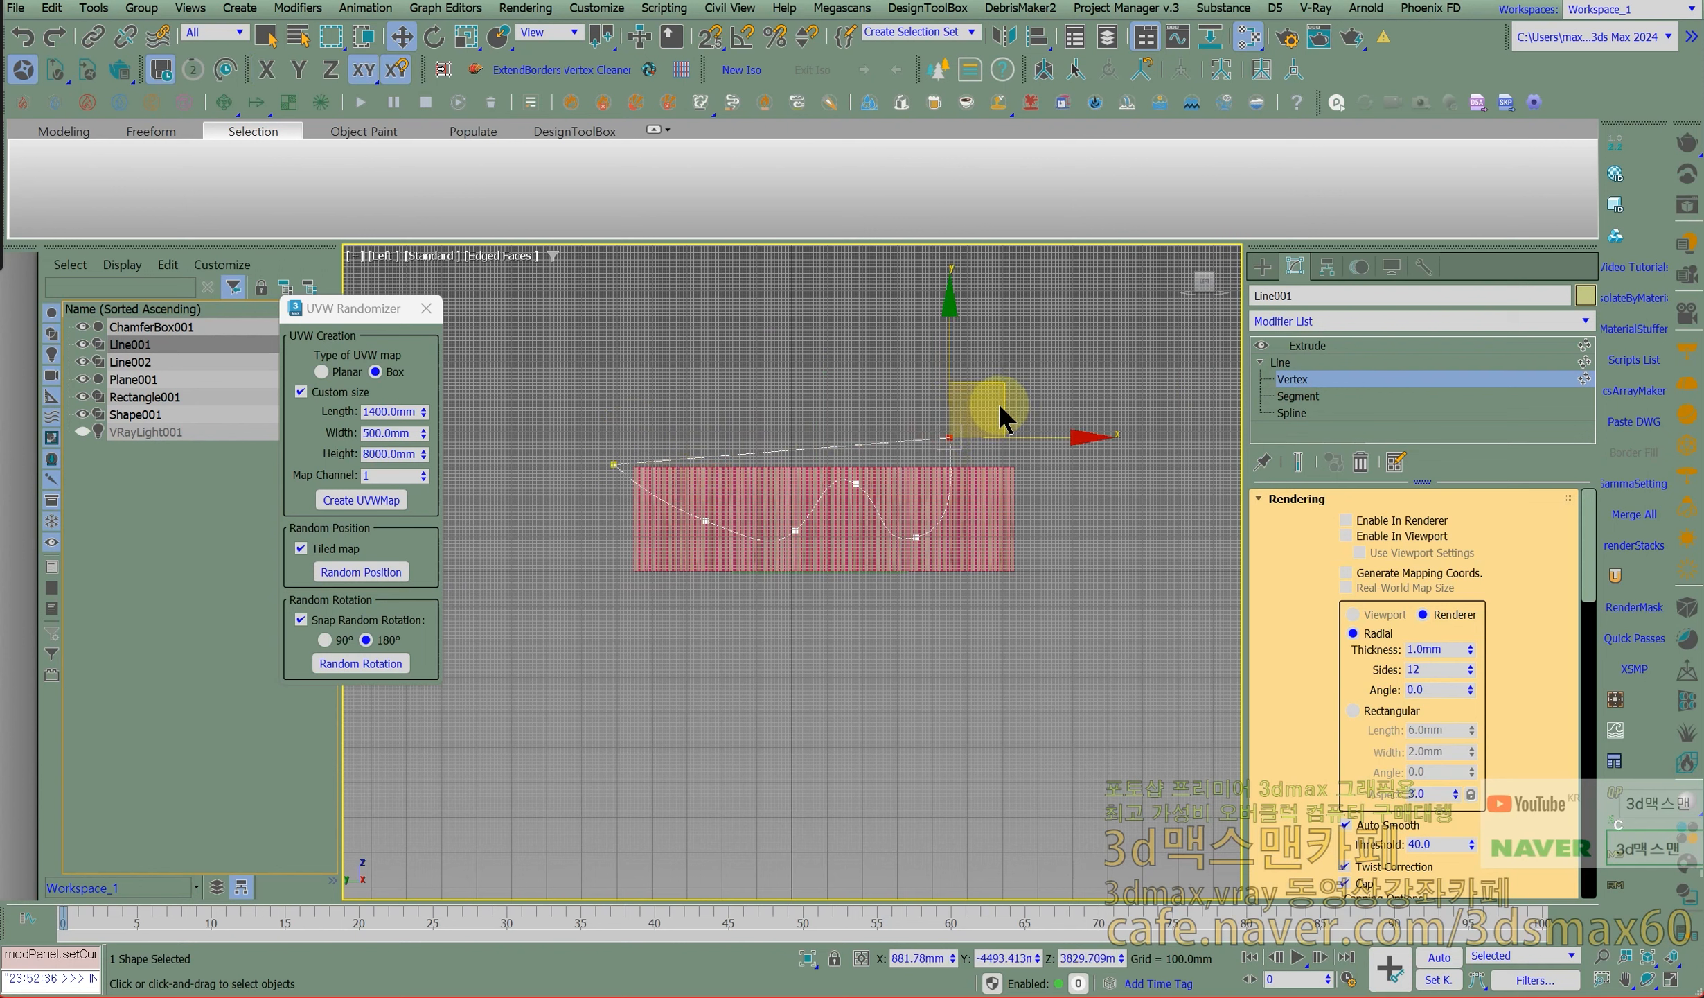
left_click_drag(1023, 406, 1112, 421)
left_click_drag(913, 533, 942, 502)
left_click(786, 525)
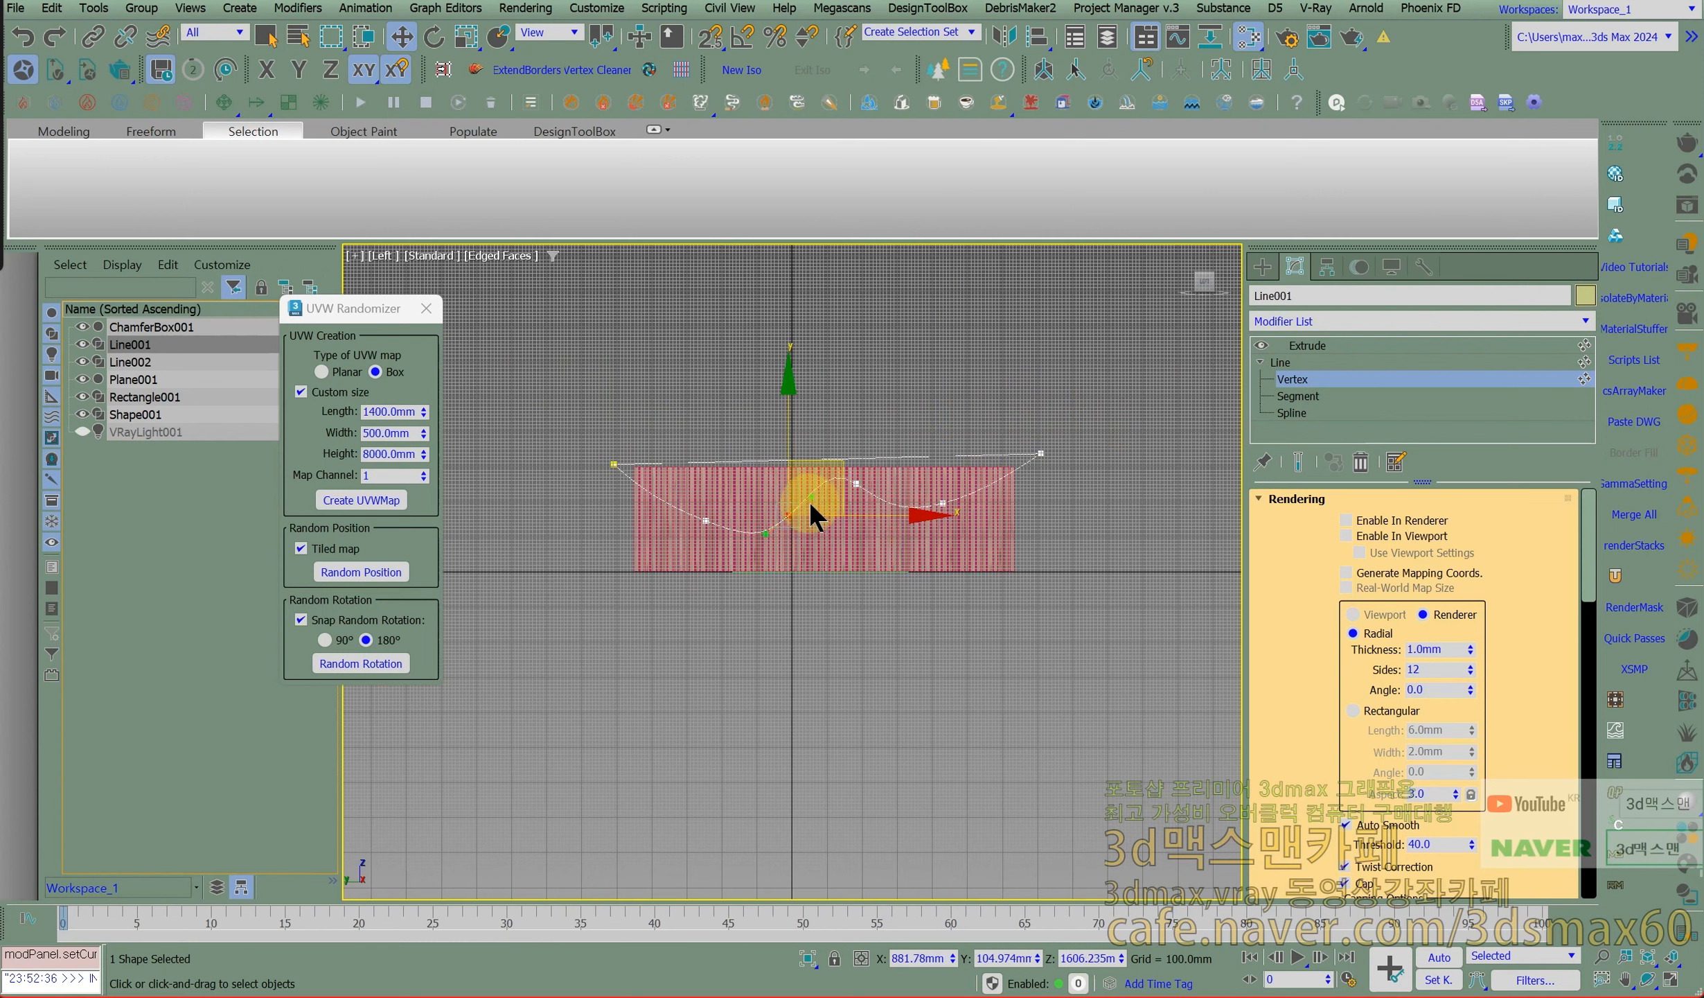
Enable Adaptive interpolation on the wavy spline and return to its Extrude level.
left_click(1307, 346)
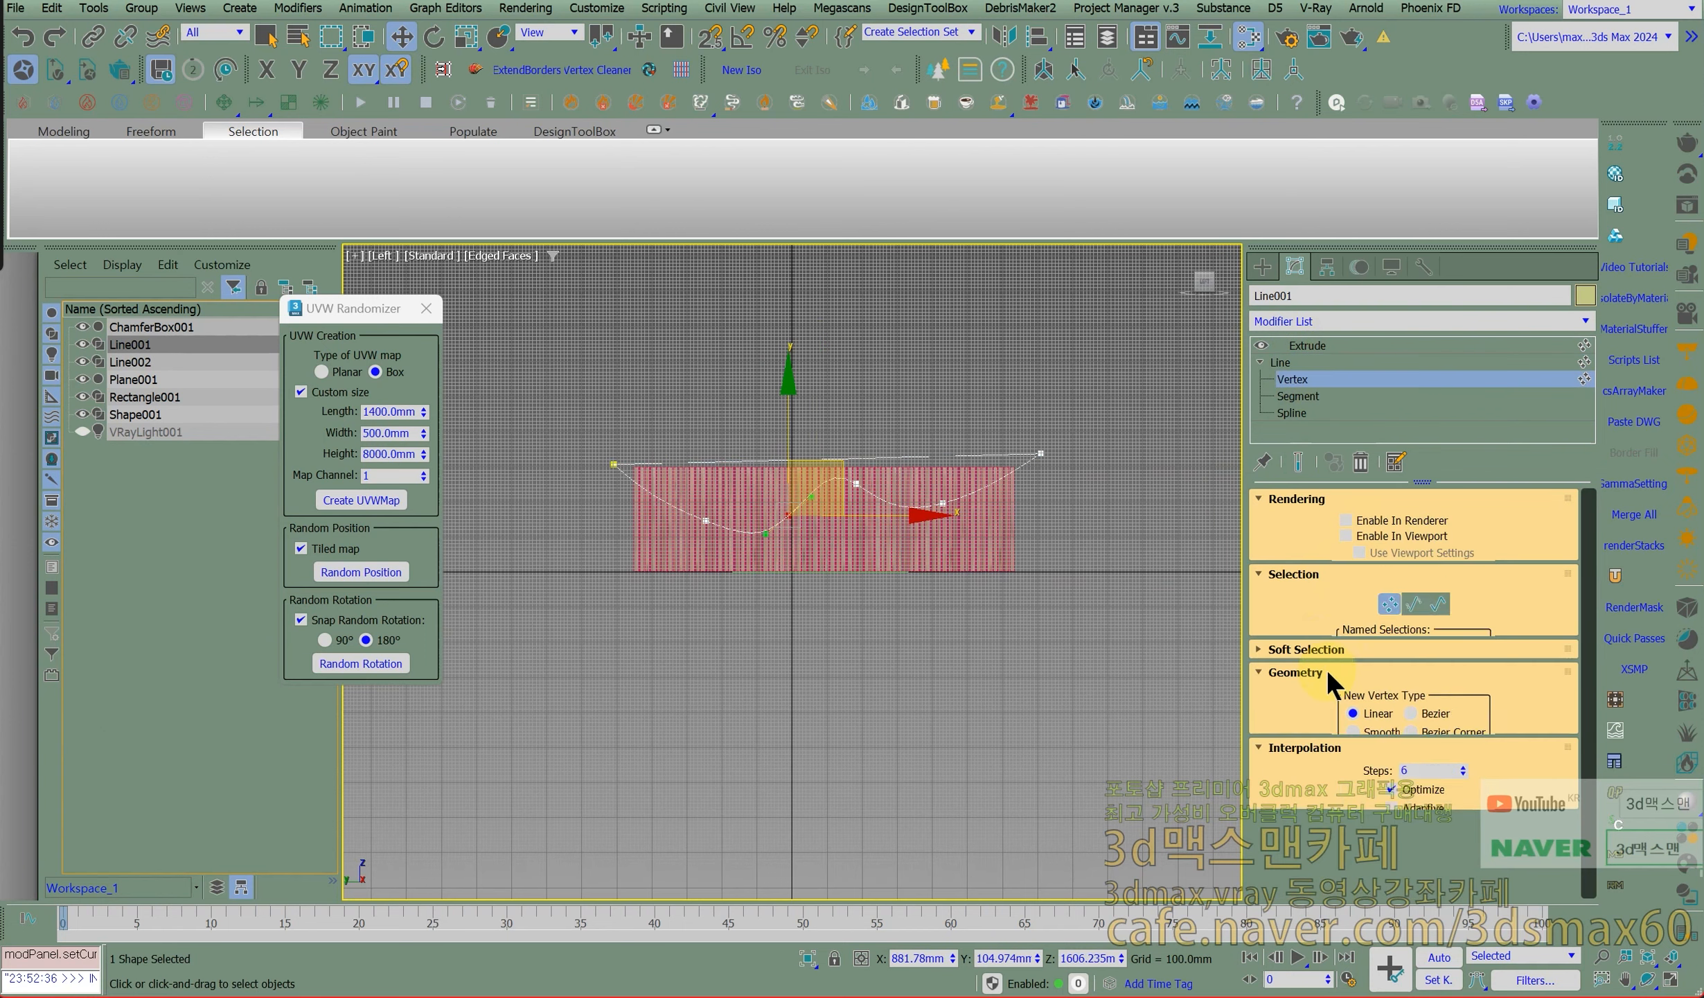
left_click_drag(1316, 676, 1333, 437)
left_click_drag(1274, 698, 1331, 474)
left_click_drag(1320, 670, 1322, 541)
left_click_drag(1290, 753, 1303, 499)
left_click_drag(1325, 722, 1344, 429)
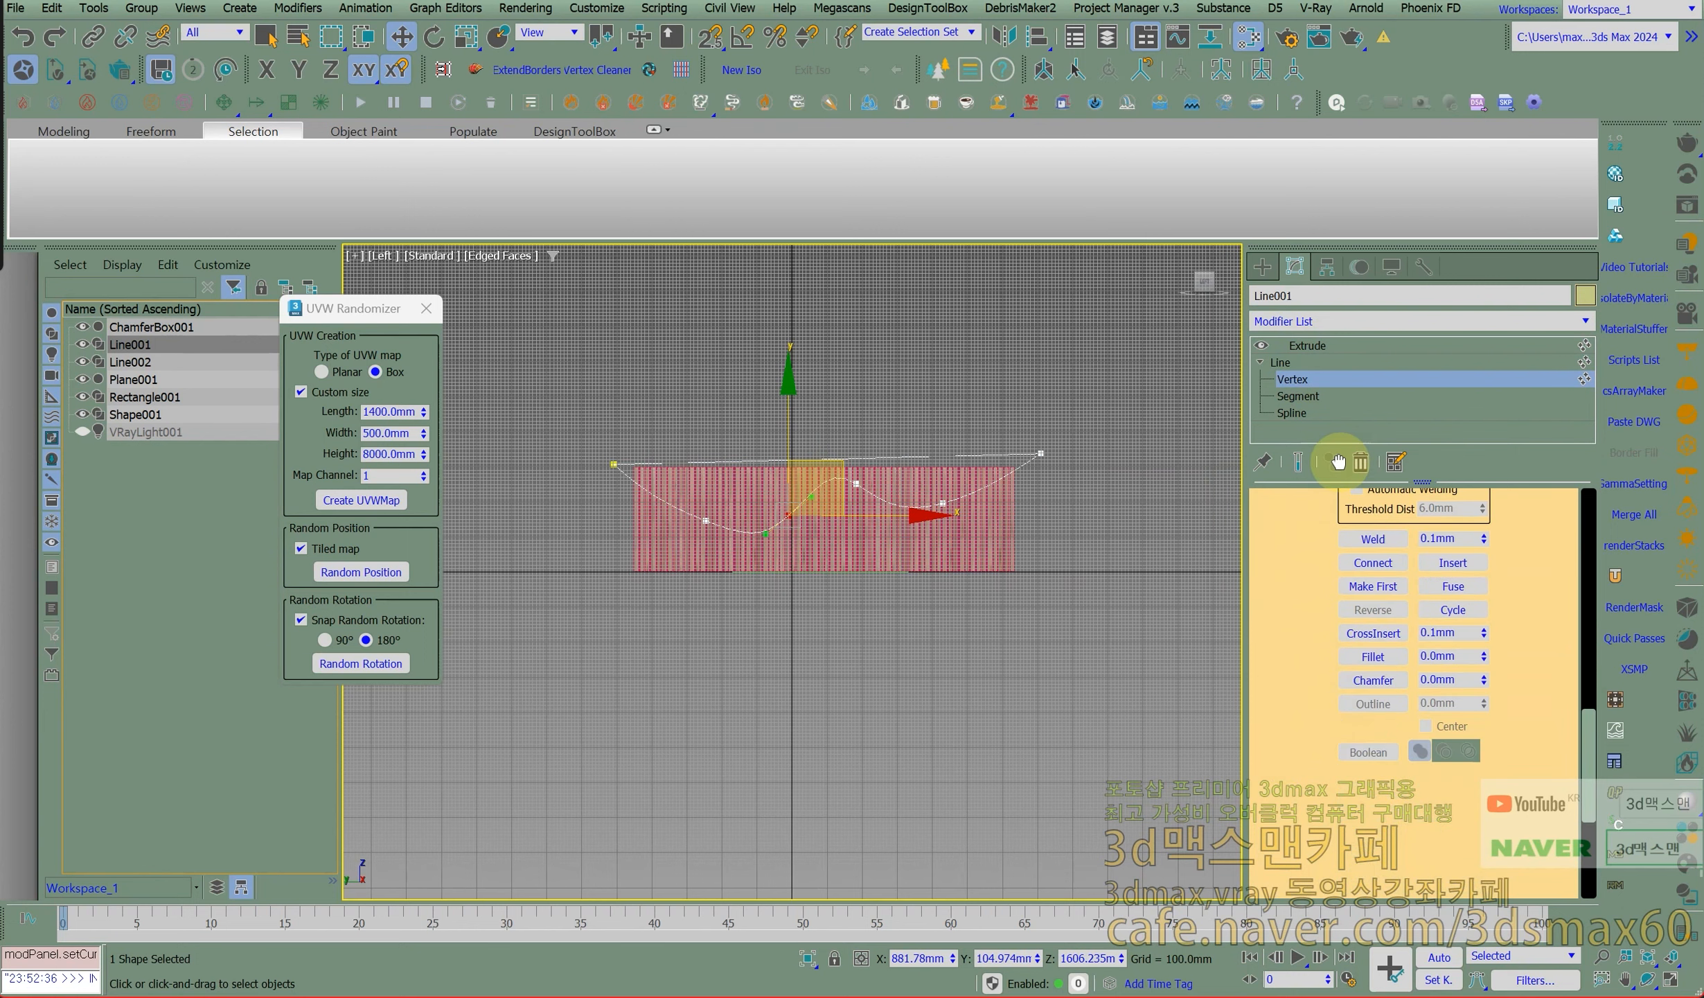
left_click_drag(1302, 707, 1323, 585)
left_click_drag(1294, 656, 1313, 518)
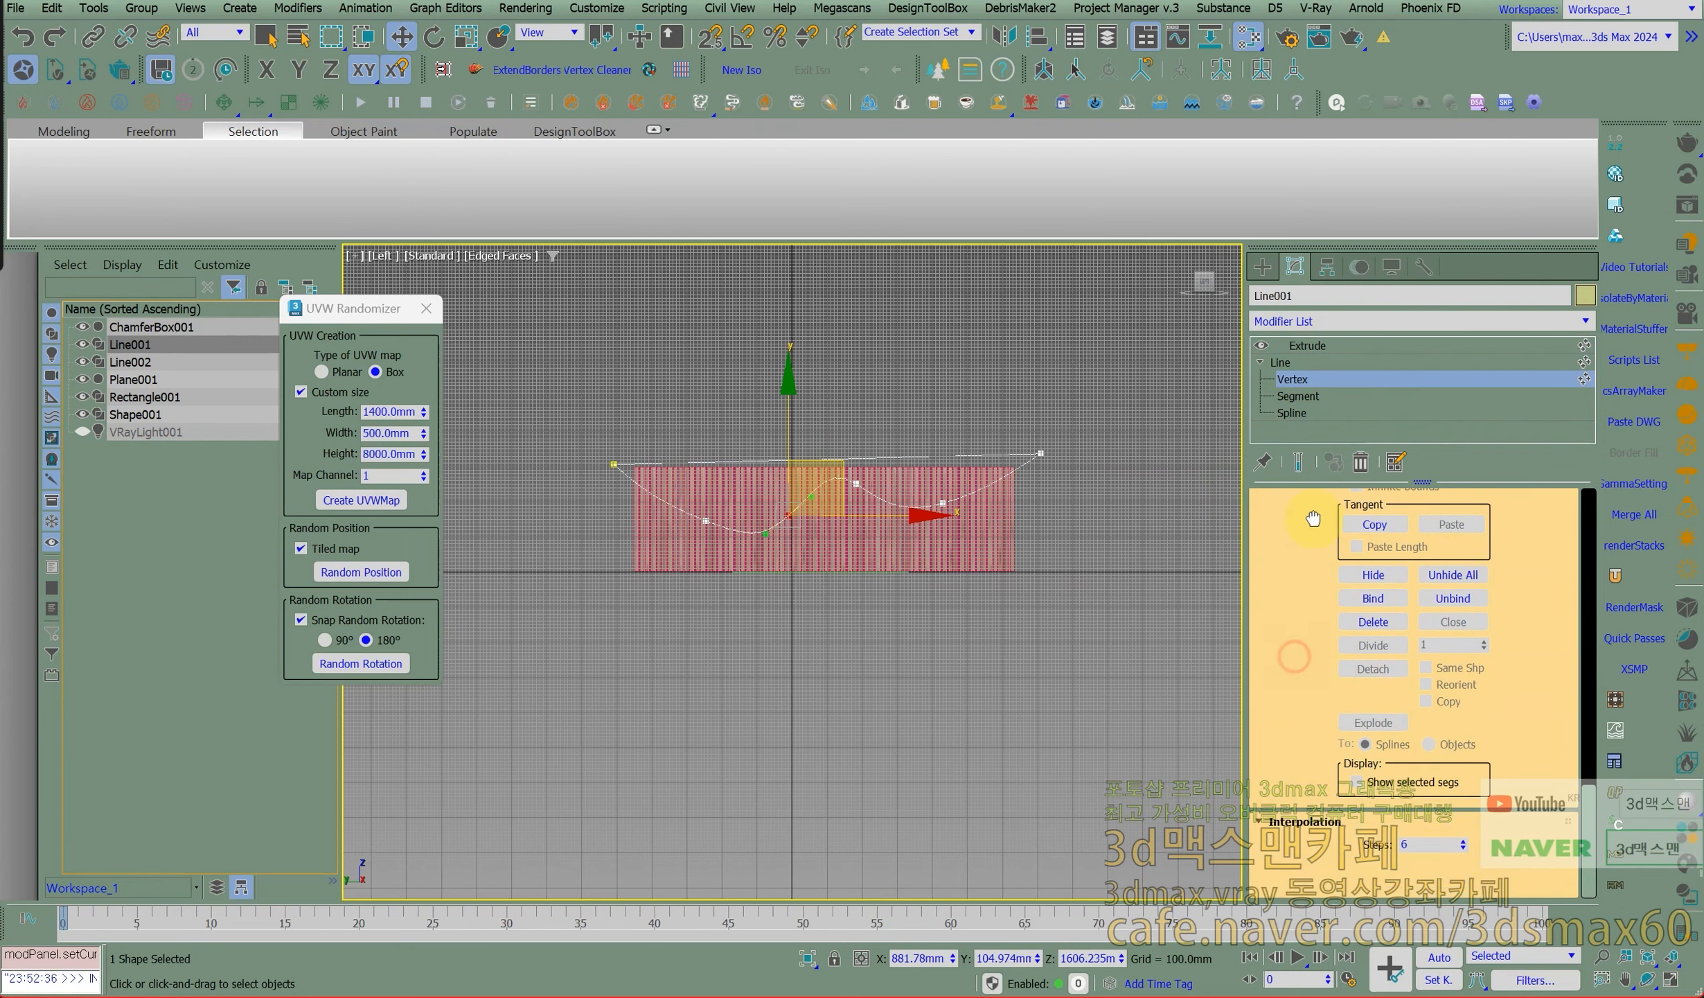
middle_click_drag(875, 651, 938, 651, "alt")
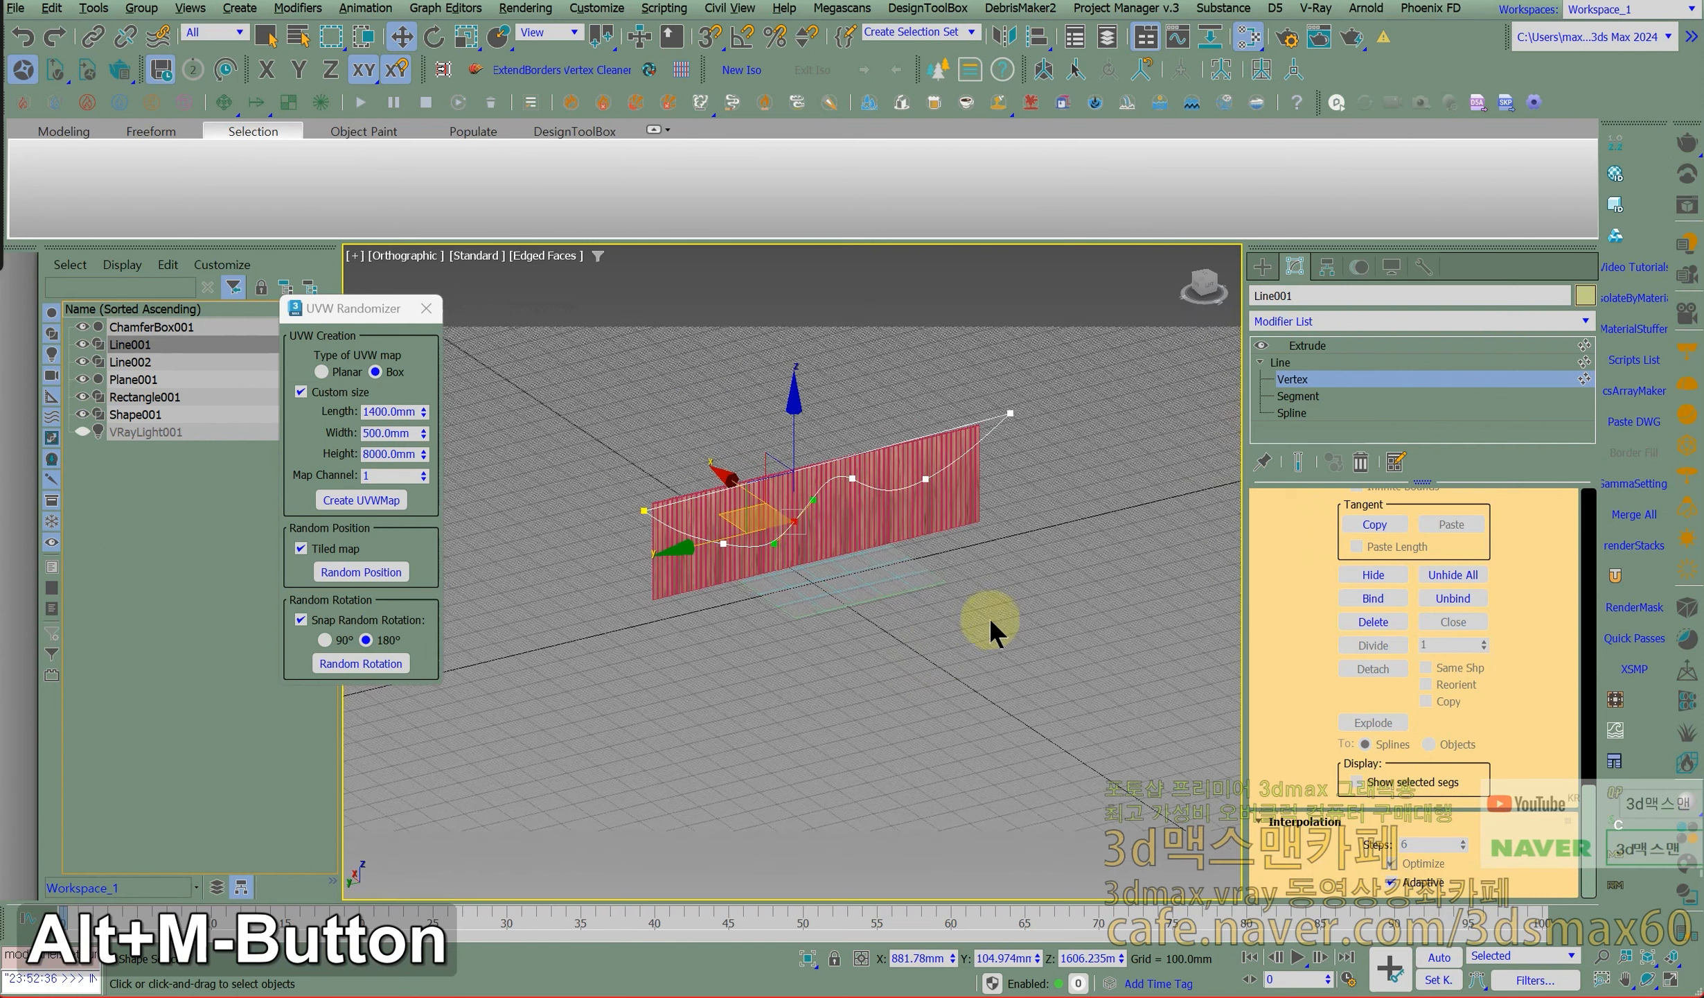
left_click(1306, 349)
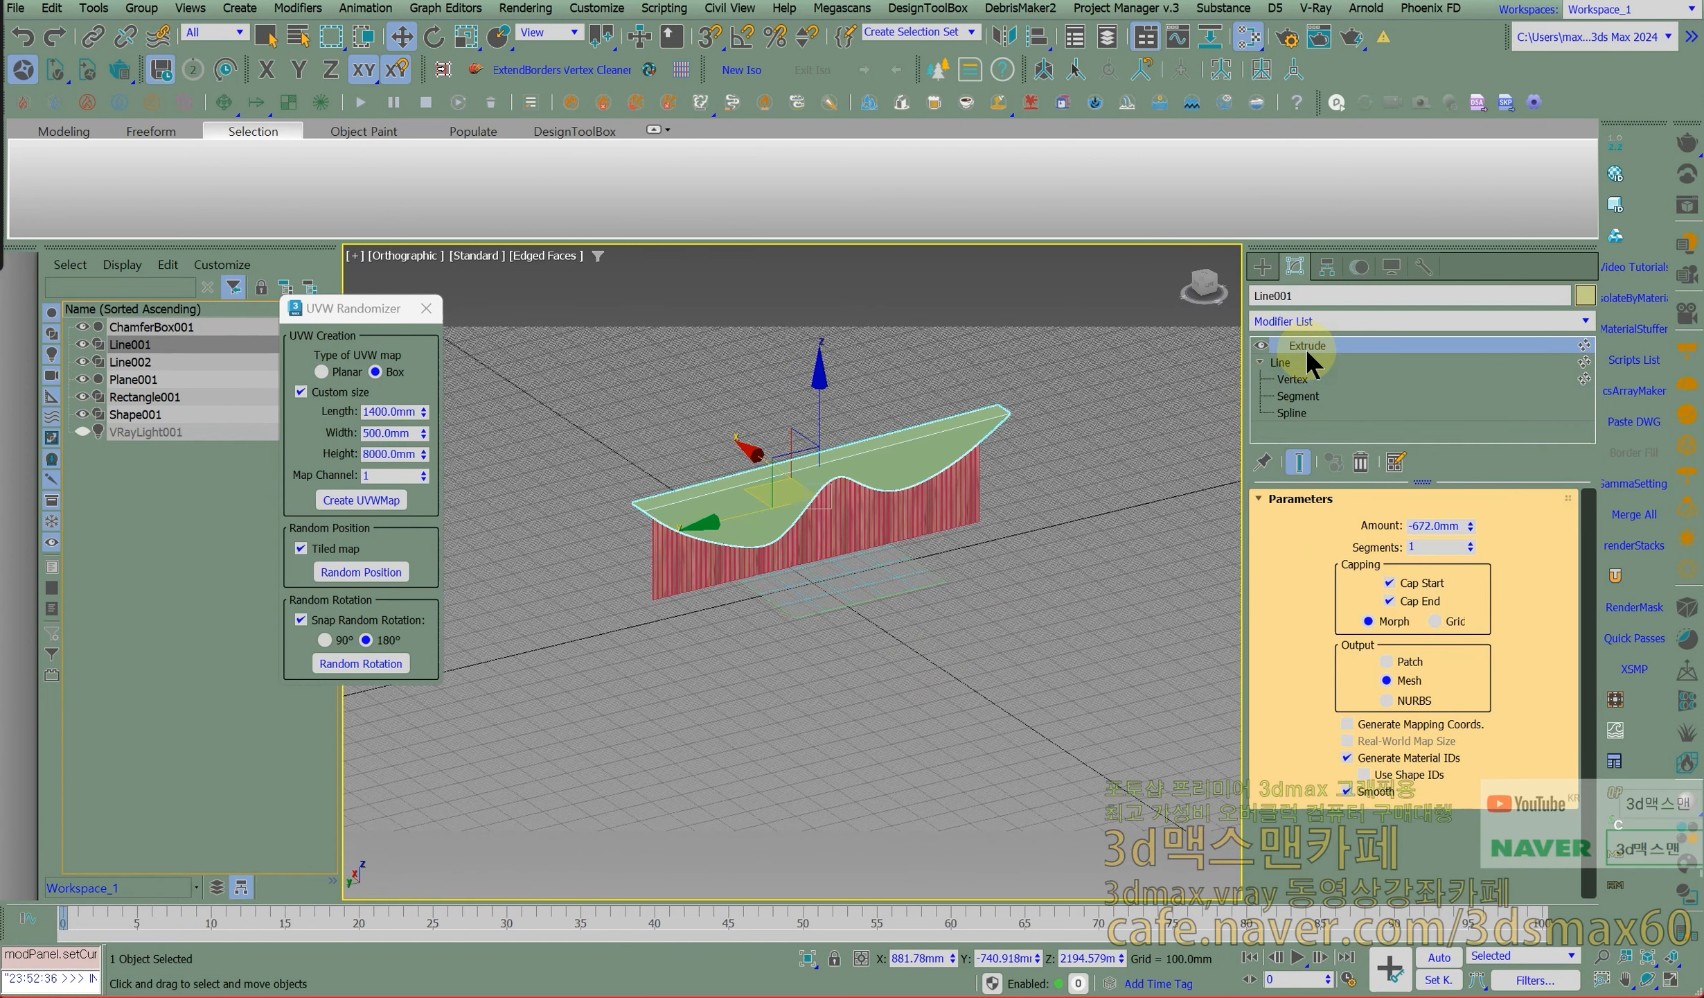
Store the current scene state with Hold.
middle_click_drag(883, 505, 752, 472, "alt")
left_click(53, 8)
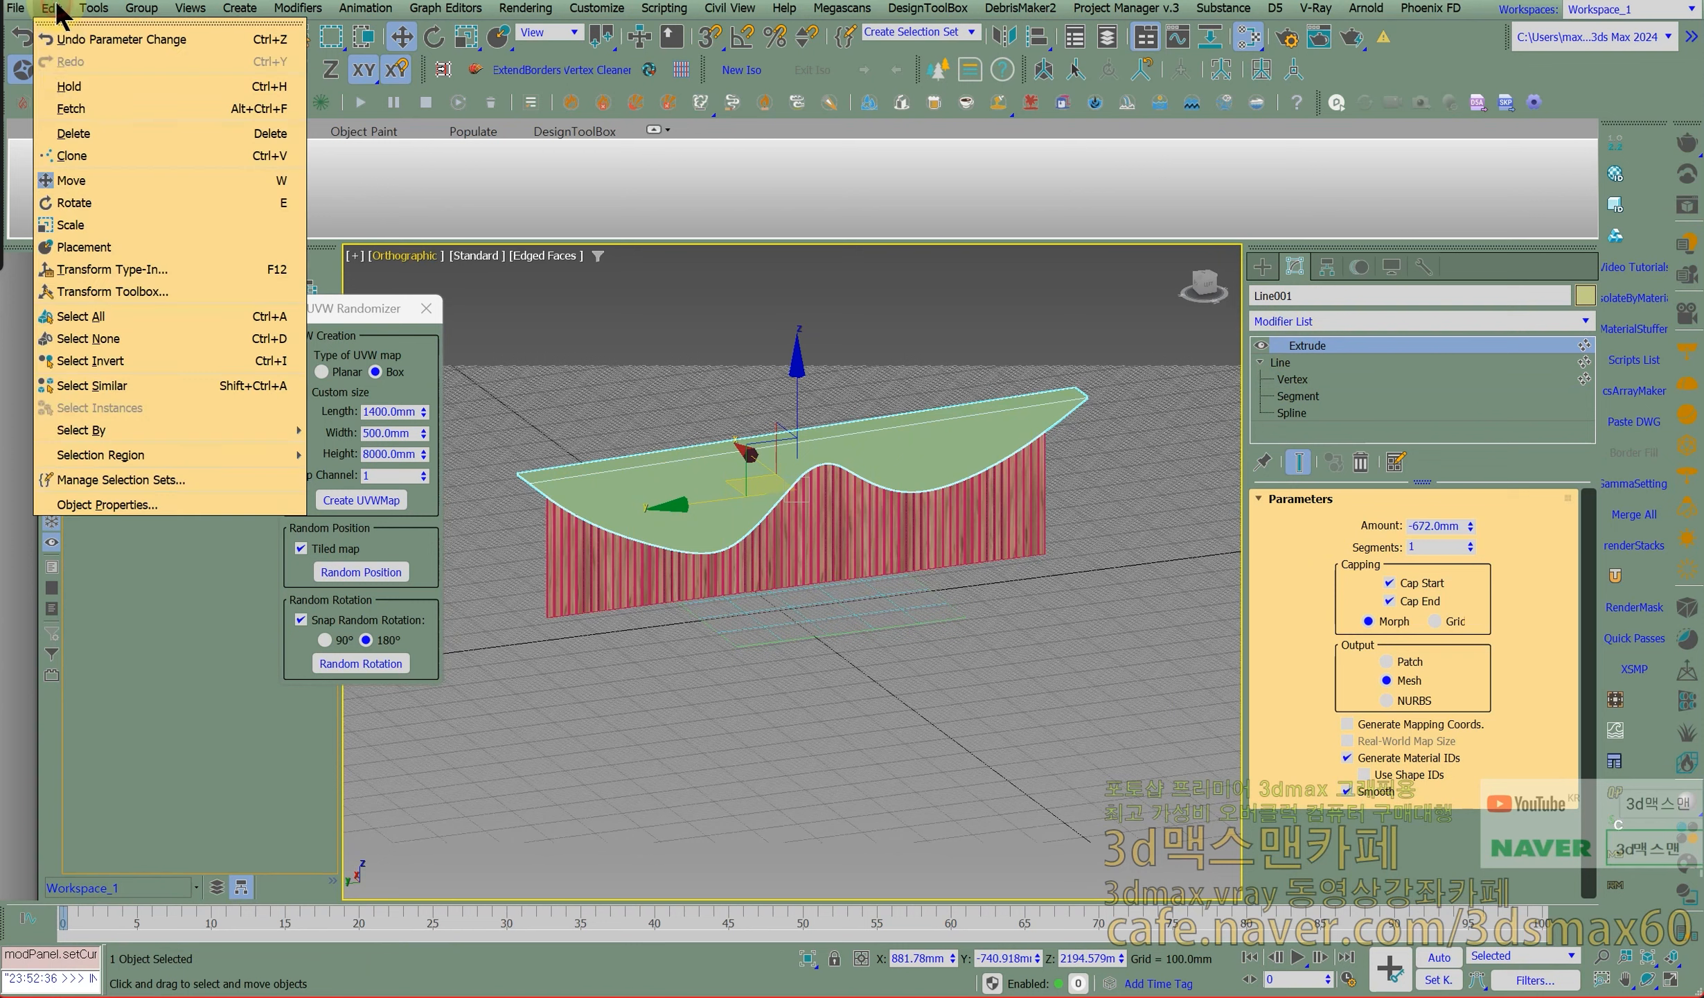
left_click(76, 86)
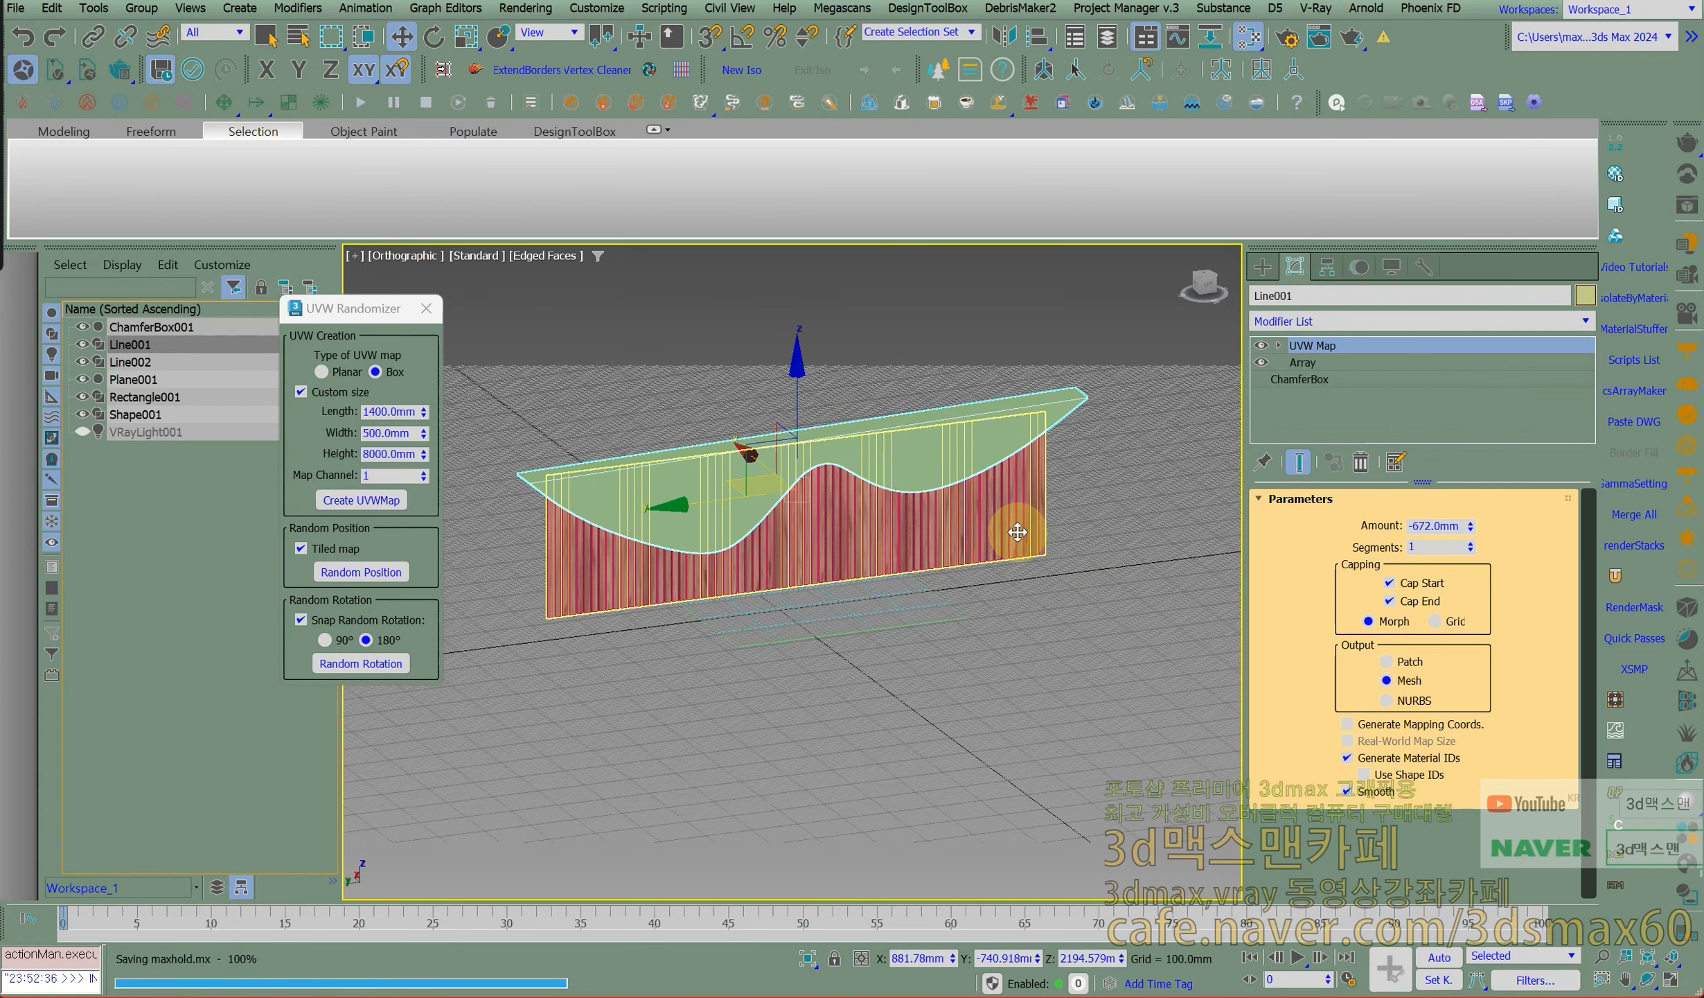
Add a Boolean modifier to the slat row on top of its UVW Map.
left_click(1018, 532)
key("p")
middle_click_drag(1018, 528, 1138, 530)
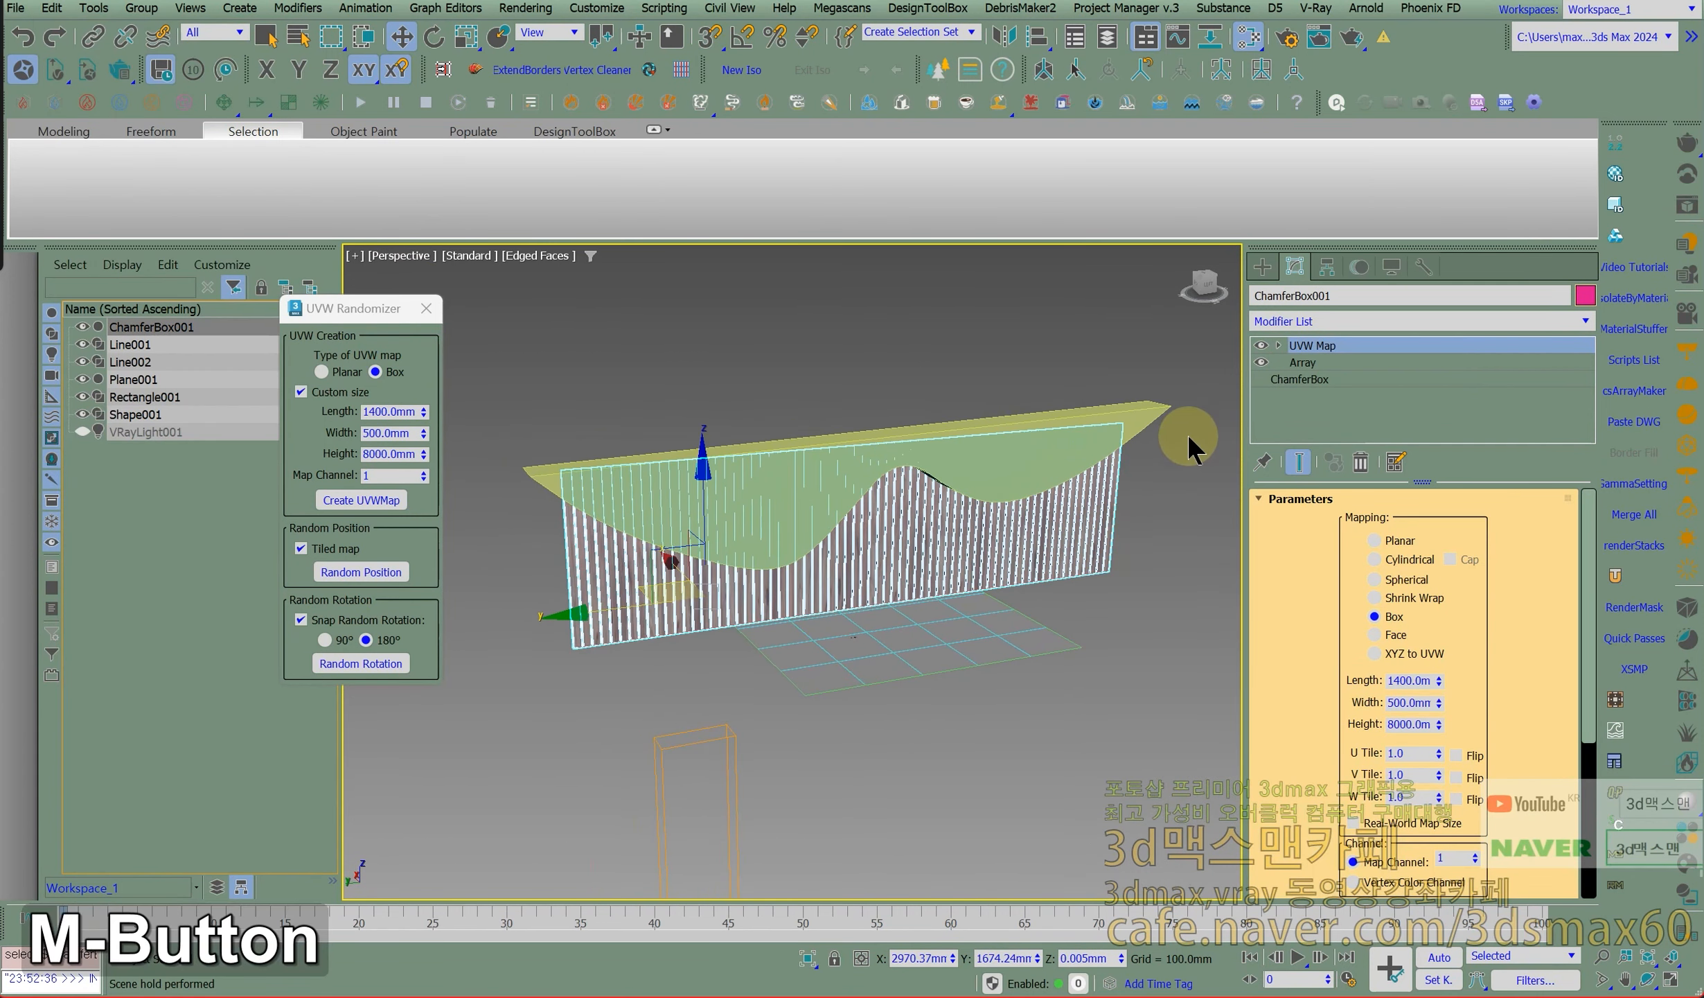
type("x")
type("m")
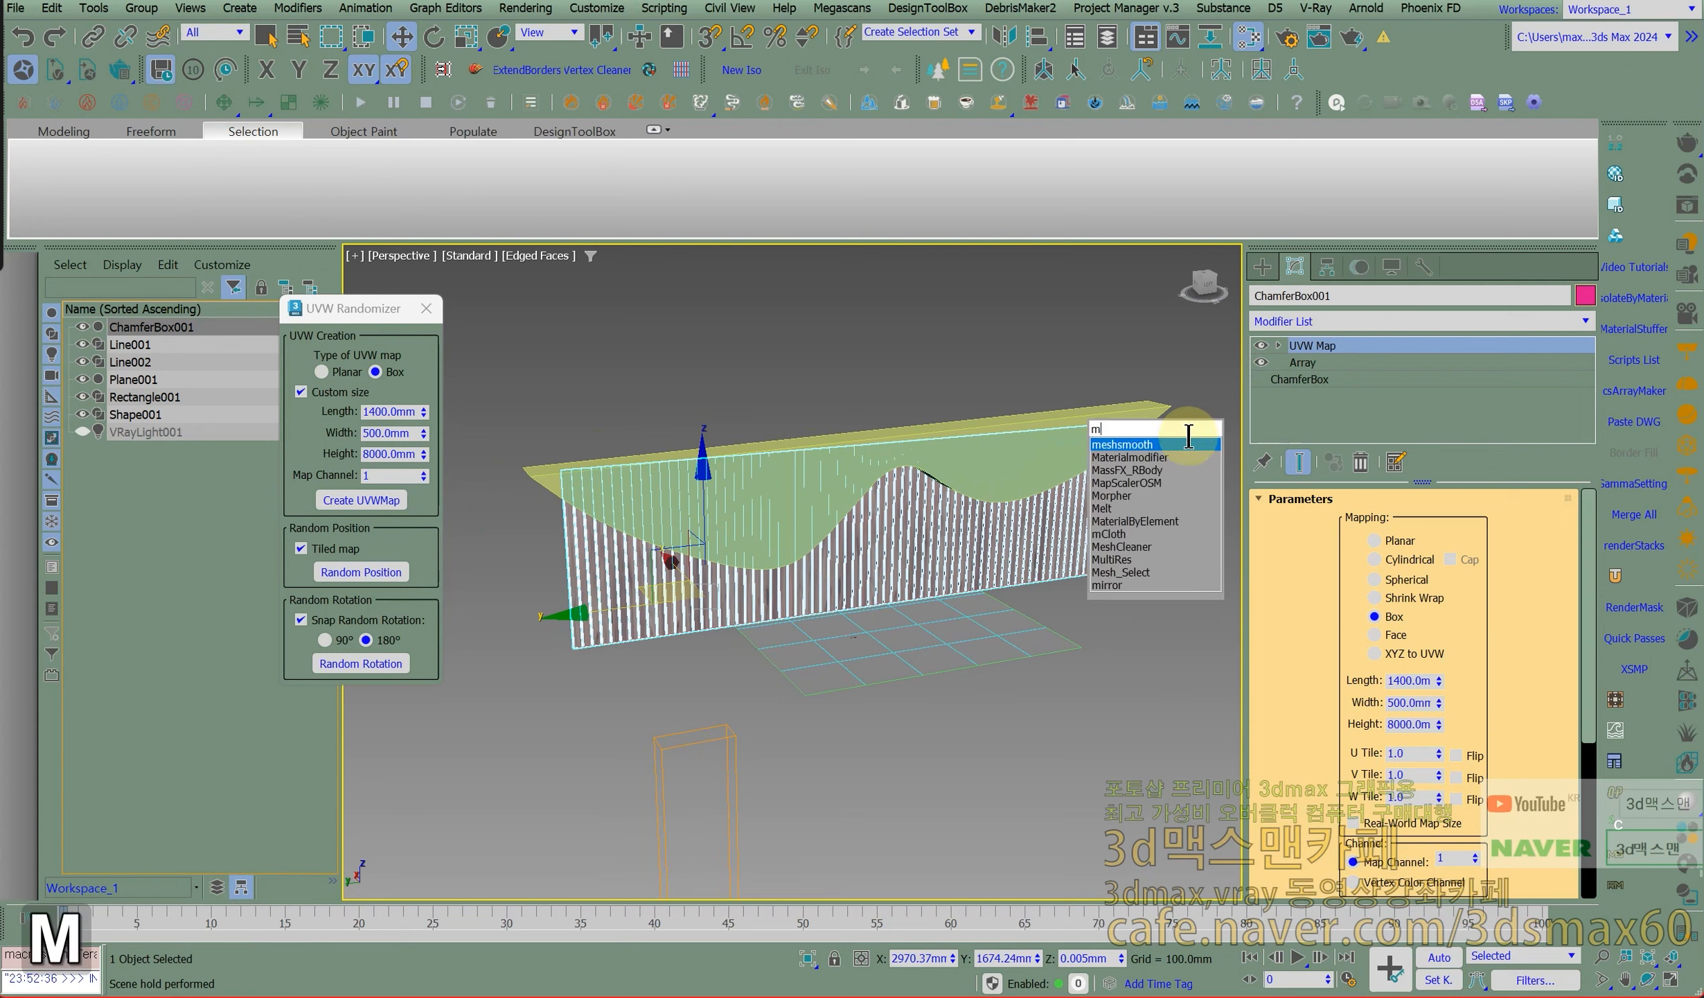
key("BackSpace")
type("b")
key("Return")
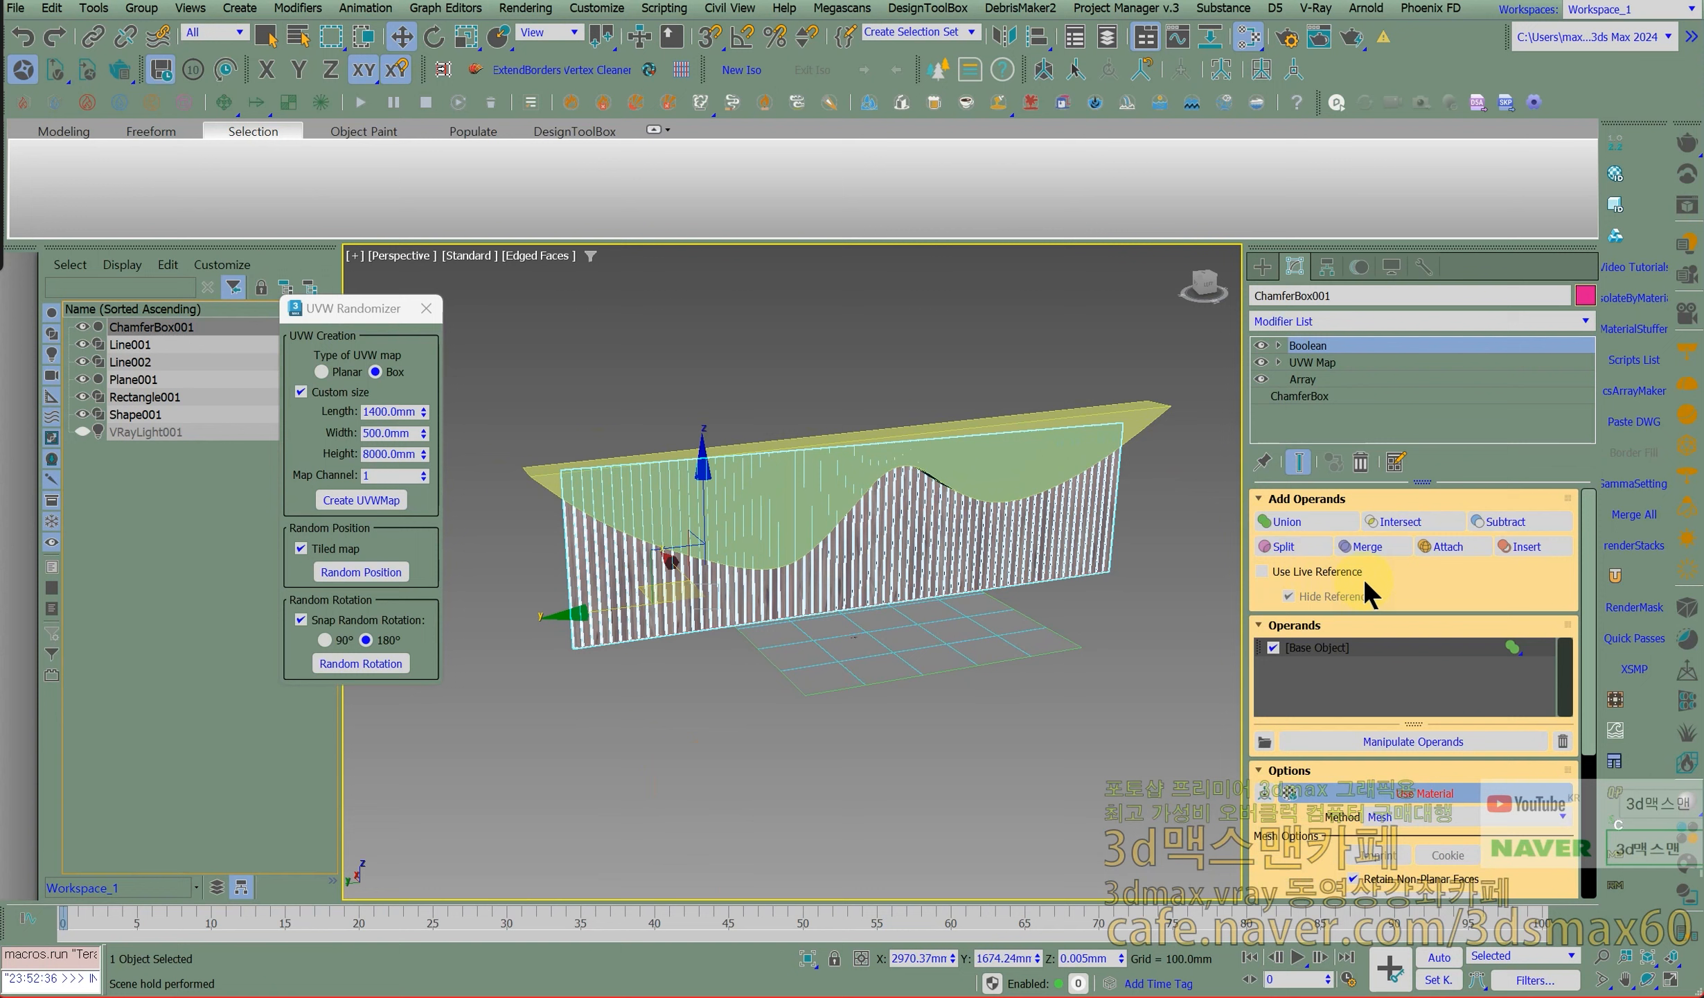
Add the extruded wavy solid to the Boolean as a Split operand, cutting the slats along its wave.
left_click(1305, 543)
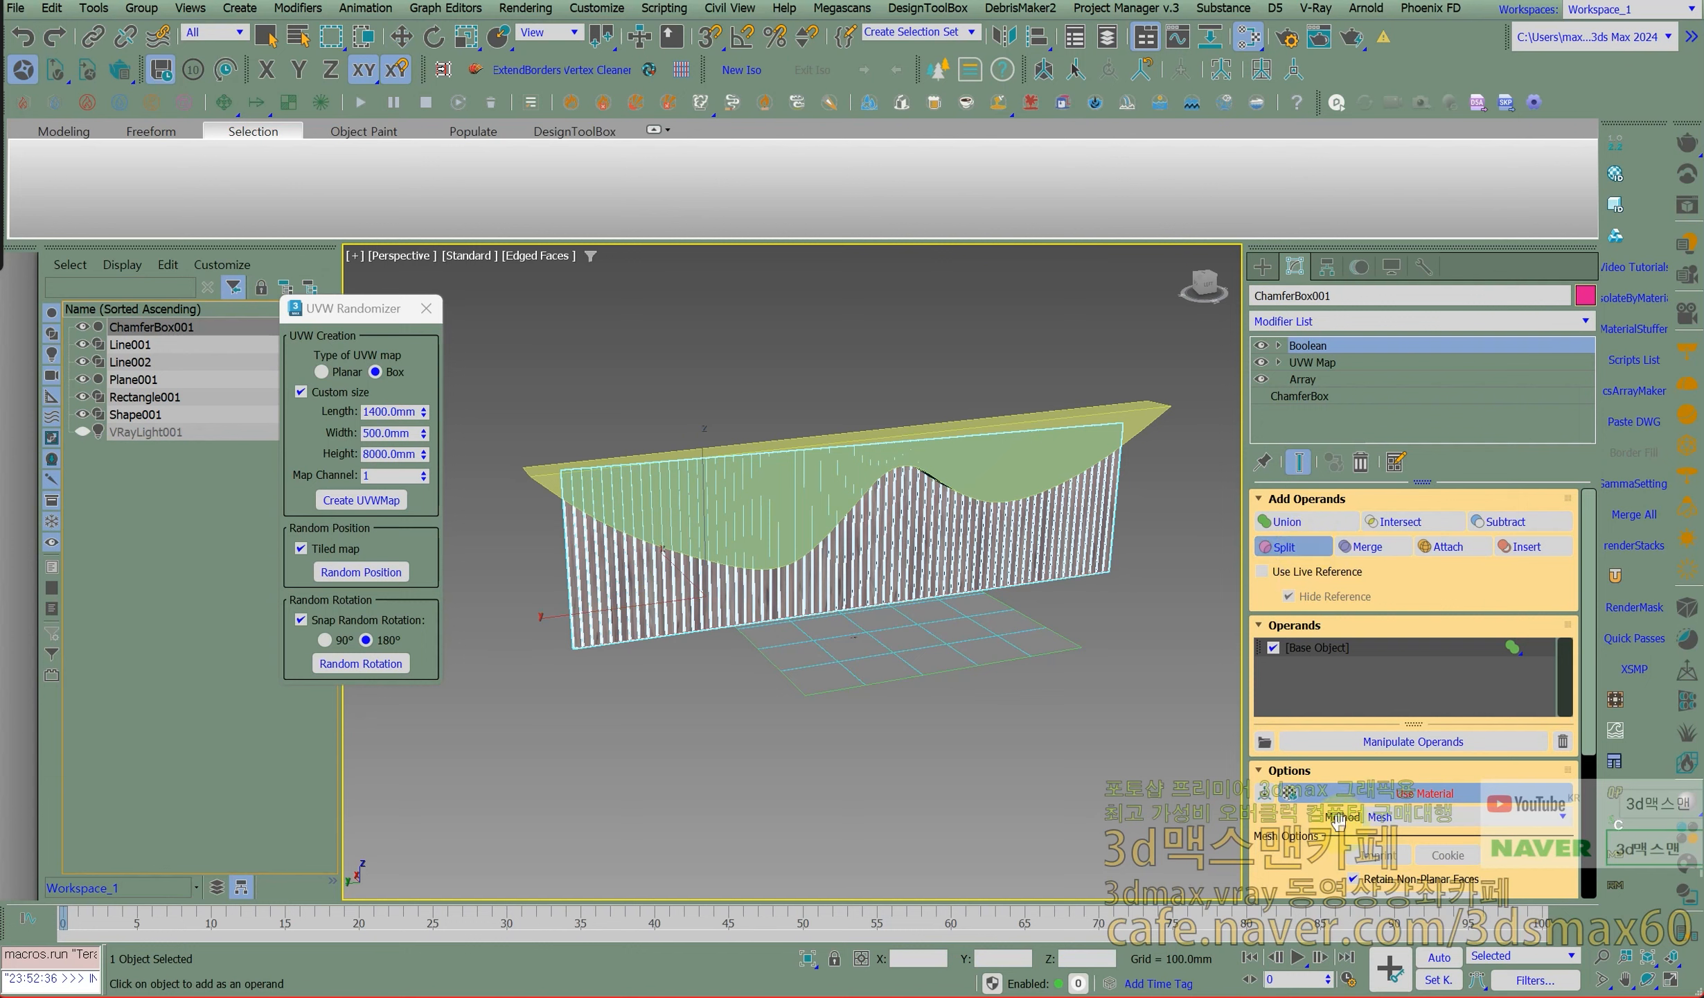
left_click_drag(1285, 852, 1303, 666)
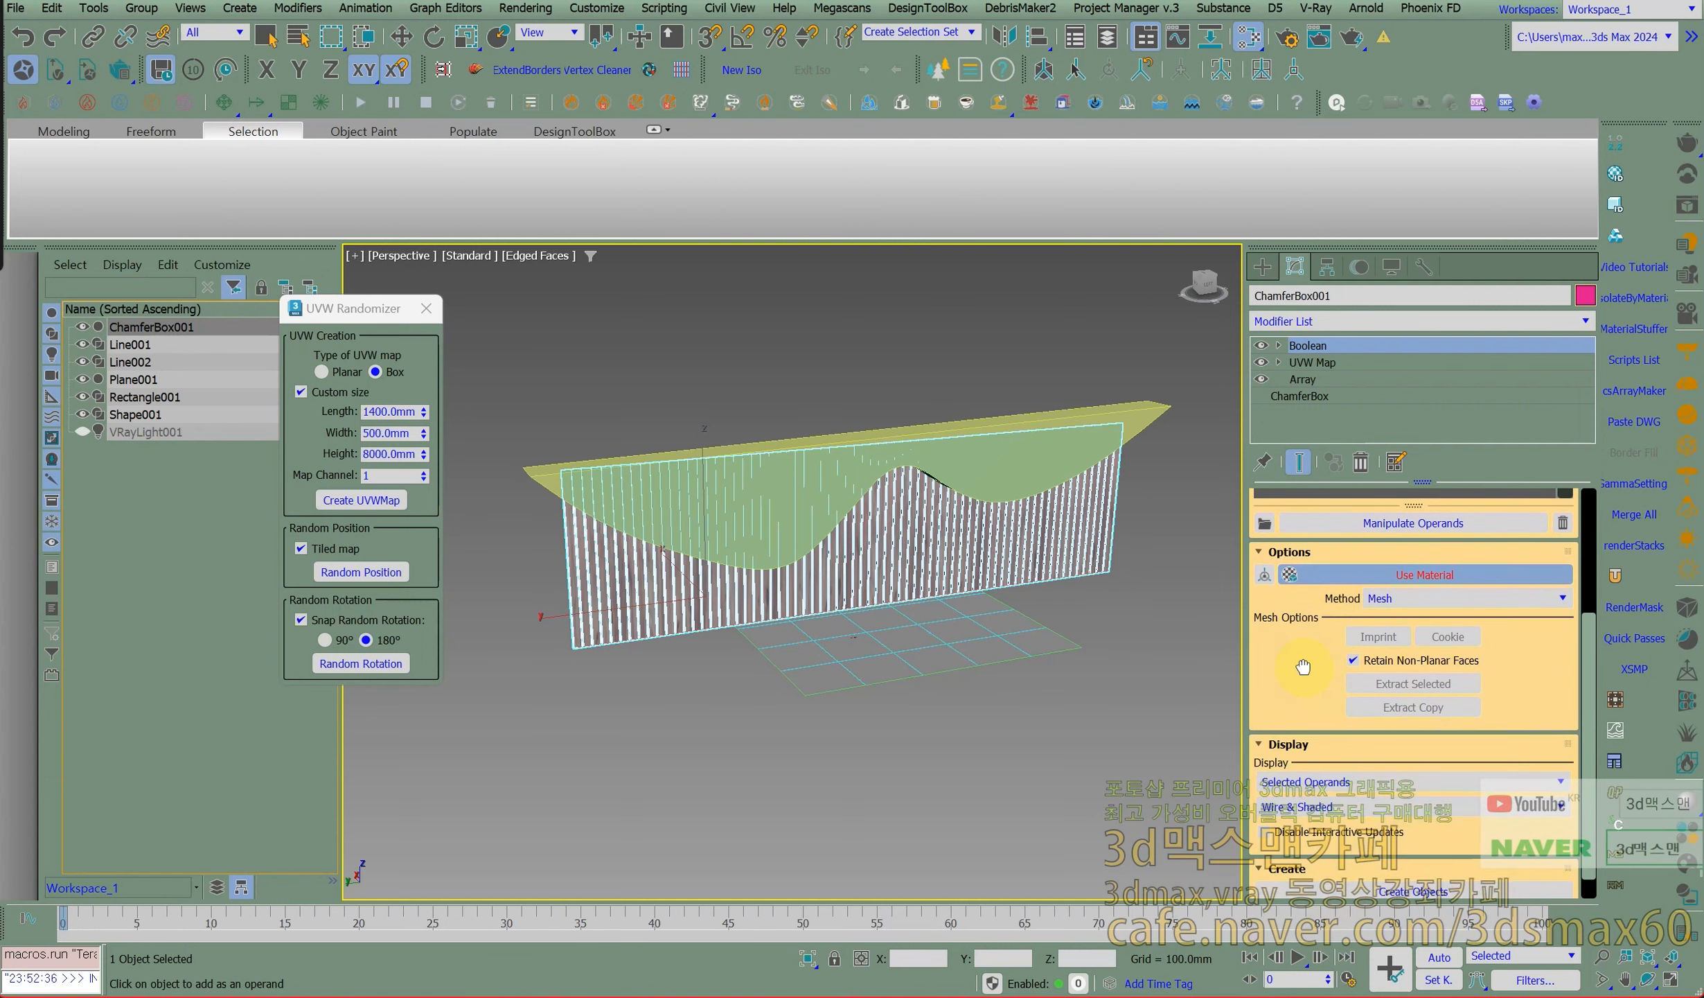
left_click(1122, 418)
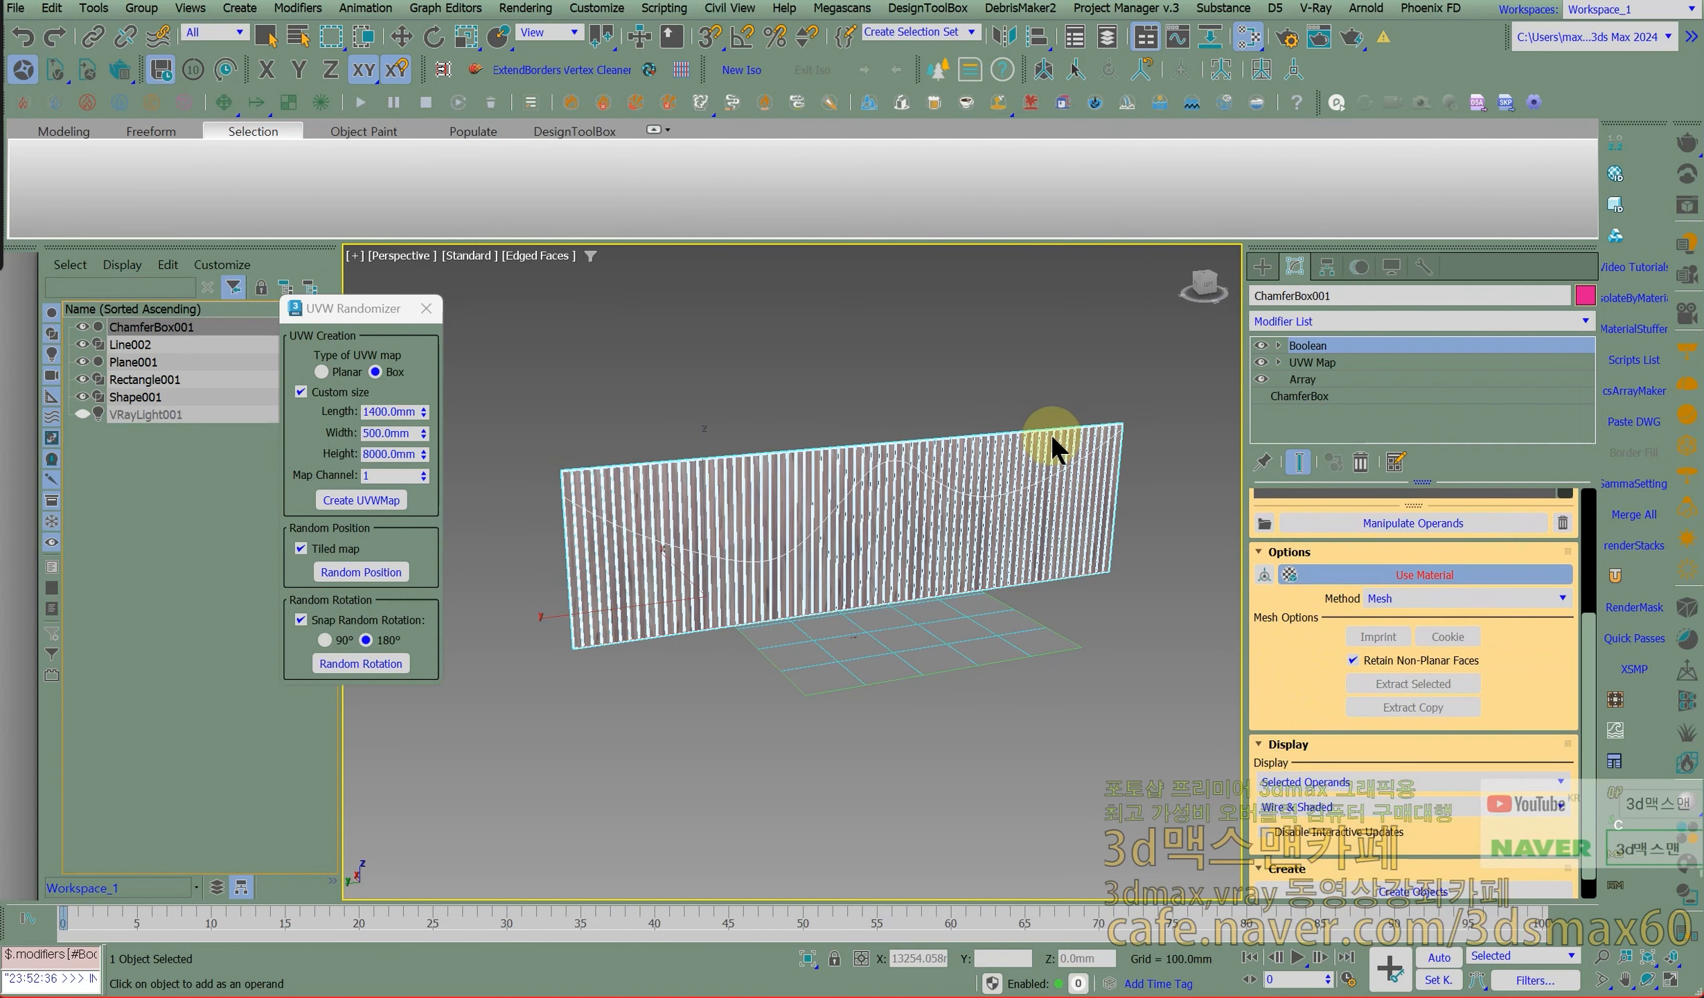
key("w")
Look through the Boolean's options and select its Base Object operand in the slat row.
left_click_drag(1293, 640, 1291, 499)
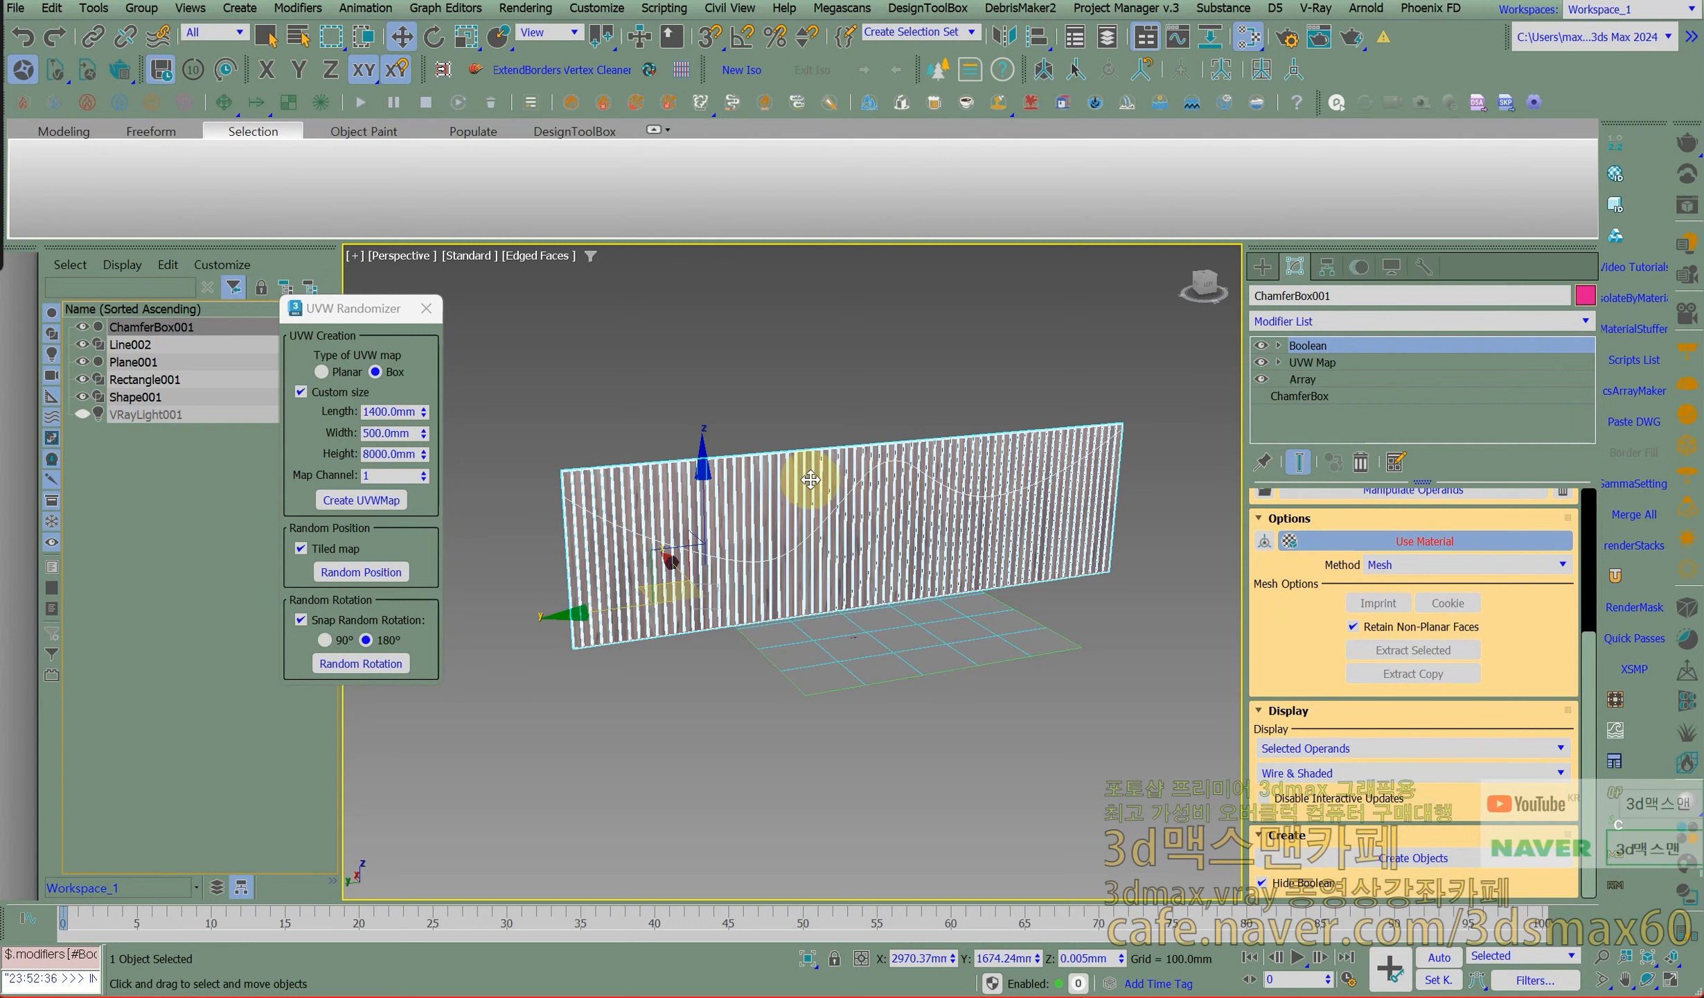
middle_click_drag(810, 475, 811, 495)
scroll(1322, 810, "up", 2)
scroll(1322, 810, "up", 5)
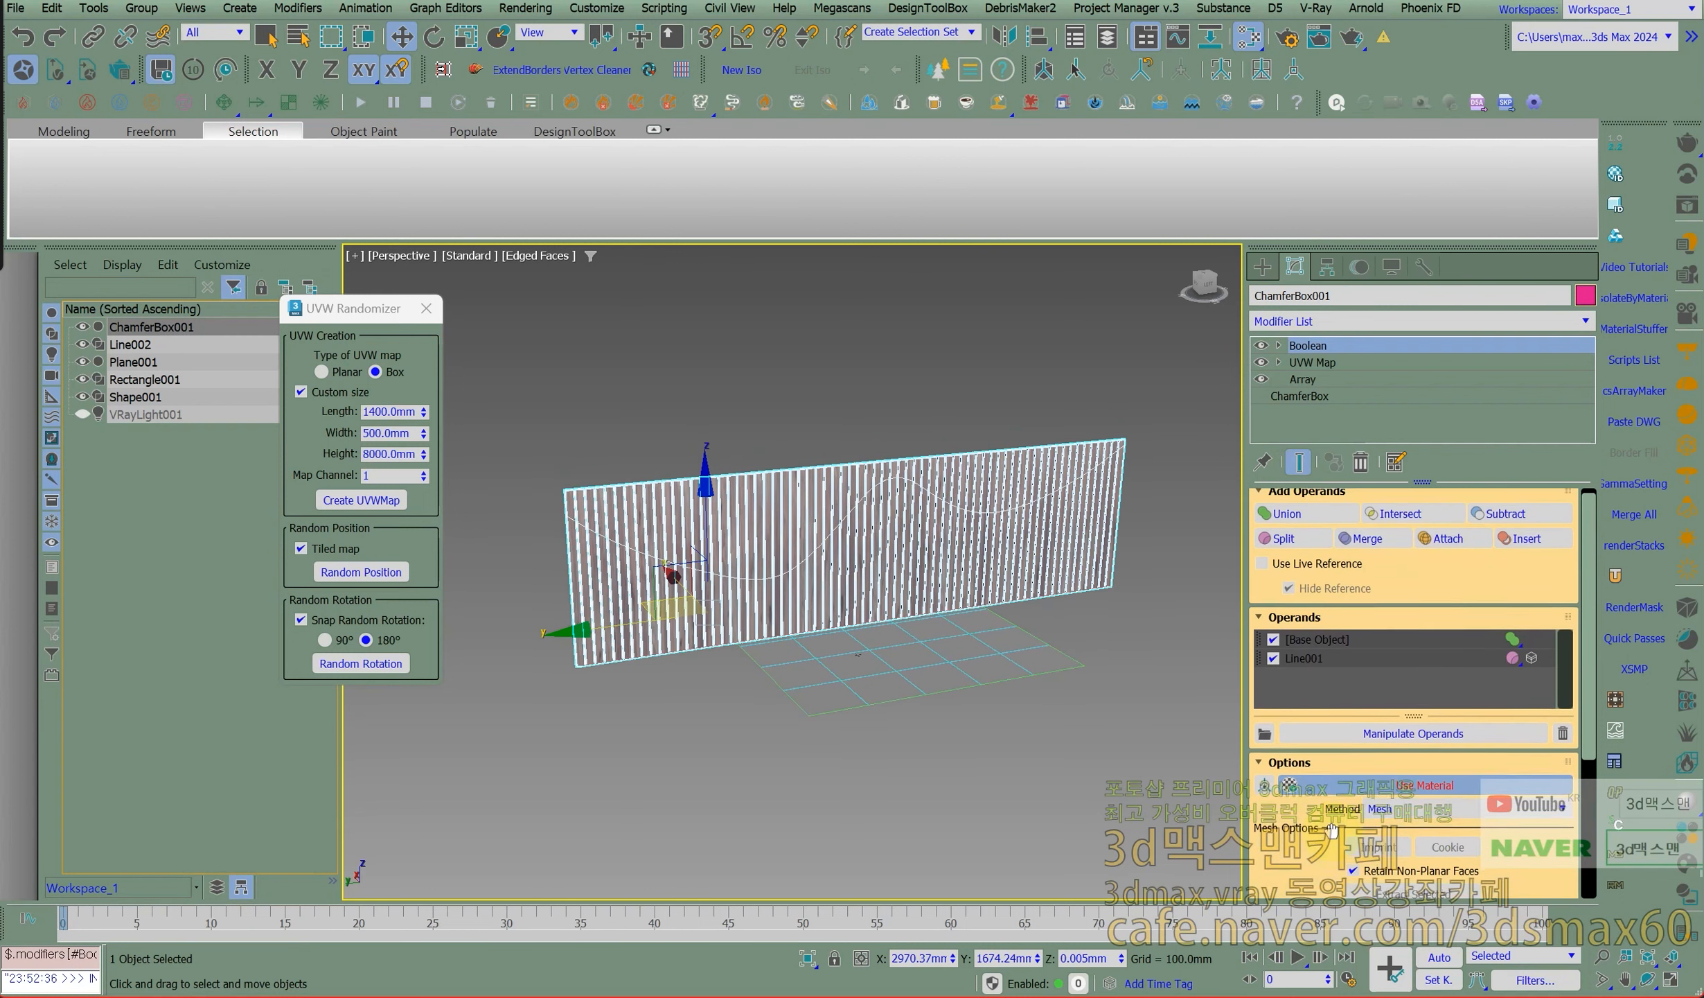
left_click(1303, 656)
left_click(1309, 636)
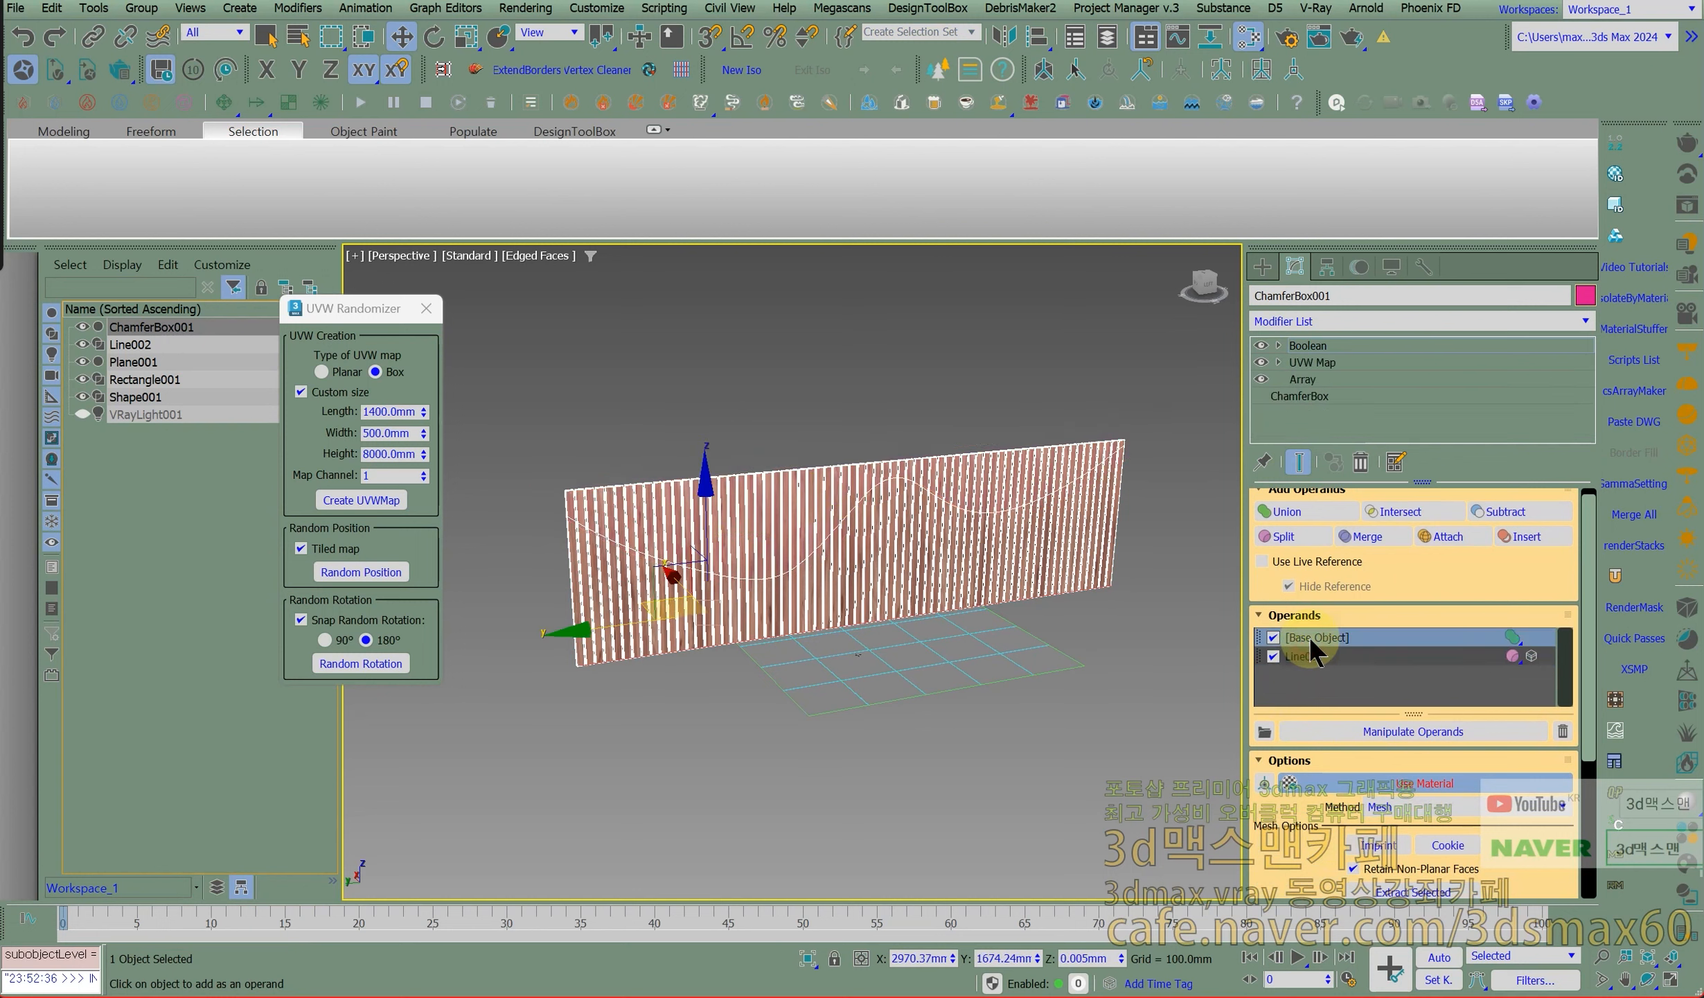
Add an Edit Poly modifier on top of the slat row's Boolean.
type("x")
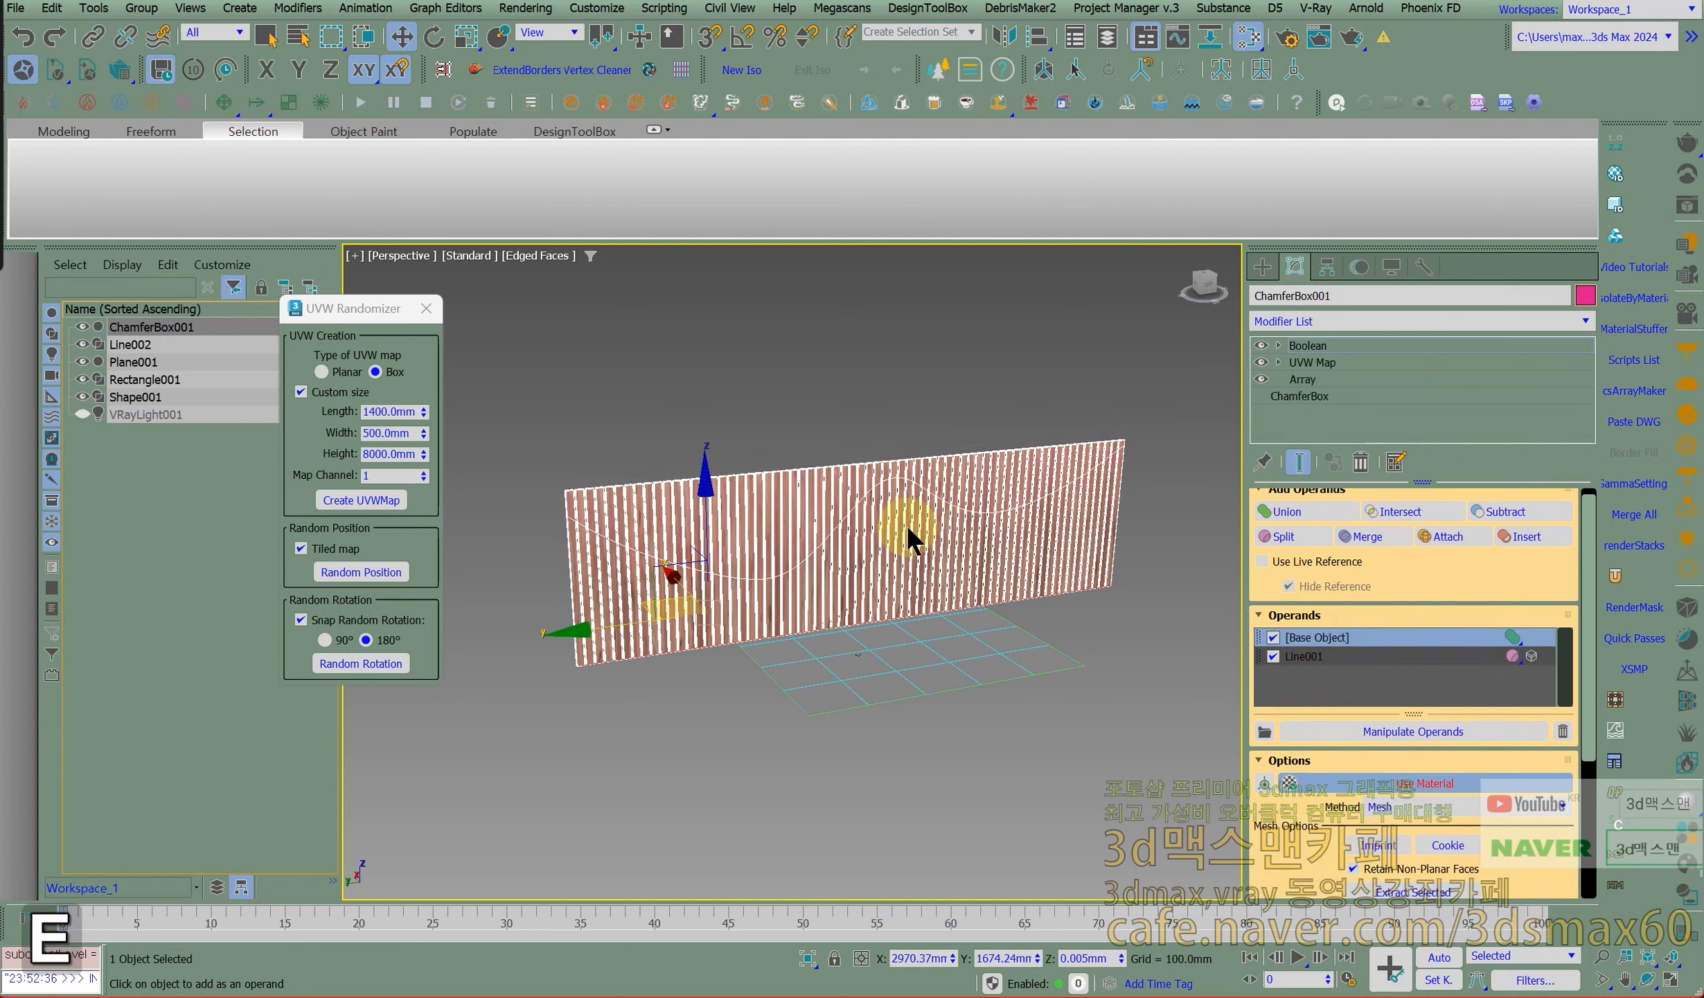
type("ed")
right_click(894, 377)
left_click(914, 392)
key("x")
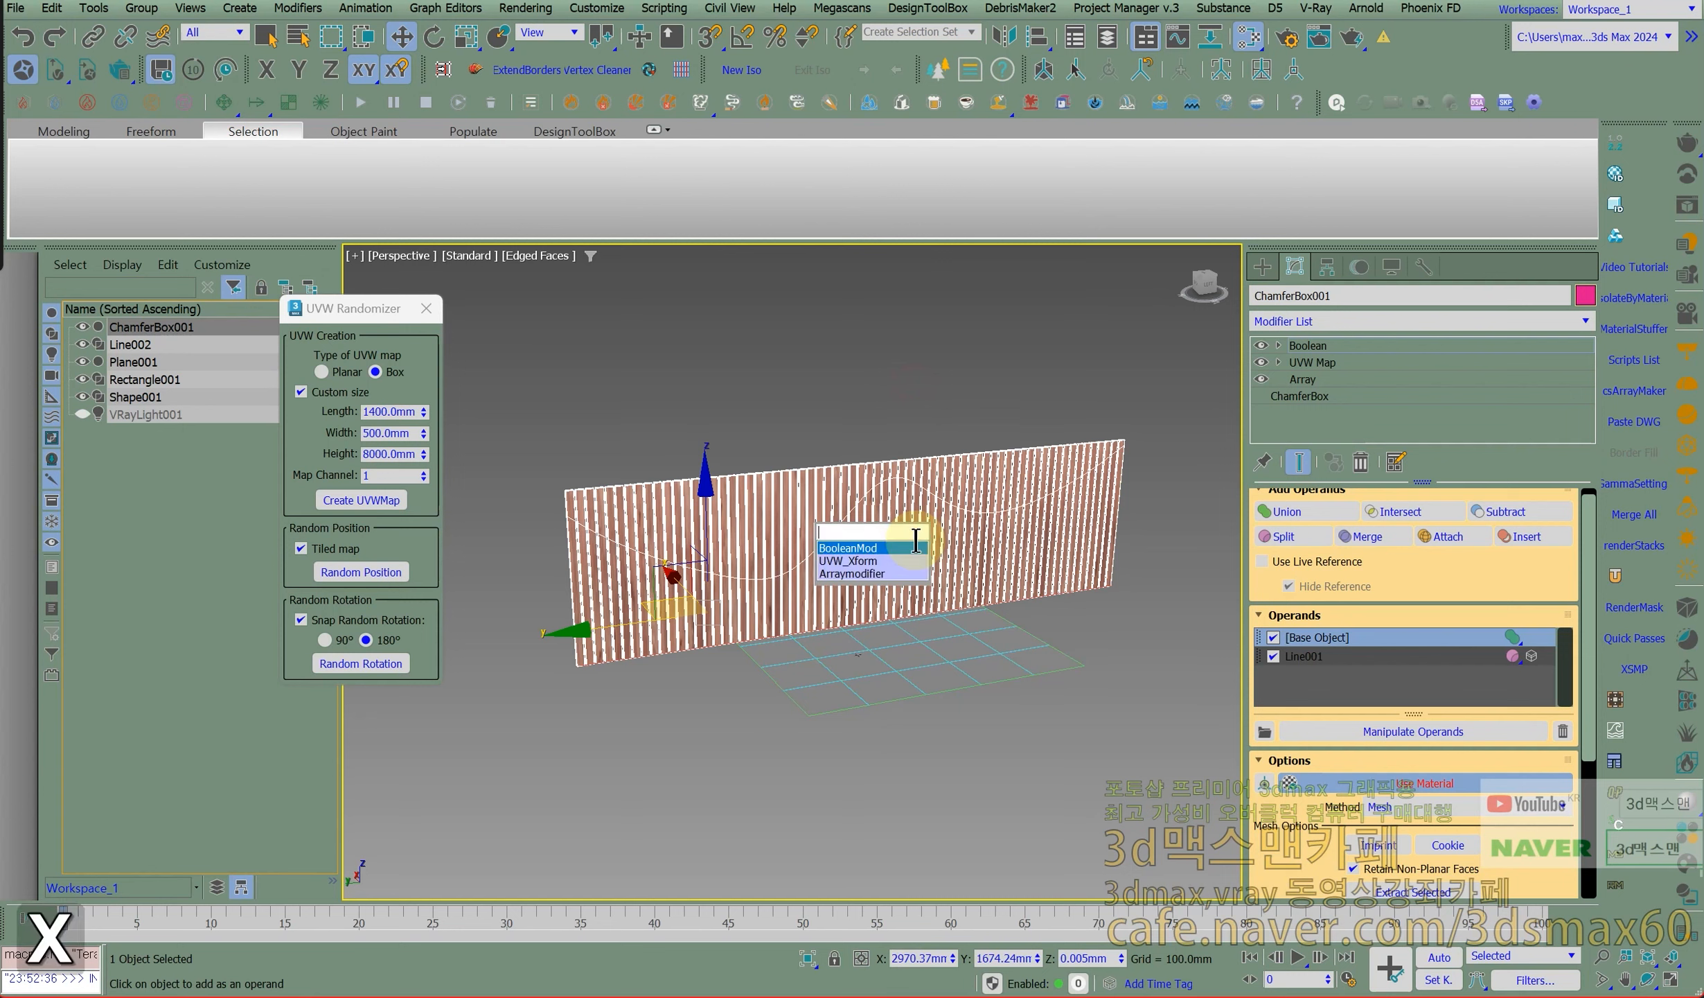
type("ed")
key("Return")
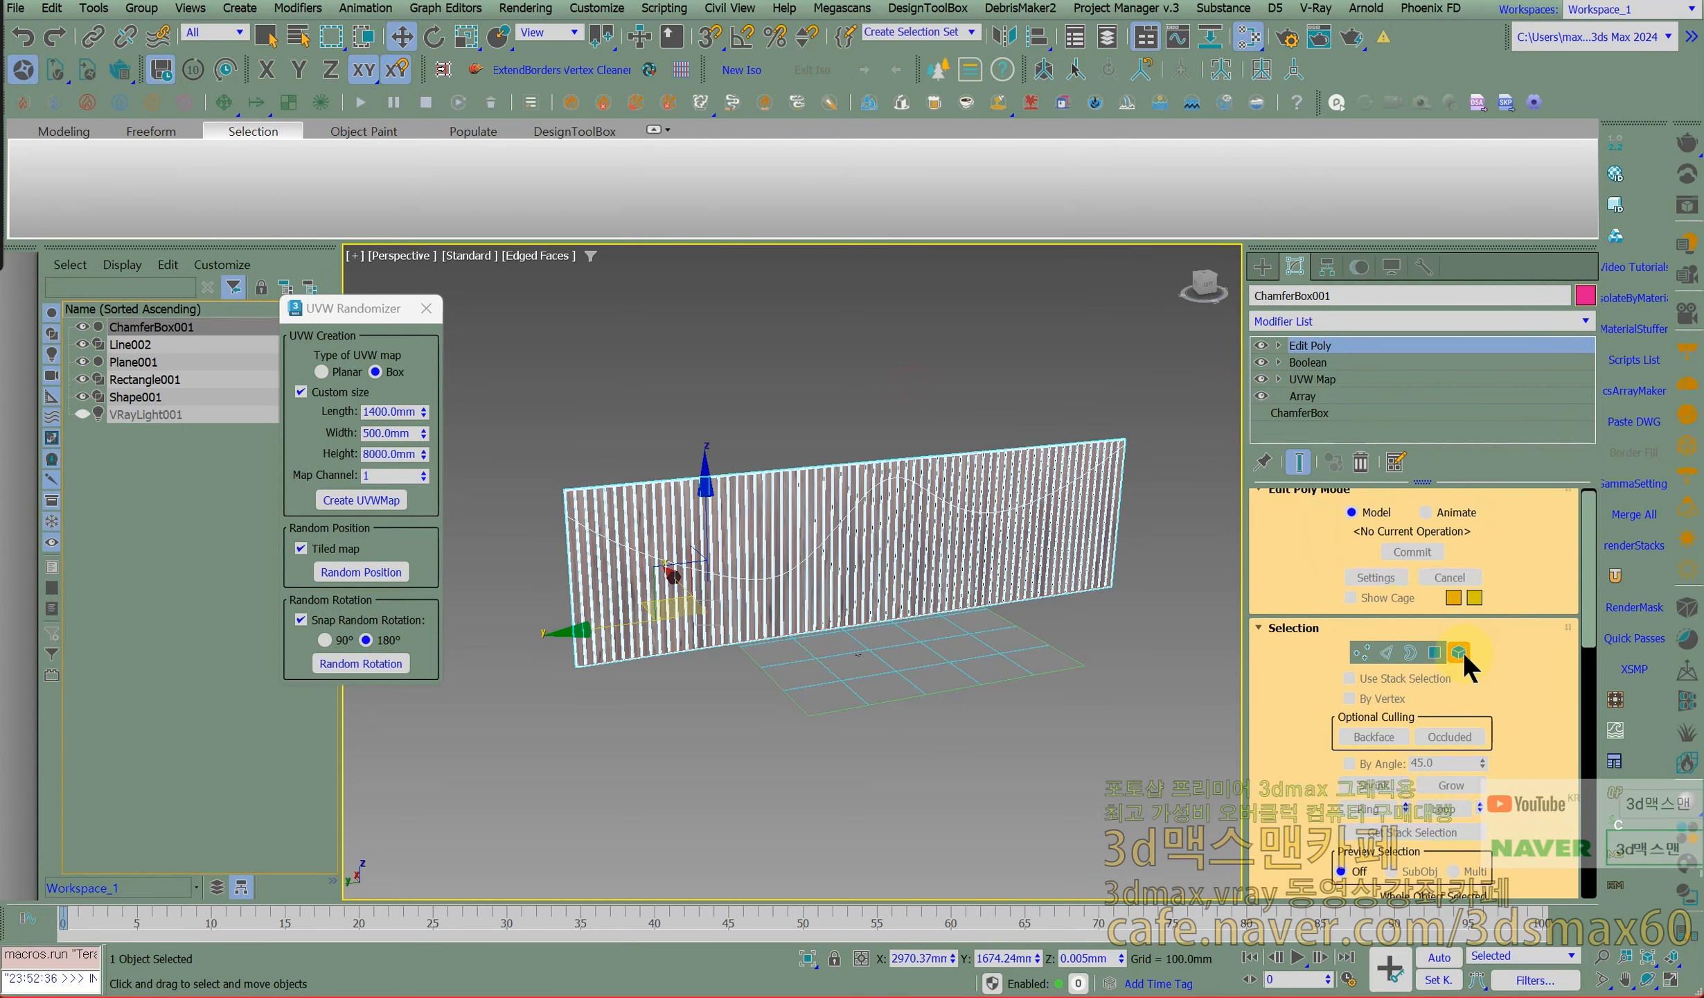
Select all slat pieces above the wavy cut as elements and move them up to open a gap along the wave.
left_click(987, 475)
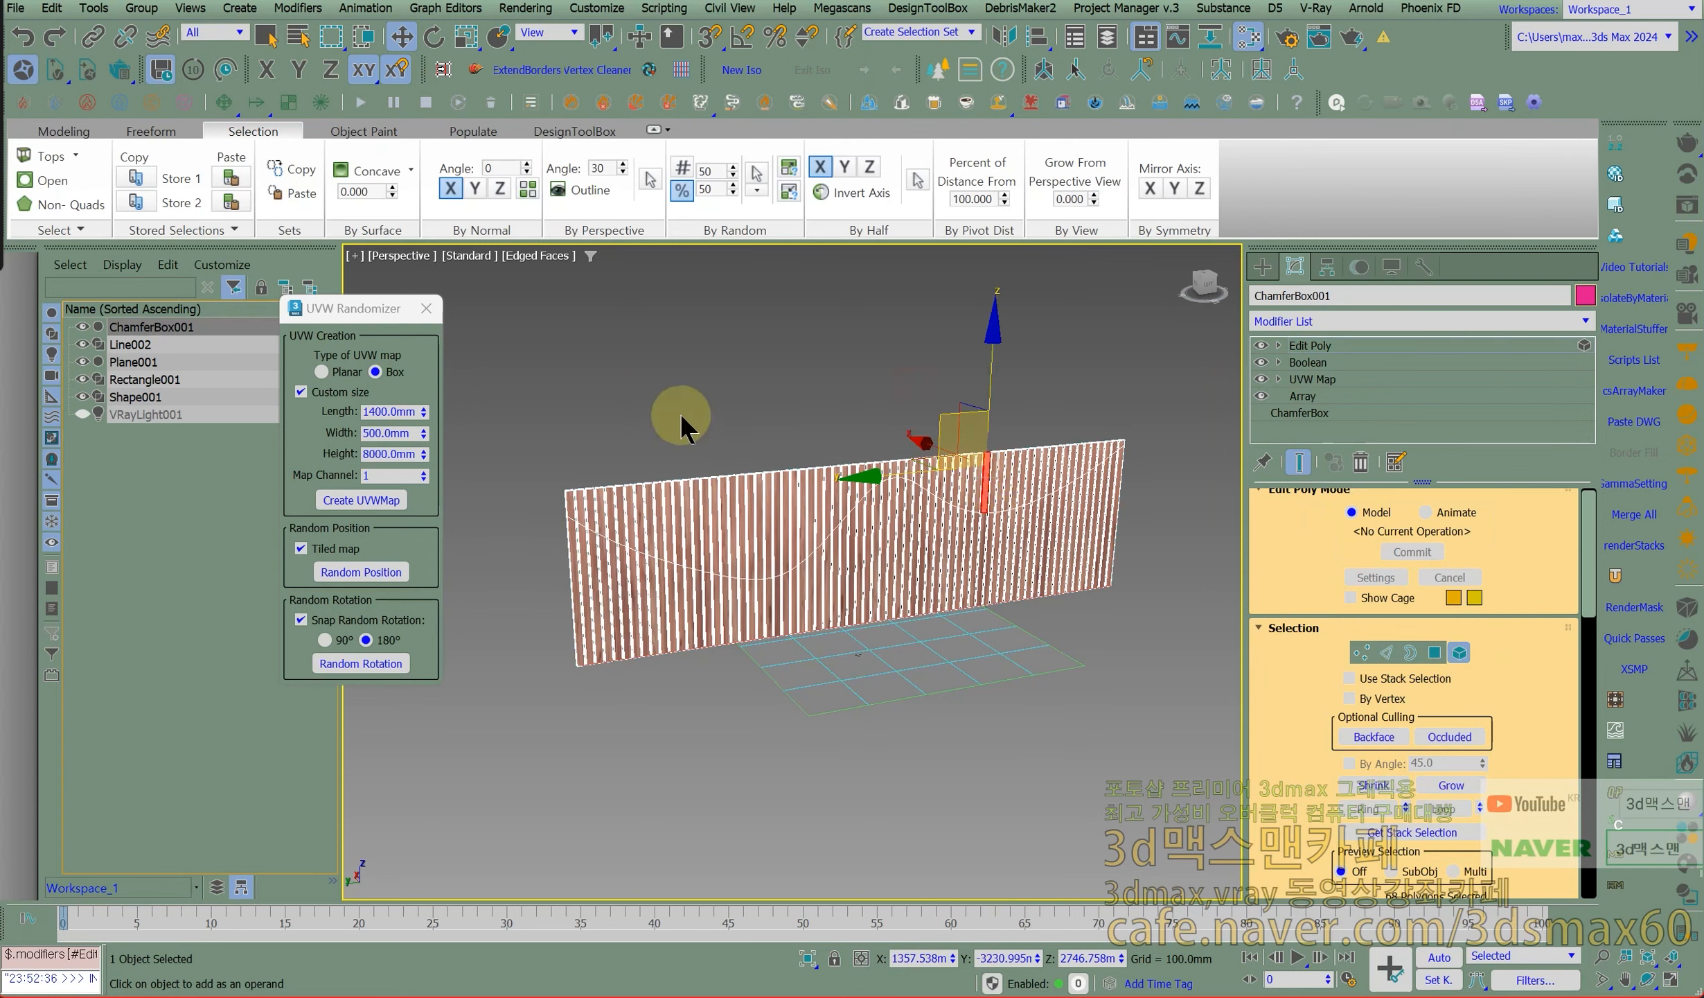
middle_click_drag(610, 429, 552, 430, "alt")
left_click_drag(544, 425, 1169, 471)
left_click_drag(1176, 632, 1092, 592, "alt")
left_click_drag(882, 389, 887, 368)
scroll(850, 523, "up", 3)
middle_click_drag(931, 495, 983, 455, "alt")
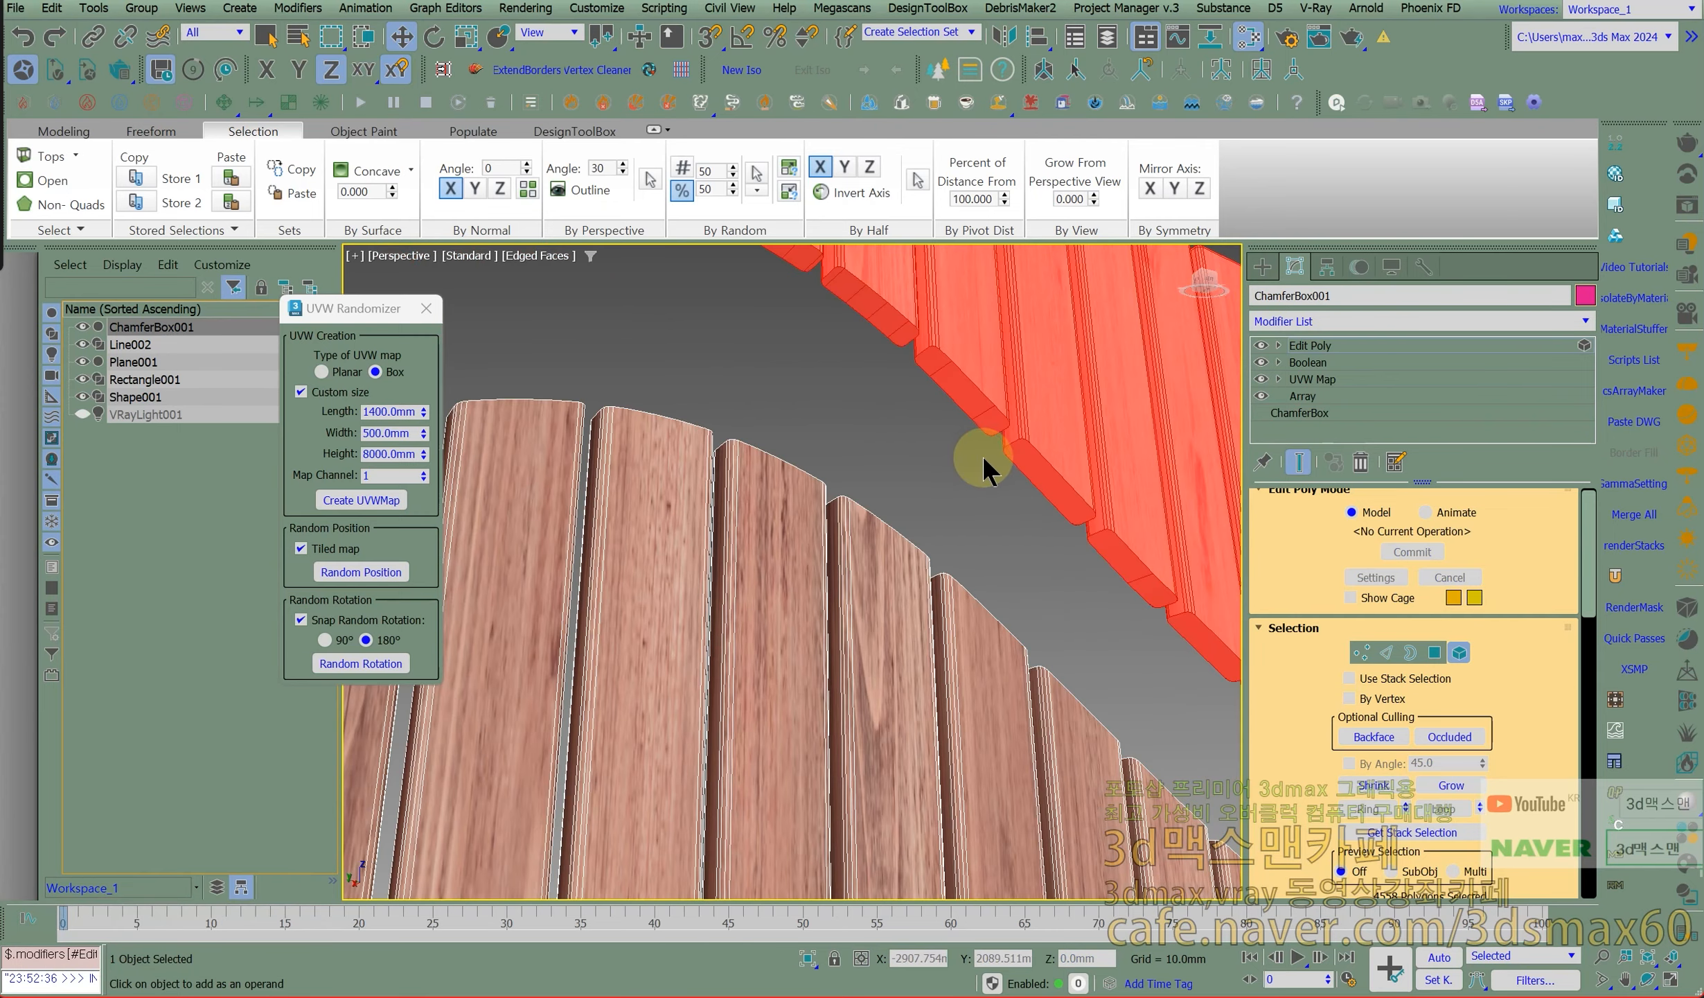
Inspect the cut slat ends and look through the Boolean's Method choices and Display options beneath the Edit Poly.
left_click(1324, 365)
left_click(910, 430)
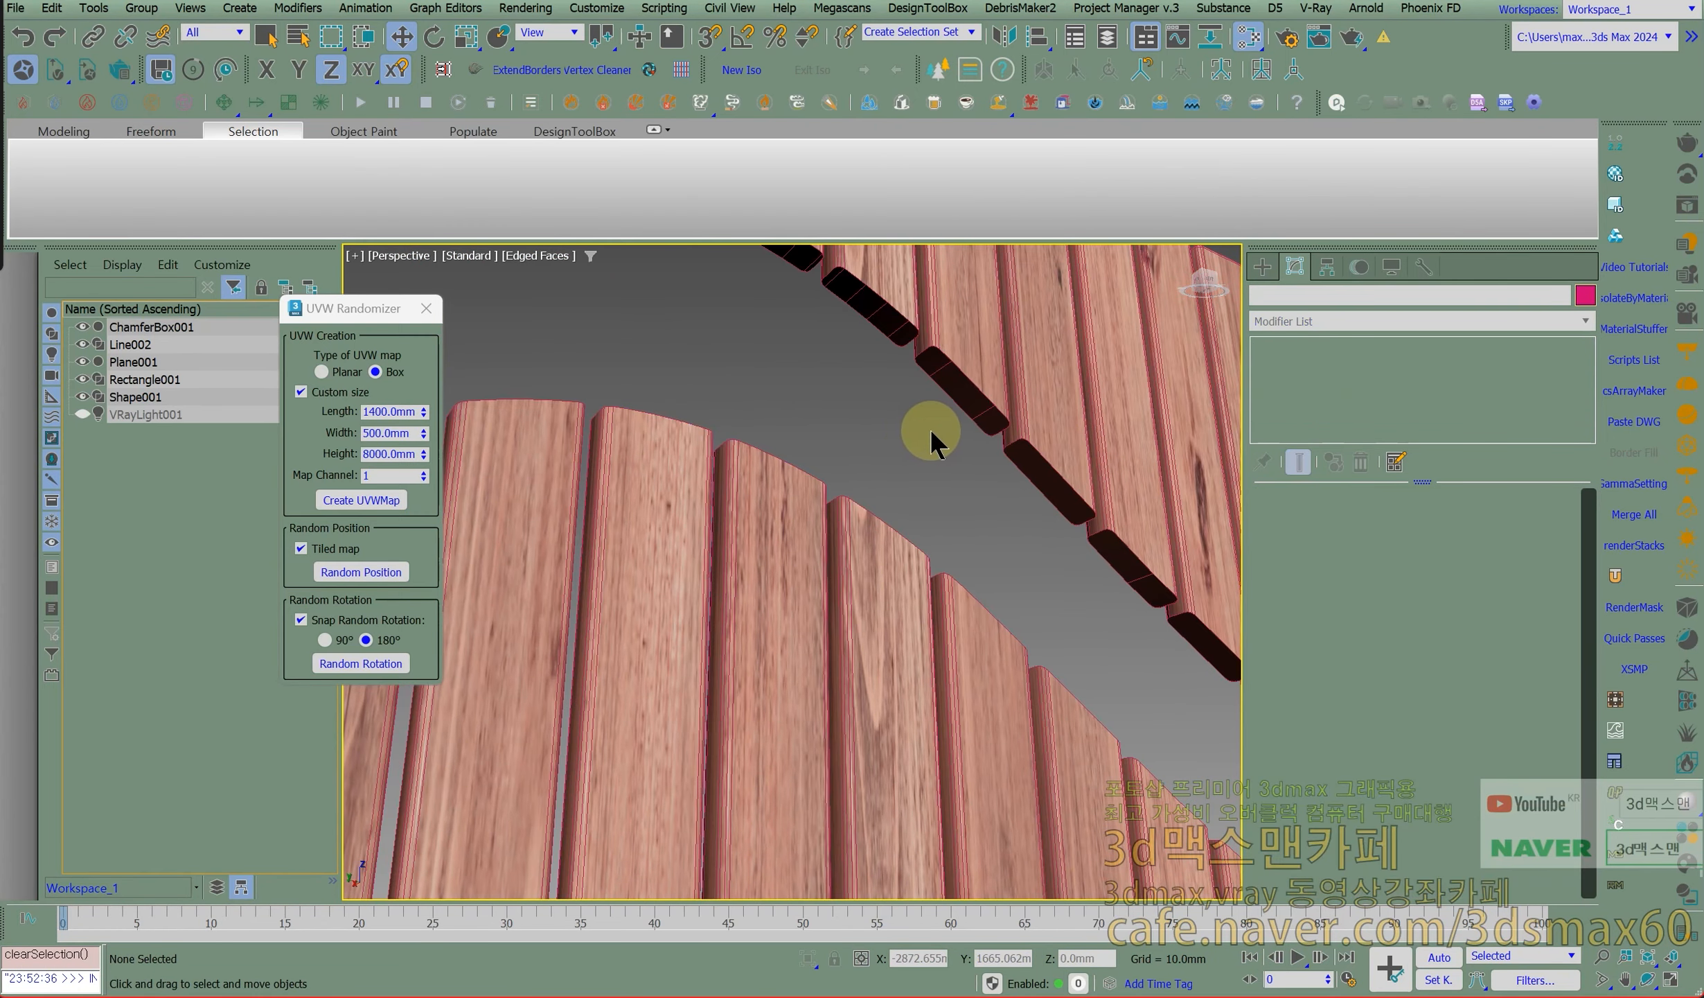
left_click(1165, 357)
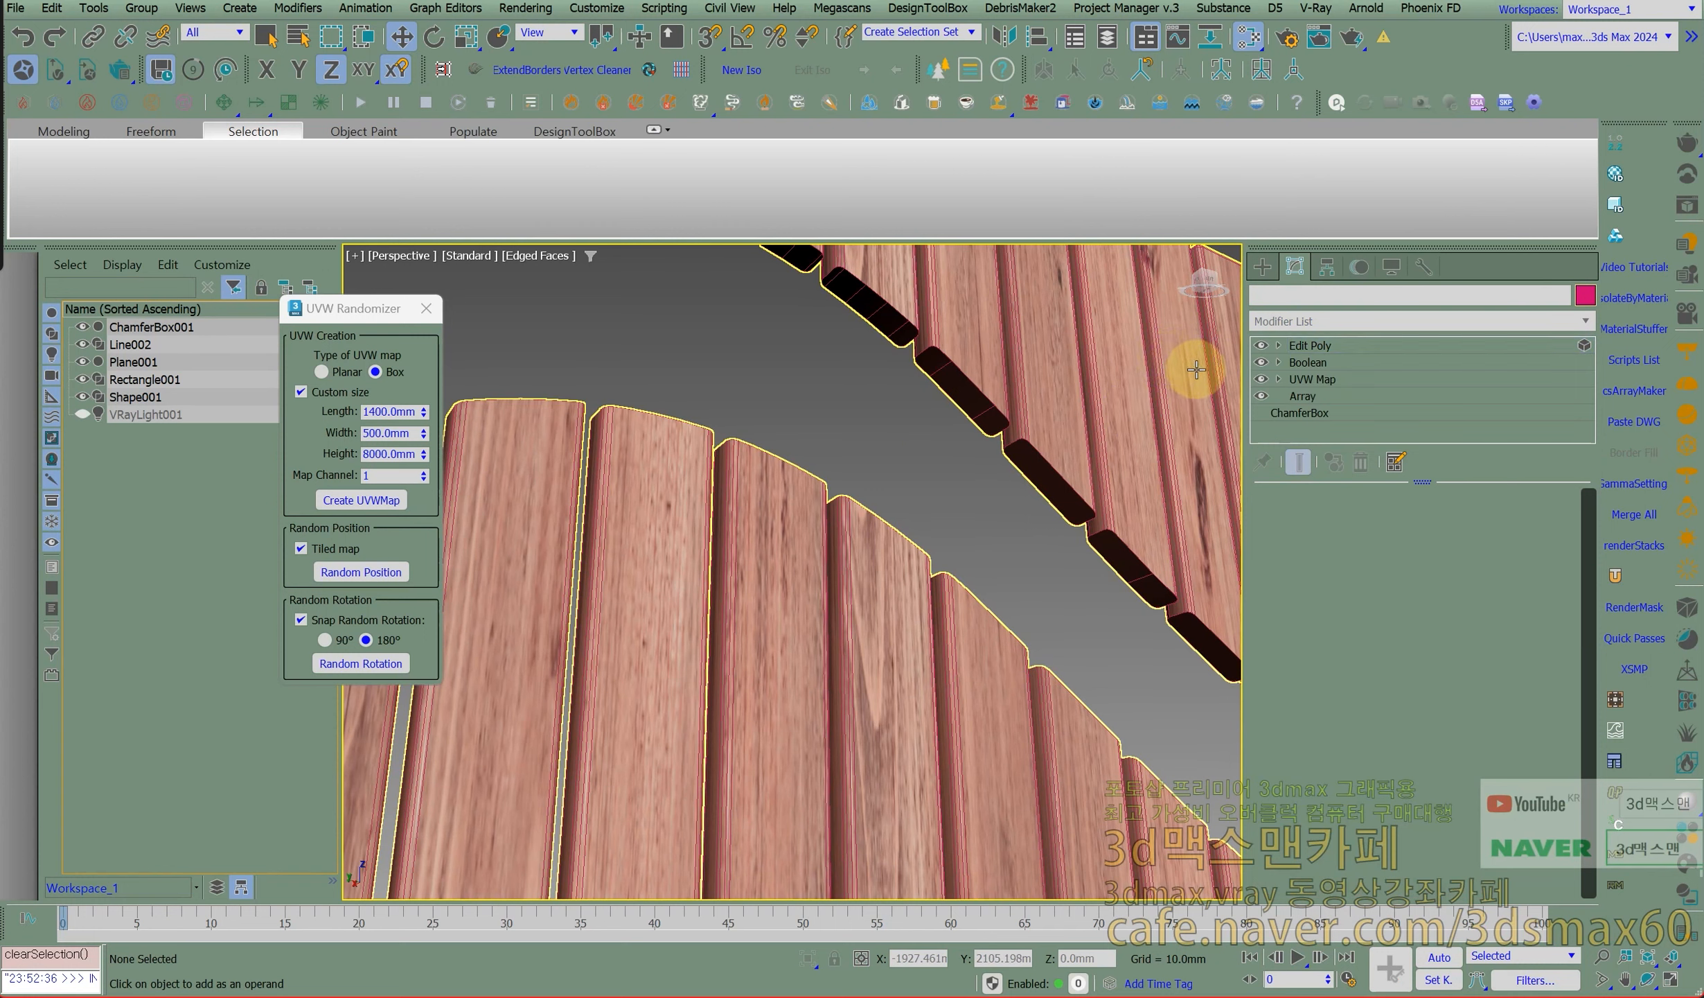
left_click(1310, 361)
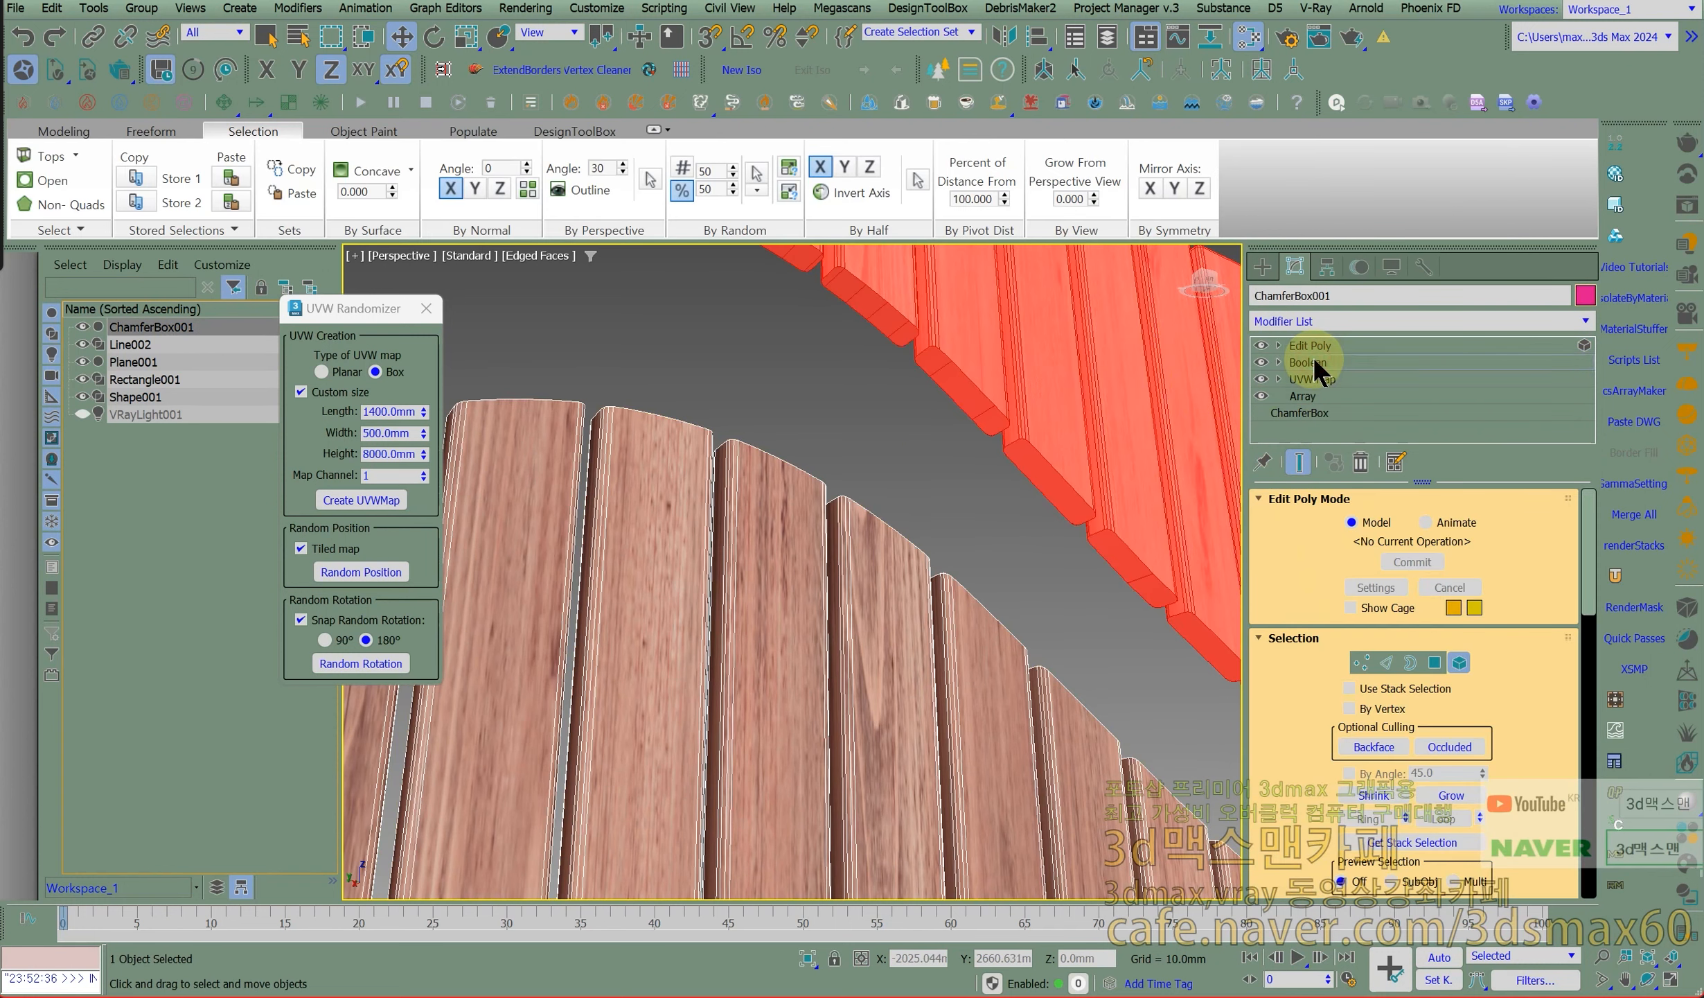
left_click_drag(1303, 817, 1304, 562)
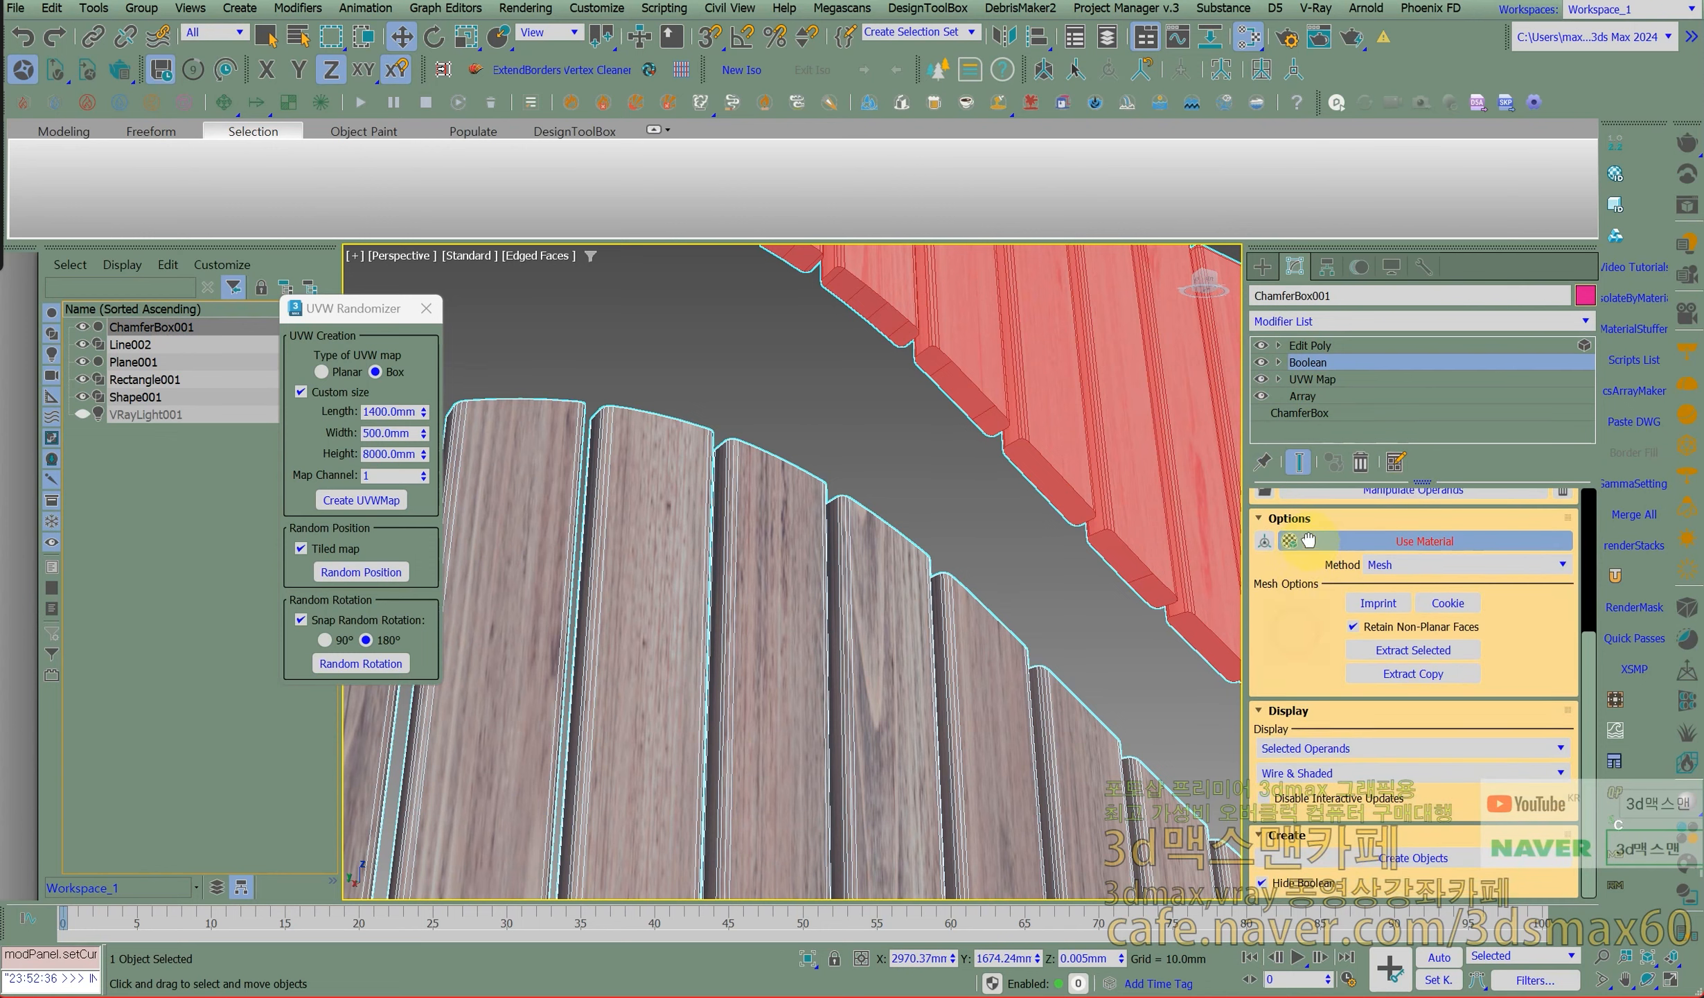
left_click_drag(1309, 537, 1308, 718)
left_click(1376, 710)
left_click(1377, 711)
left_click(1379, 681)
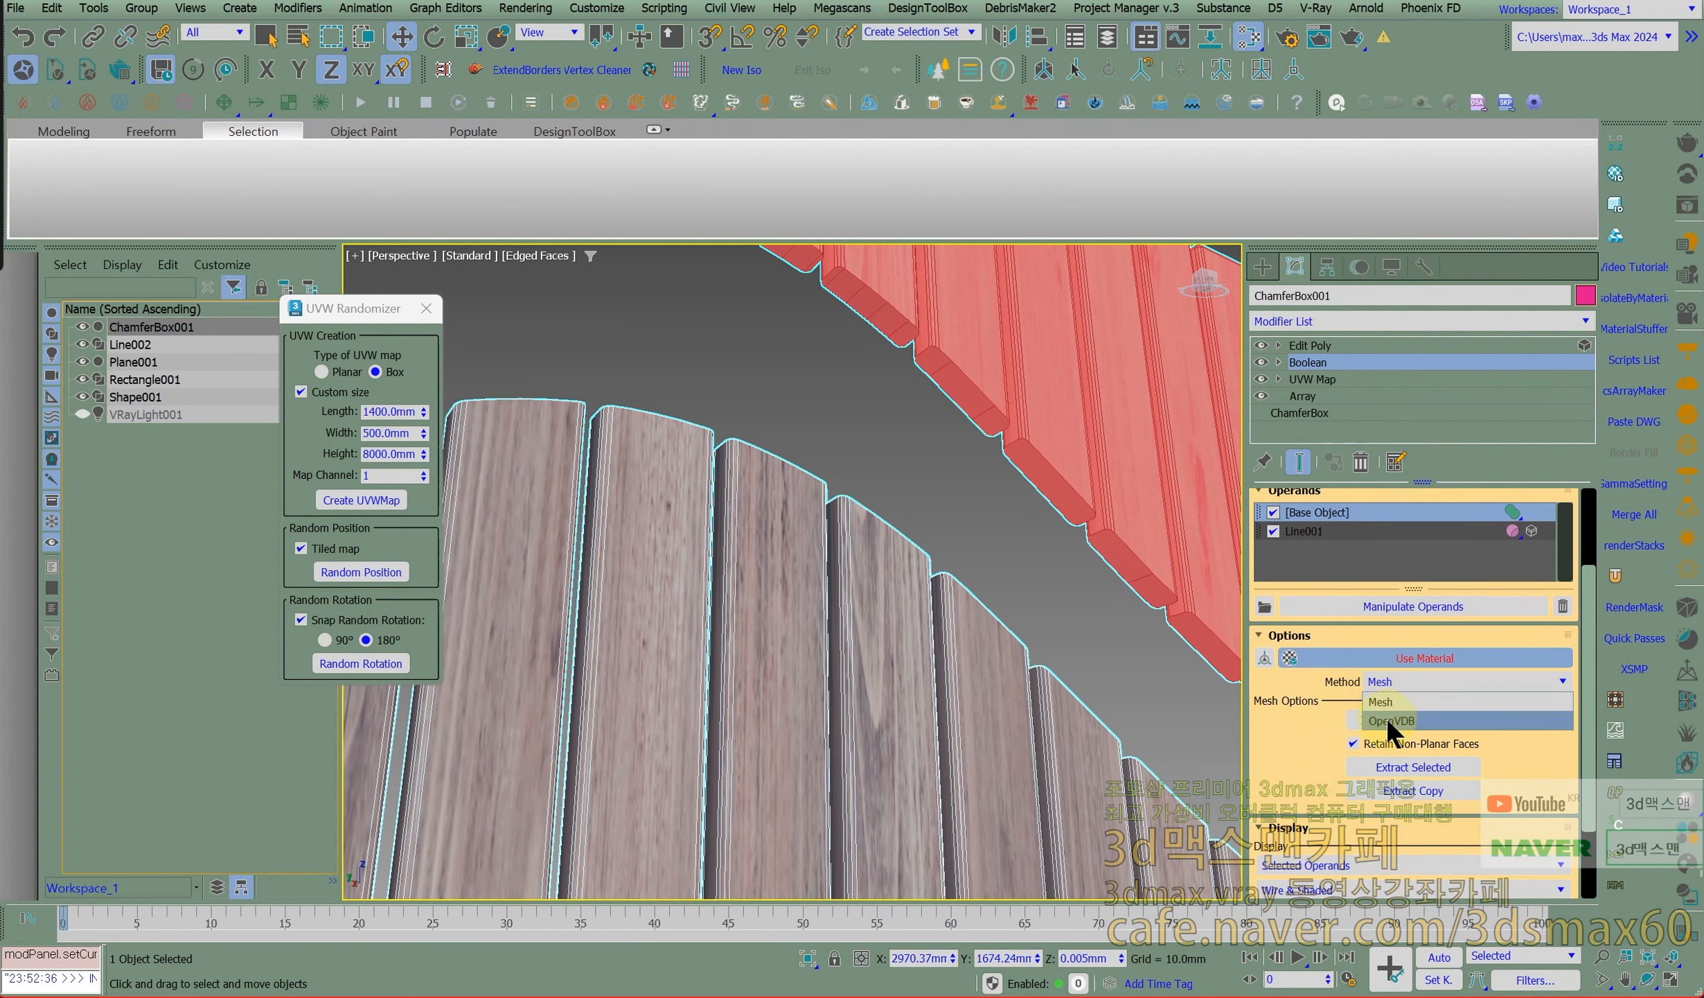
left_click(1383, 703)
left_click_drag(1321, 720, 1322, 603)
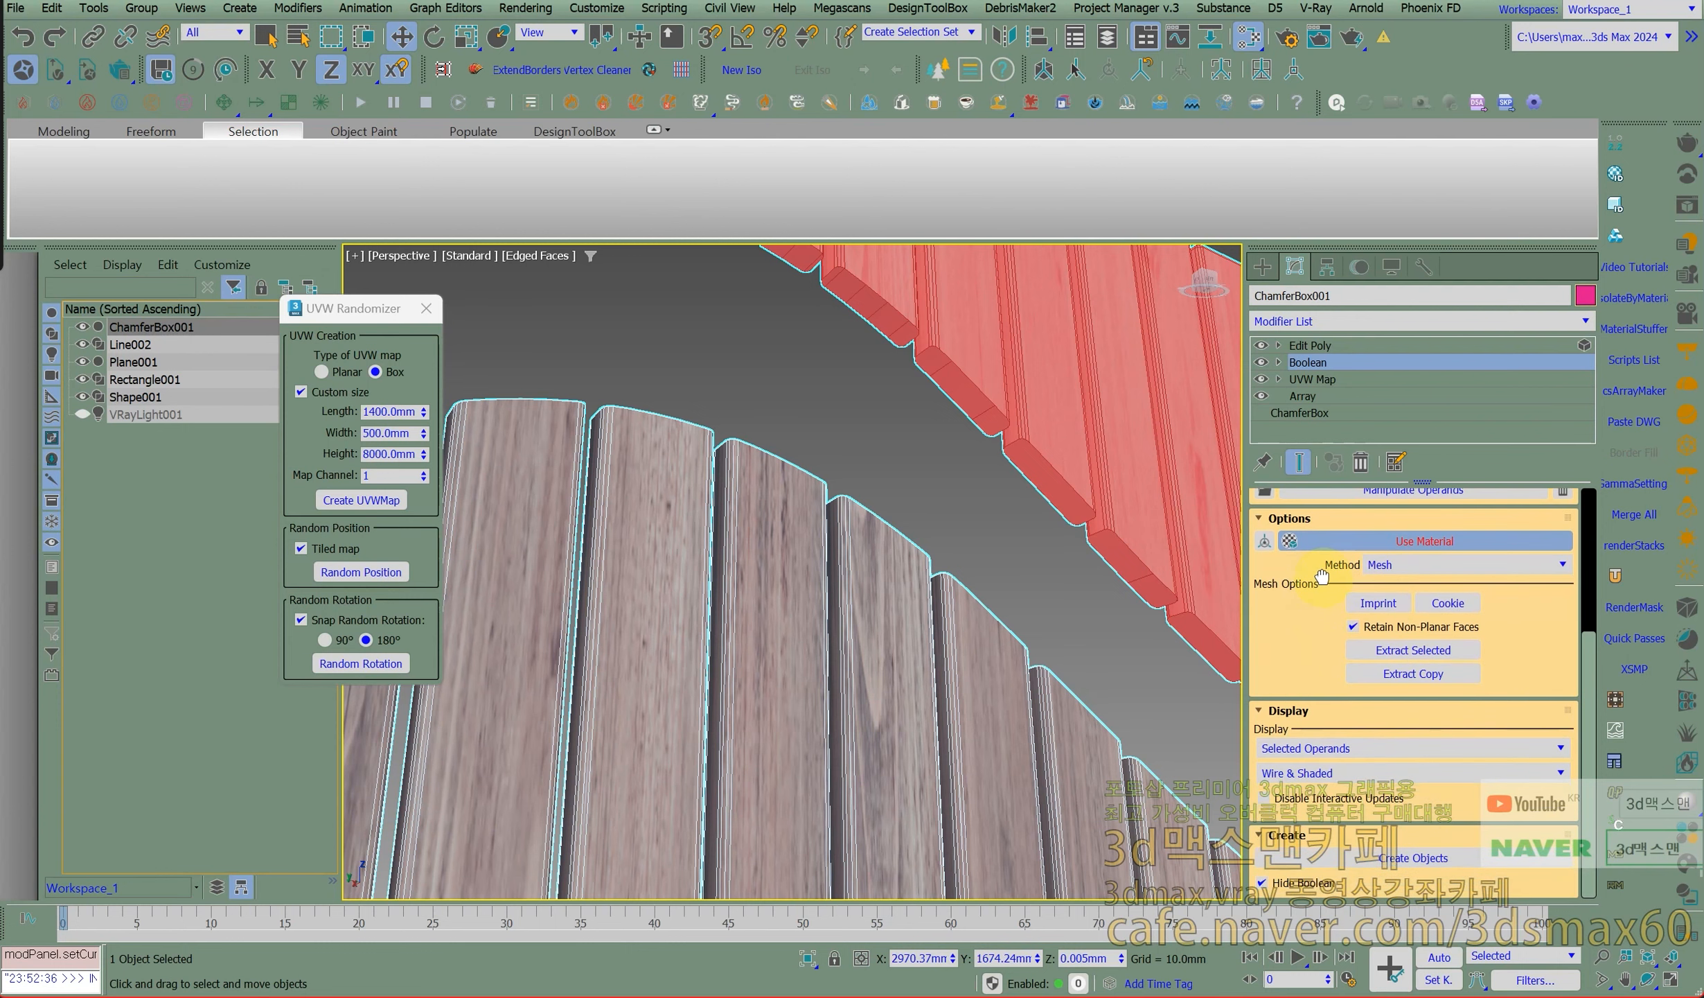
left_click(1339, 744)
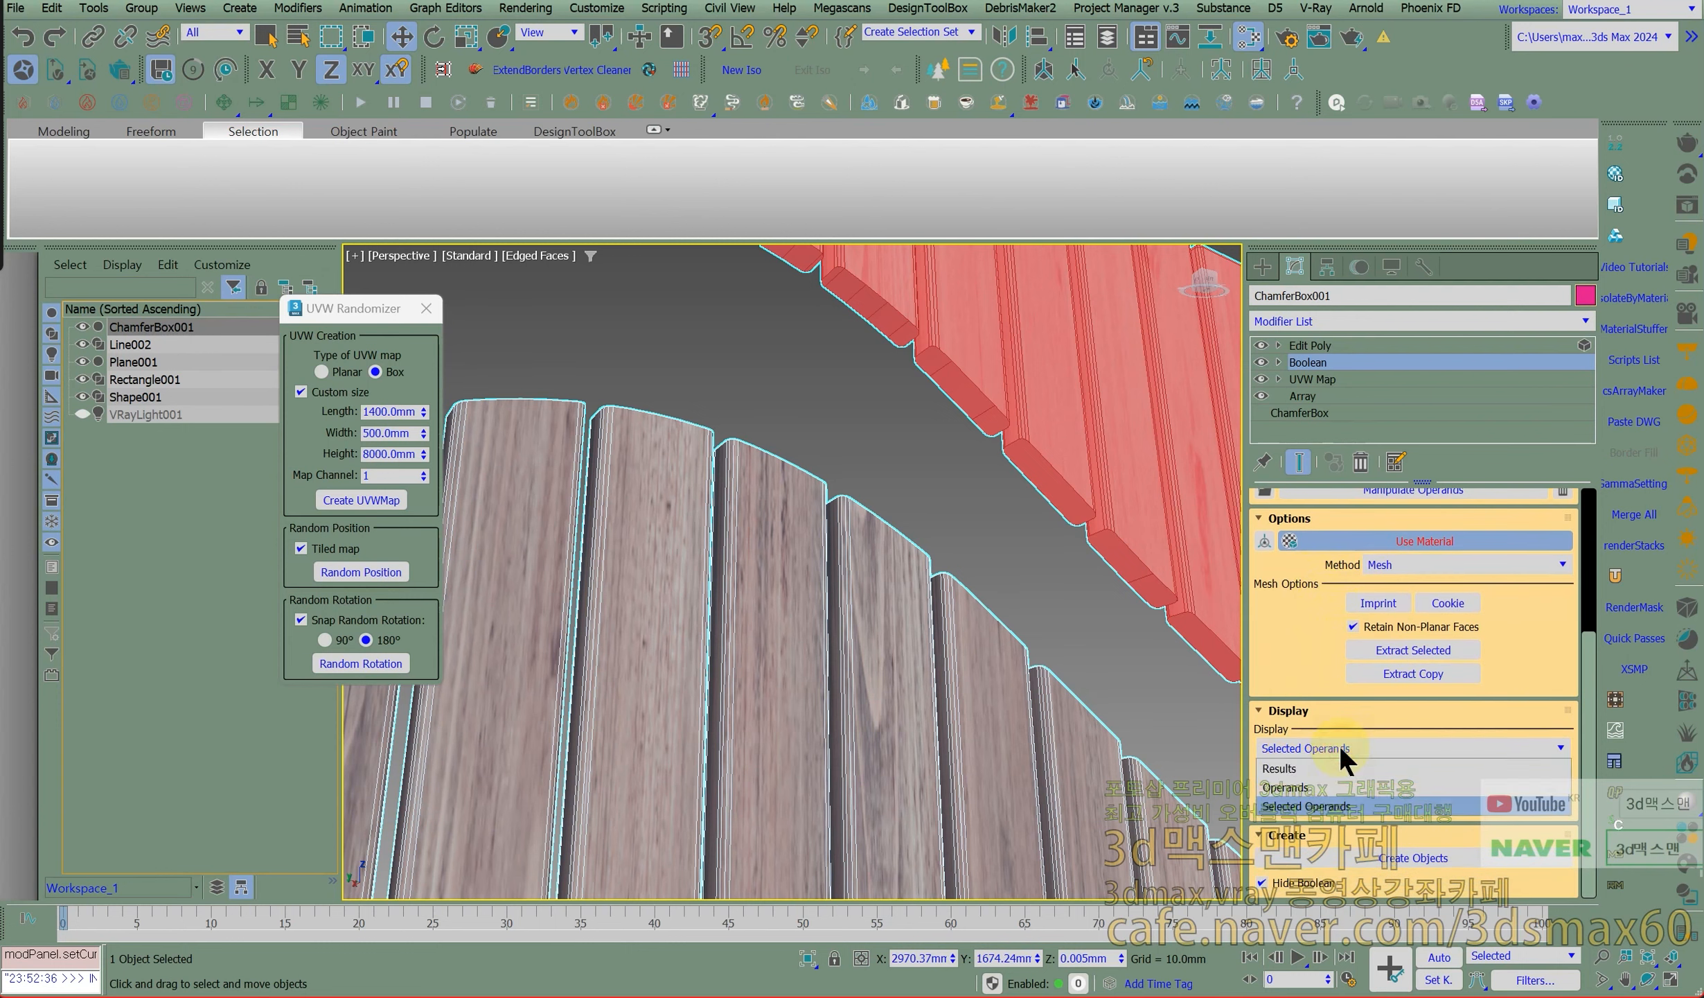
left_click(1336, 768)
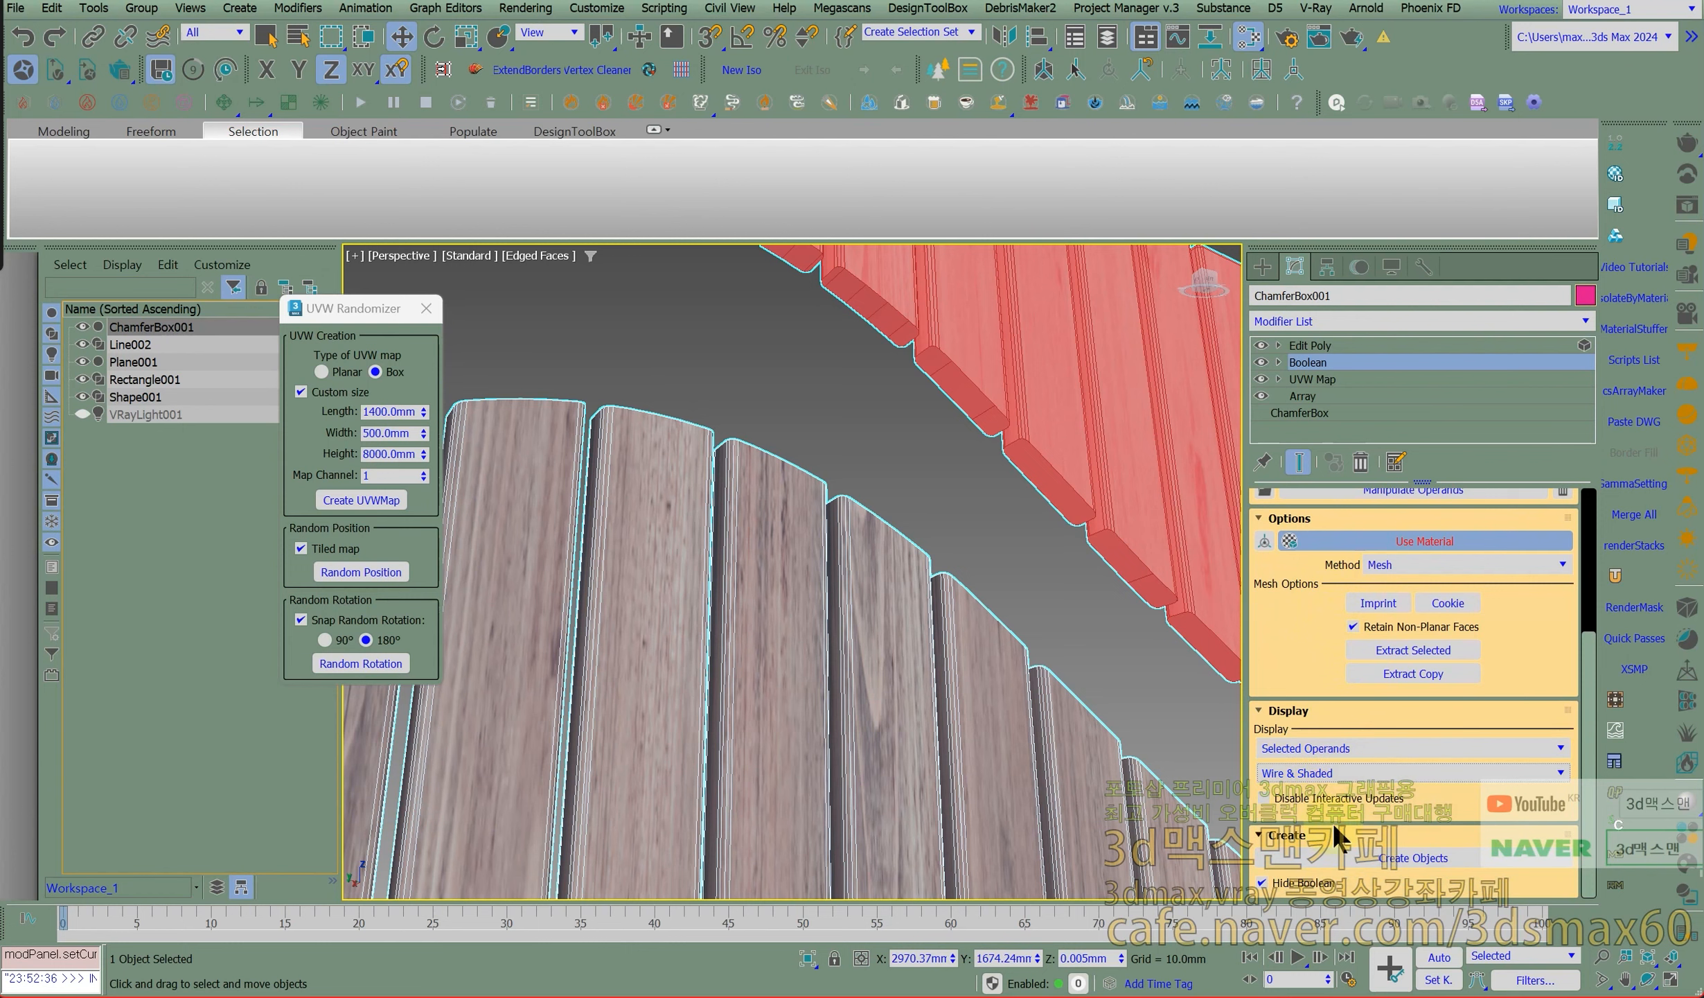
left_click_drag(1359, 779, 1359, 802)
scroll(1359, 804, "up", 5)
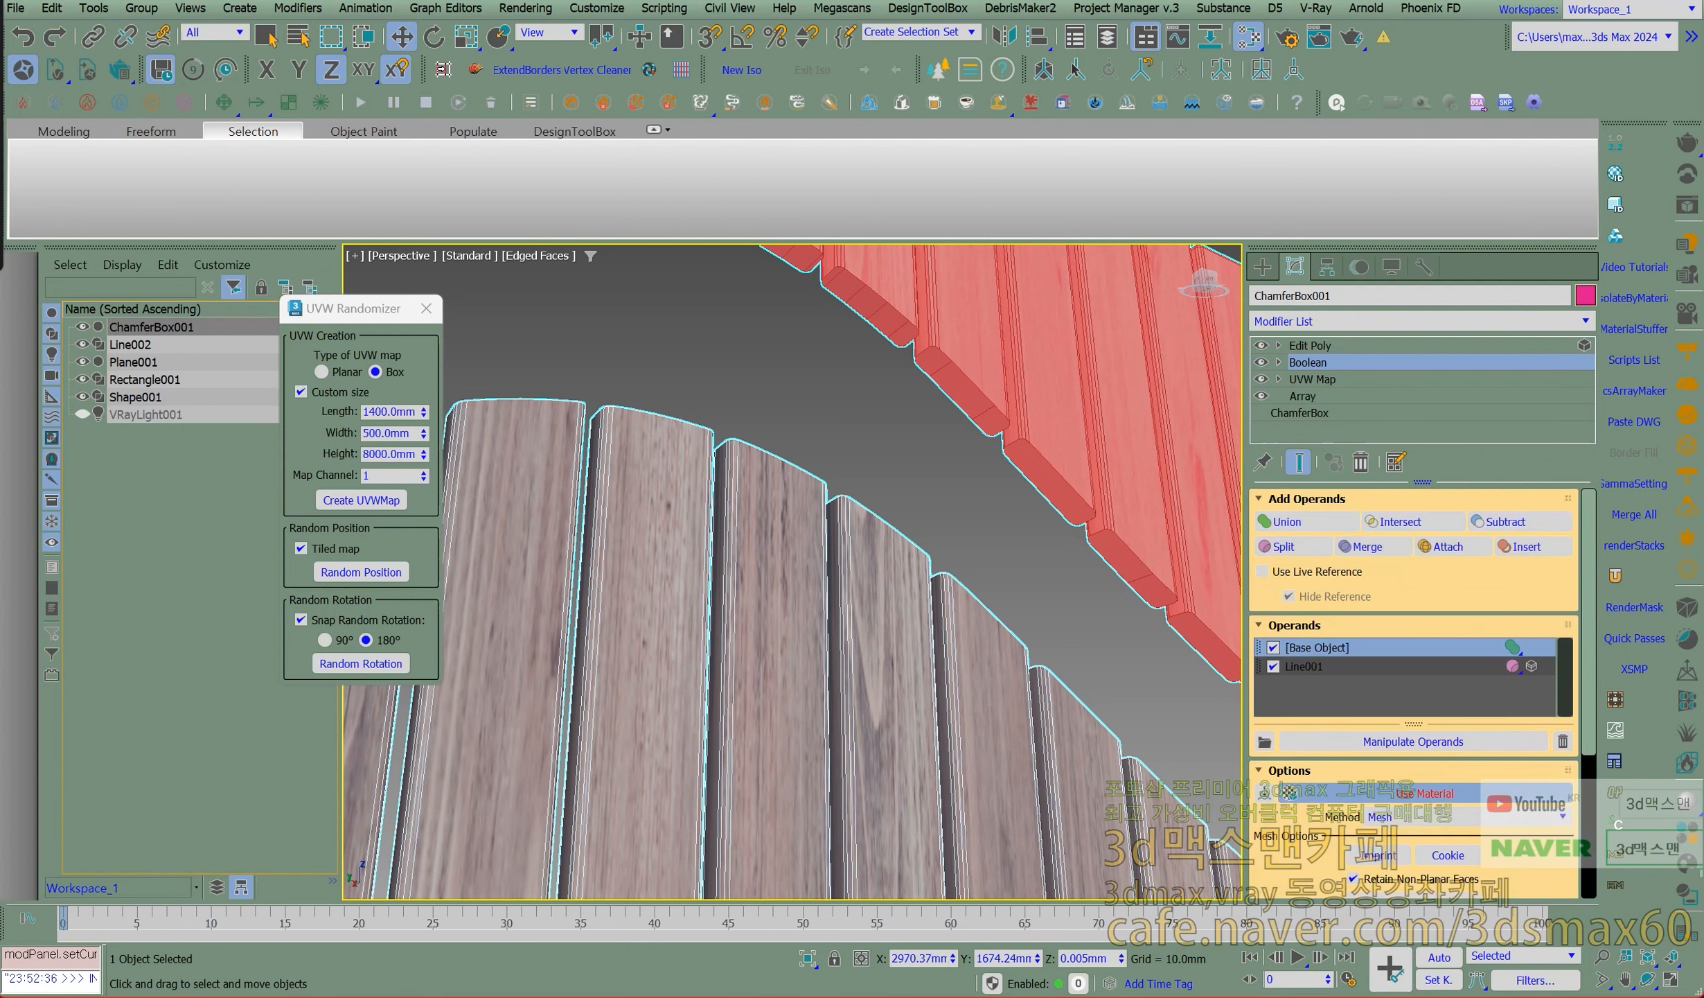
Add a Cap Holes modifier on top of the slat row's Edit Poly with its element selection active.
middle_click_drag(1066, 563, 1064, 569)
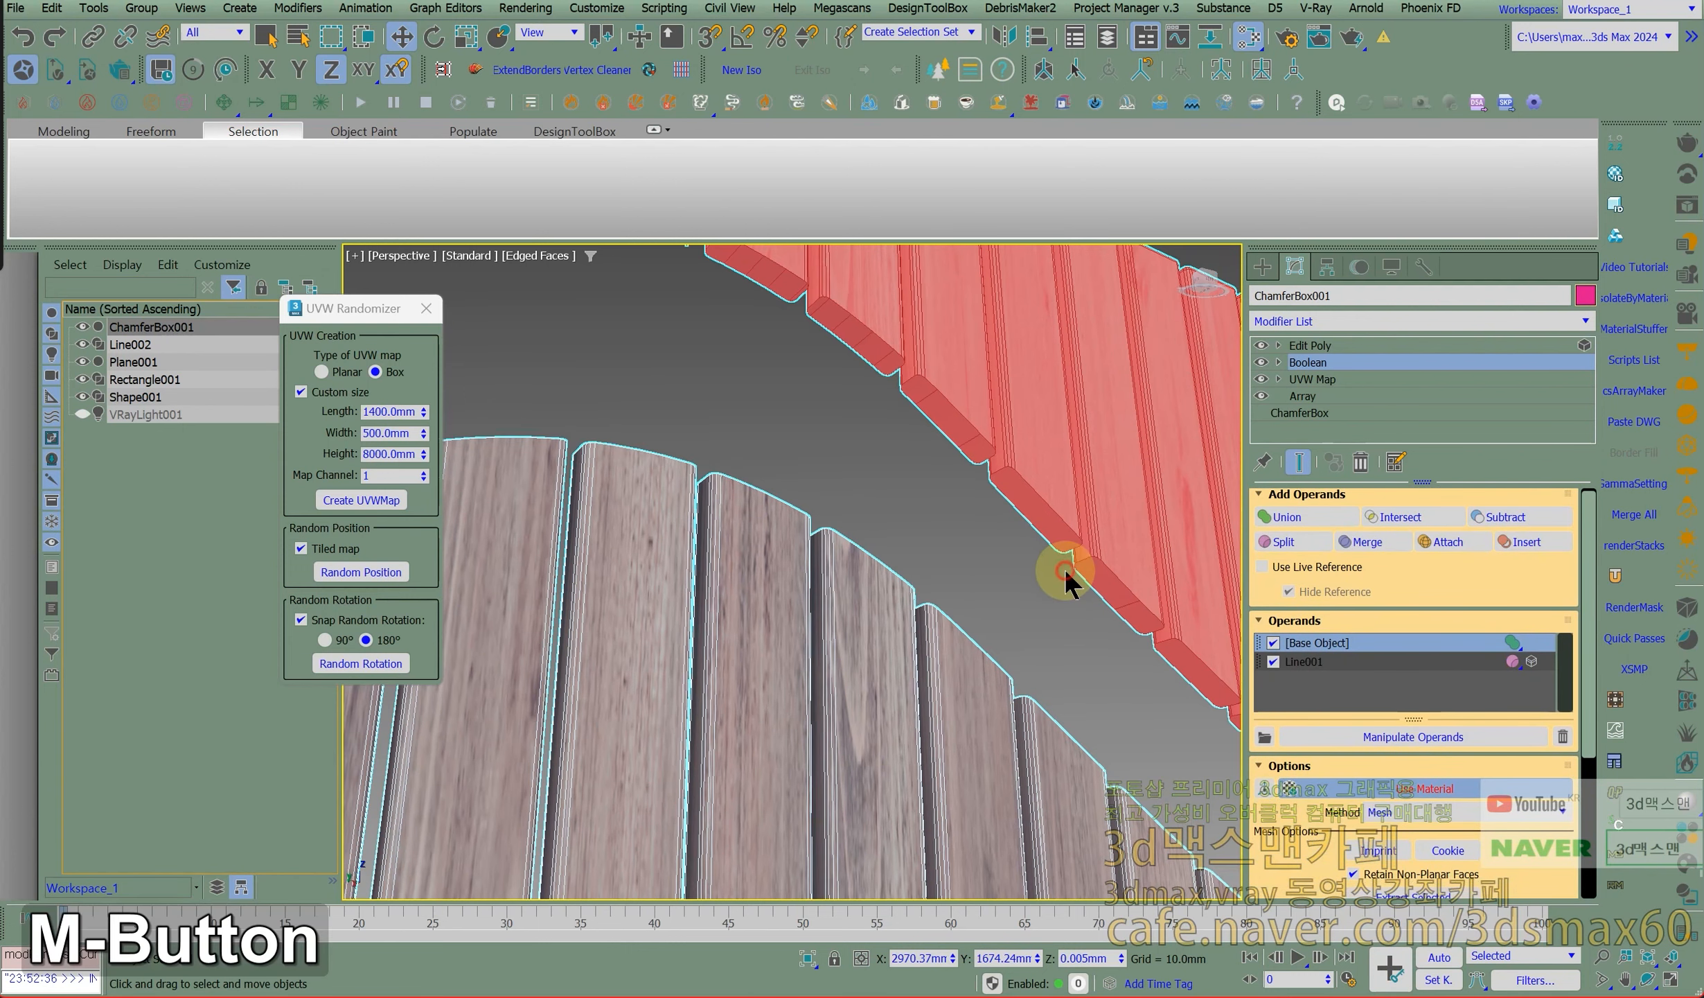
left_click(1064, 568)
left_click(1064, 528)
type("xc")
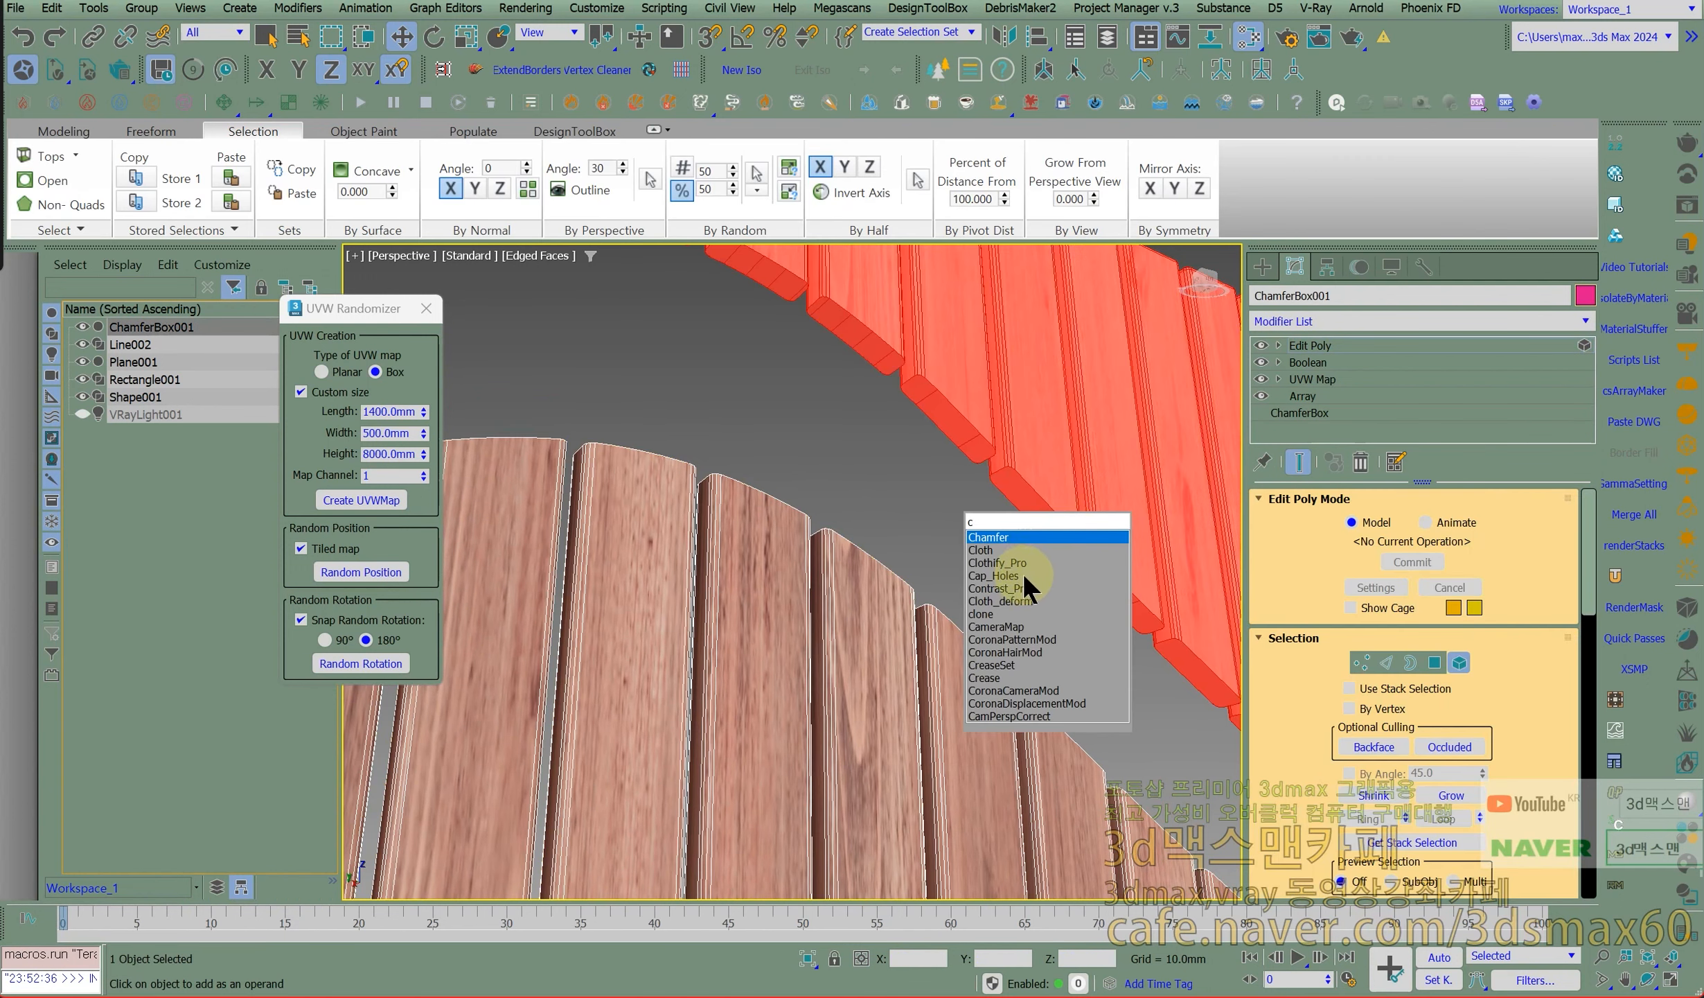
left_click(1023, 572)
left_click(849, 414)
left_click(932, 399)
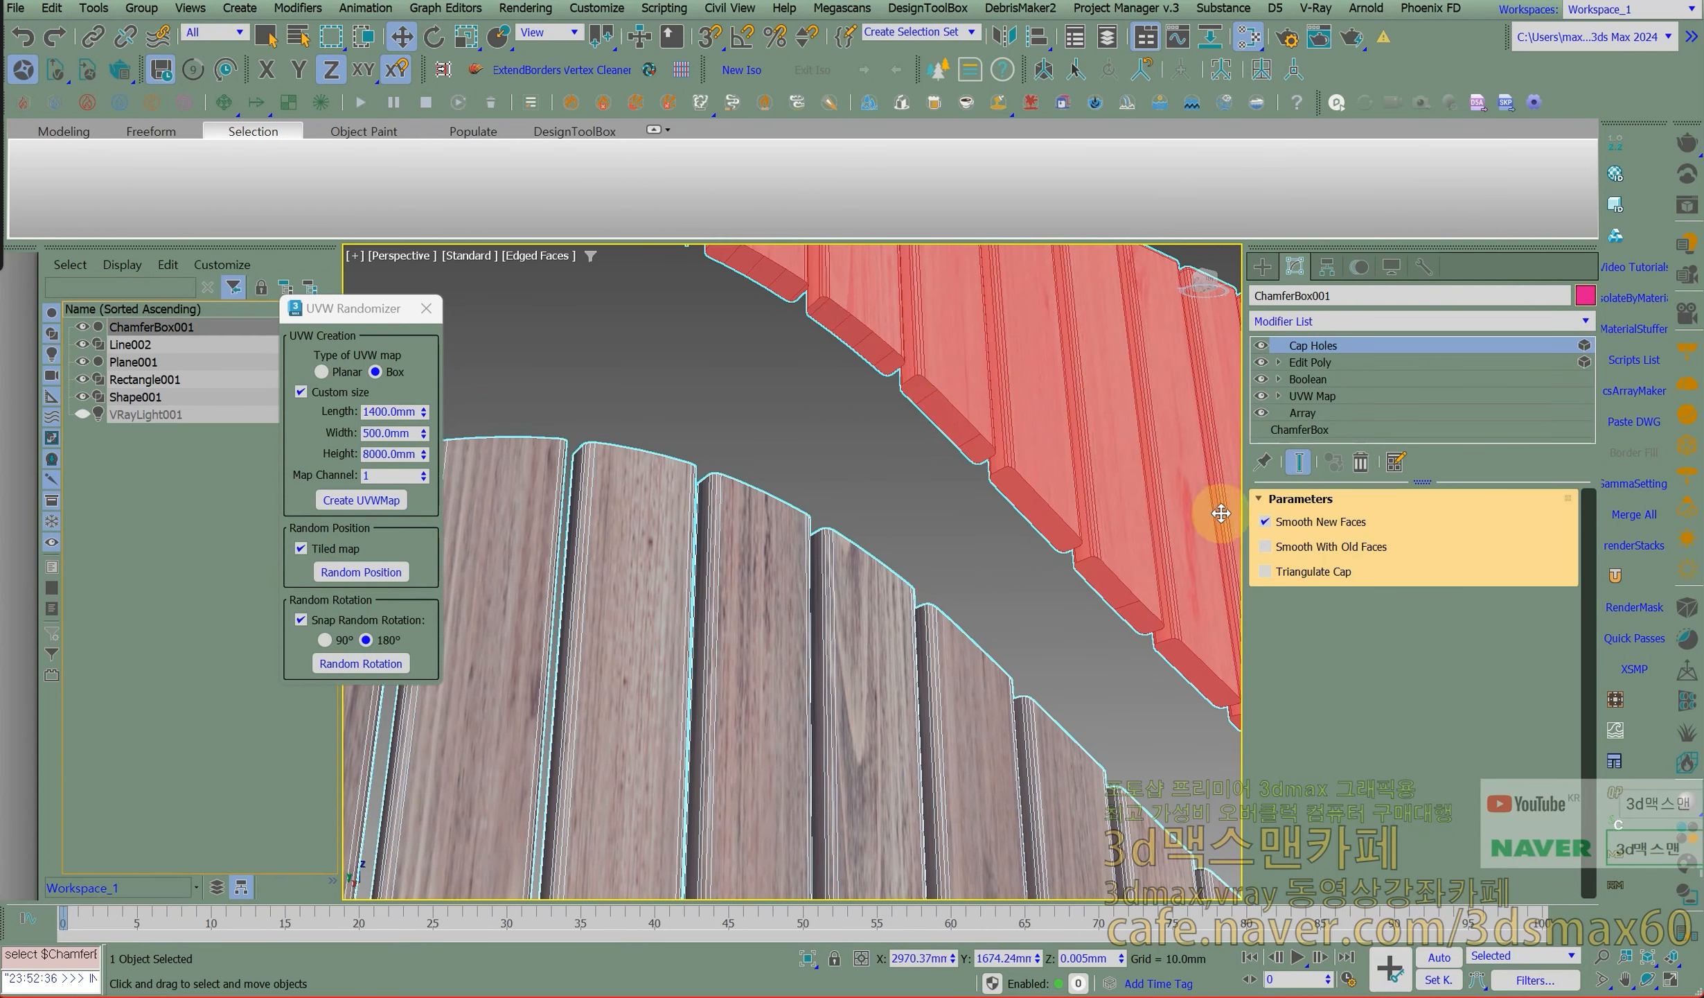
Examine the cut ends of the slats closely at the Edit Poly's Element and Edge levels.
left_click(1279, 363)
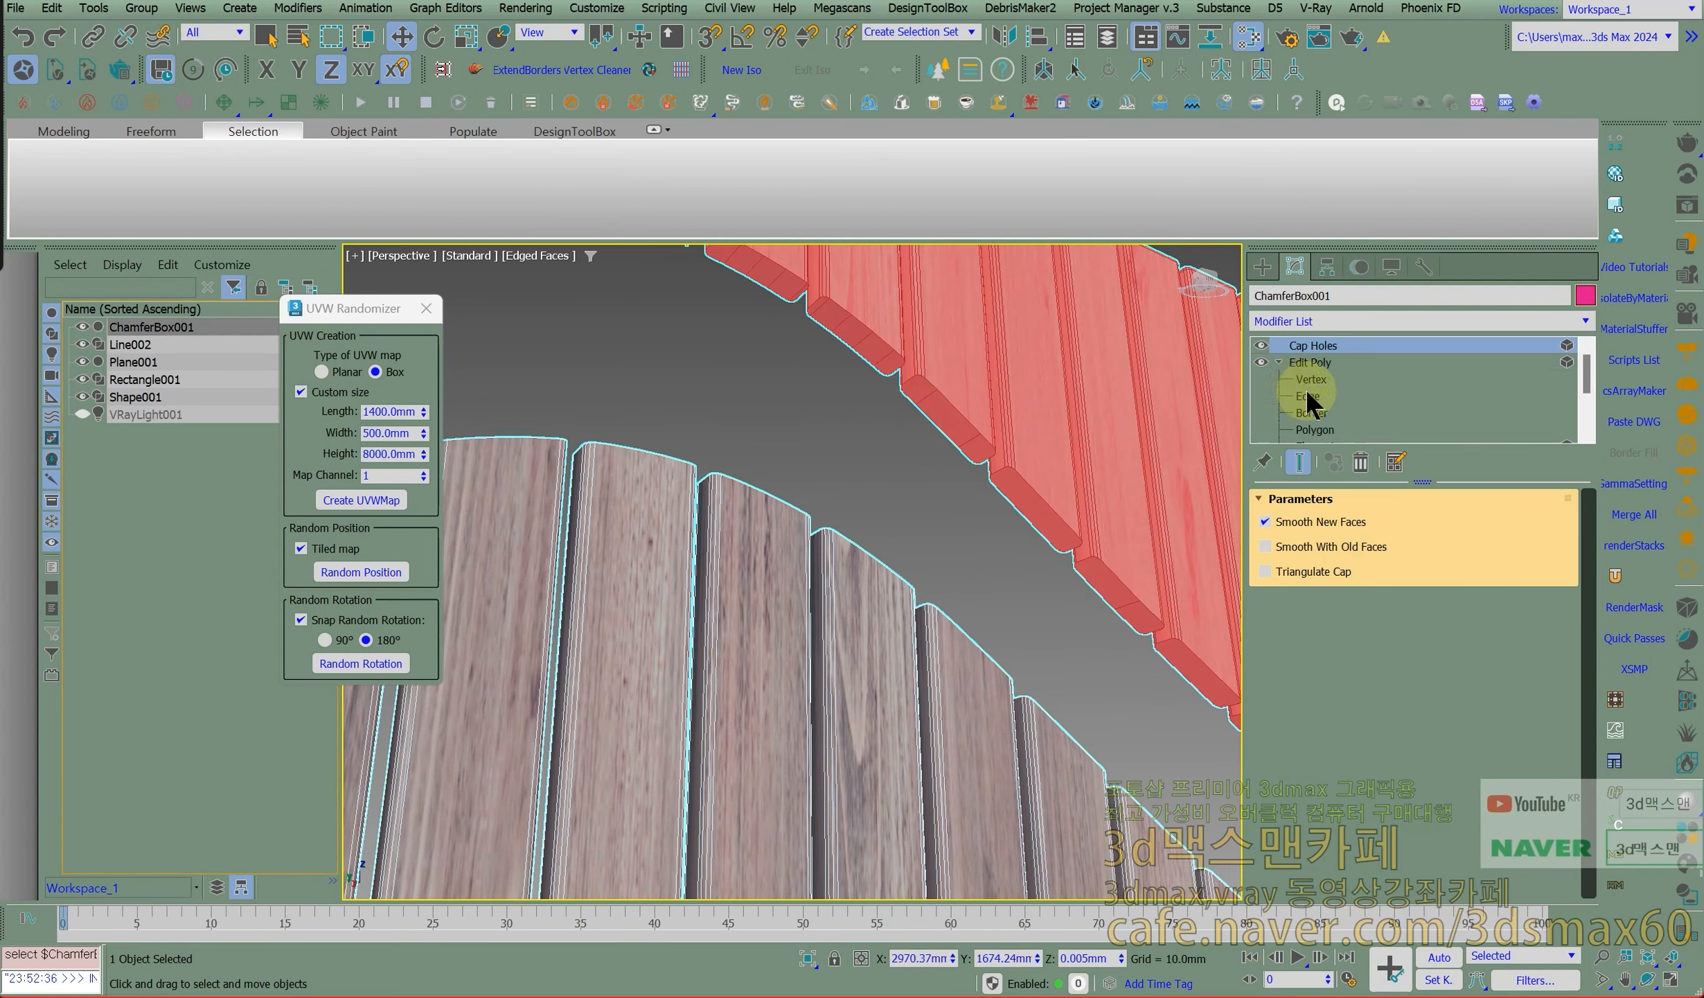
scroll(1328, 399, "down", 1)
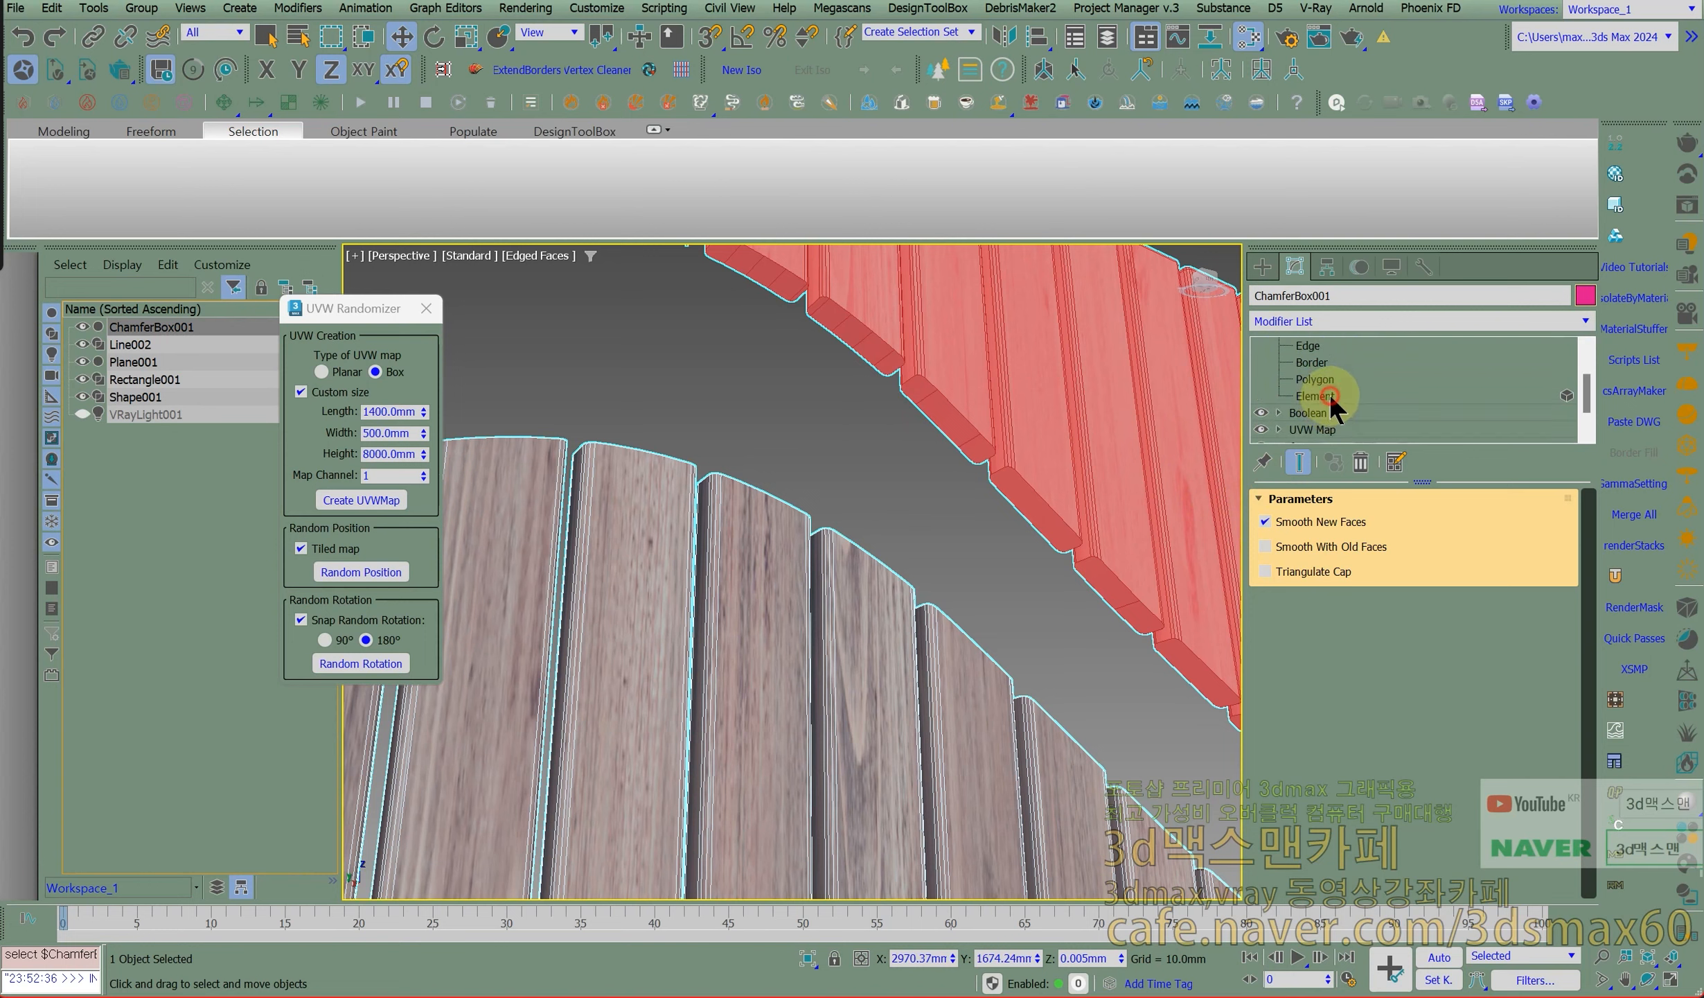
left_click(1329, 400)
scroll(1338, 394, "up", 1)
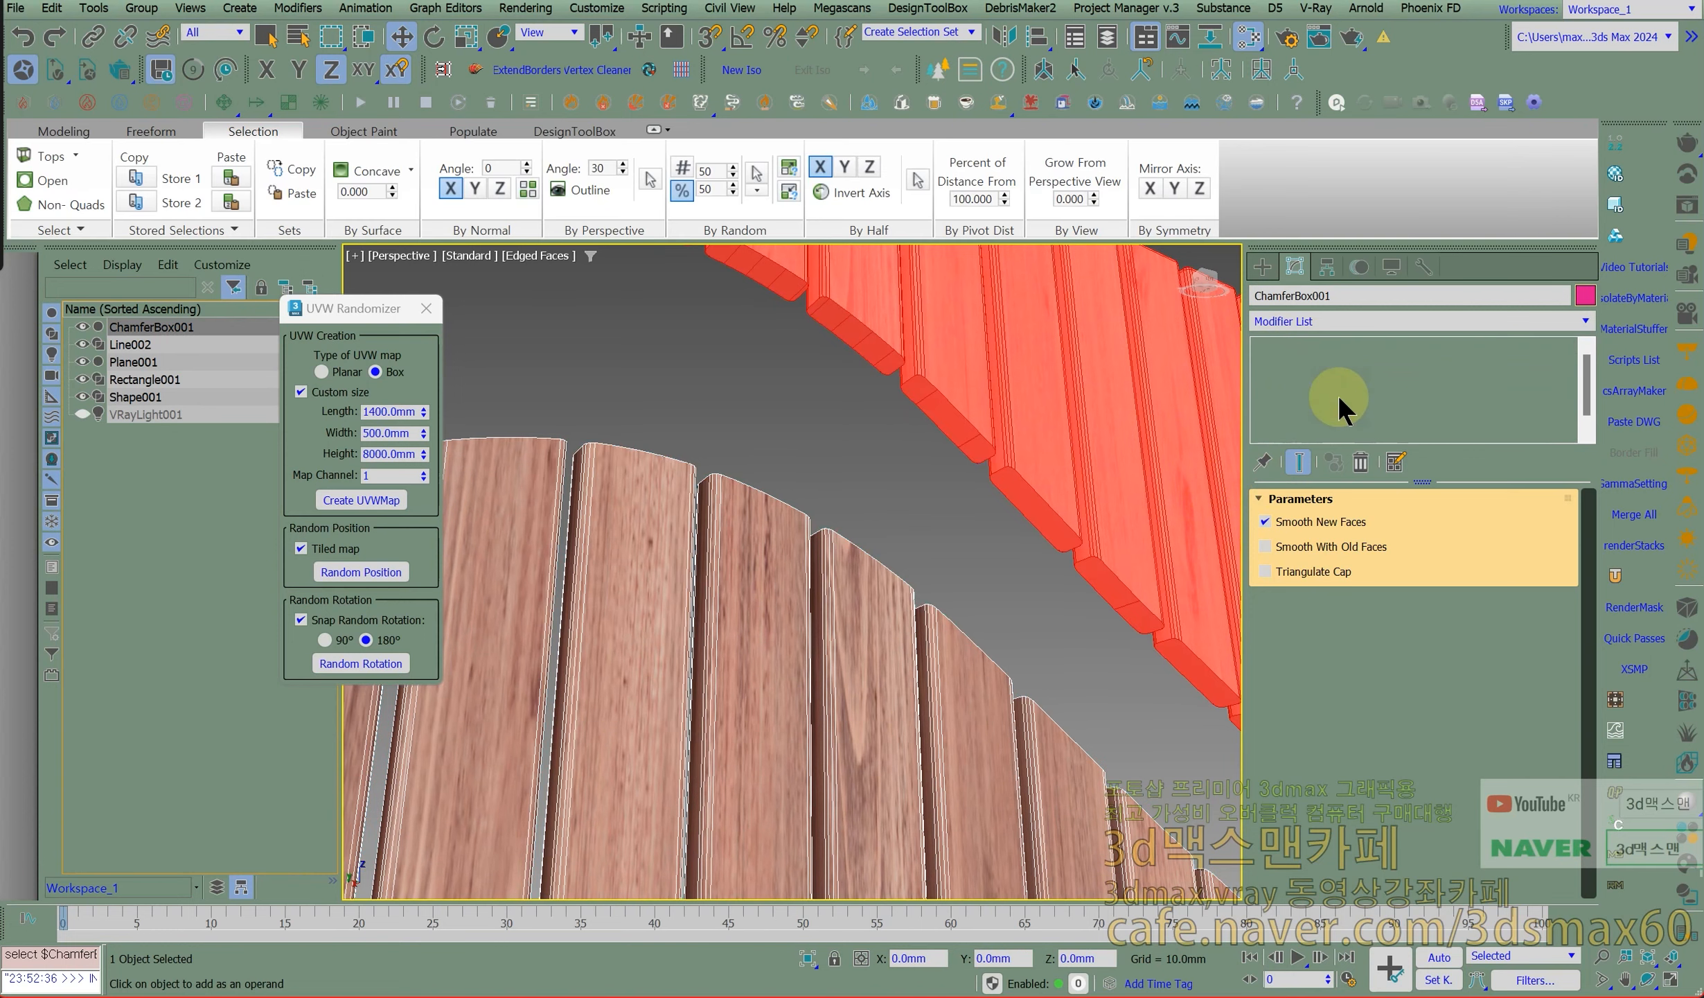
left_click(1335, 394)
left_click(1125, 594)
left_click(1072, 609)
left_click(987, 575)
scroll(945, 416, "up", 3)
scroll(953, 408, "down", 2)
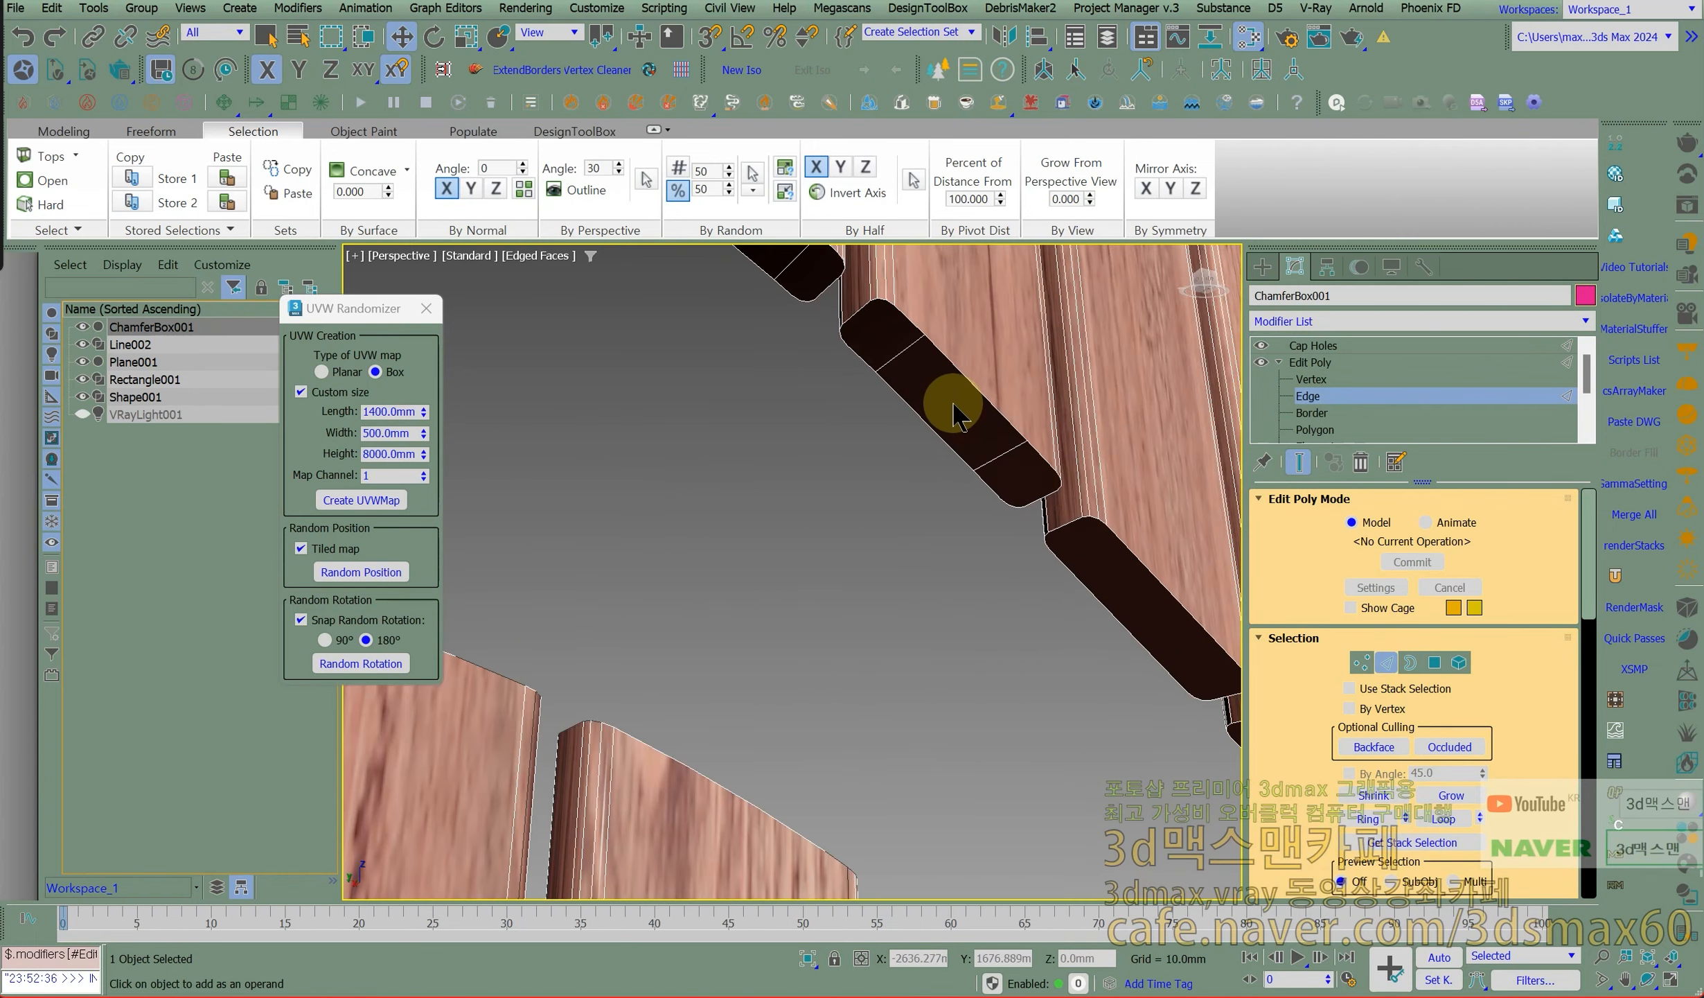
Turn off Cap Holes to check the slats' cut ends, and delete the Cap Holes modifier from the stack.
left_click(1279, 357)
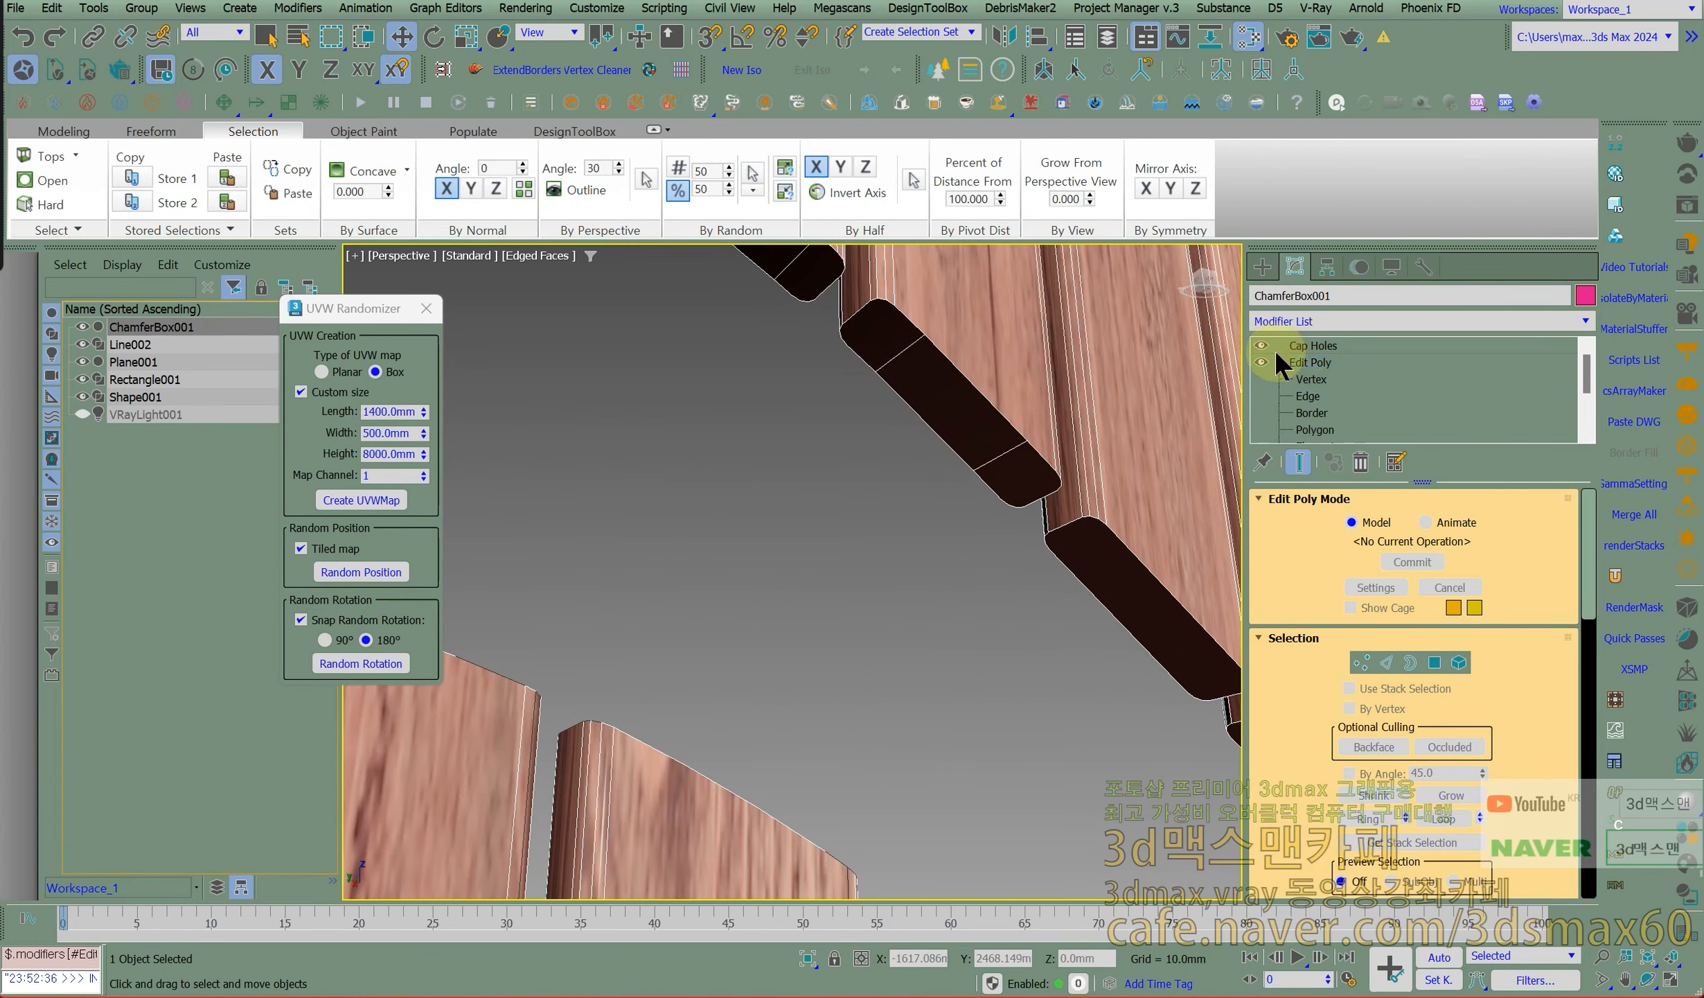
left_click(1260, 344)
scroll(899, 544, "down", 5)
middle_click_drag(839, 585, 816, 731, "alt")
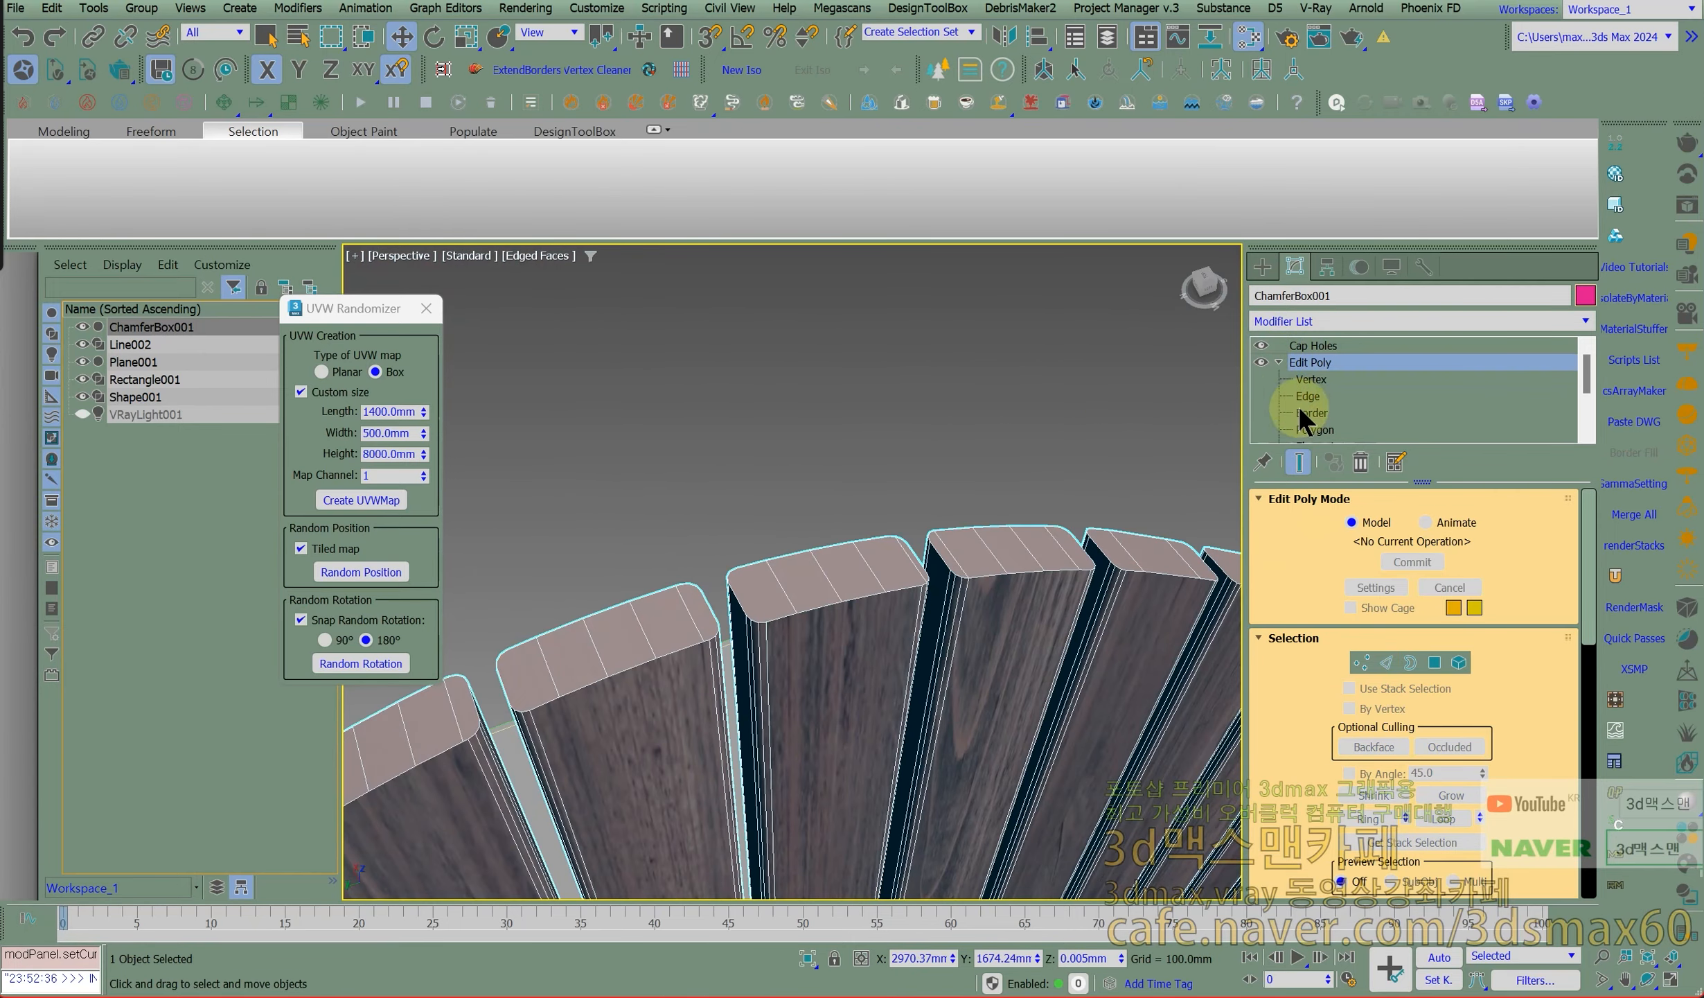
left_click(1309, 344)
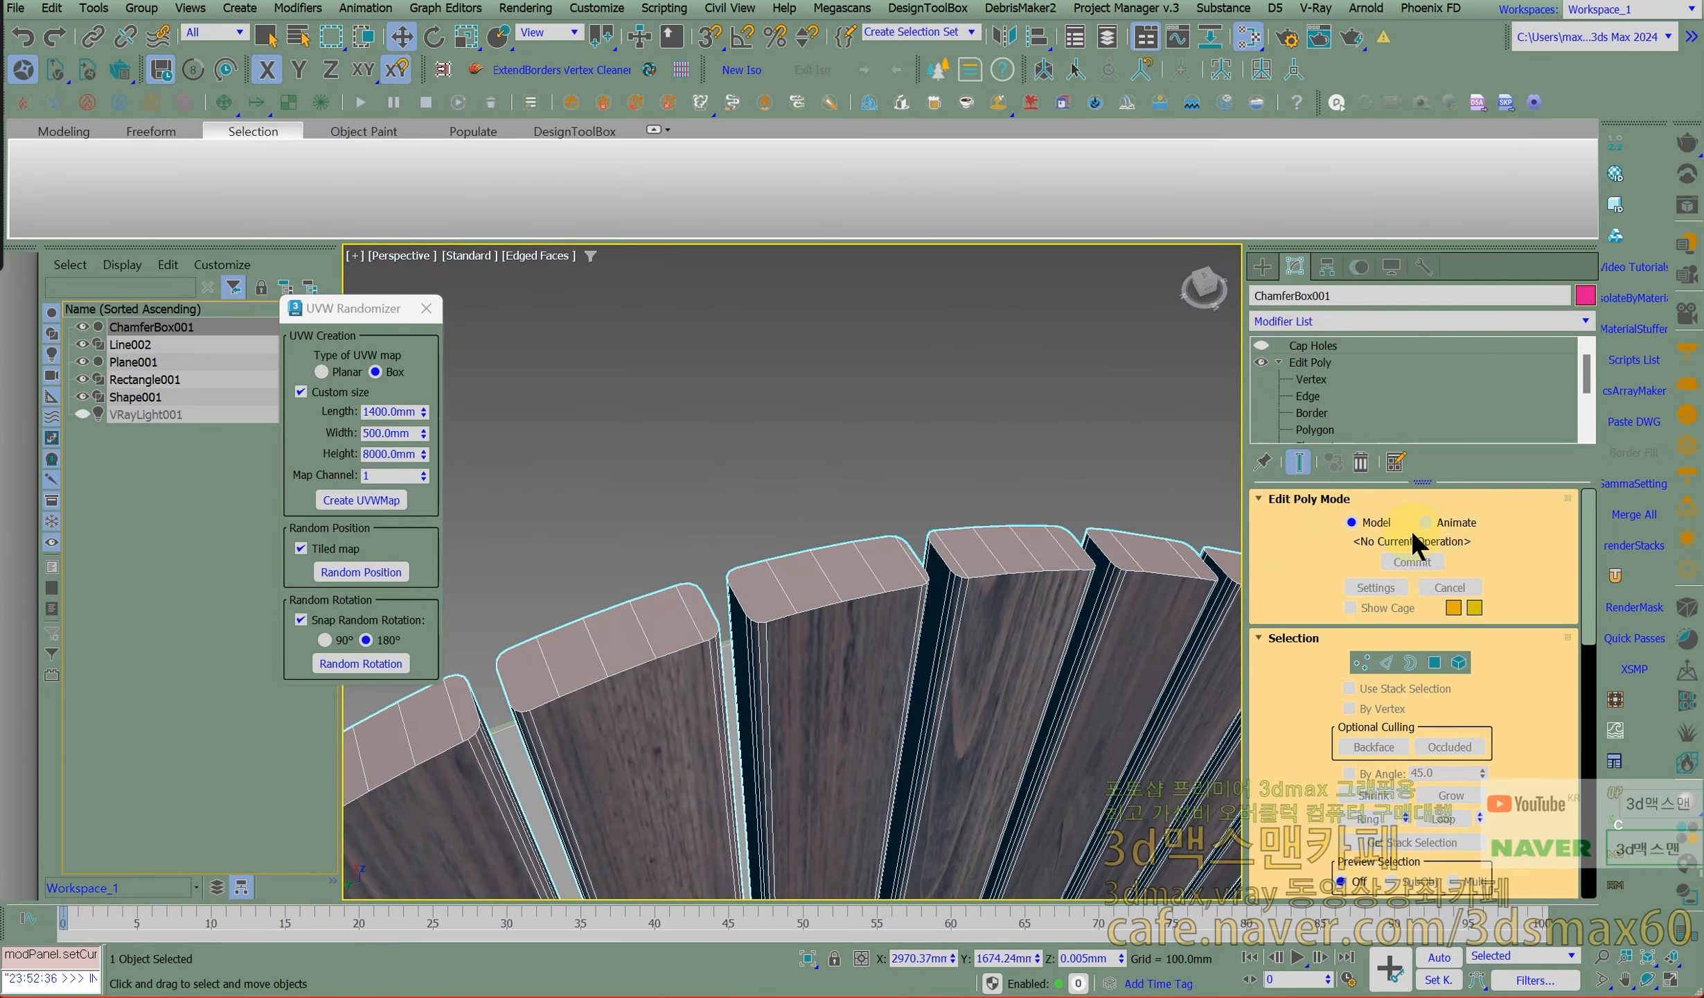
left_click(1362, 462)
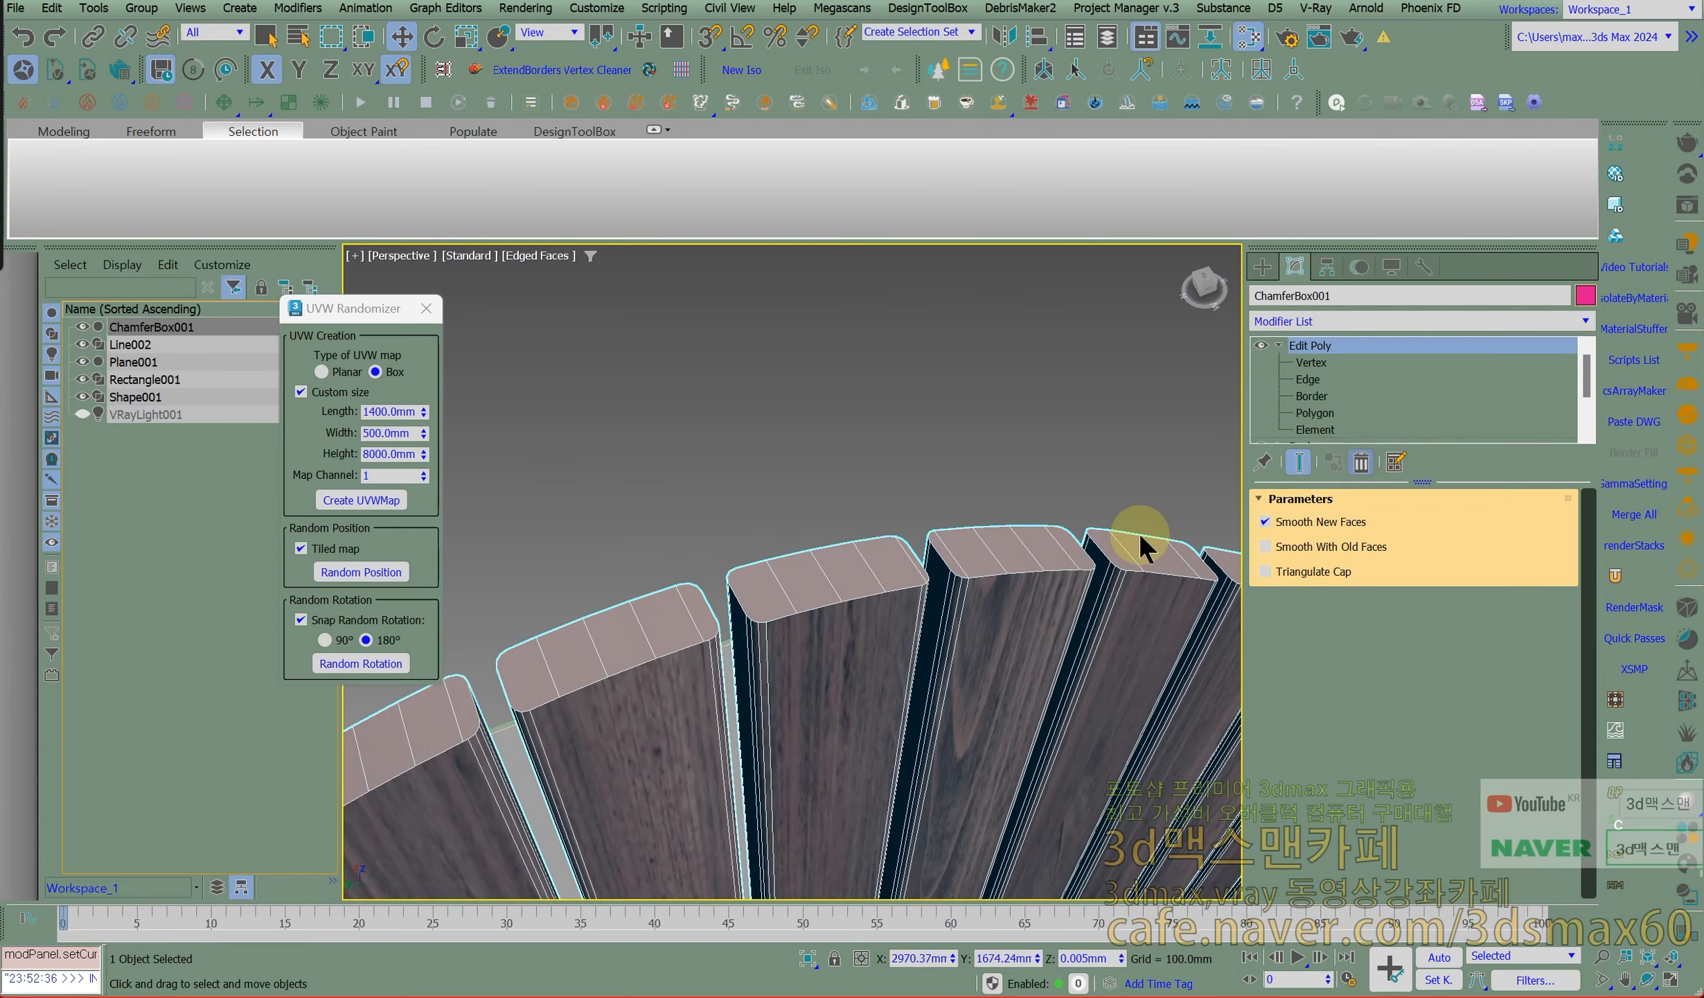
Examine the whole separated slat row from the front in the viewport and in the Chaos Vantage live render.
scroll(1143, 545, "down", 4)
middle_click_drag(1145, 546, 1107, 557)
scroll(1101, 560, "down", 5)
middle_click_drag(1001, 597, 970, 589, "alt")
scroll(970, 590, "down", 3)
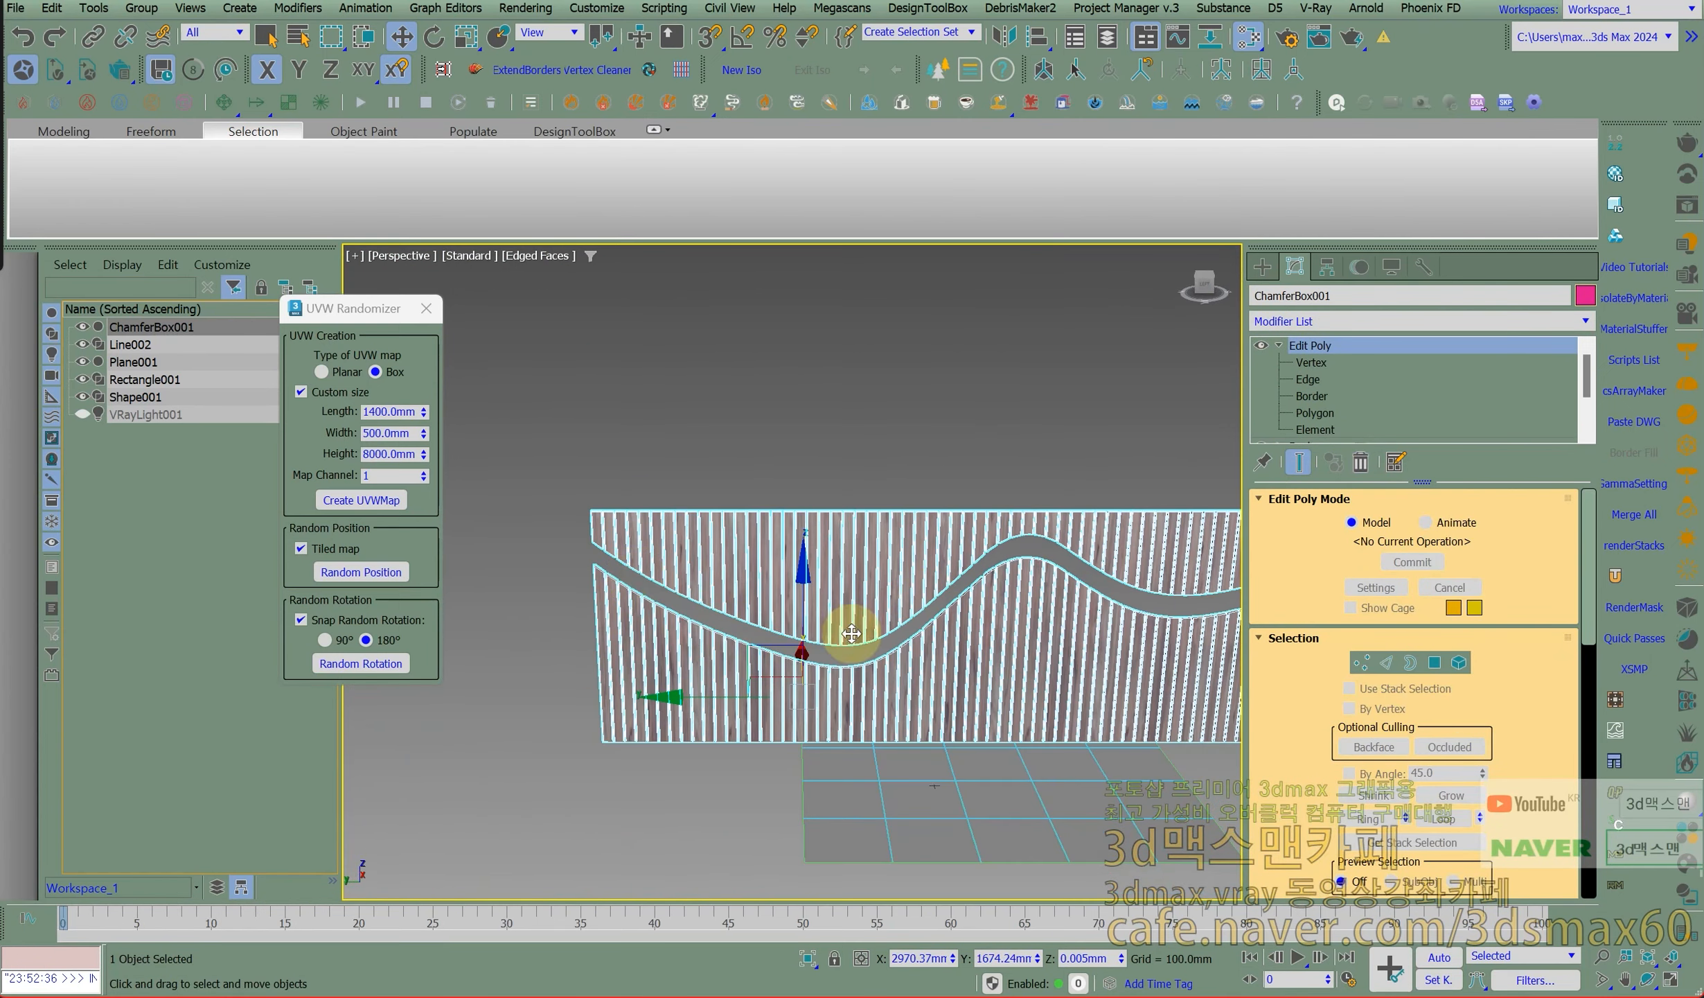
middle_click_drag(1143, 614, 1019, 525, "alt")
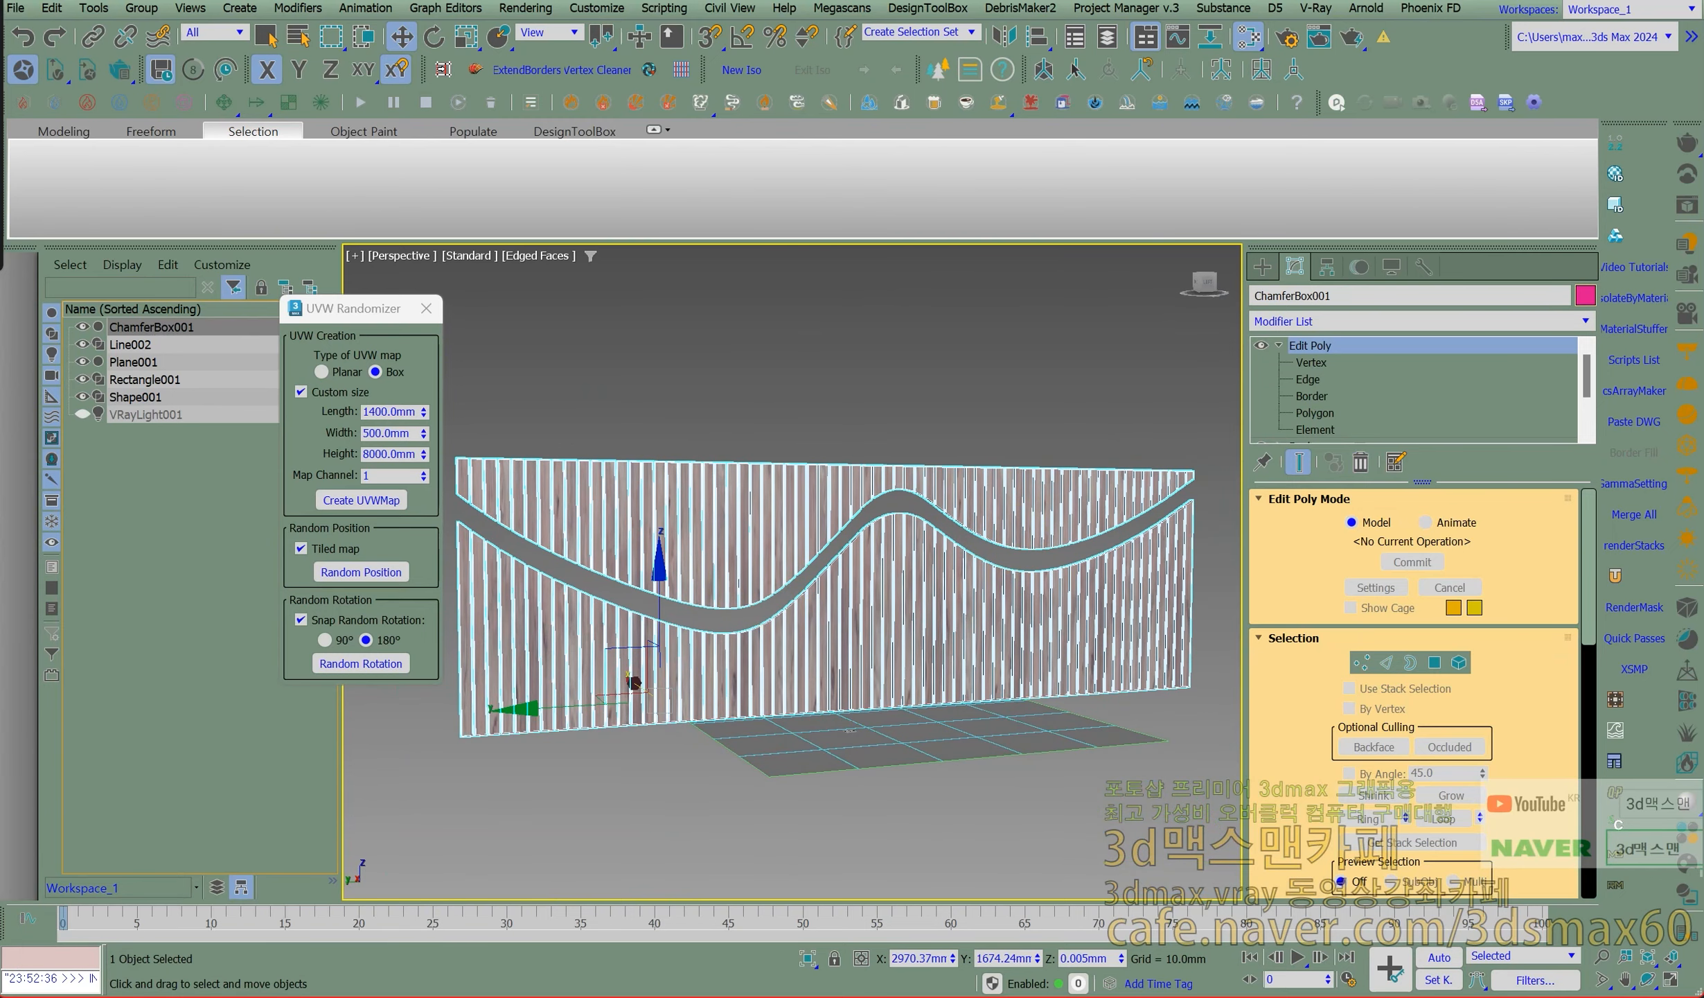
middle_click_drag(780, 533, 765, 616, "alt")
scroll(767, 613, "up", 3)
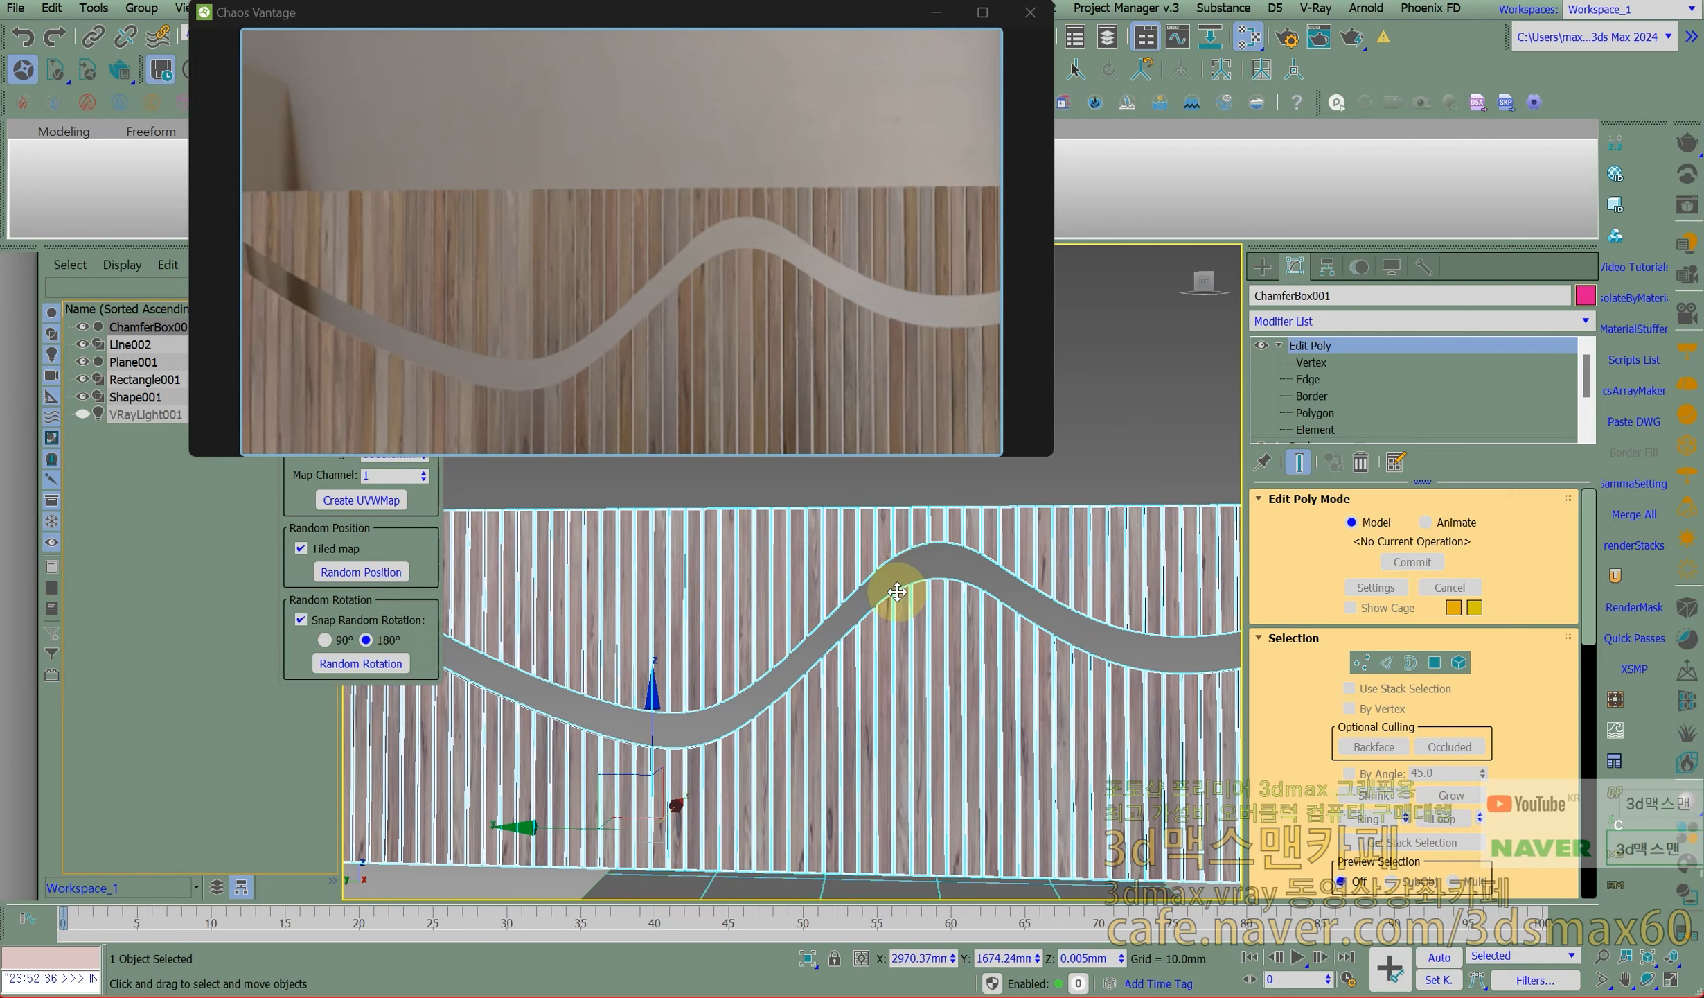
scroll(901, 589, "down", 2)
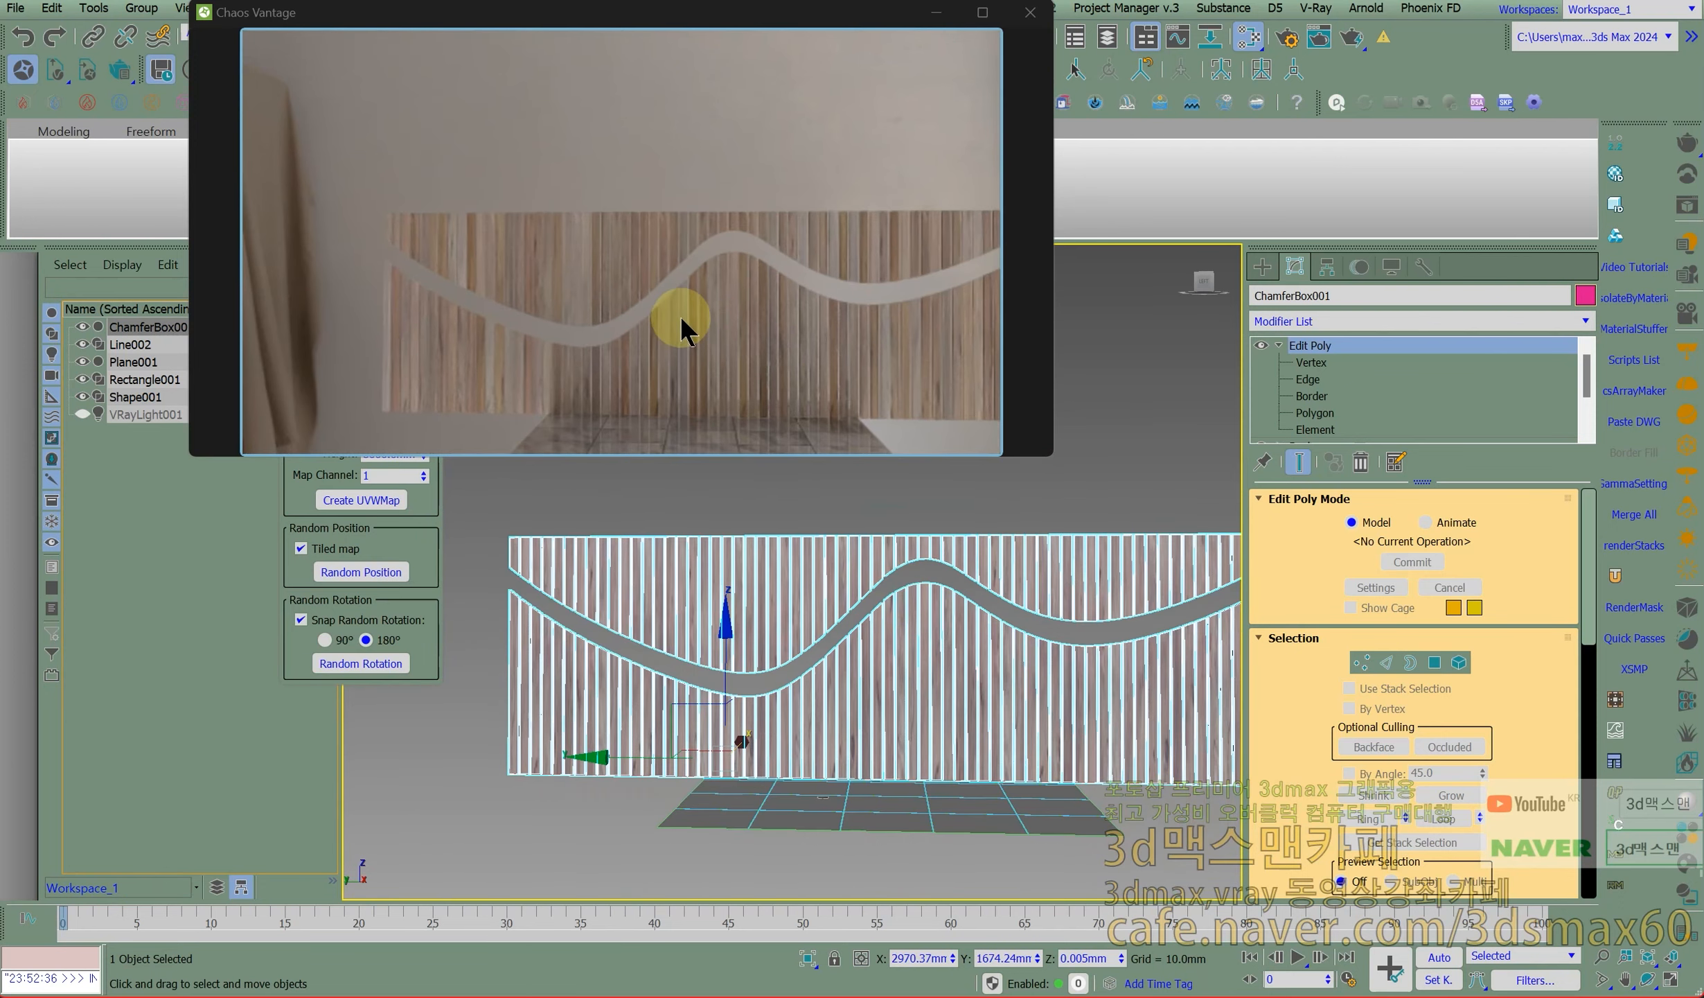
left_click_drag(654, 25, 333, 25)
left_click(983, 464)
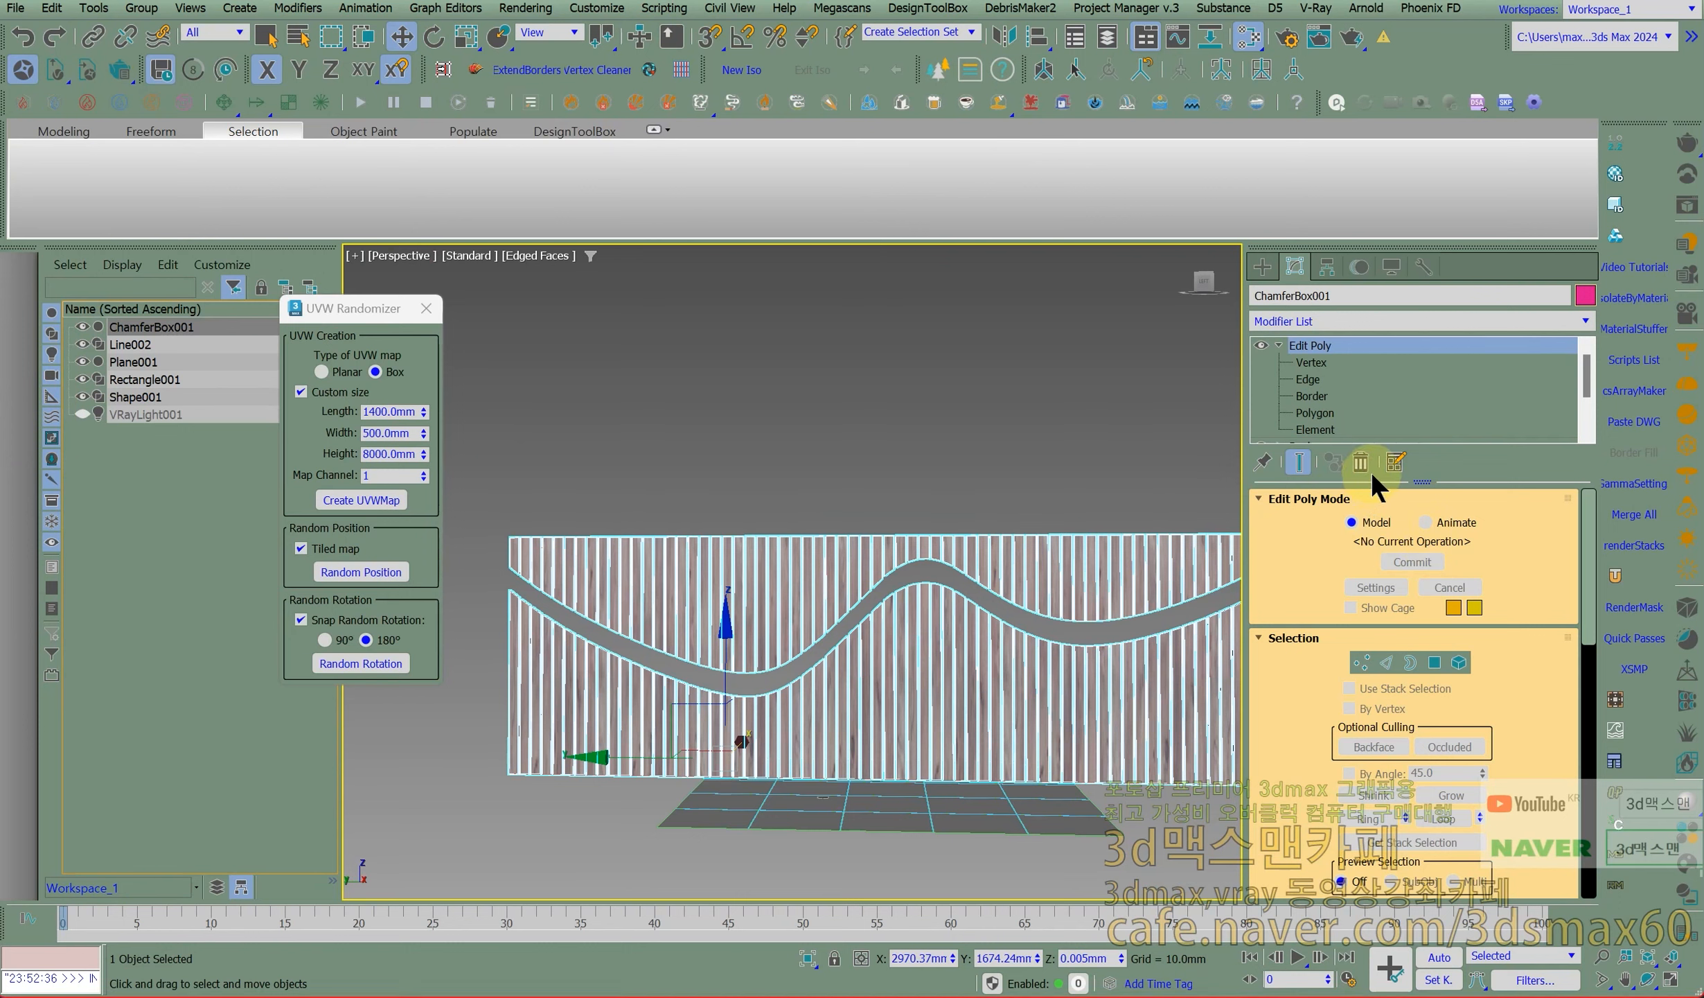
Delete the Edit Poly modifier from the slat row and undo the removal of the Boolean.
middle_click_drag(1053, 498, 1202, 442, "alt")
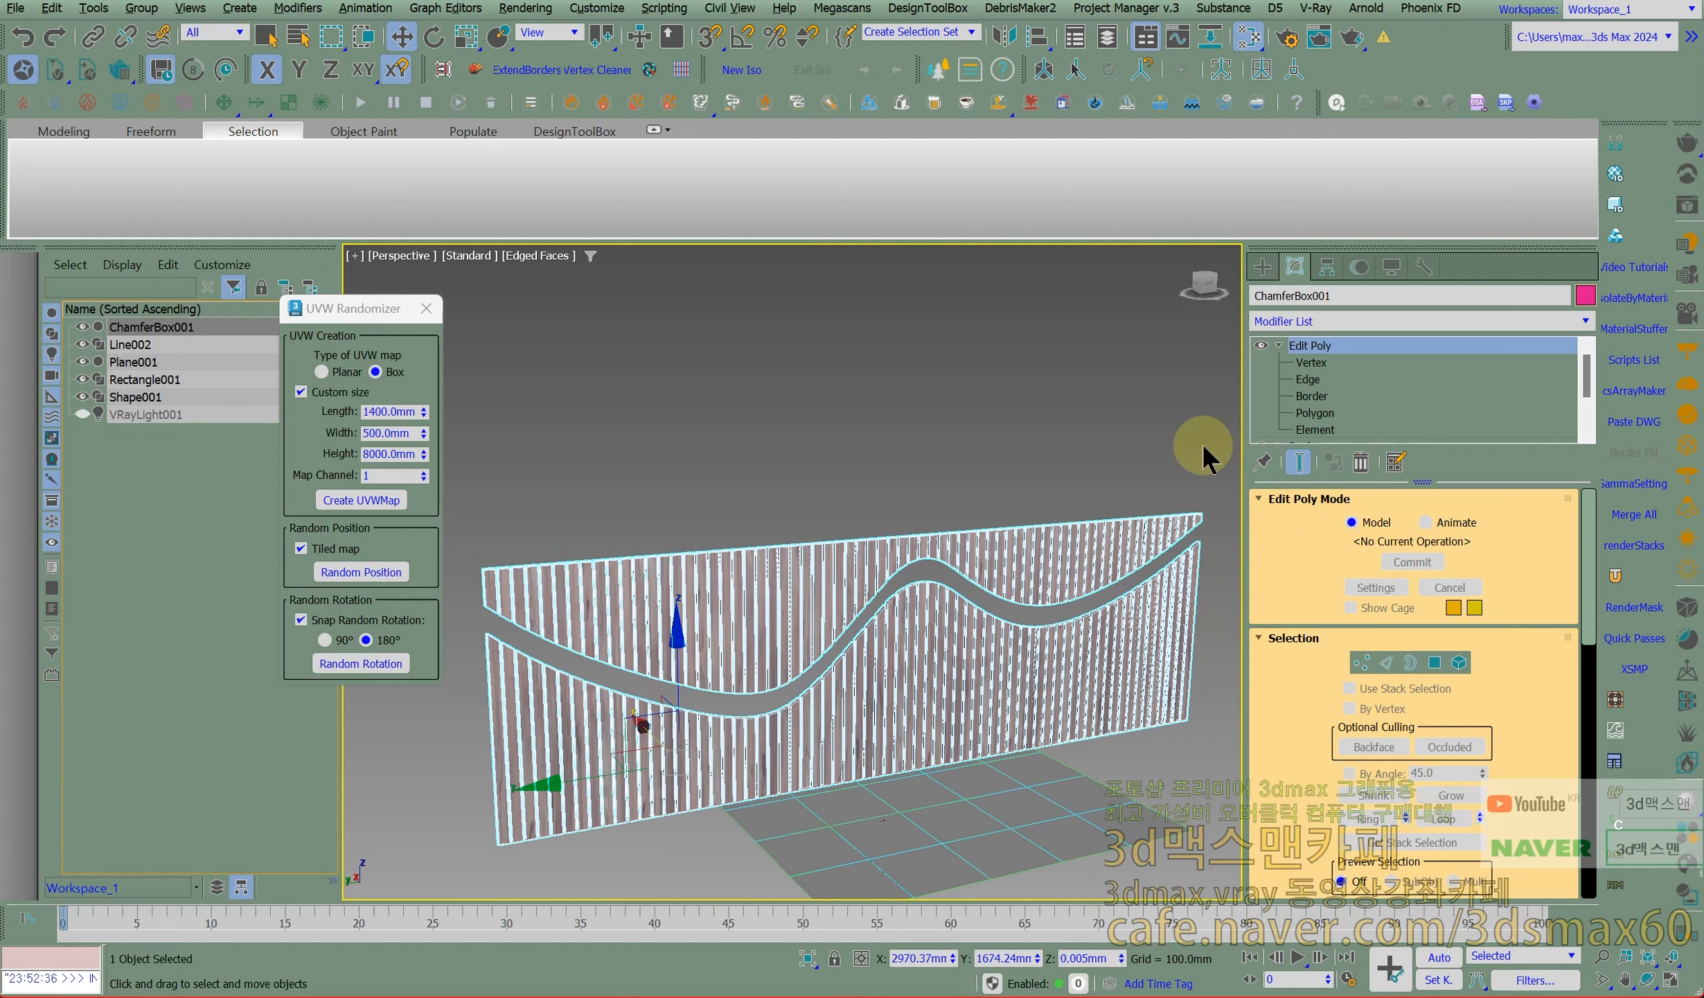
left_click(1361, 460)
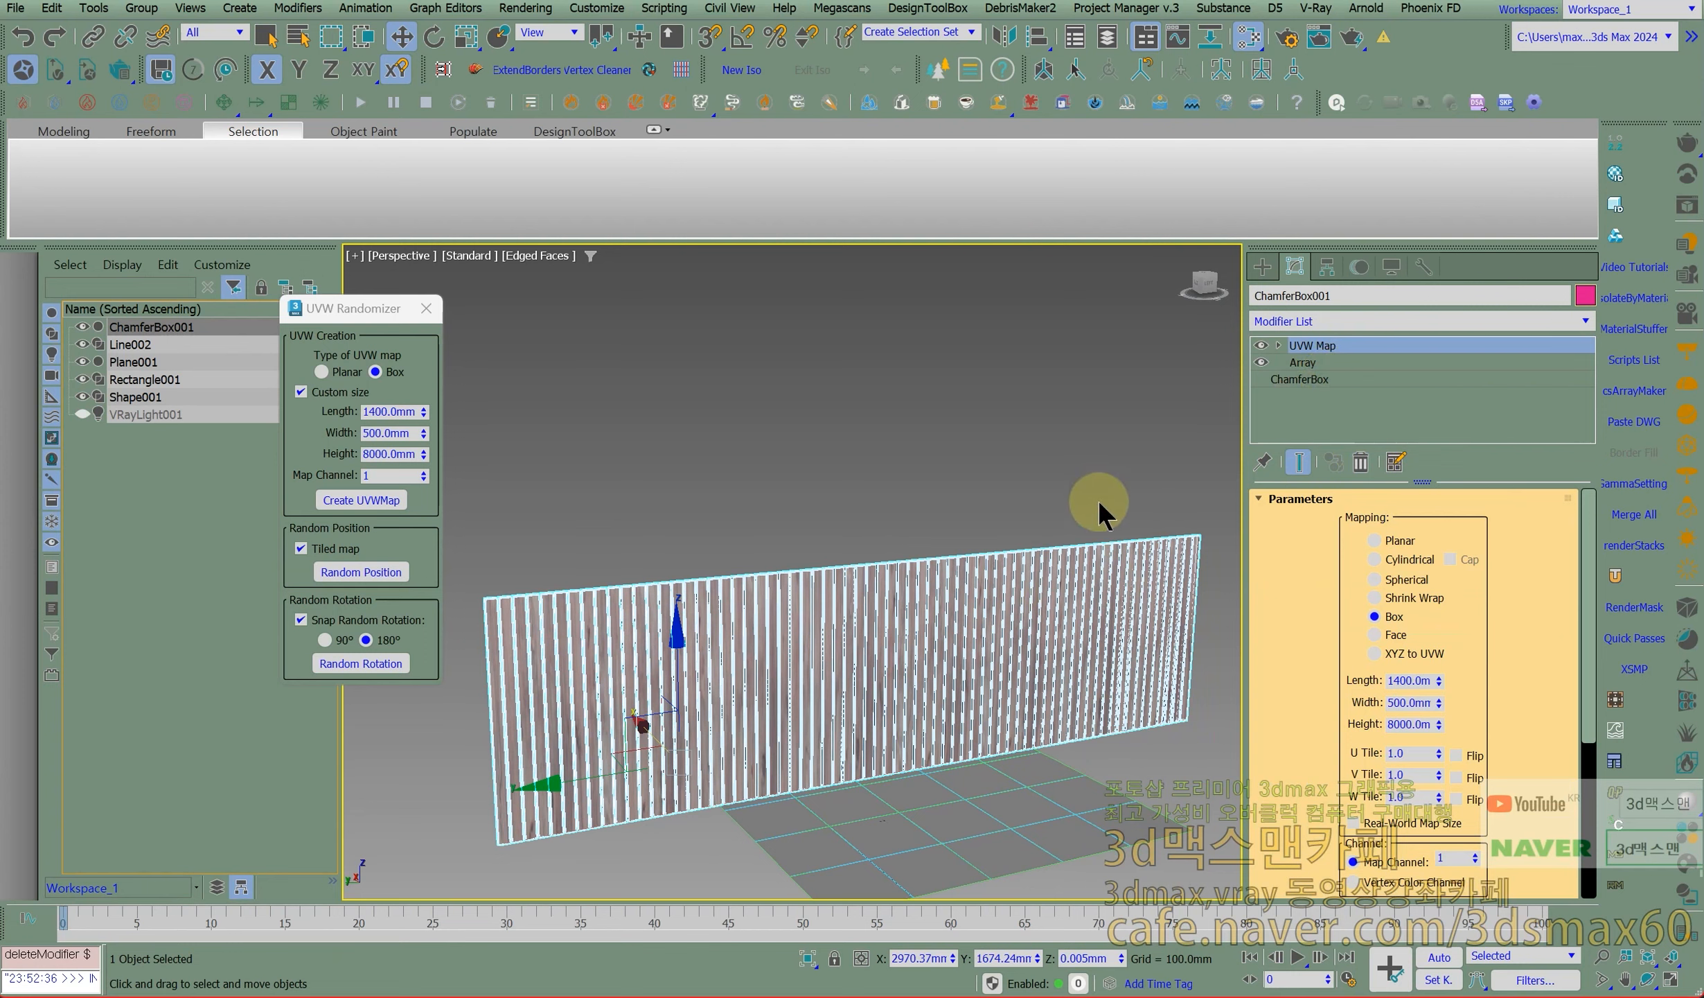
key("ctrl+z")
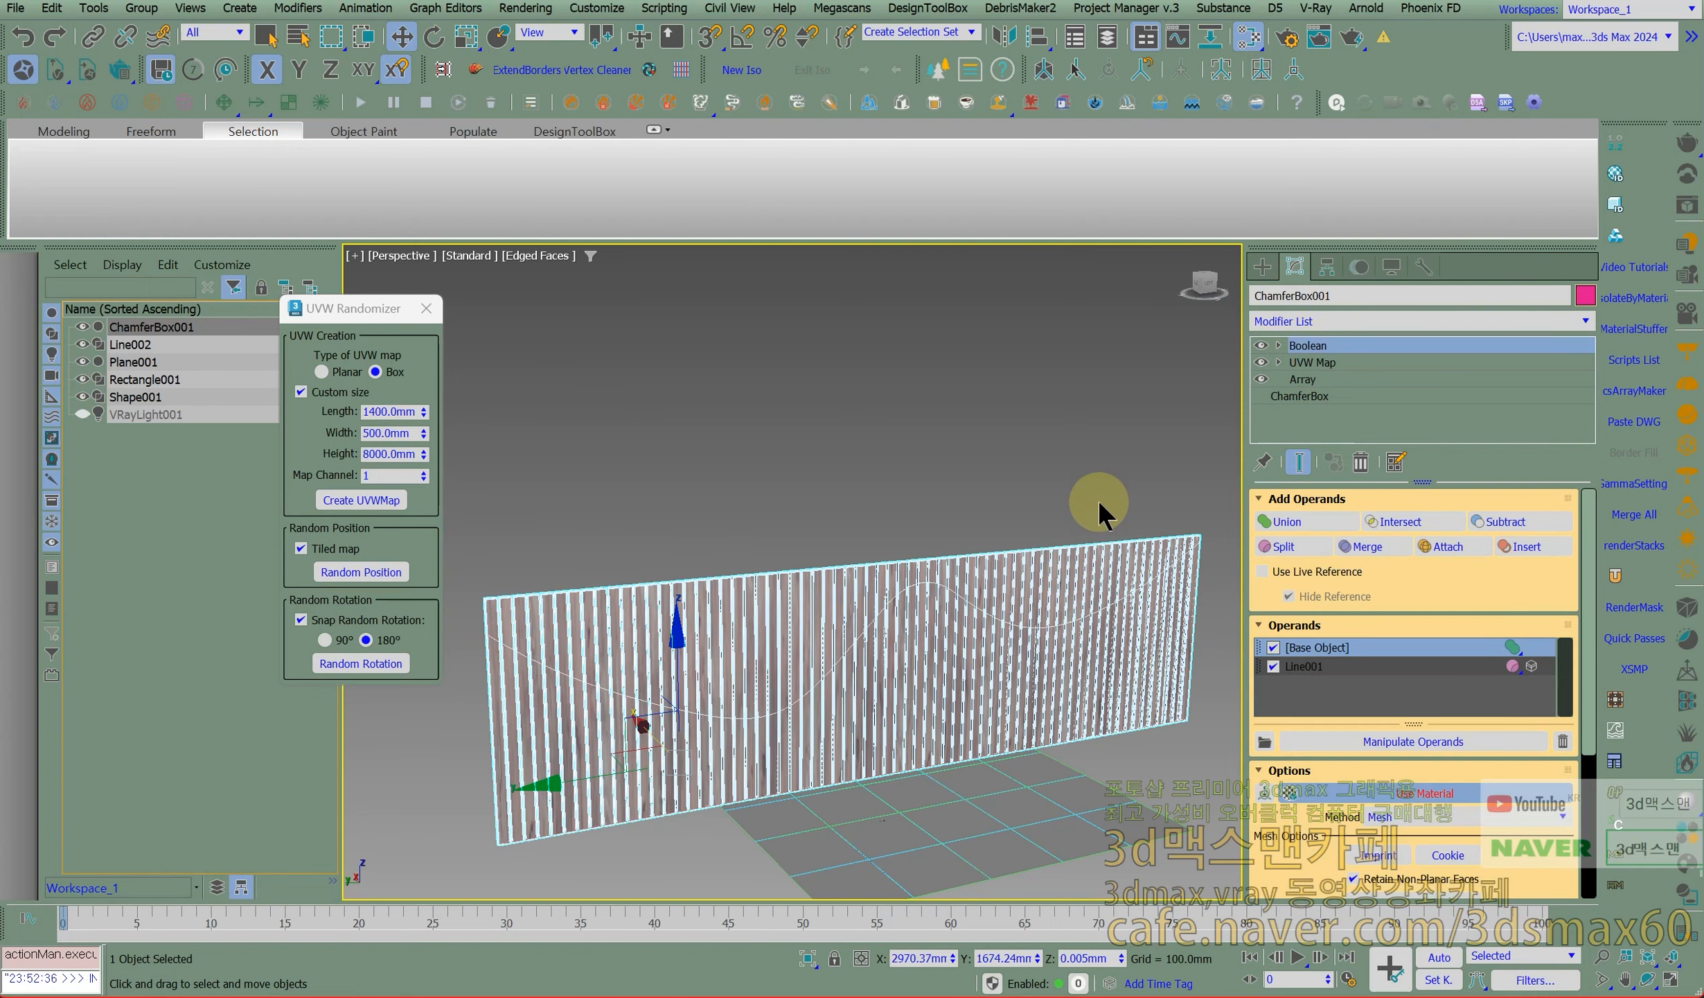
Open the Vertex level of the Boolean's Line001 operand to check the wavy spline behind the cut.
left_click(1289, 666)
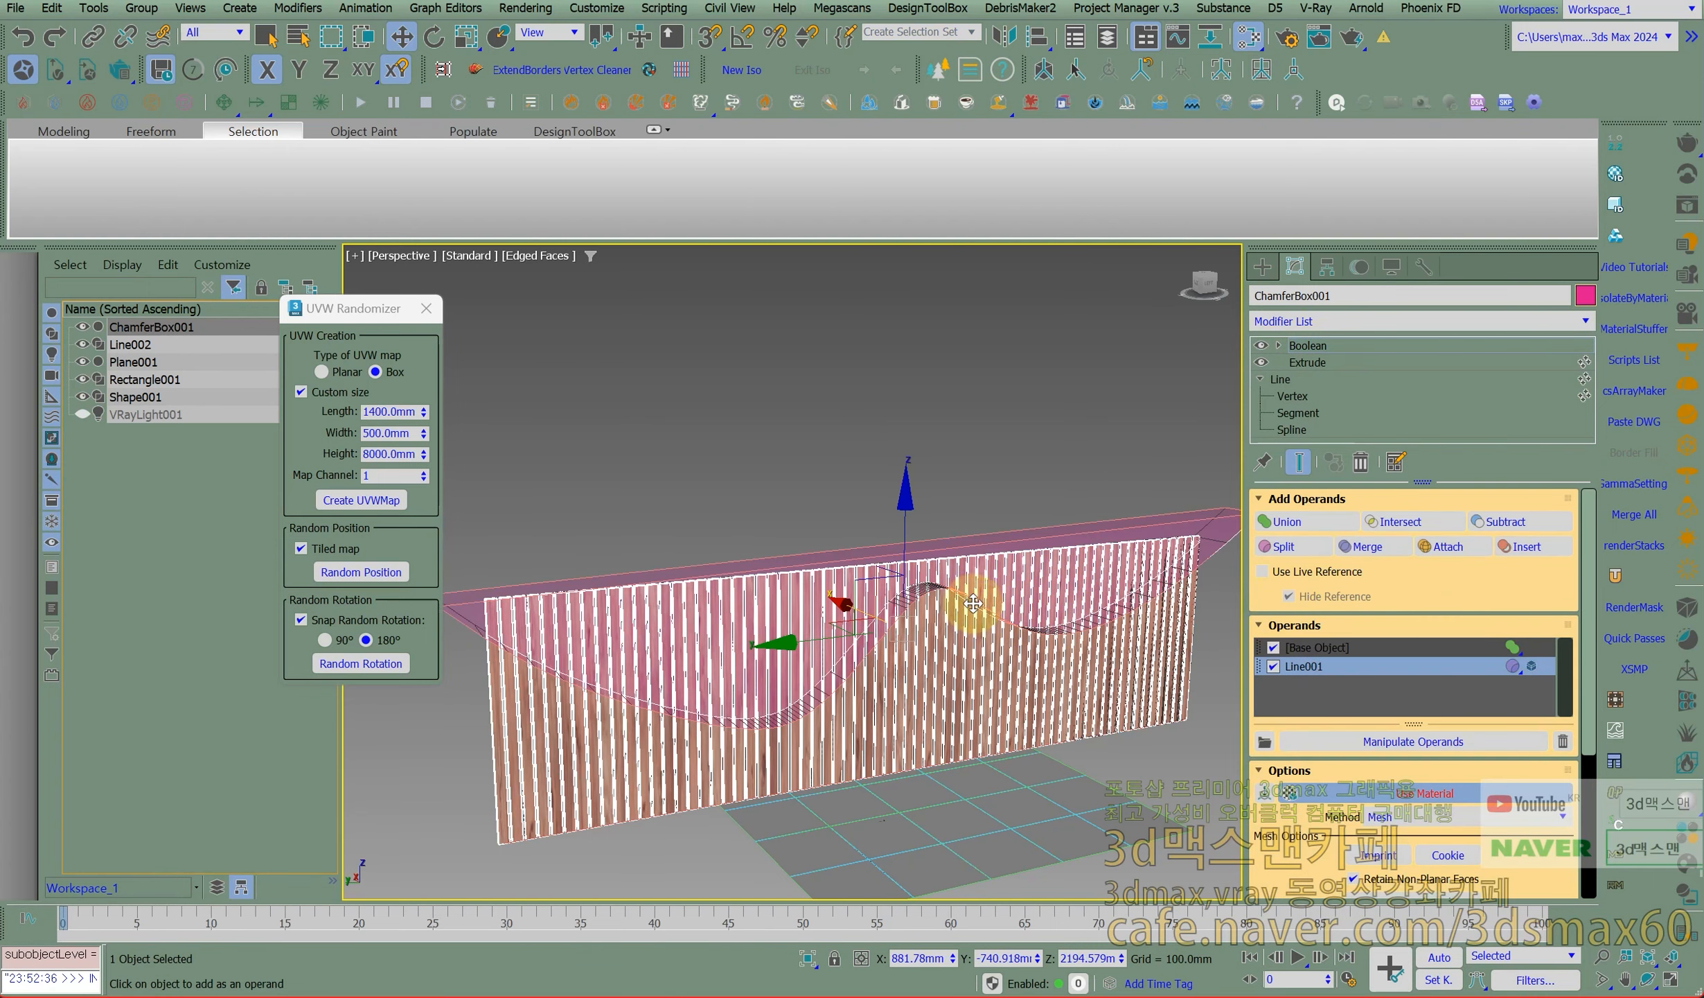
middle_click_drag(924, 571, 1039, 527, "alt")
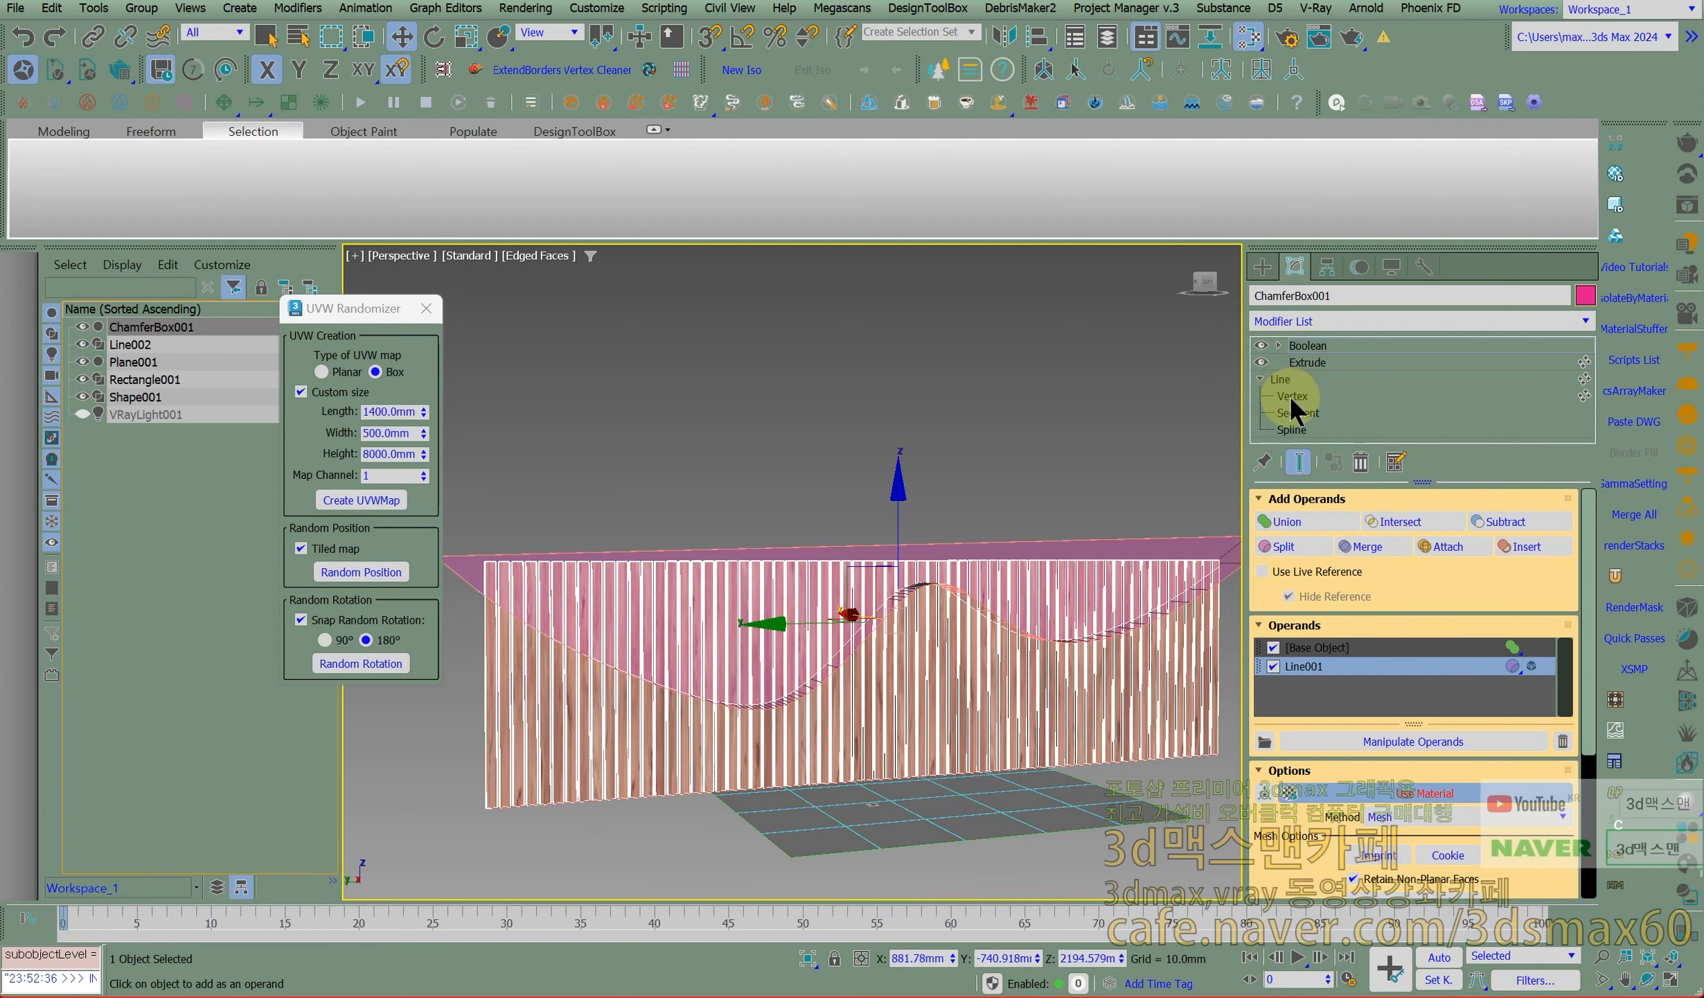
left_click(1289, 399)
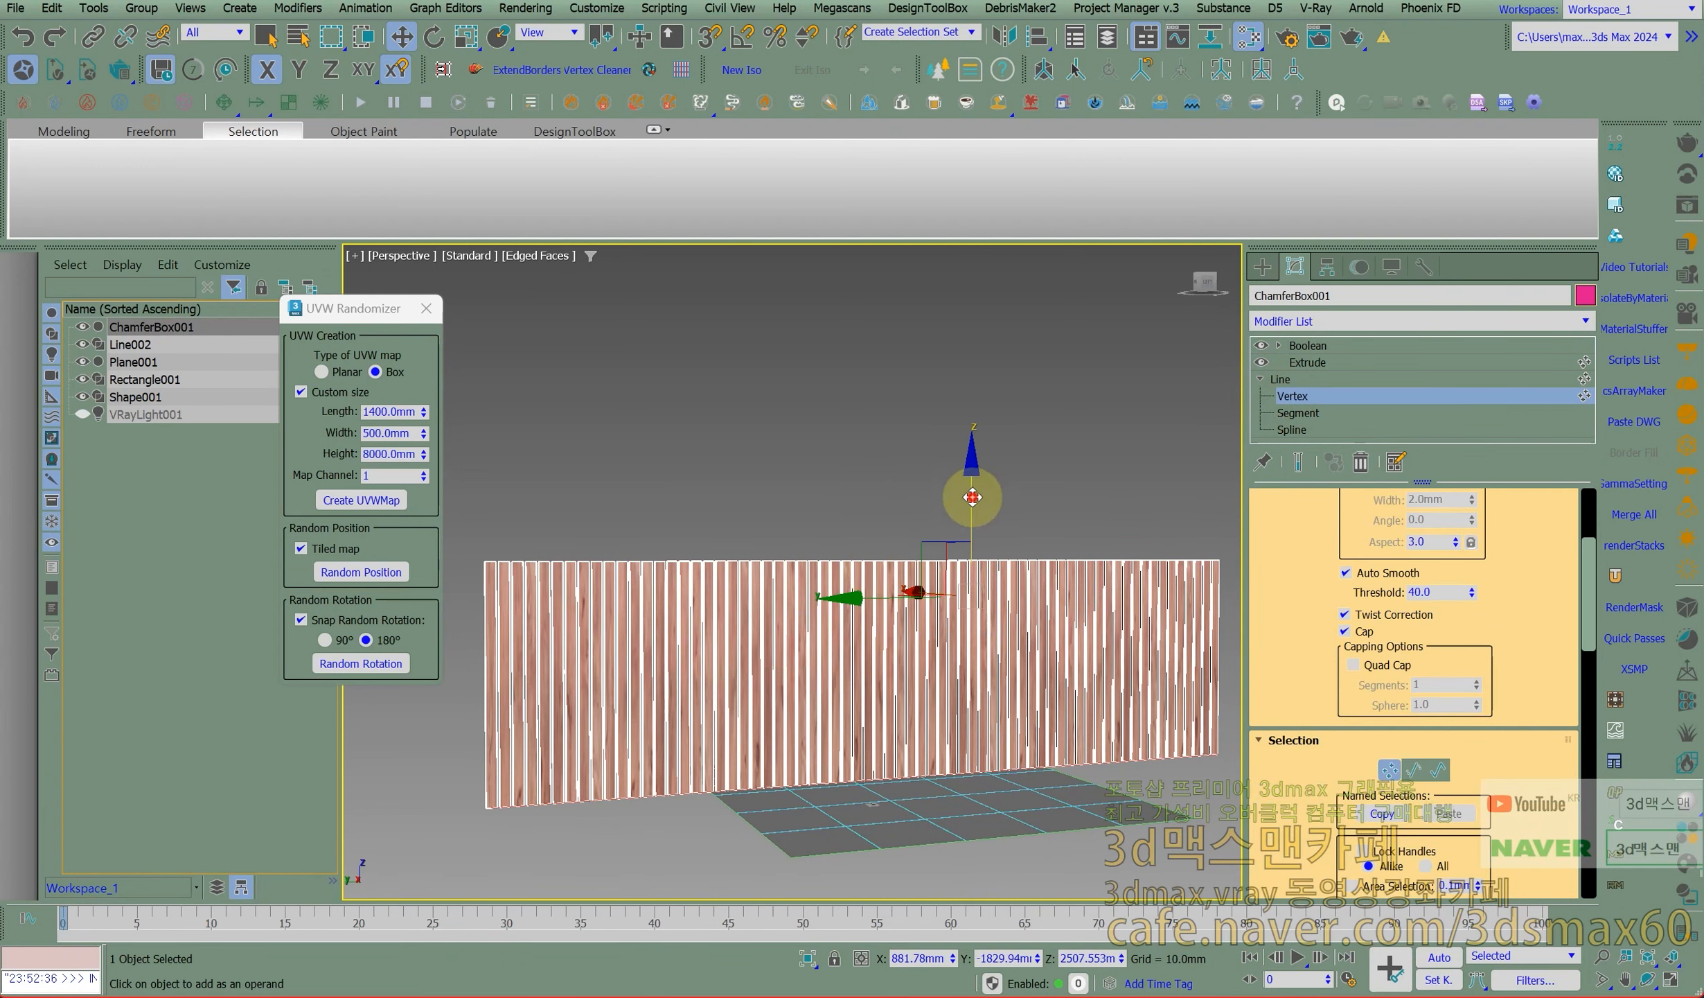
middle_click_drag(974, 562, 965, 600, "alt")
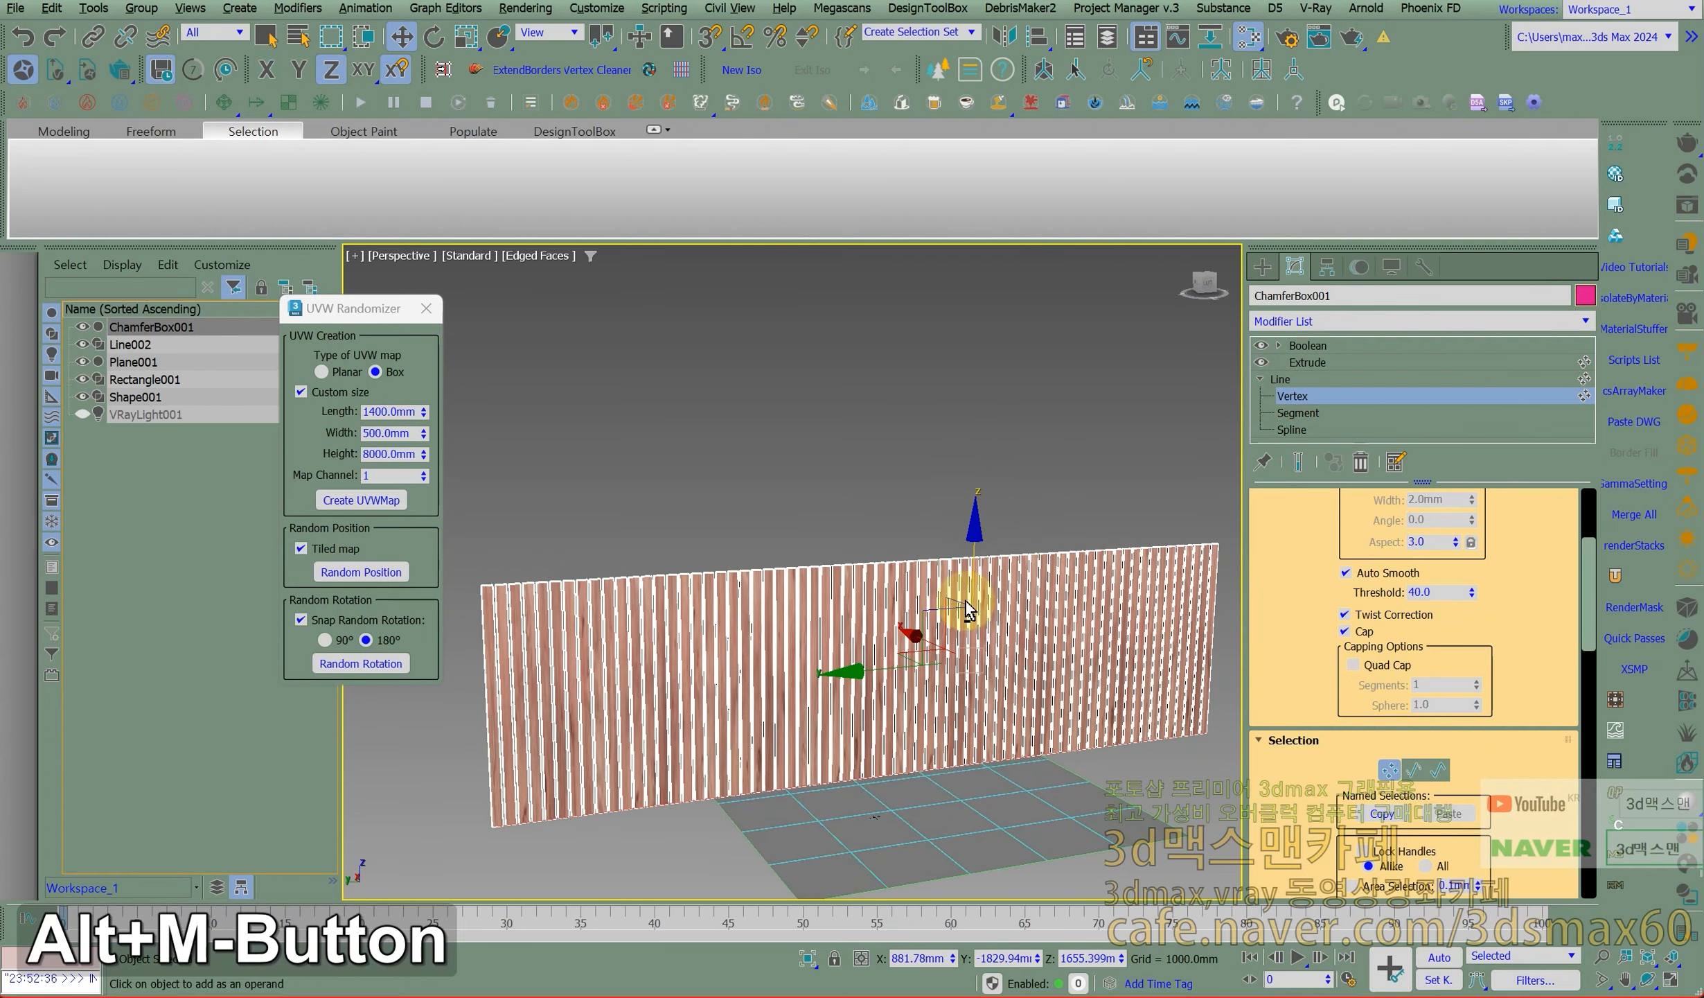
left_click(1297, 462)
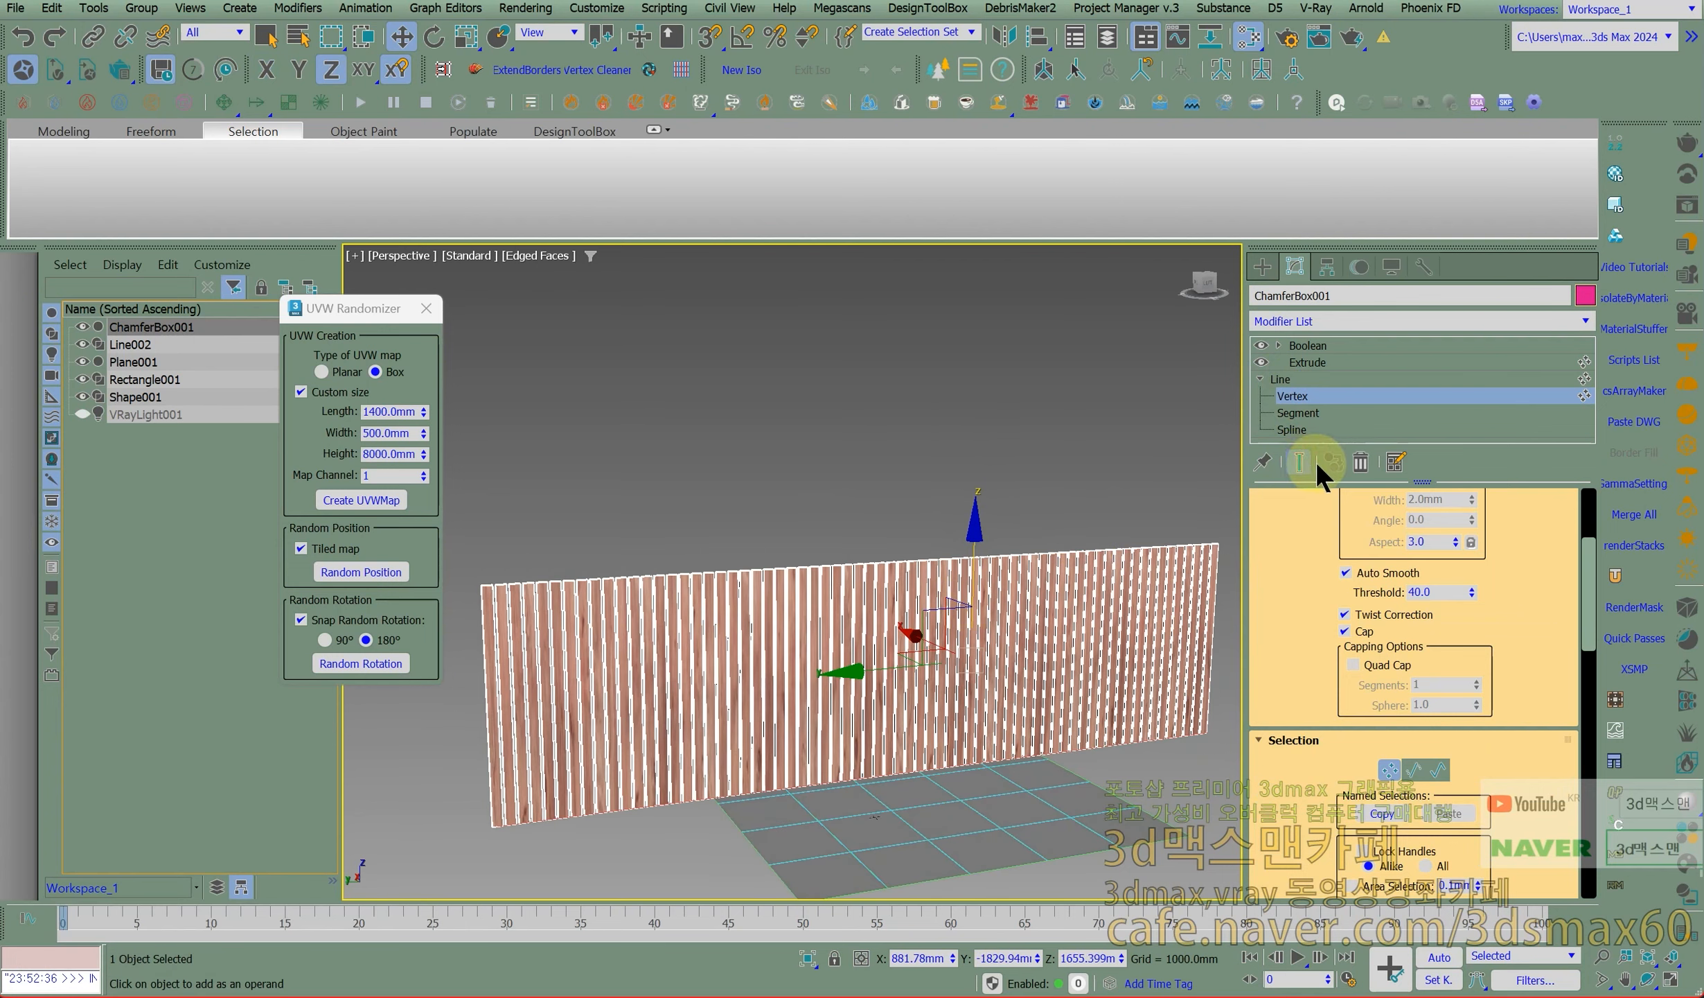
Delete the Boolean modifier from the slat row's stack.
left_click(1326, 346)
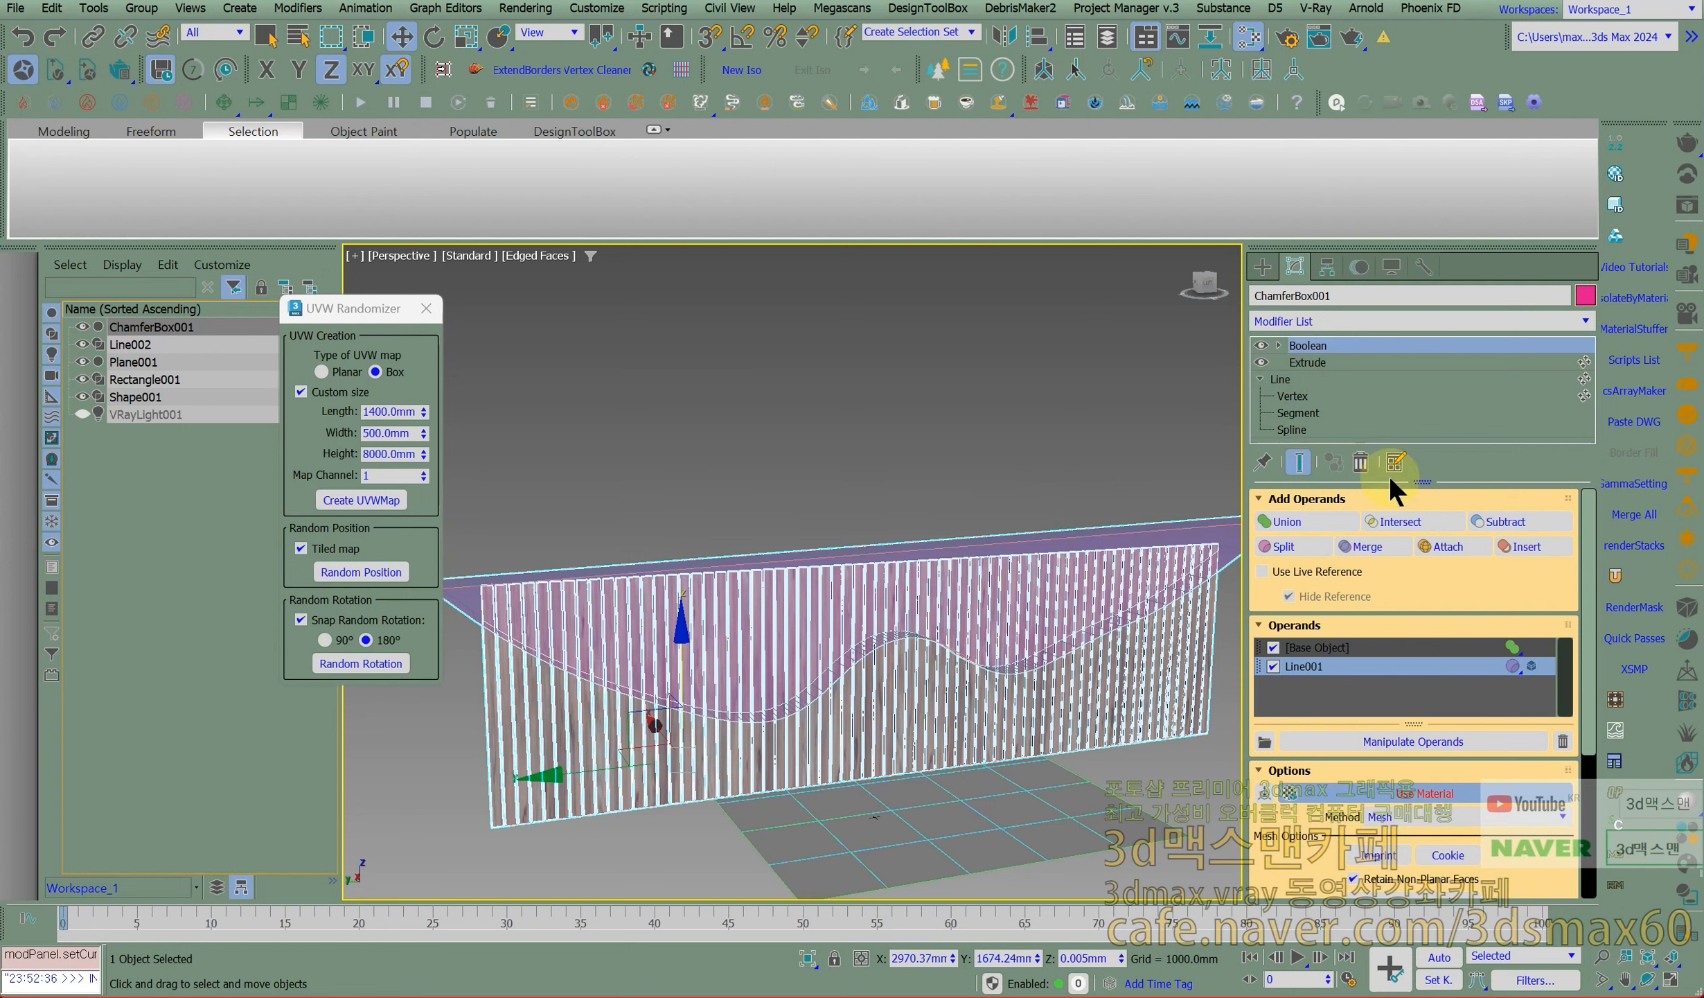
left_click(1361, 461)
middle_click_drag(996, 563, 977, 563, "alt")
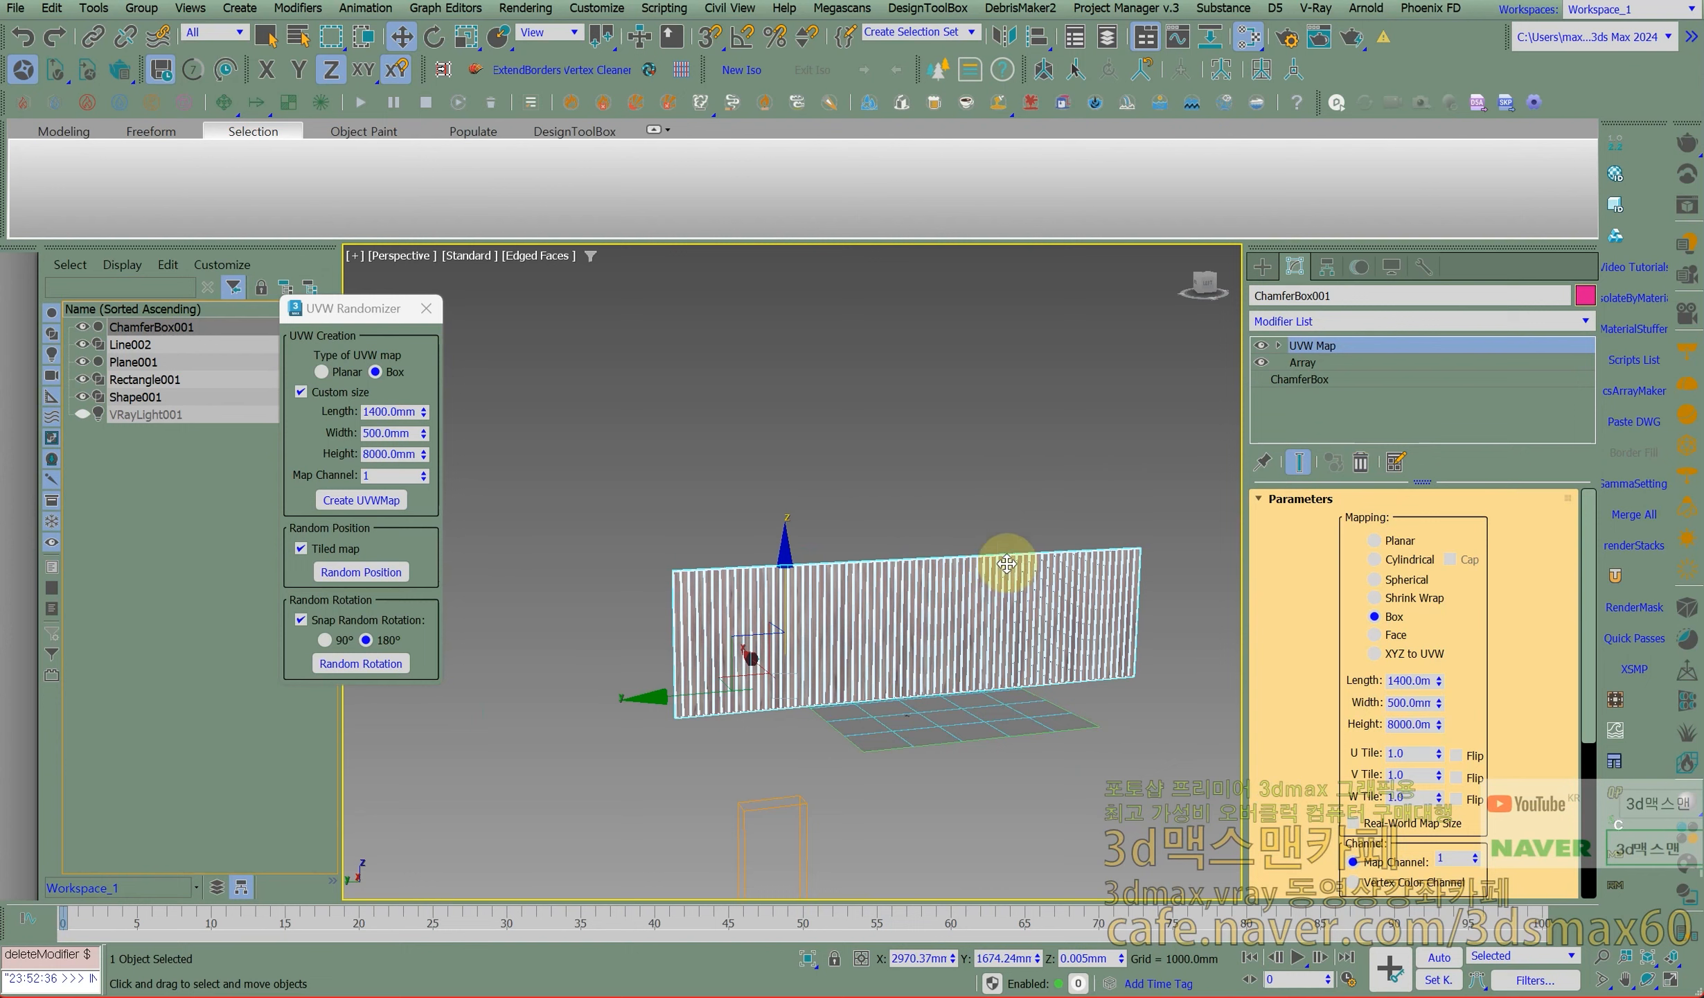
Add an Edit Poly modifier to the slat row and select only the polygons at the slats' upper ends.
type("x")
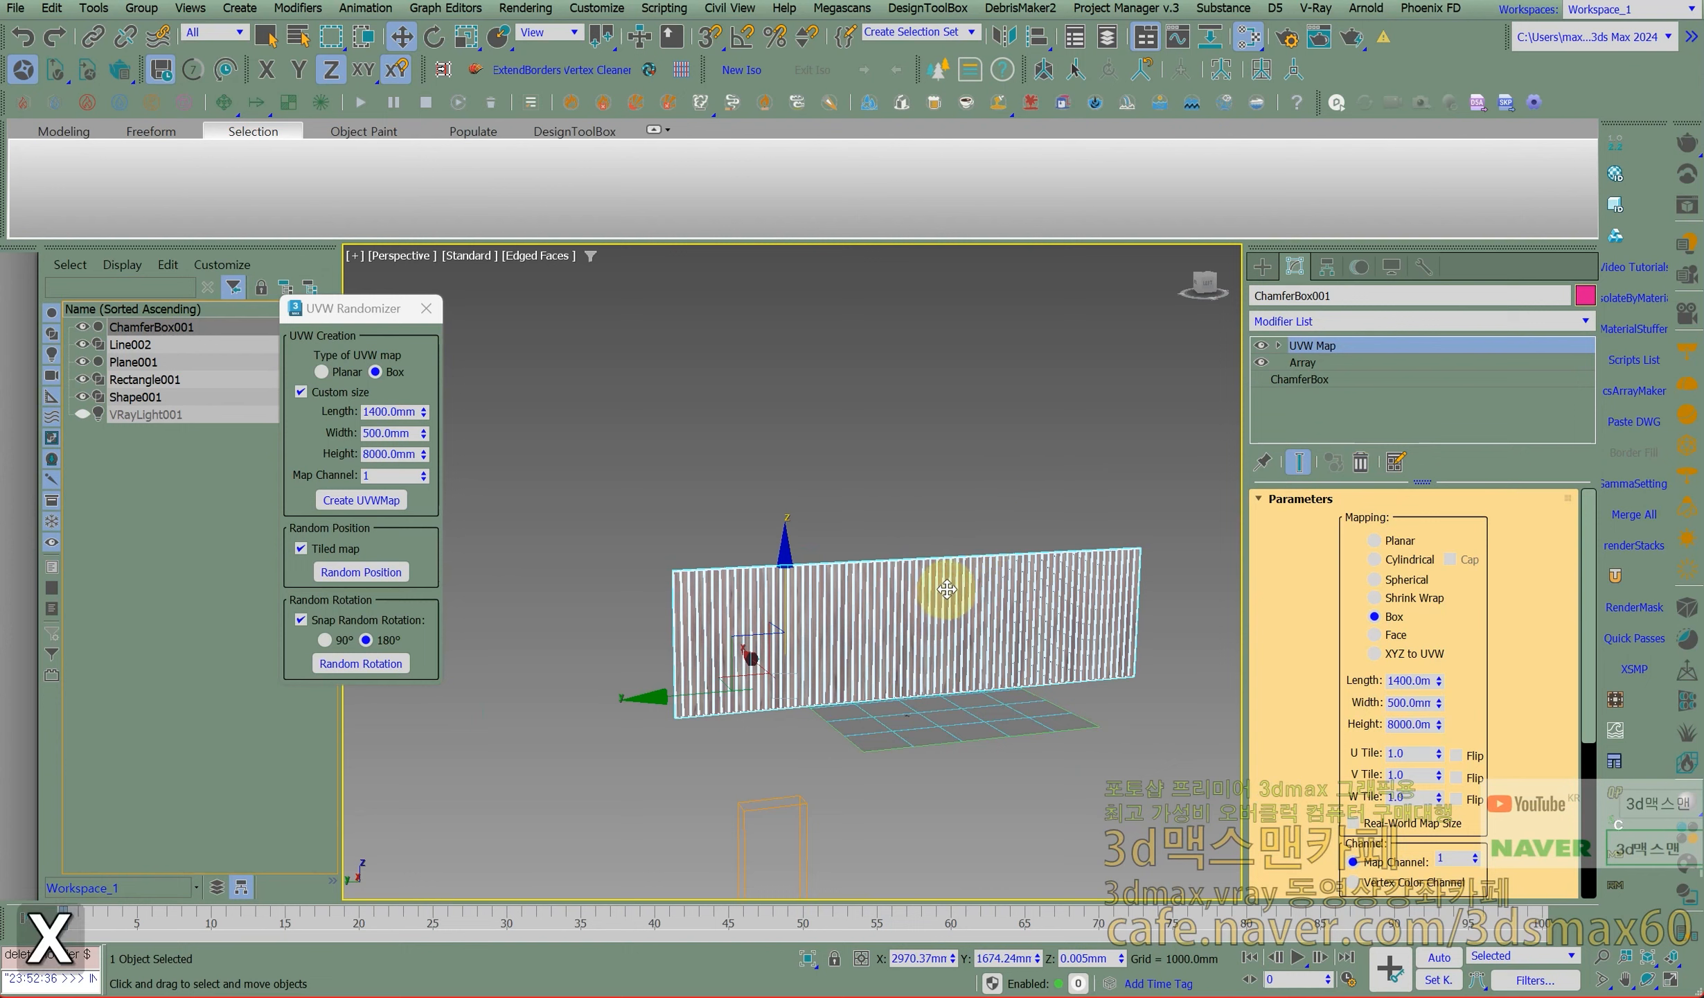
type("ed")
key("Return")
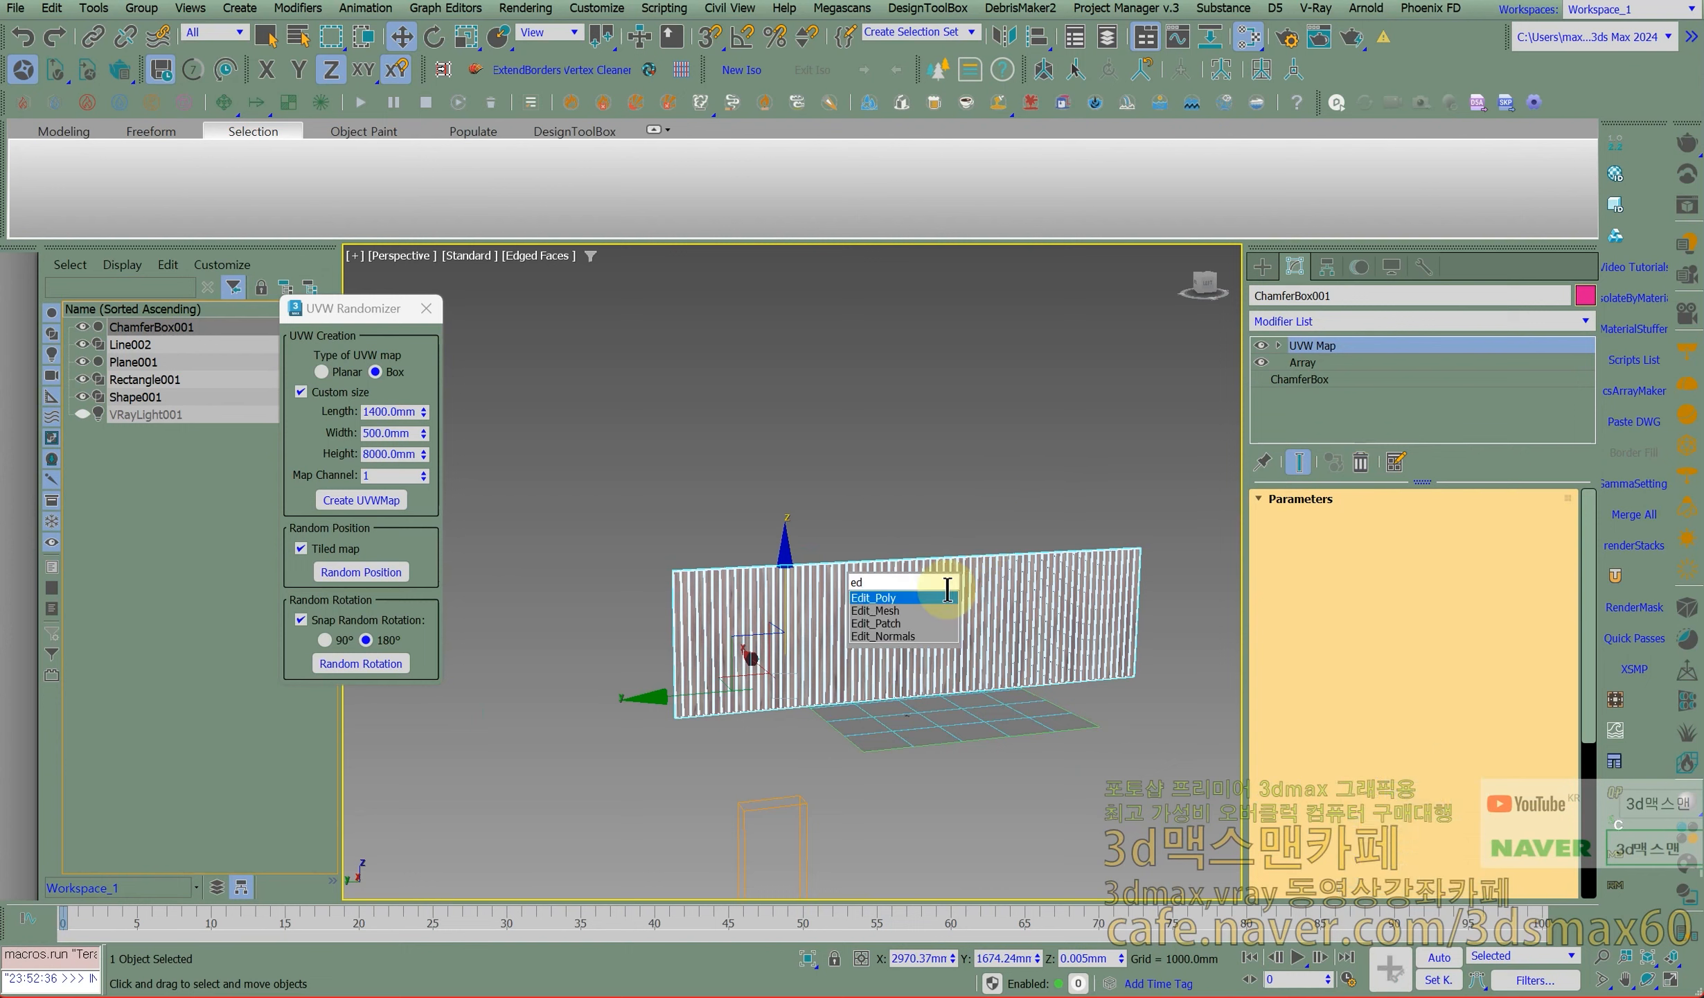
left_click(1428, 662)
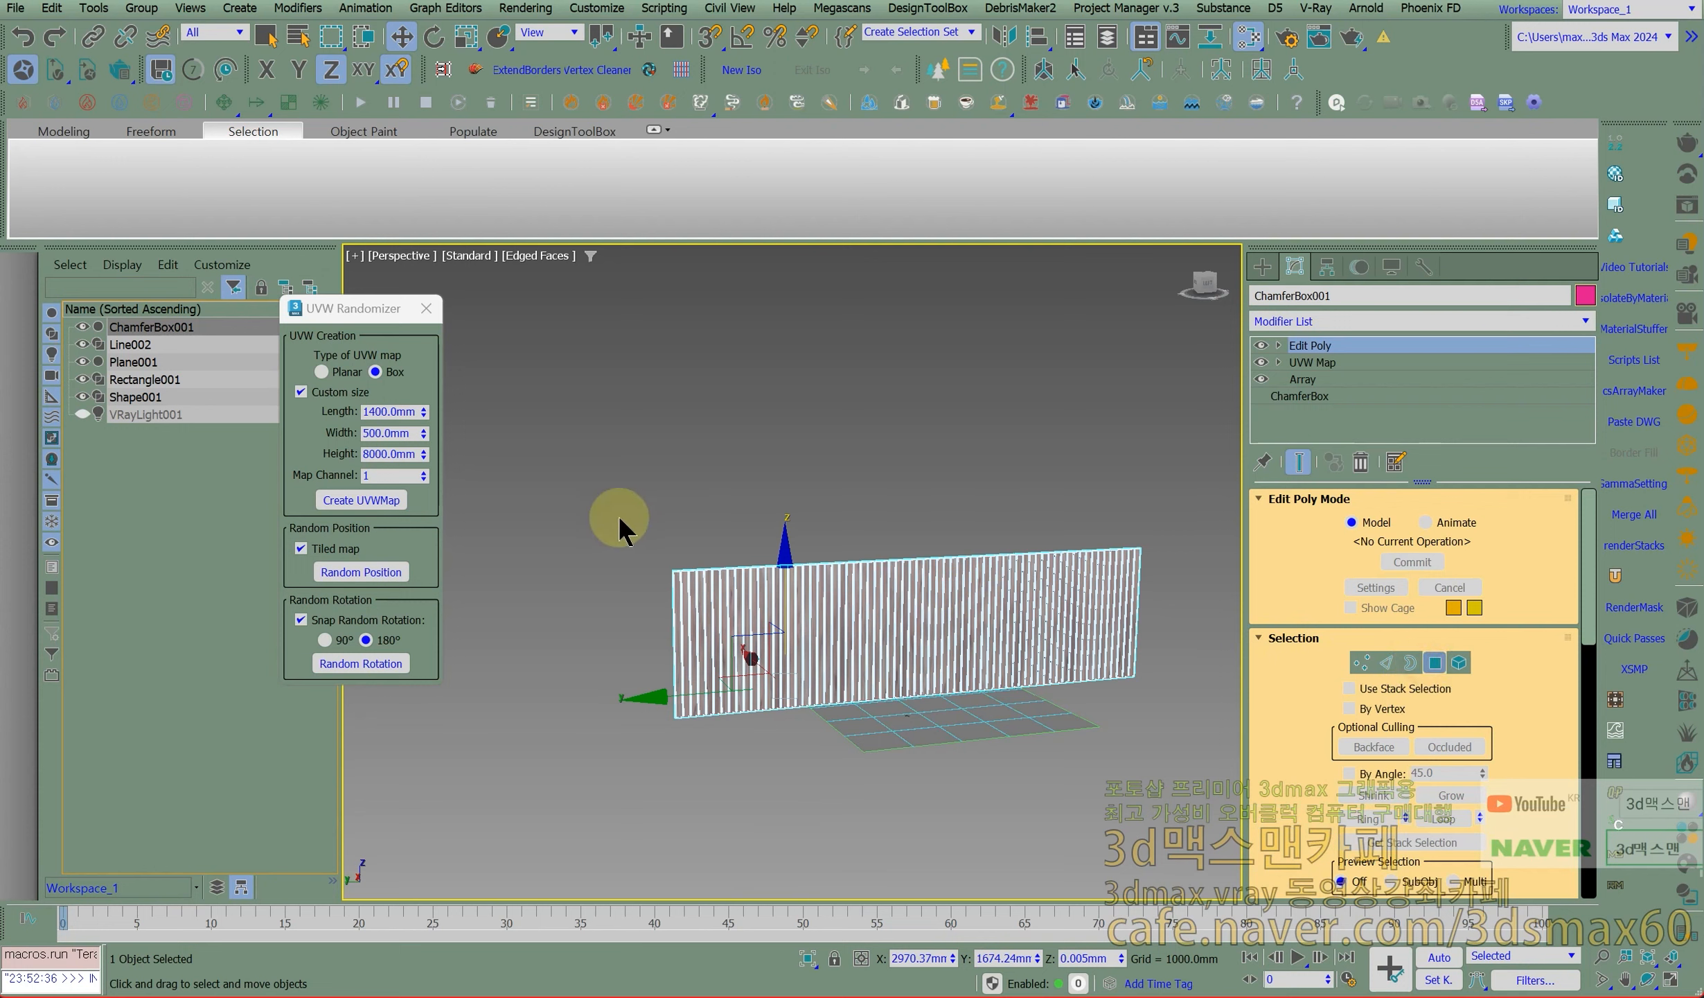
left_click_drag(1177, 552, 1014, 620)
left_click_drag(1177, 598, 587, 523)
left_click_drag(633, 672, 1218, 743, "alt")
mouse_move(948, 609)
middle_mouse_down("alt")
mouse_move(951, 578)
mouse_move(951, 620)
middle_mouse_up("alt")
scroll(785, 594, "up", 5)
middle_click_drag(901, 543, 859, 540)
Apply an FFD 4x4x4 modifier to the selected polygons at the top of the slats.
key("x")
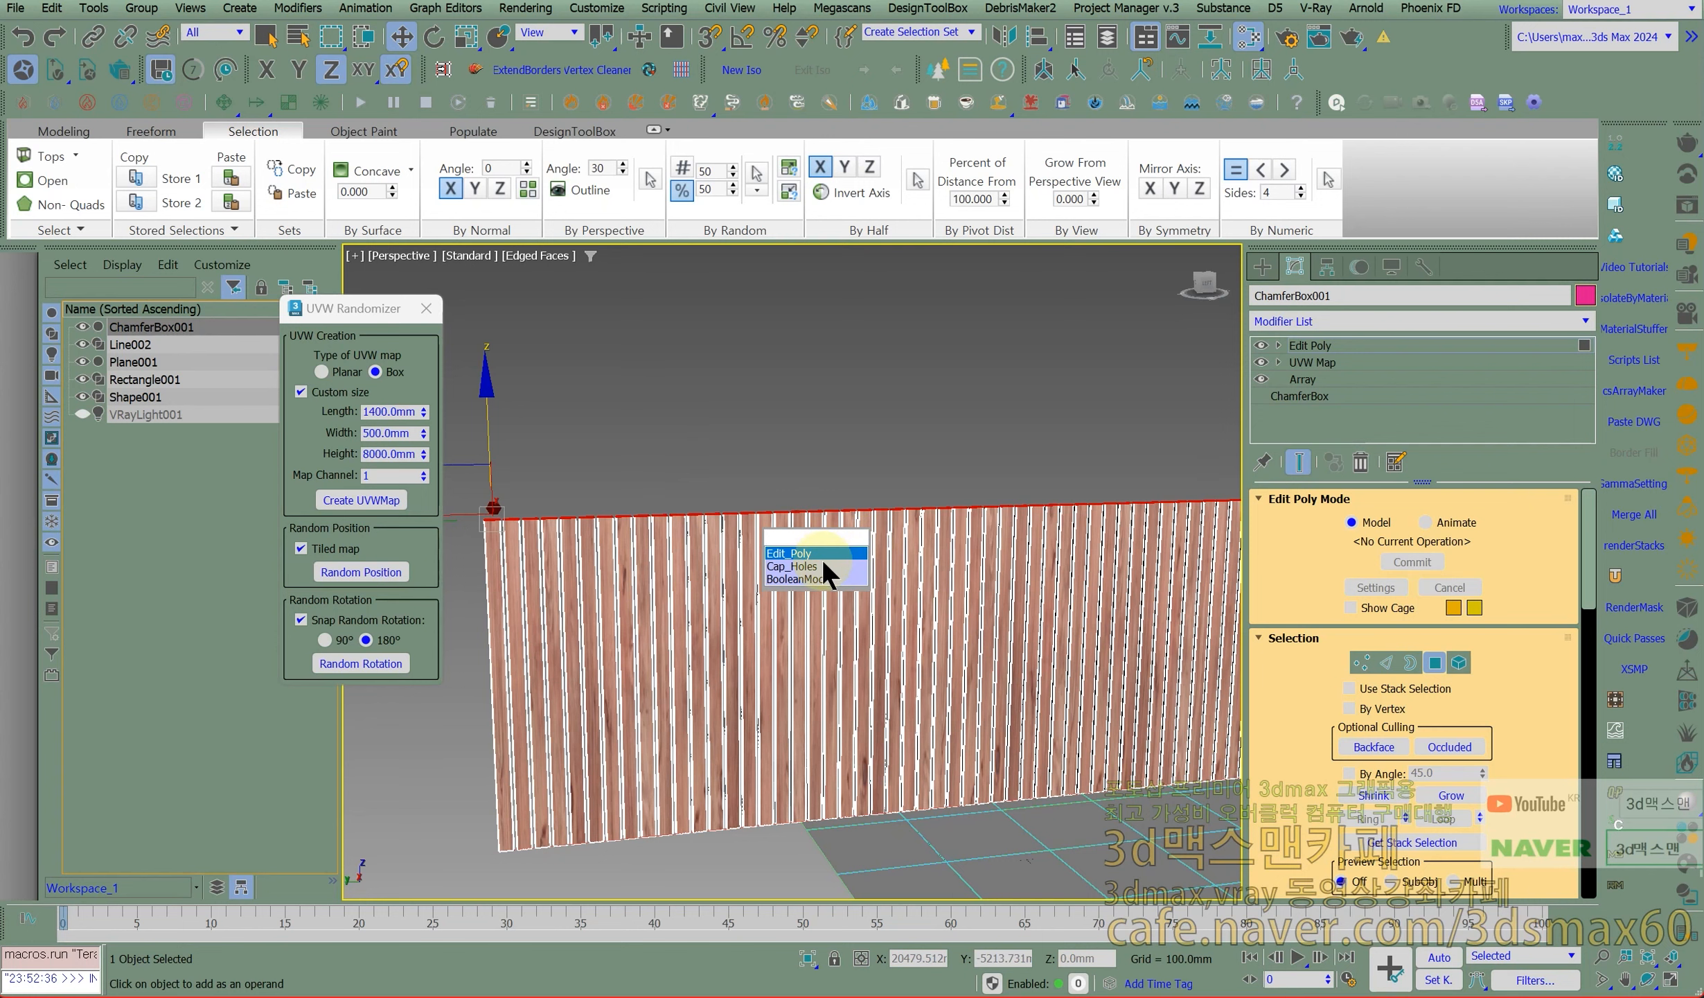
type("f")
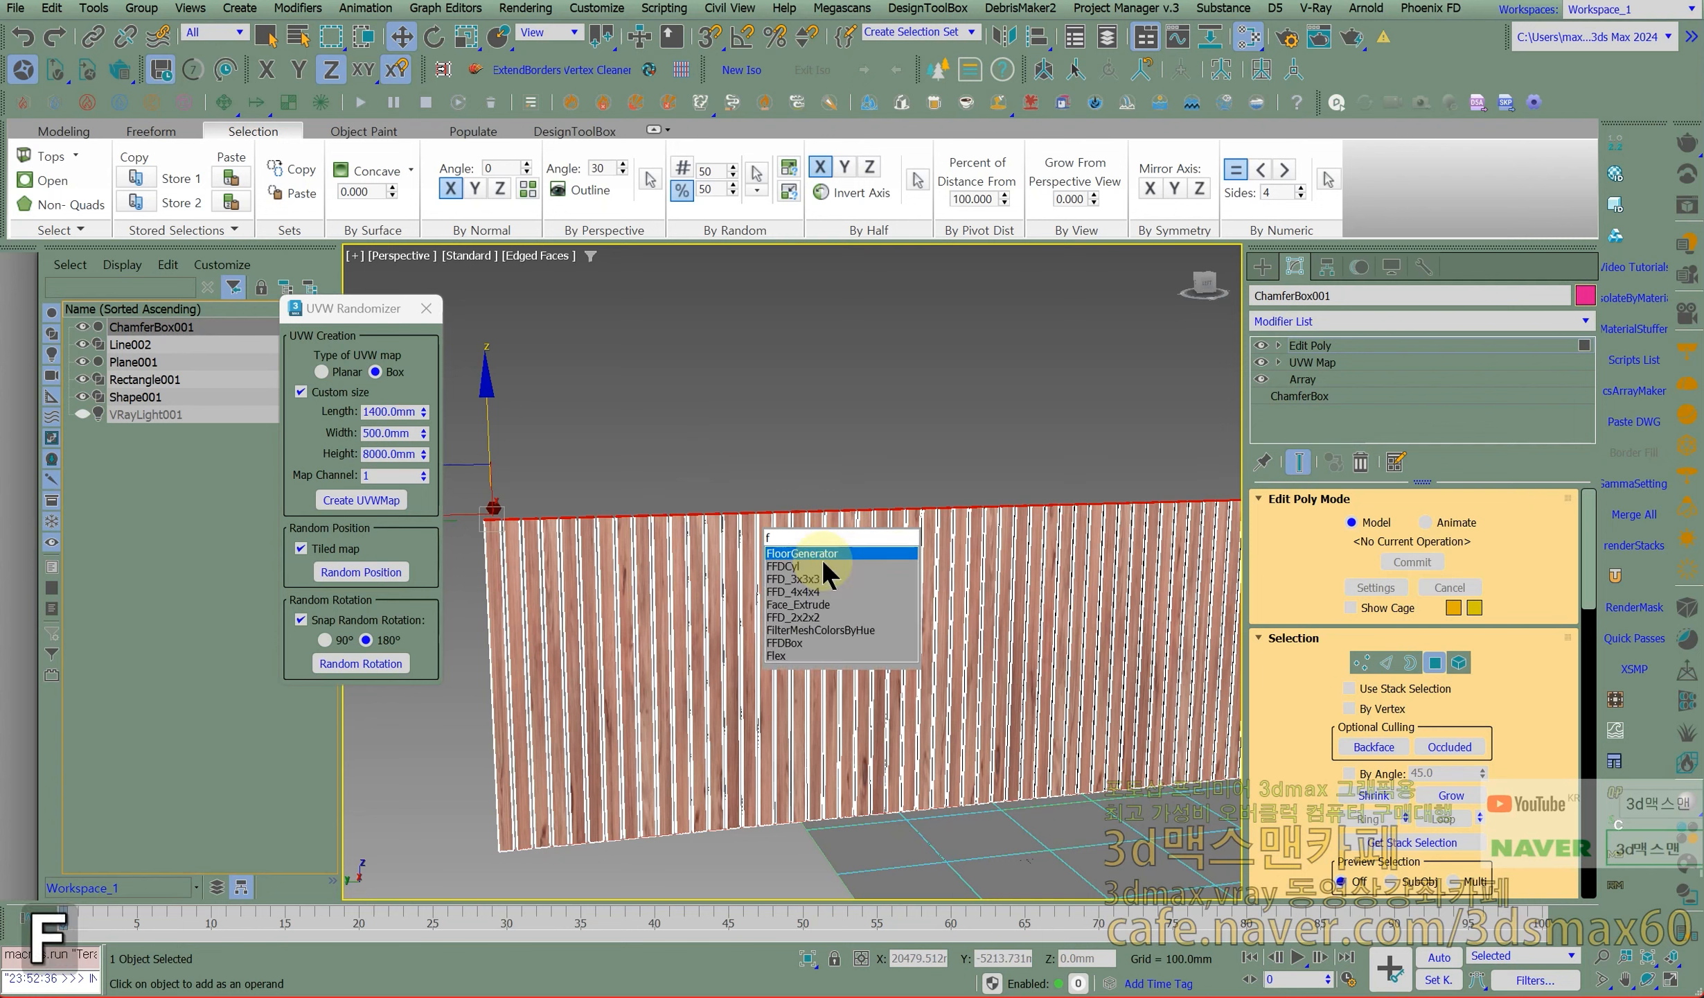
key("Down")
key("Down")
key("Down")
key("Down")
key("Up")
key("Return")
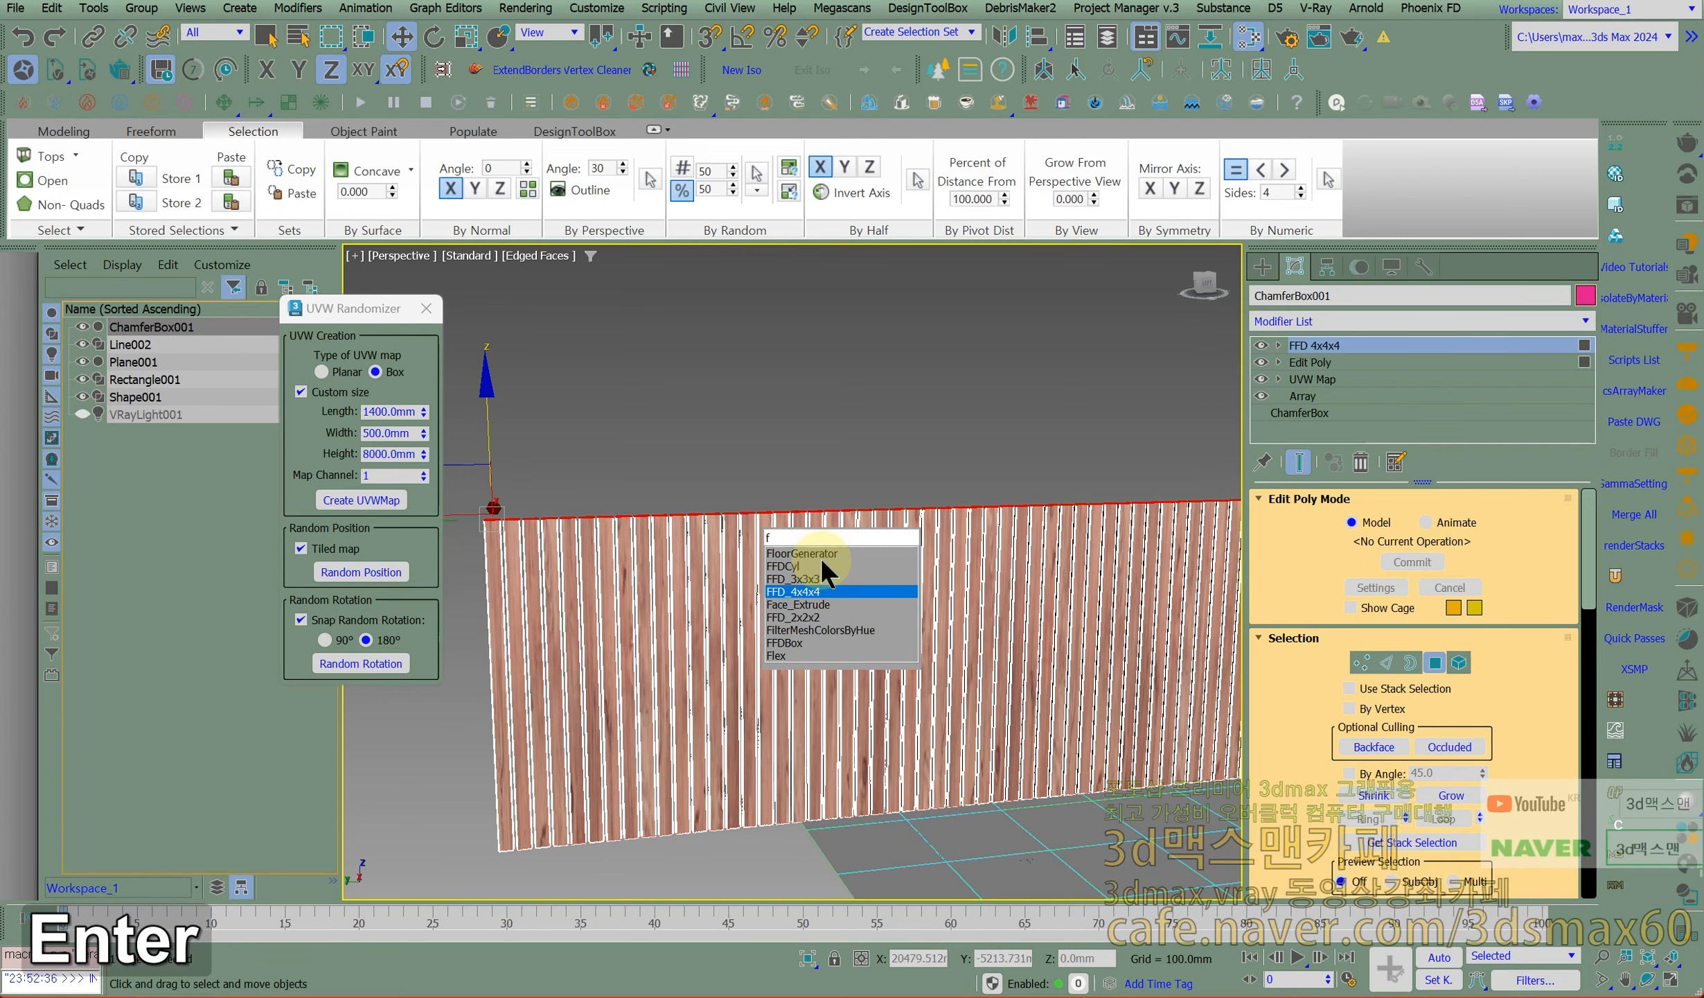
scroll(865, 526, "down", 4)
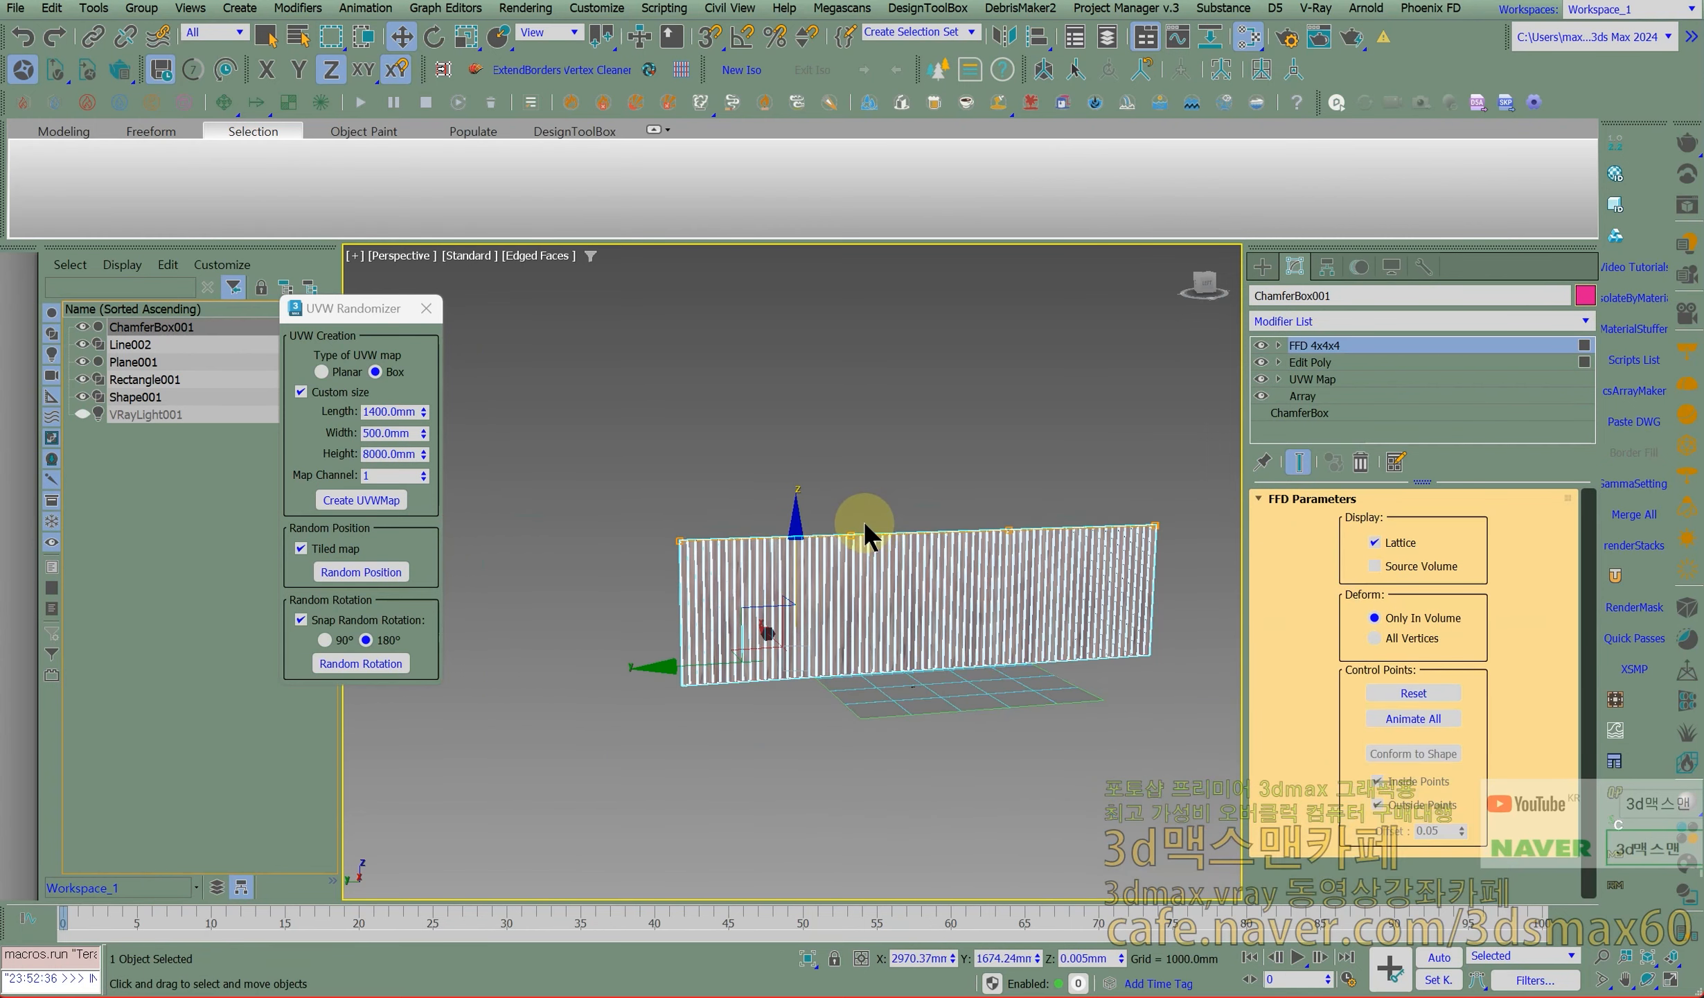
Add a Noise modifier above the FFD 4x4x4 in the slat row's stack.
type("xnoiu")
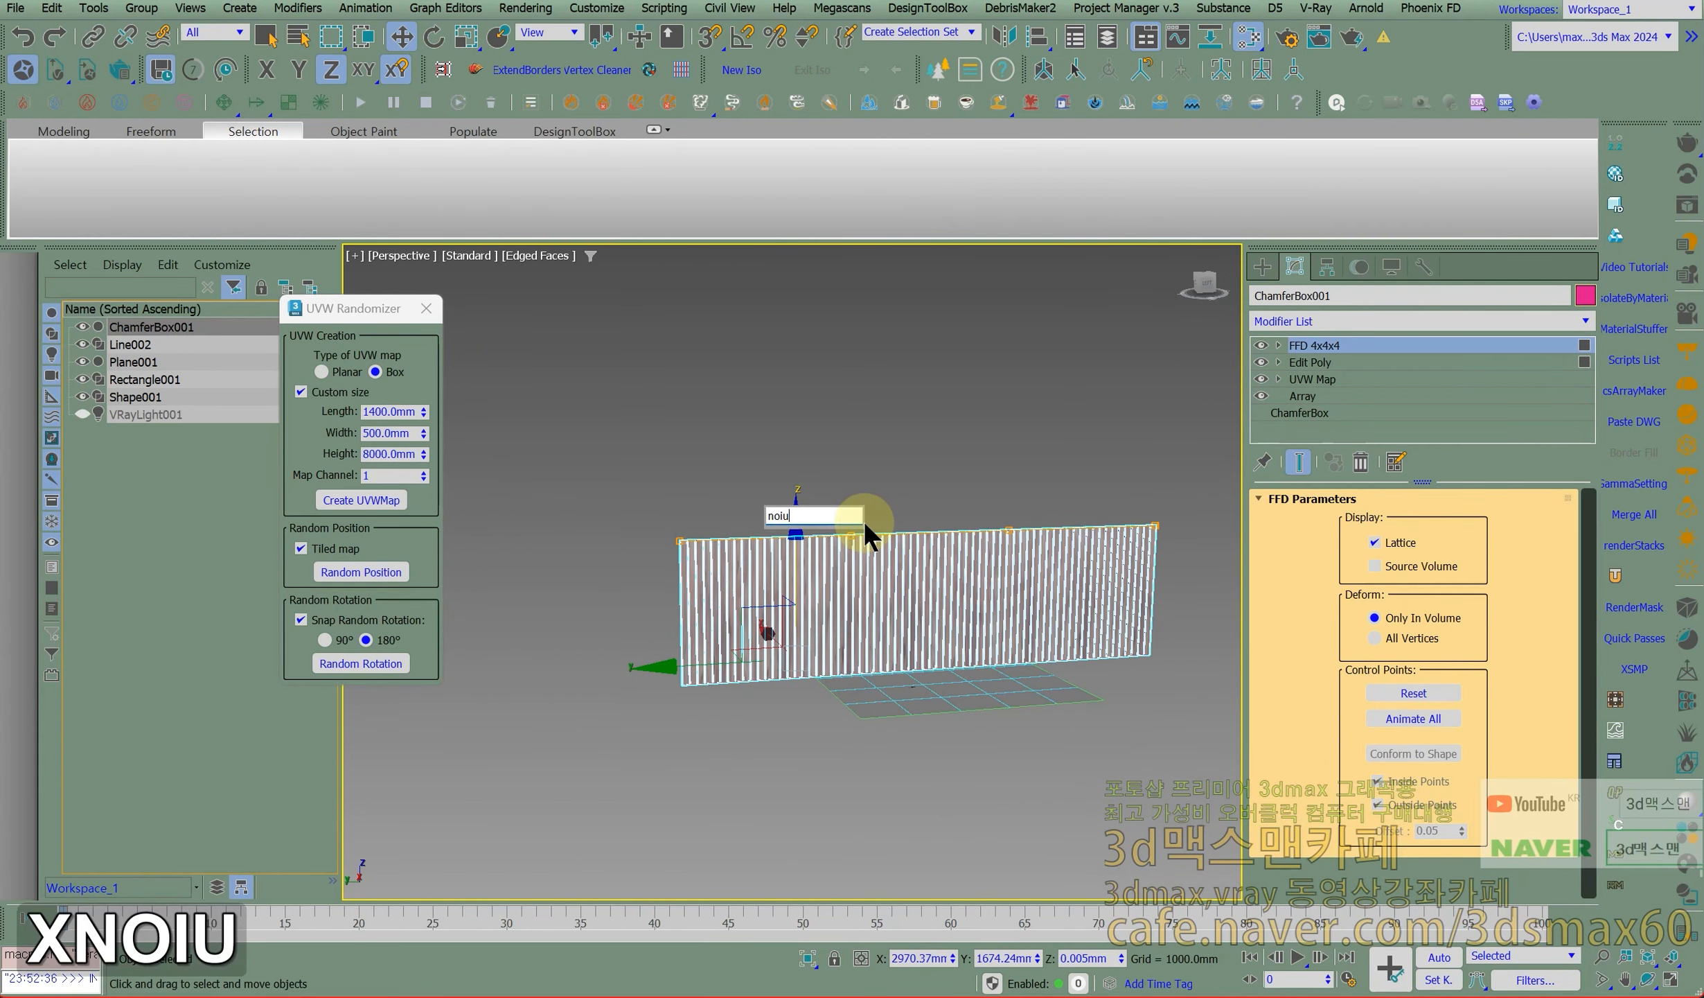
key("BackSpace")
key("Return")
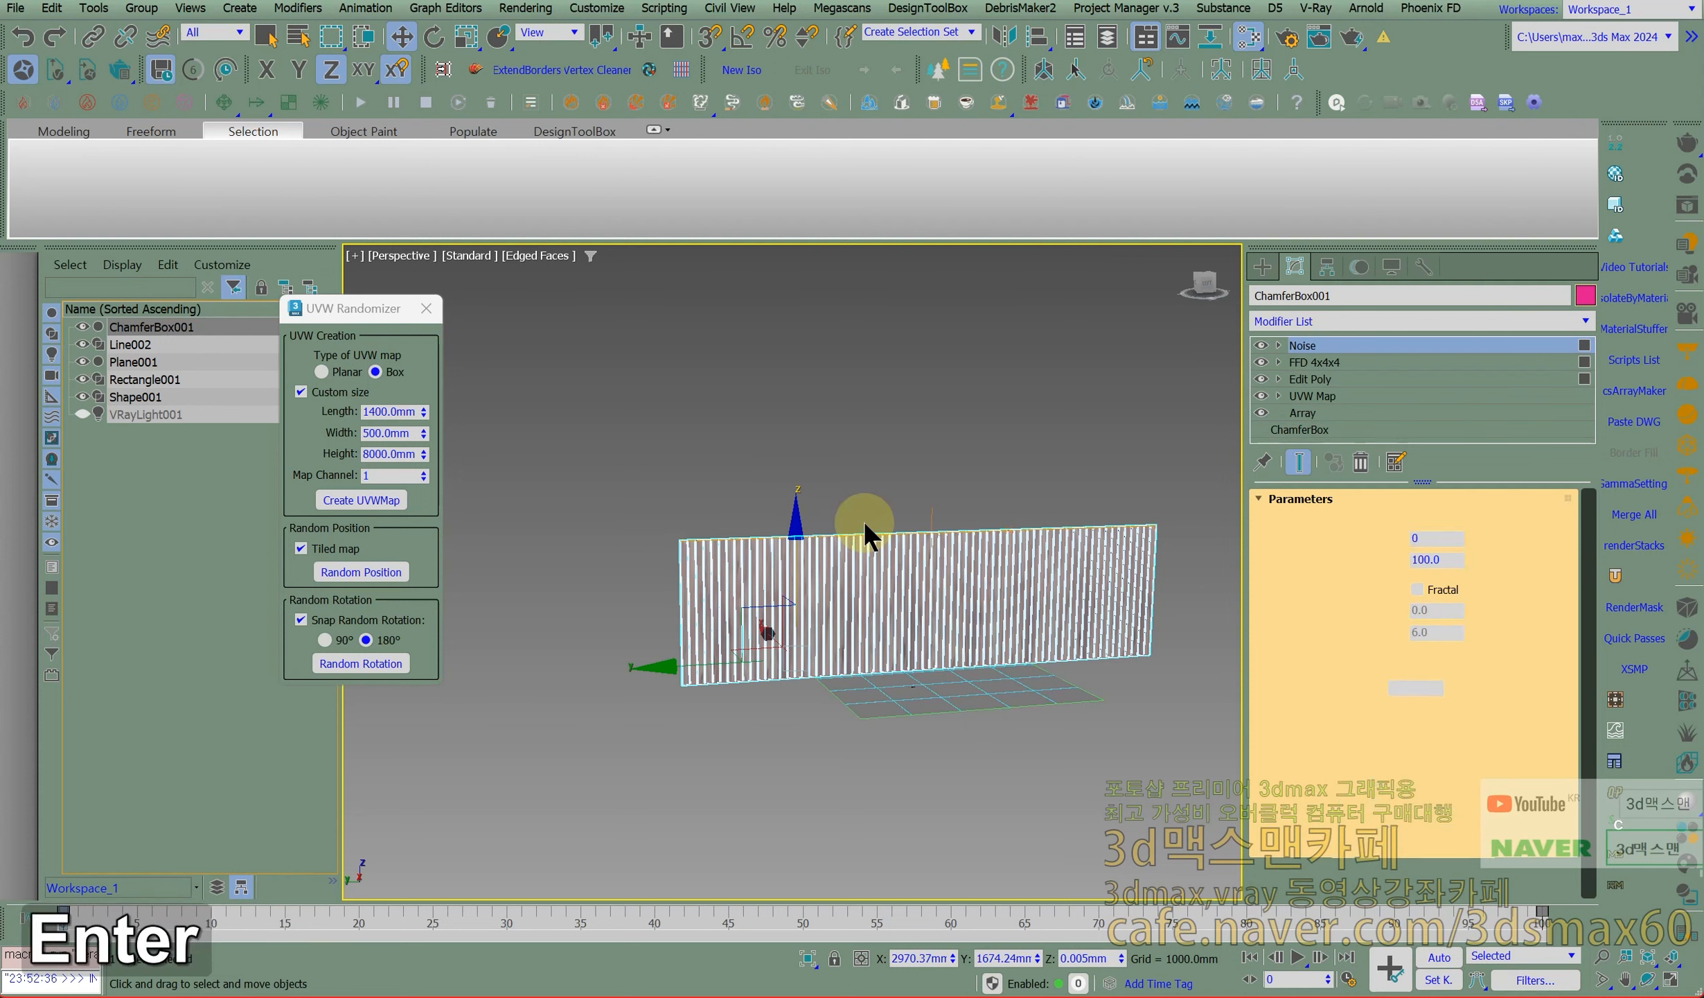
Set the Noise scale to about 42 and its strength to X 20 mm, Y 200 mm and Z 1000 mm.
left_click_drag(1450, 685, 1501, 714)
left_click_drag(1470, 559, 1493, 597)
double_click(1417, 687)
type("20")
key("Tab")
type("200")
key("Tab")
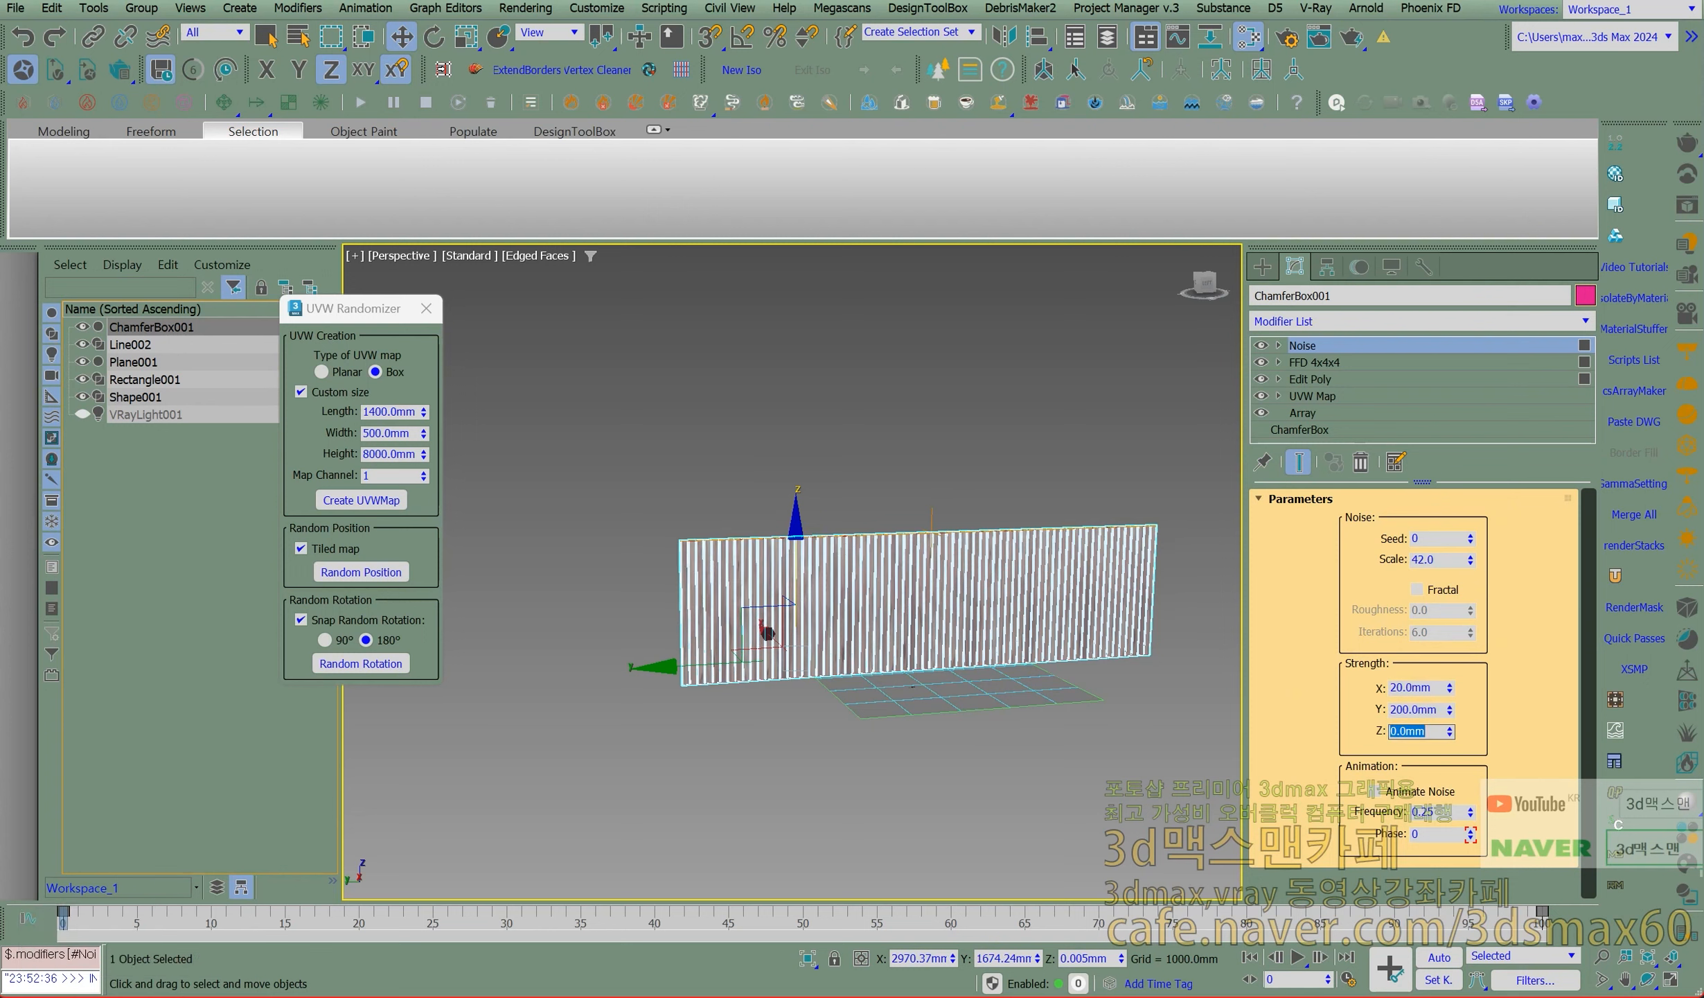
type("1000")
key("Return")
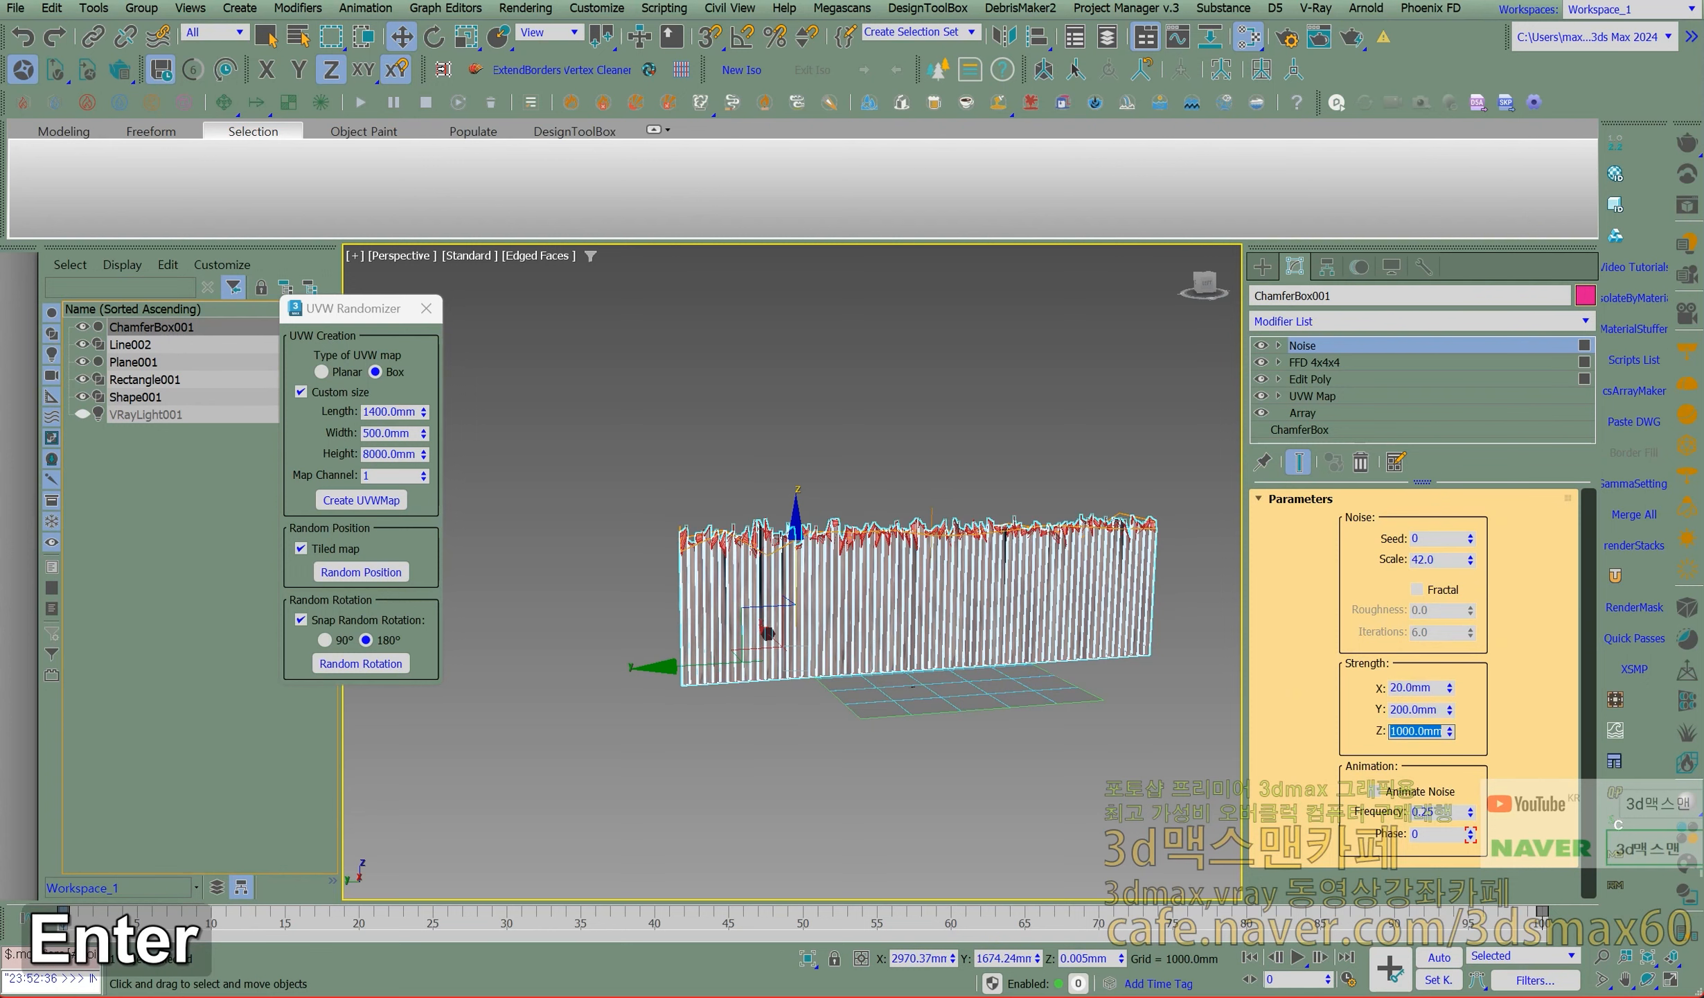
Reset the Noise X and Y strengths to 0 and try scales of 500, 2000 and 1000.
right_click(1450, 686)
right_click(1450, 705)
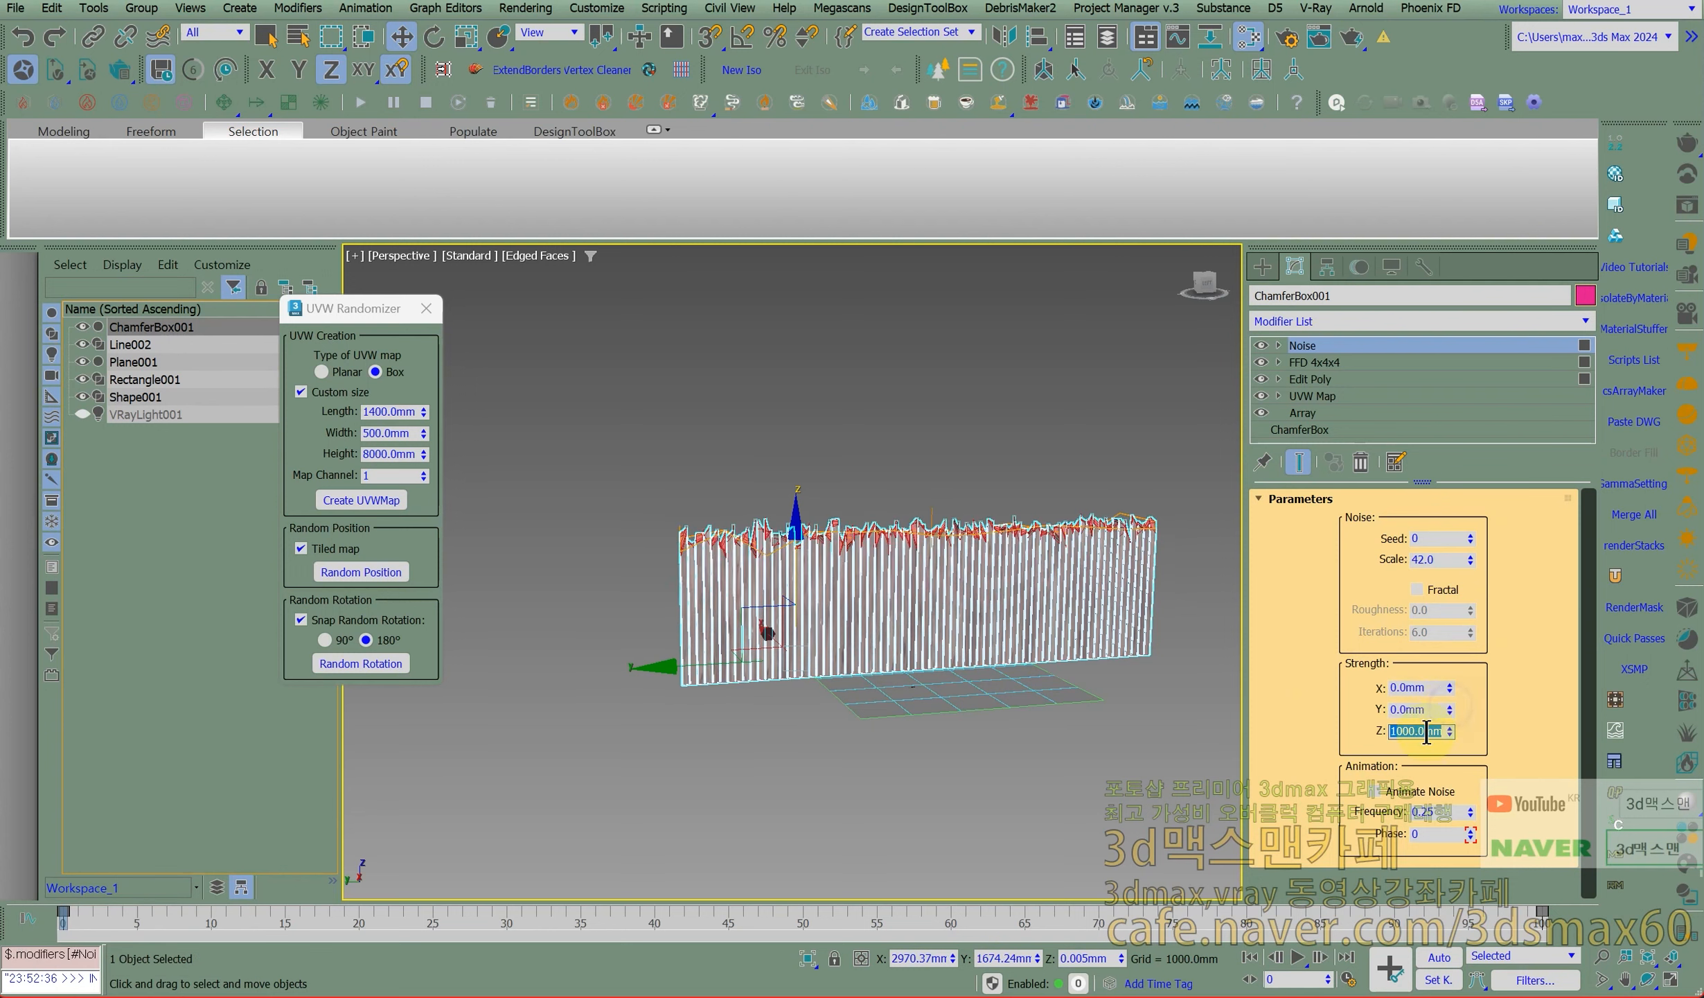
double_click(1450, 559)
type("500")
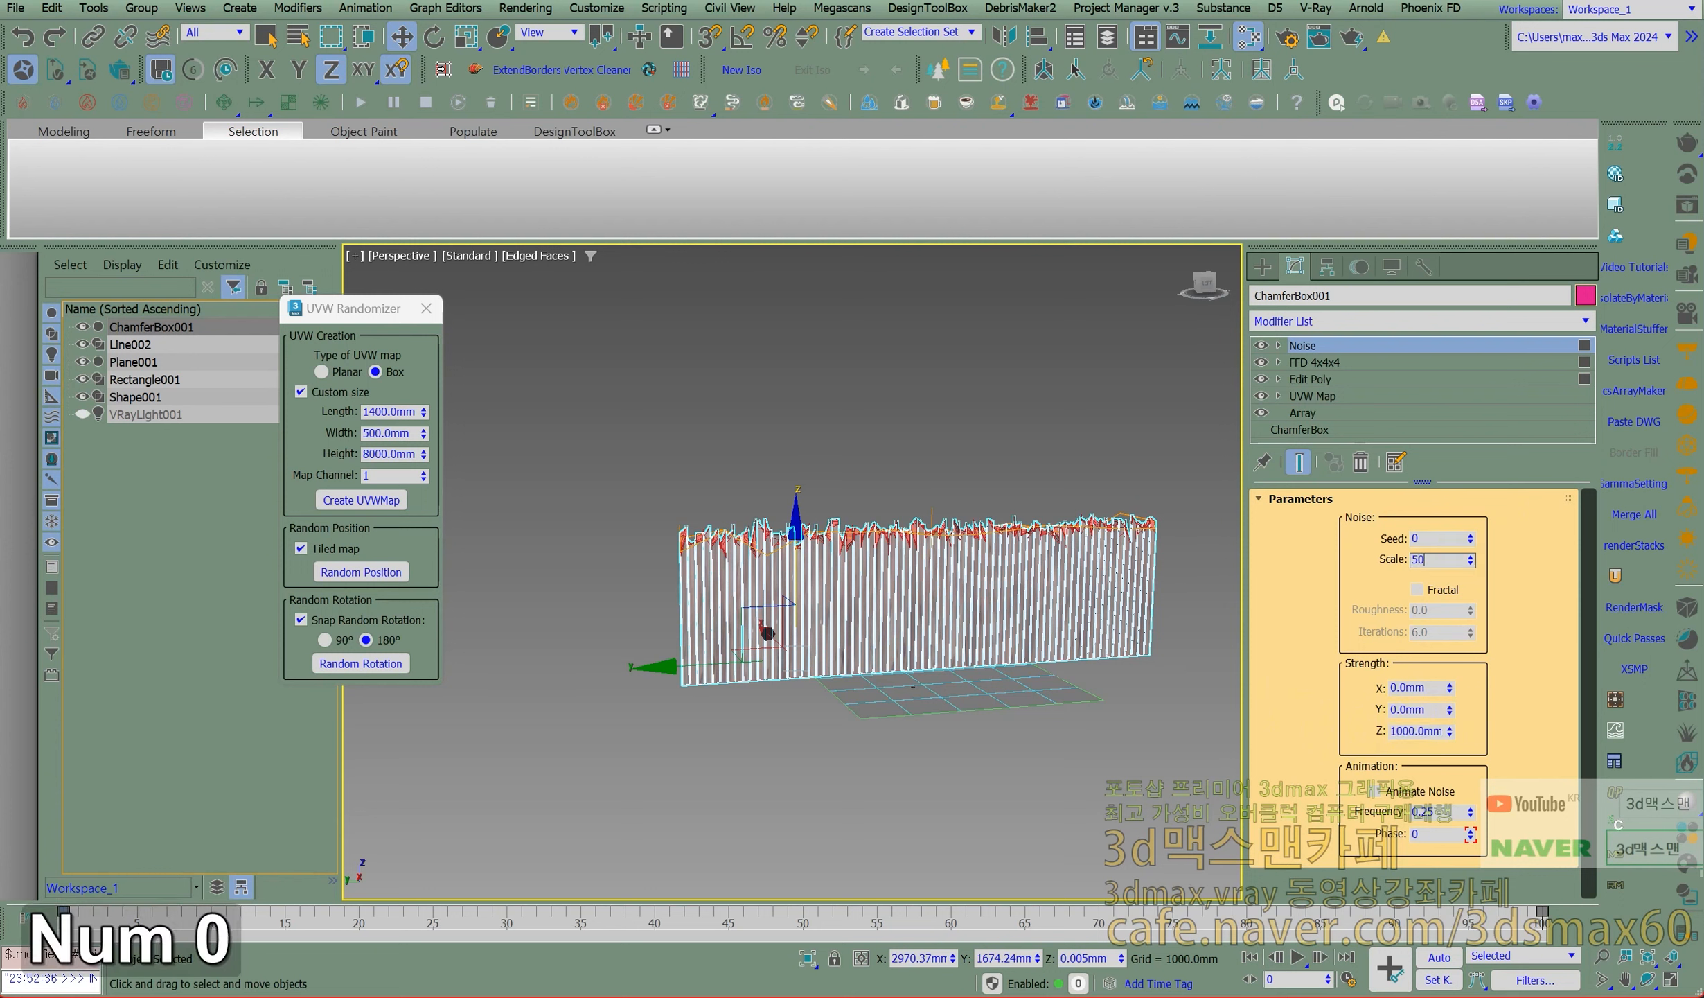
key("Tab")
double_click(1438, 559)
type("2000")
key("Return")
type("1000")
key("Return")
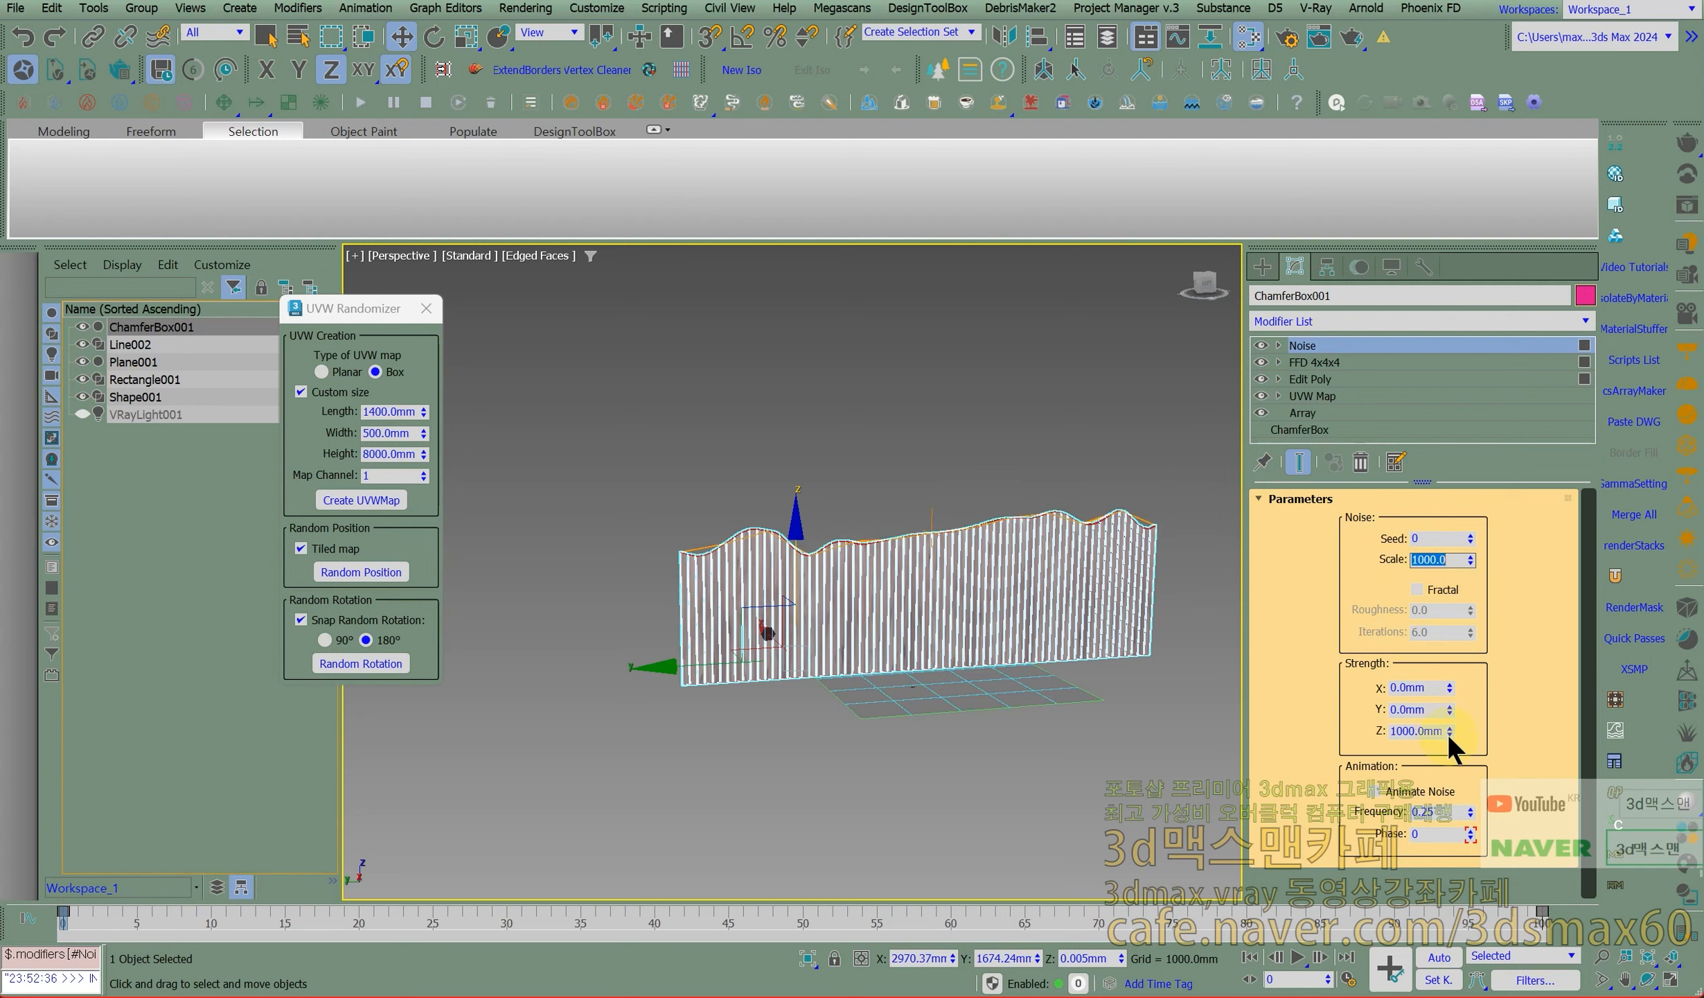
Tune the Noise to a scale of about 682 and a Z strength of about 2081.6 mm for a wavy upper edge.
left_click_drag(1449, 731, 1486, 742)
double_click(1446, 560)
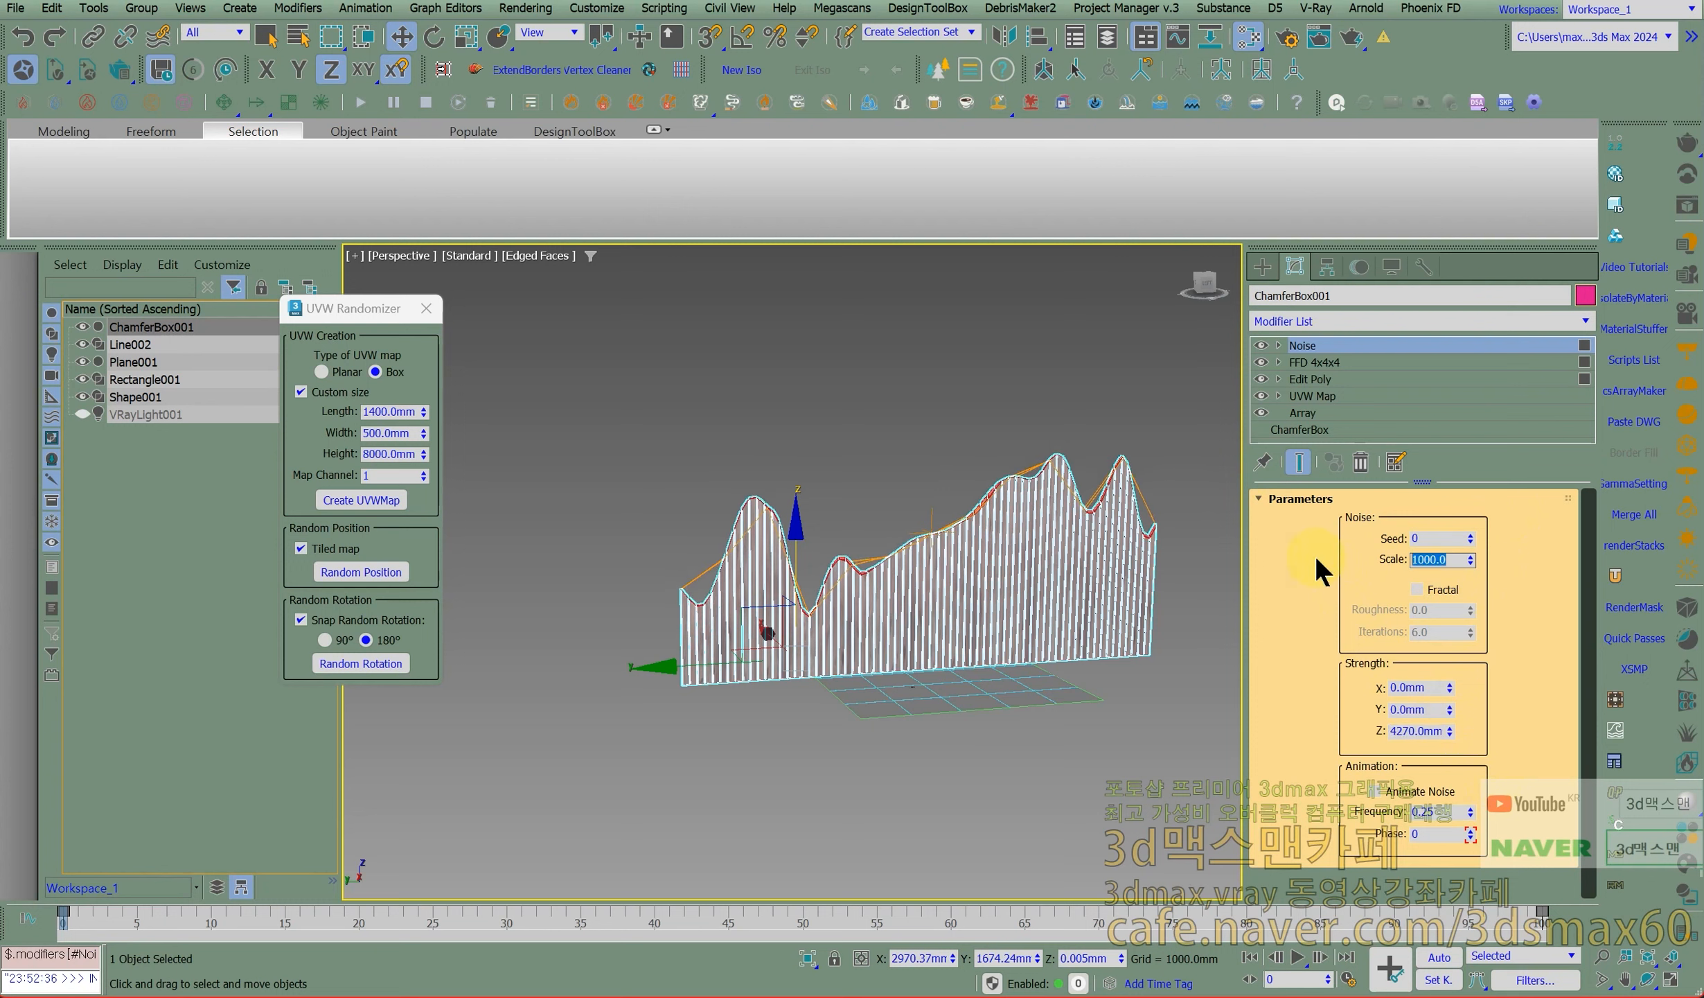
type("2500")
key("Return")
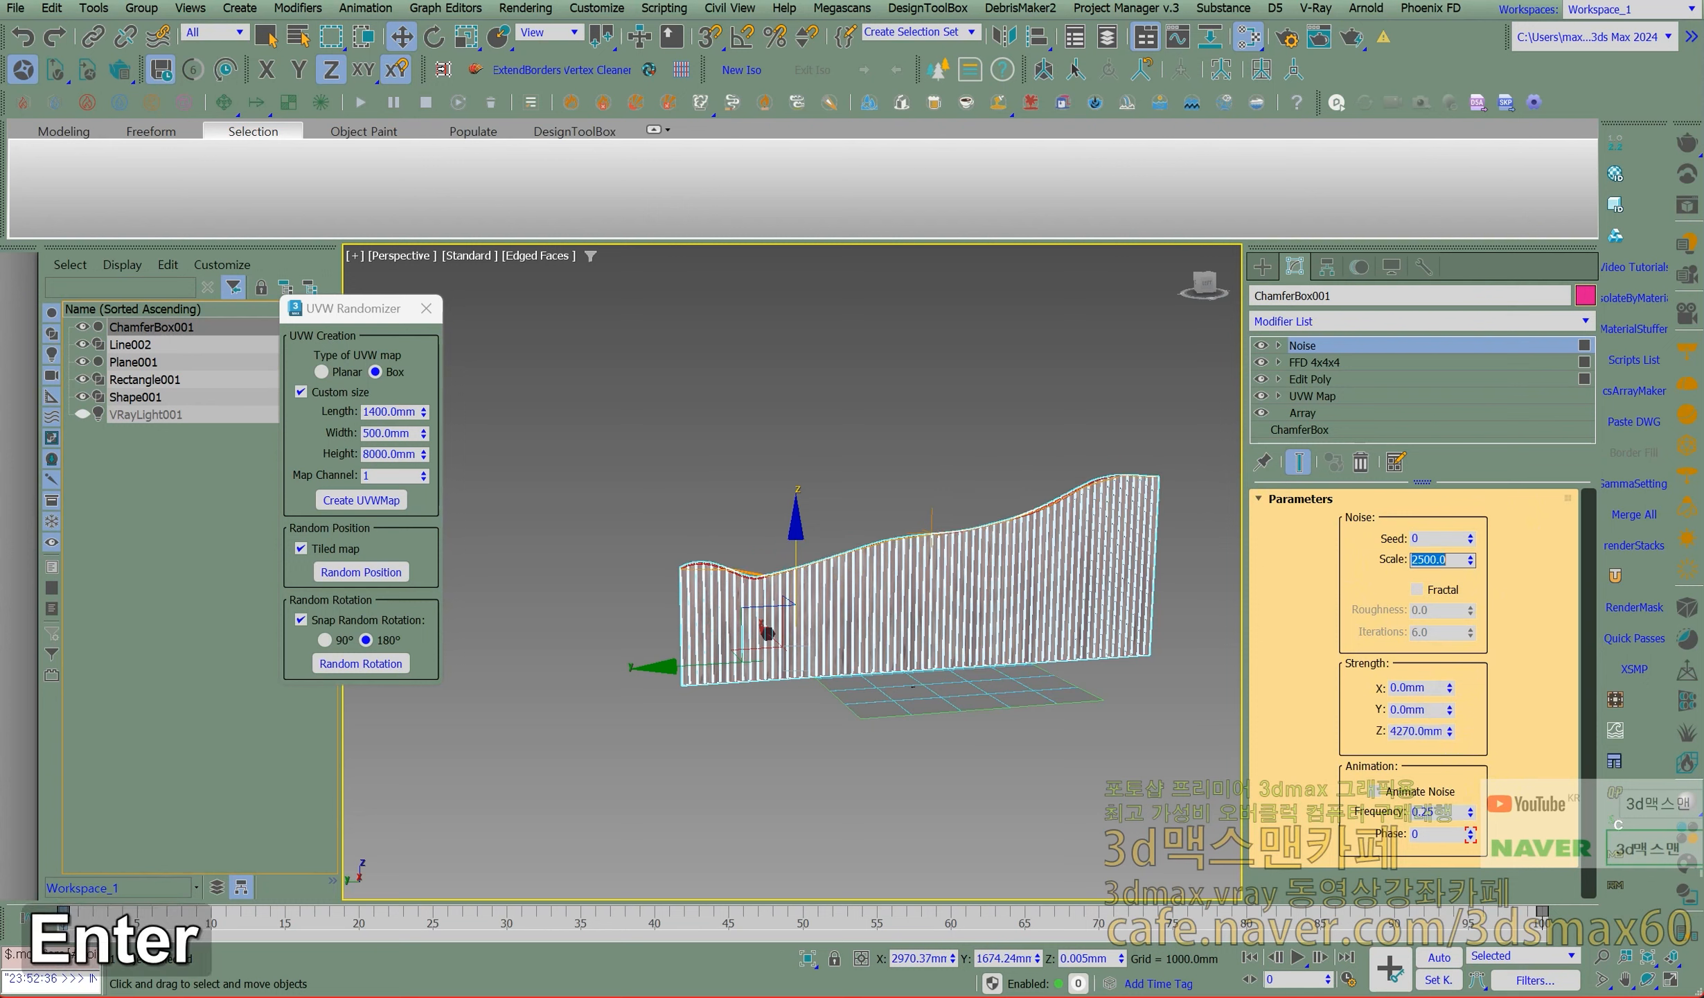
mouse_move(1449, 731)
left_mouse_down()
mouse_move(1487, 769)
mouse_move(1499, 759)
mouse_move(1496, 665)
left_mouse_up()
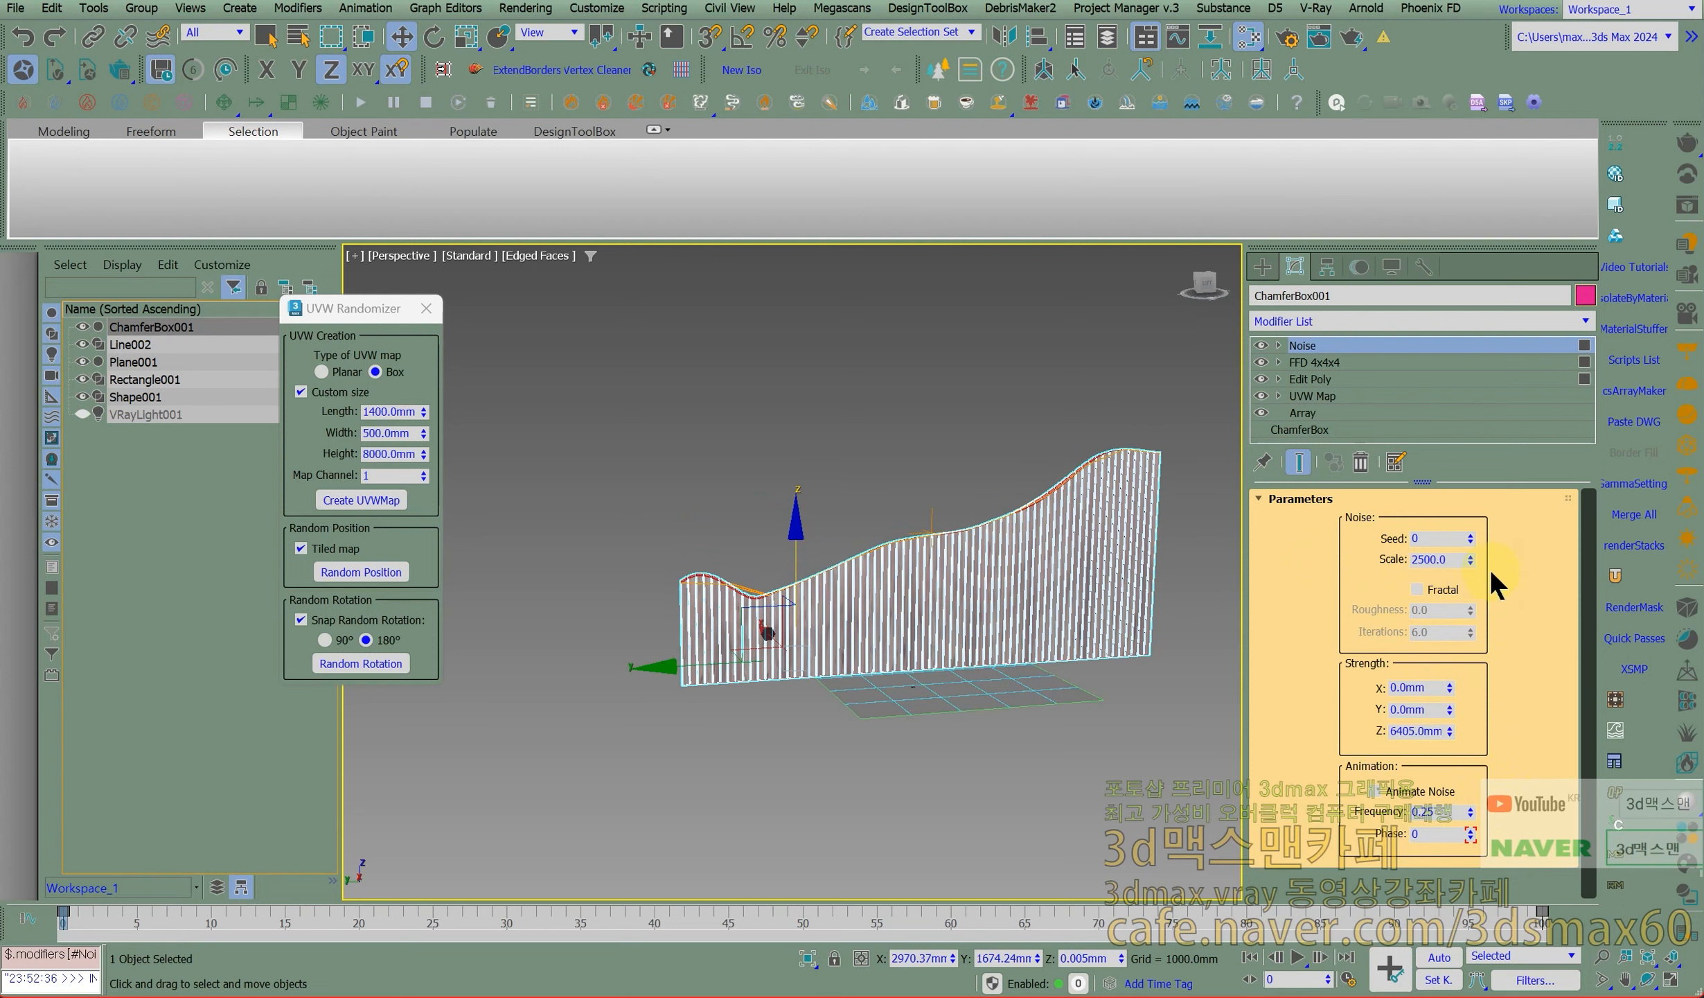
left_click_drag(1471, 558, 1483, 587)
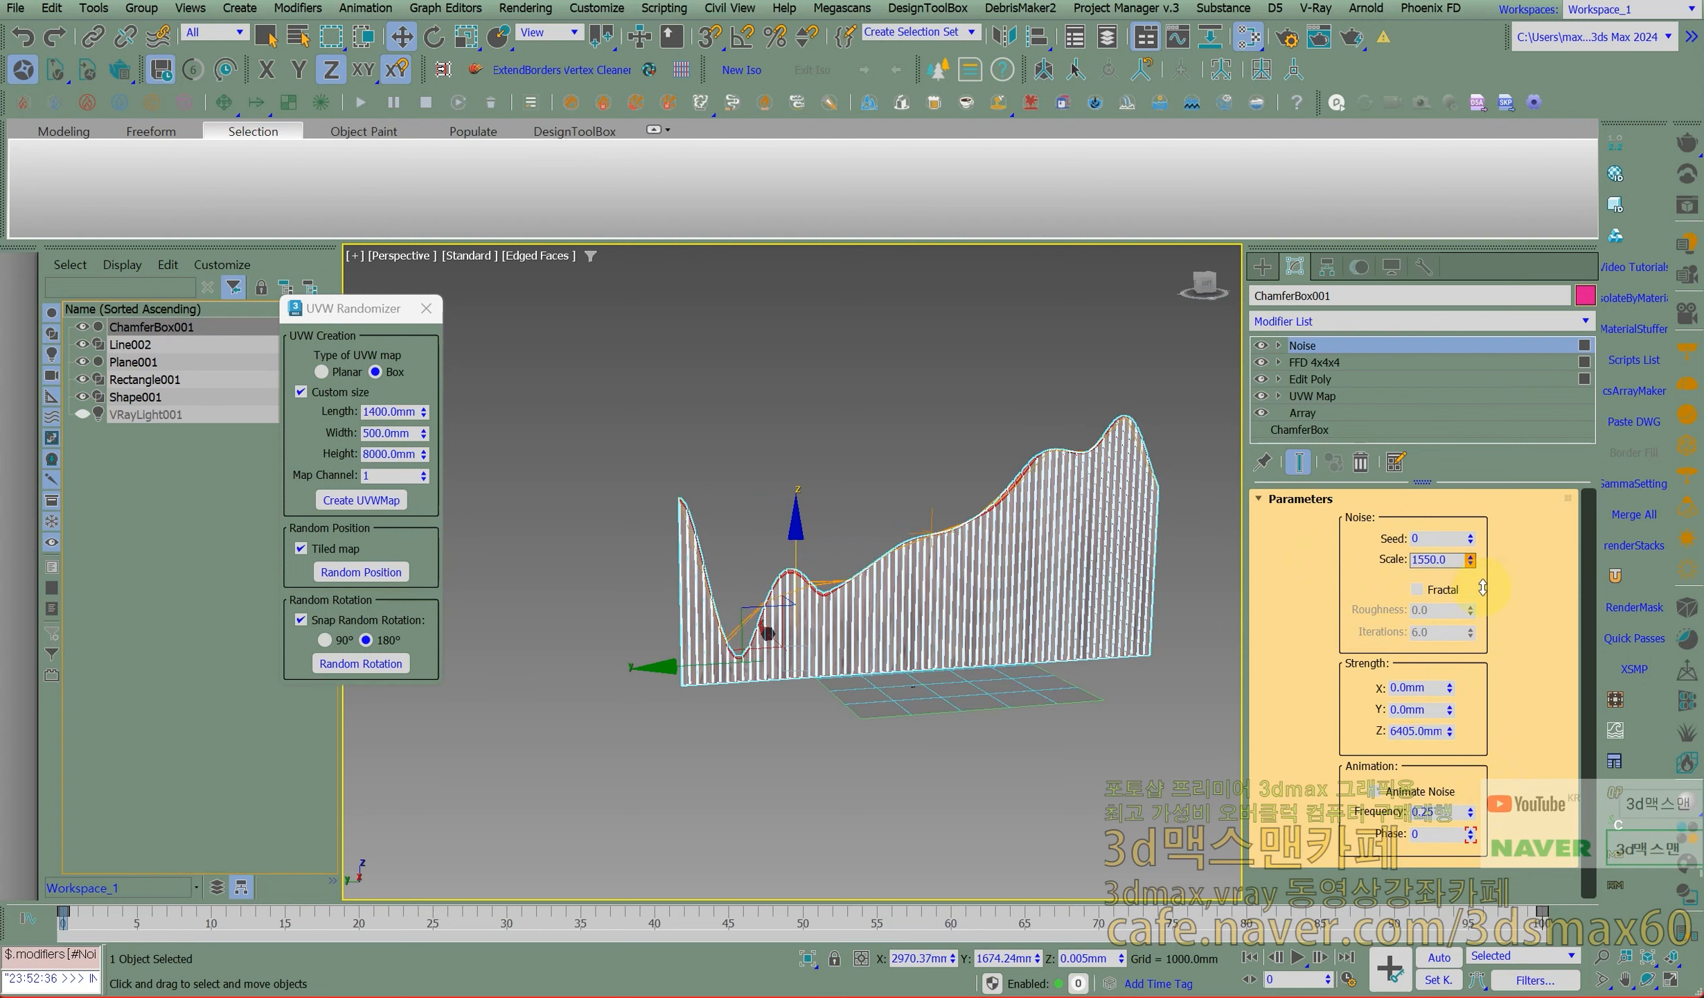
left_click_drag(1448, 732, 1469, 773)
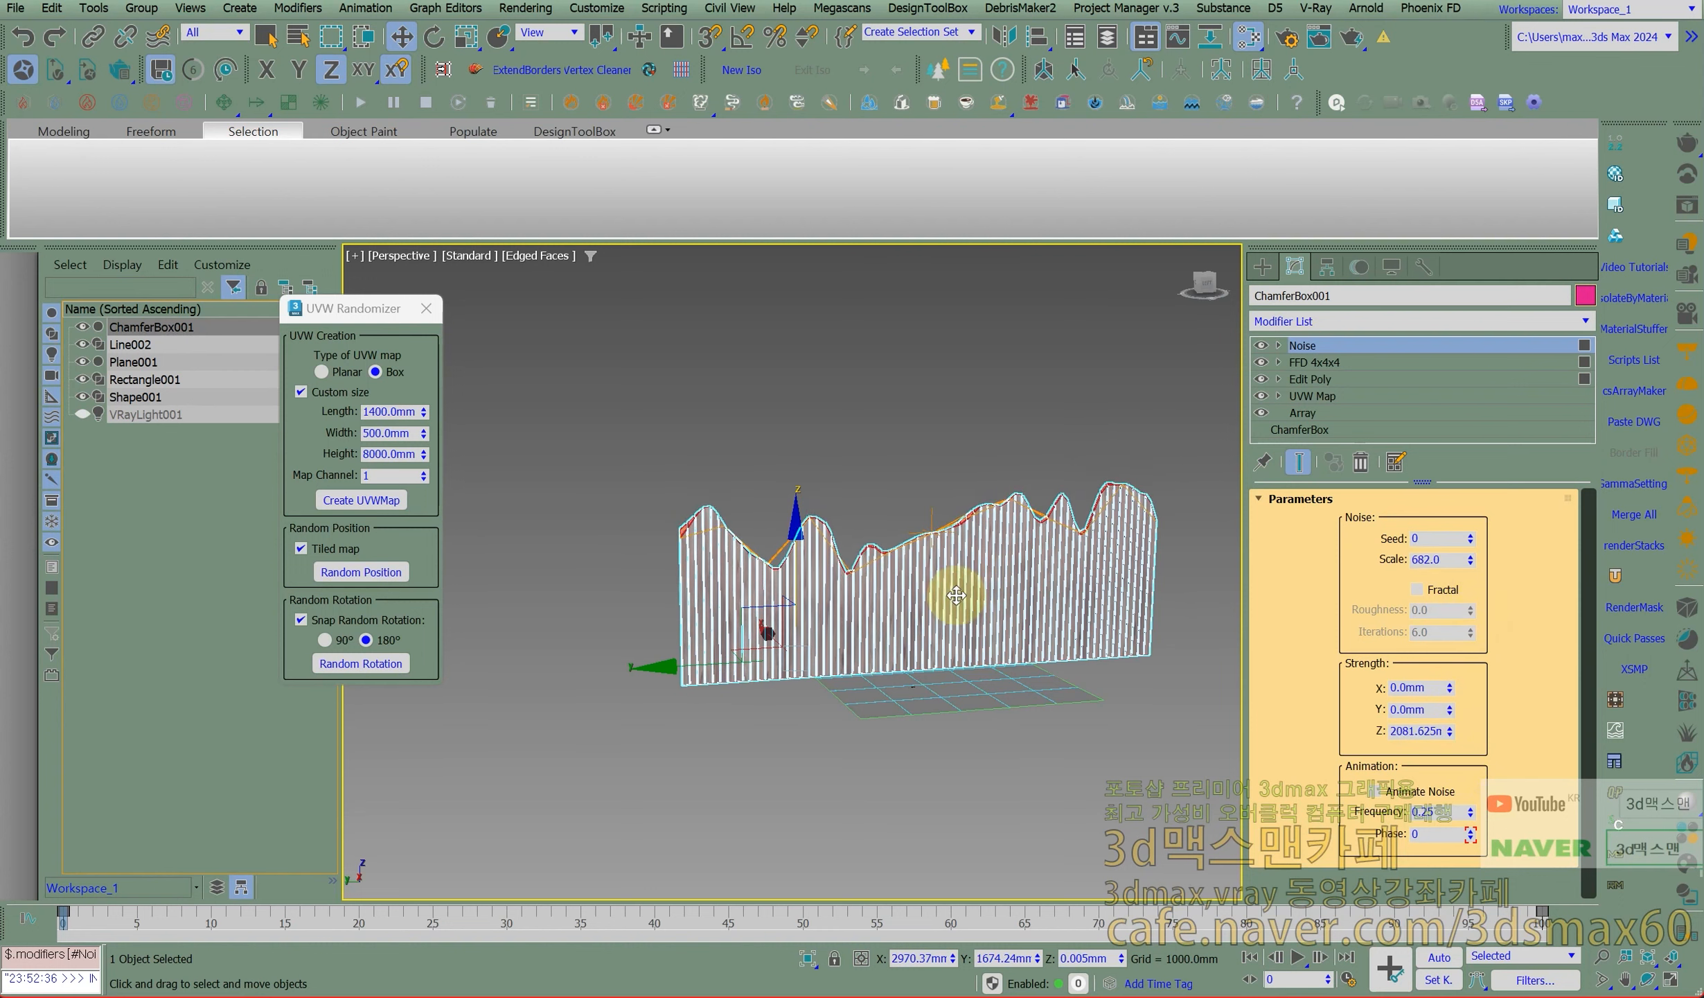
Examine the slanted upper ends of the slats closely from several angles.
scroll(816, 528, "up", 5)
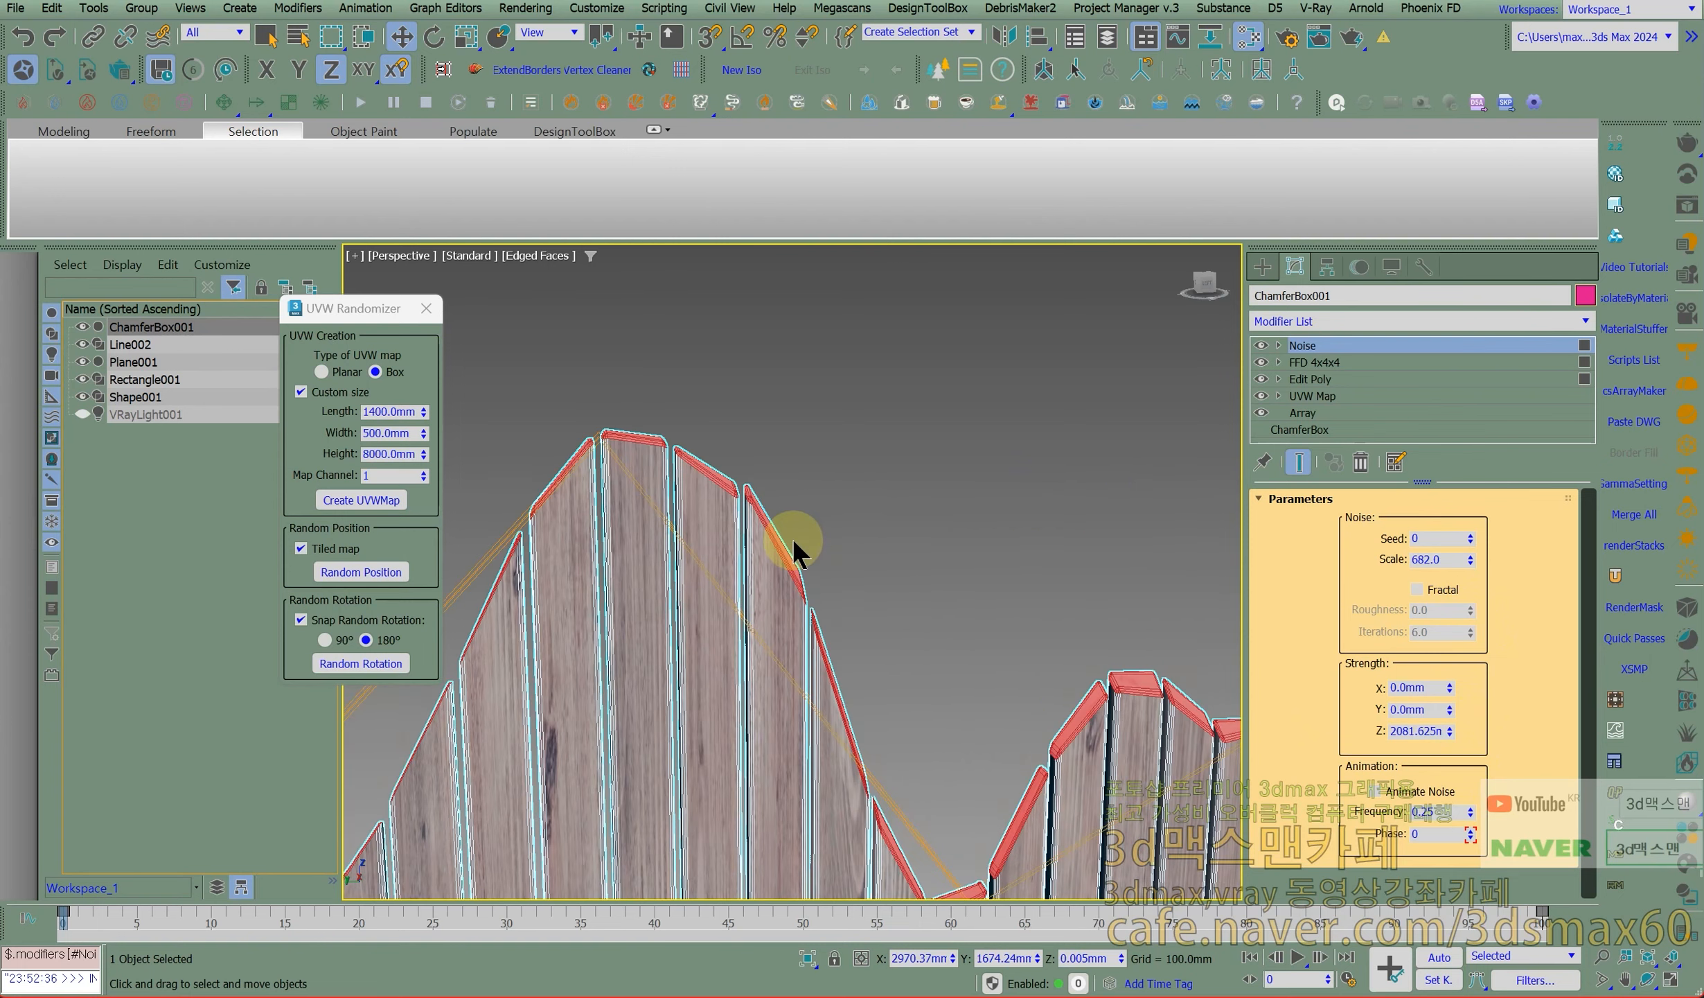
scroll(792, 538, "down", 5)
mouse_move(805, 538)
middle_mouse_down("alt")
mouse_move(927, 572)
mouse_move(848, 559)
middle_mouse_up("alt")
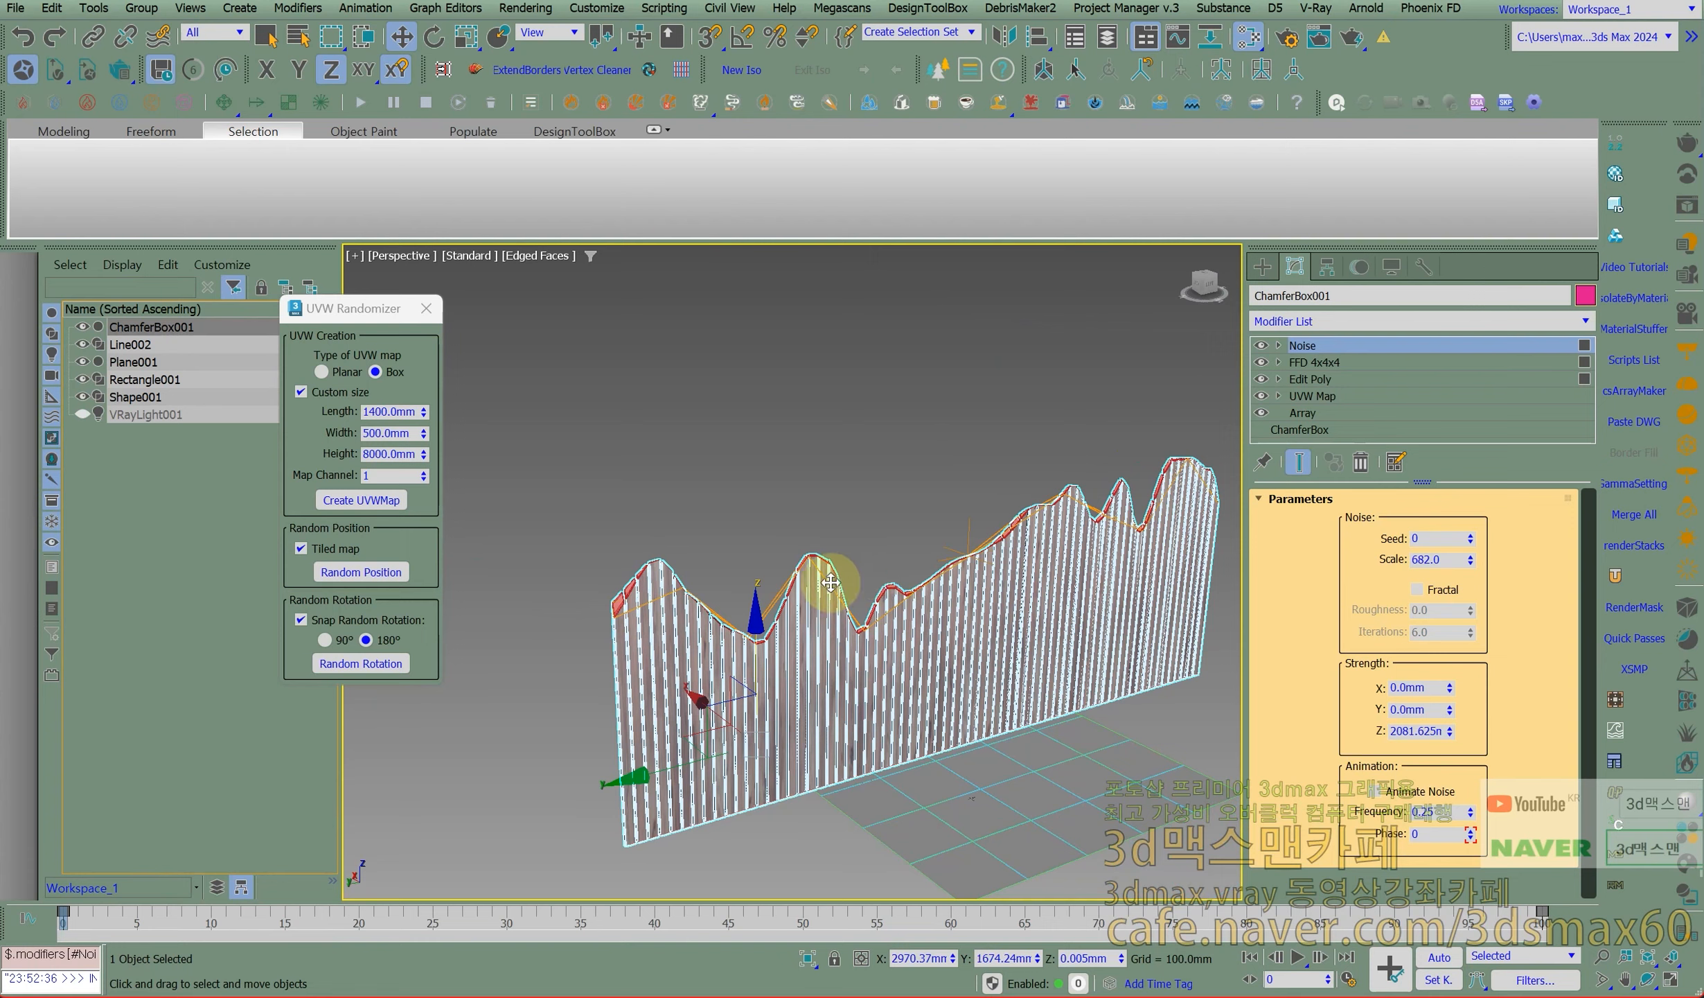
middle_click_drag(639, 590, 773, 654, "alt")
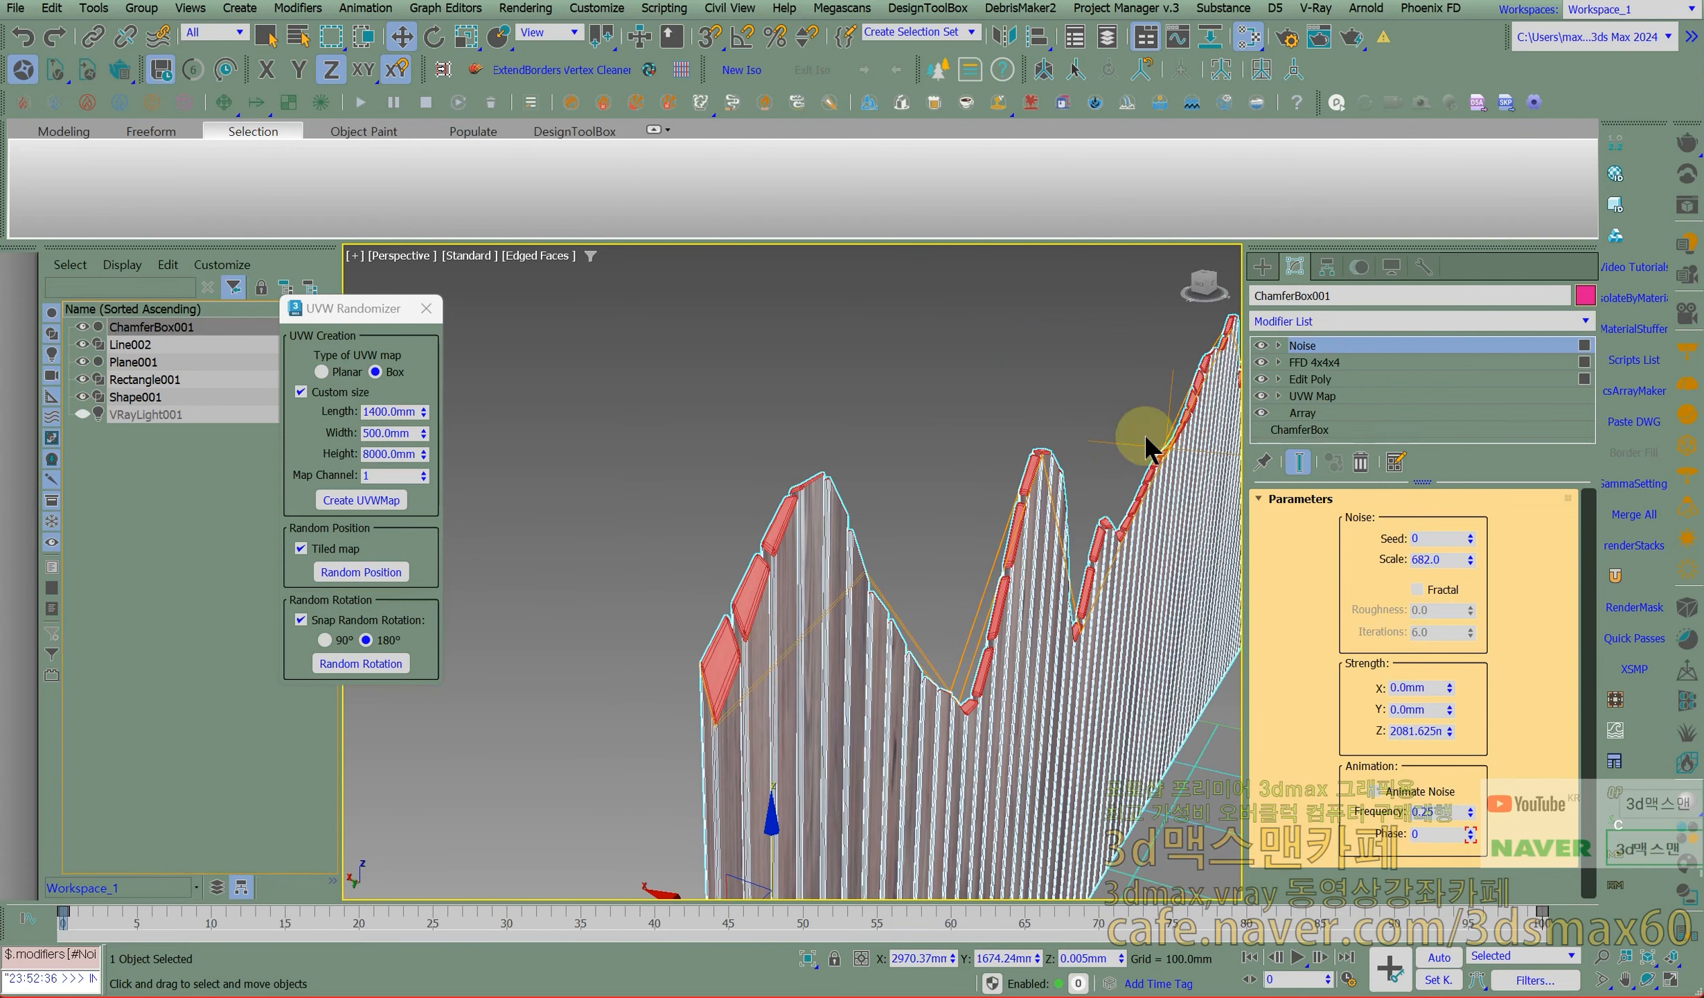
Add an Edit Poly modifier above the Noise and enter its Polygon level with the slat-top polygons selected.
type("xed")
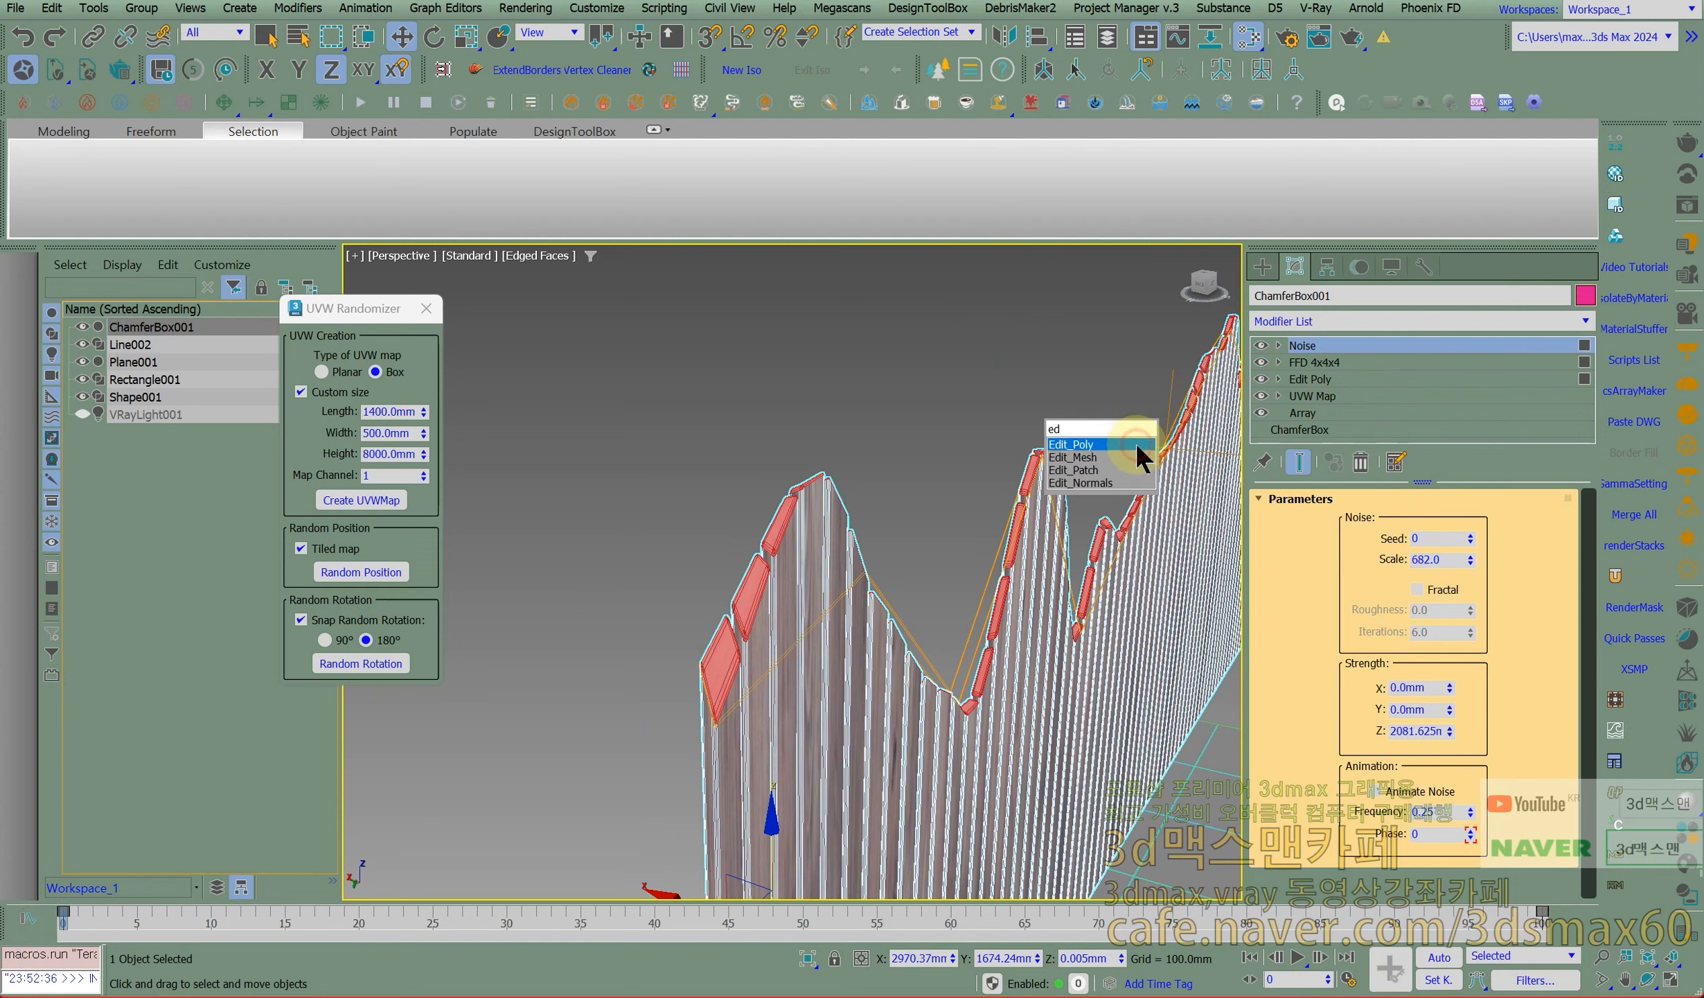
left_click(1135, 444)
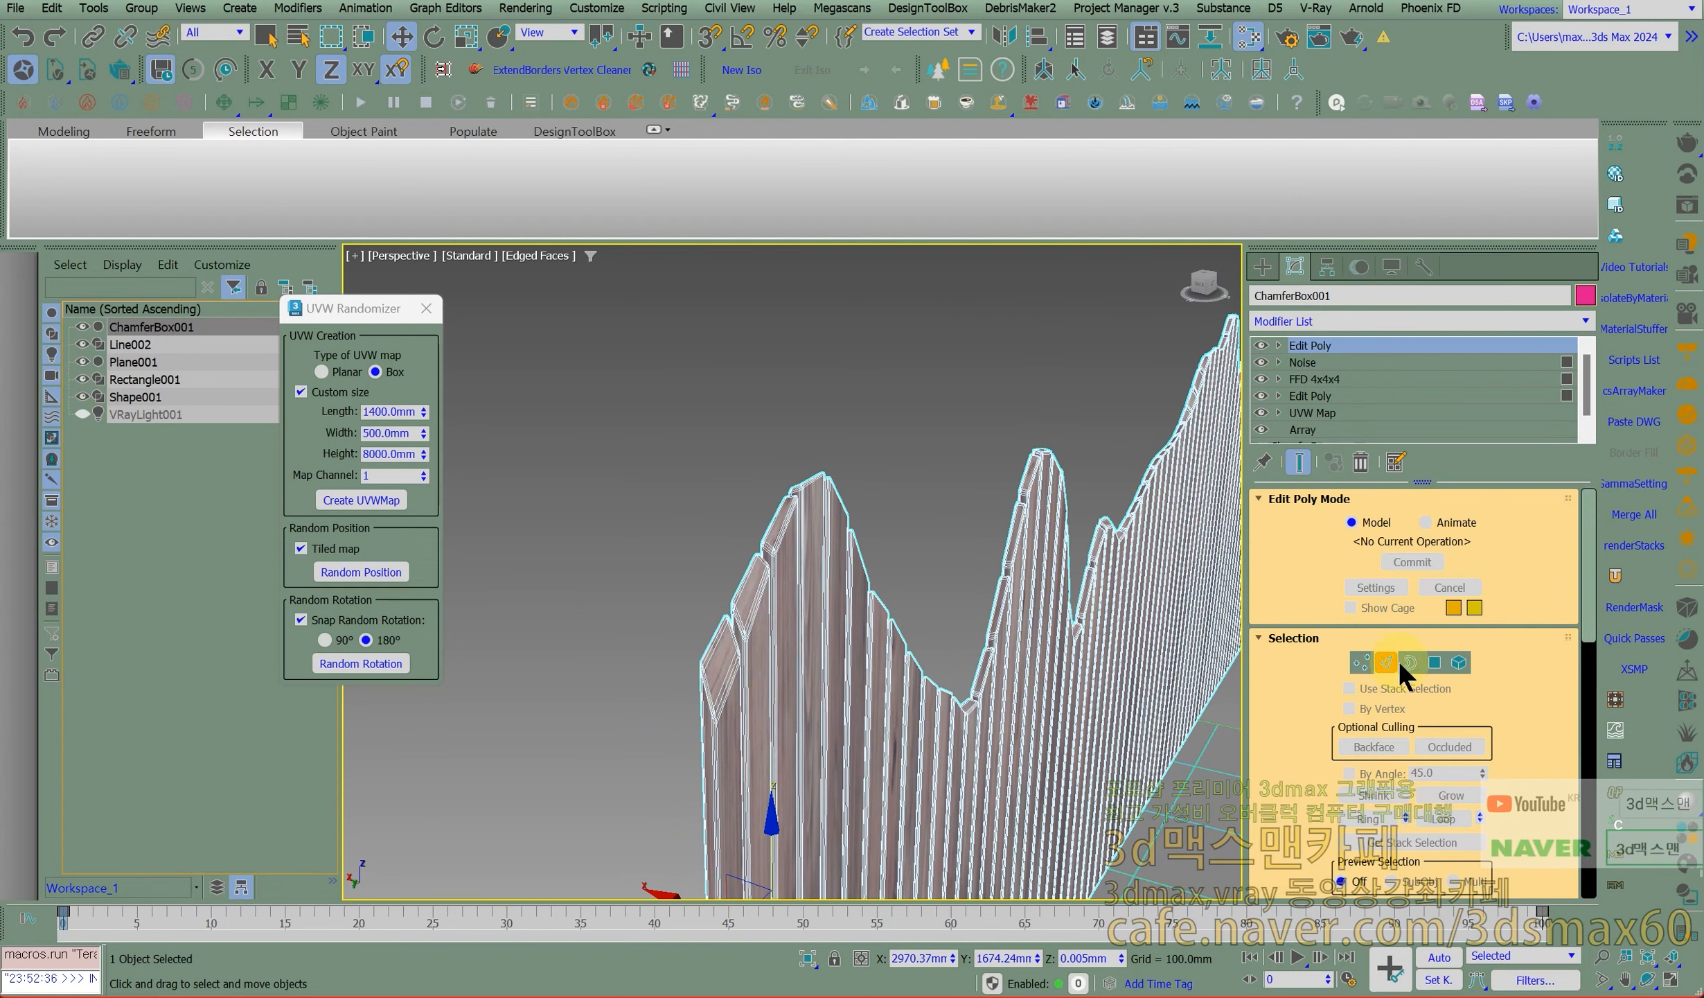
left_click(1434, 661)
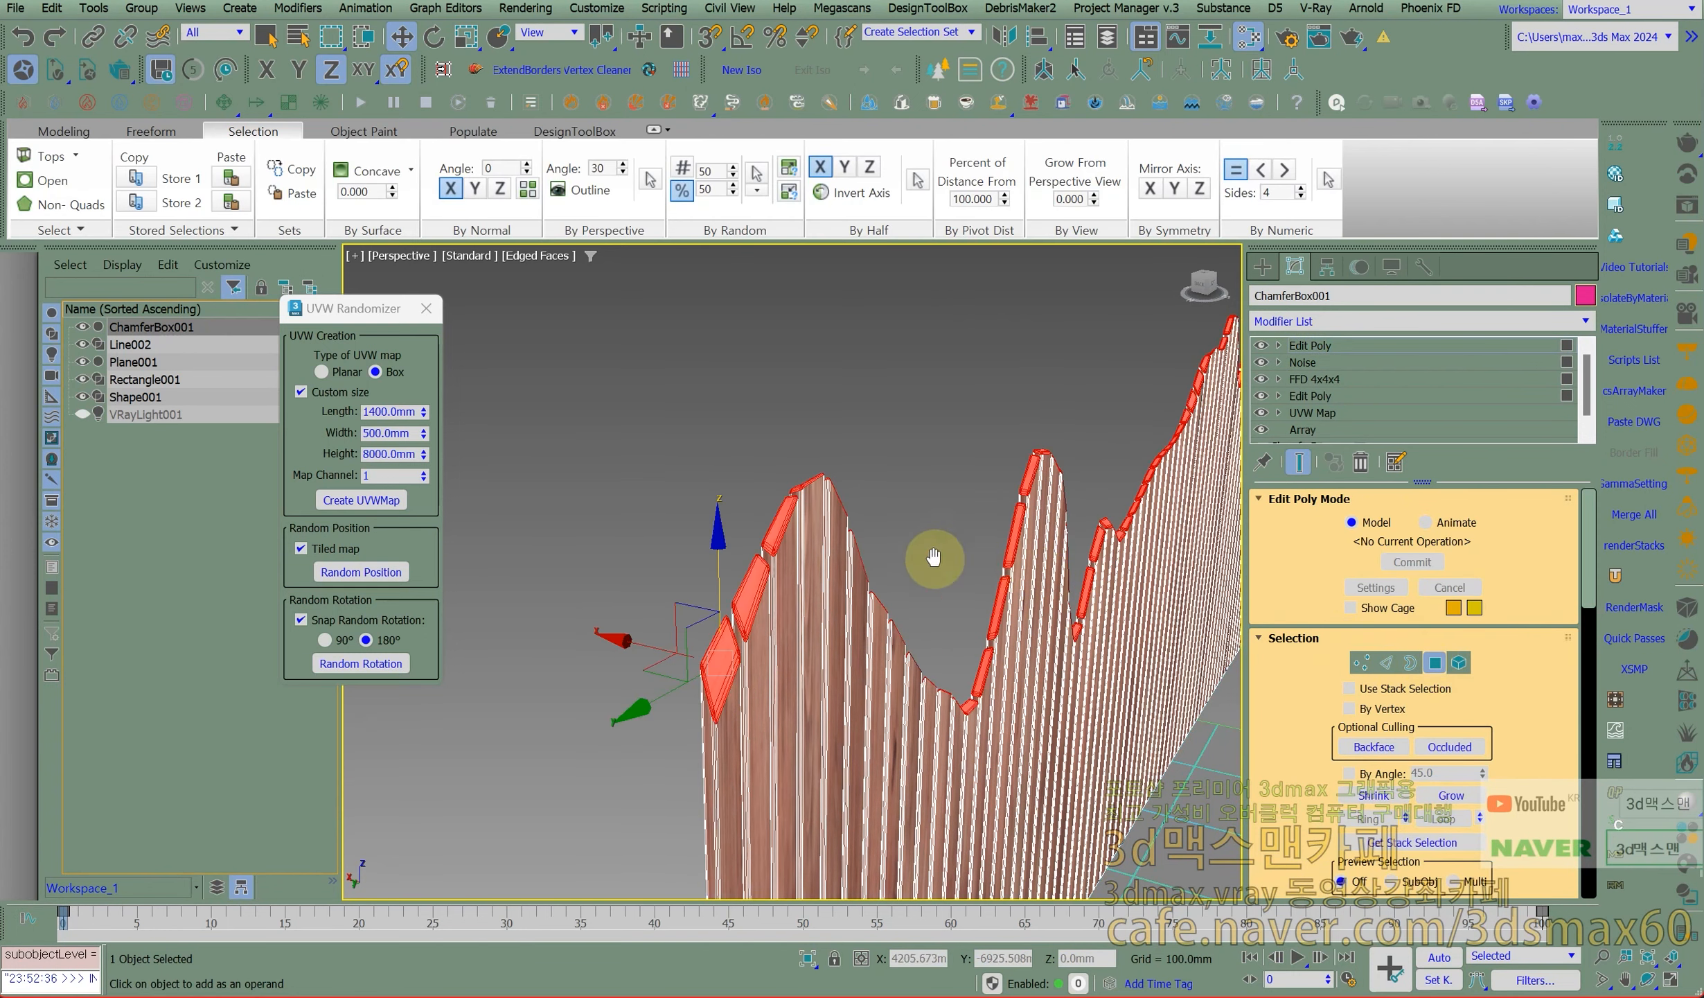
Scale the selected slat-top polygons down along Z until each slat ends in a flat, horizontal cut.
middle_click_drag(934, 557, 791, 513)
middle_click_drag(914, 521, 674, 280, "alt")
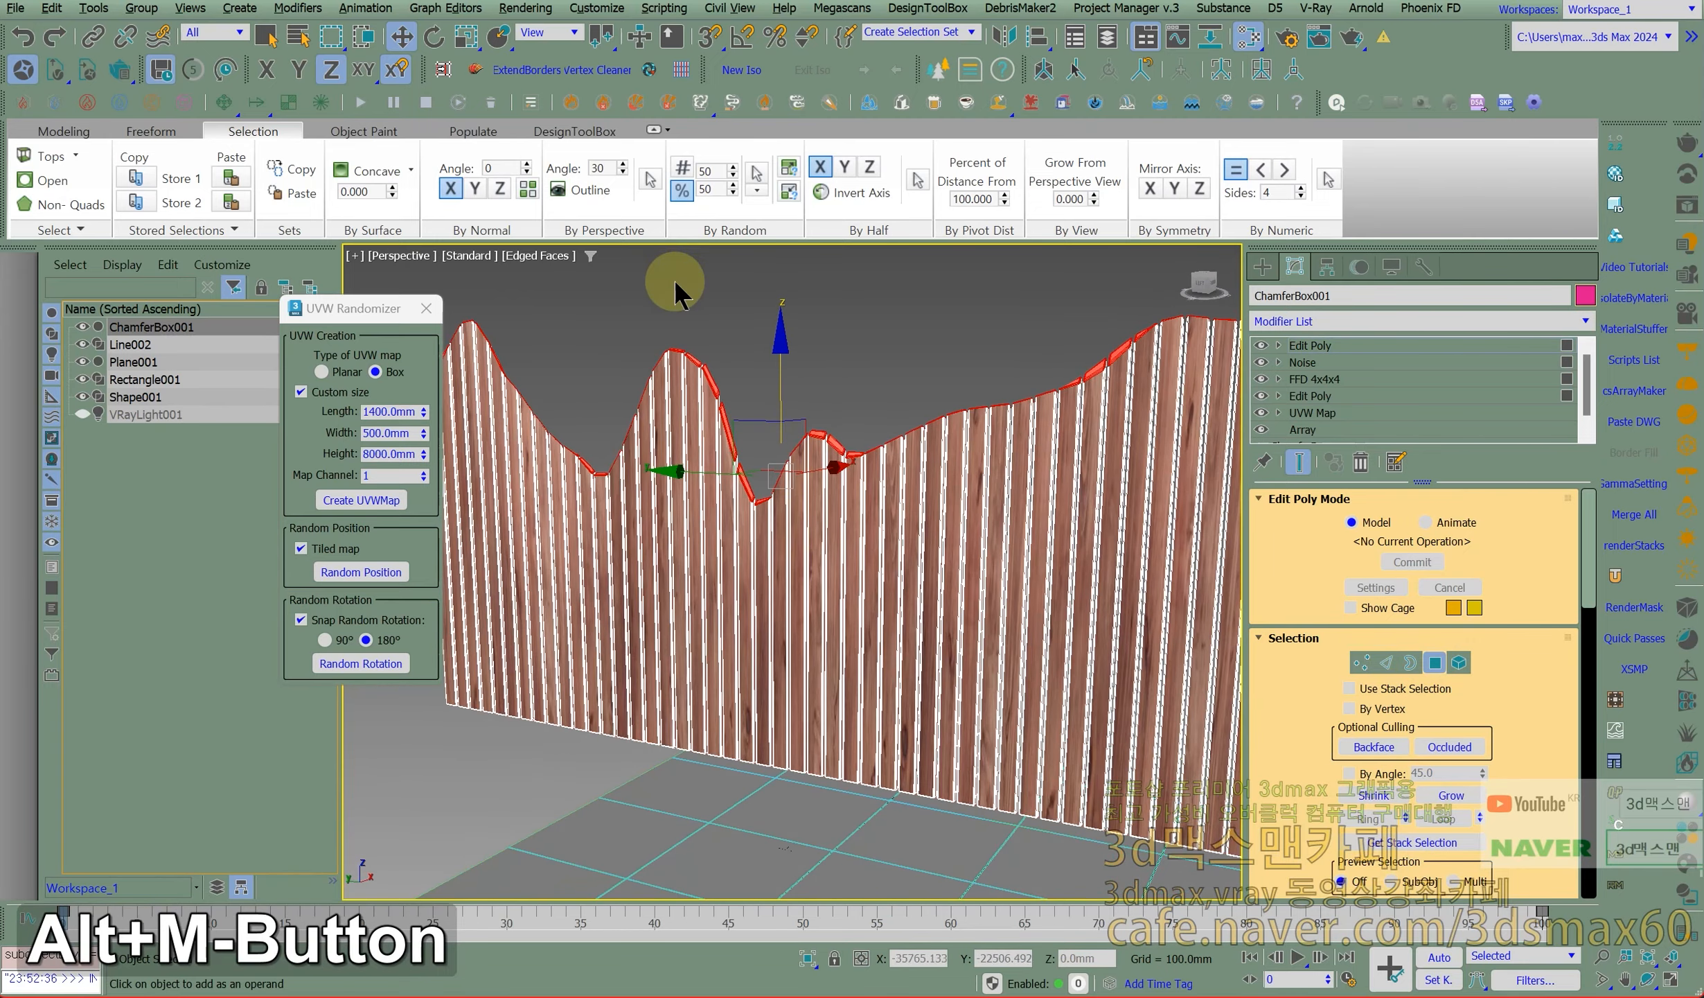
left_click(466, 37)
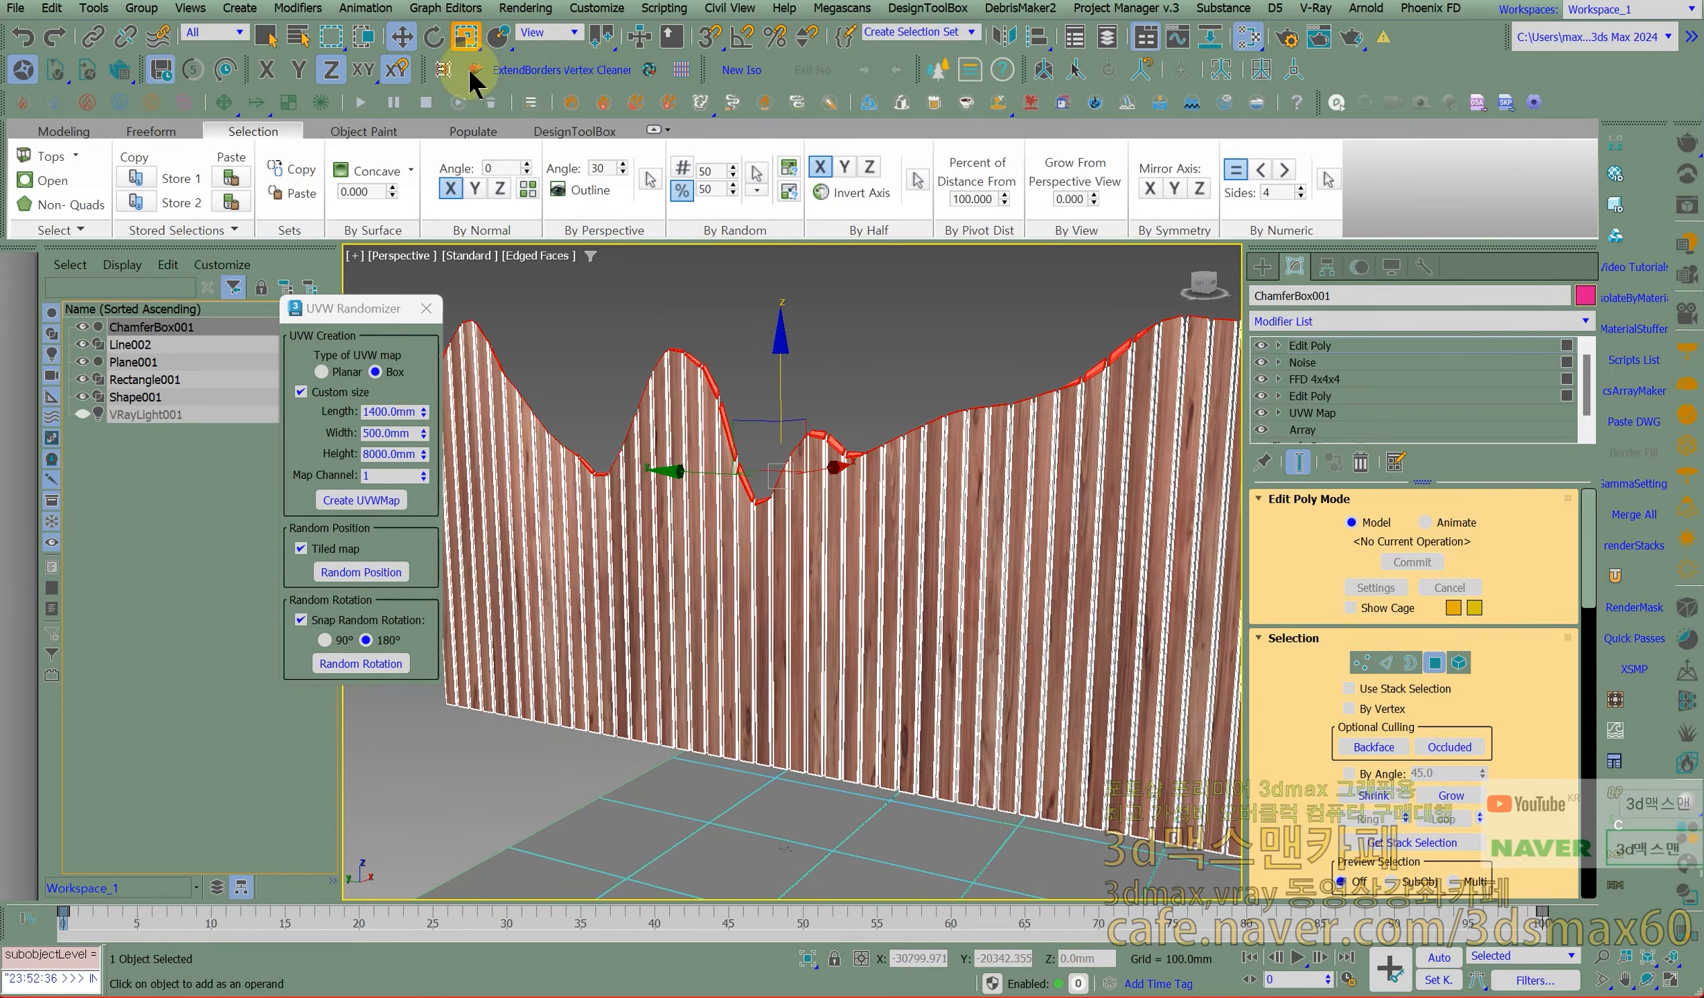
left_click_drag(779, 331, 878, 894)
left_click_drag(768, 330, 788, 563)
middle_click_drag(788, 563, 877, 582, "alt")
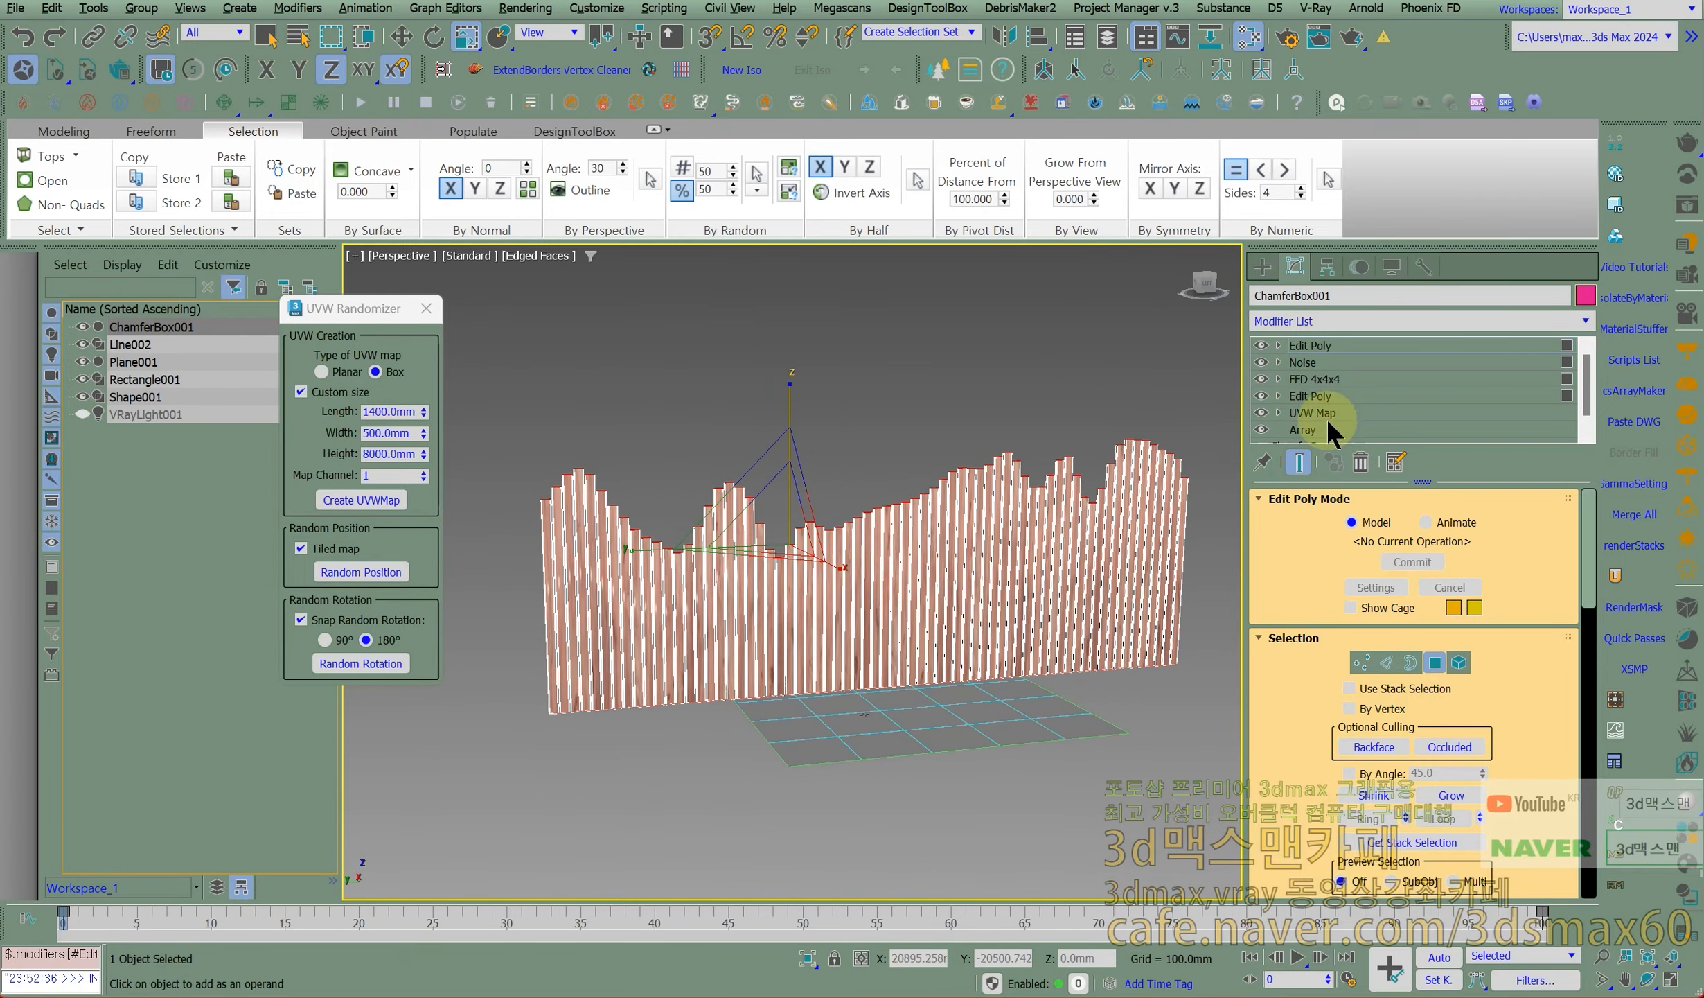
Leave the Polygon level and show the stepped slat row in the Chaos Vantage live render.
left_click(1351, 342)
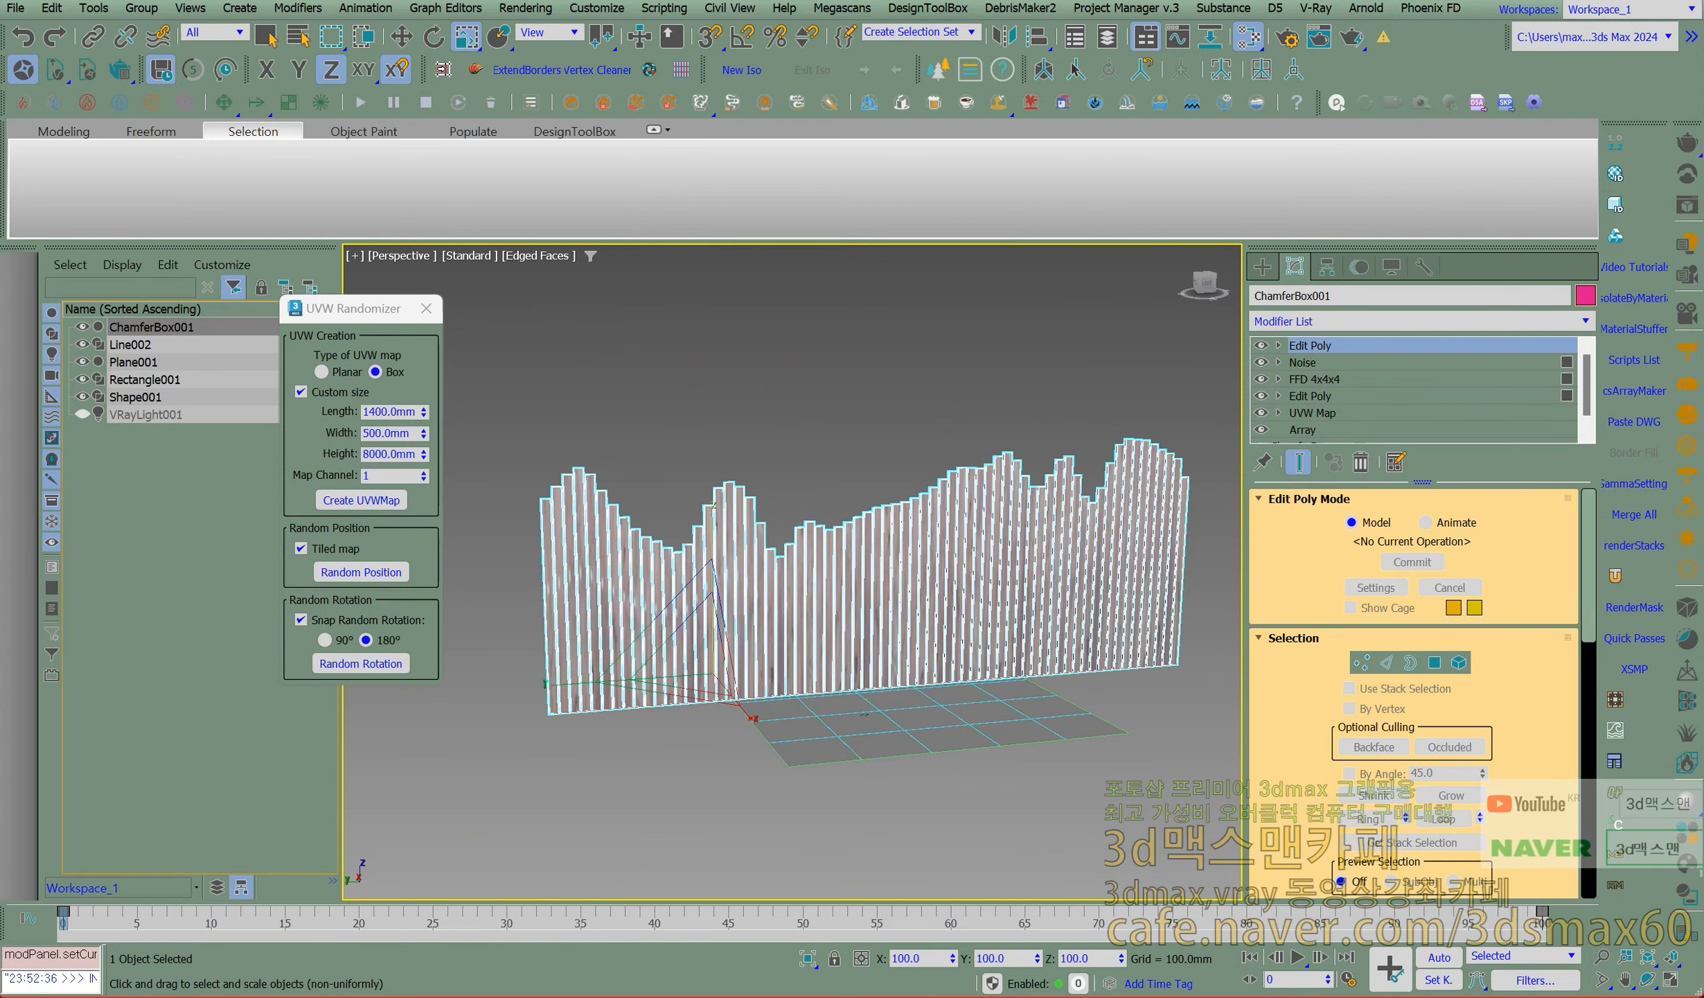
left_click_drag(0, 132, 984, 35)
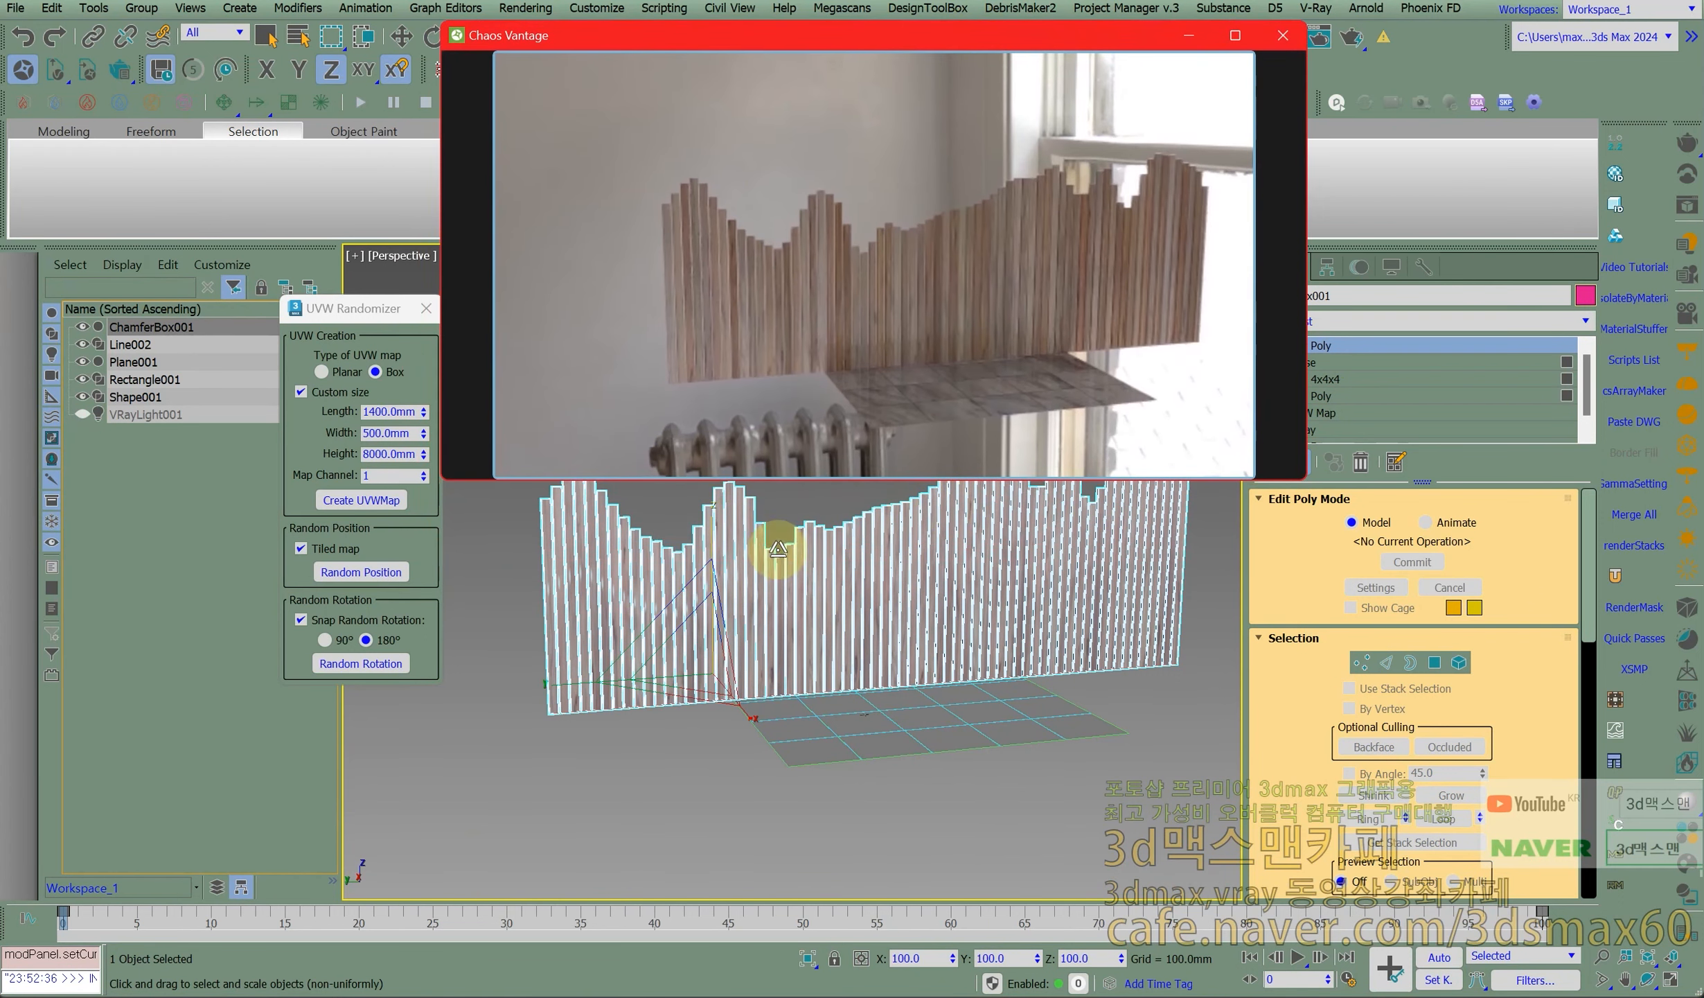